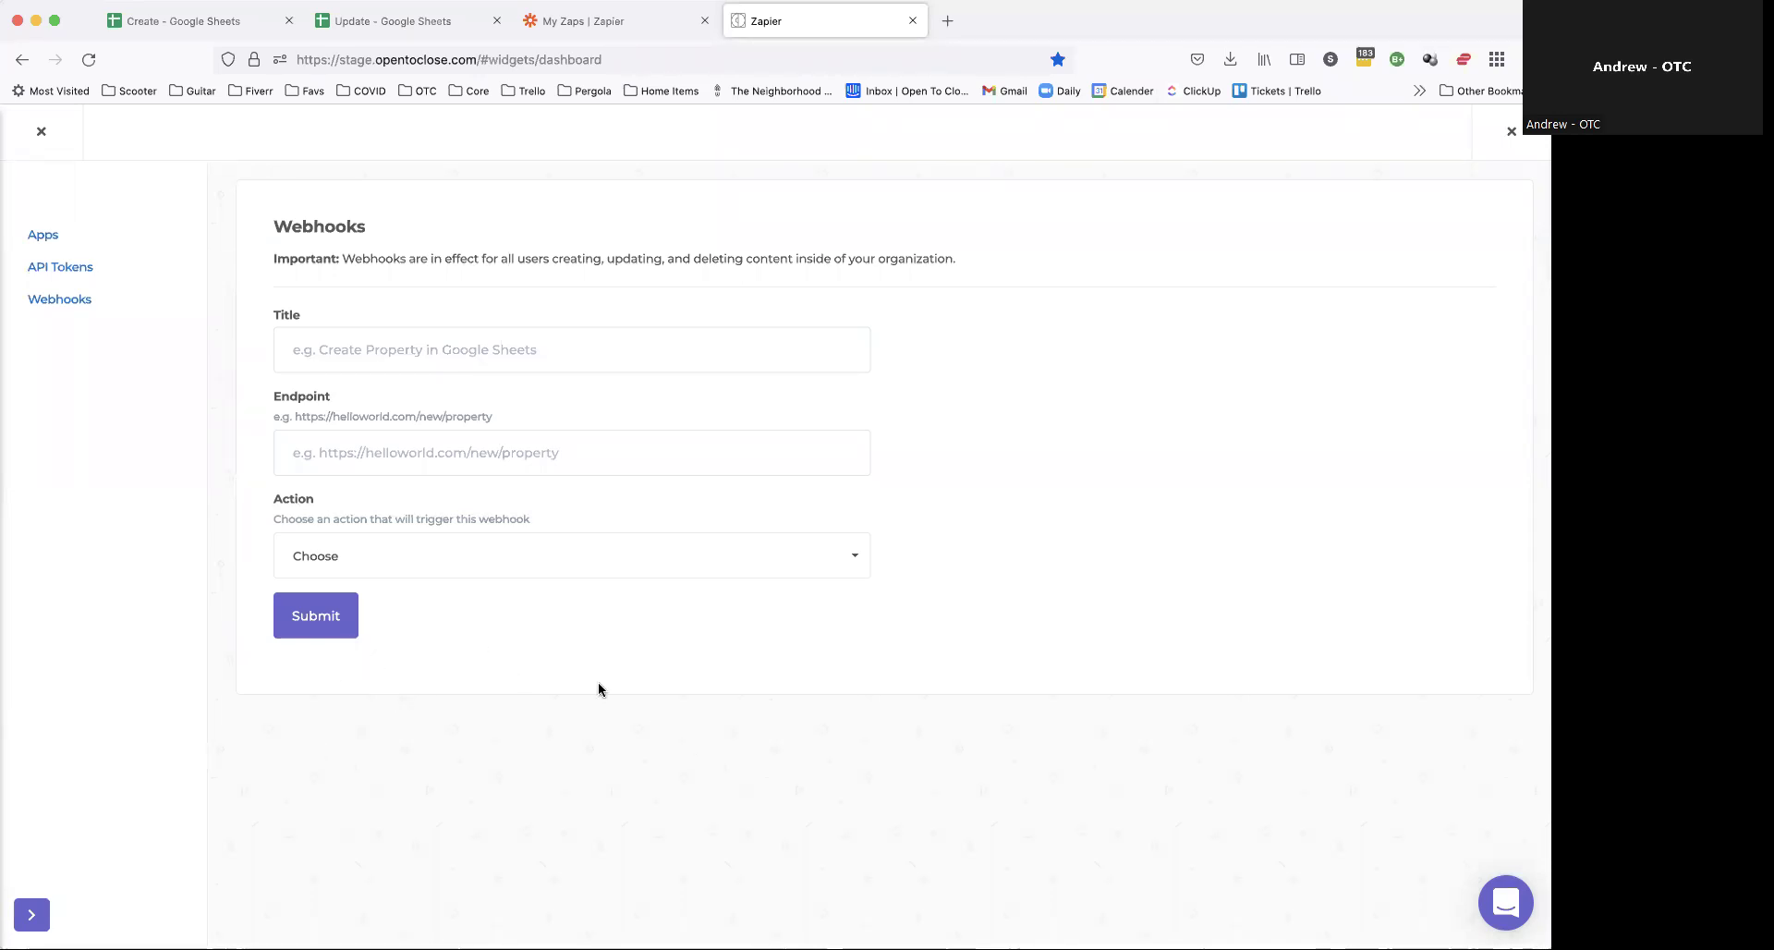
Step: Title the new Open to Close webhook 'Create Property in Google Sheets'
click(473, 542)
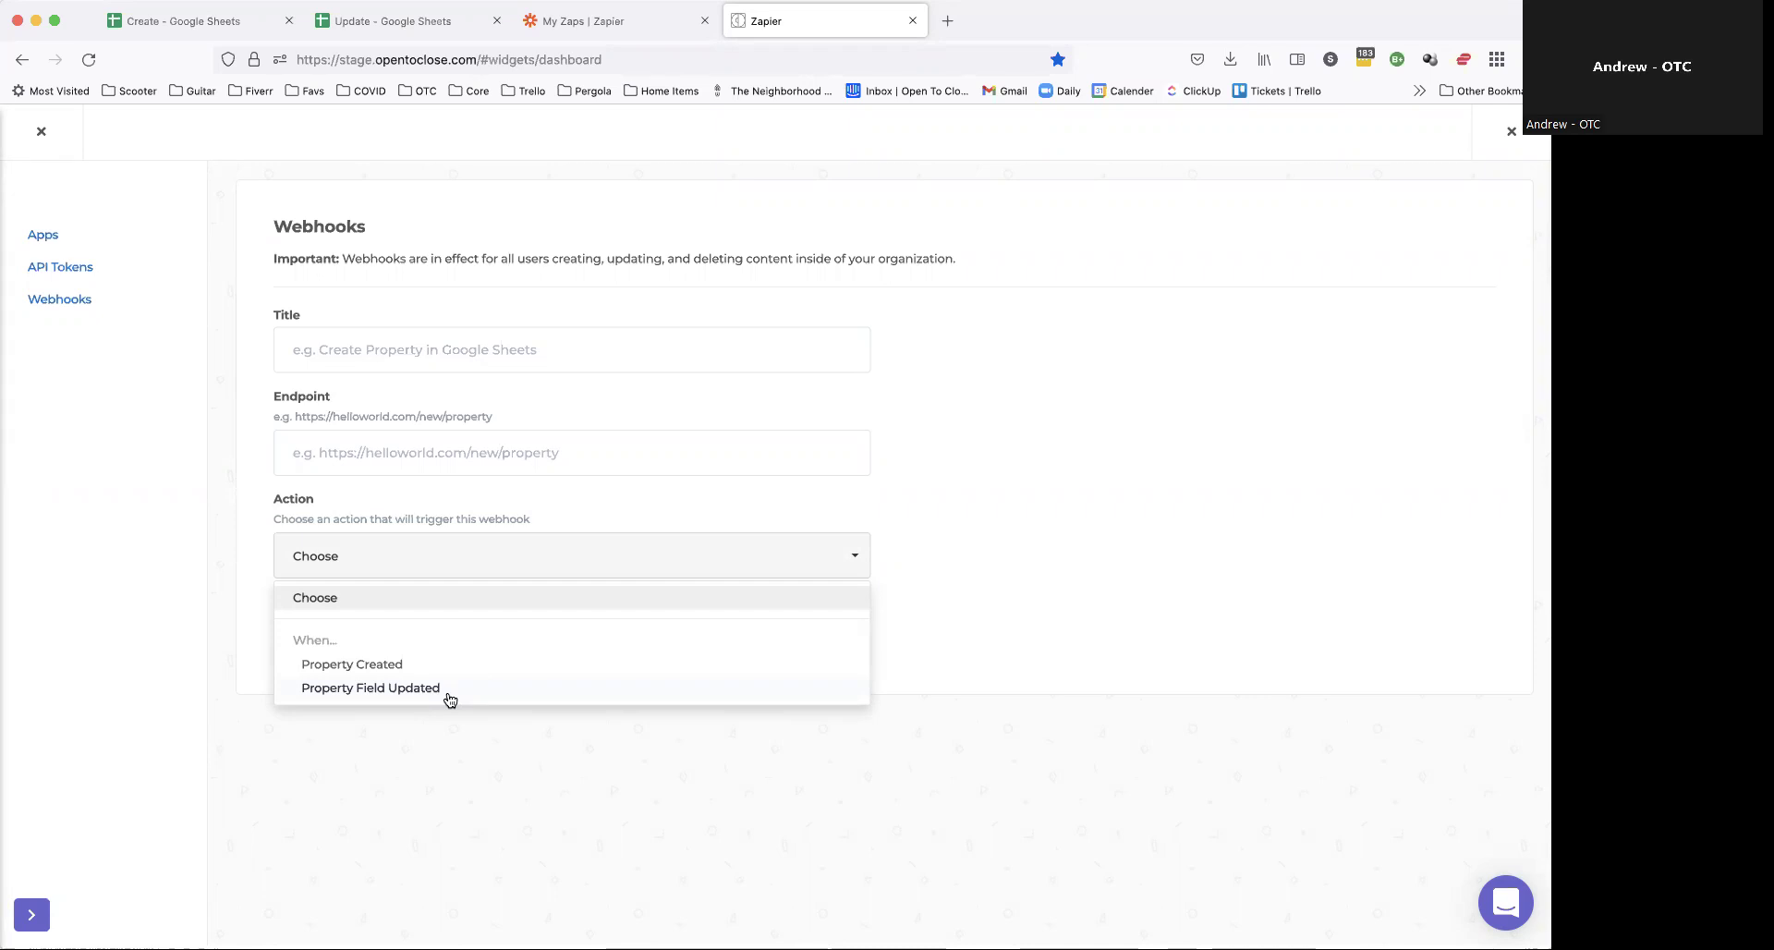
click(943, 433)
click(437, 359)
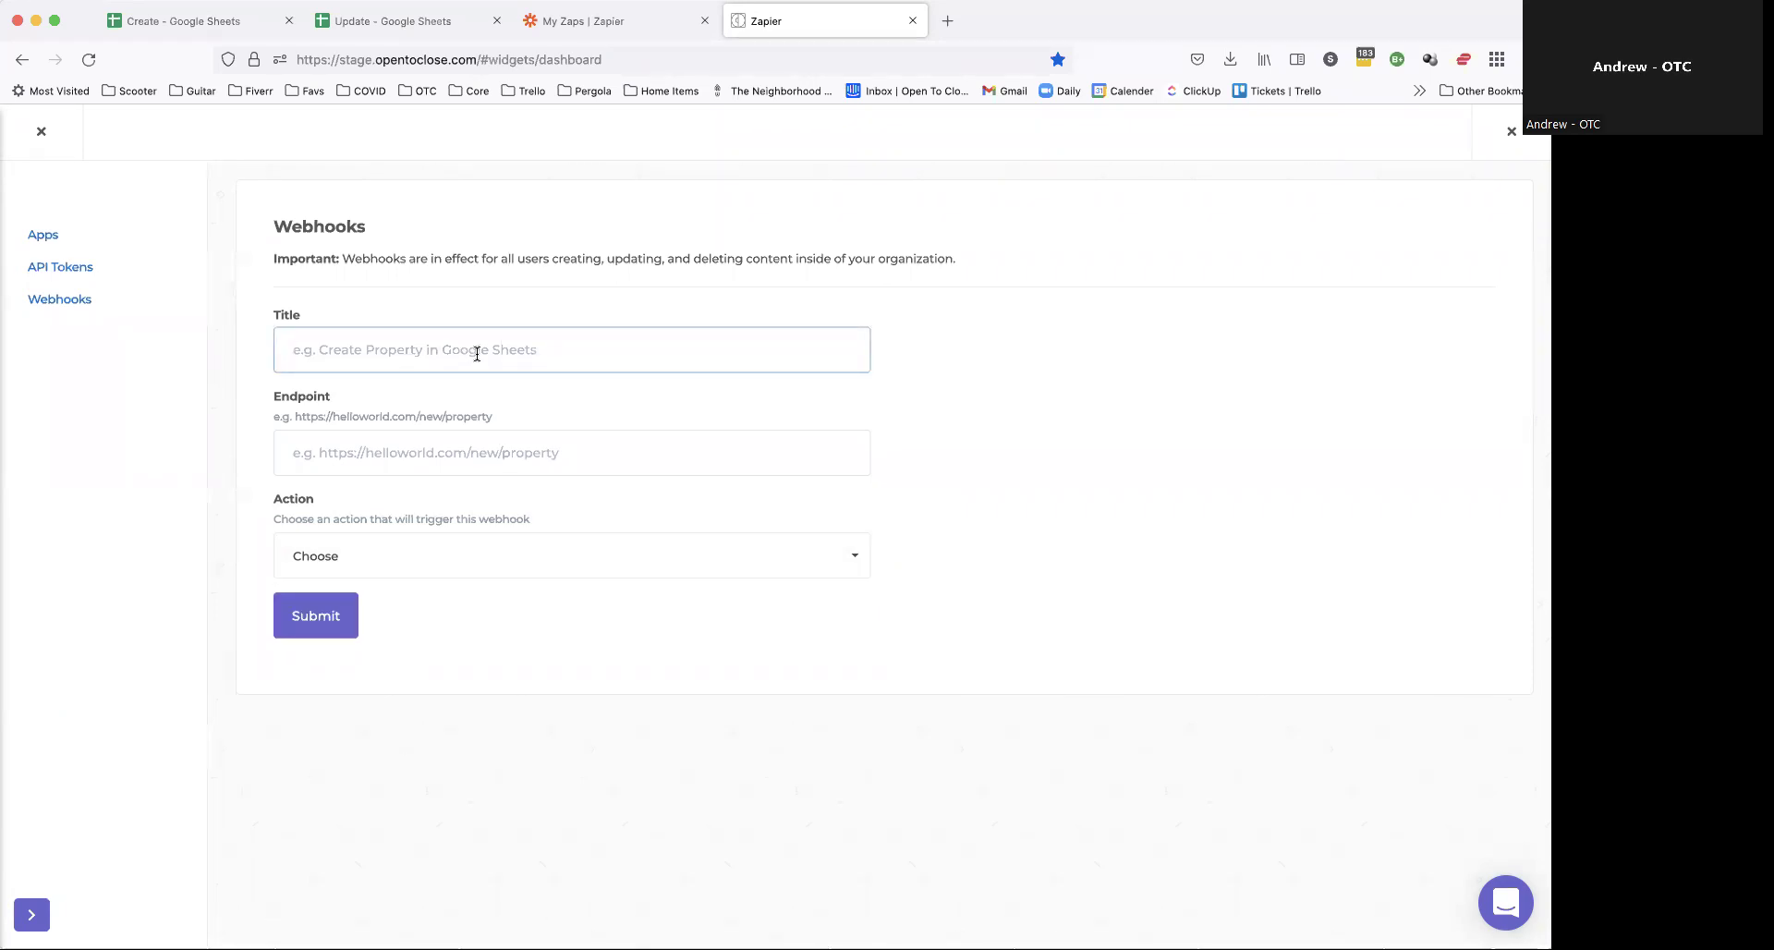
click(367, 543)
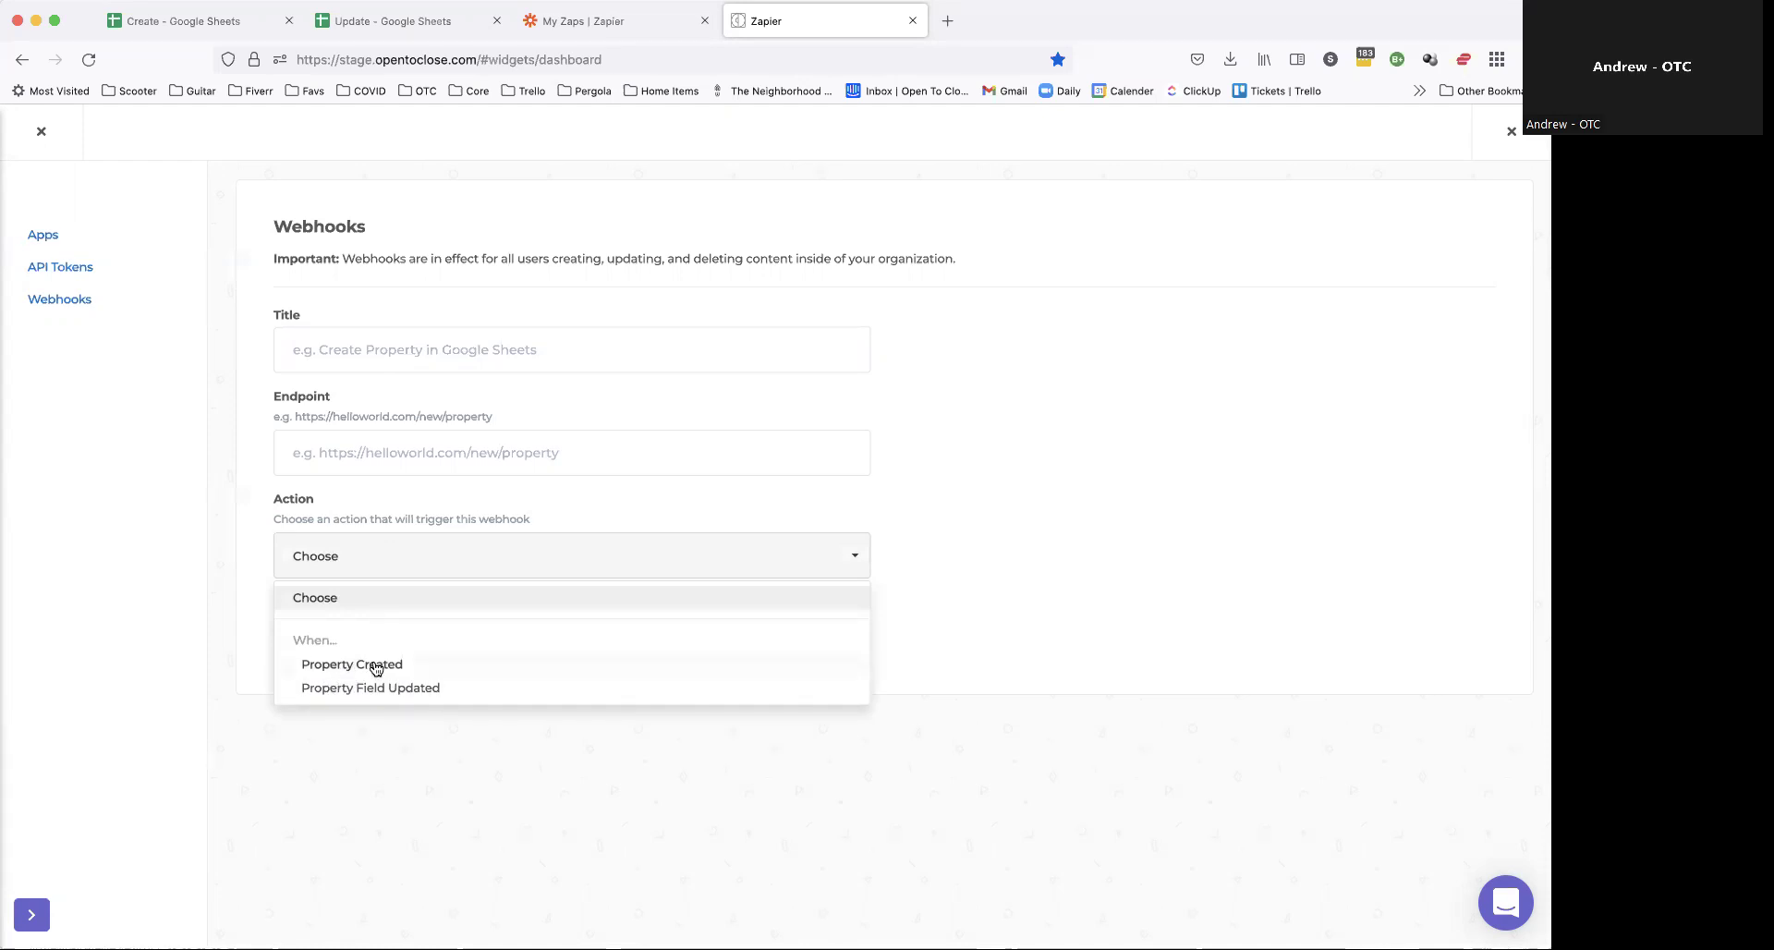
click(432, 350)
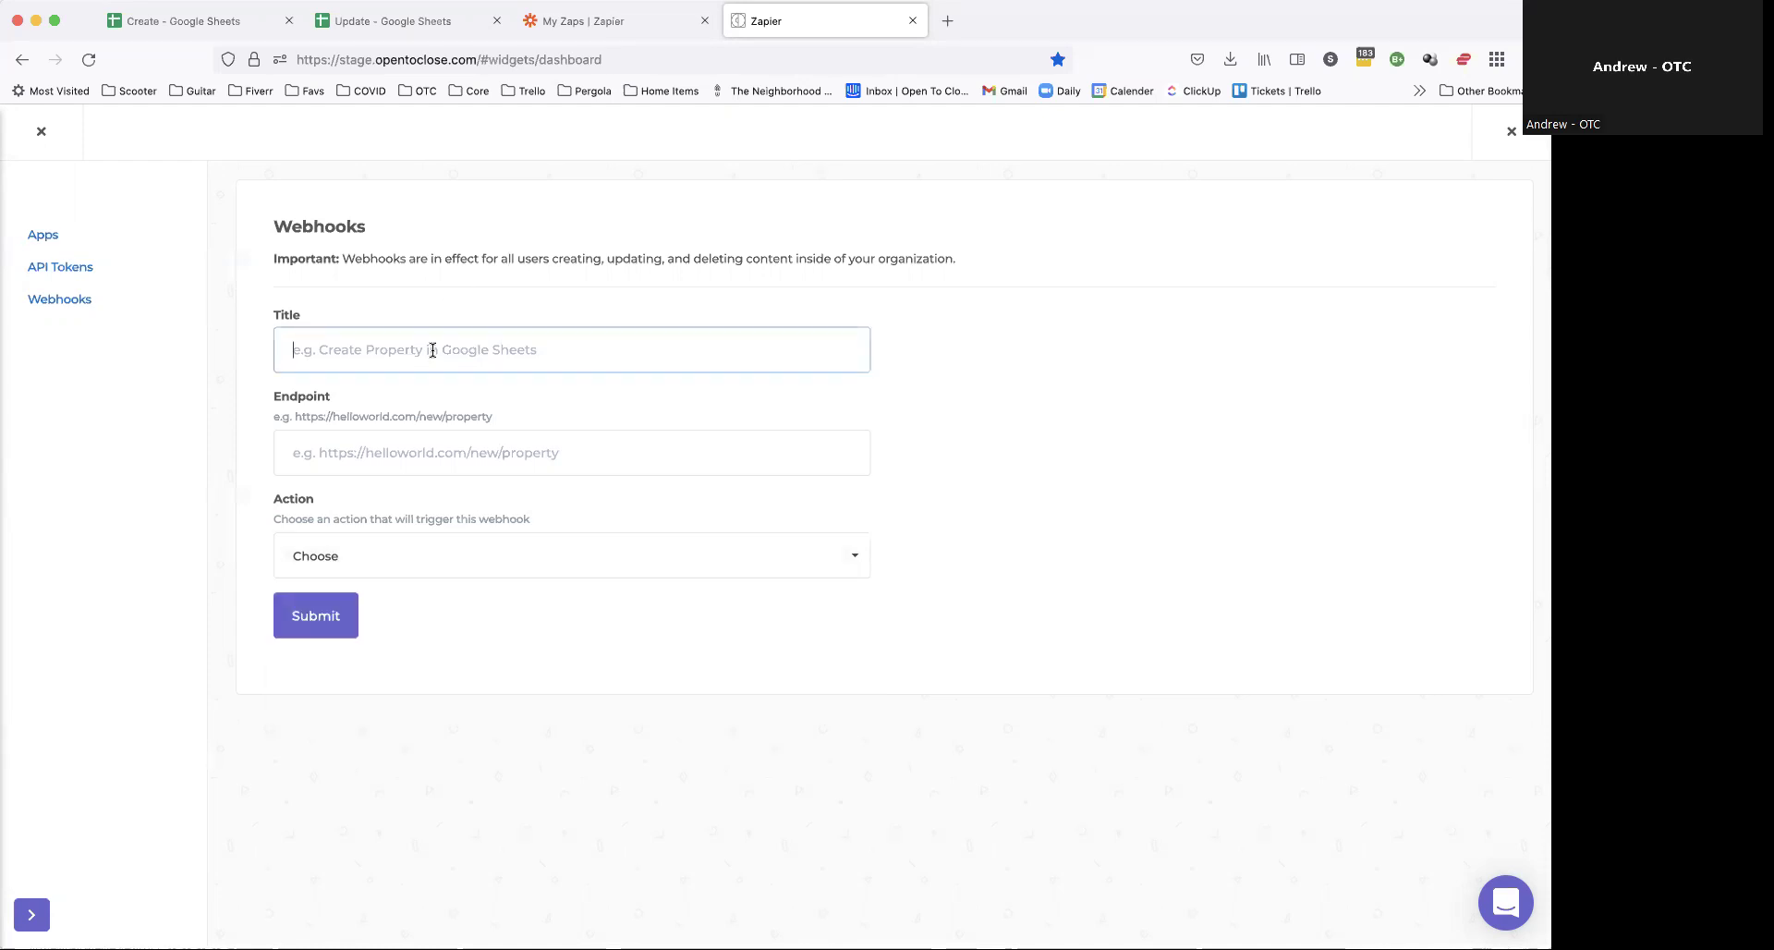
text(Create a proep)
key(BackSpace)
key(BackSpace)
text(per)
key(Down)
key(Return)
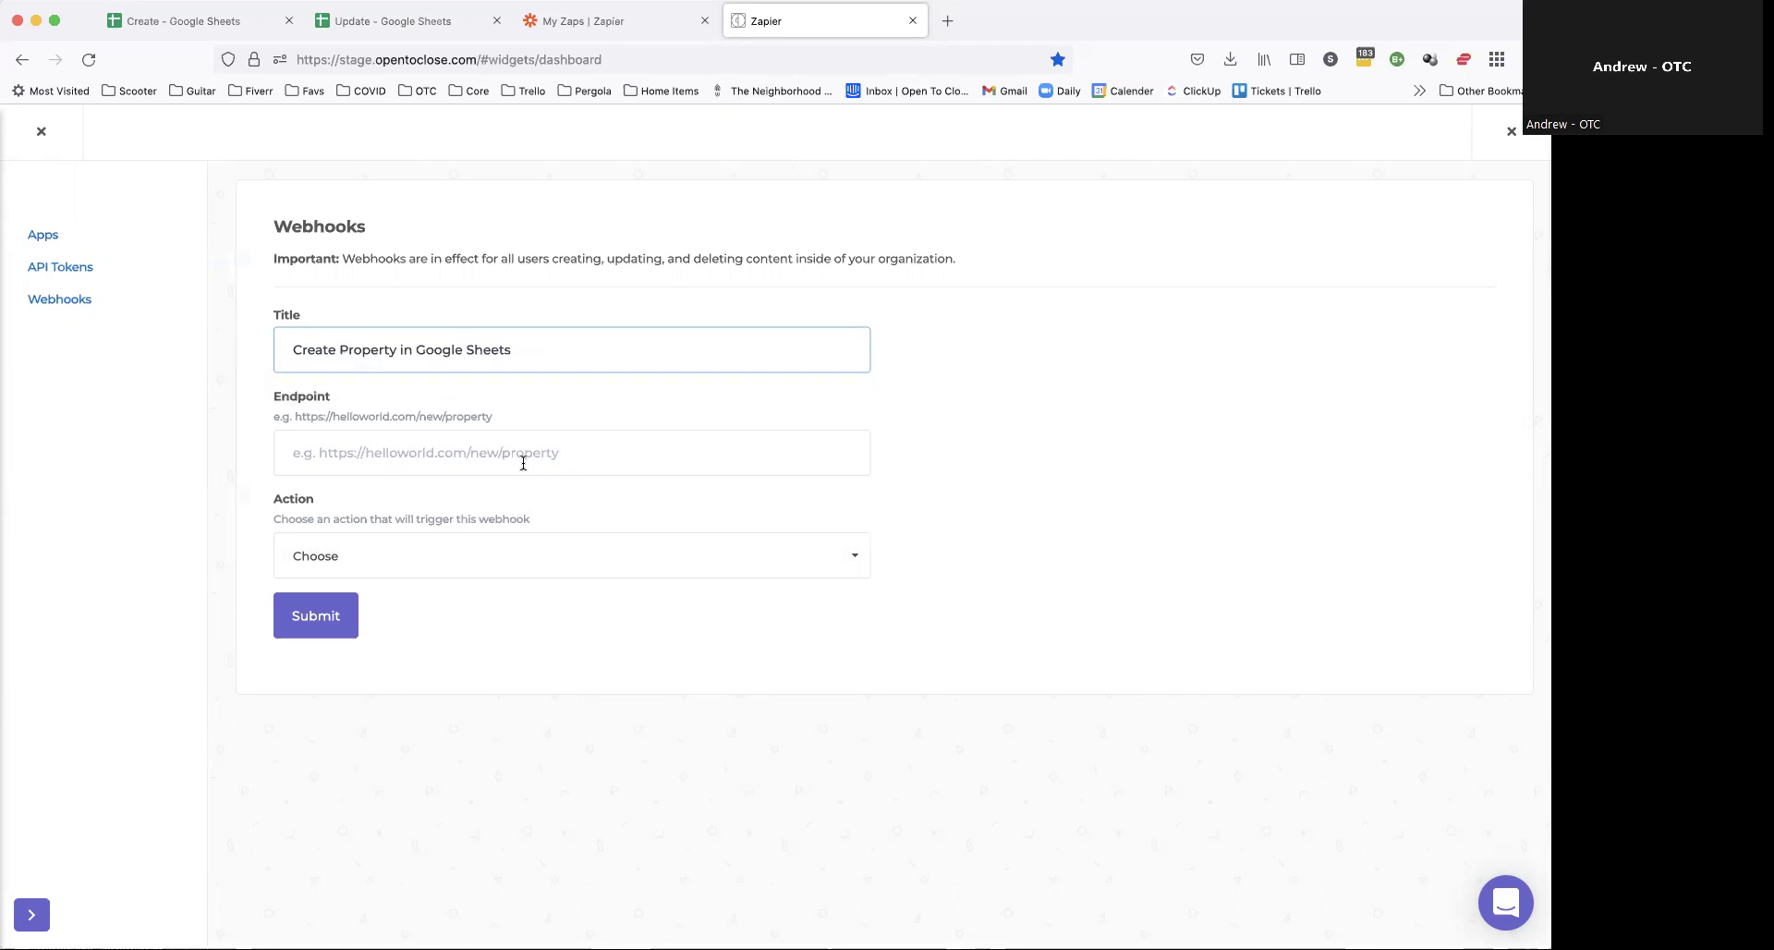
Step: Set the webhook action to Property Created, leaving the Endpoint empty for now
click(405, 559)
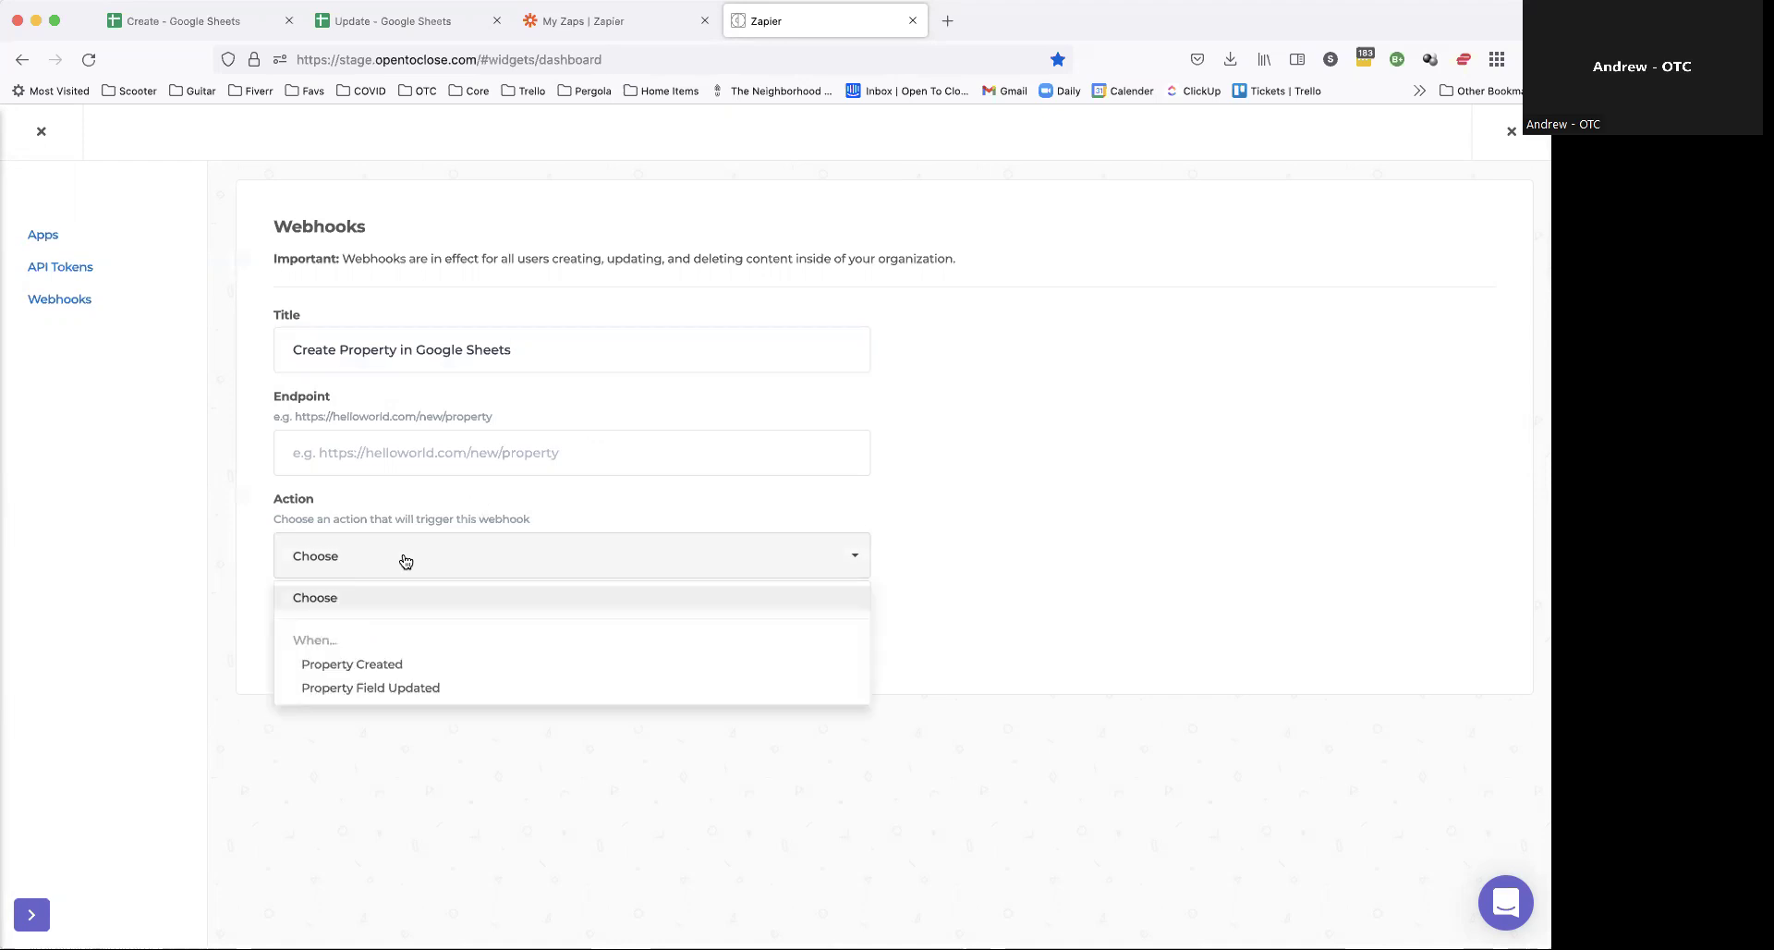
click(356, 669)
click(299, 448)
click(562, 448)
click(400, 448)
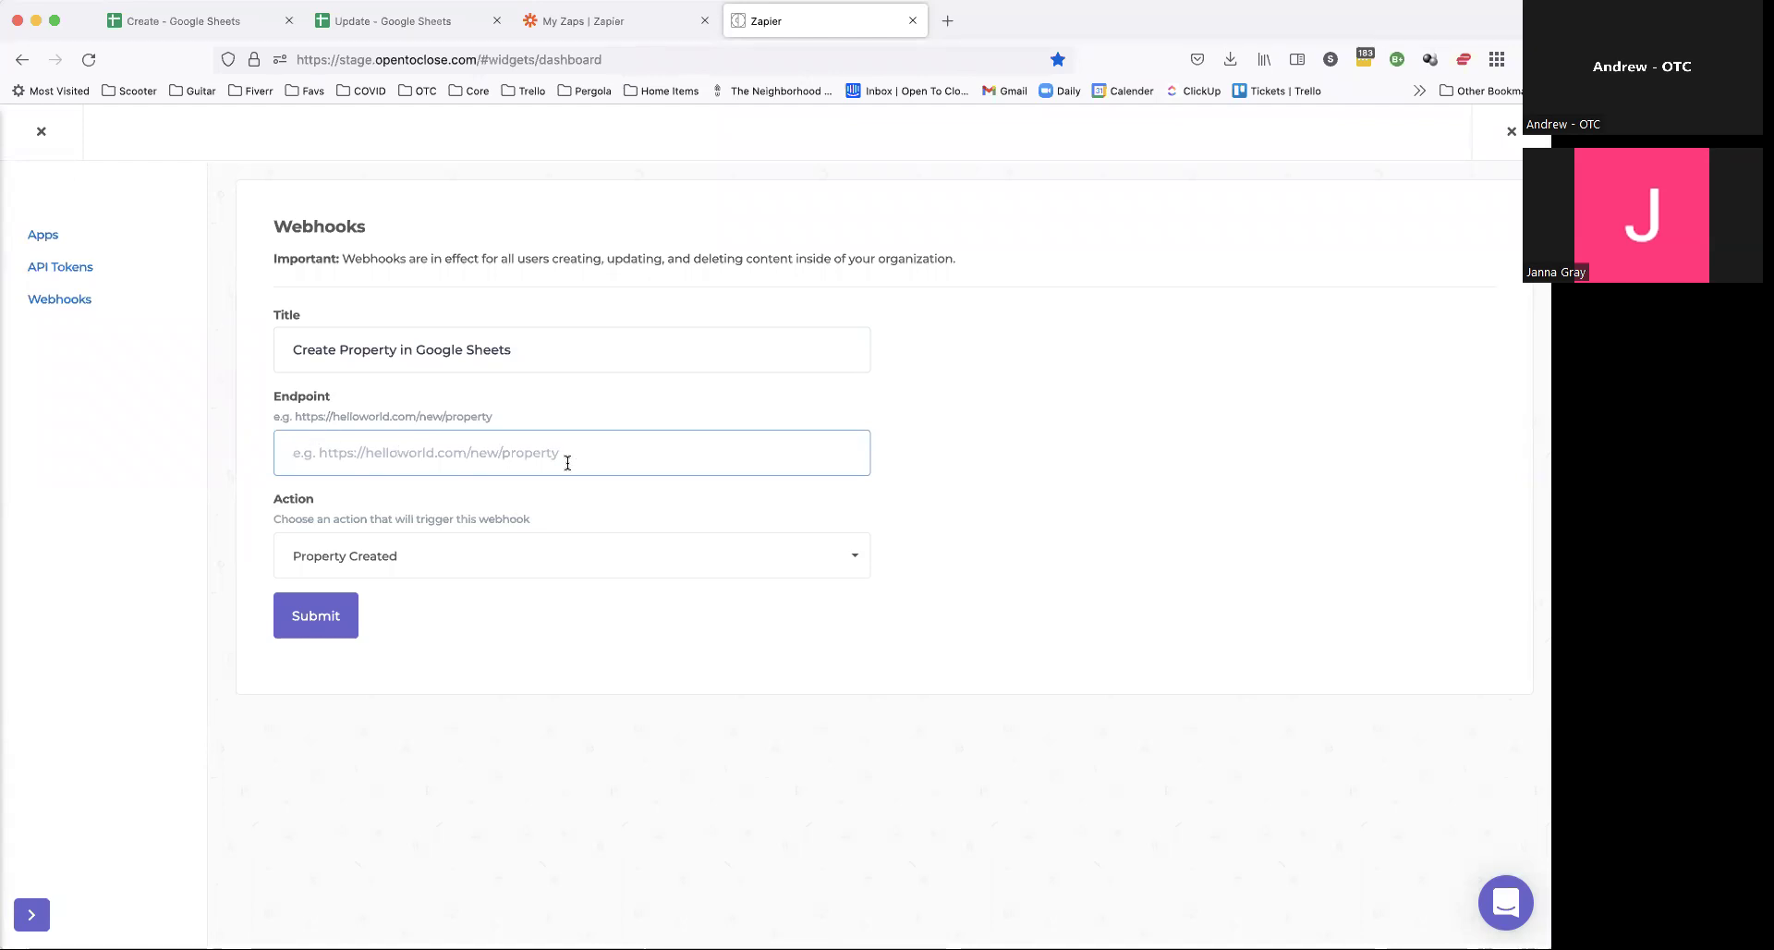
drag(274, 393, 361, 418)
click(573, 425)
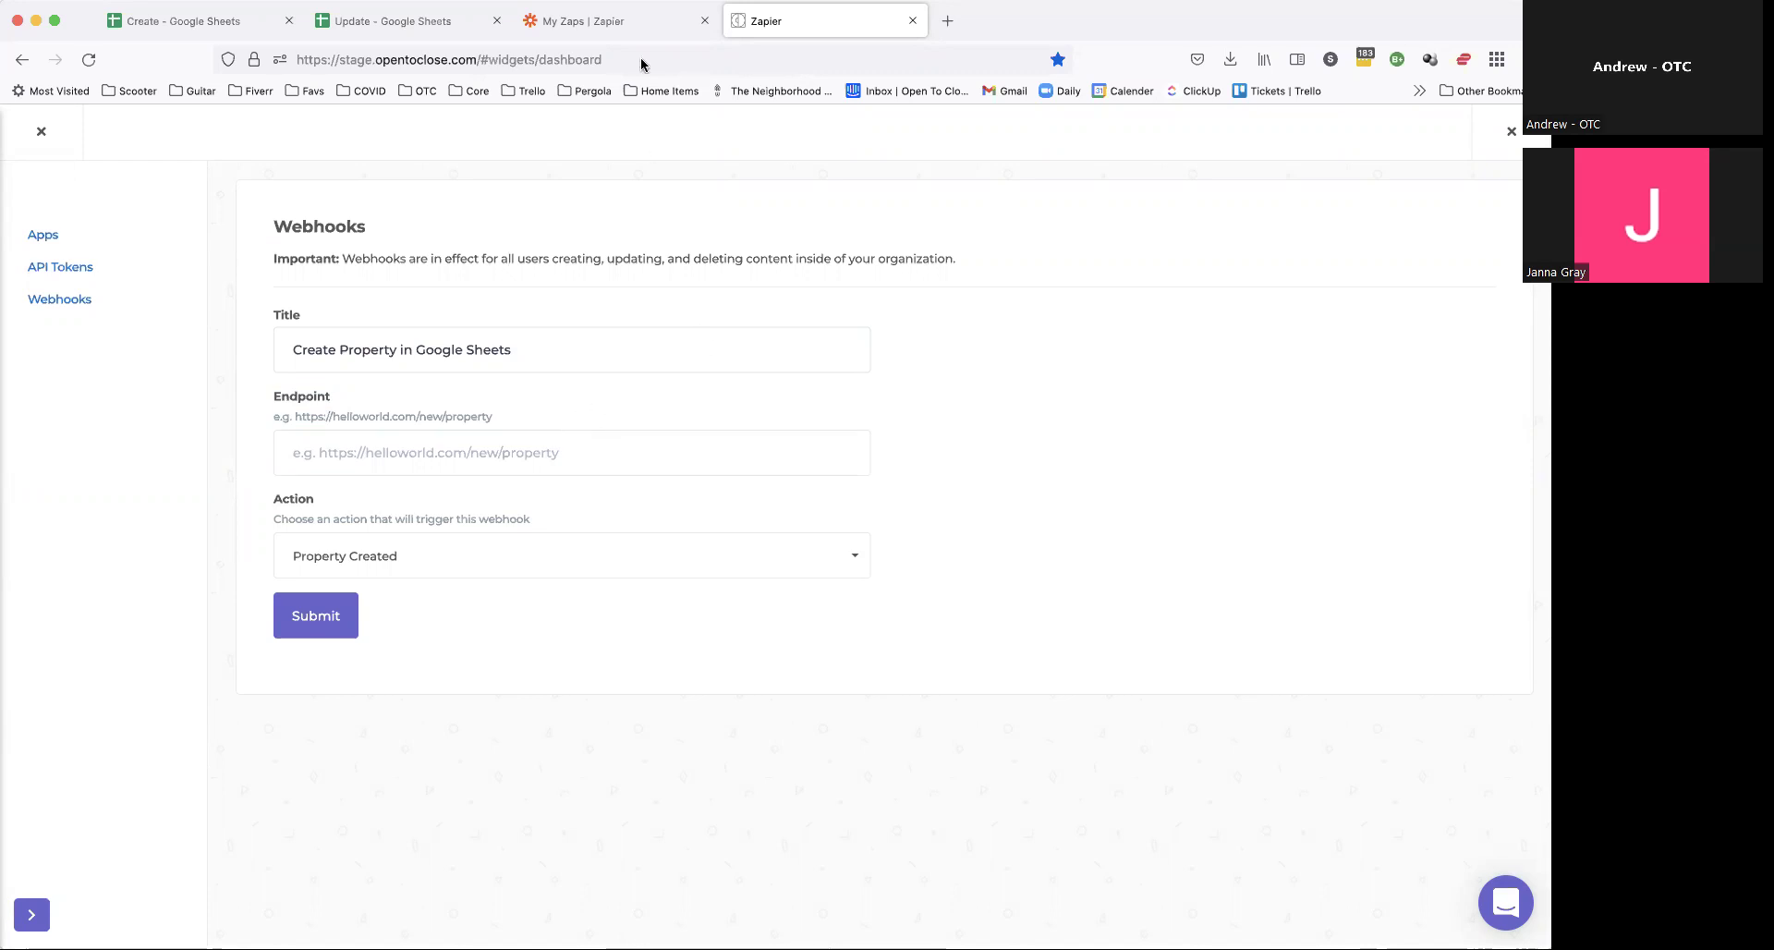
click(628, 22)
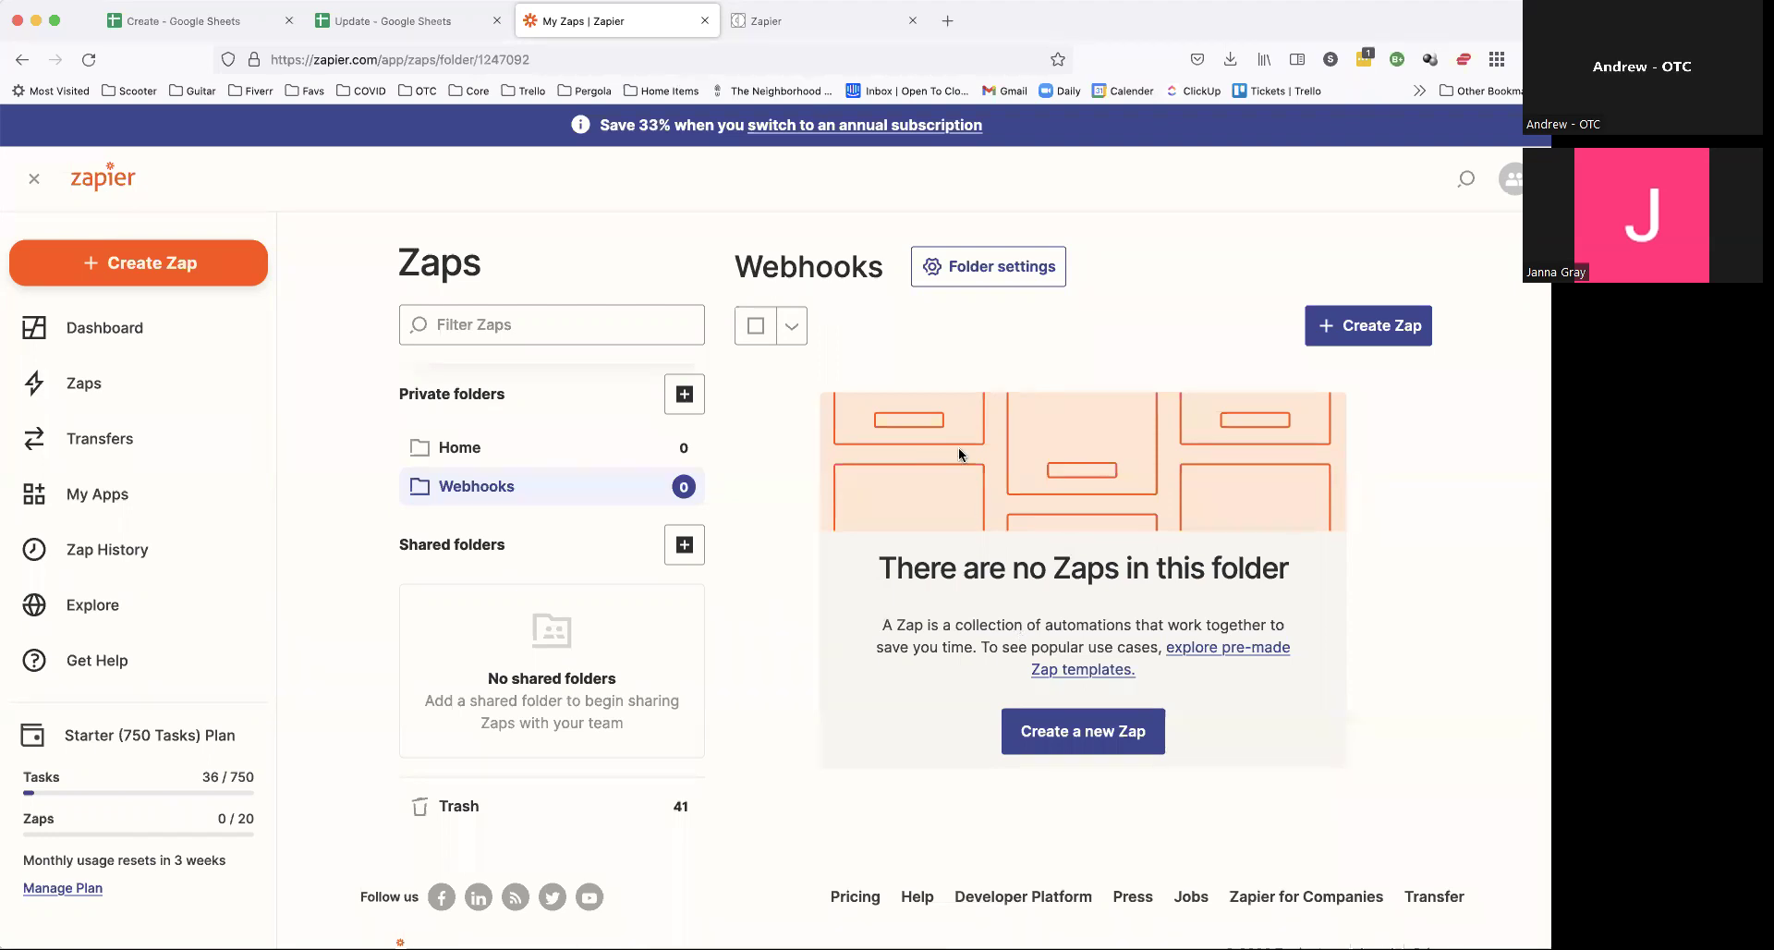
Step: Open the Webhooks folder in Zapier's Zaps list and start a new Zap there
click(83, 384)
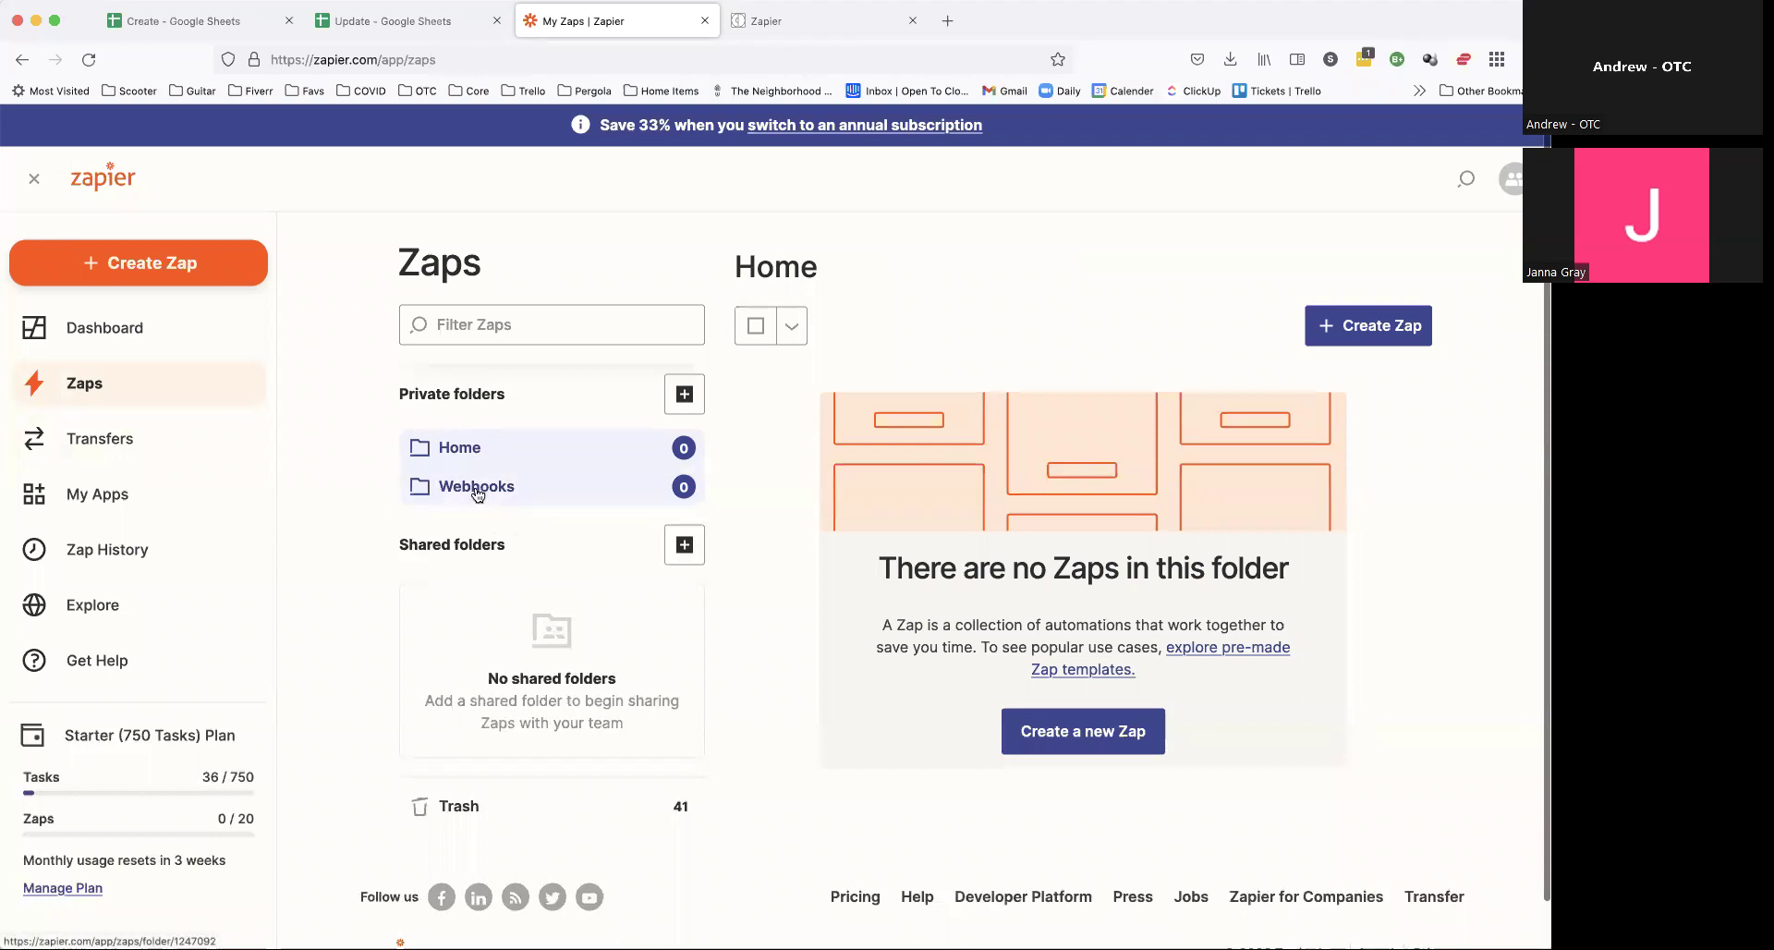
click(503, 484)
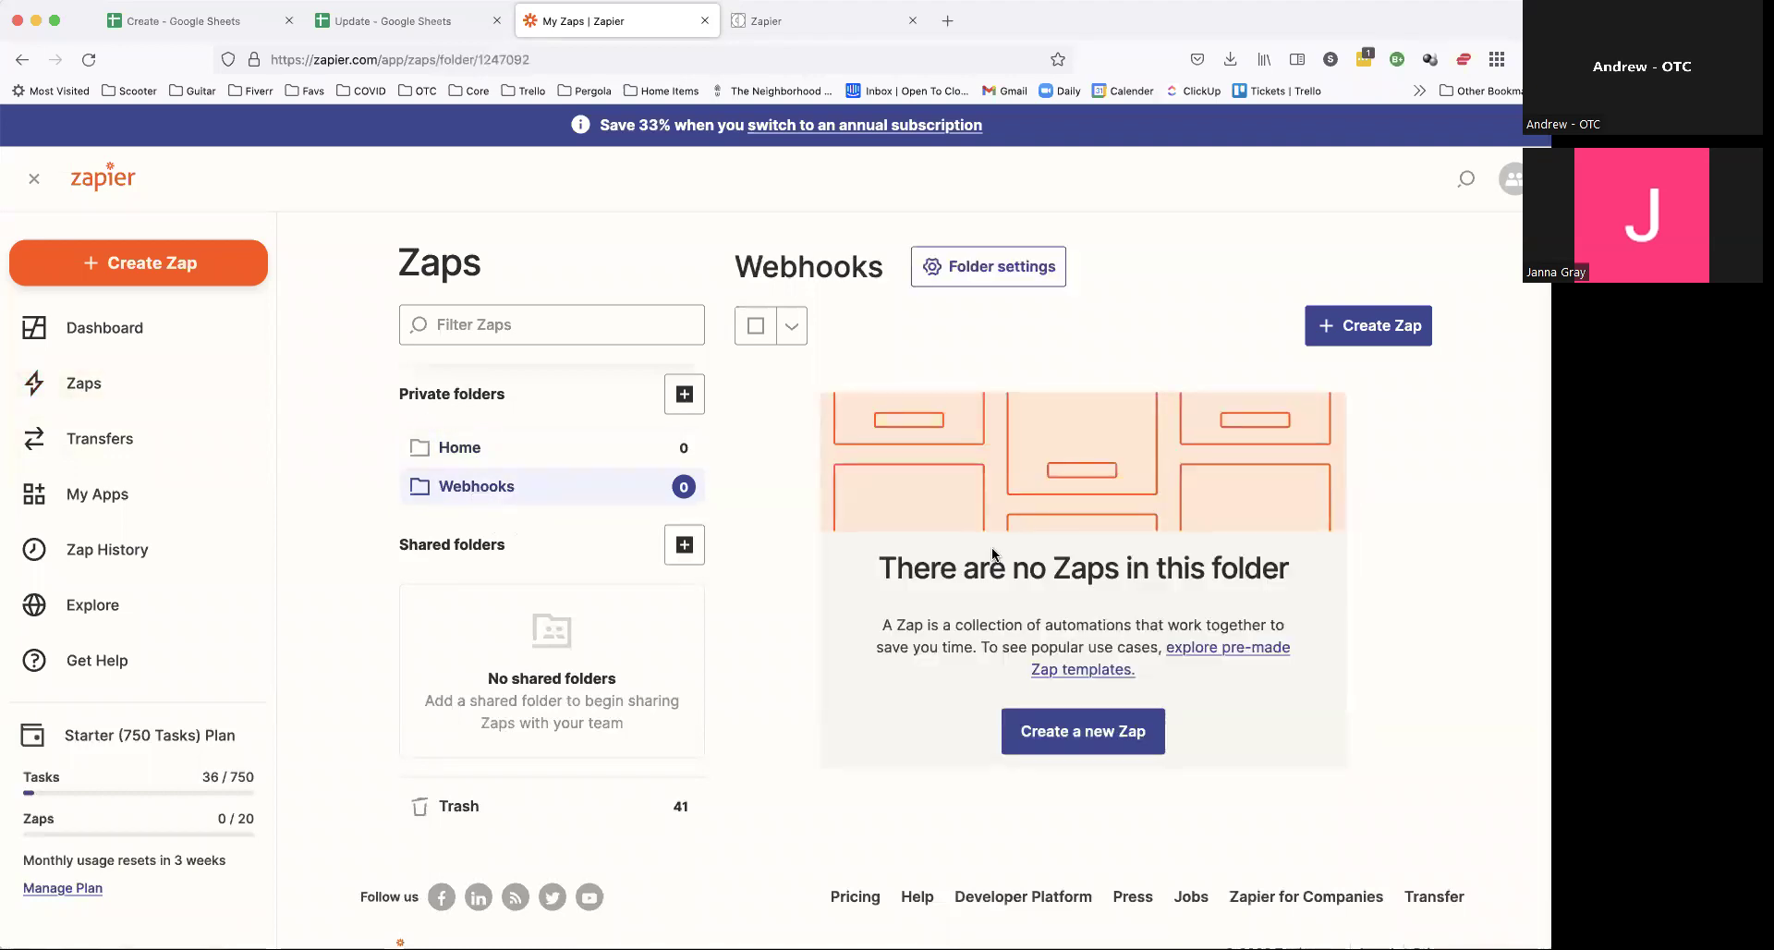
click(1104, 732)
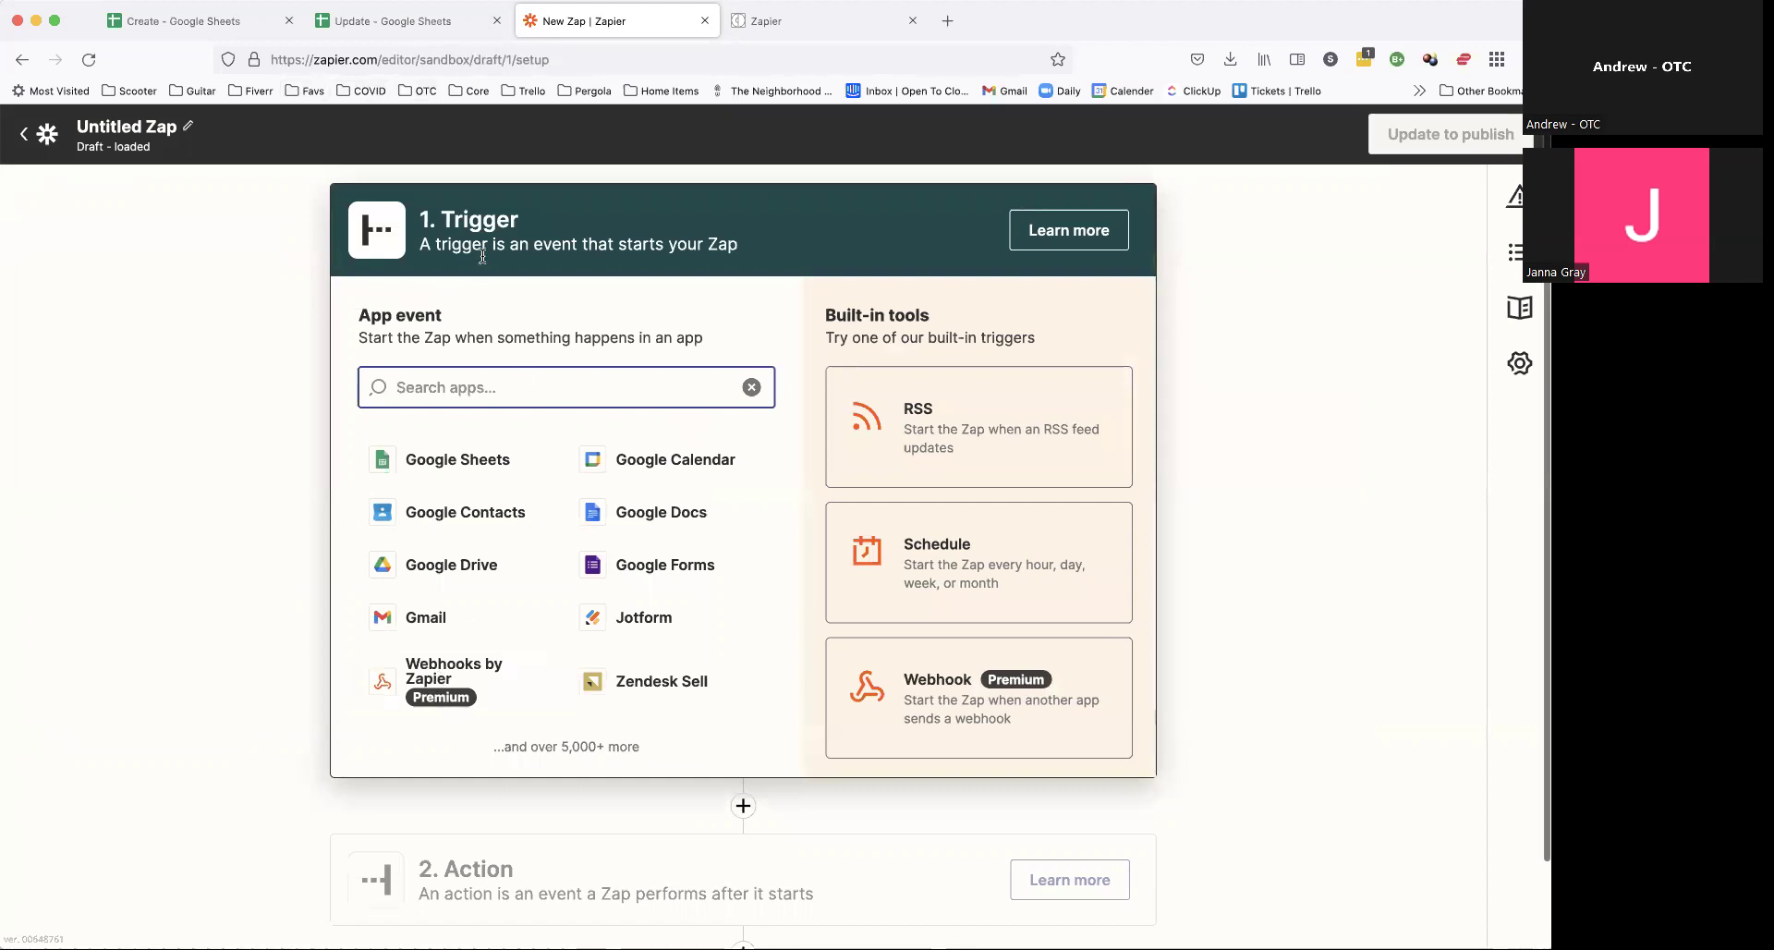
Step: Set the trigger to Webhooks by Zapier's Catch Hook, then exit and discard the draft
click(458, 672)
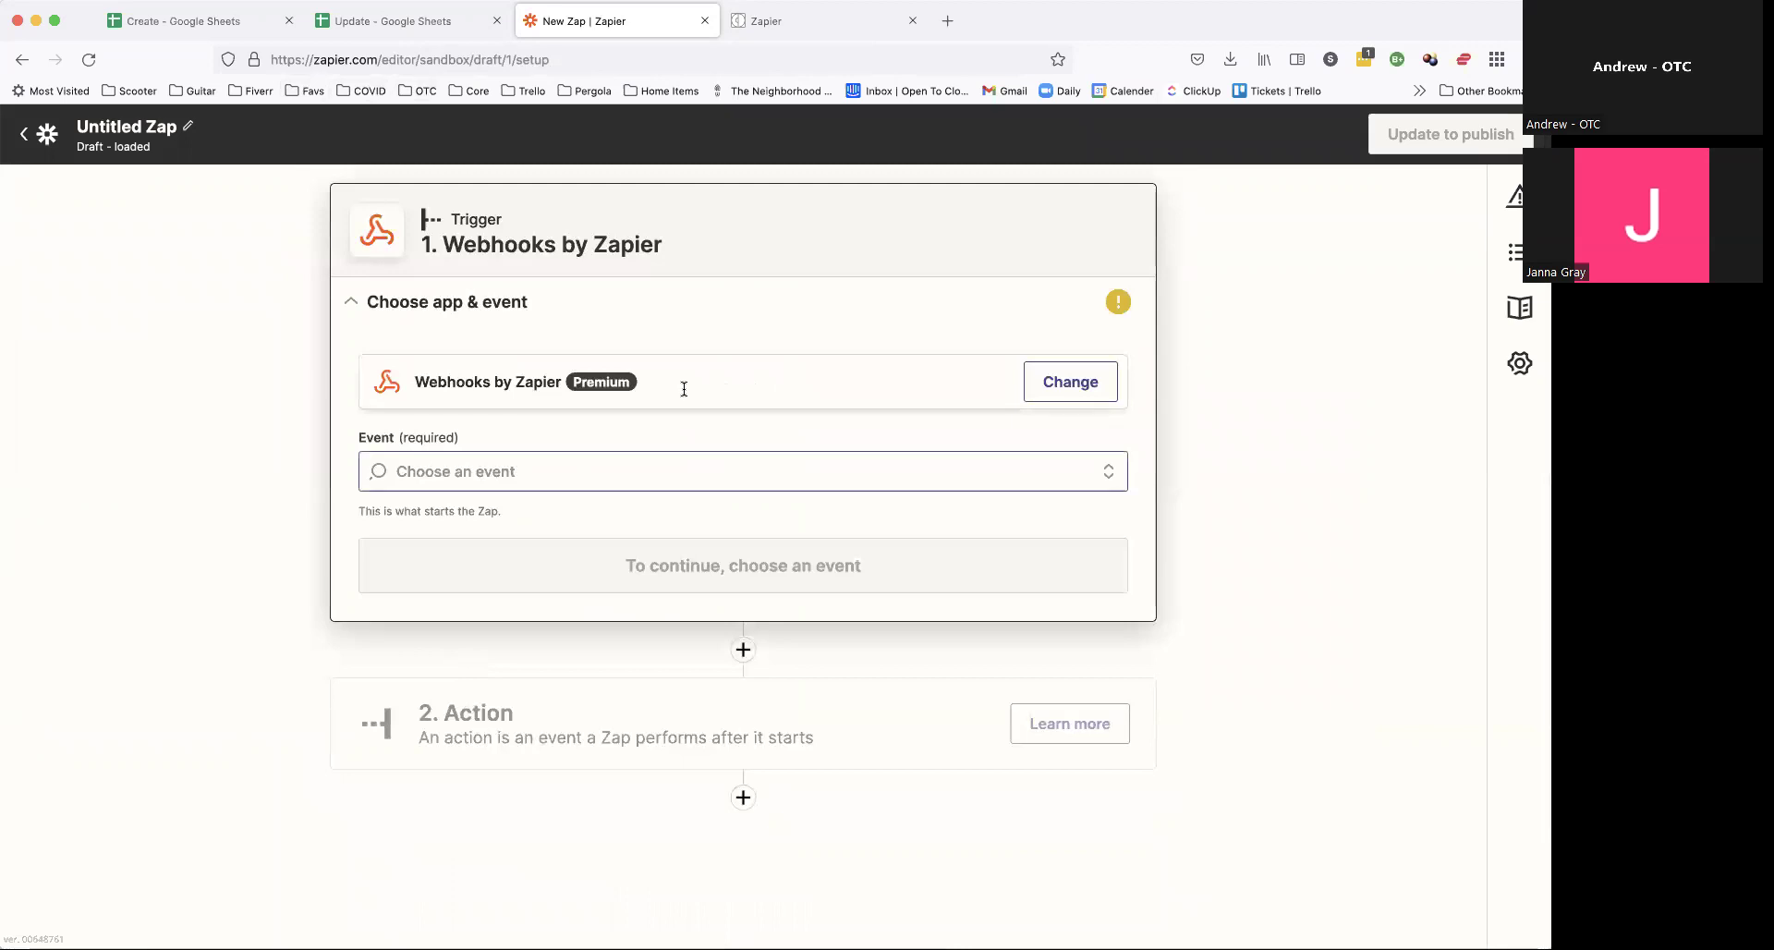
click(694, 471)
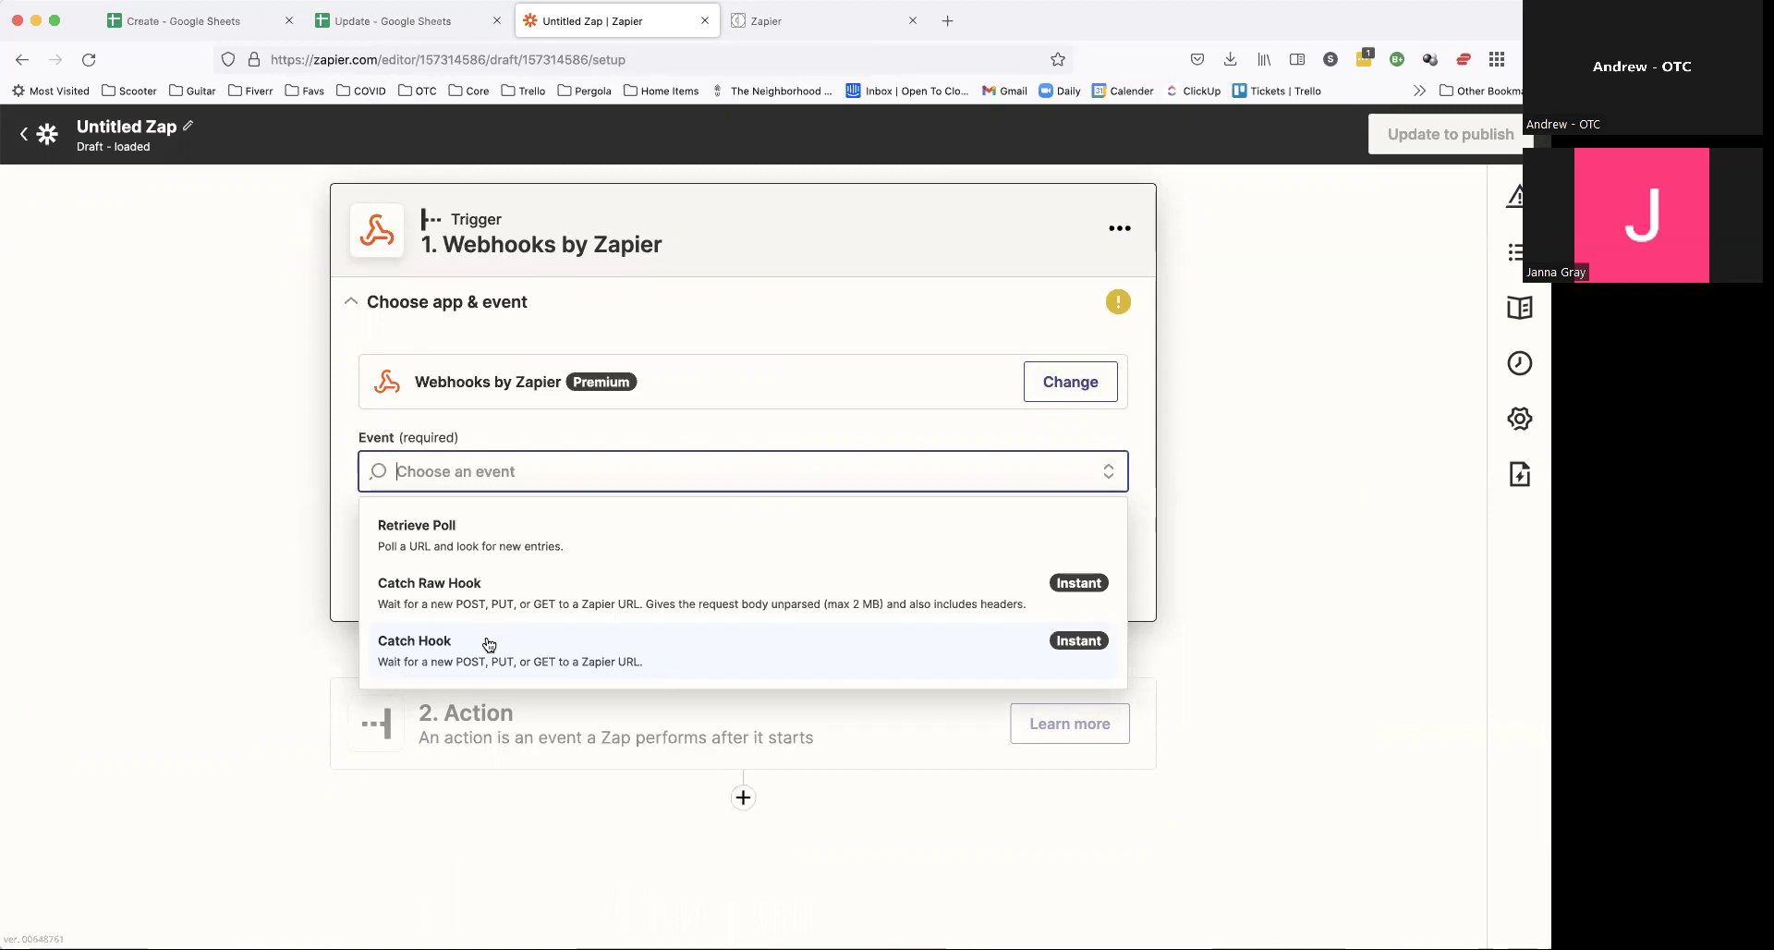
click(489, 644)
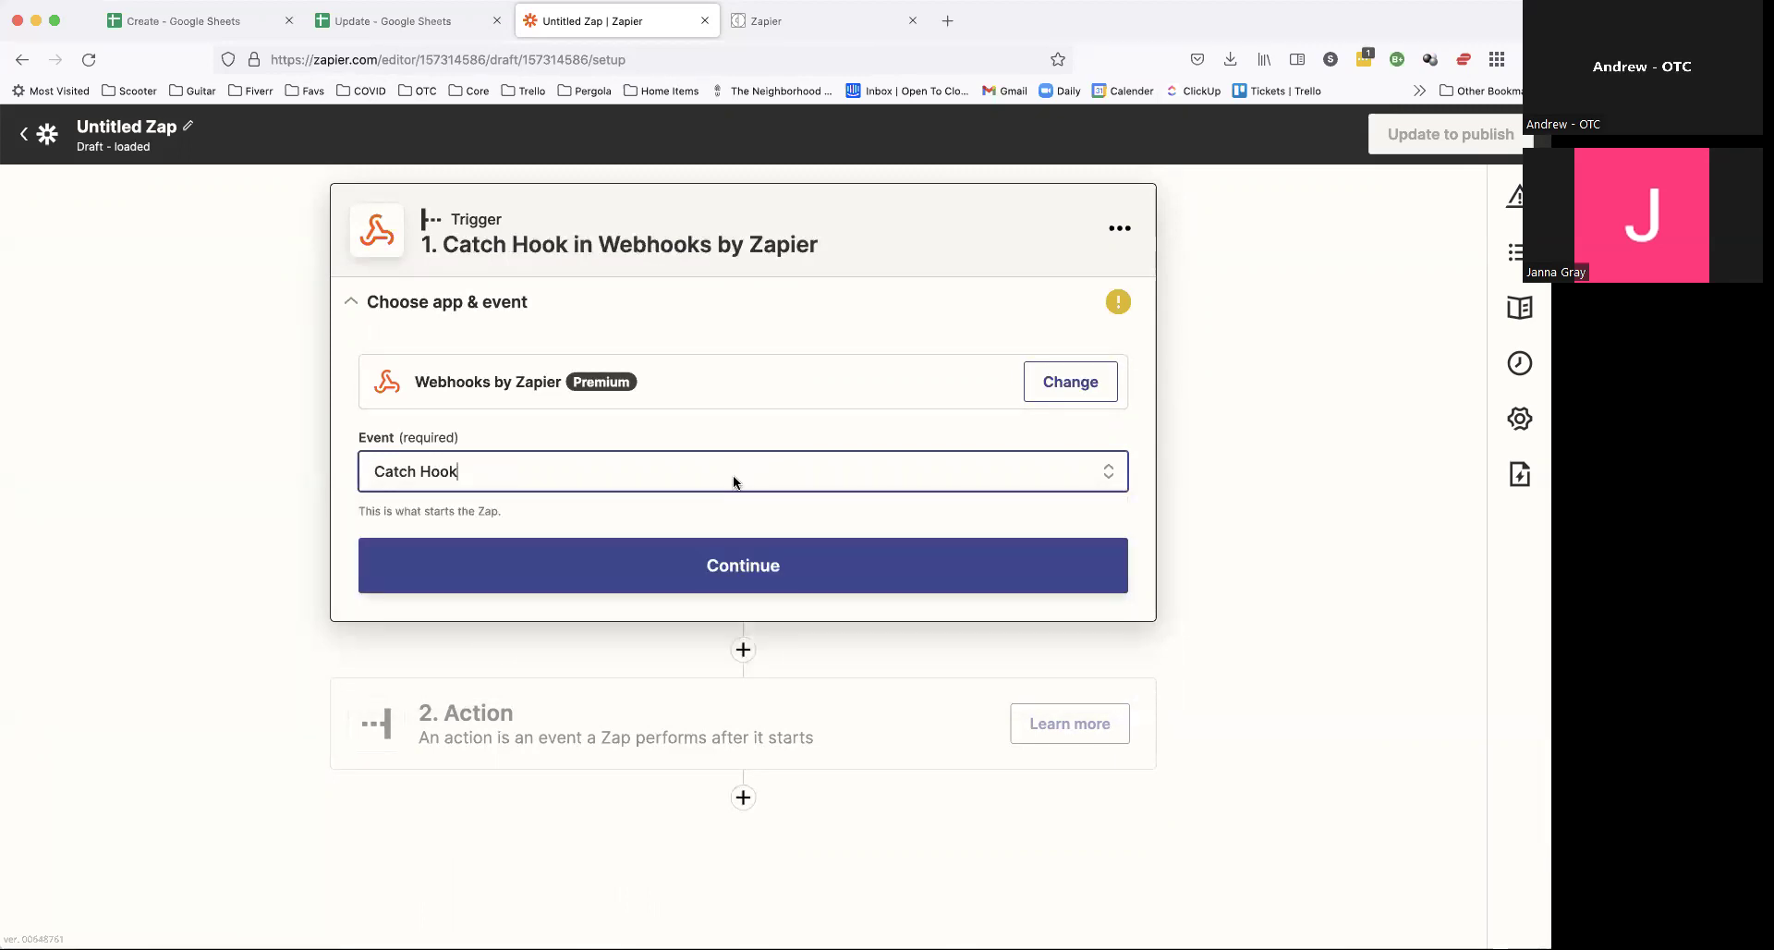
click(714, 574)
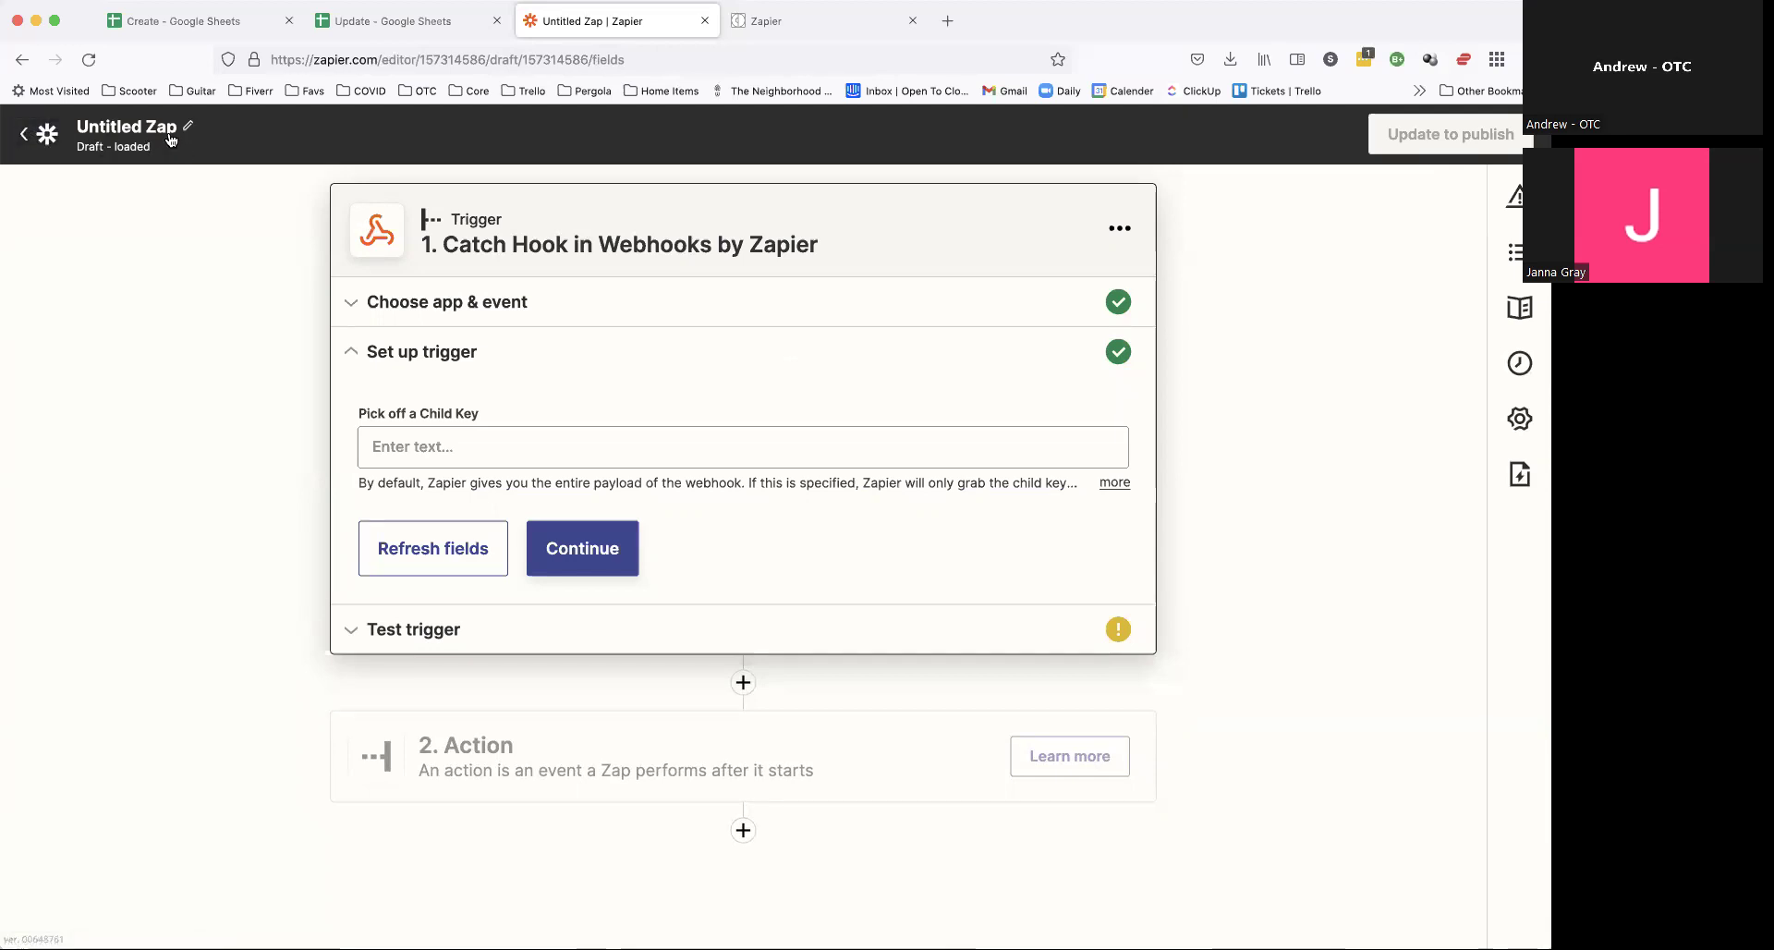
click(48, 134)
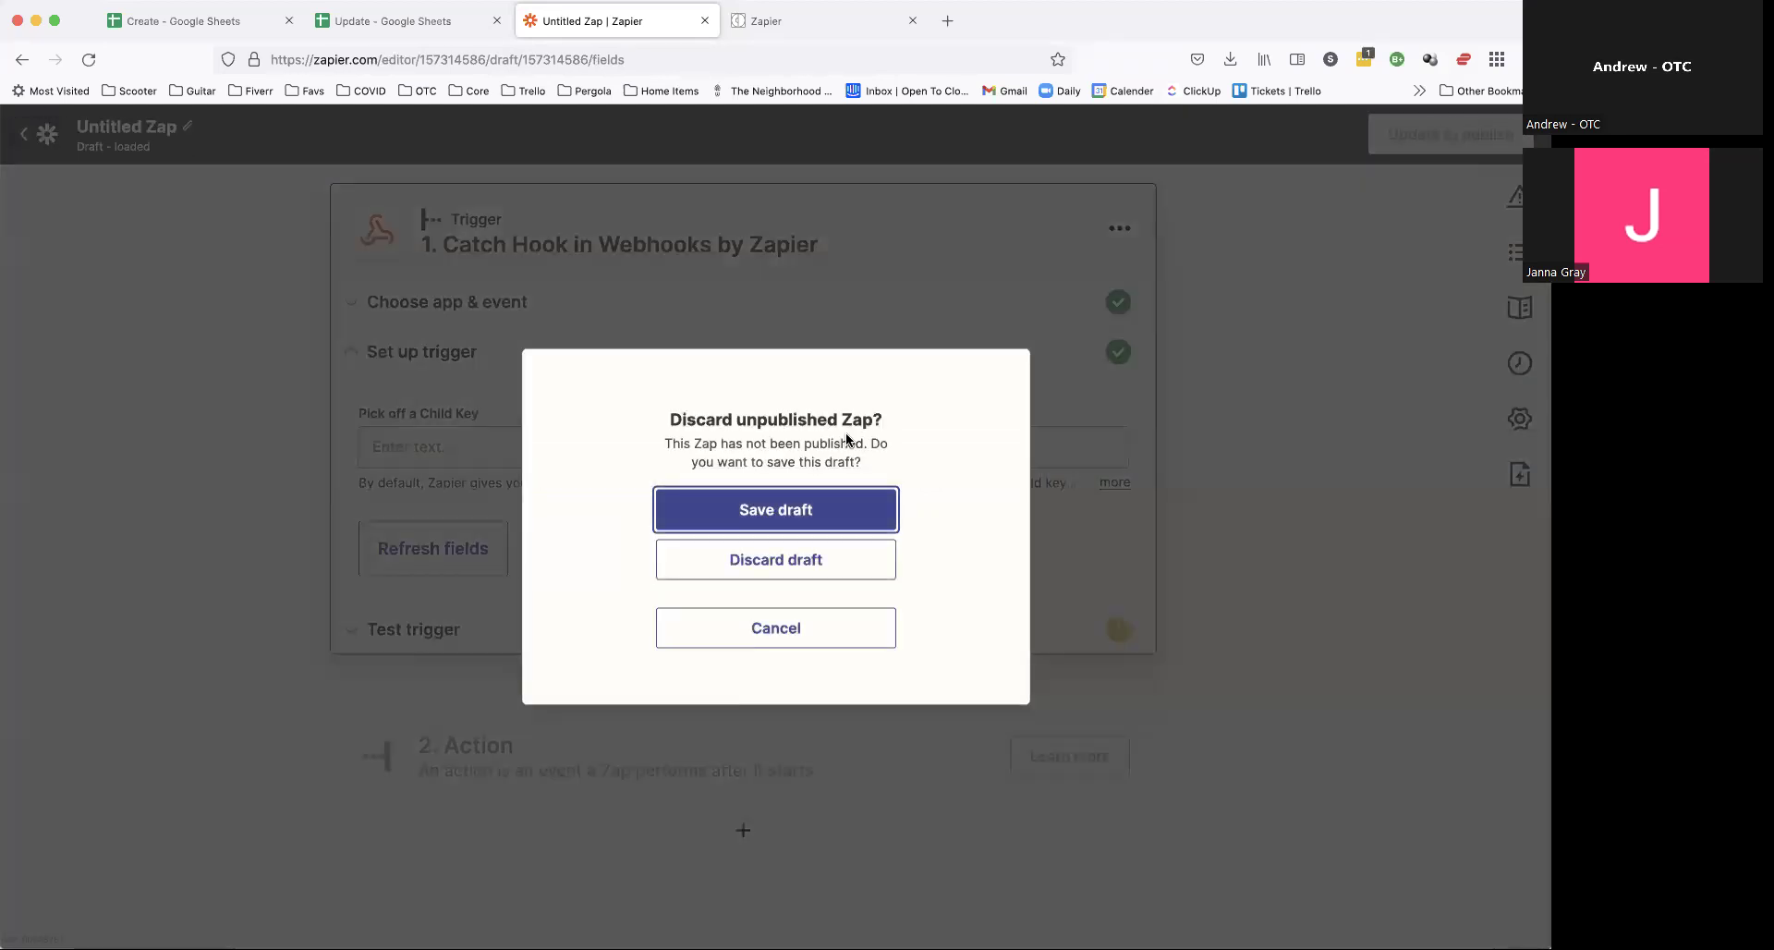
click(811, 562)
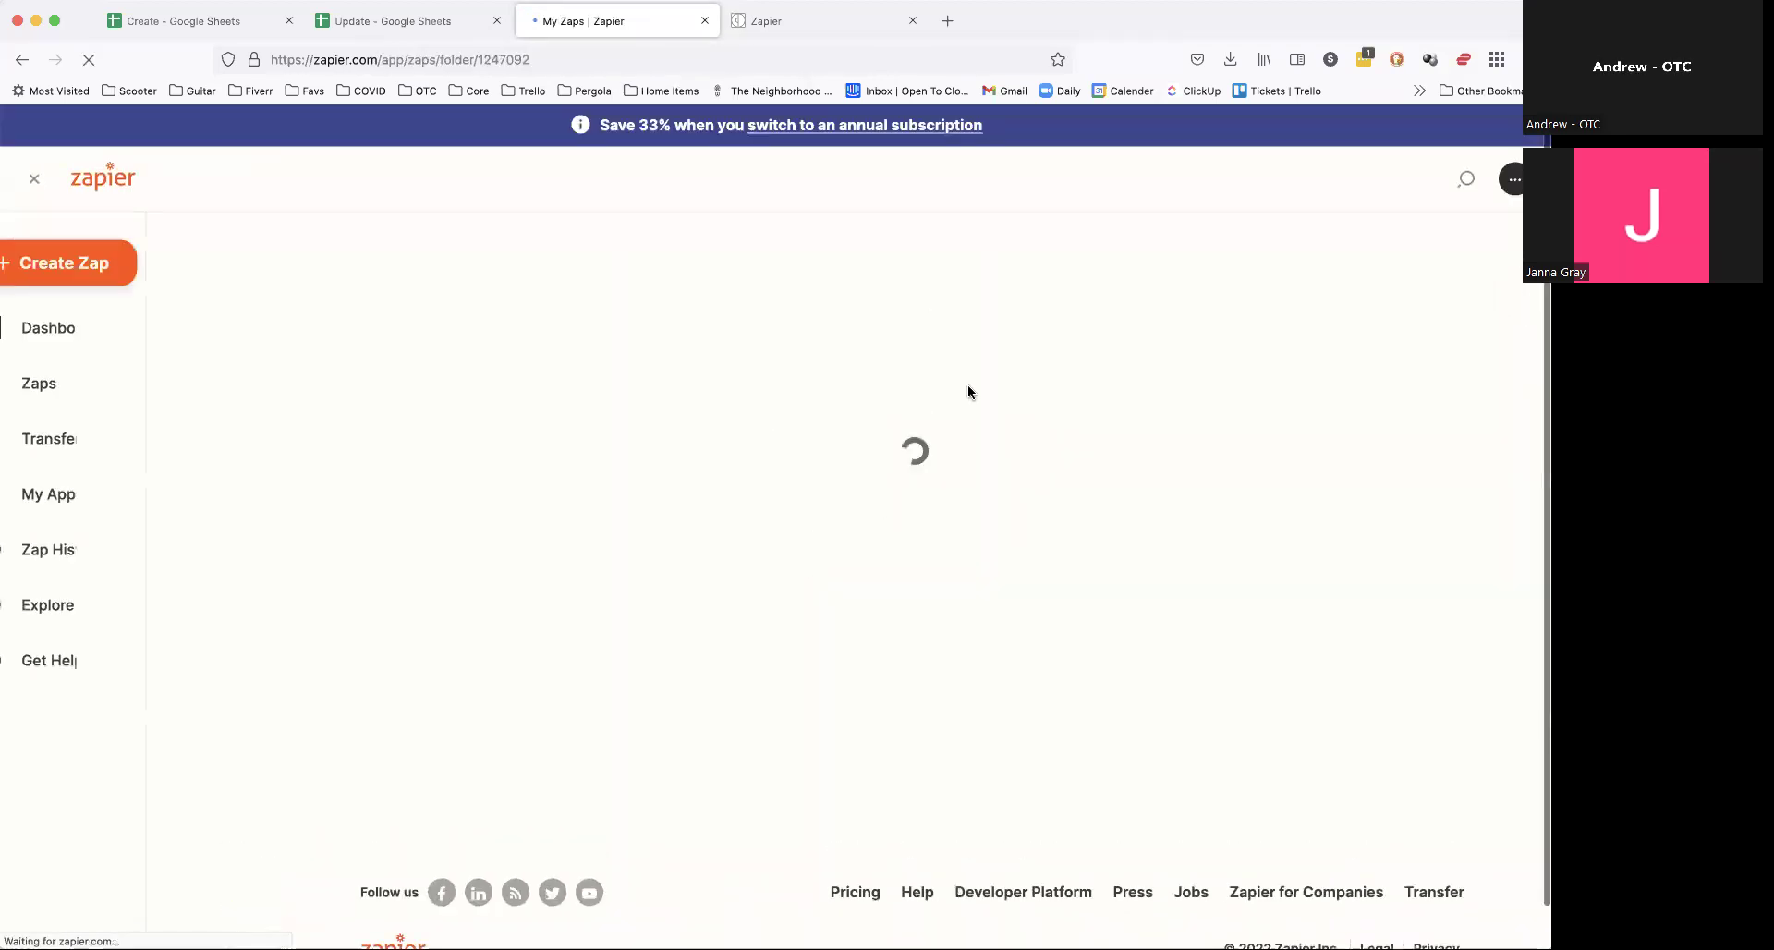
Step: Start another new Zap and rename it 'Property Created'
click(1083, 730)
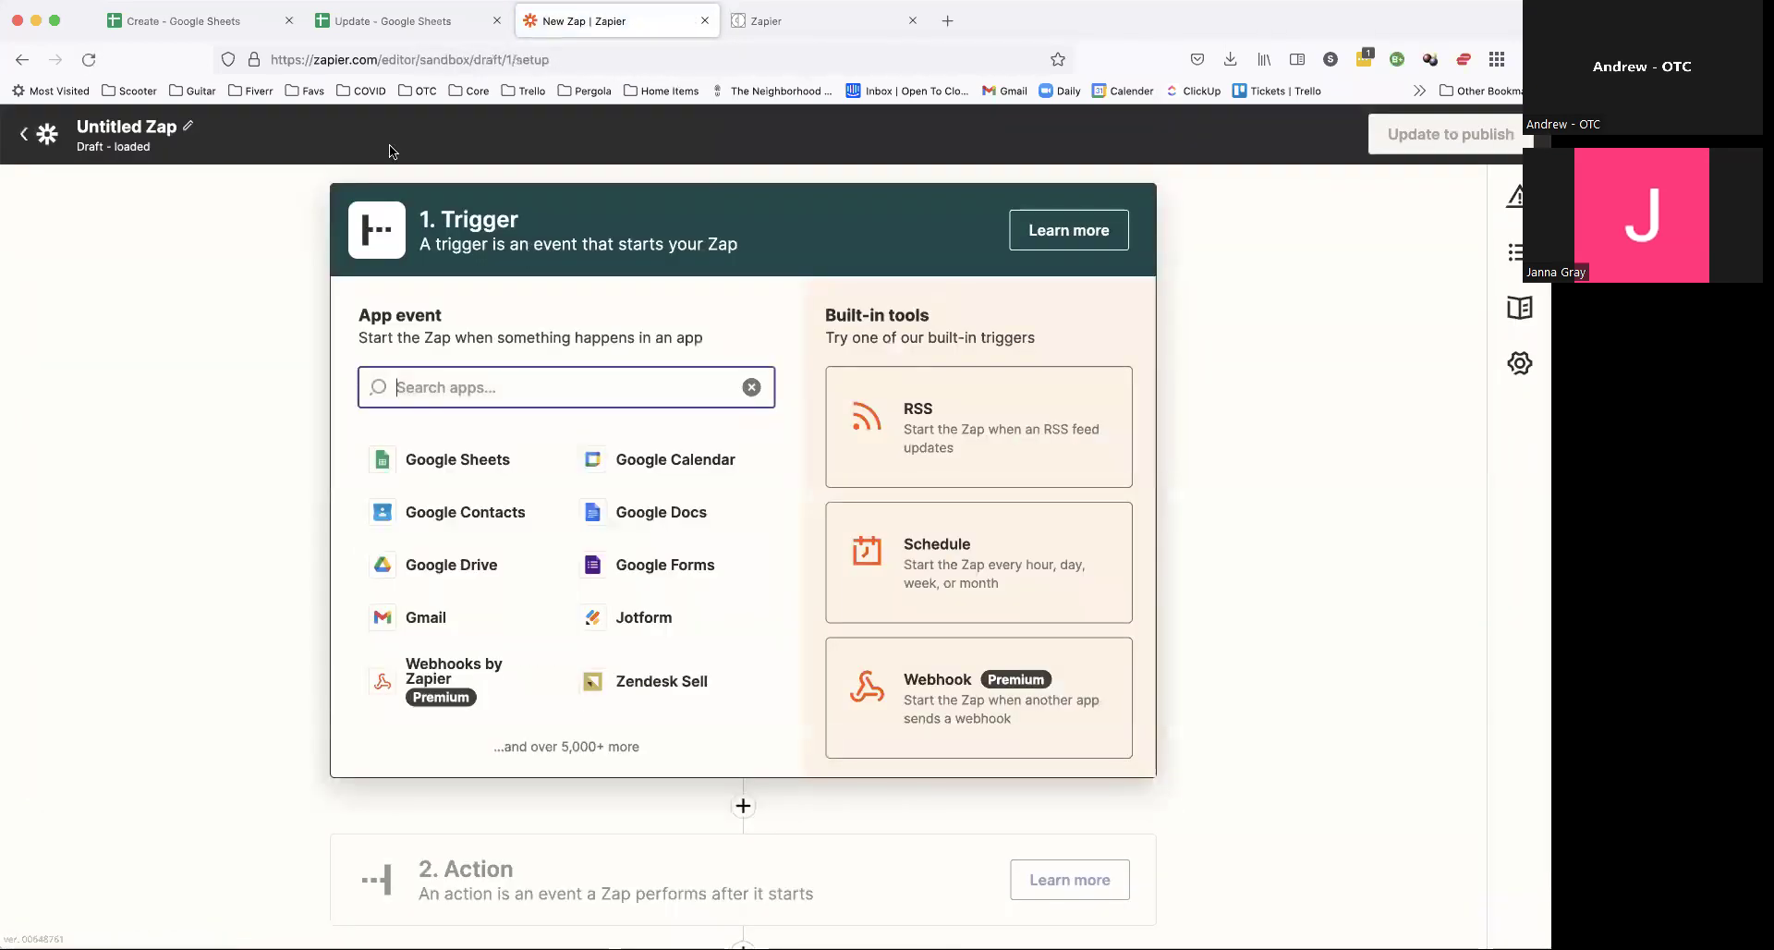
click(188, 127)
text(Property Created)
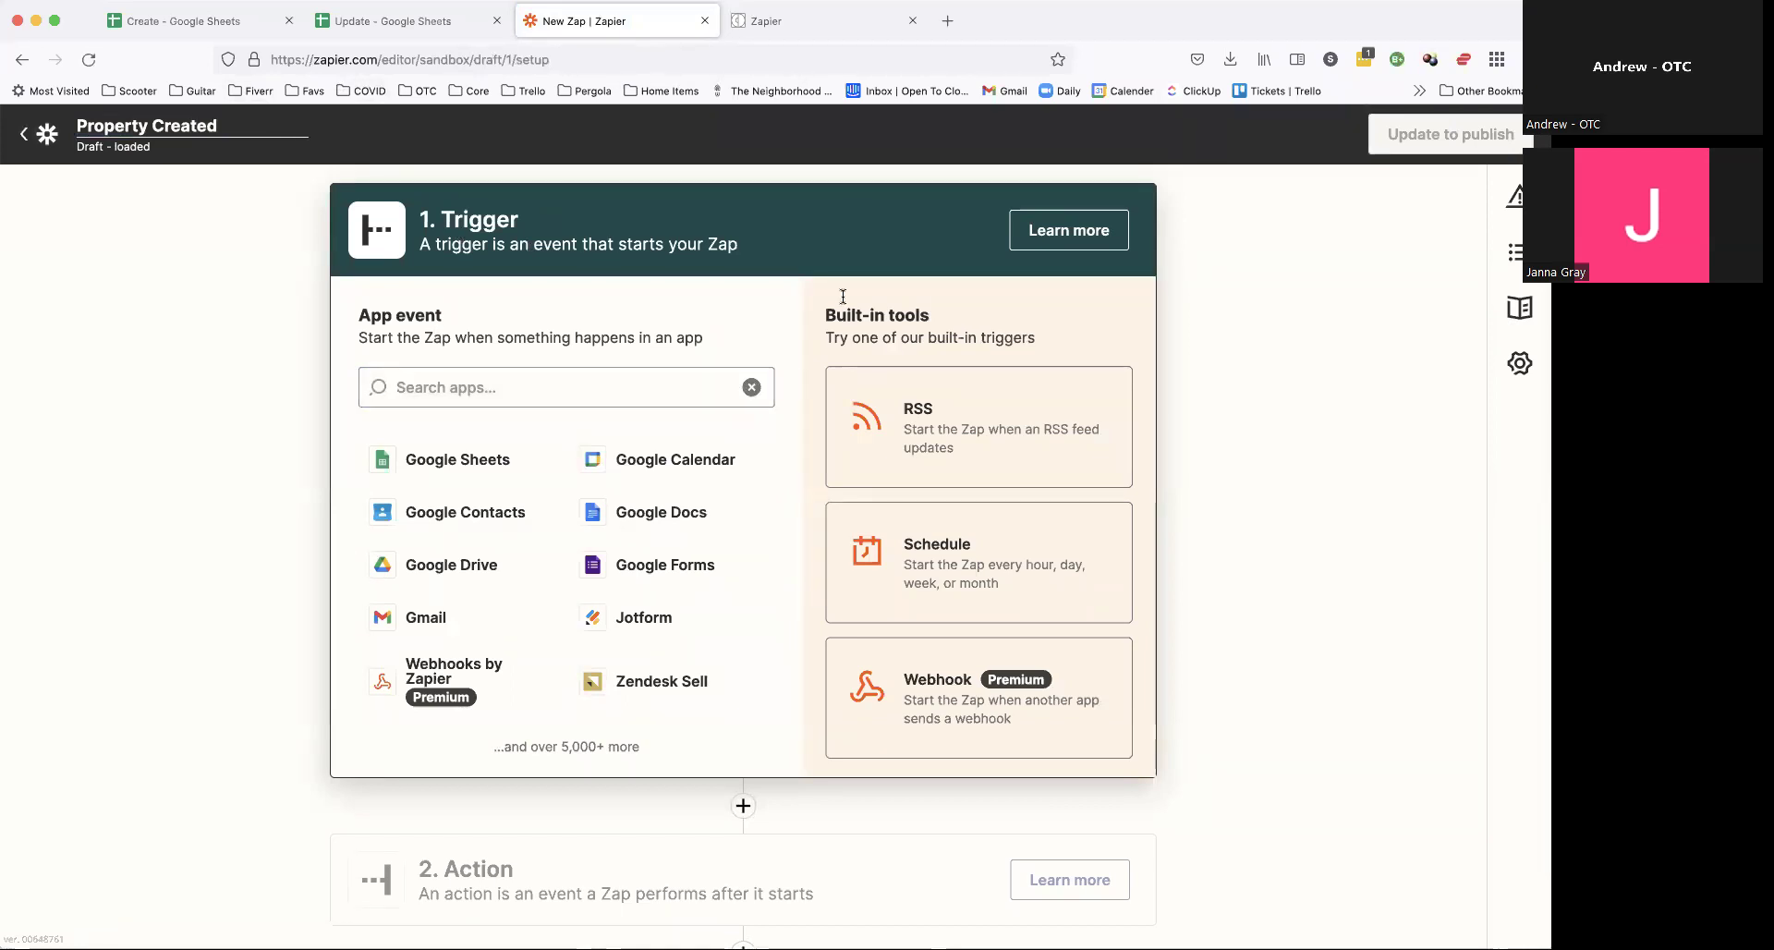
click(358, 190)
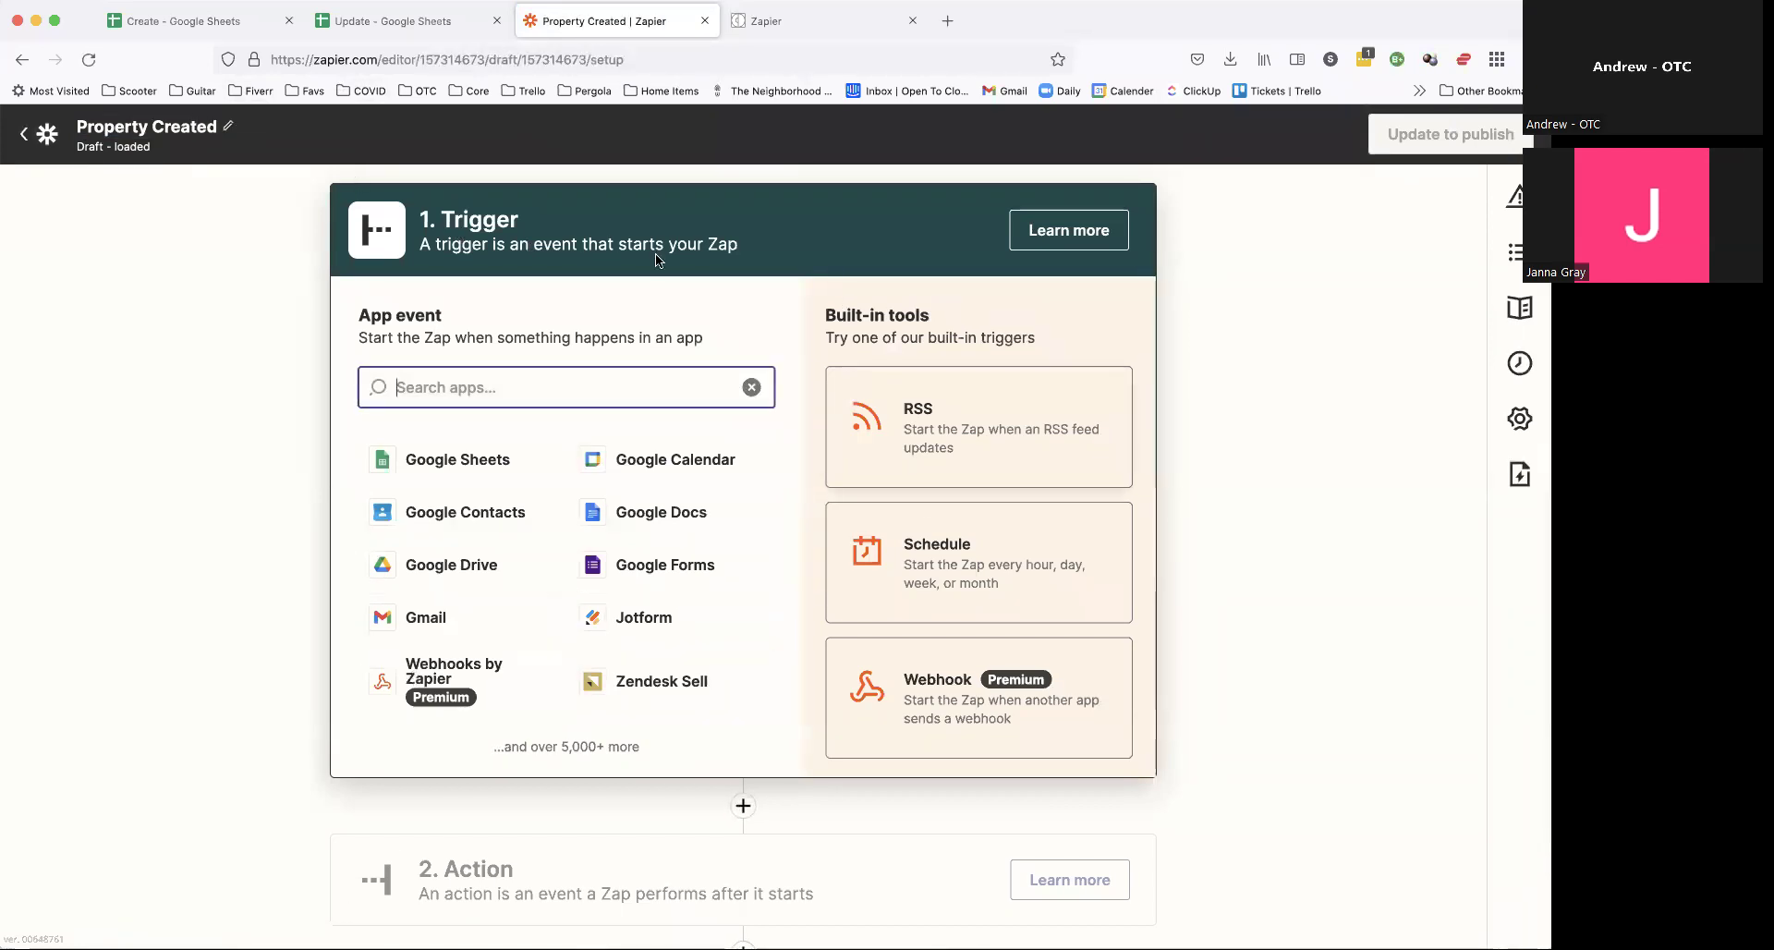
Step: Set its trigger to Catch Hook in Webhooks by Zapier
click(443, 660)
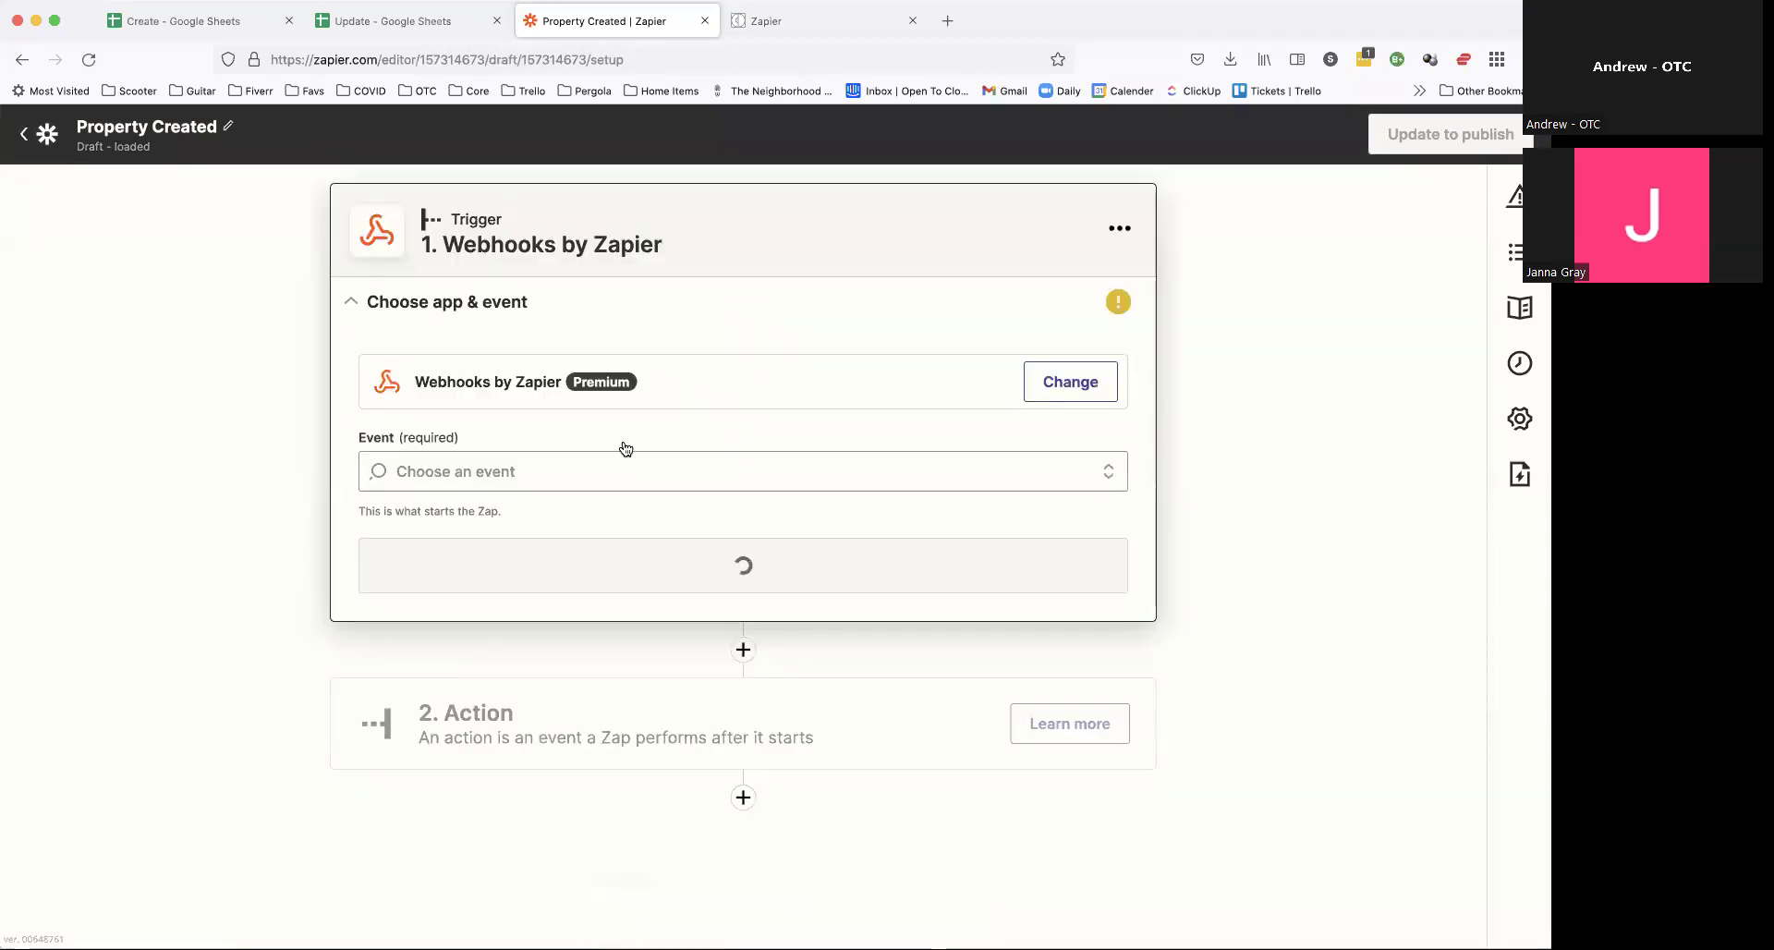
click(582, 473)
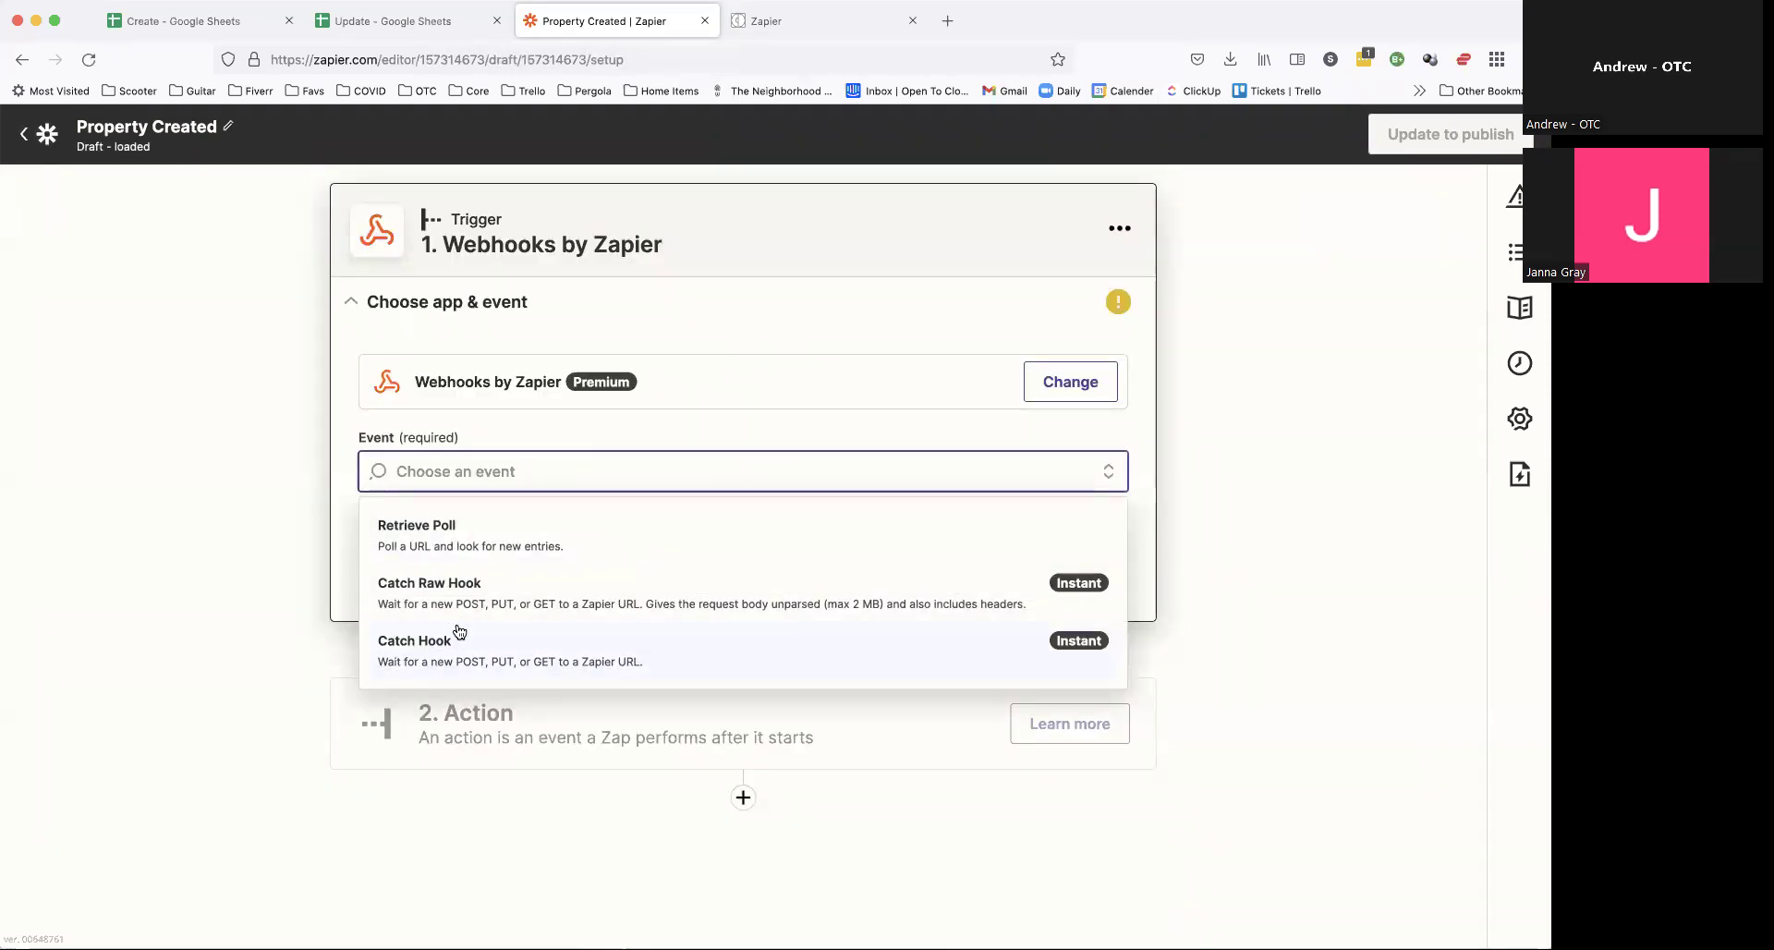
click(441, 646)
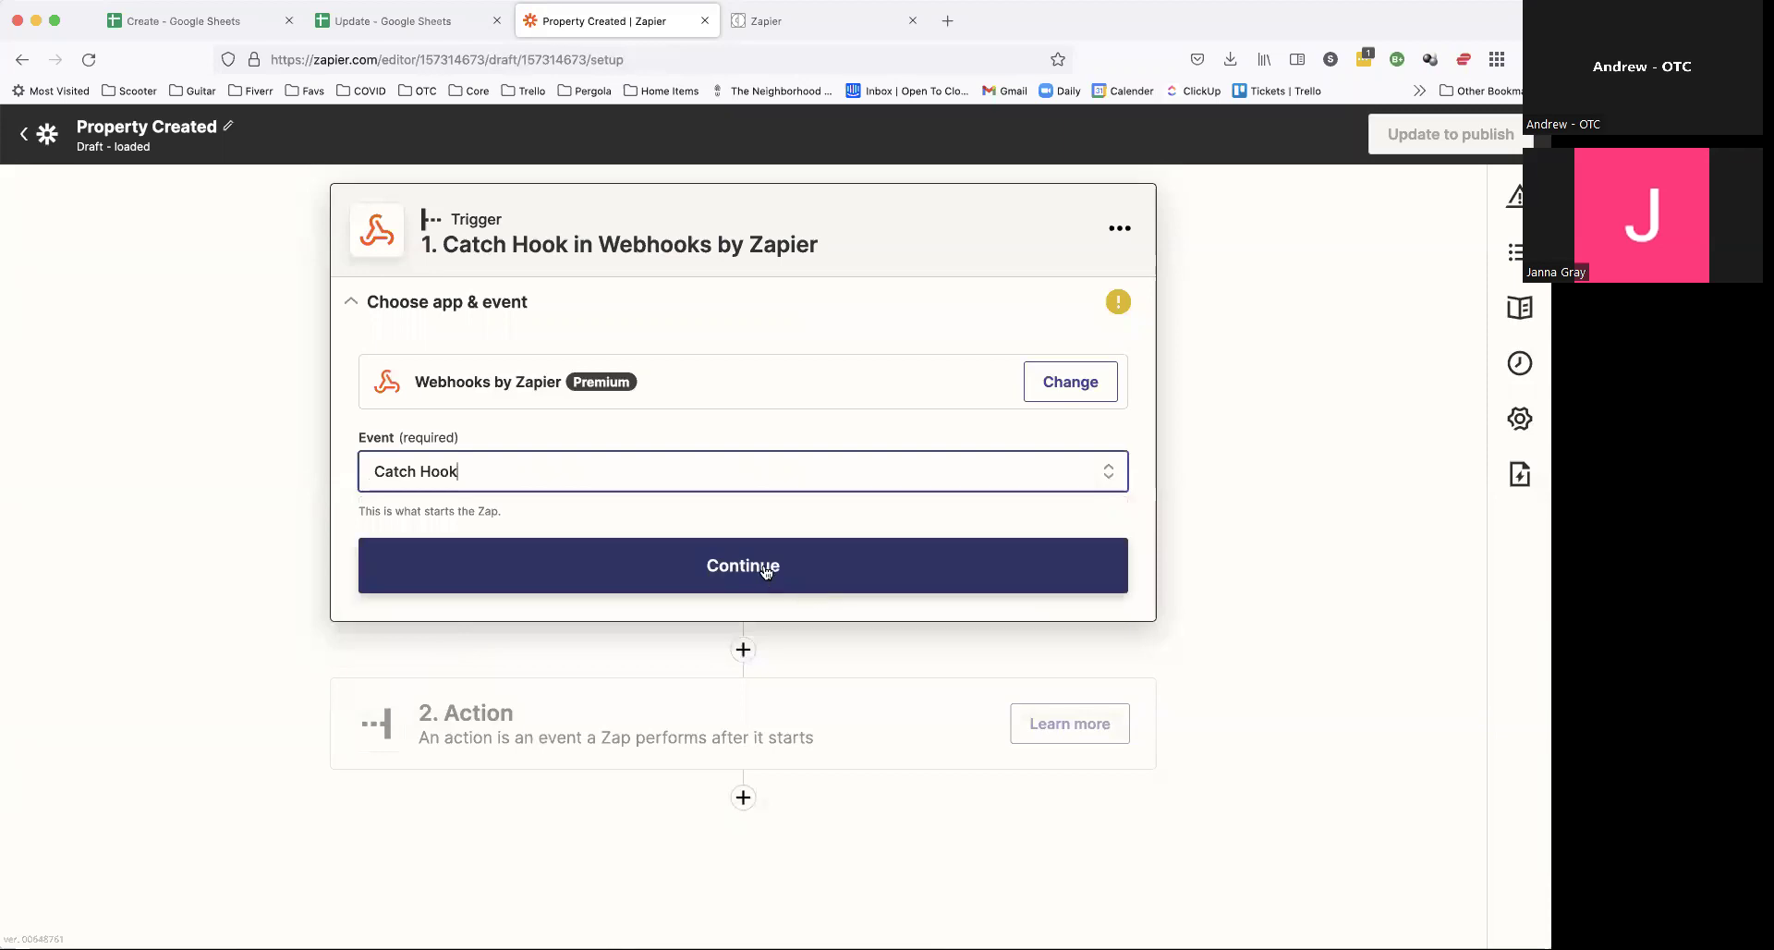
click(764, 567)
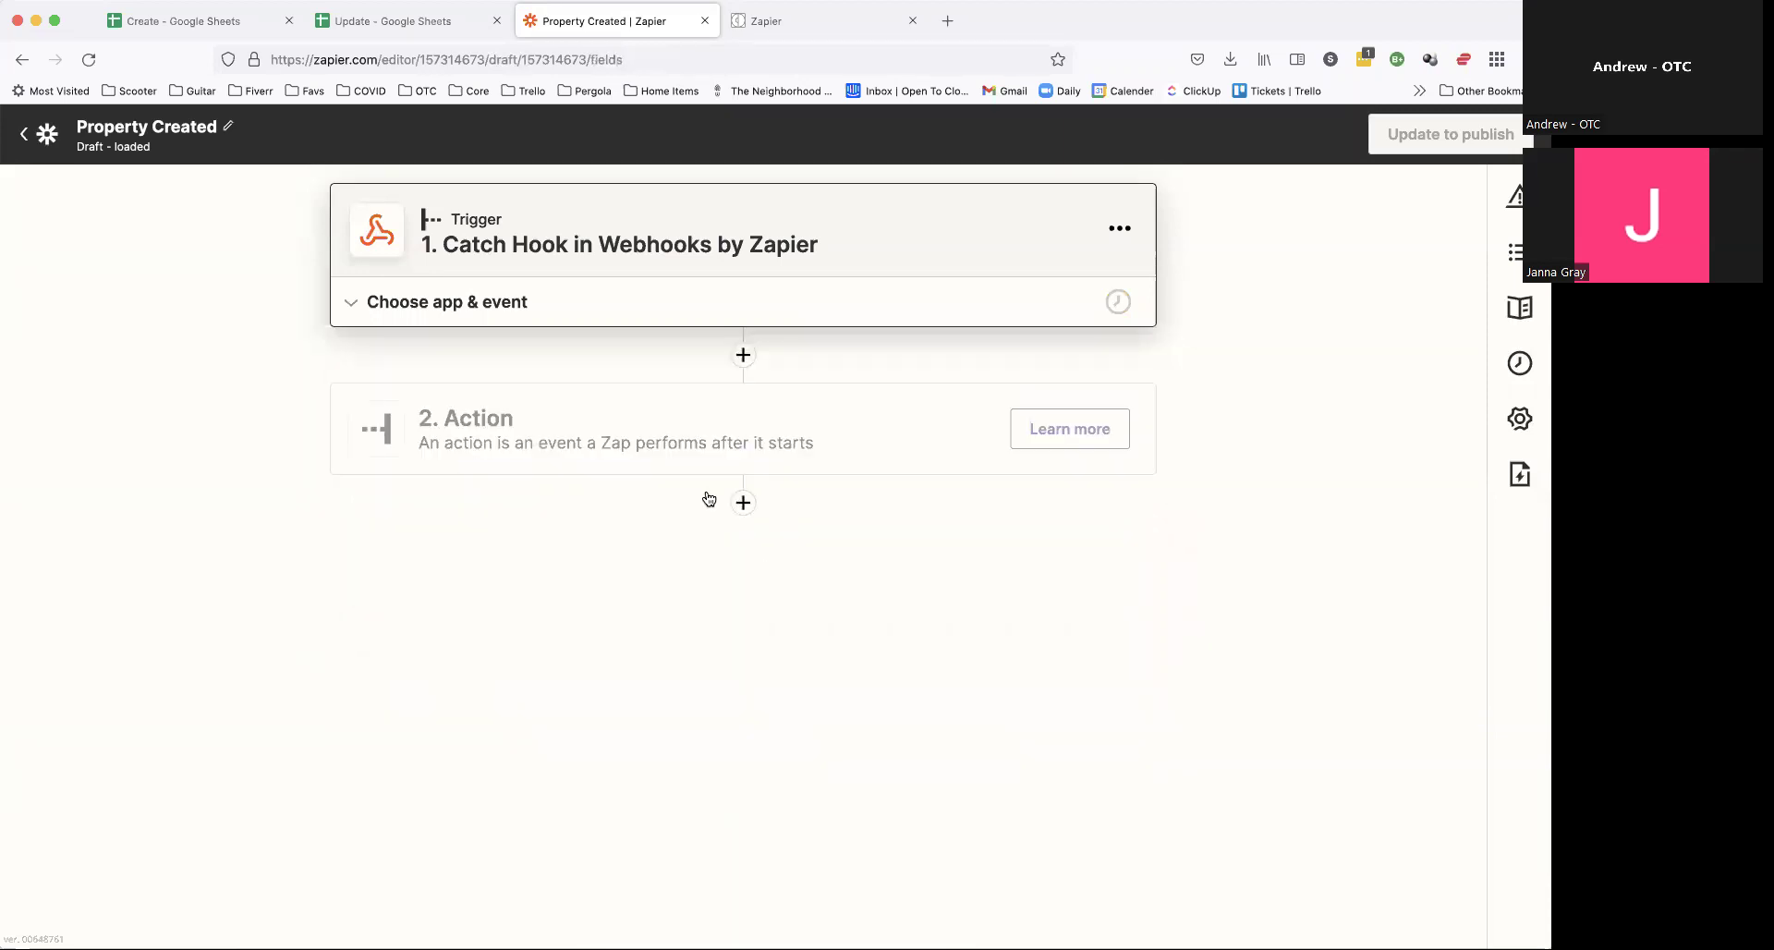
Step: Leave the optional child key empty and continue to the trigger test
click(403, 428)
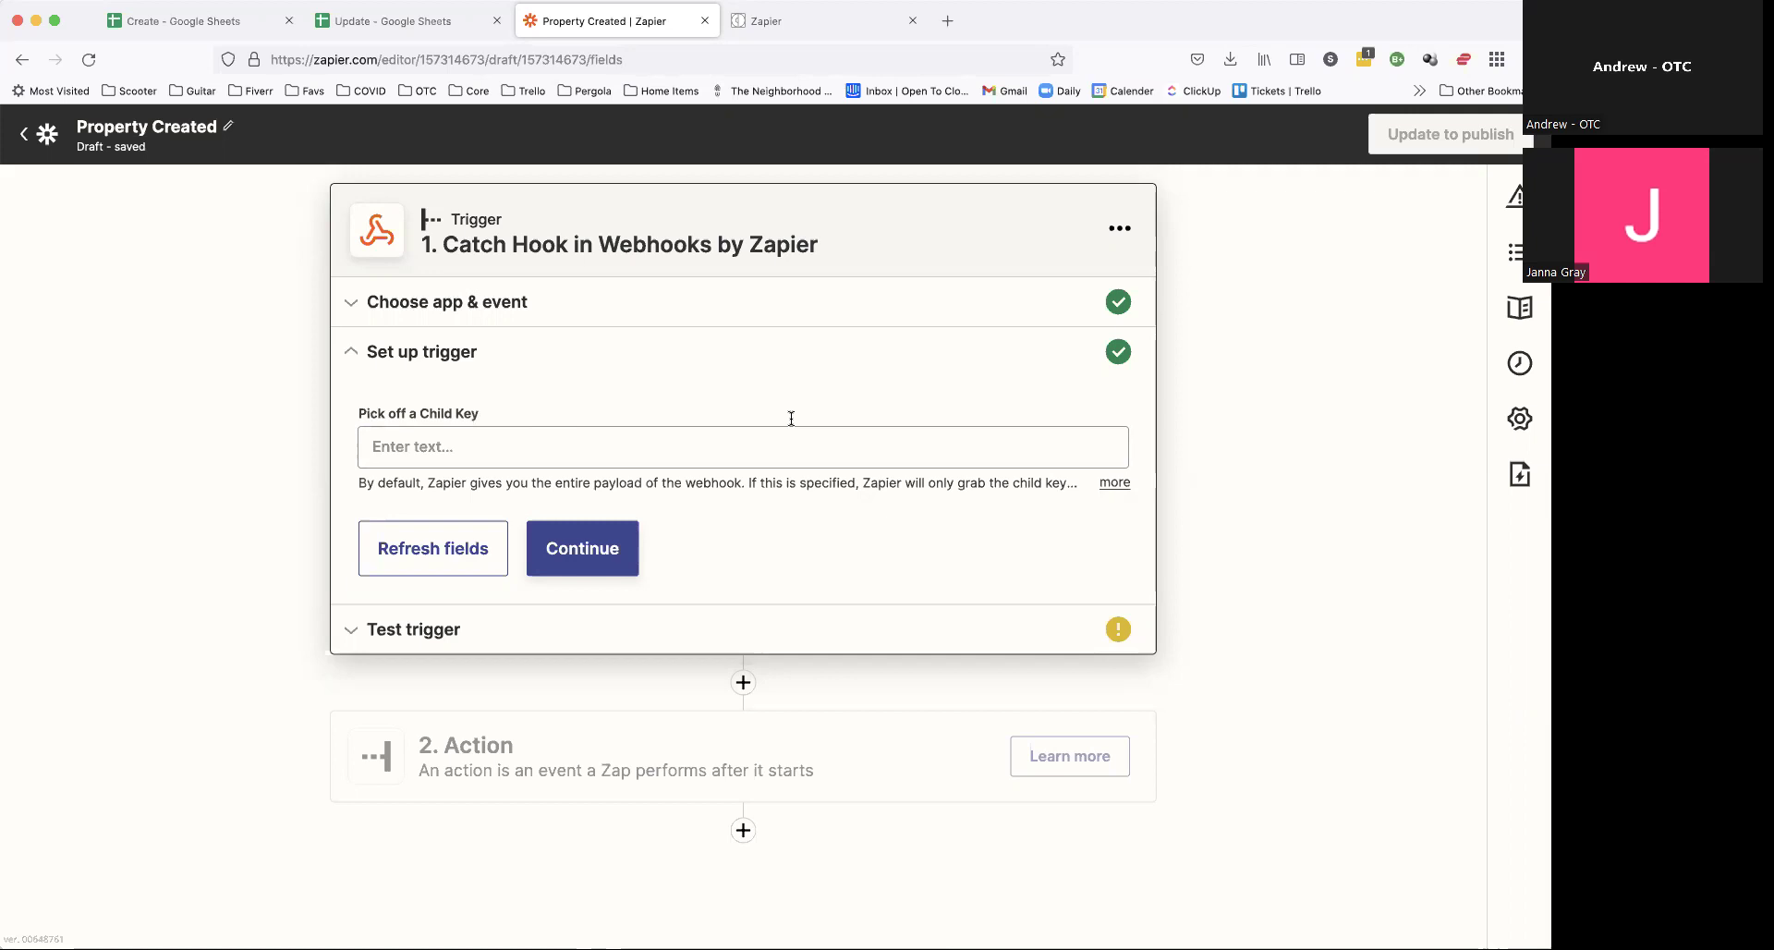
click(559, 545)
click(922, 459)
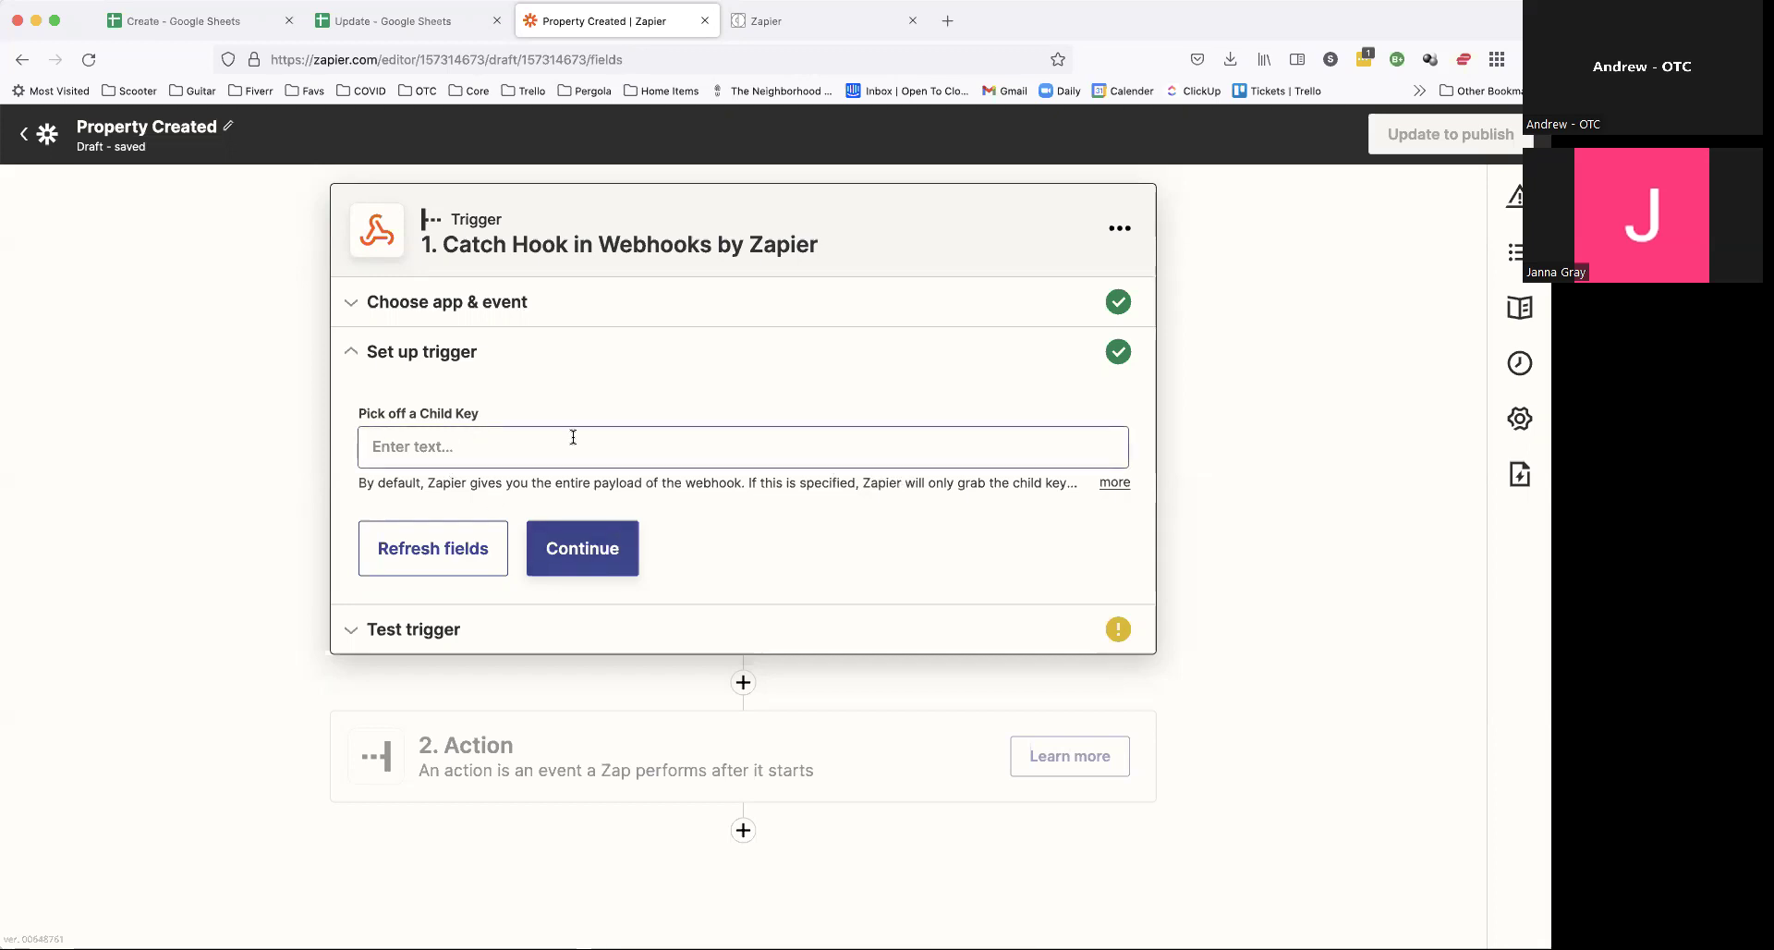
click(594, 558)
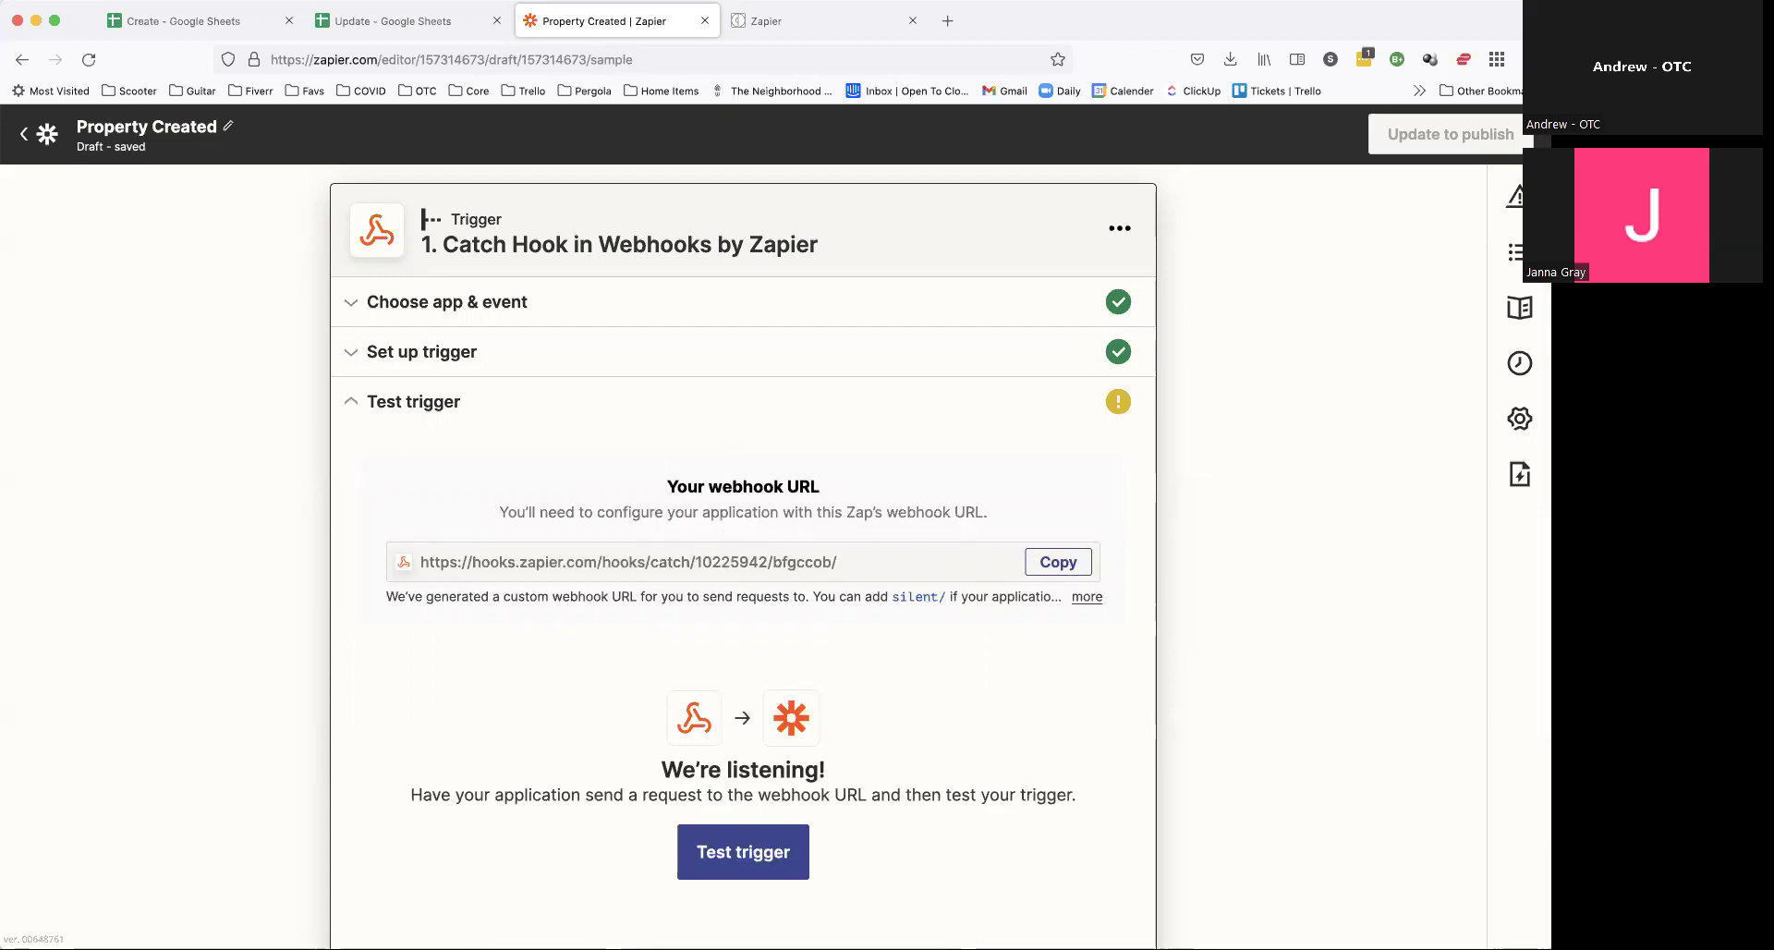
Step: Copy the Catch Hook webhook URL for use in Open to Close
click(800, 22)
click(336, 438)
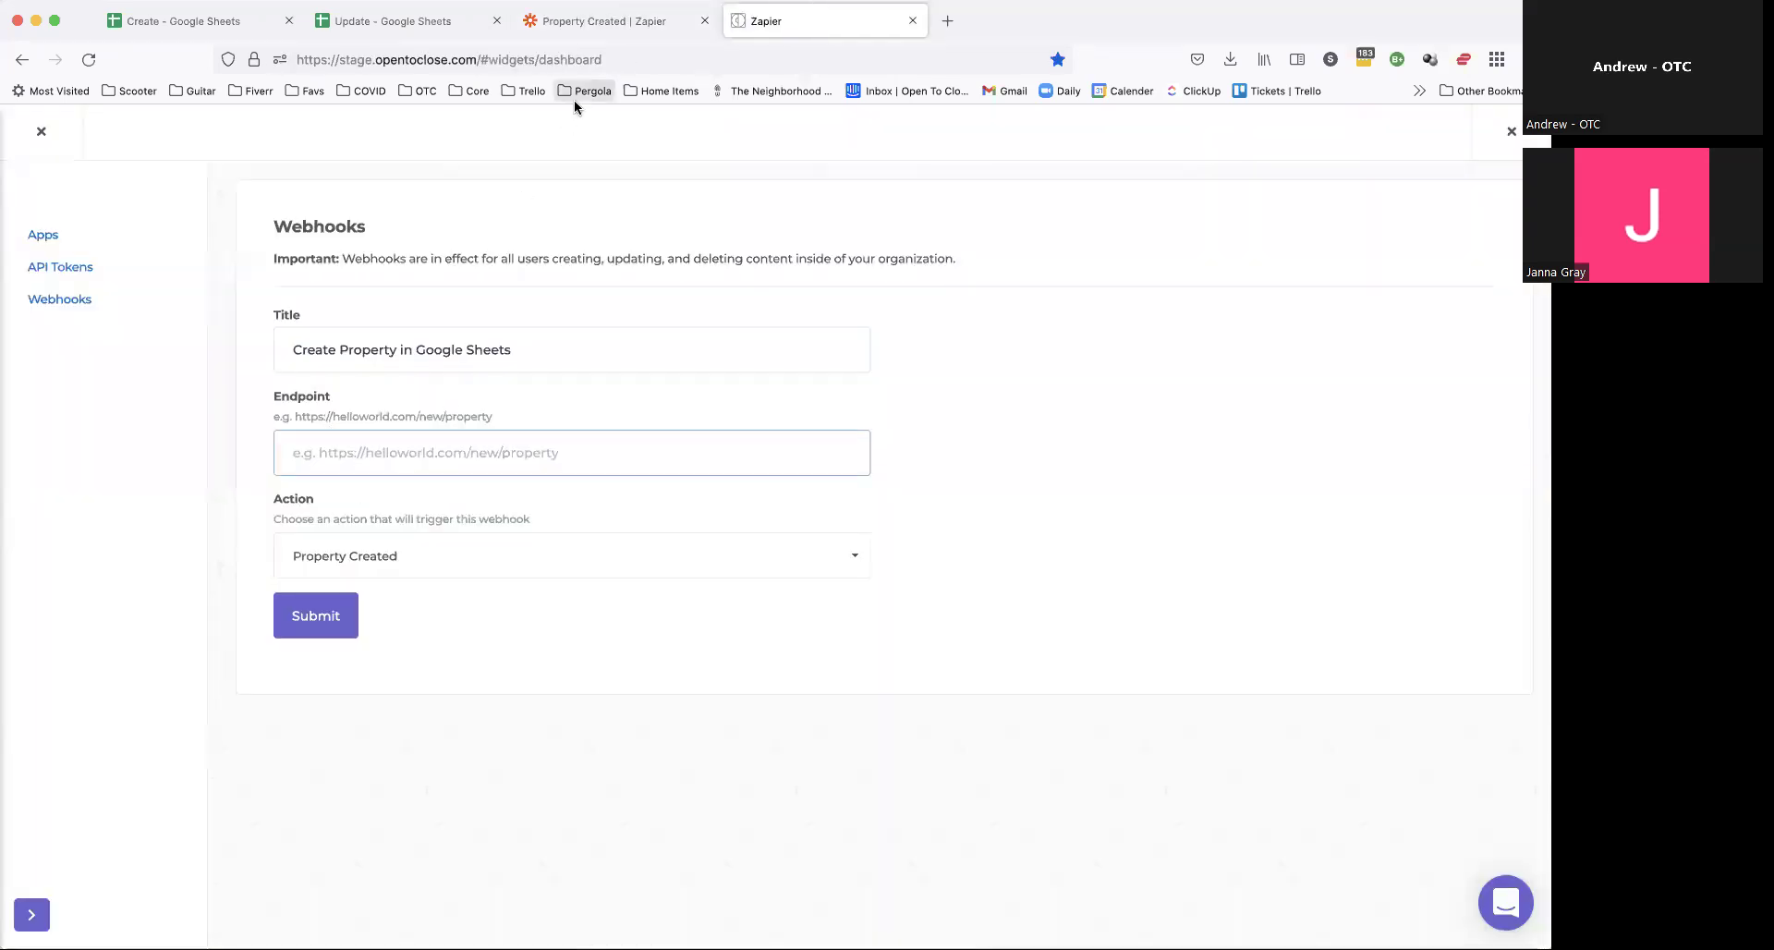
click(621, 21)
click(1058, 562)
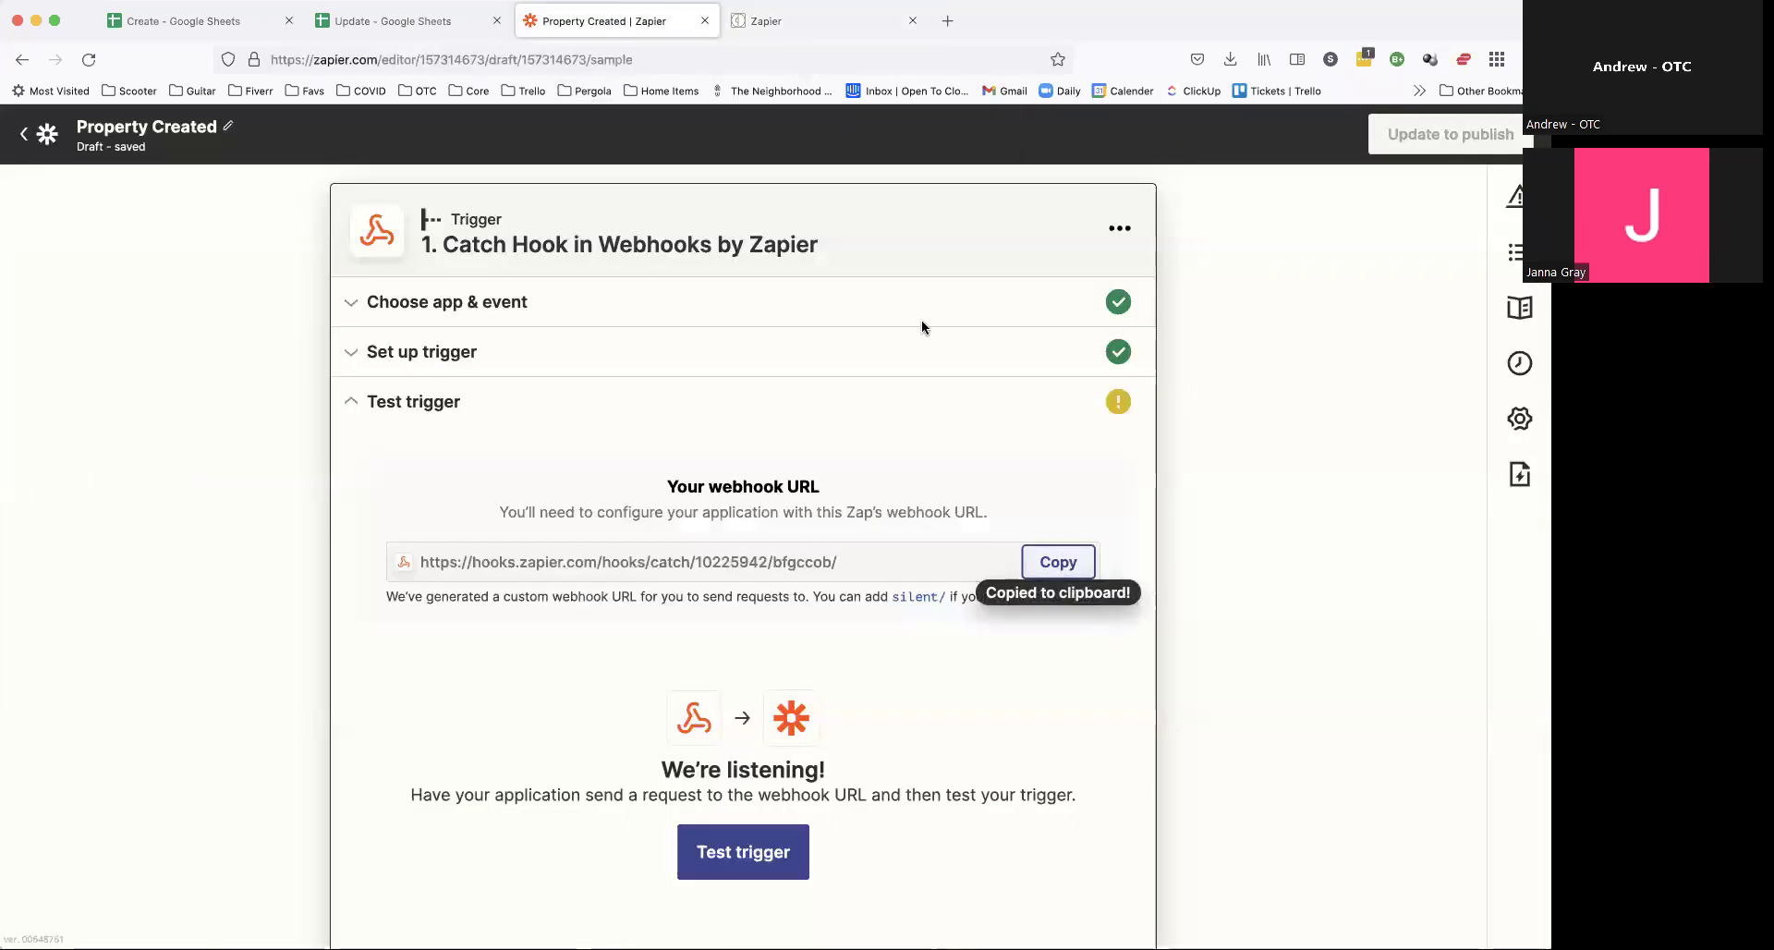
click(802, 22)
Step: Paste the Zapier hook URL as the Endpoint and submit the Property Created webhook
click(398, 441)
key(ctrl+v)
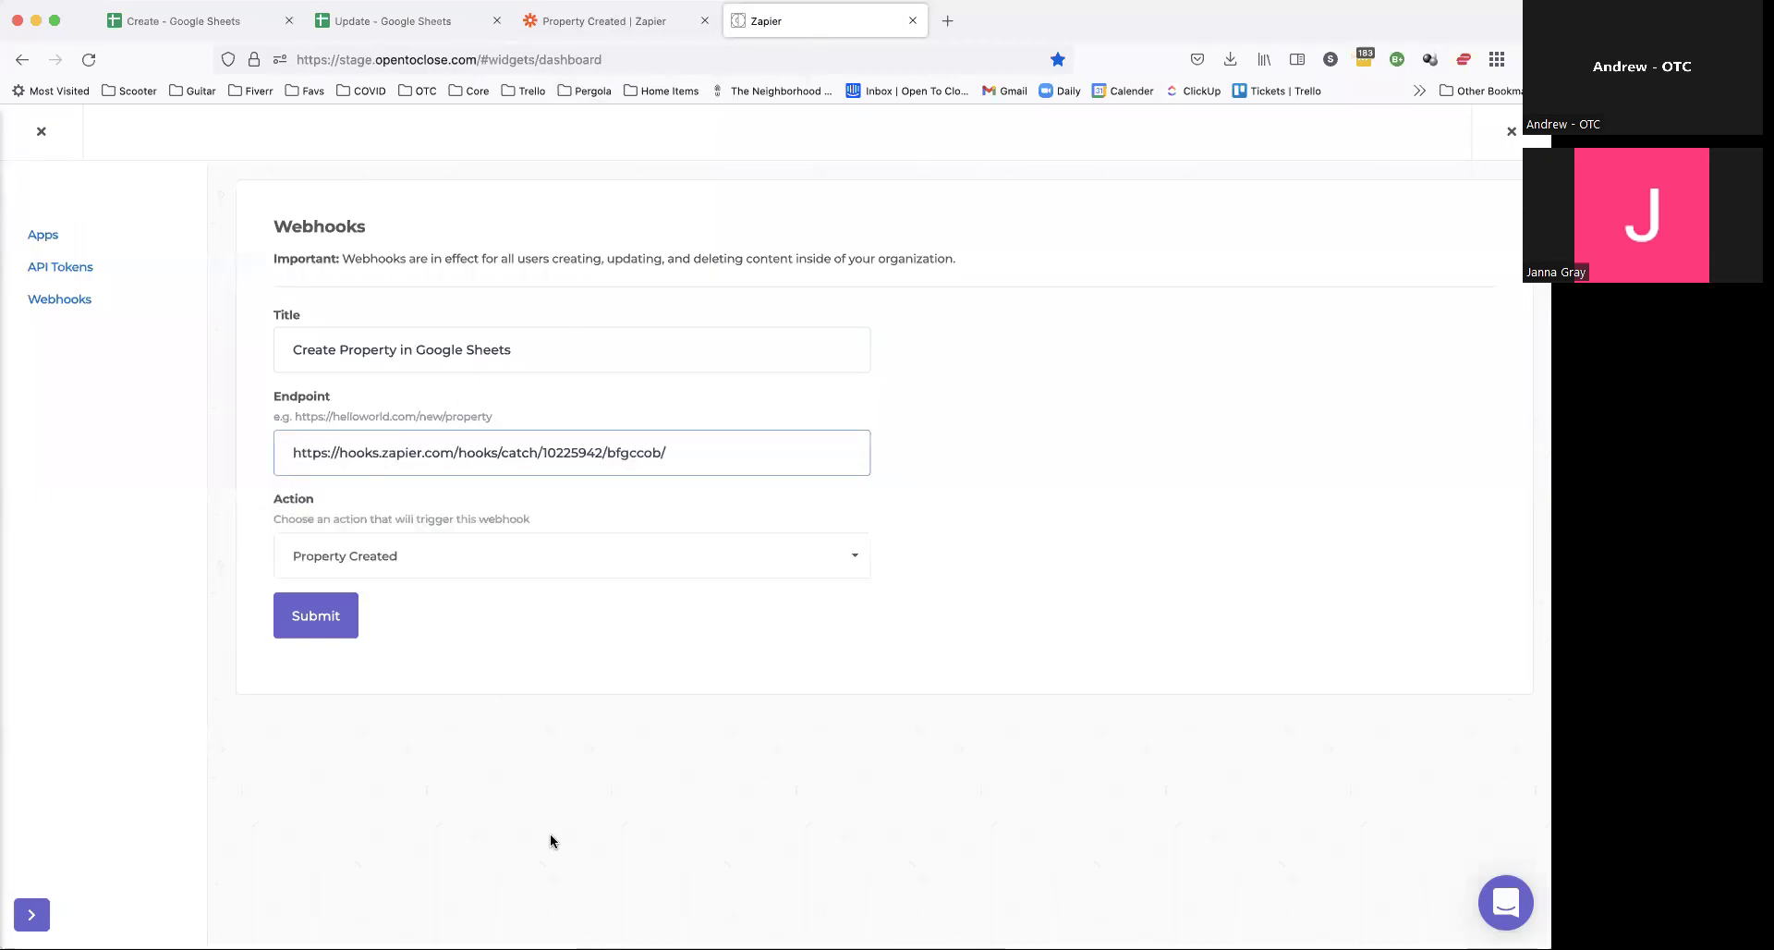
click(323, 627)
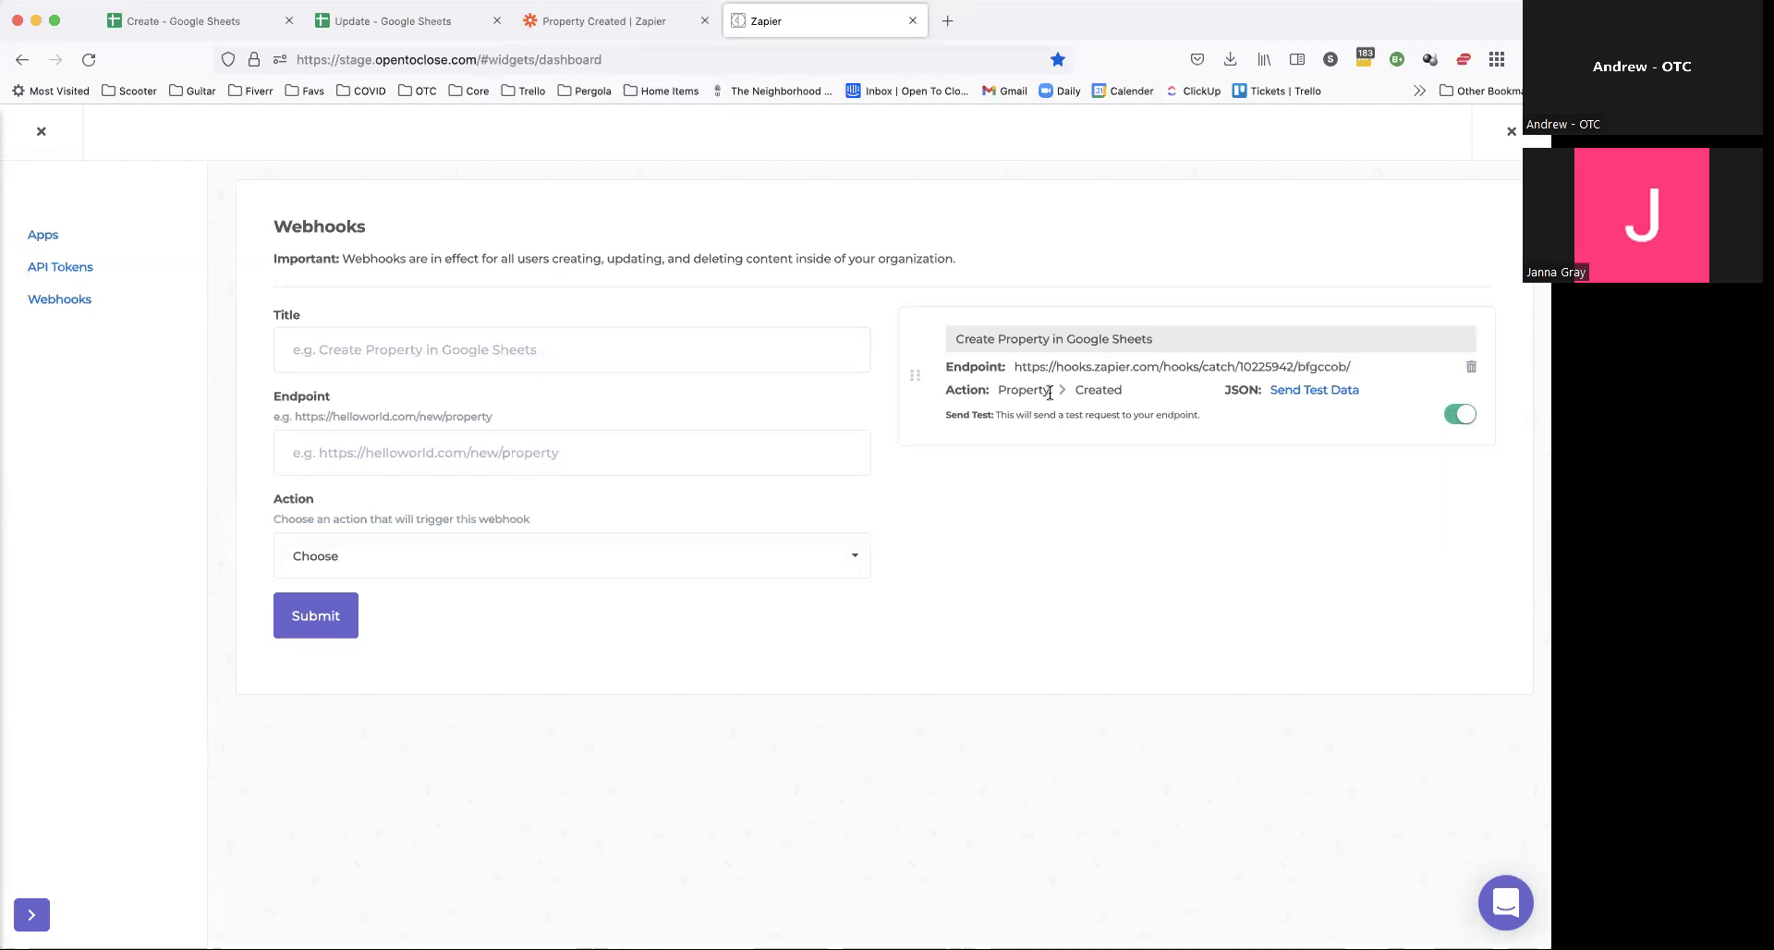
Step: Send Open to Close test data and rerun Zapier's trigger test until request A arrives
click(1341, 389)
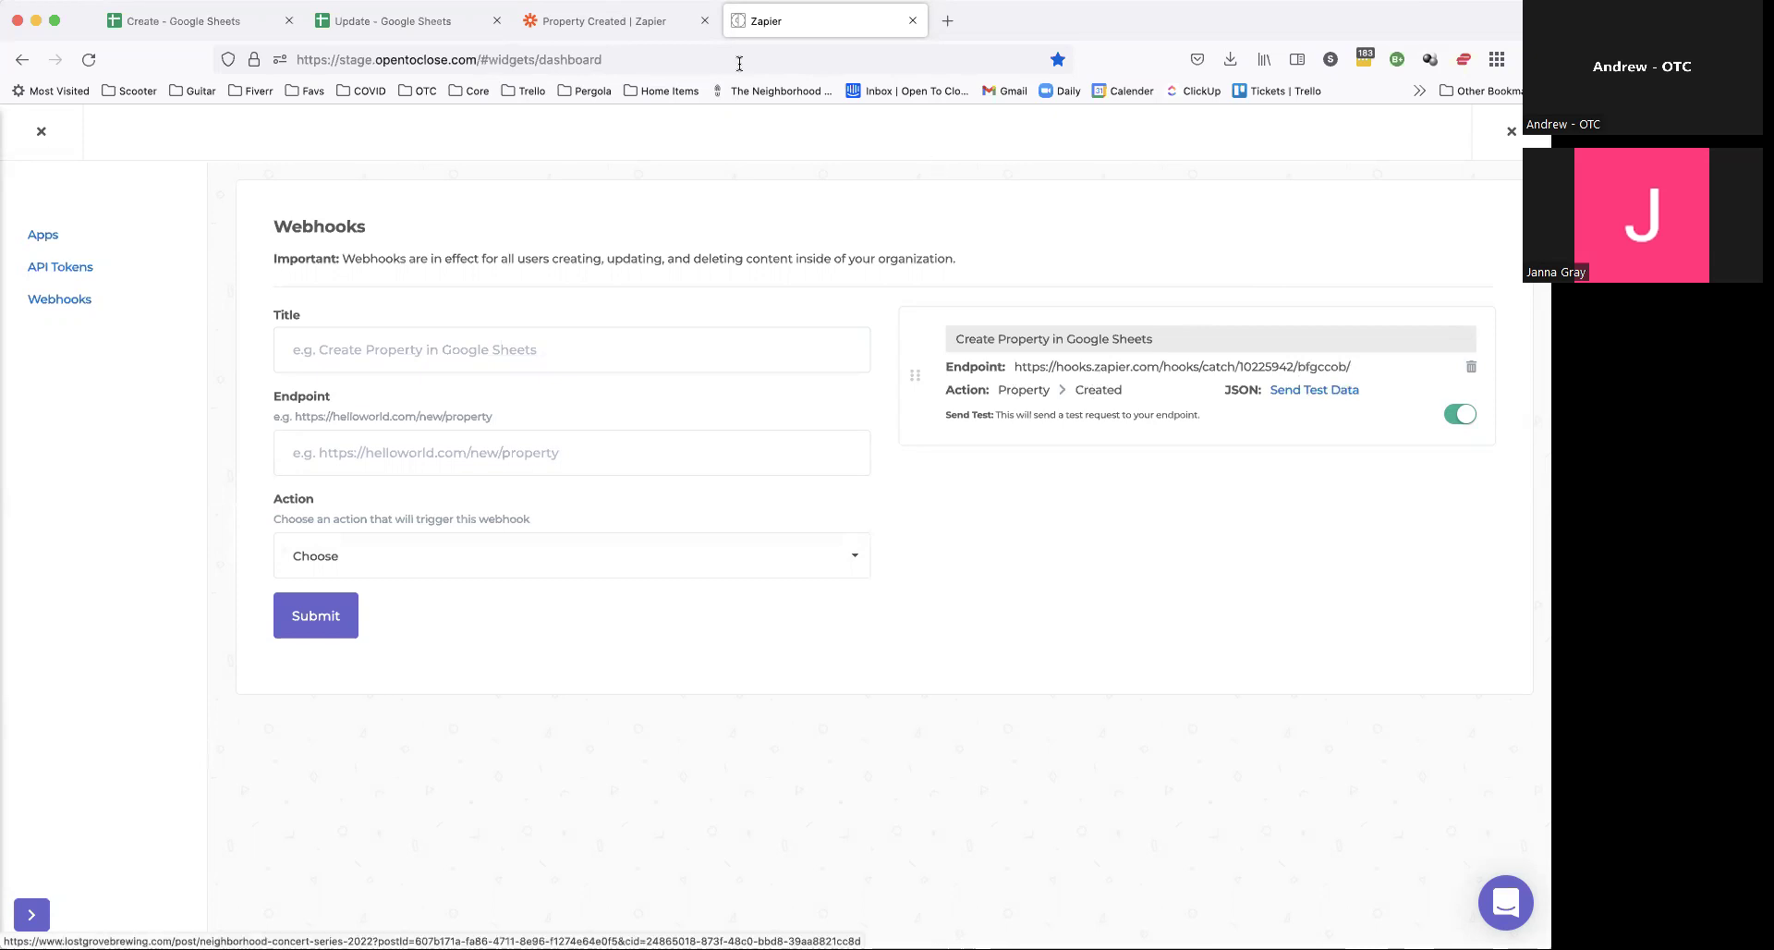
click(605, 20)
scroll(735, 552, down, 3)
click(739, 593)
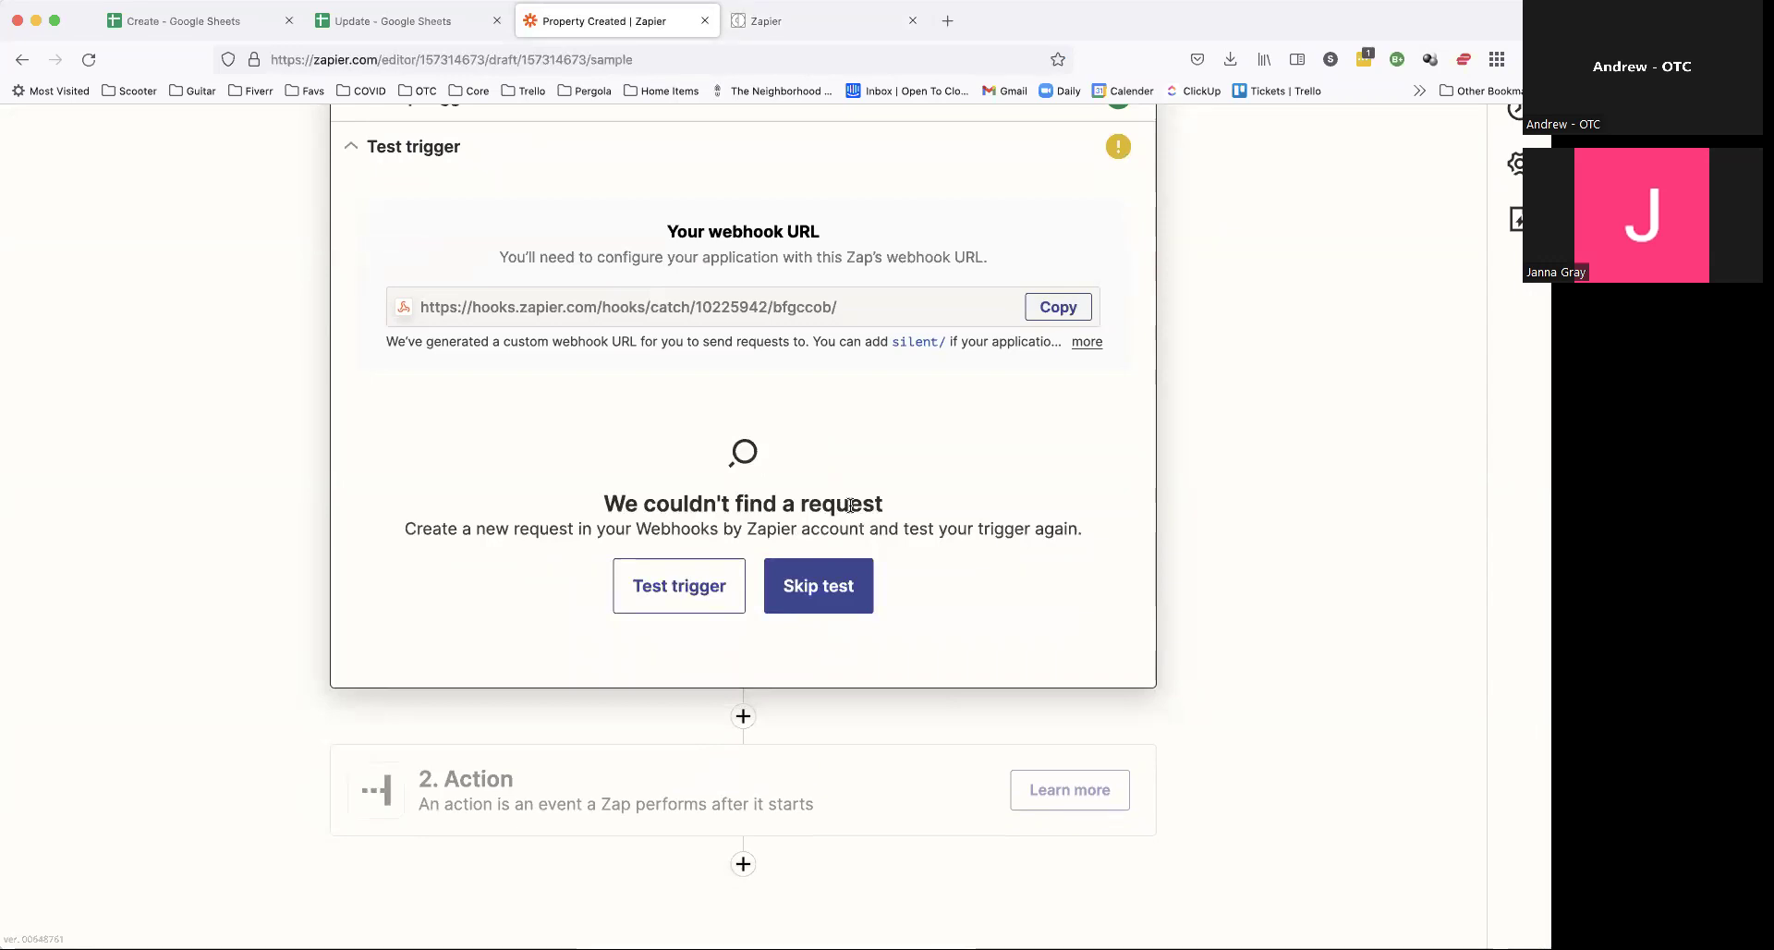
click(834, 24)
click(1345, 392)
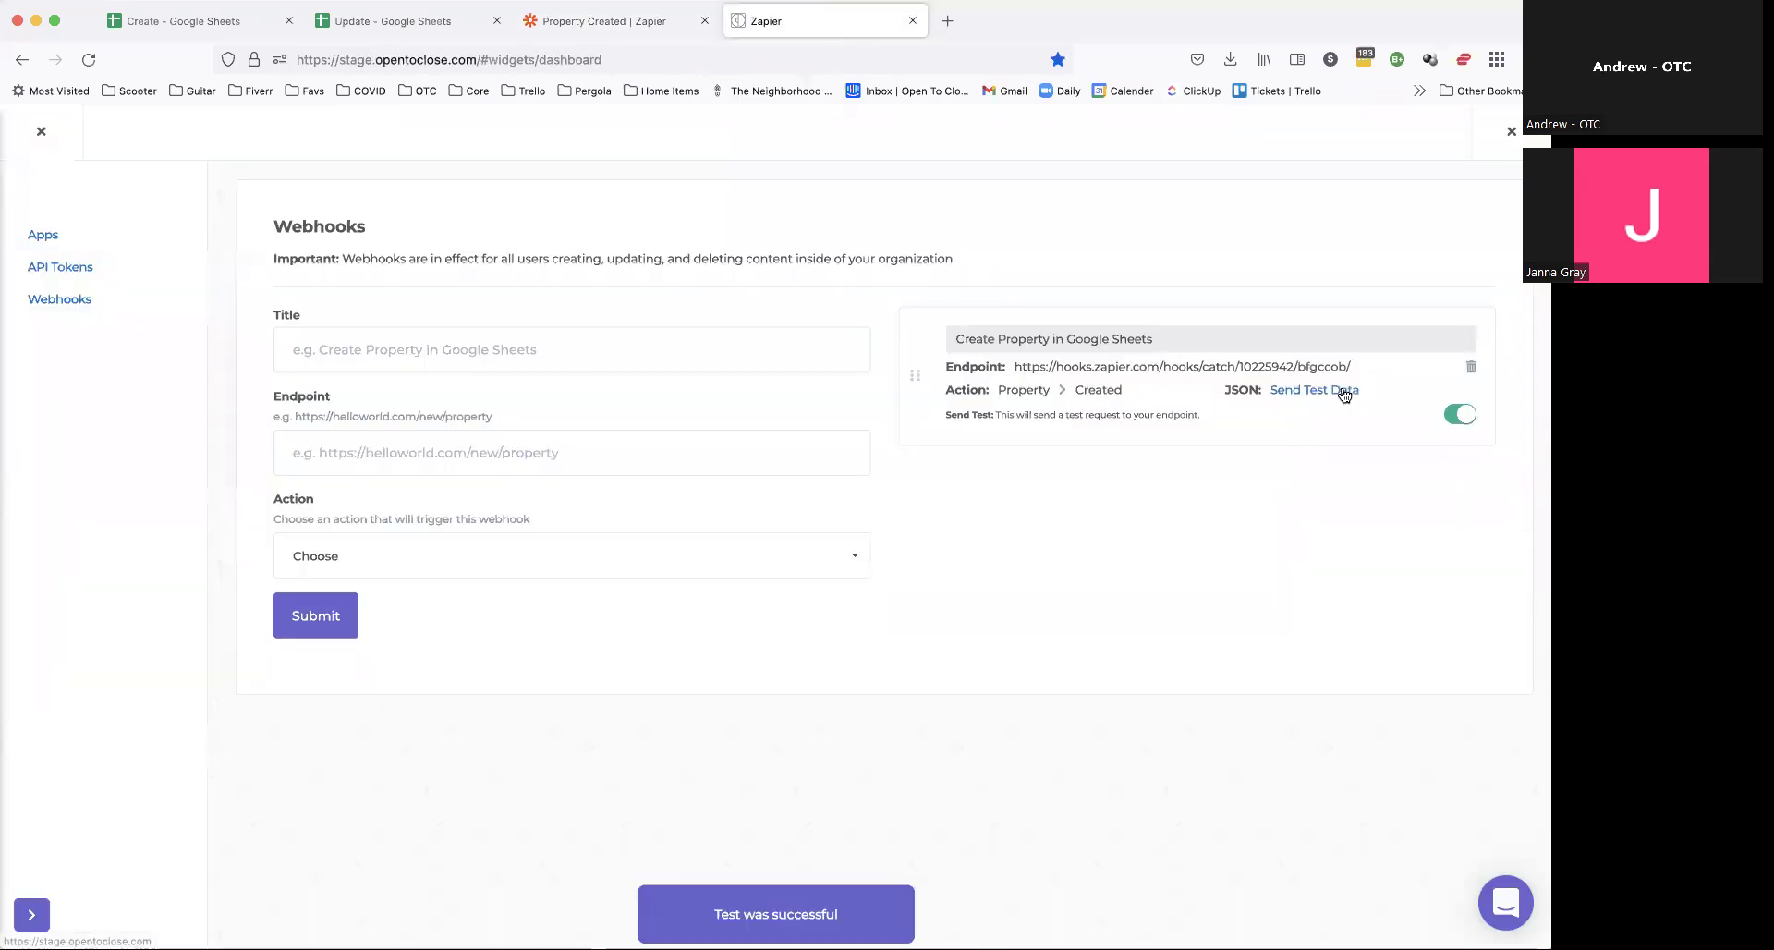
click(679, 21)
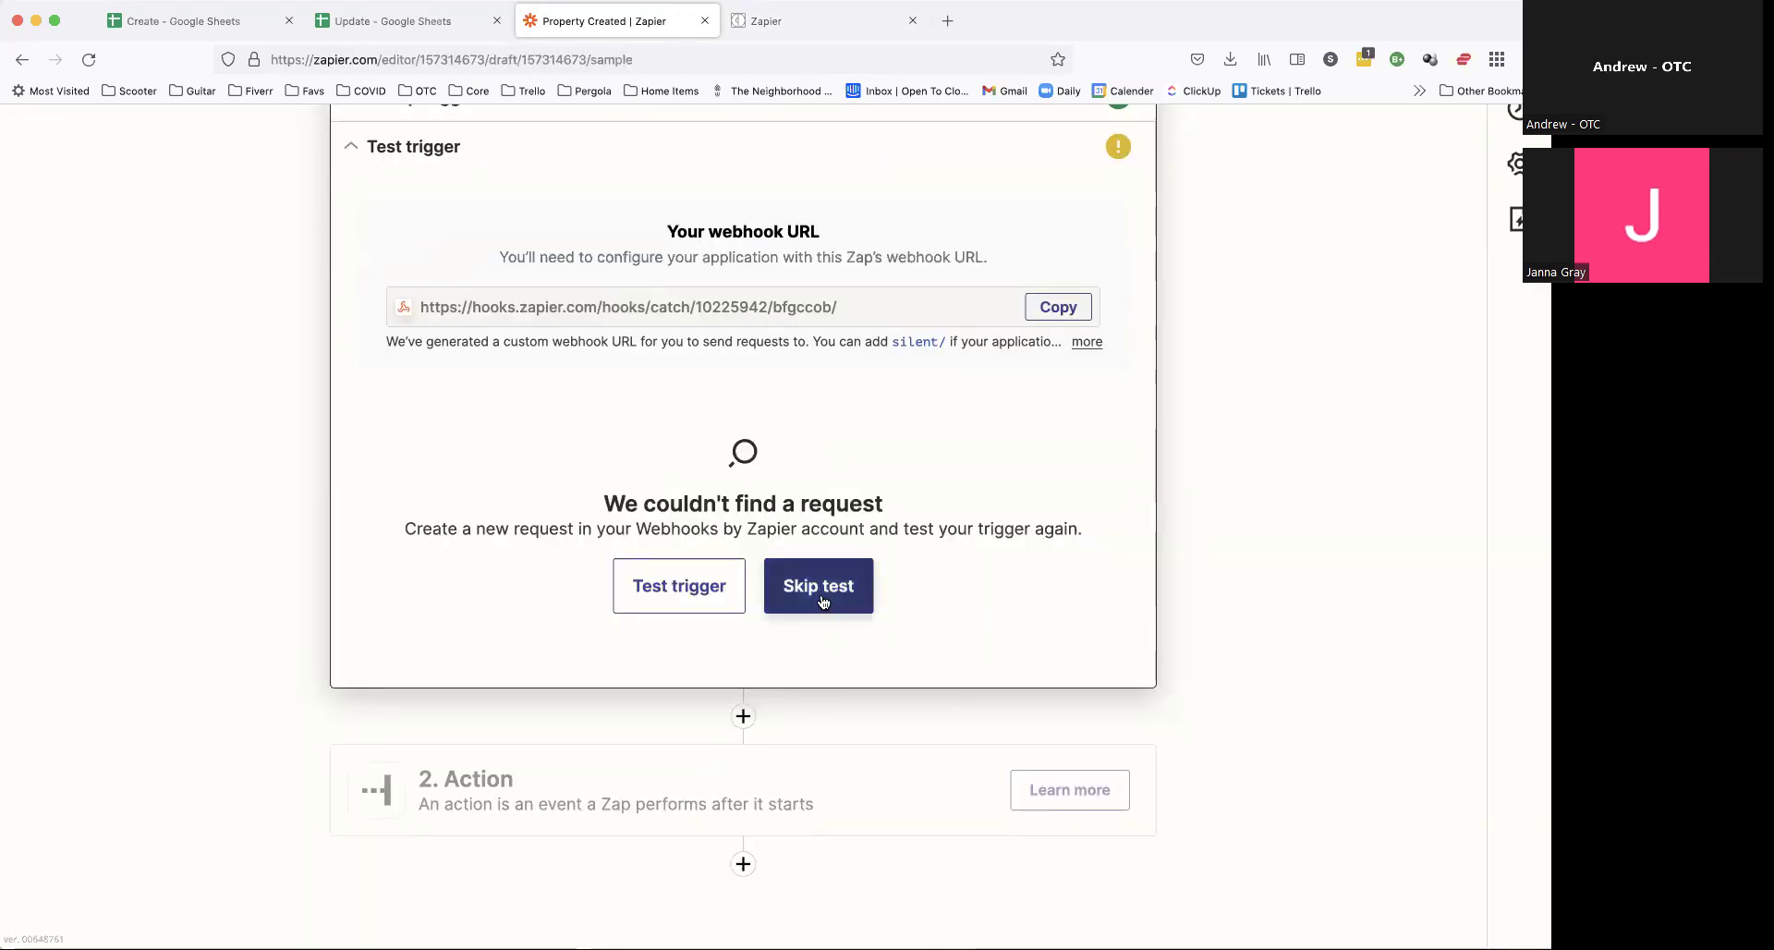
click(678, 587)
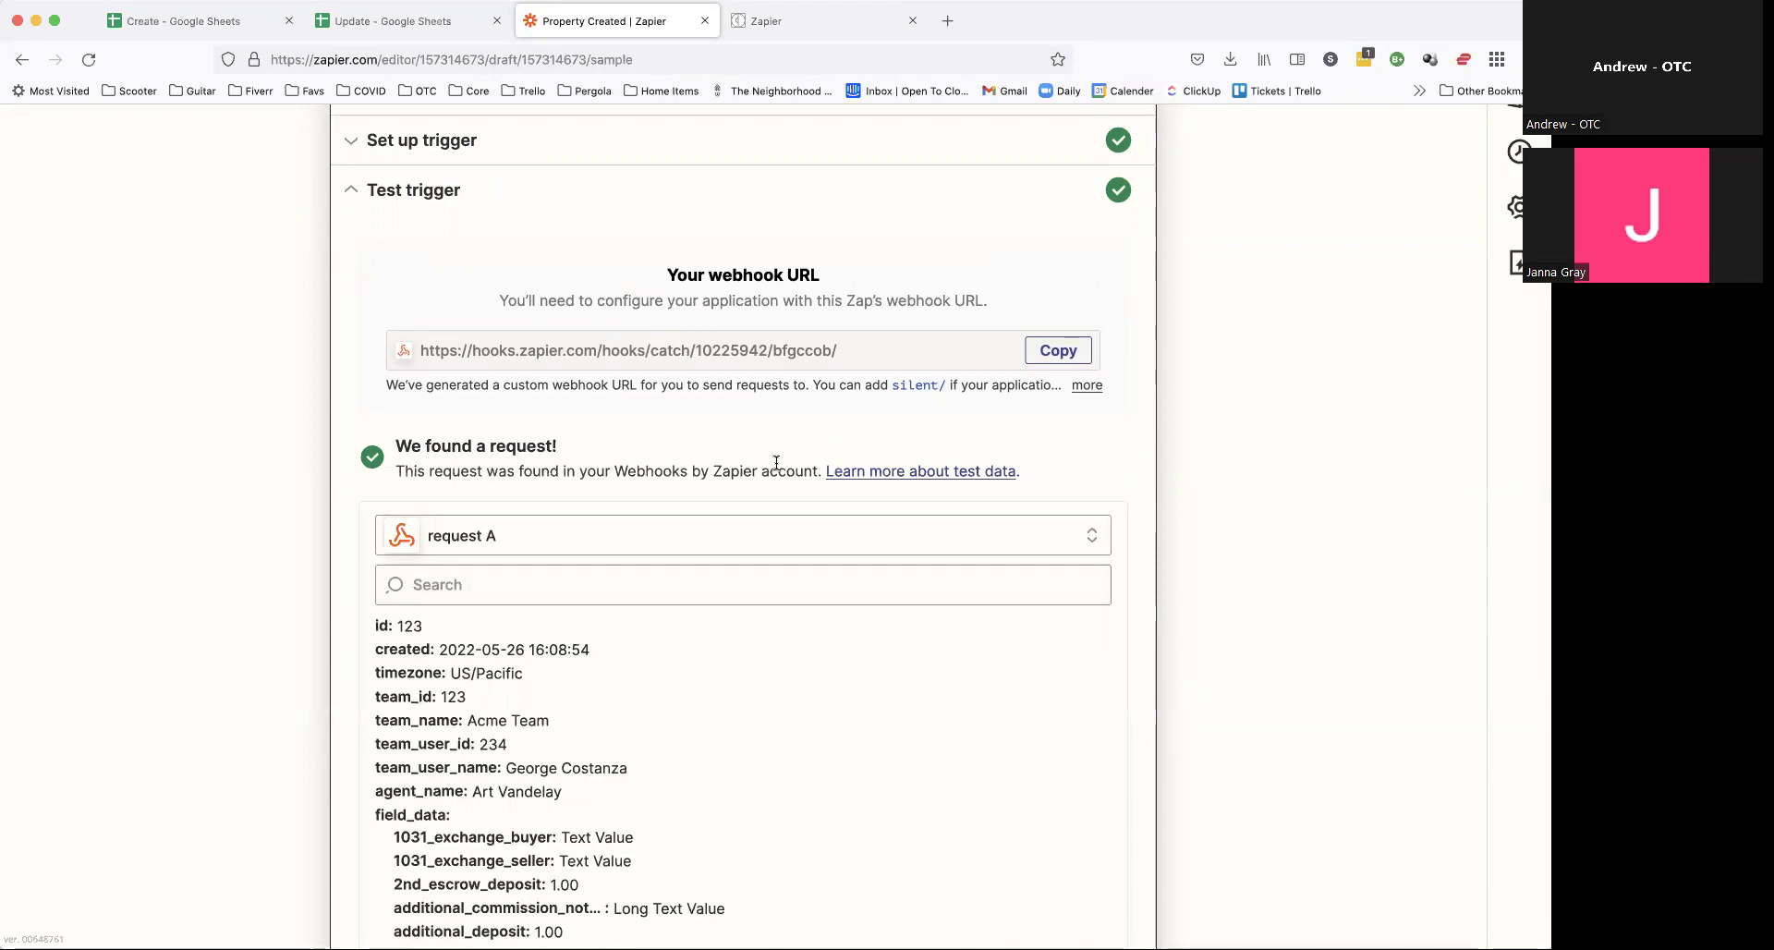
Step: Review request A, highlighting id 123 and the field_data entries through alarm_code
scroll(772, 633, down, 3)
scroll(773, 633, up, 3)
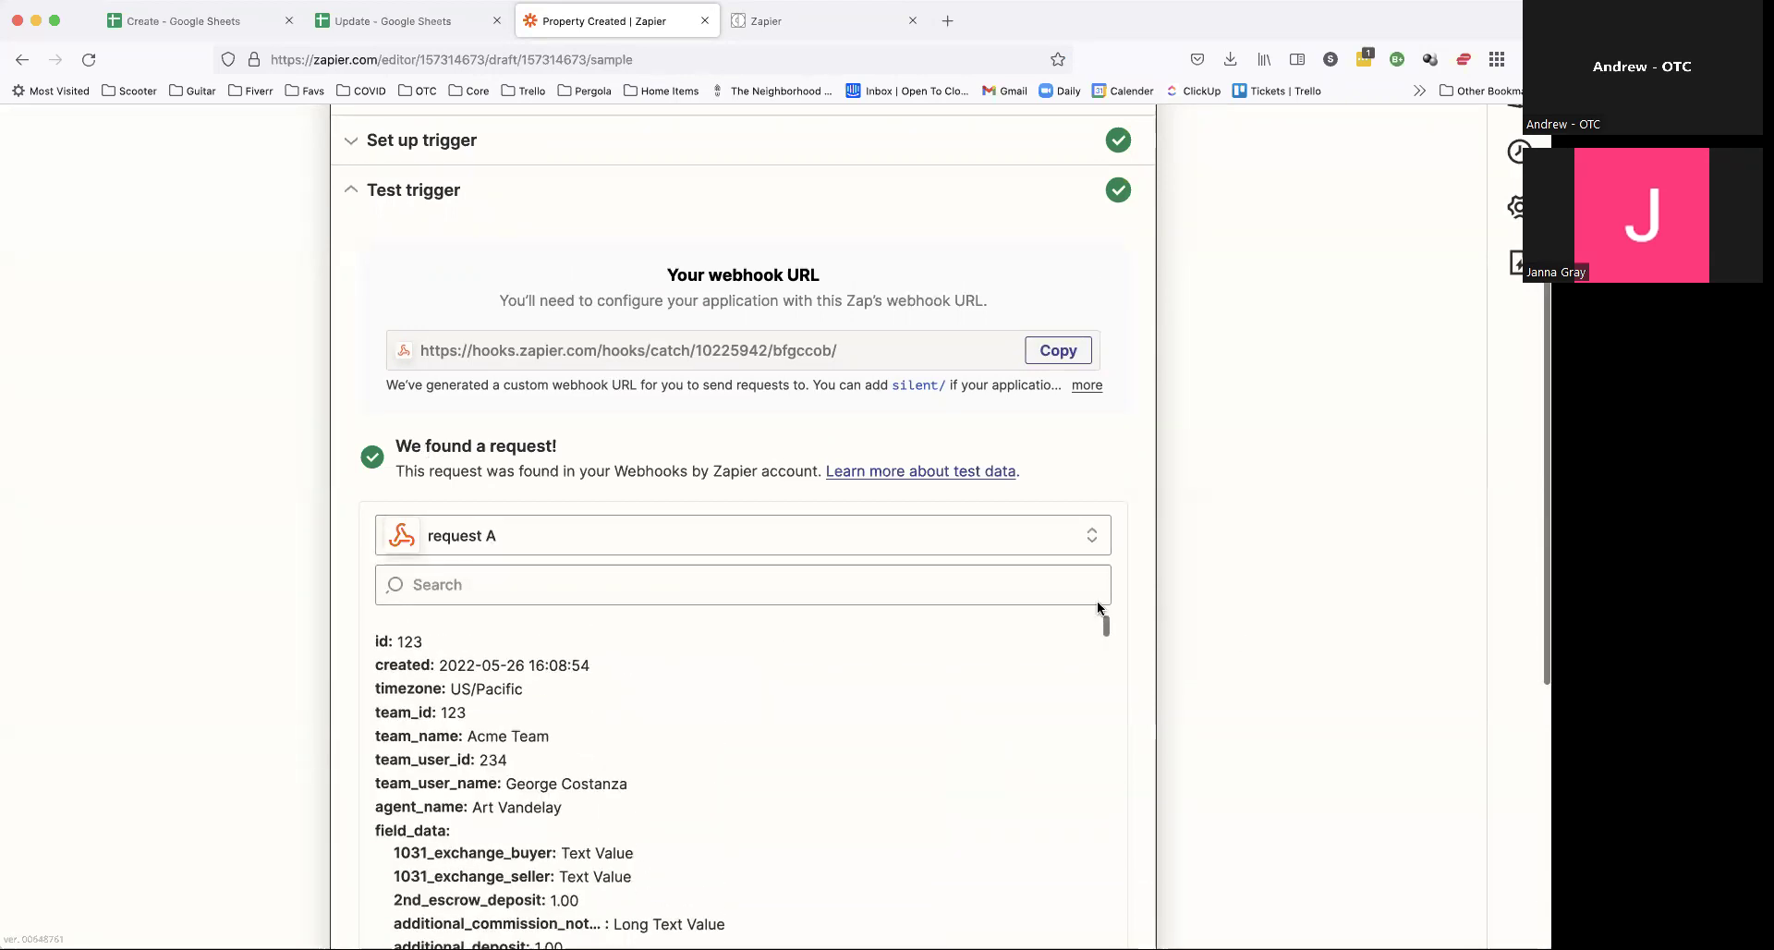
scroll(1243, 645, down, 1)
scroll(1243, 645, down, 4)
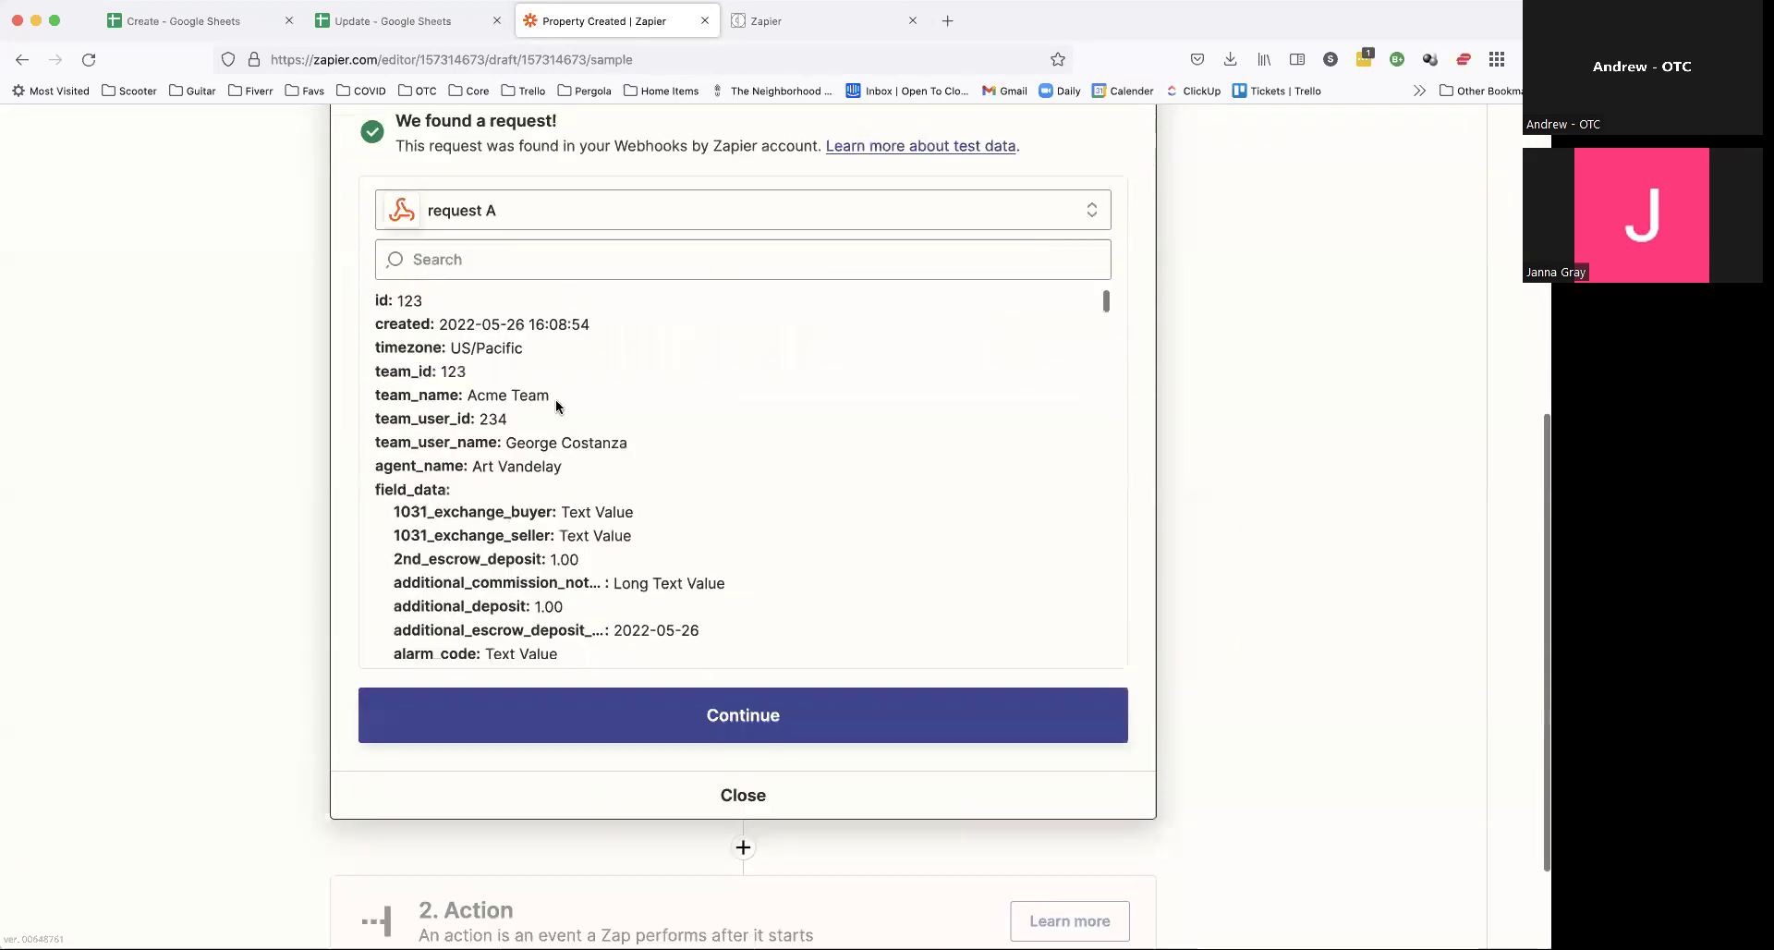
double_click(407, 301)
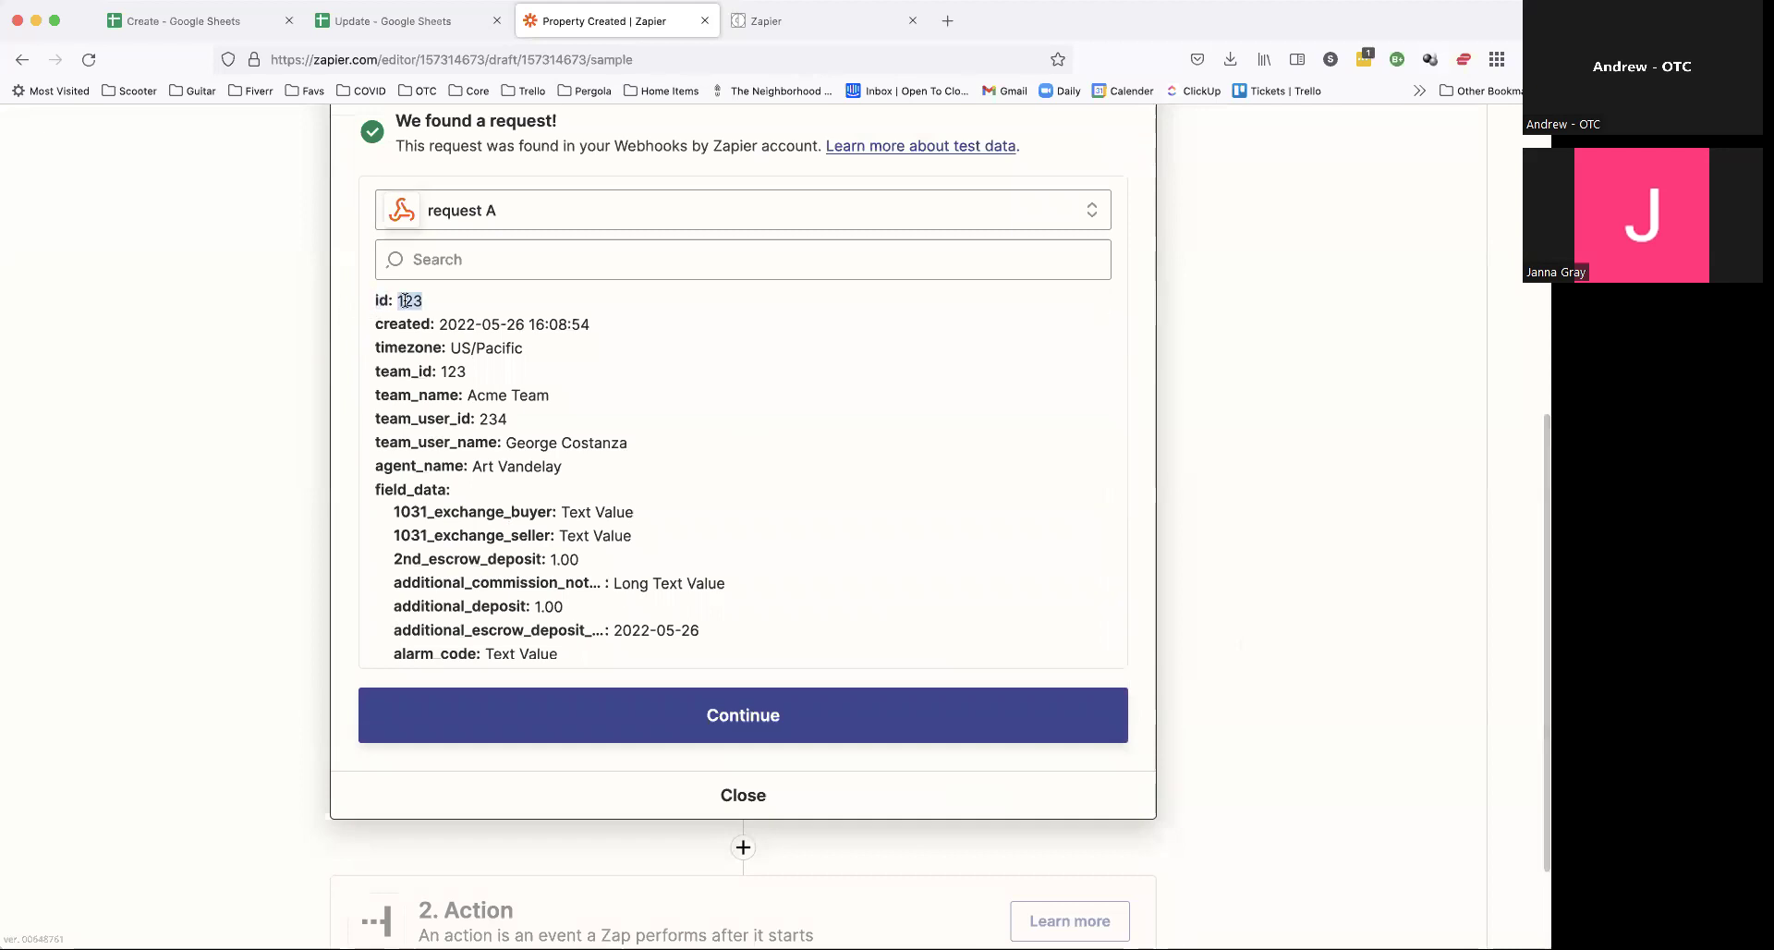
double_click(392, 490)
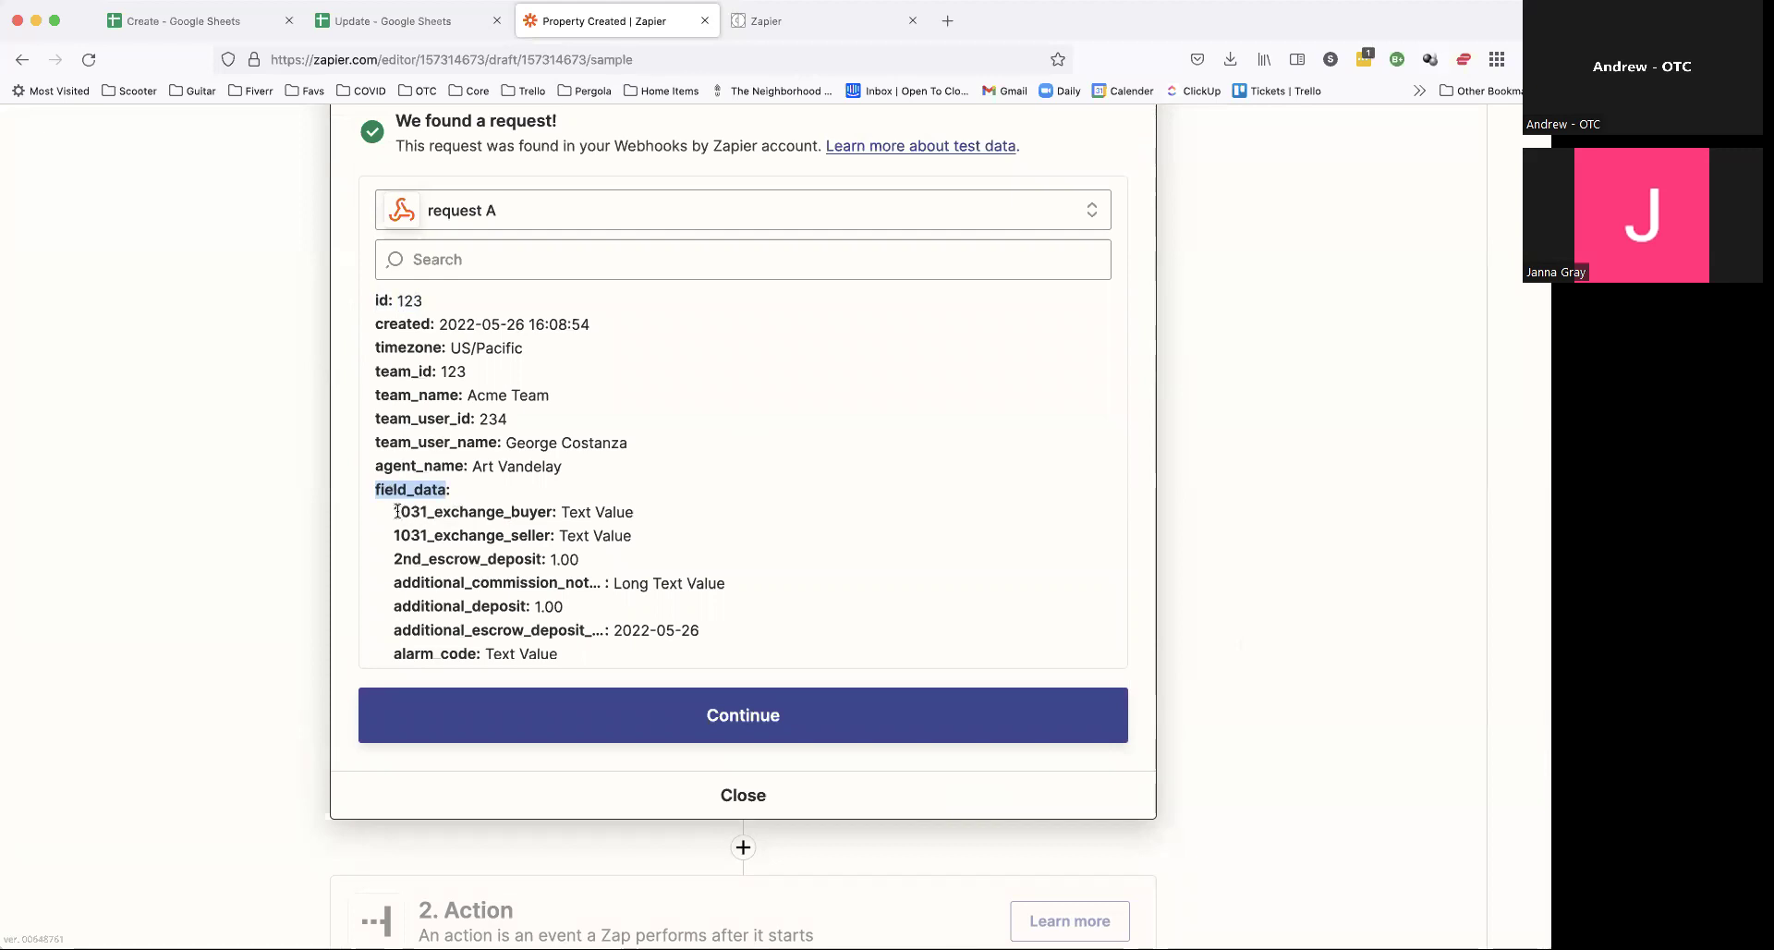
drag(392, 511, 584, 656)
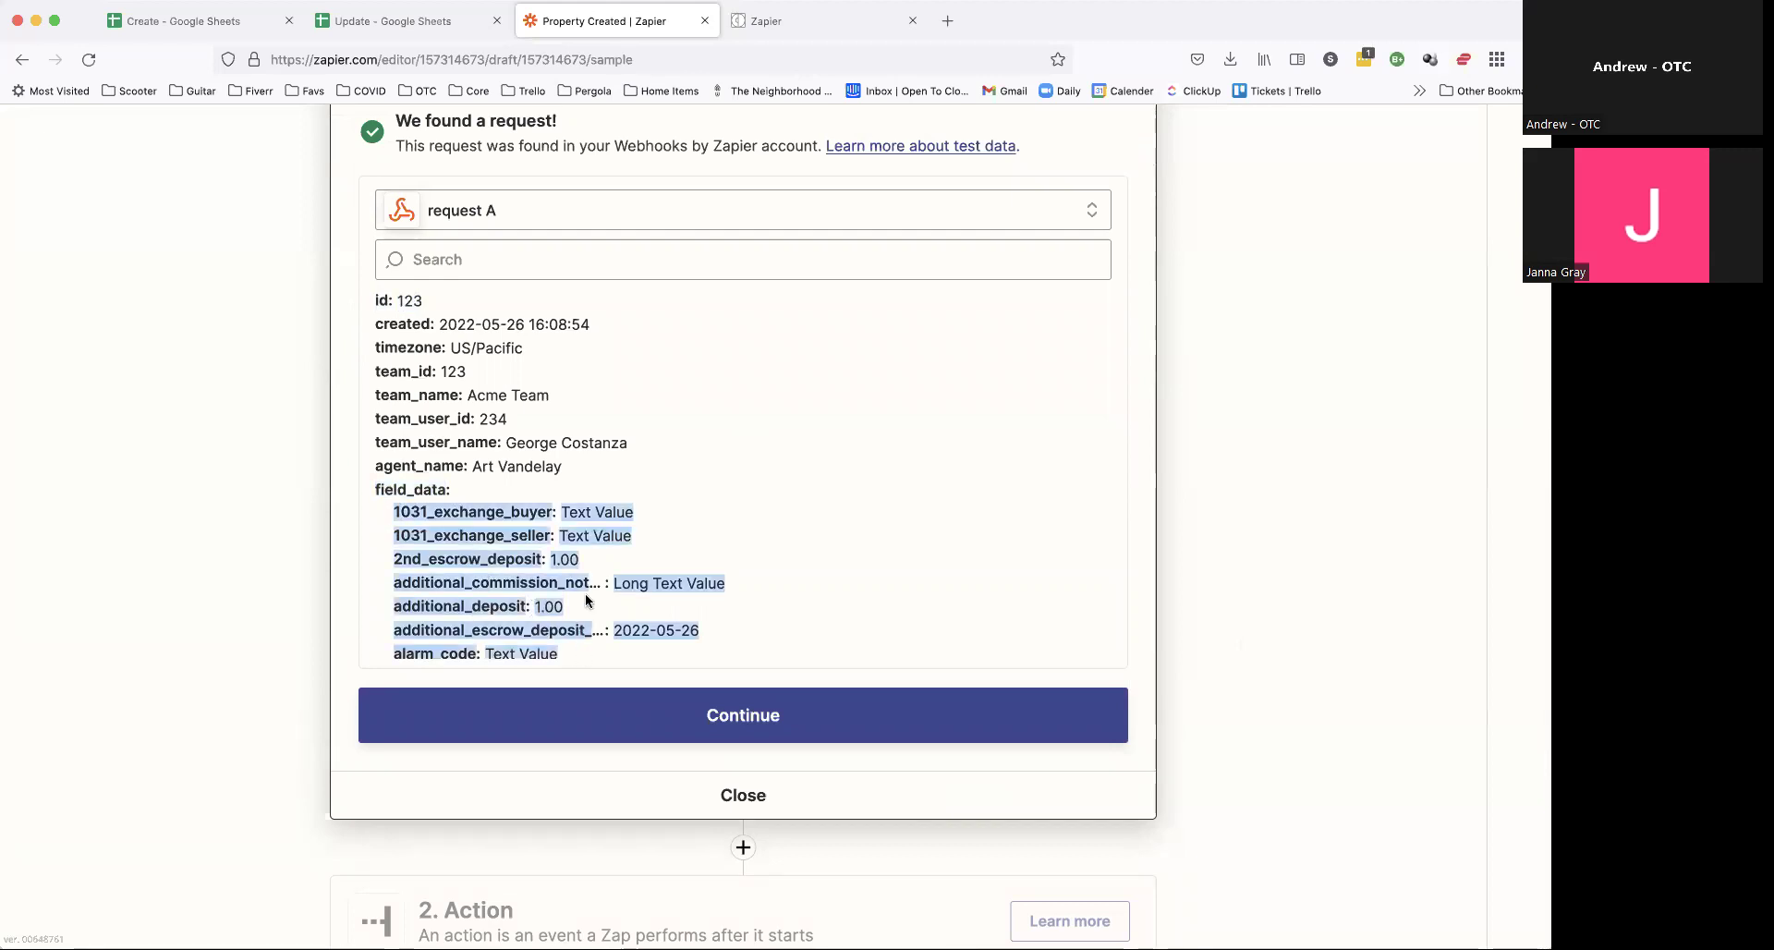
click(539, 520)
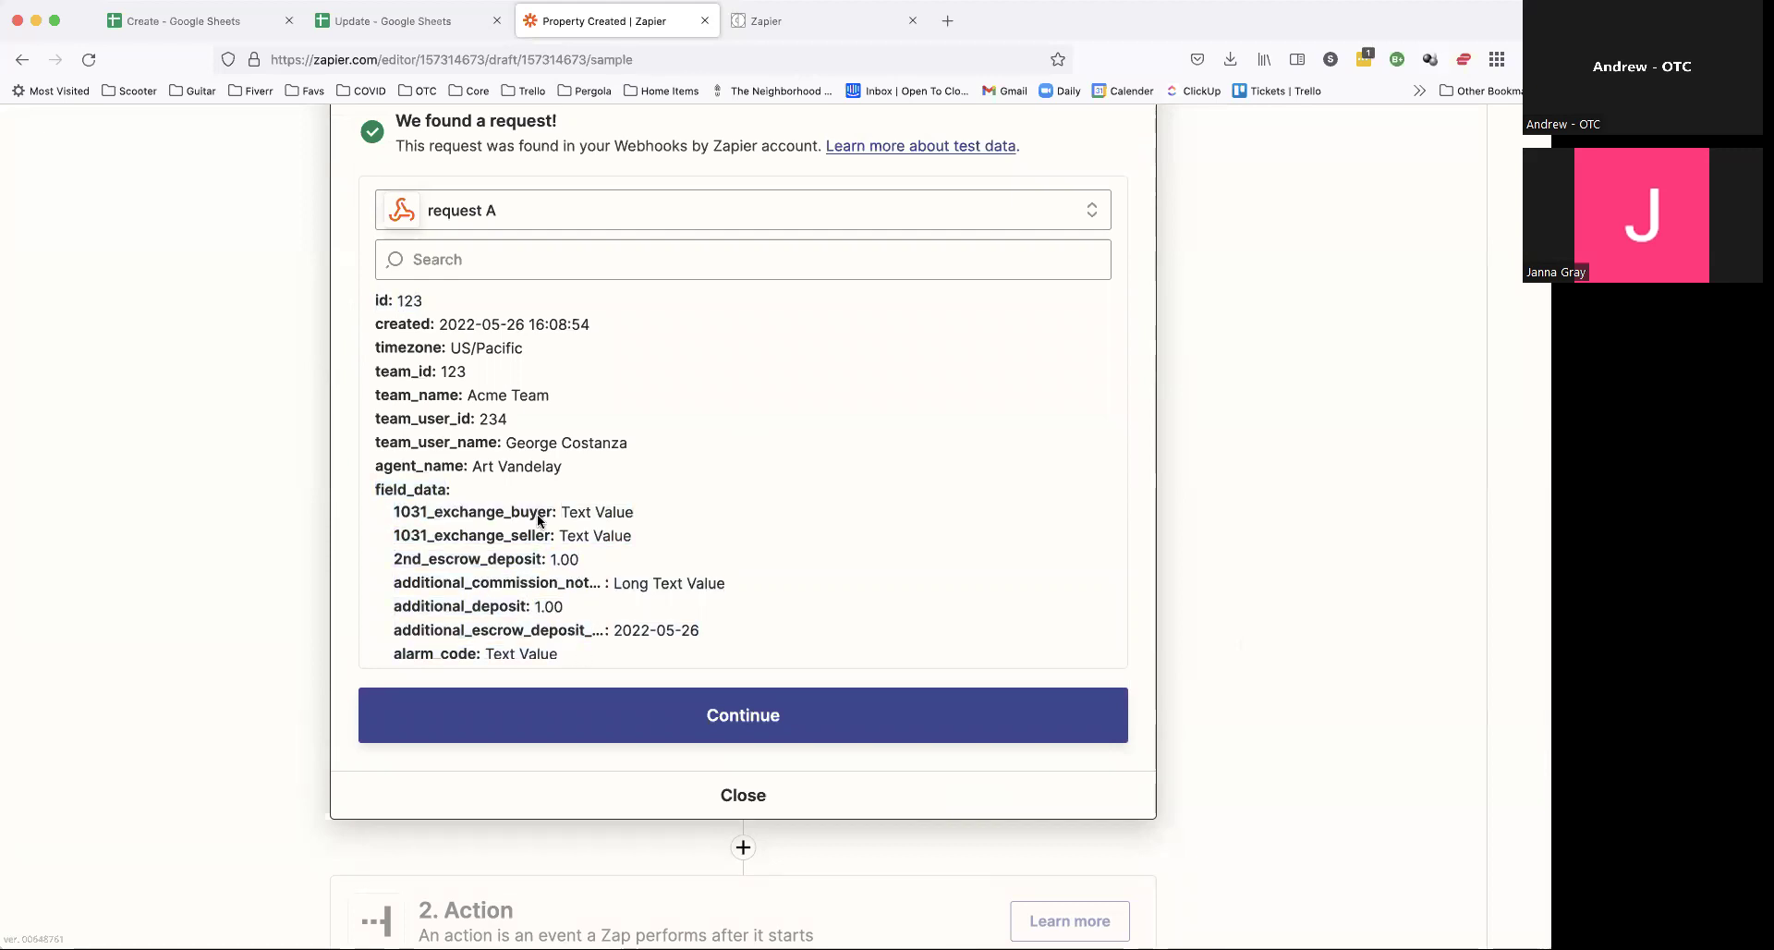
Step: Re-check the six field_data rows and id-through-agent_name rows, then accept the test data
double_click(403, 488)
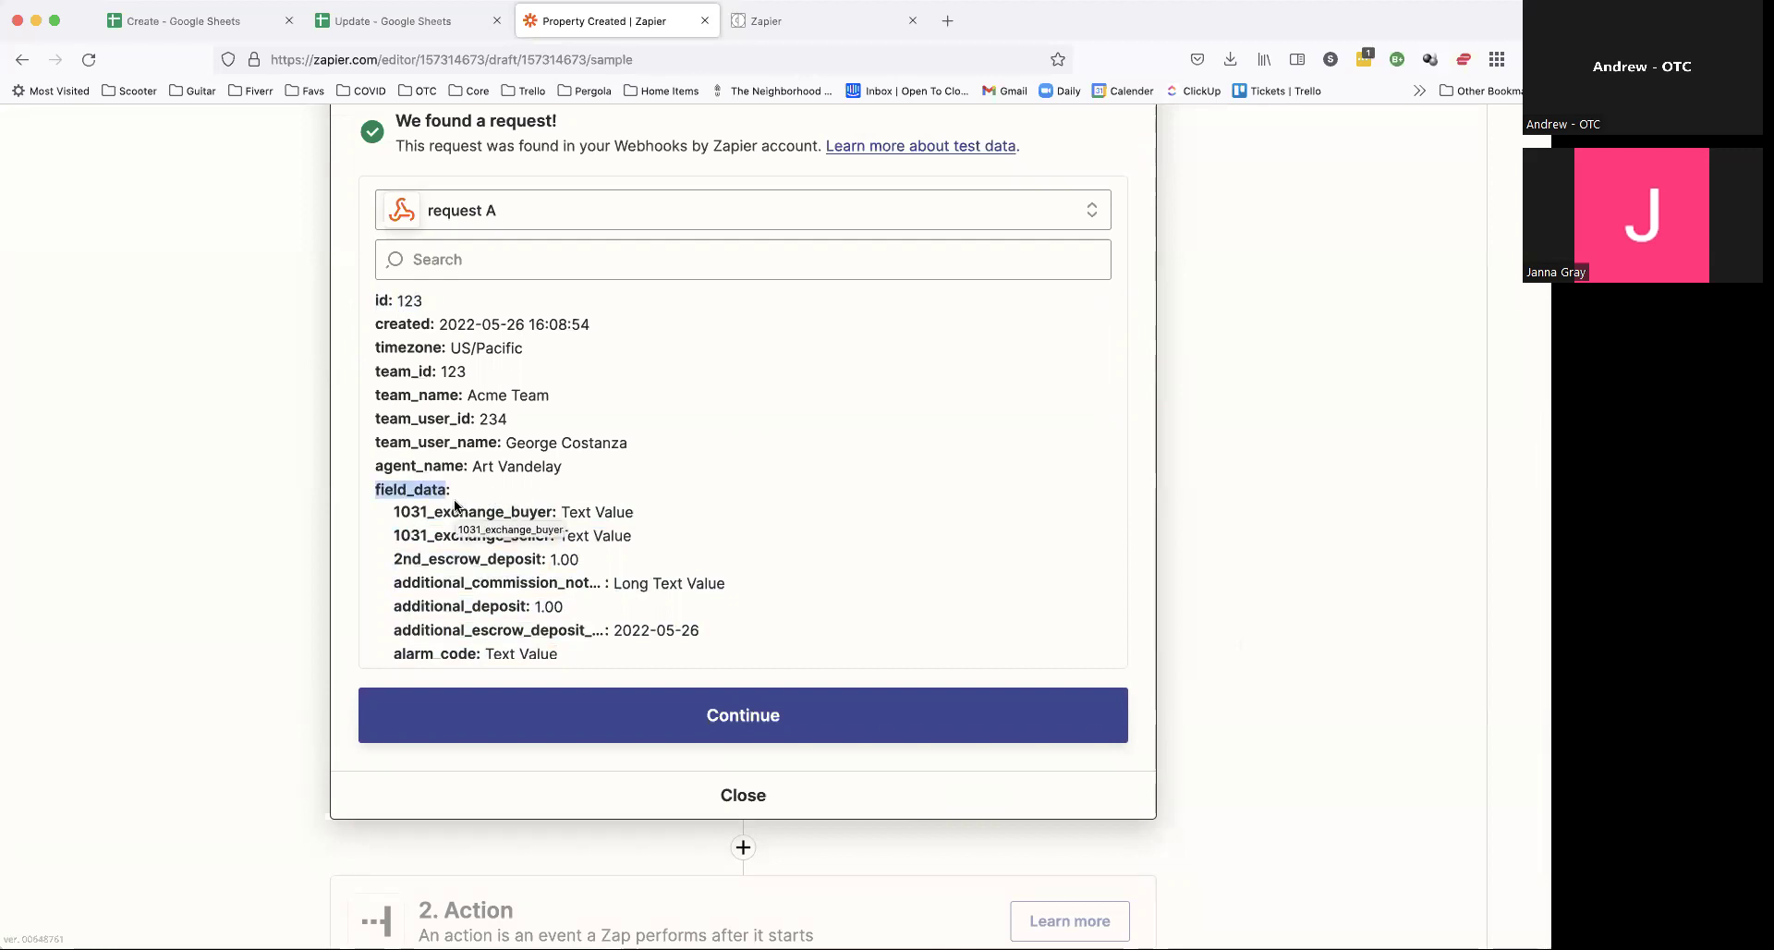
drag(395, 510, 601, 661)
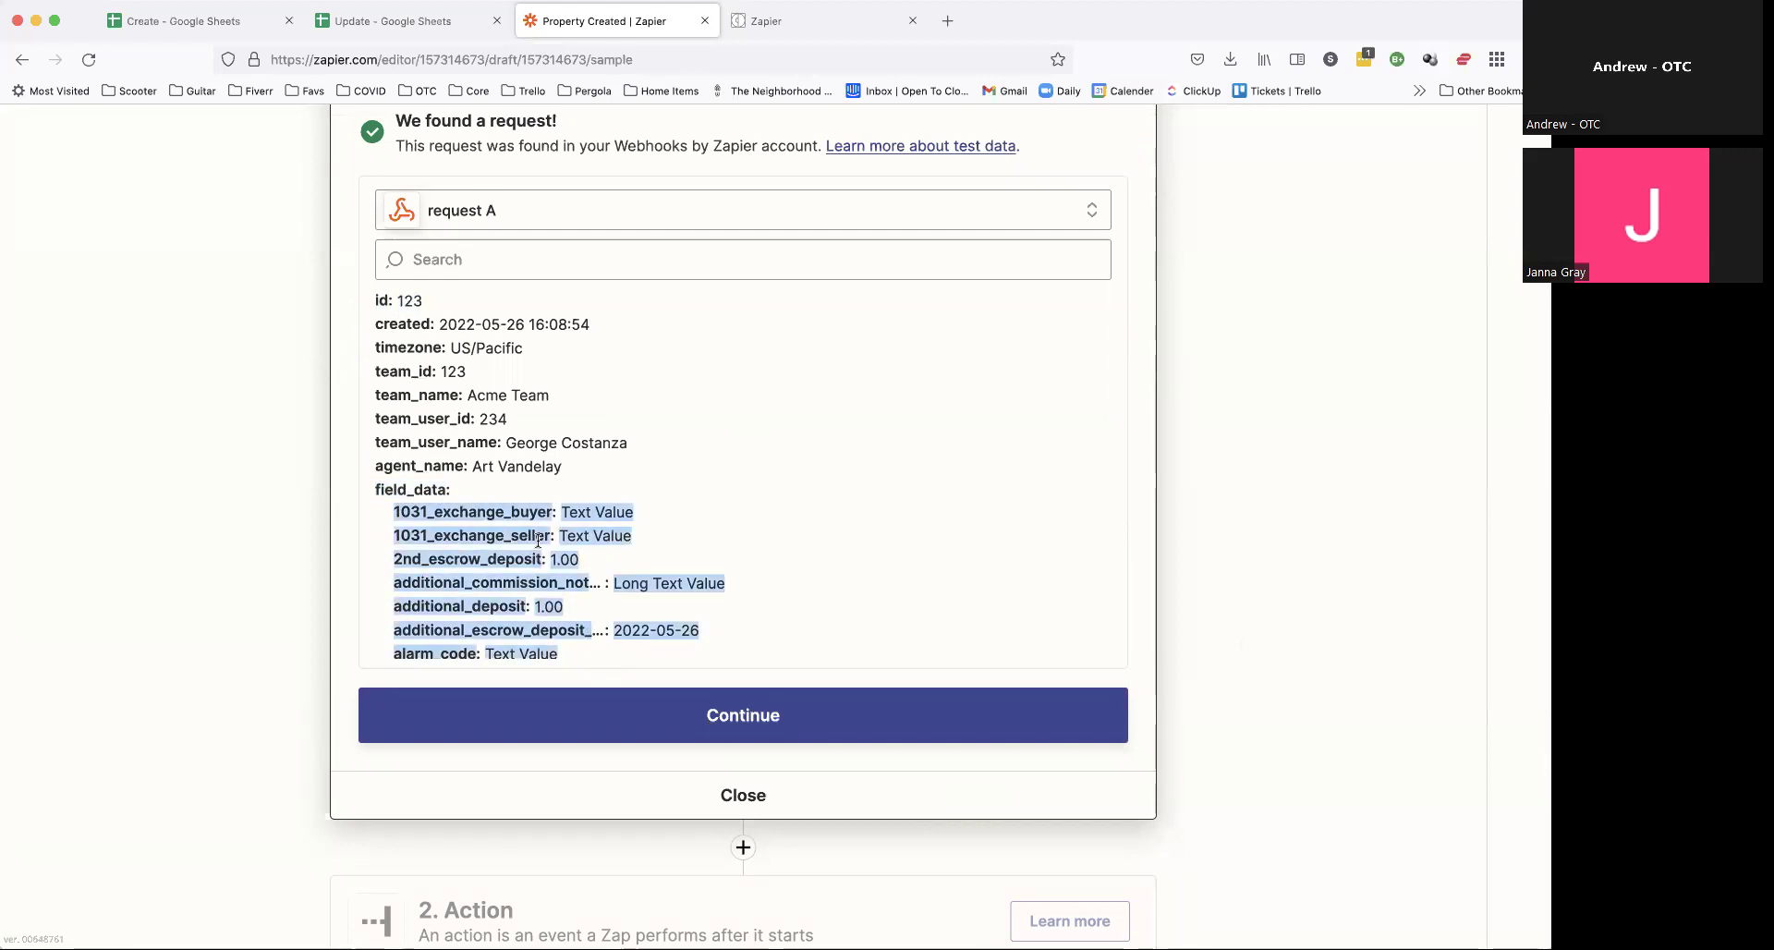
double_click(427, 488)
drag(566, 467, 363, 300)
click(547, 429)
scroll(518, 388, down, 3)
scroll(494, 358, up, 2)
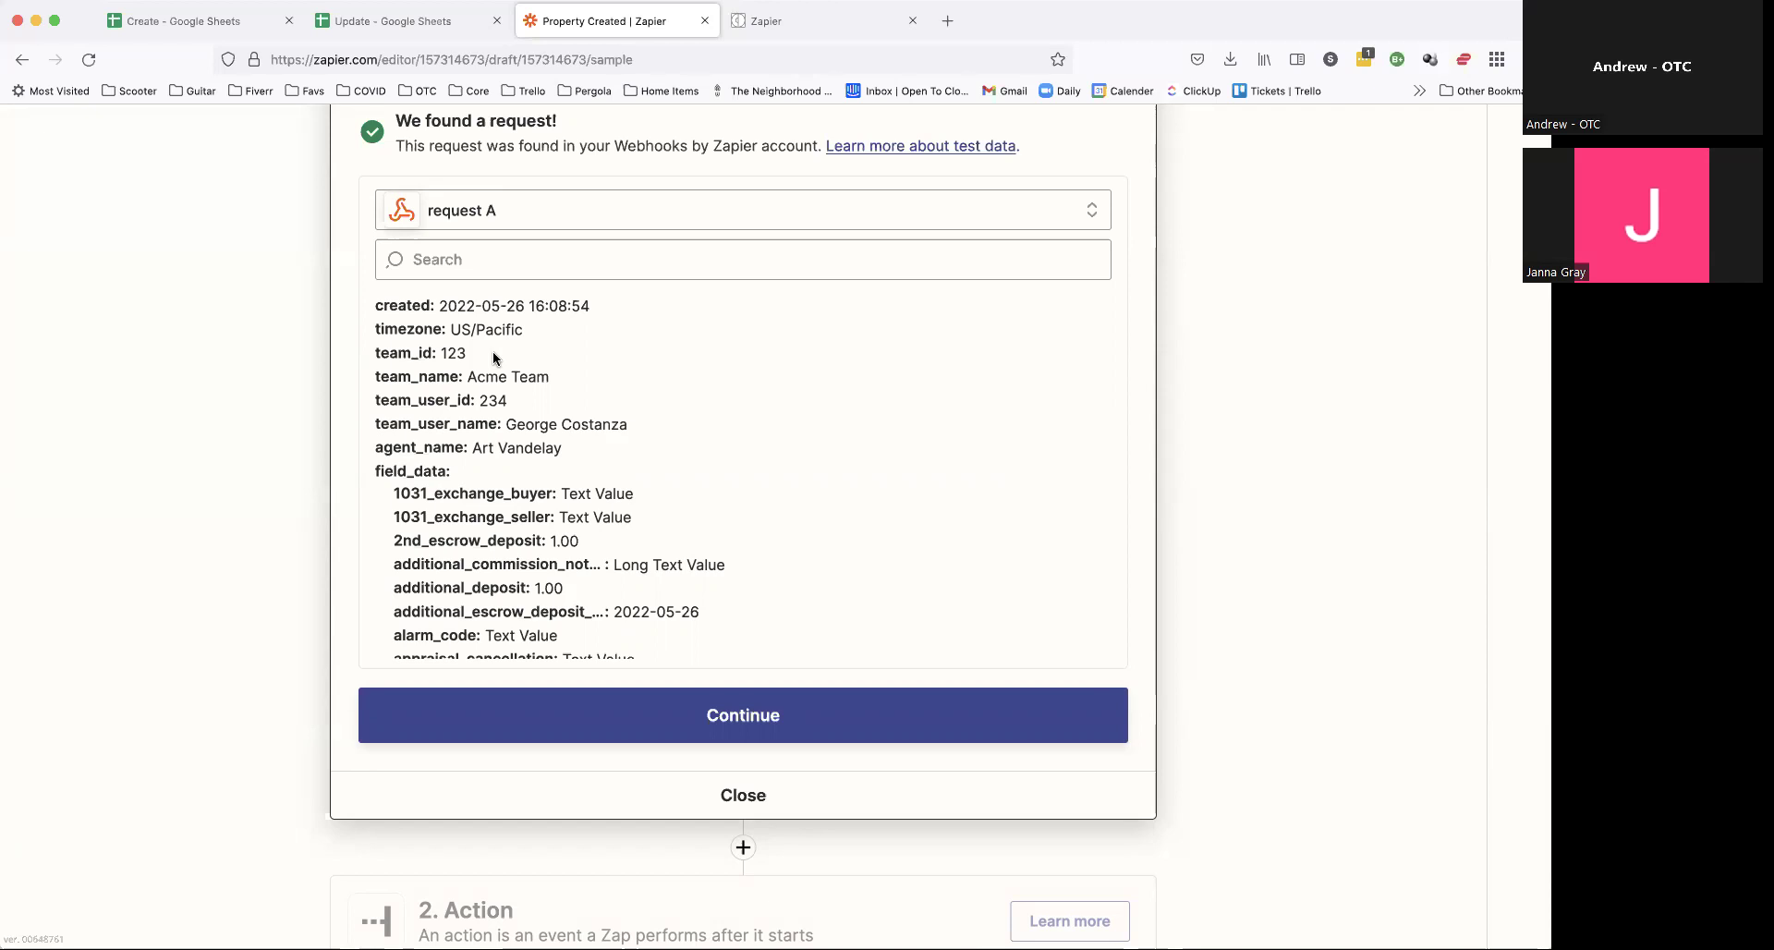
scroll(528, 412, up, 1)
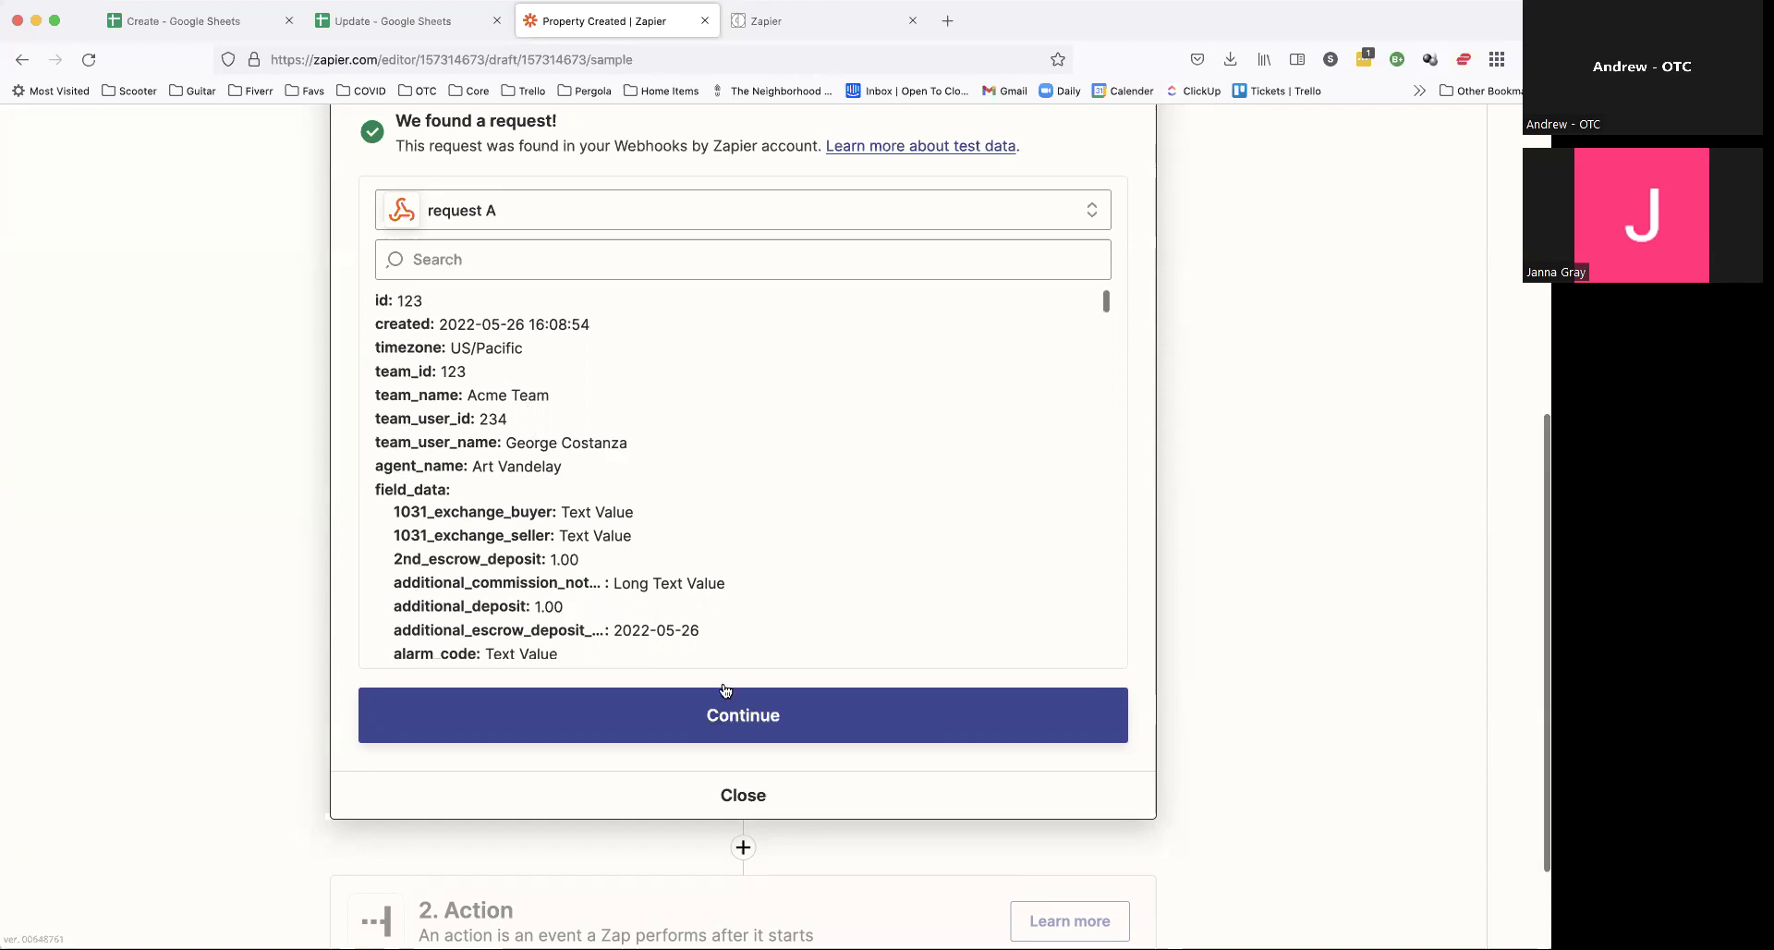
click(776, 718)
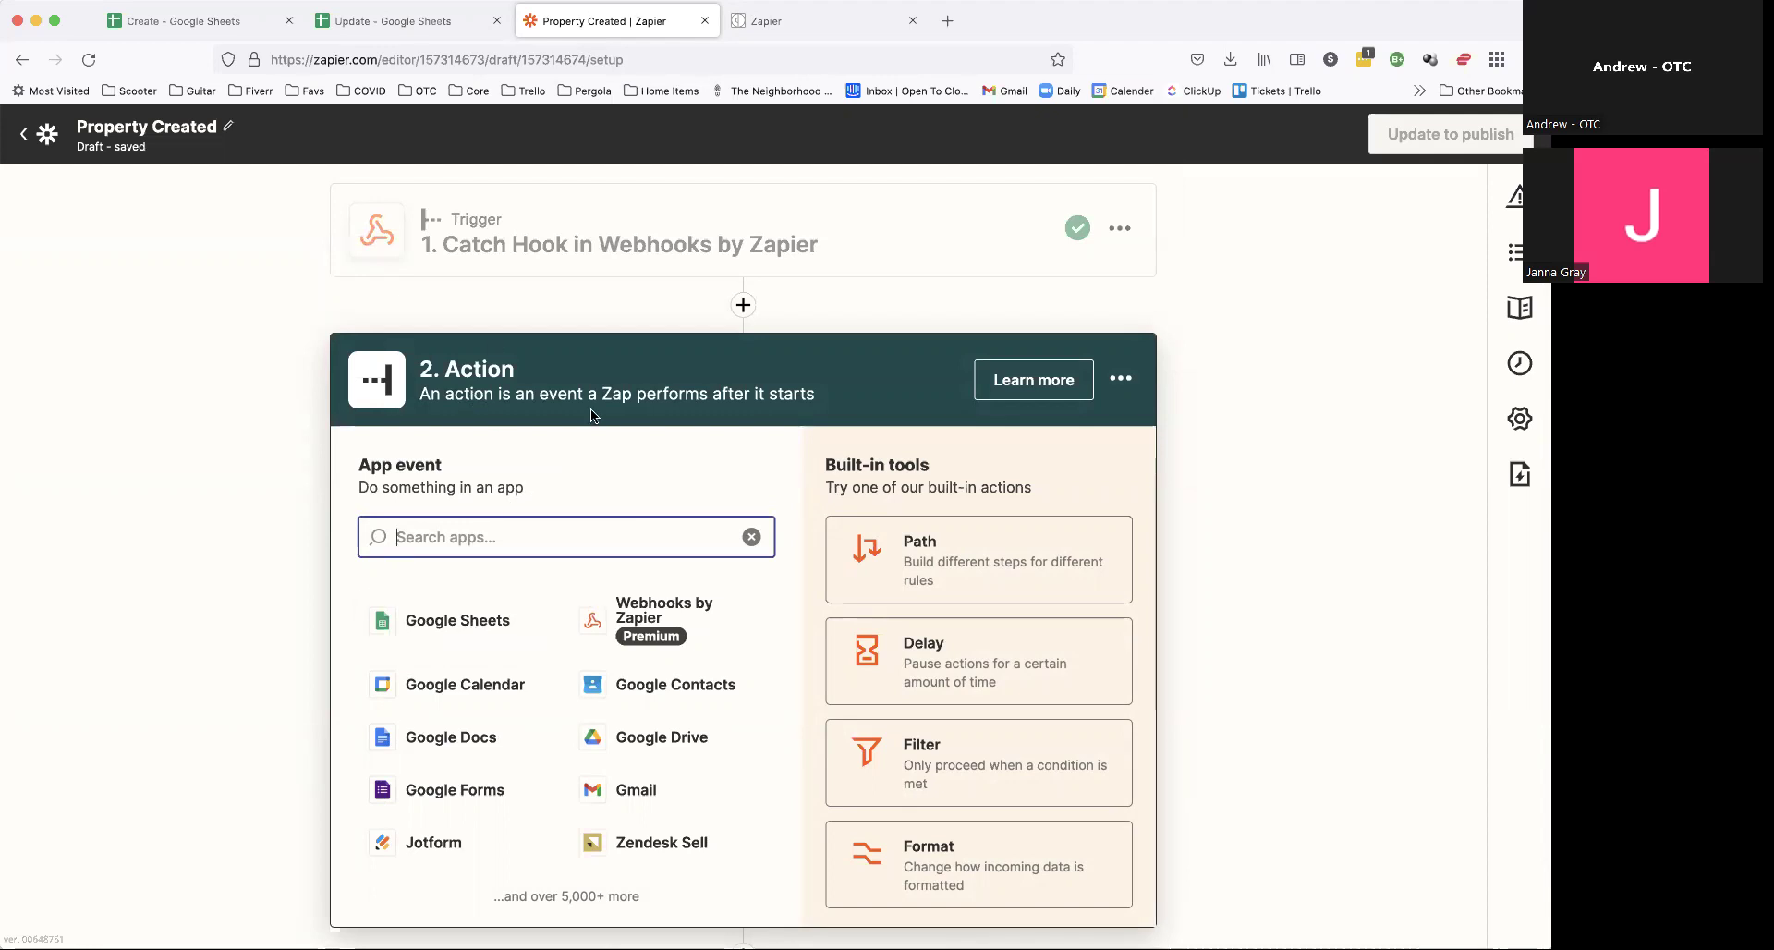
Step: Choose Google Sheets as the action app with Create Spreadsheet Row as its event
click(459, 624)
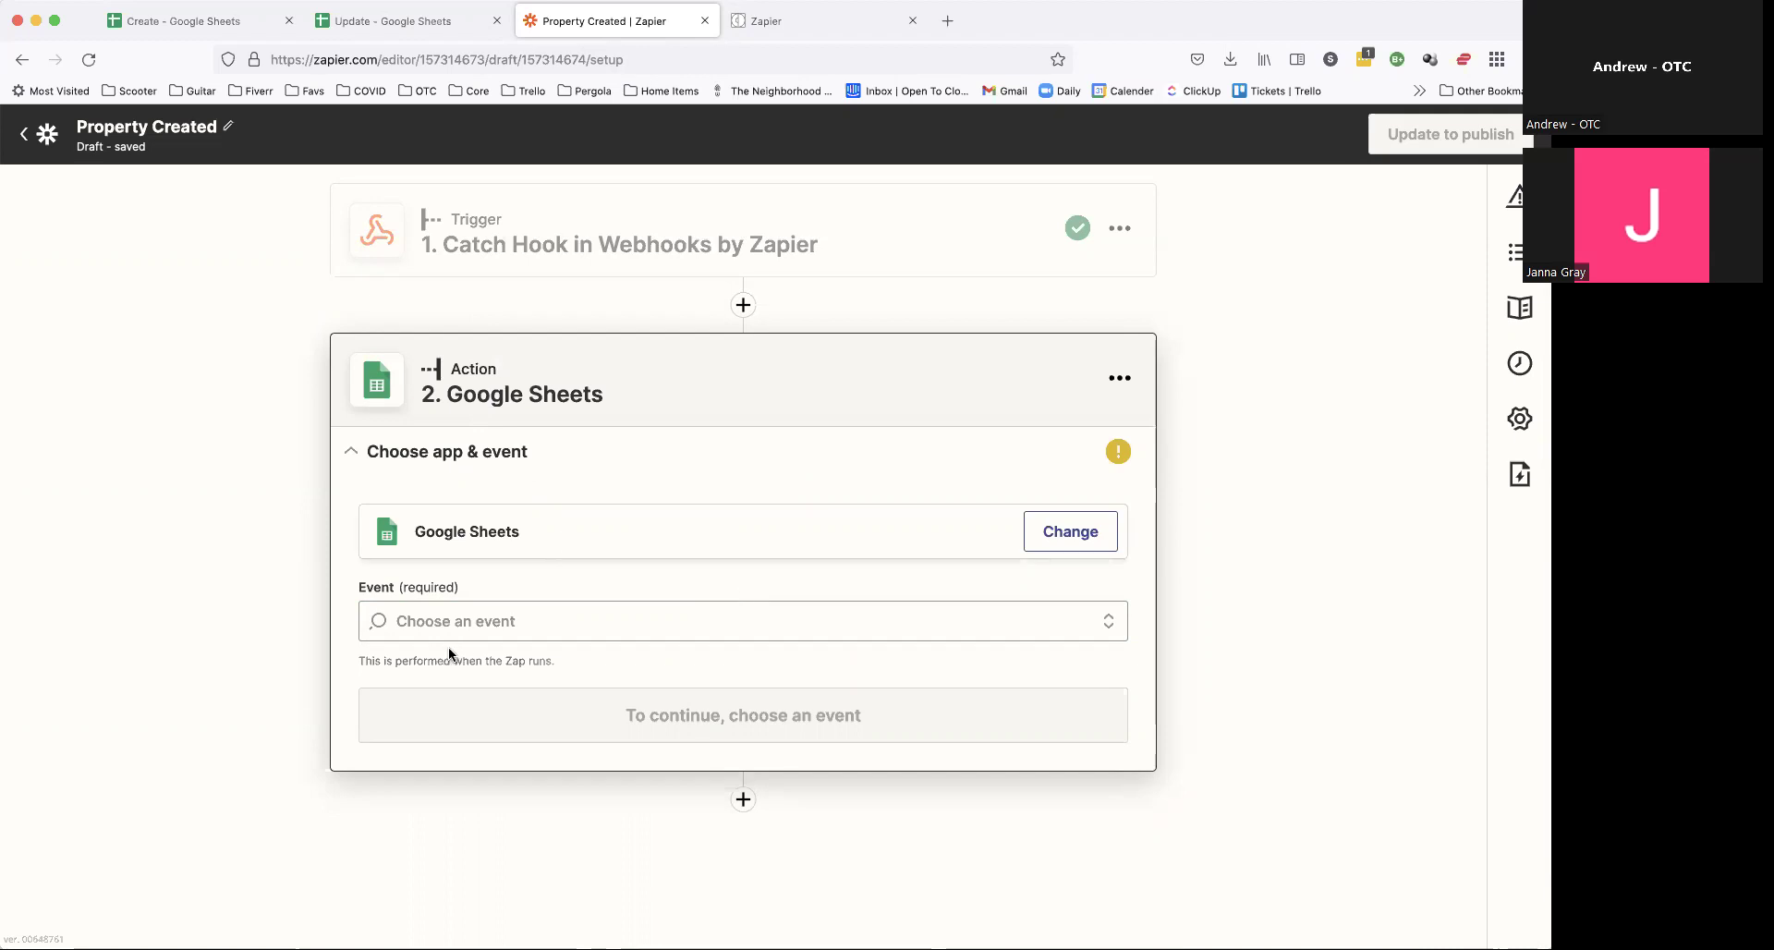
click(562, 541)
click(252, 436)
click(508, 611)
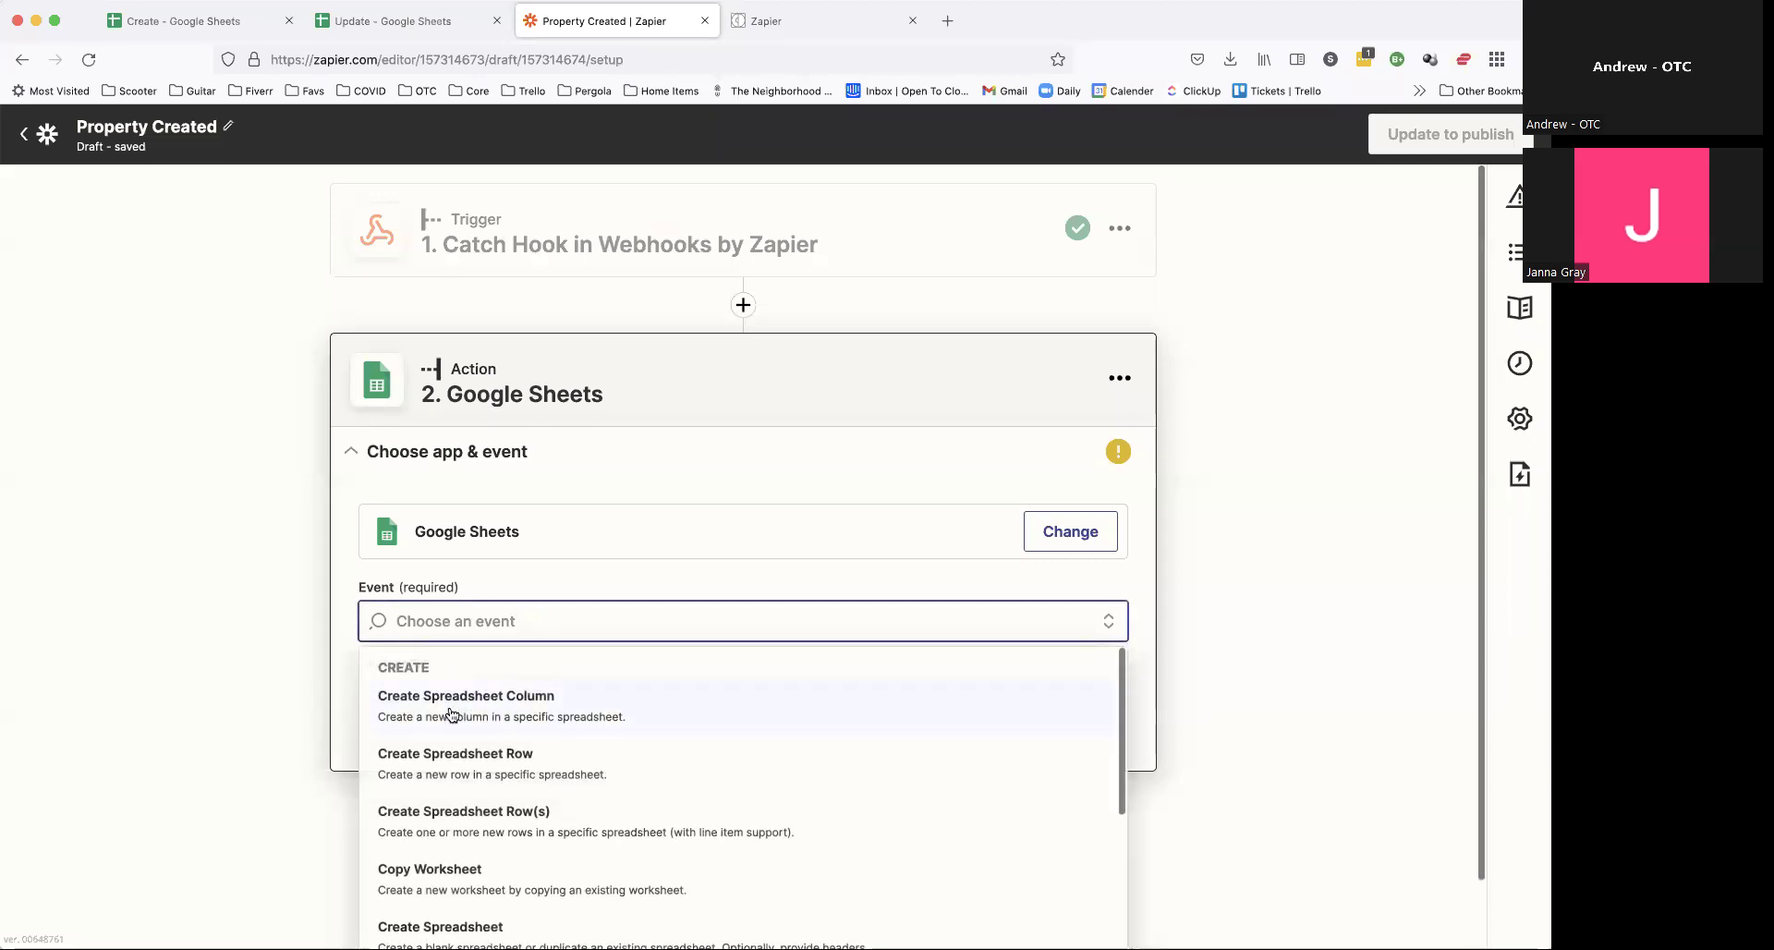
click(513, 760)
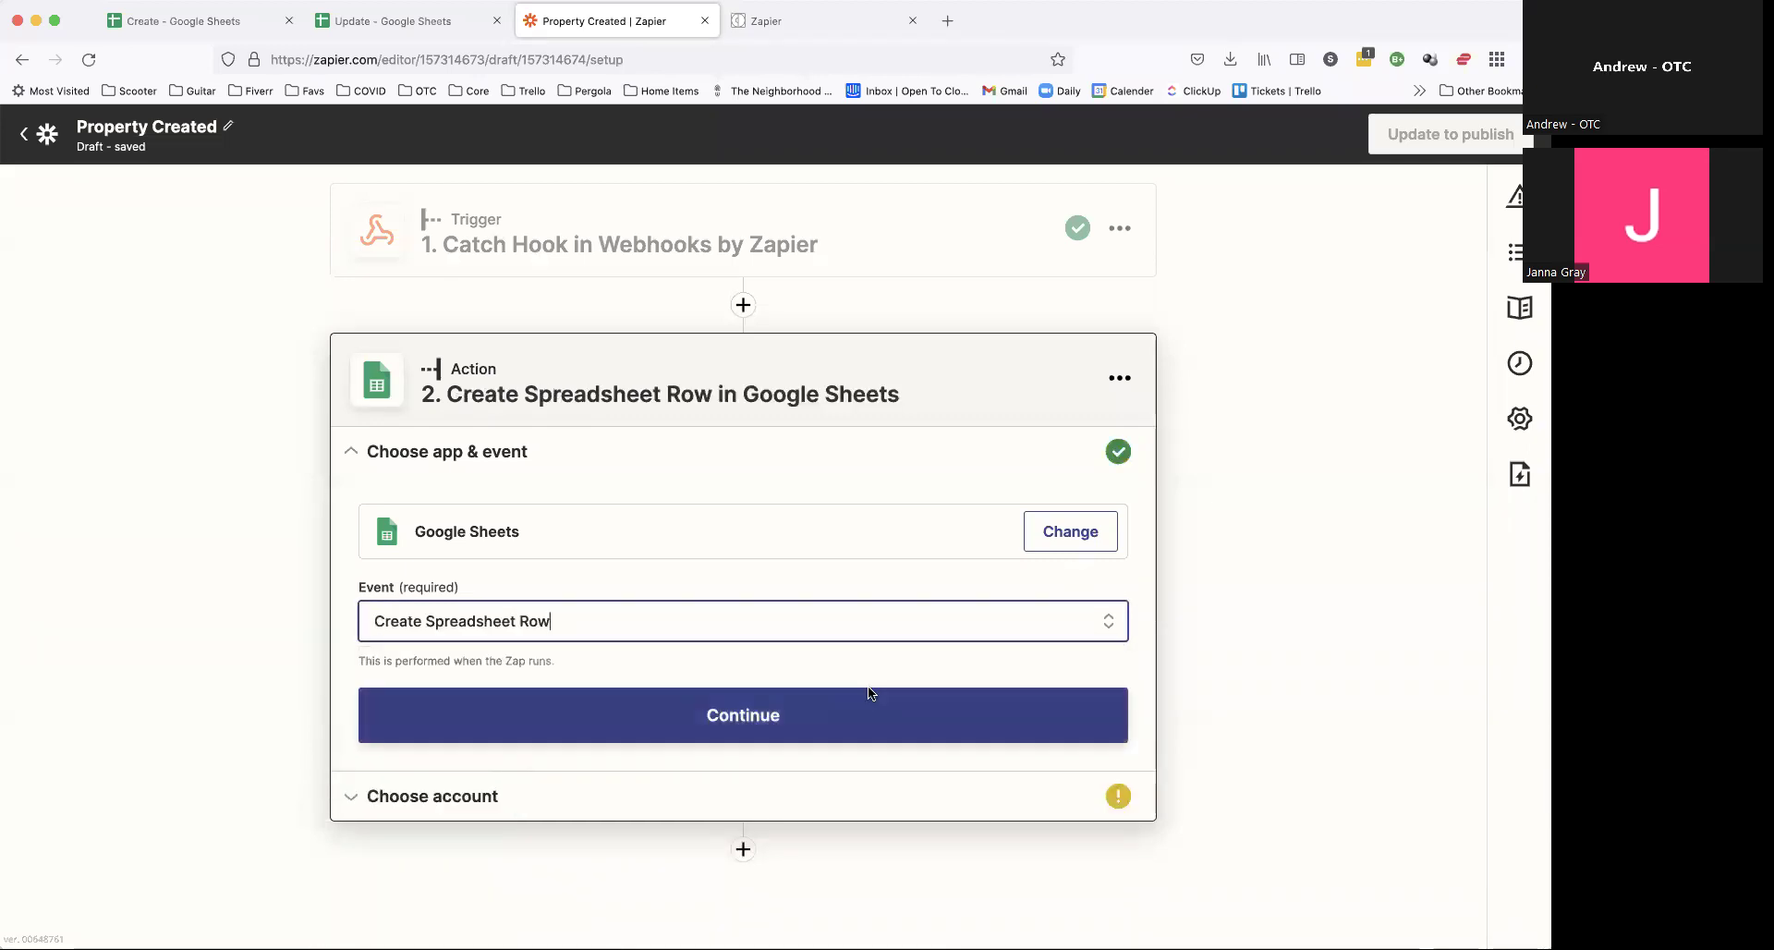
click(872, 704)
Step: Connect the Google Sheets account and select the Create spreadsheet in My Google Drive
click(514, 590)
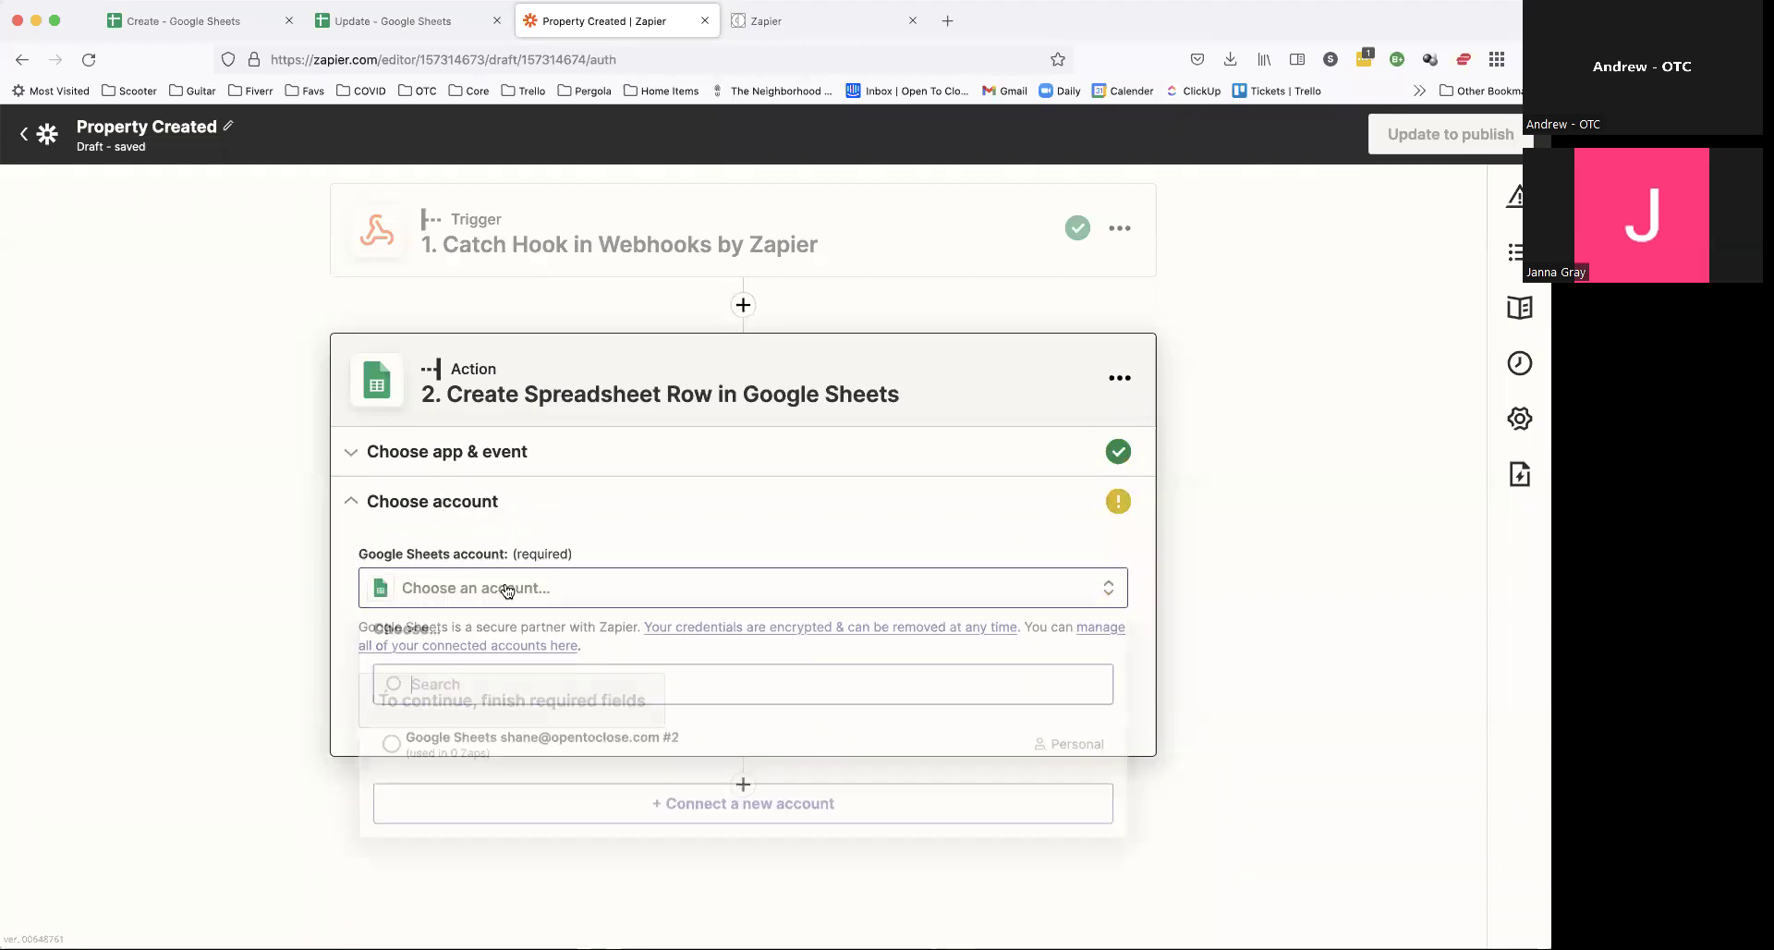
click(390, 751)
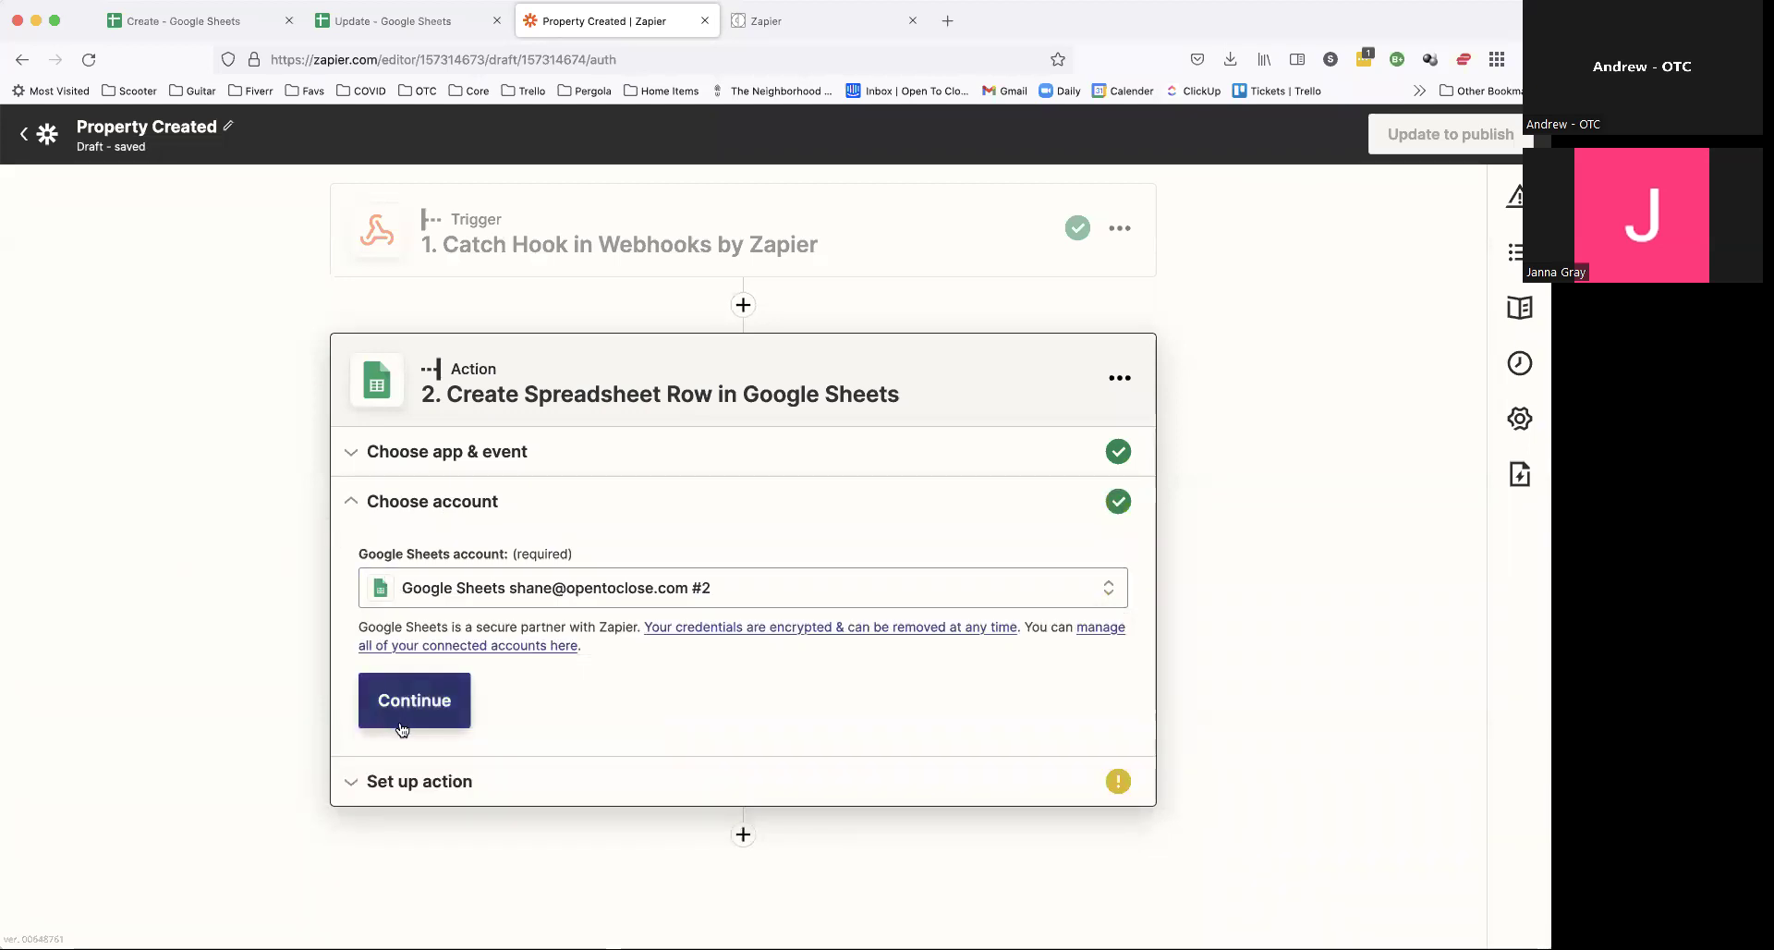
click(402, 723)
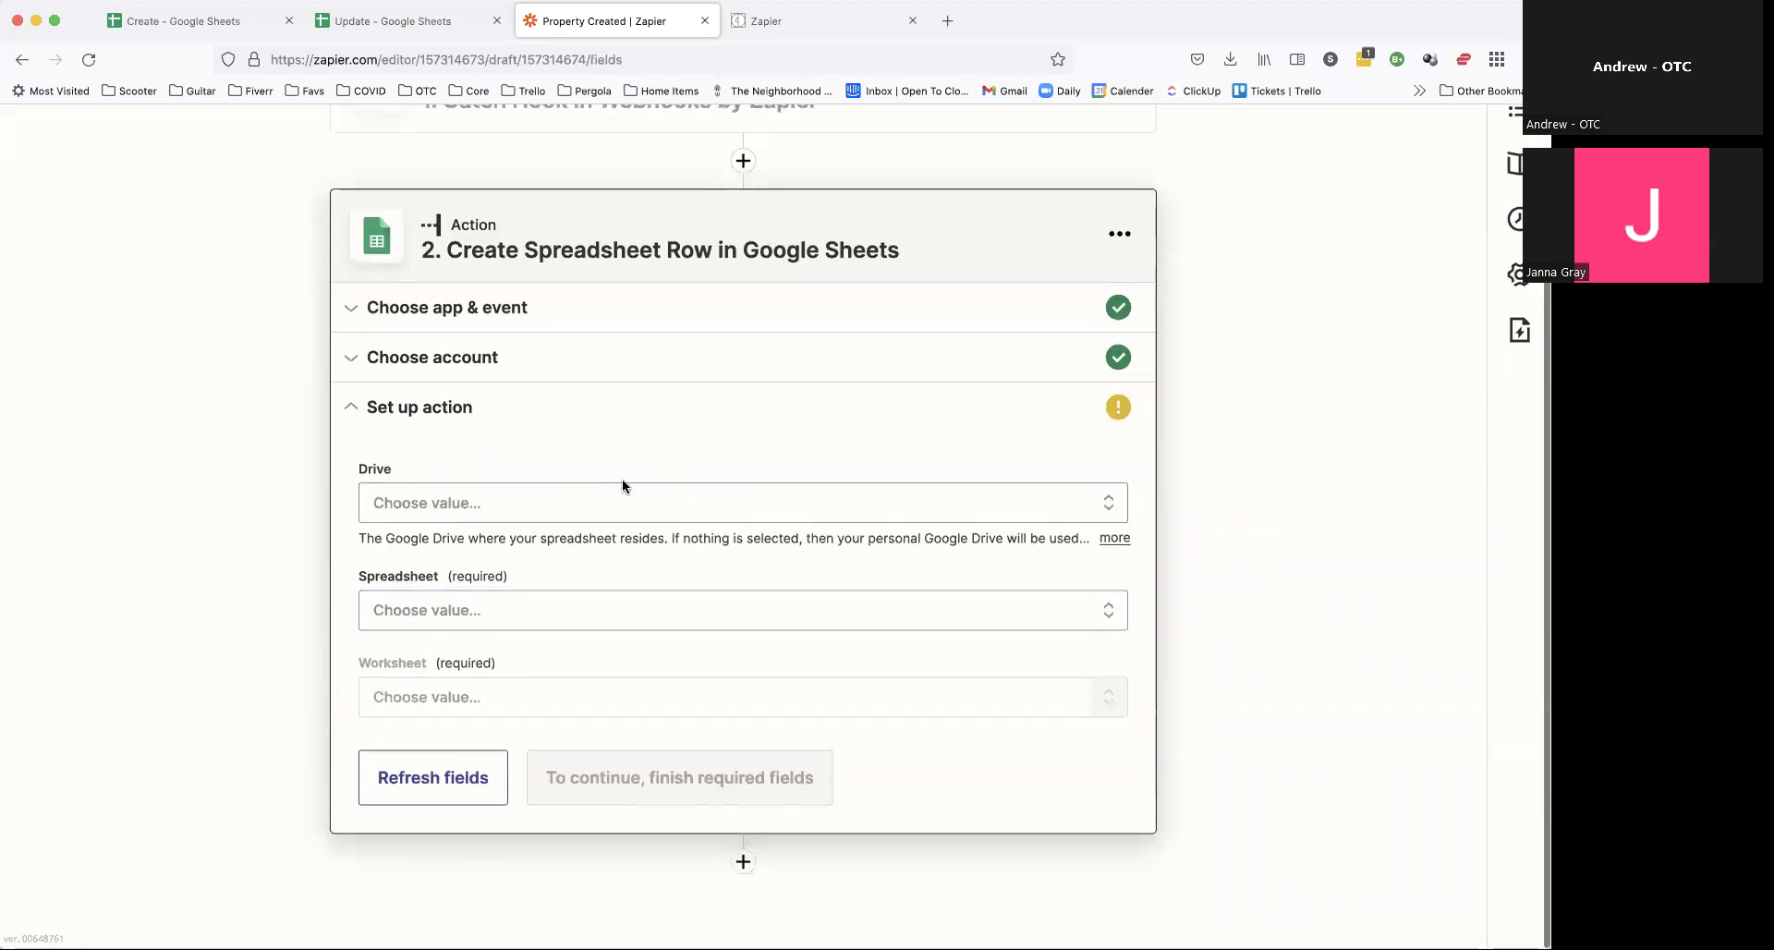
click(606, 503)
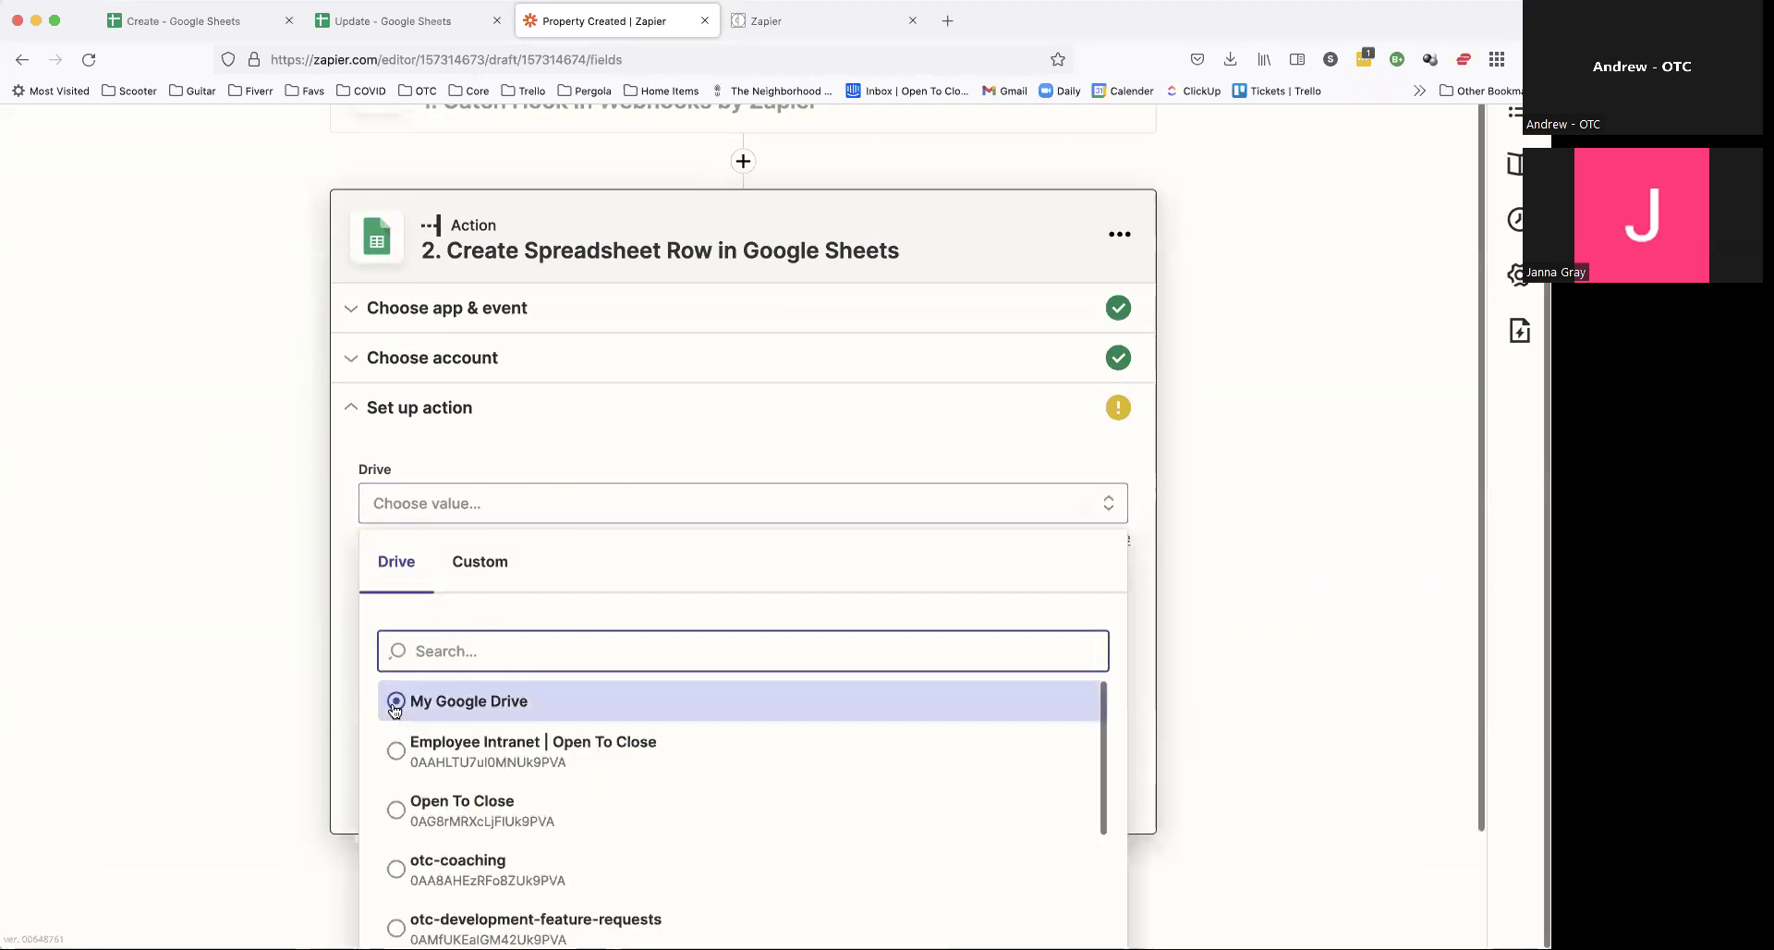
click(390, 706)
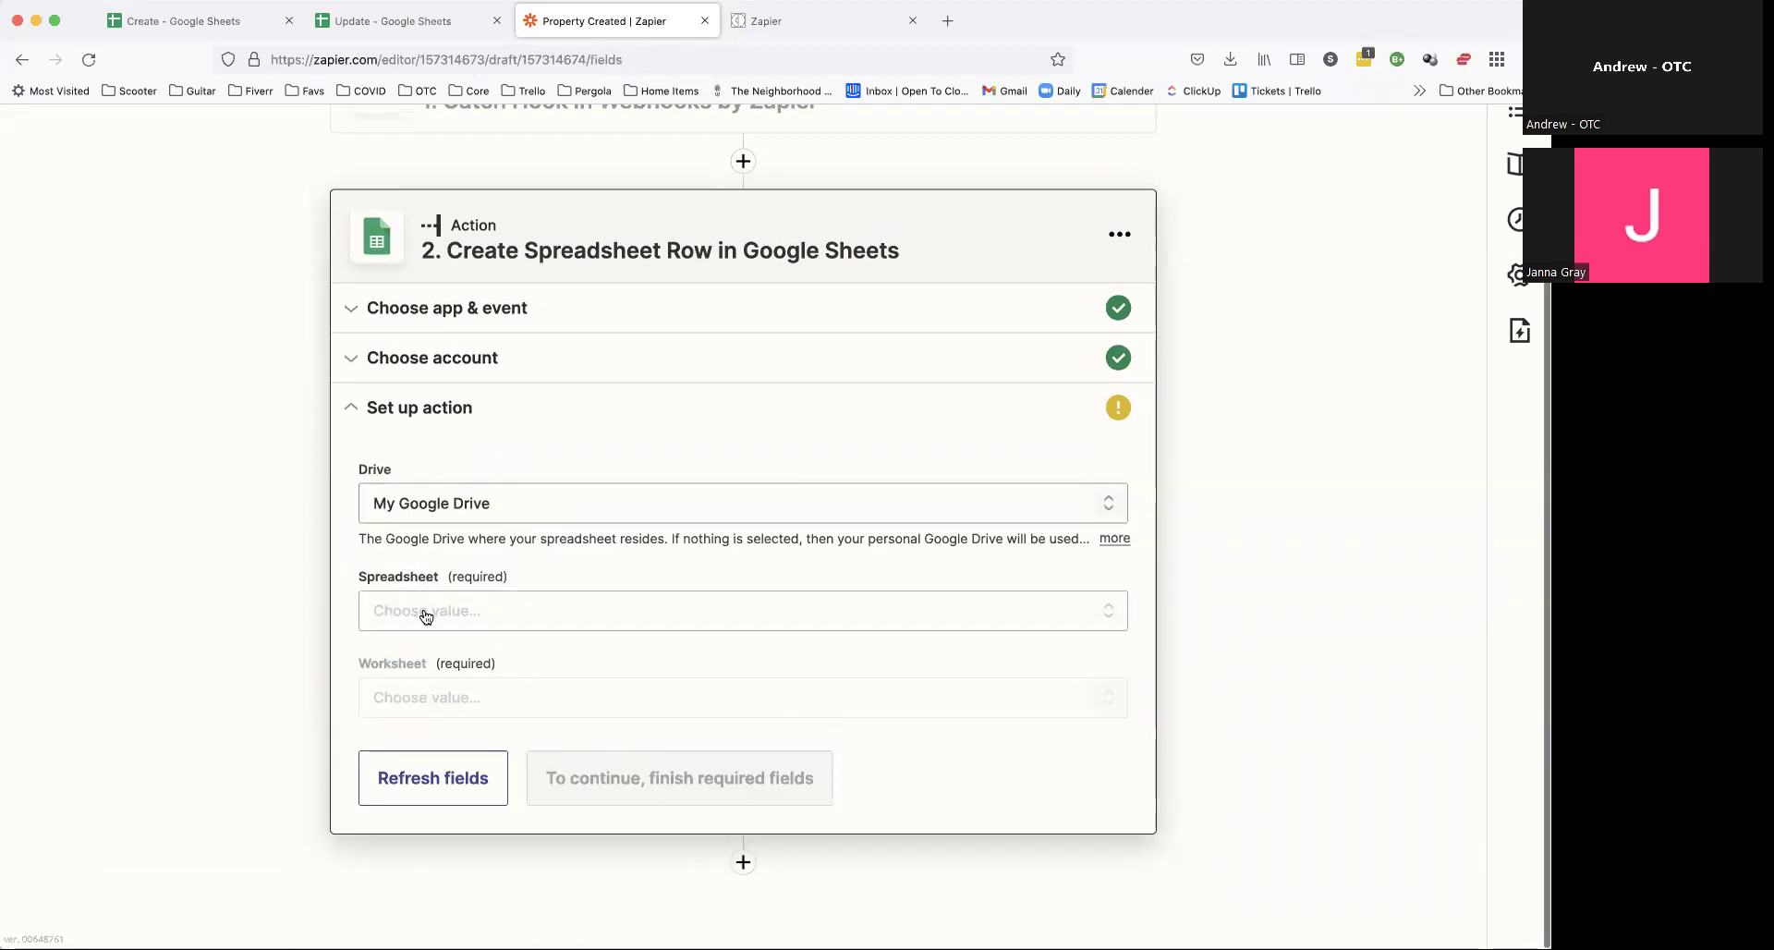
click(457, 614)
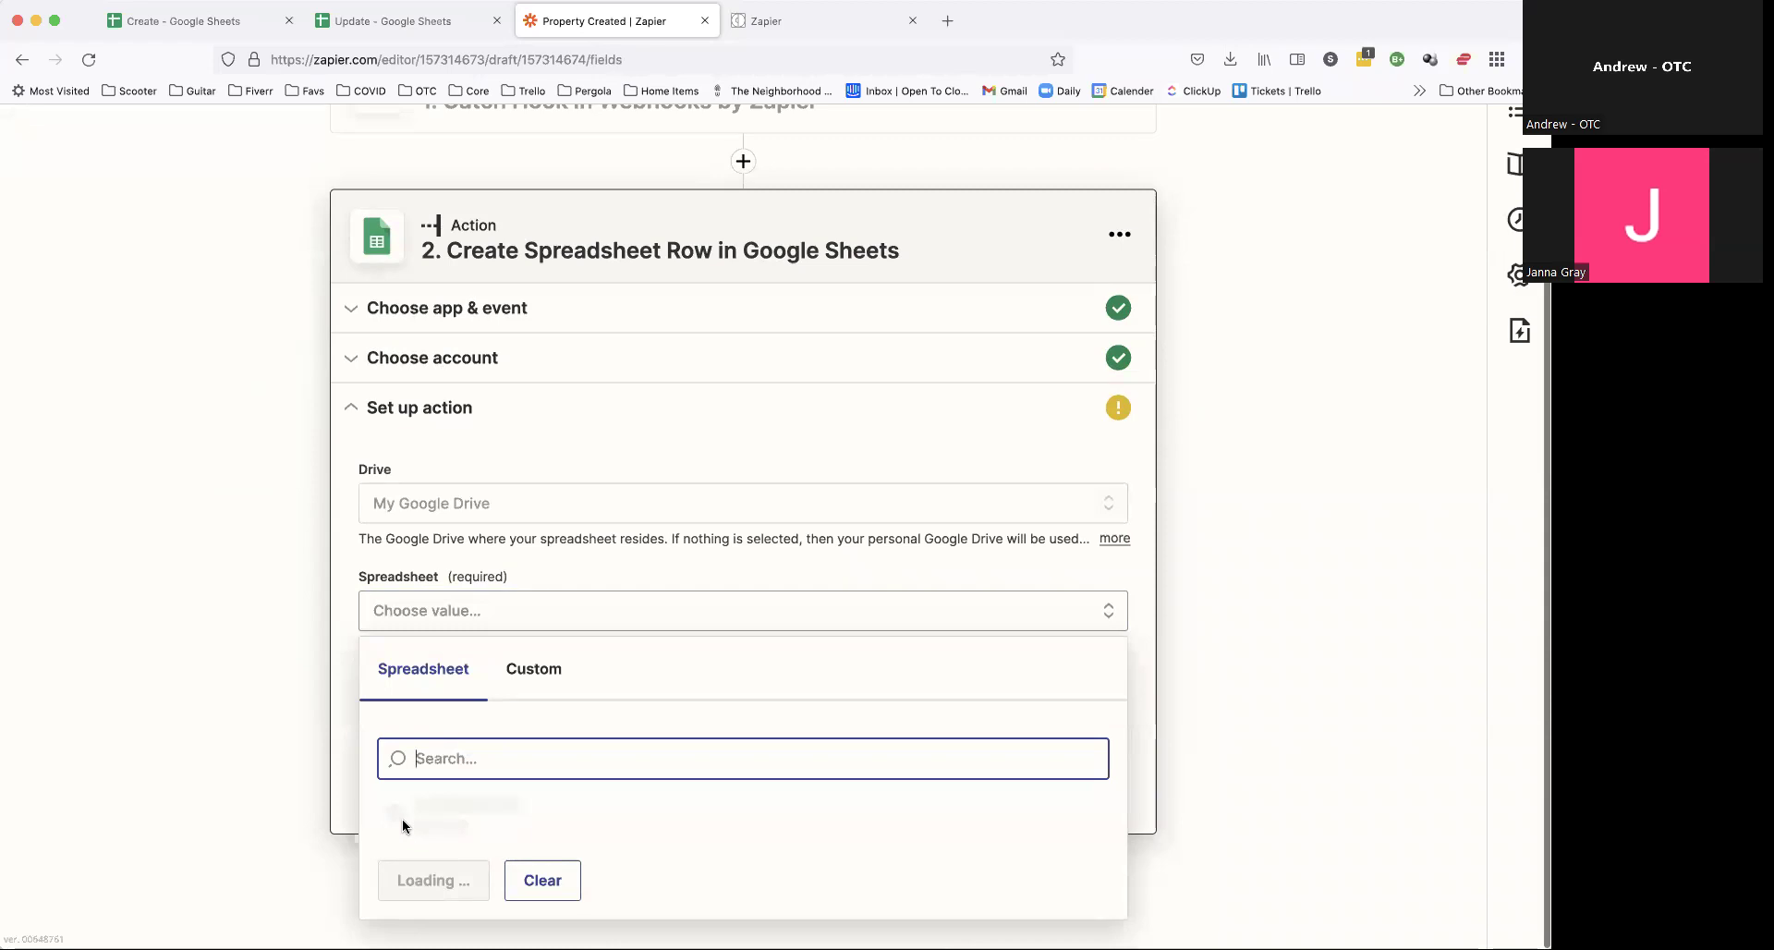
click(406, 848)
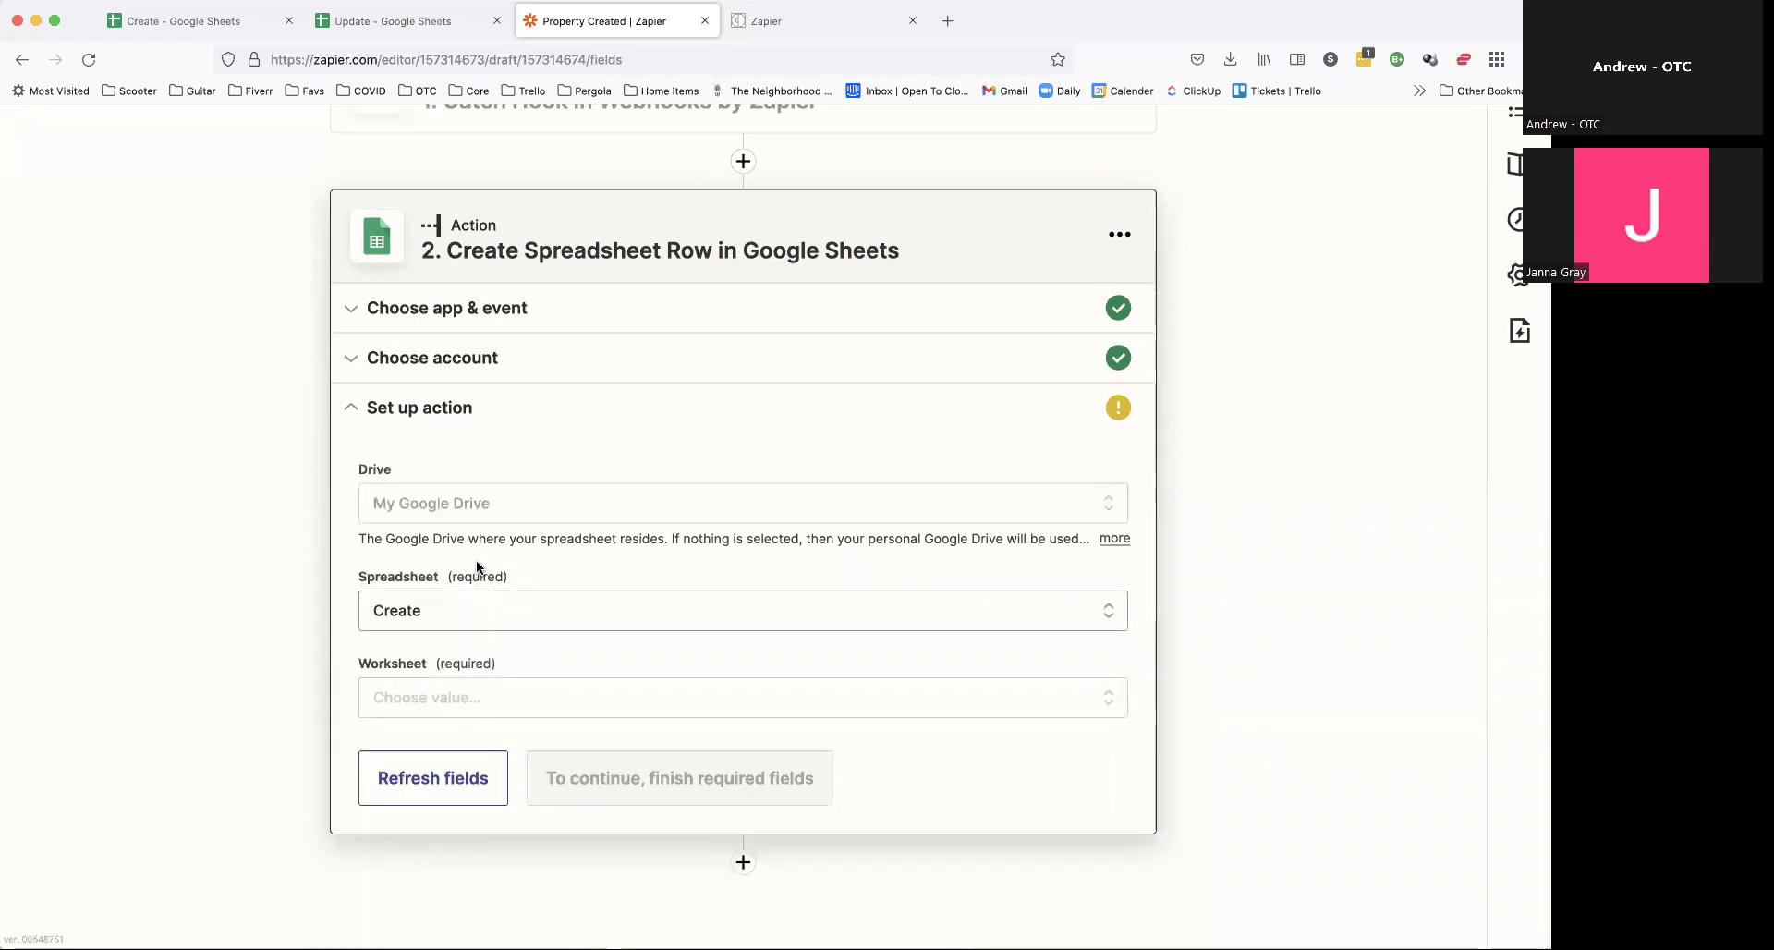
Step: Check the Create sheet's column headers, Address through Closing Date
click(220, 22)
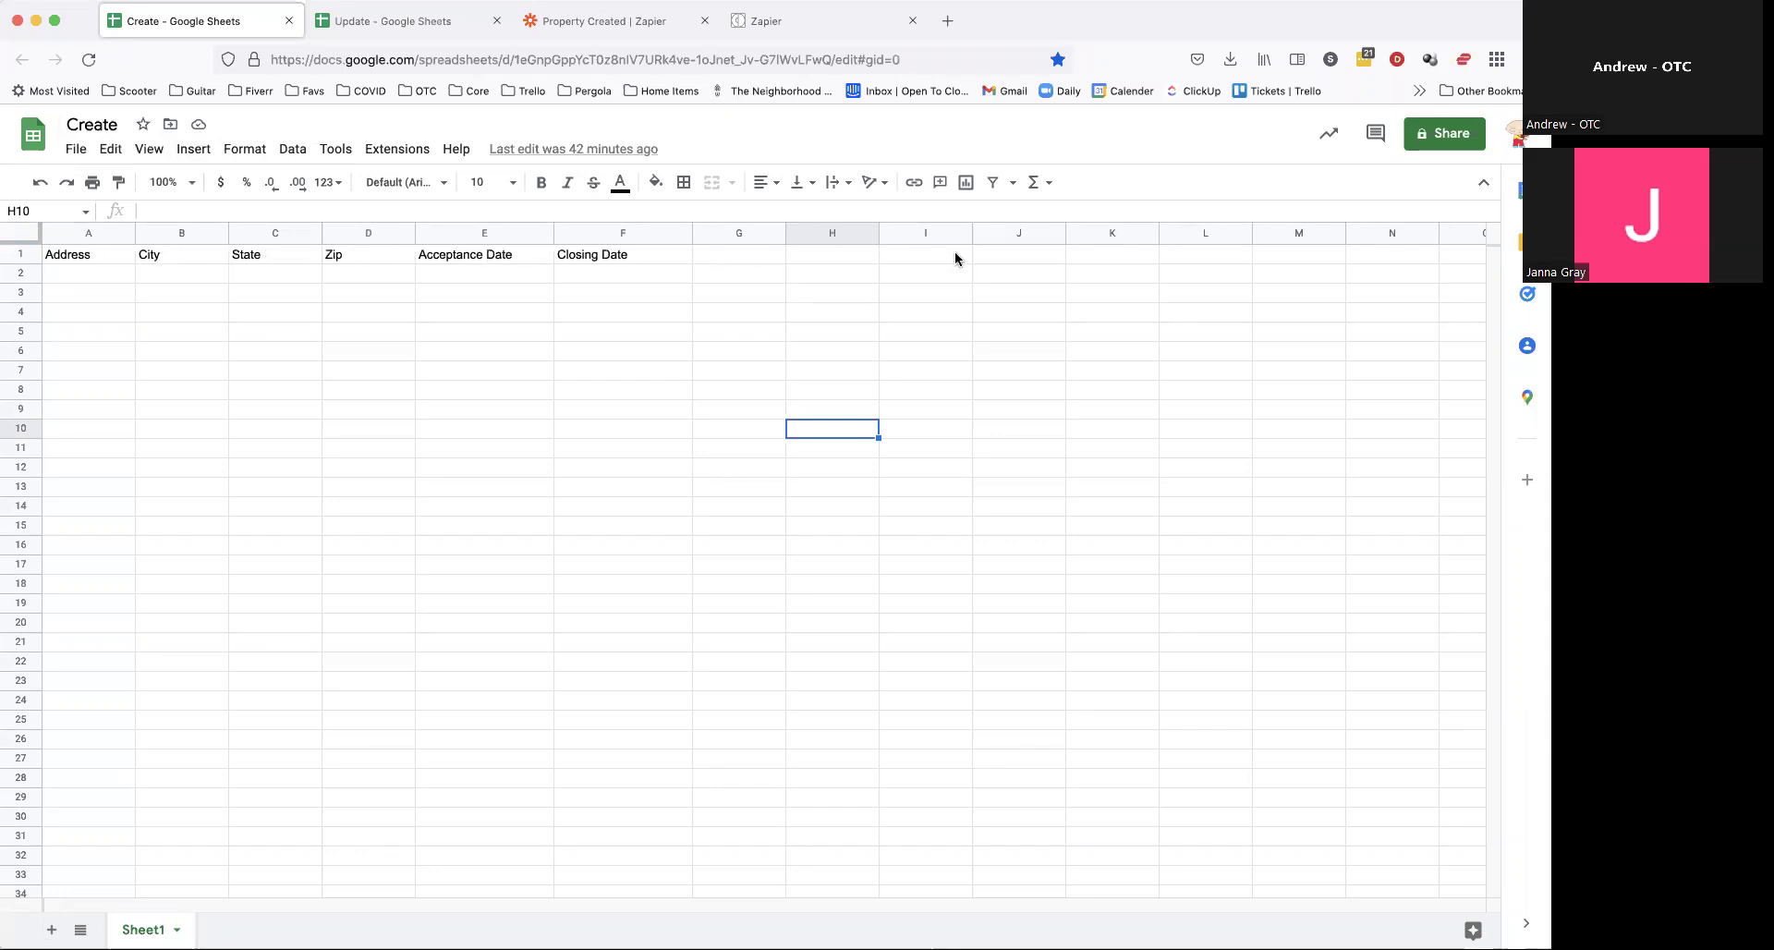
scroll(1018, 242, right, 10)
scroll(1020, 245, left, 10)
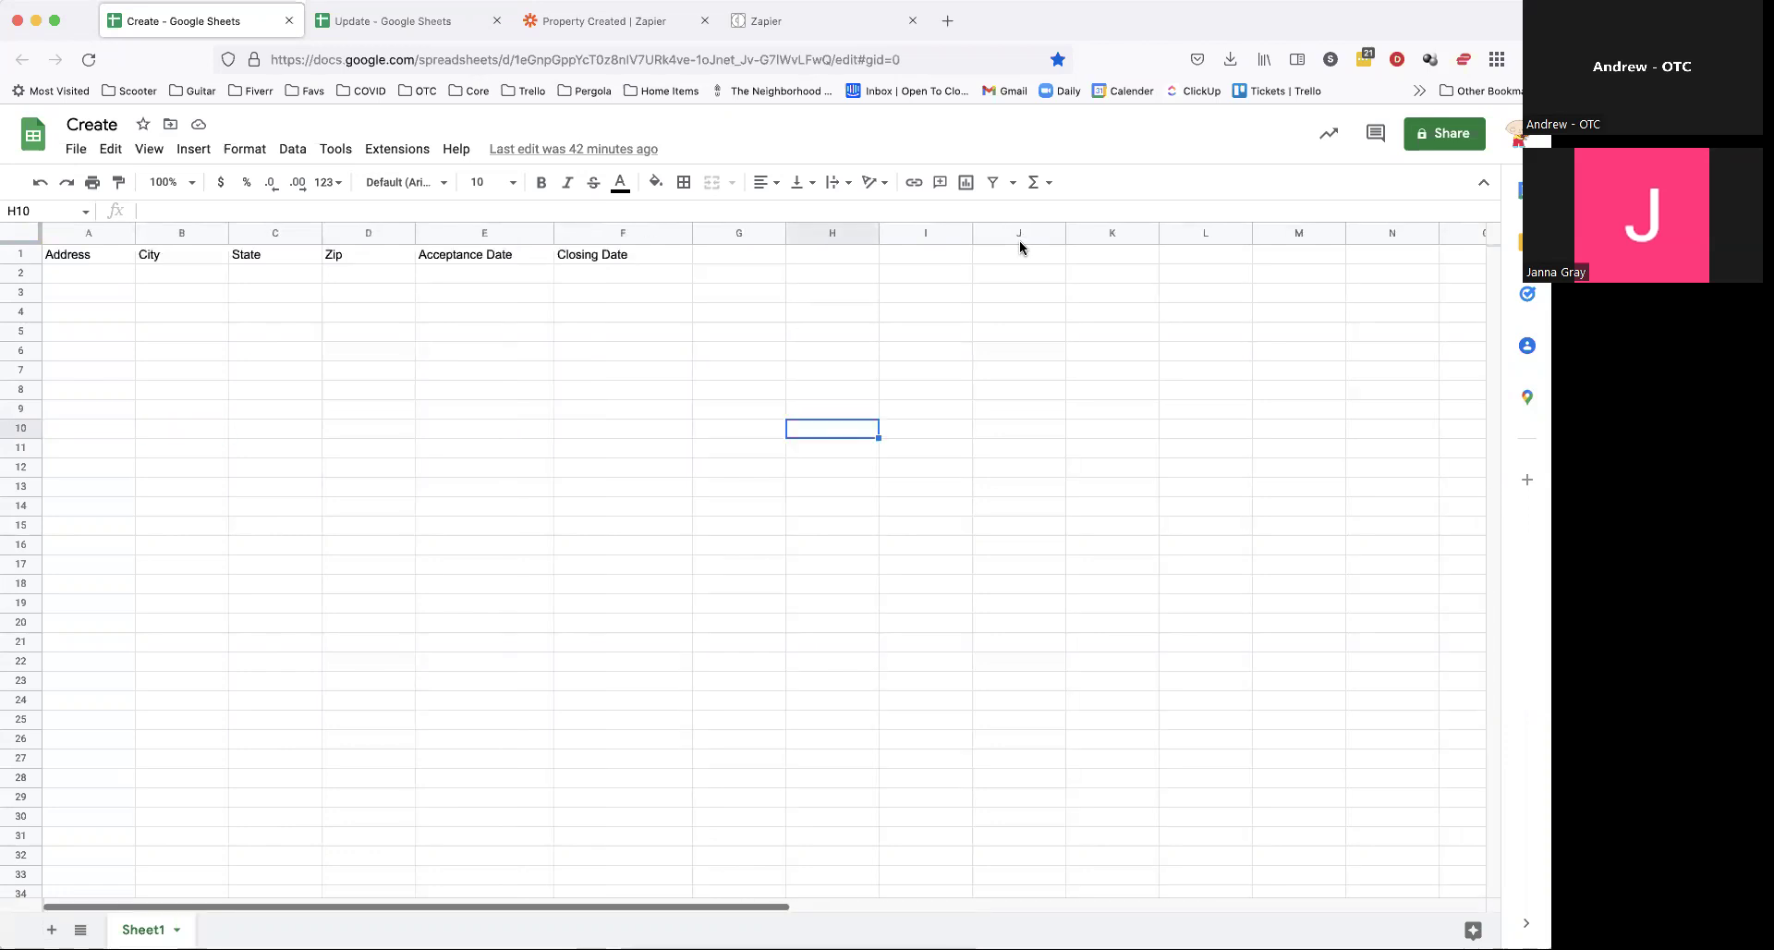
click(605, 21)
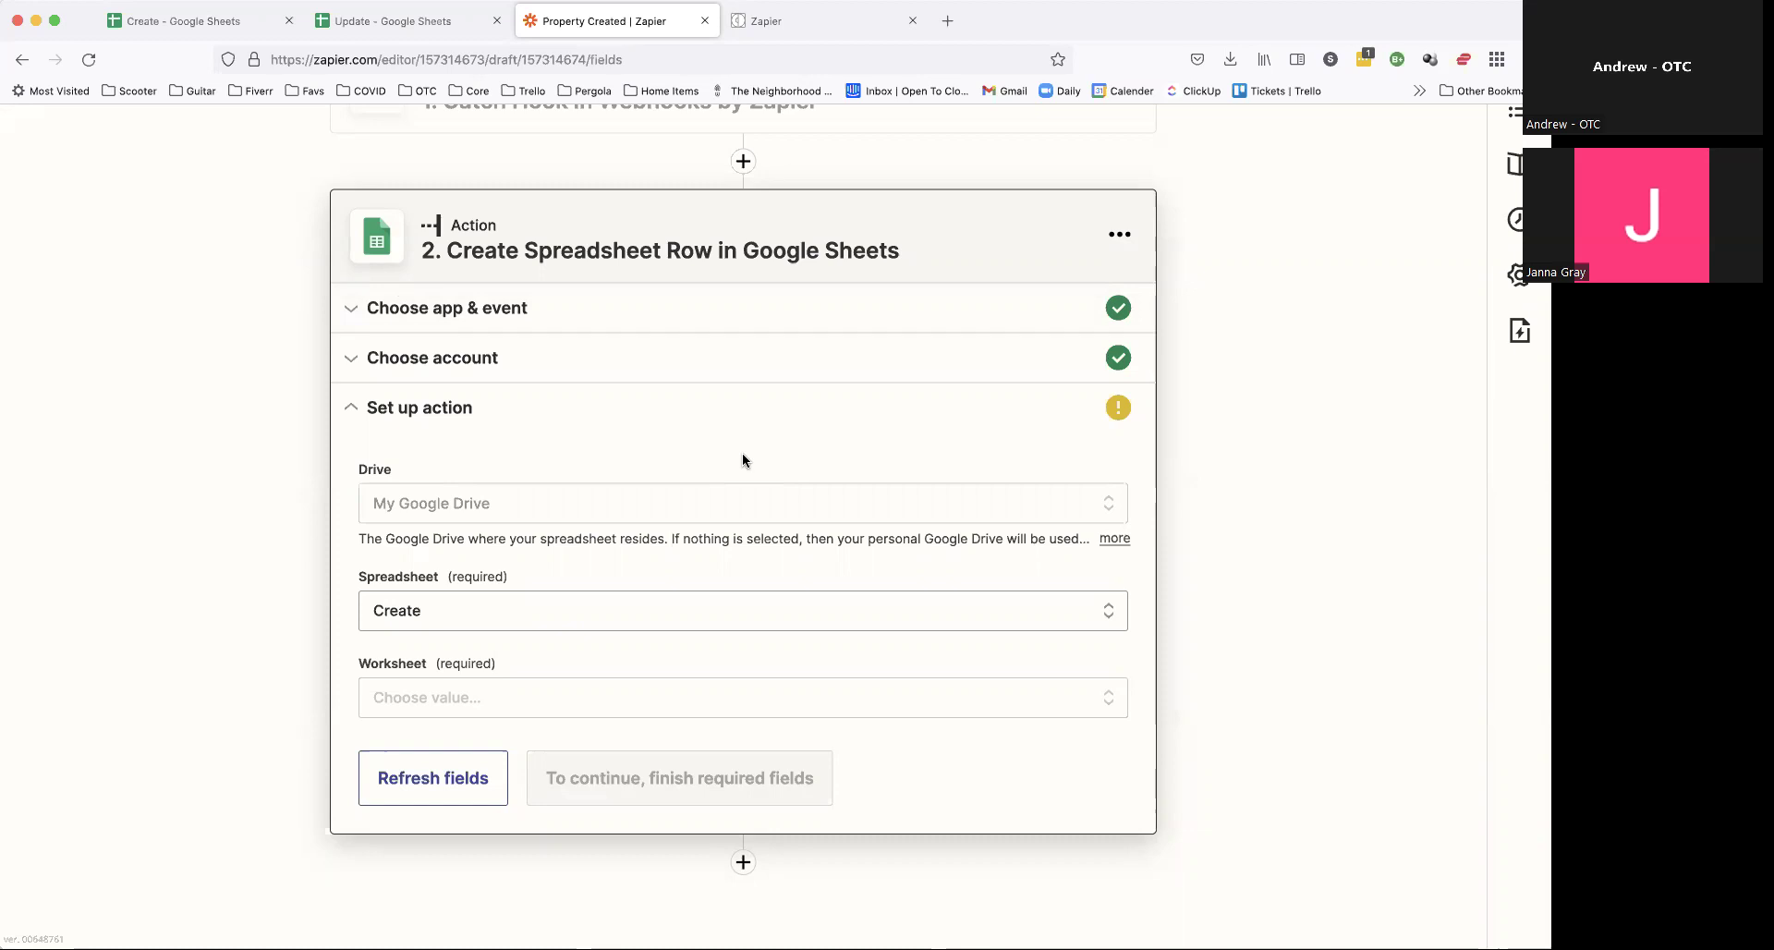
Step: Choose Sheet1 as the worksheet so the Address through Closing Date fields load
click(440, 696)
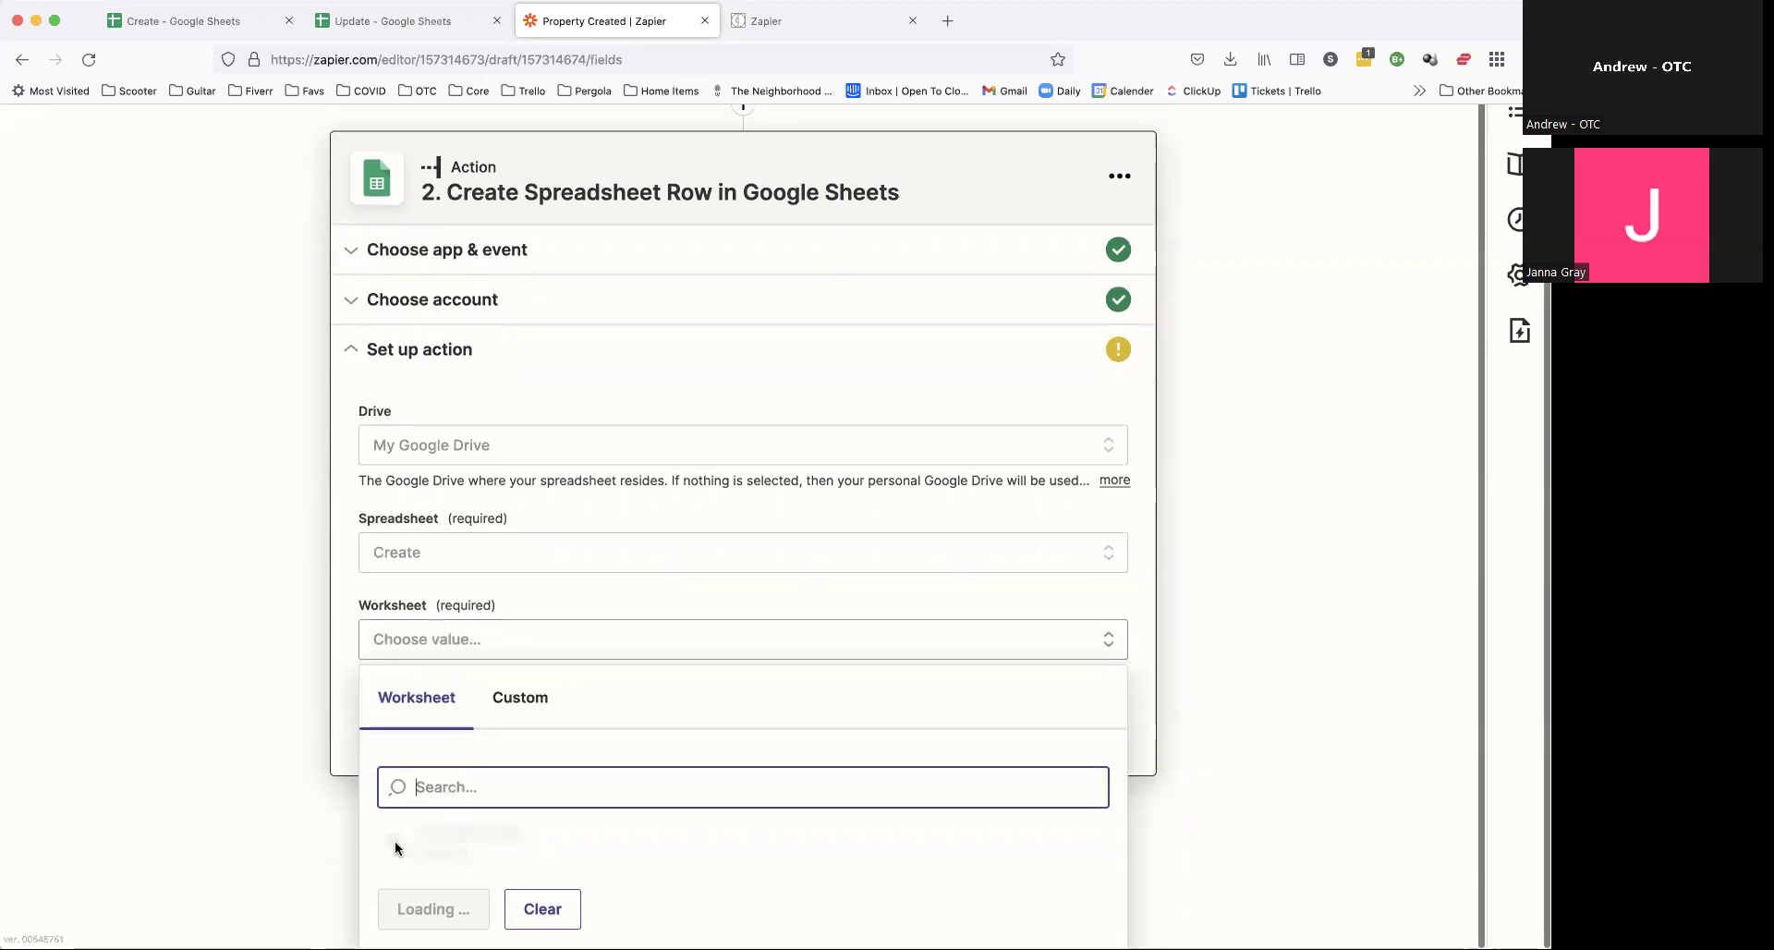
click(394, 842)
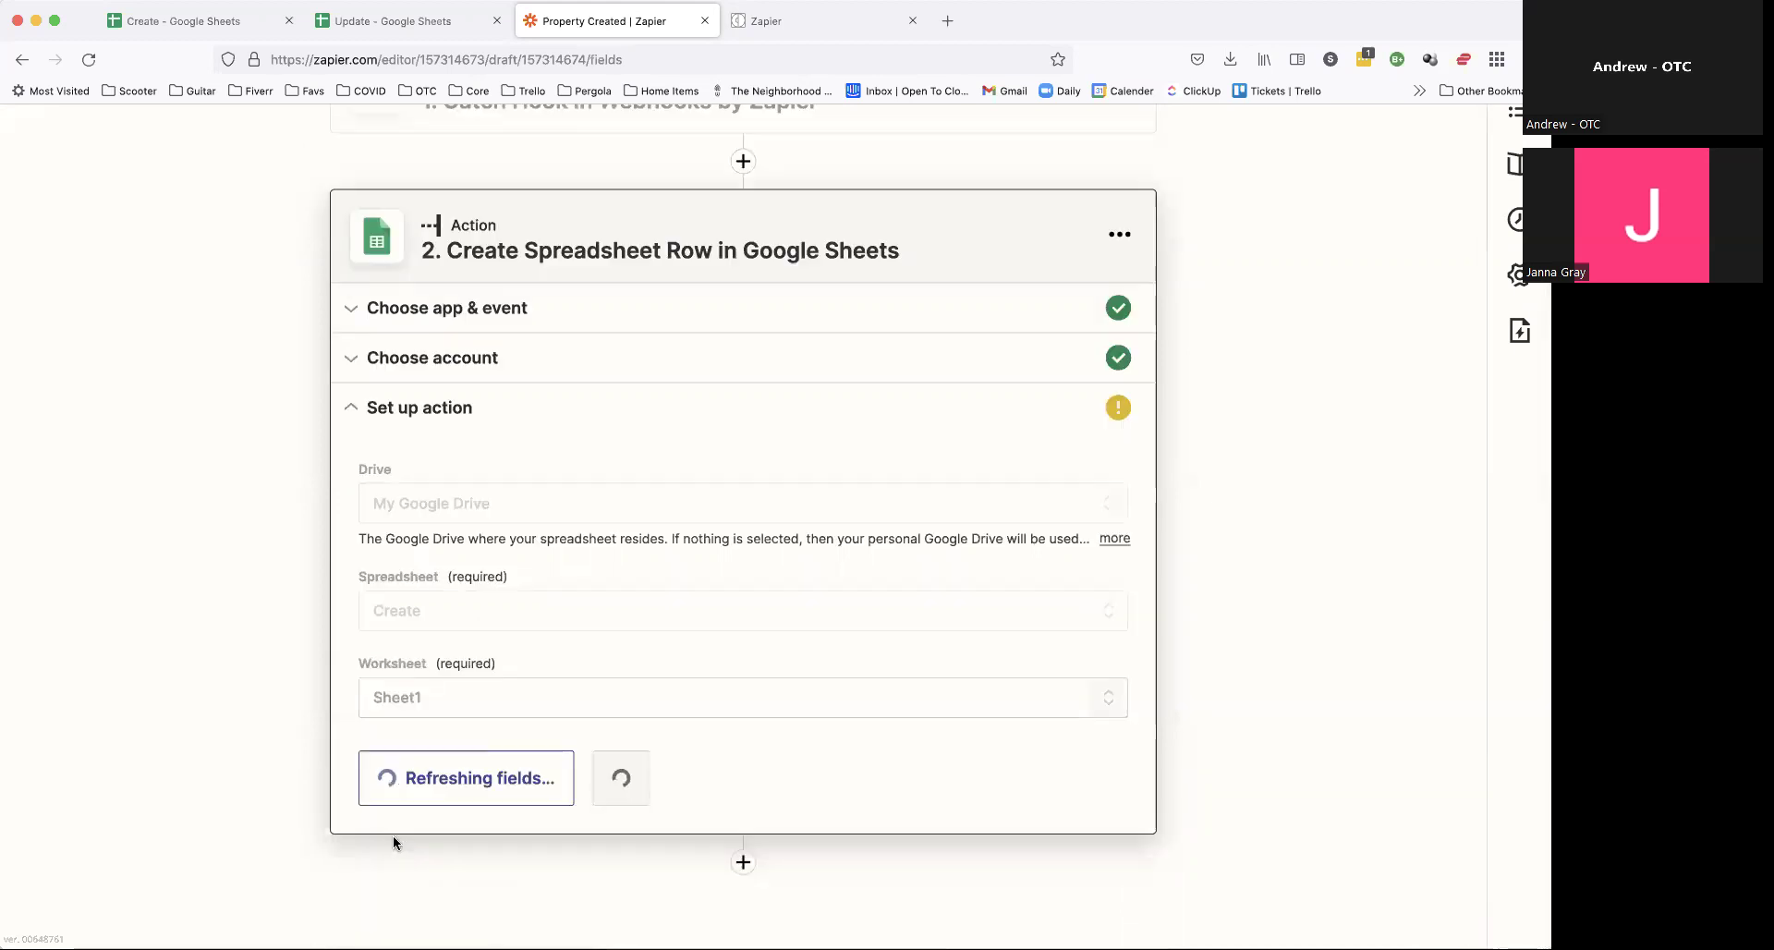
click(203, 20)
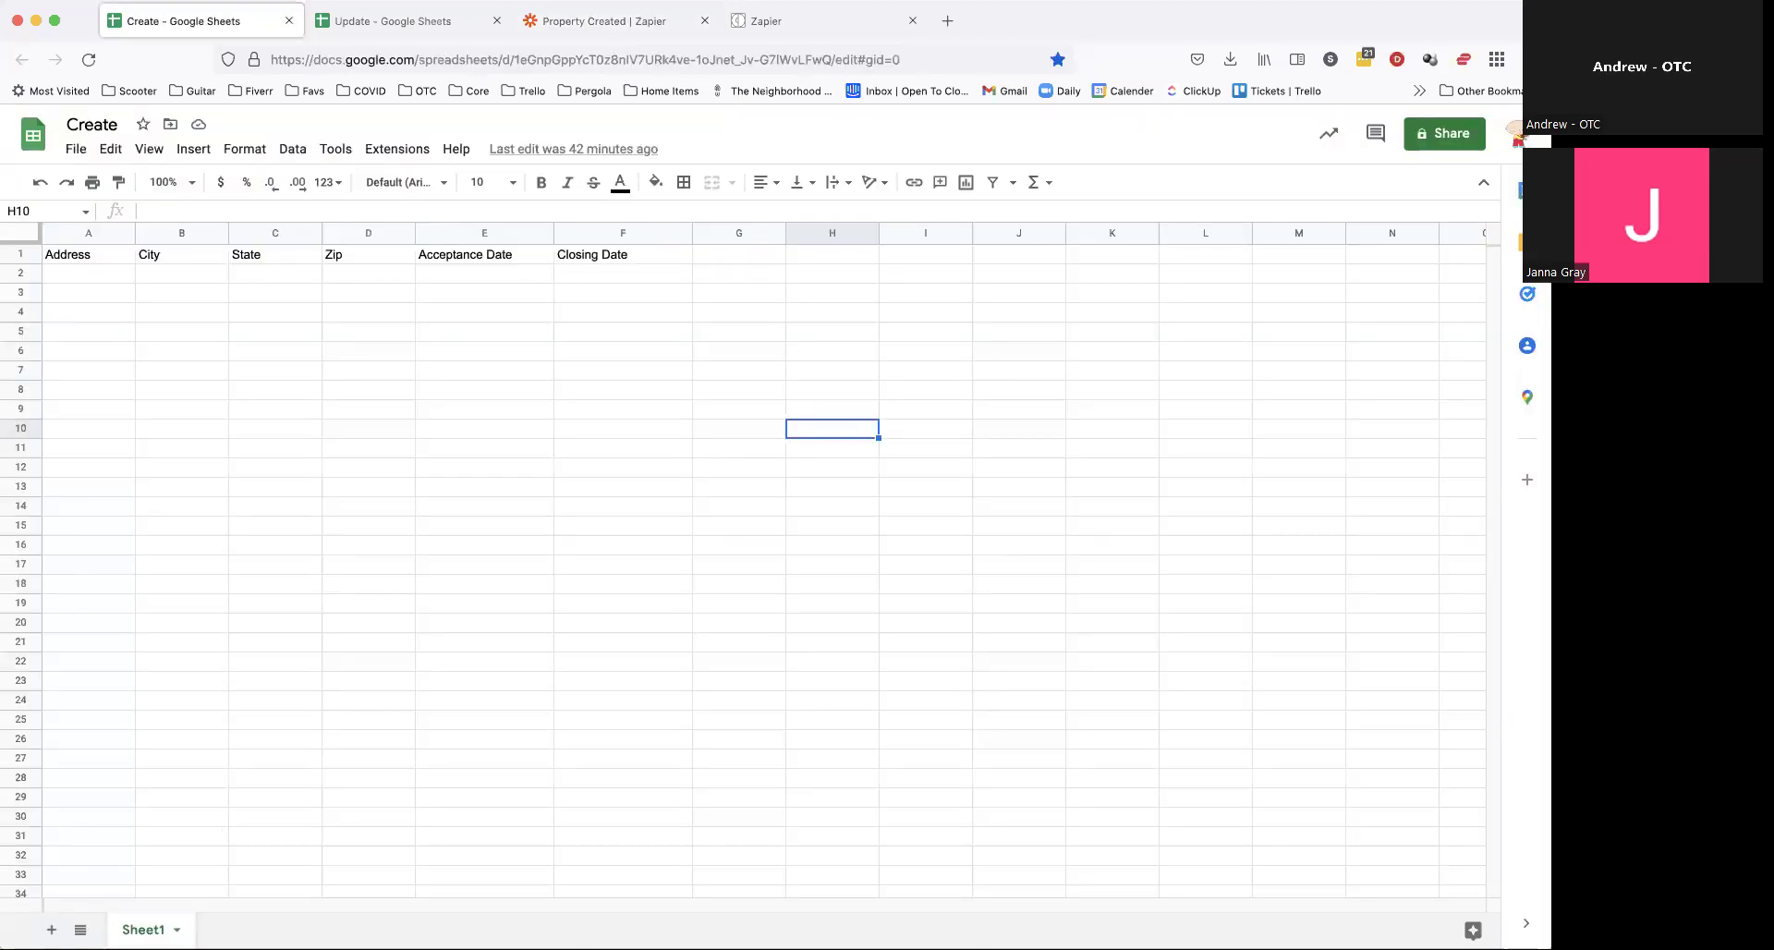
click(638, 23)
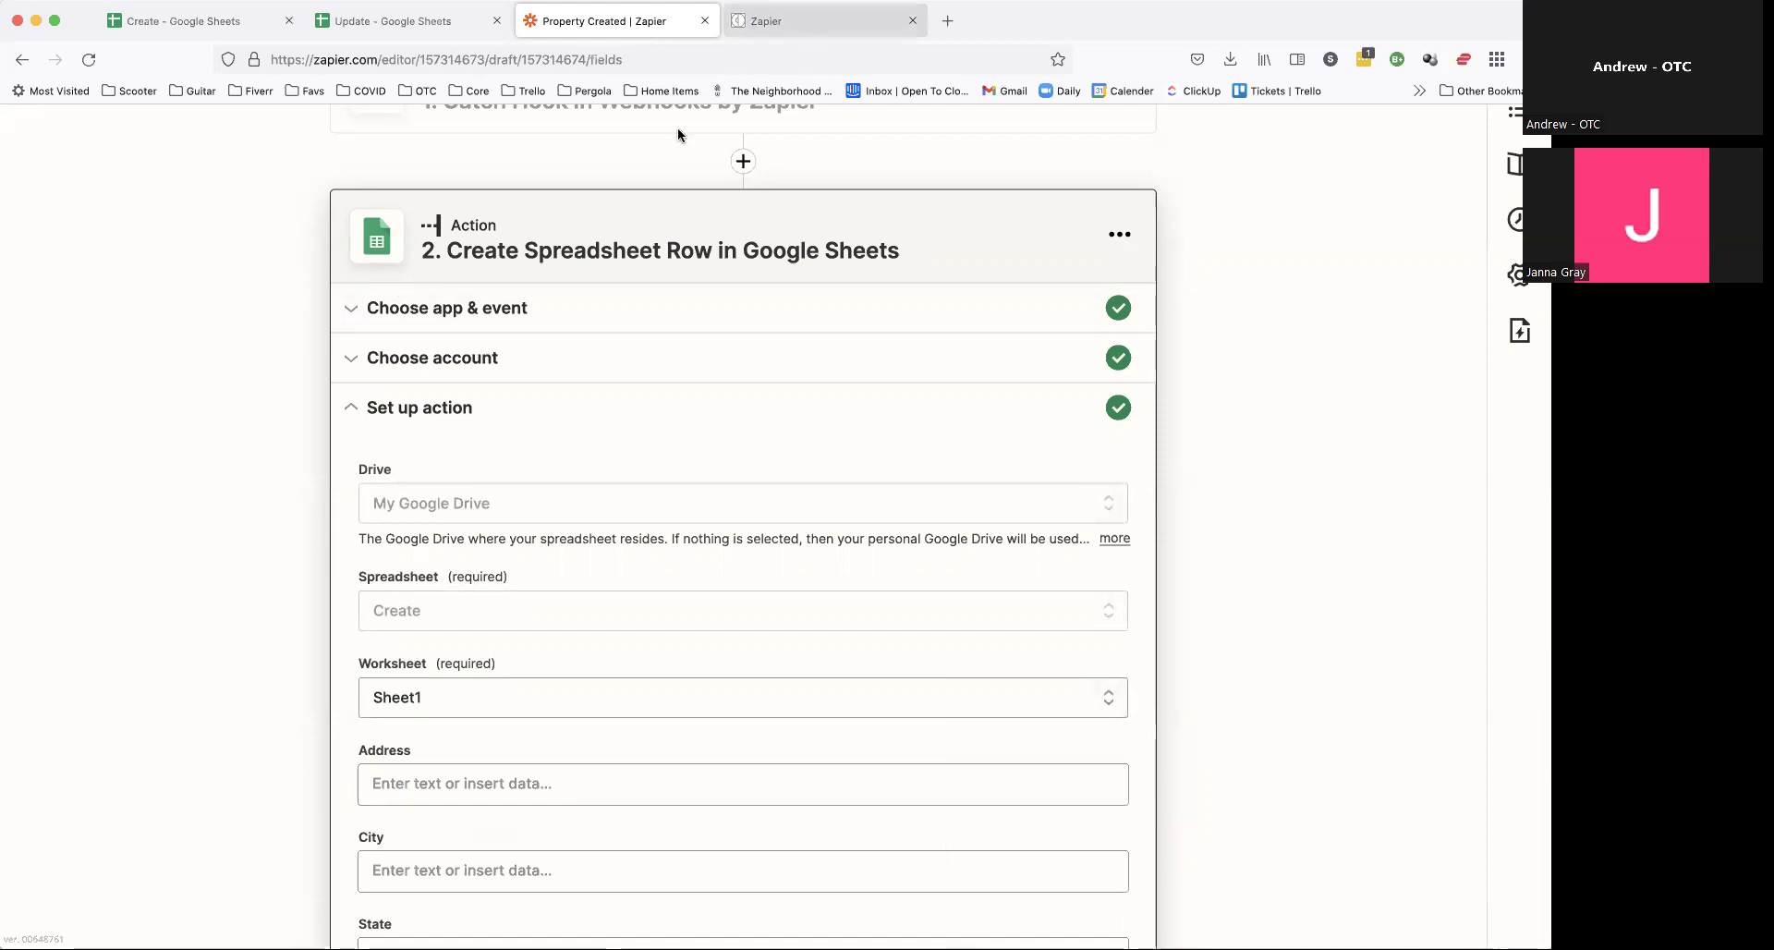
scroll(447, 467, down, 5)
scroll(447, 467, up, 1)
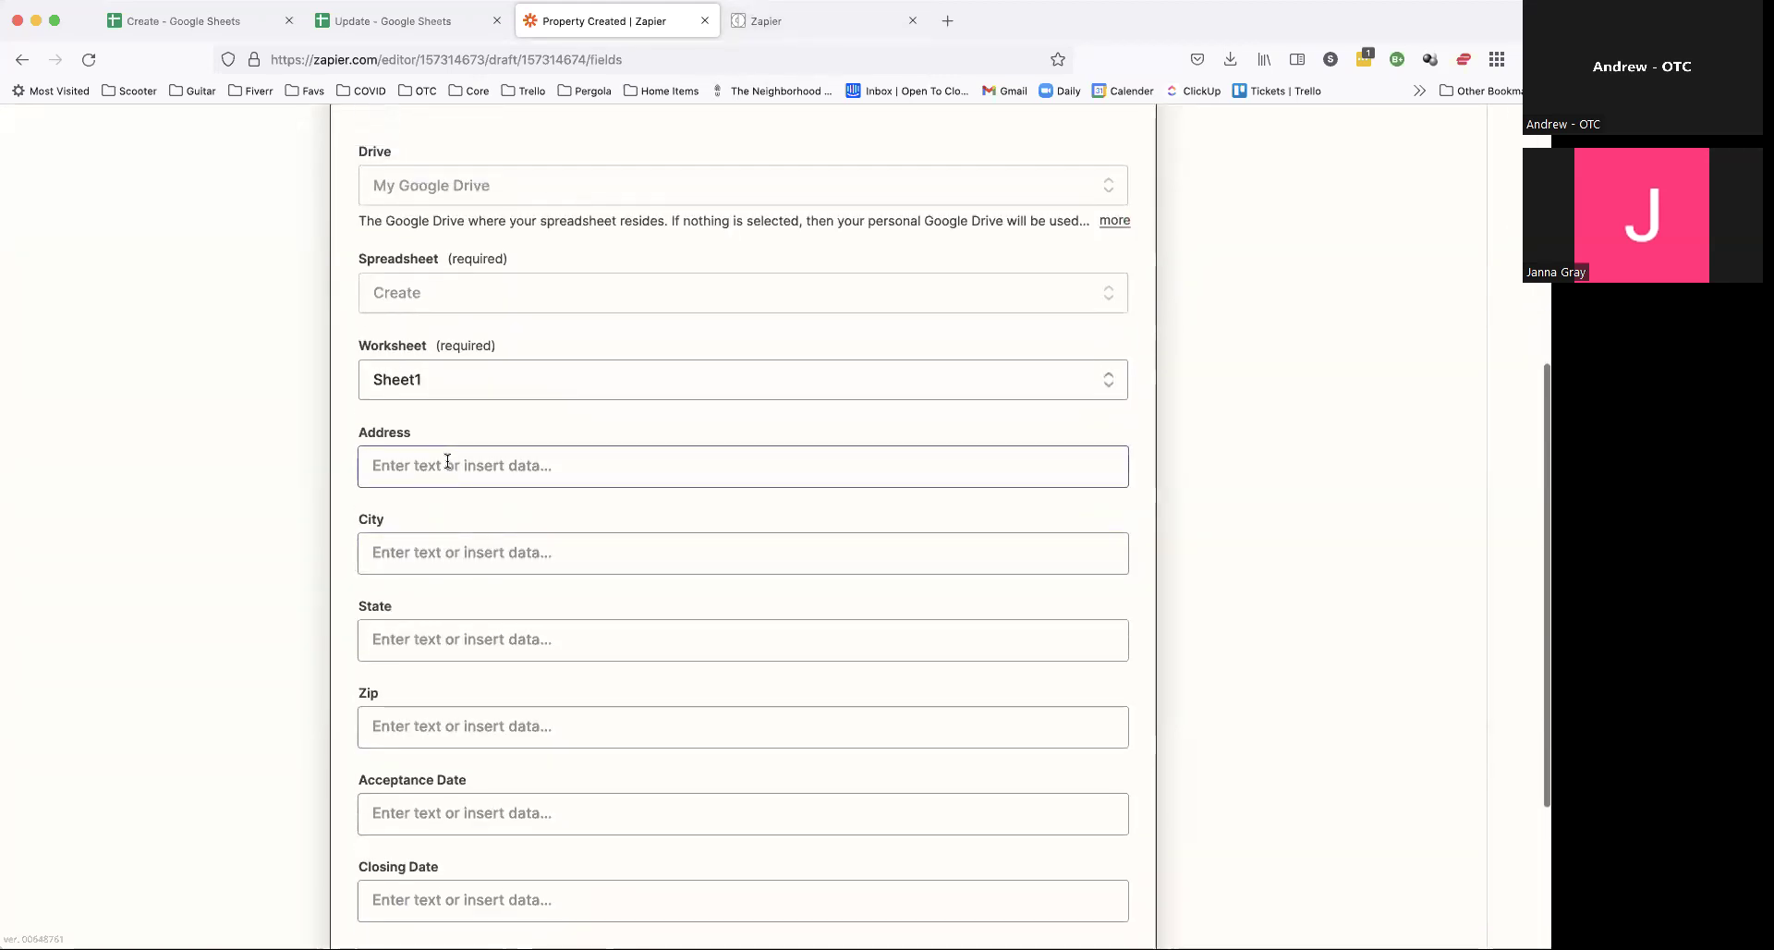
scroll(447, 461, up, 2)
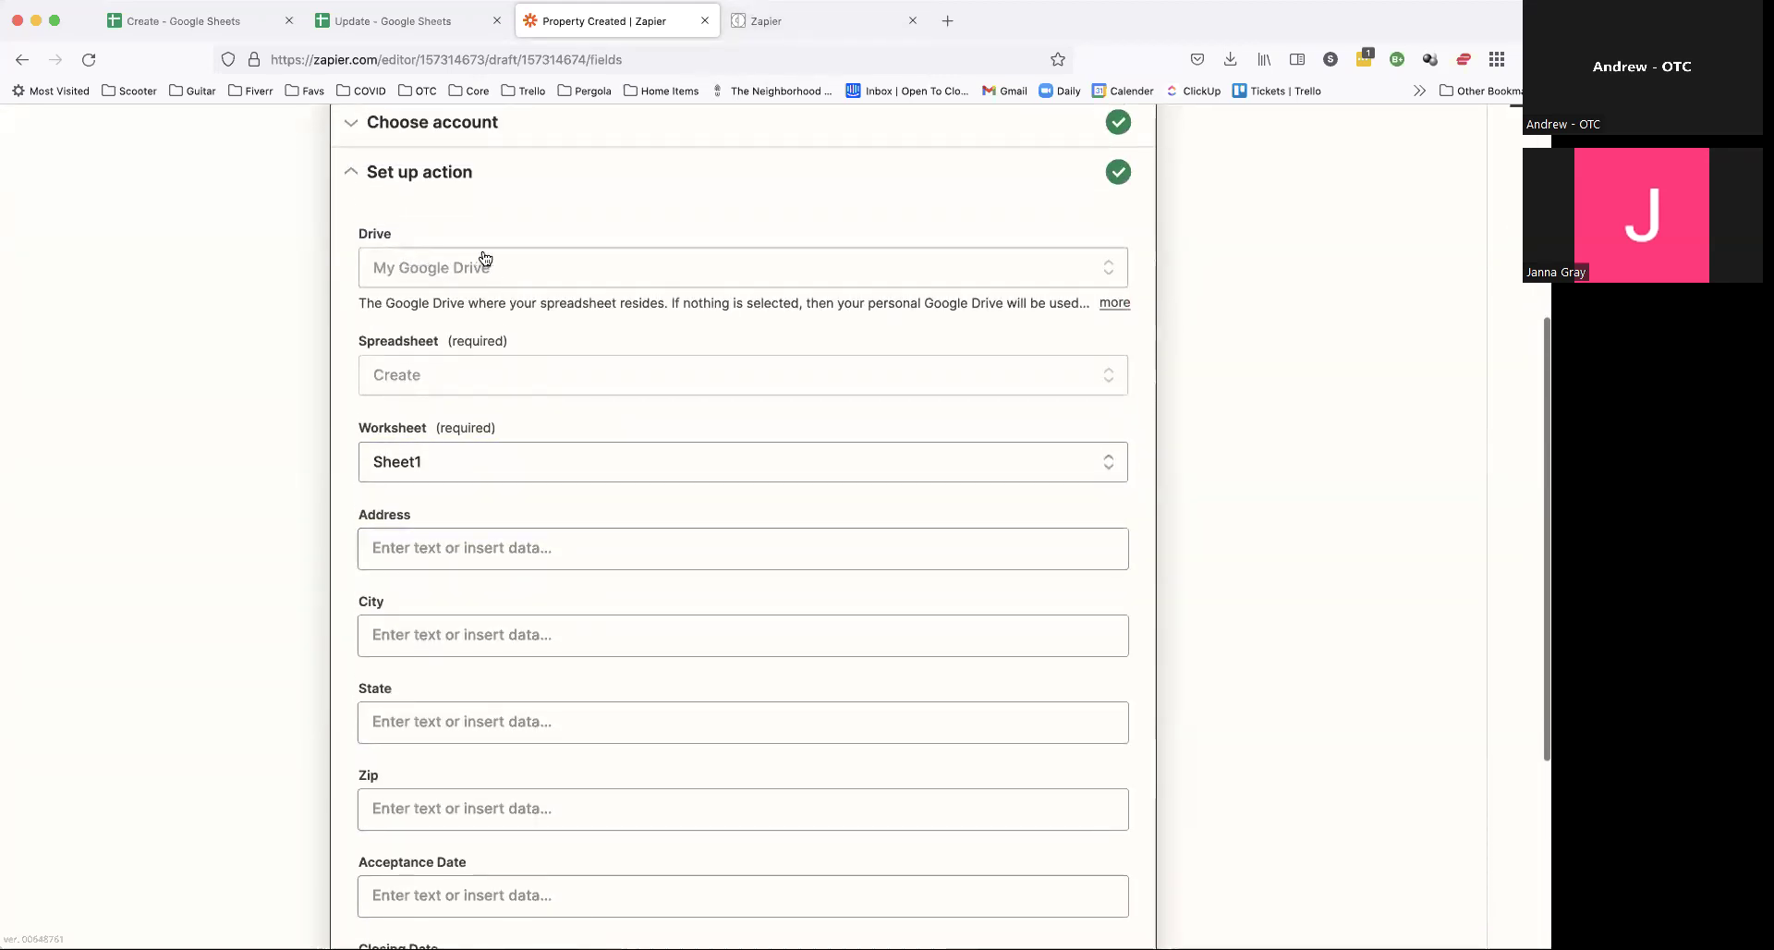
Step: Clear the test text from Address and map Property Address into it
click(440, 547)
scroll(440, 538, down, 3)
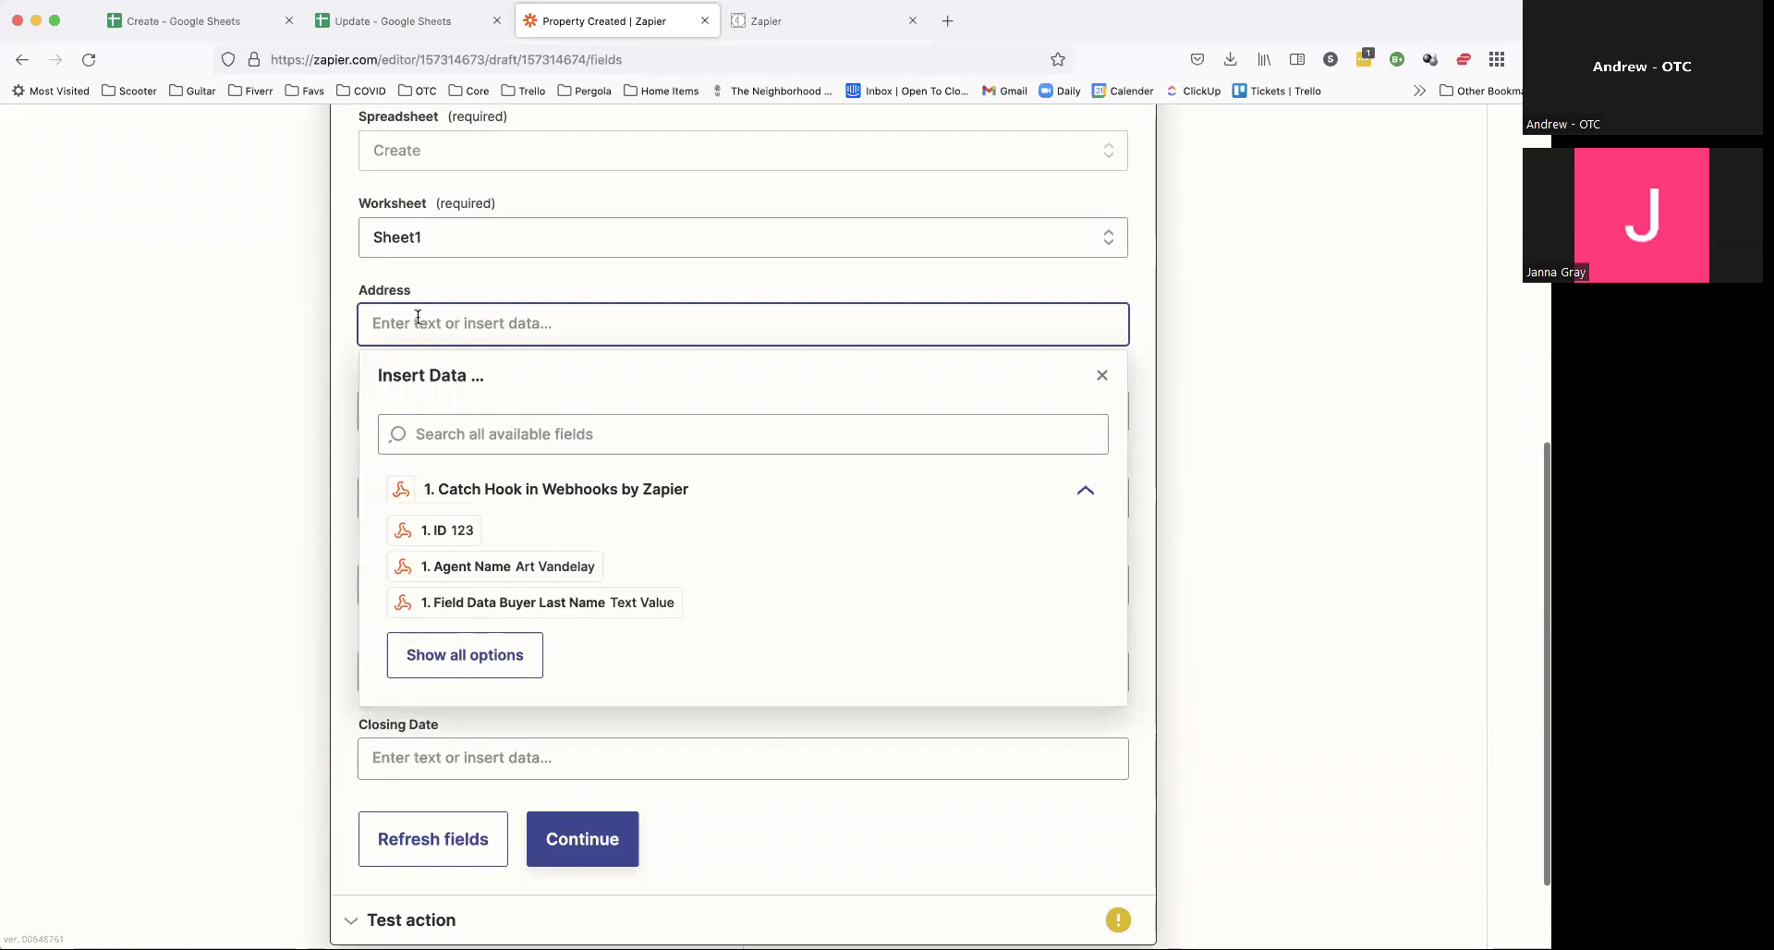
text(asdasdfasdf)
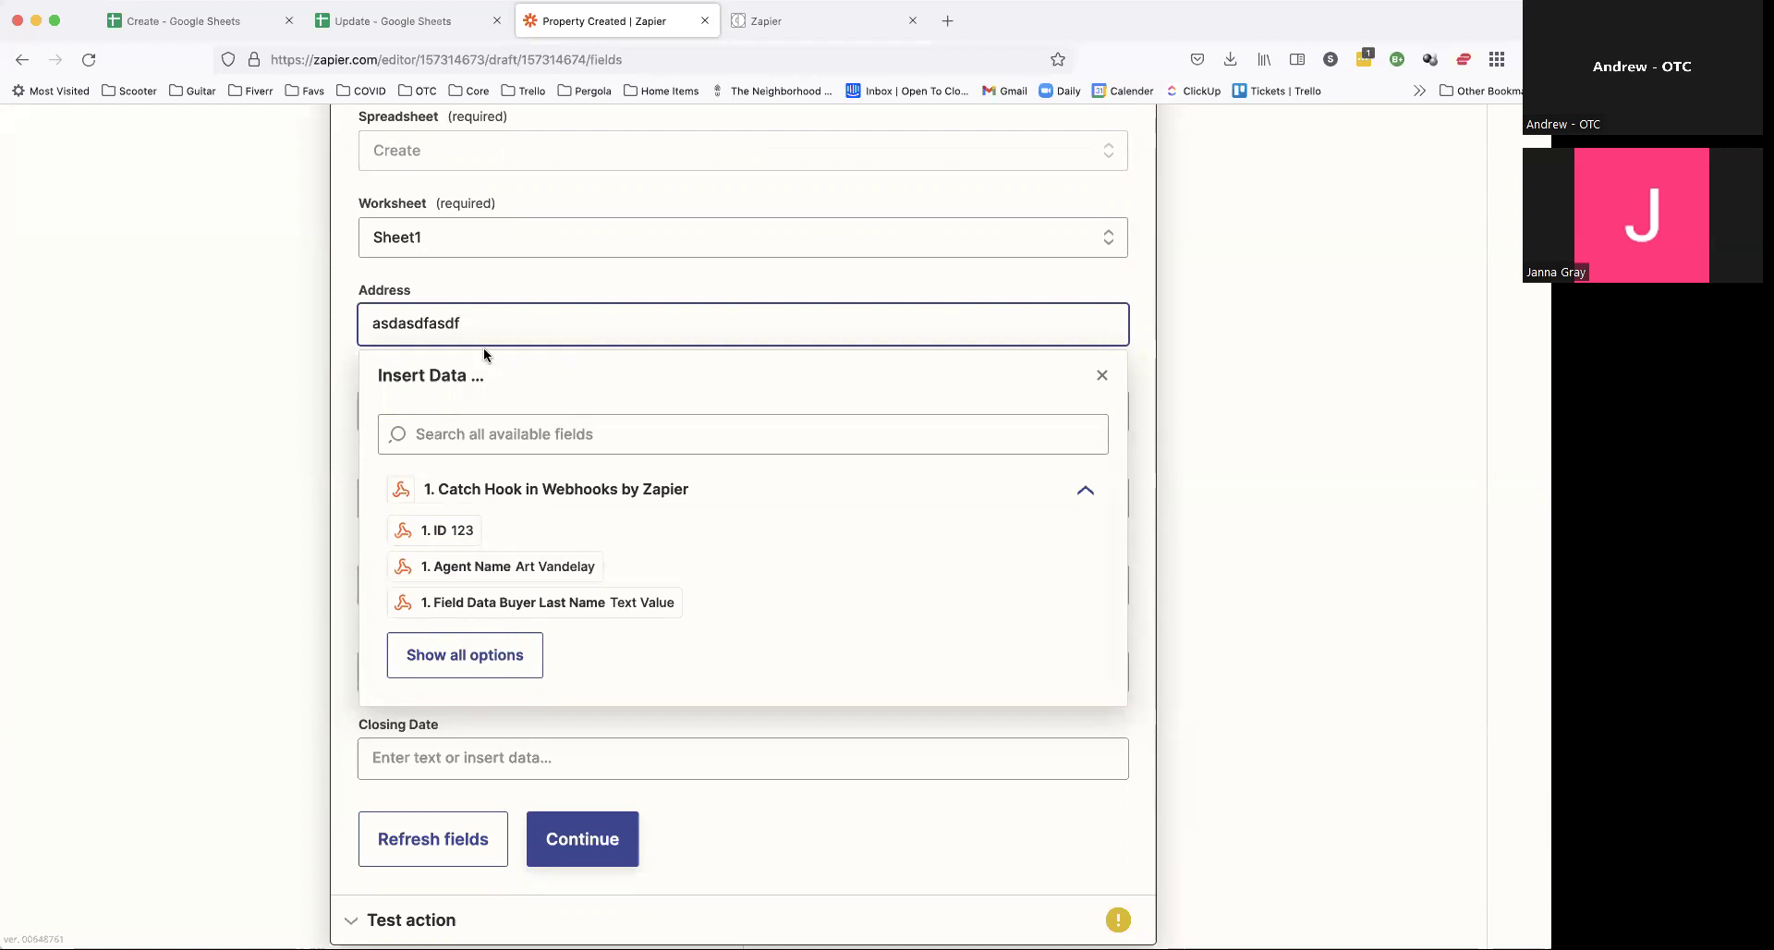
double_click(484, 322)
key(BackSpace)
click(463, 434)
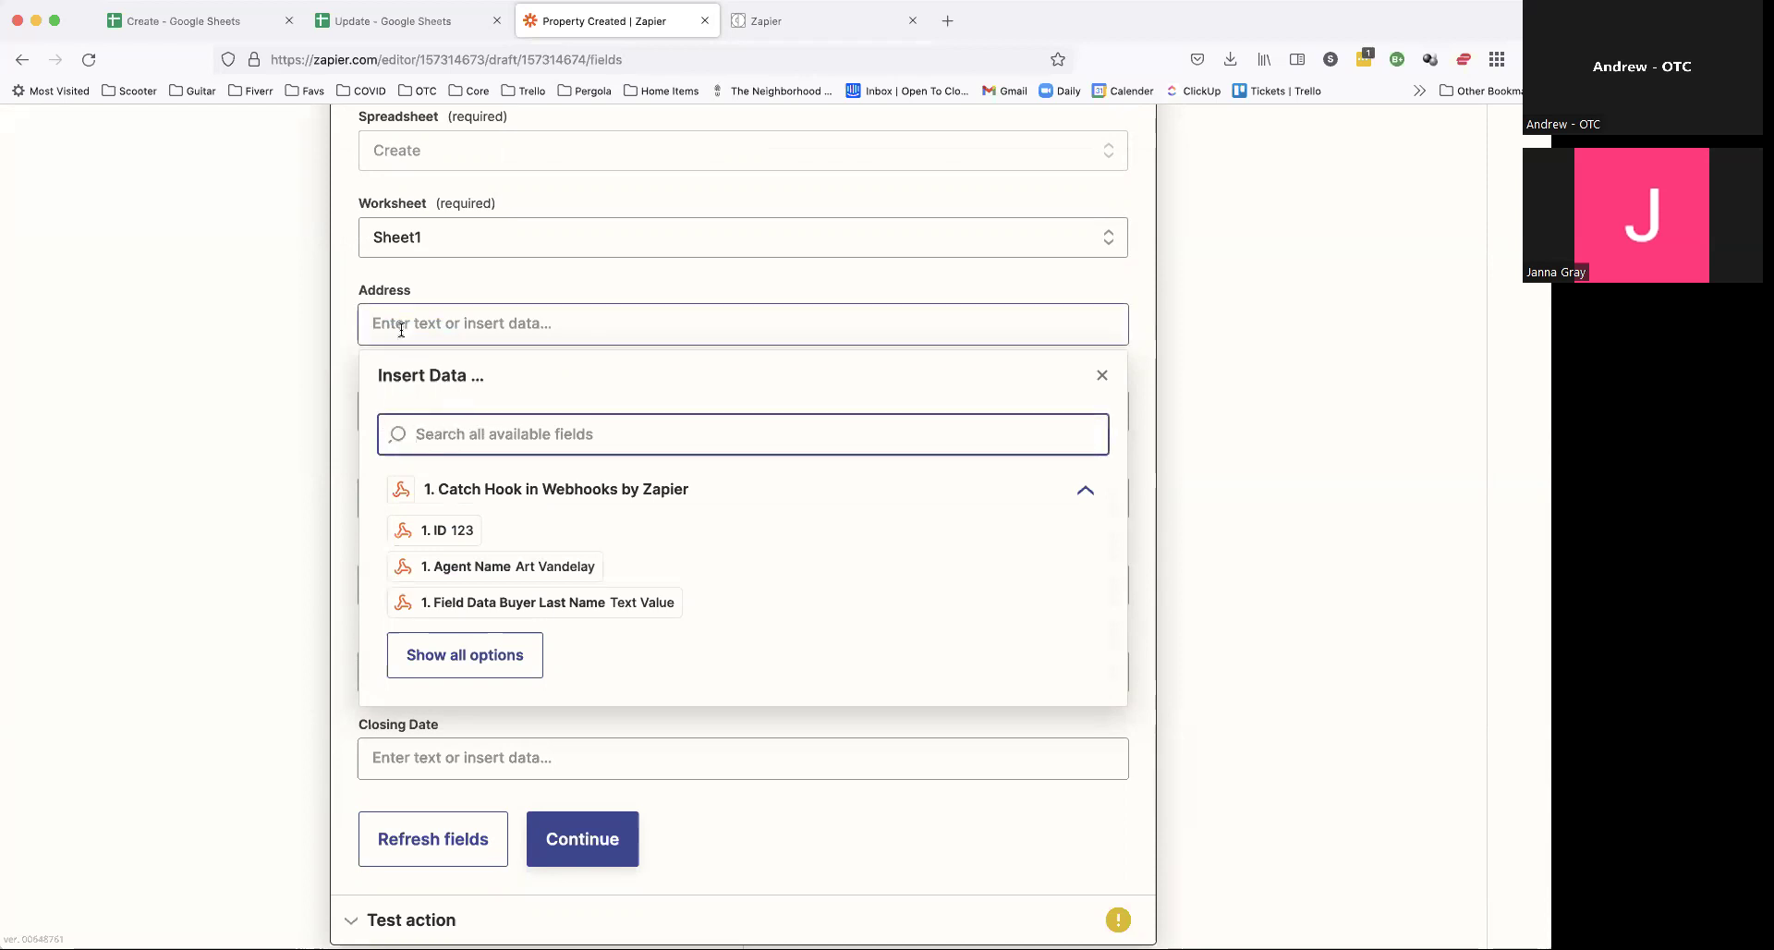
text(address)
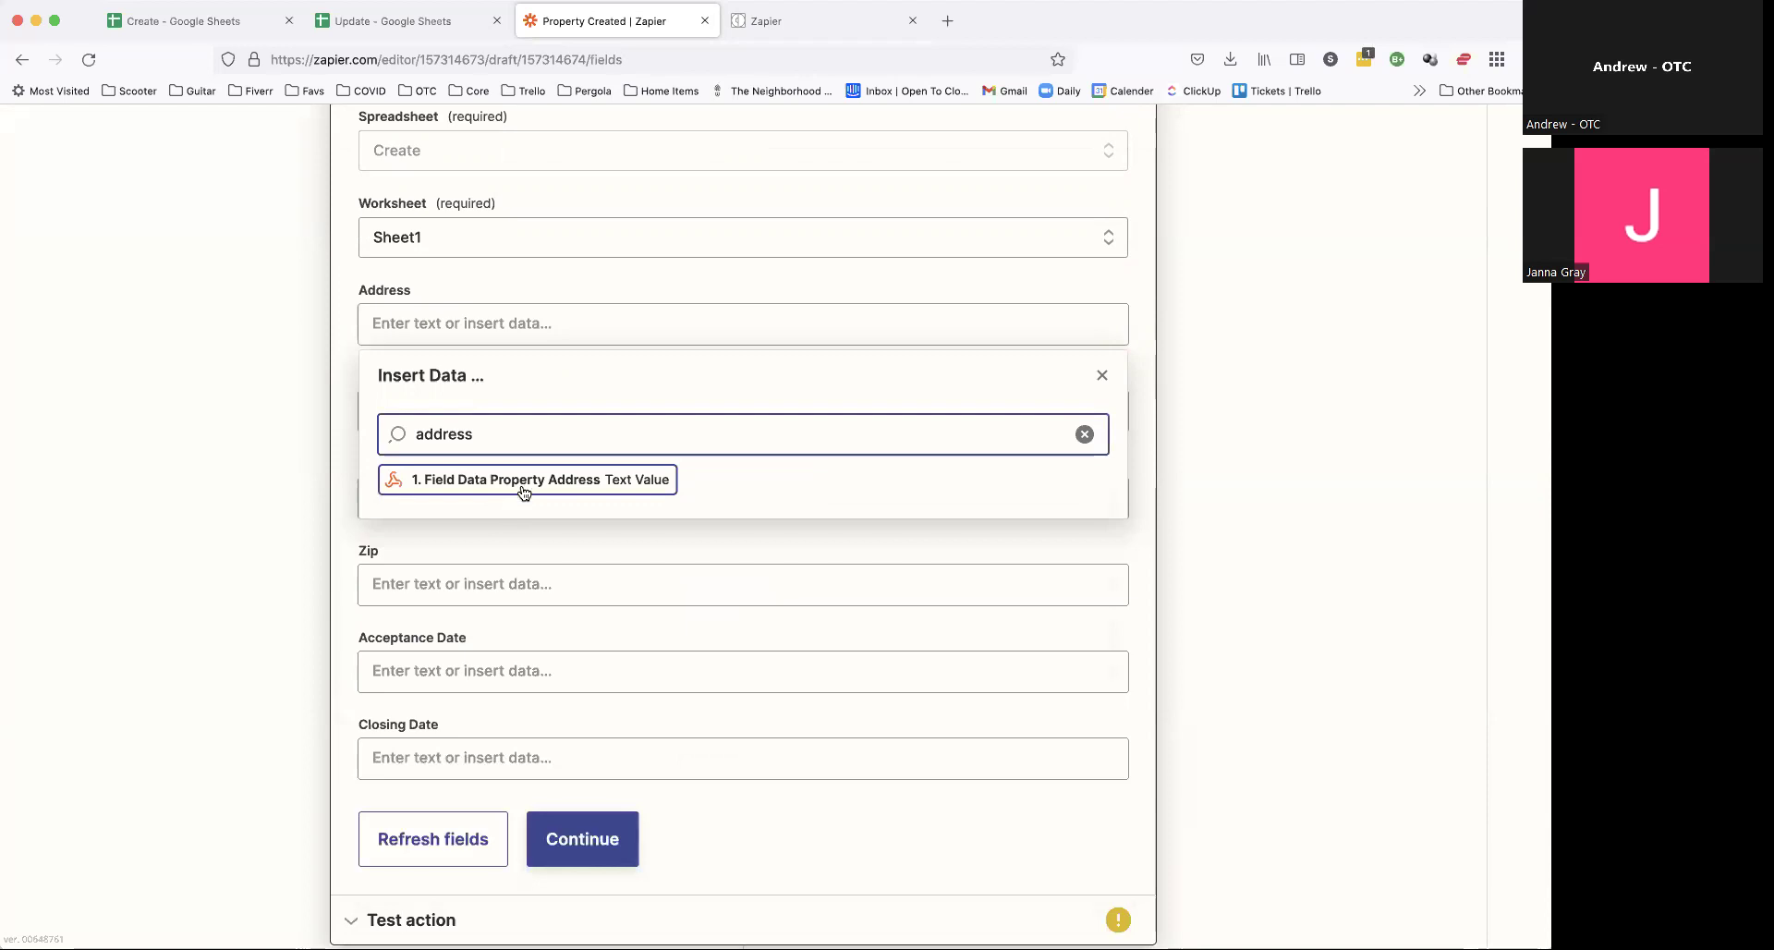
click(533, 482)
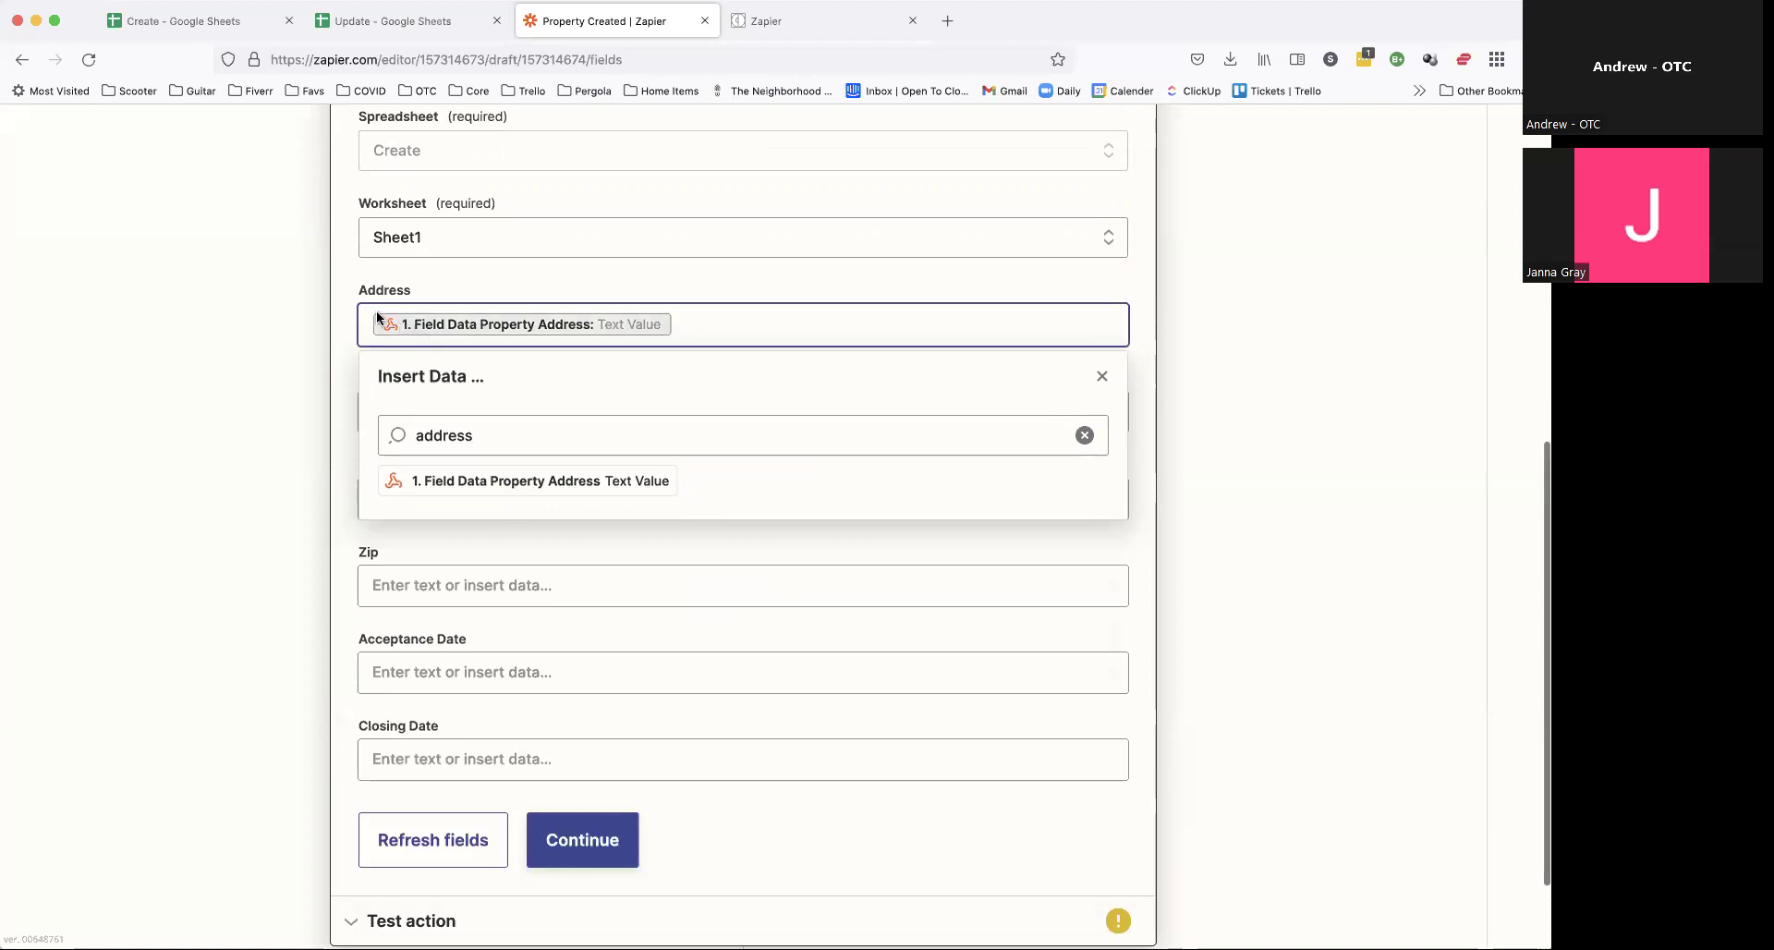
Step: Remove the leftover test text so Address holds only Property Address
text(sdfssdf)
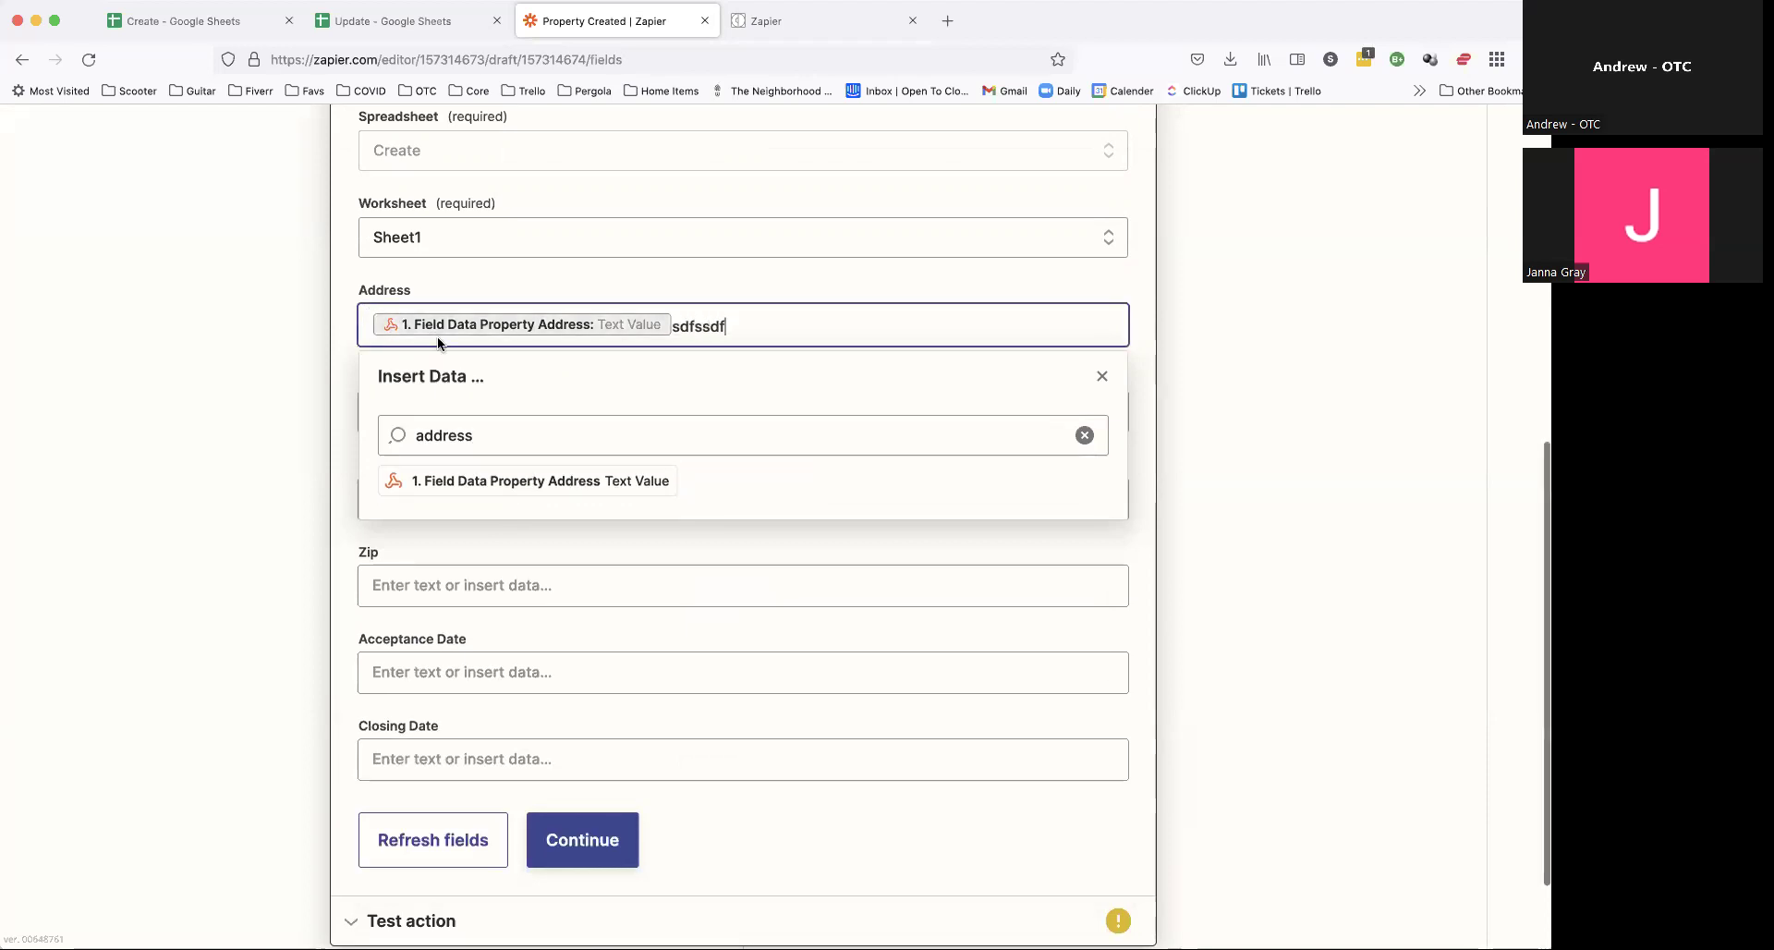
click(691, 325)
double_click(690, 325)
key(super+x)
key(super+Left)
key(super+v)
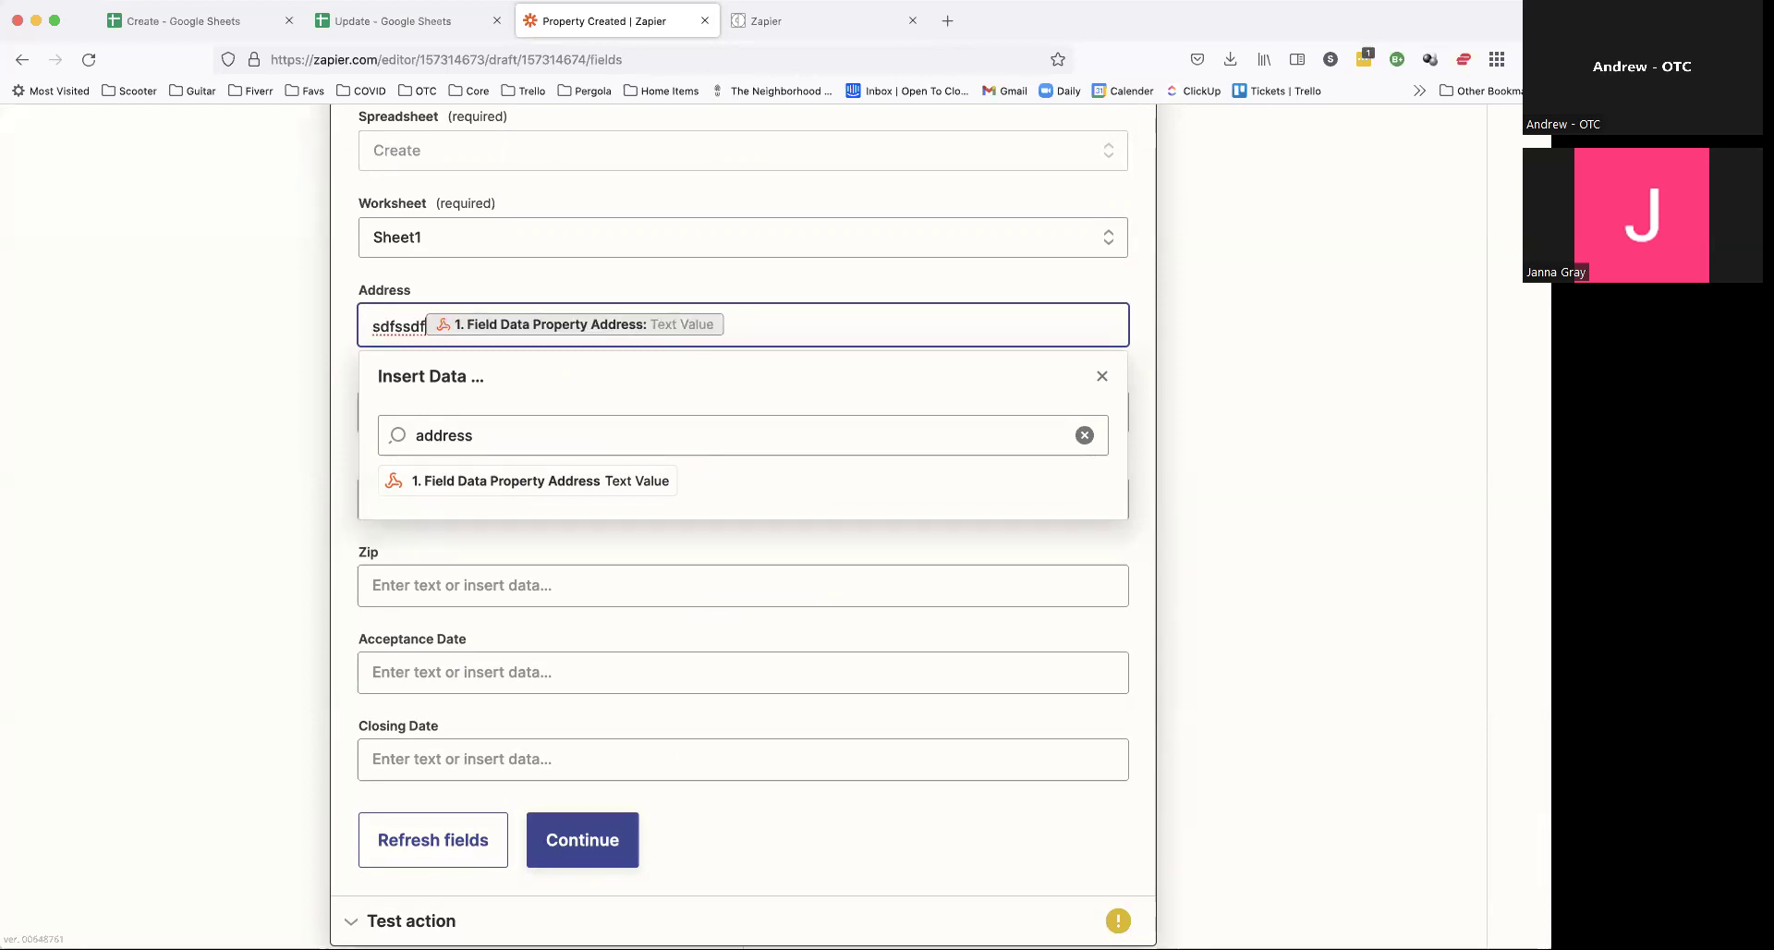
key(shift+super+Left)
key(BackSpace)
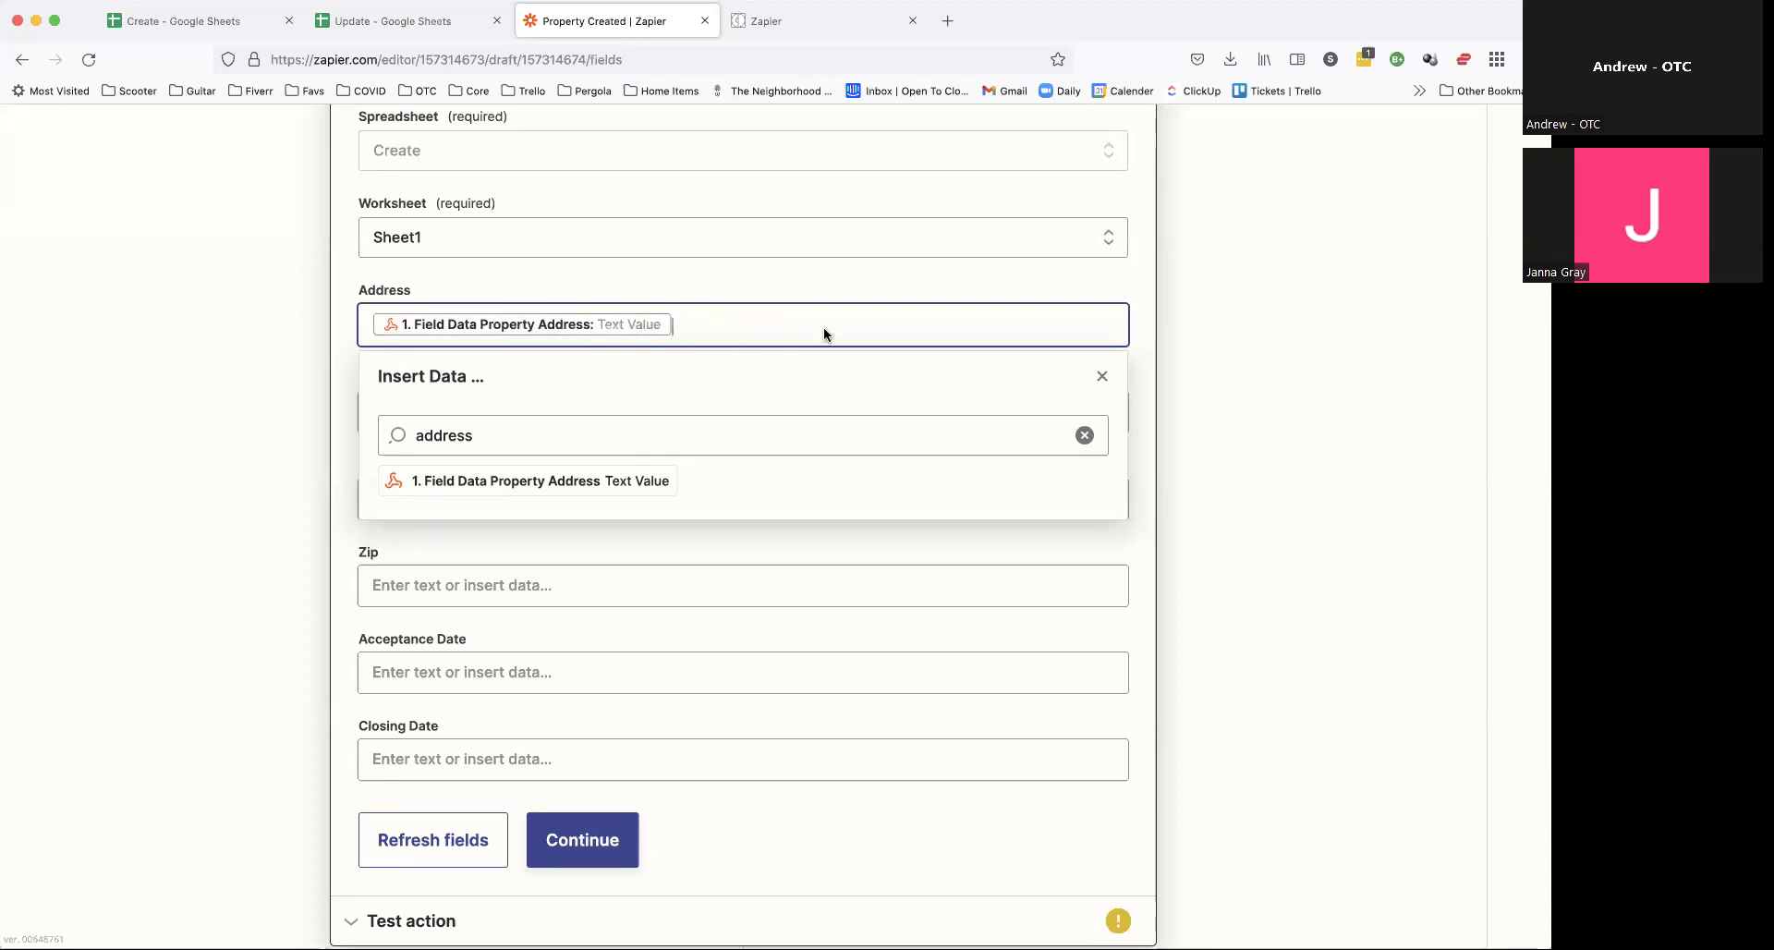
click(1101, 377)
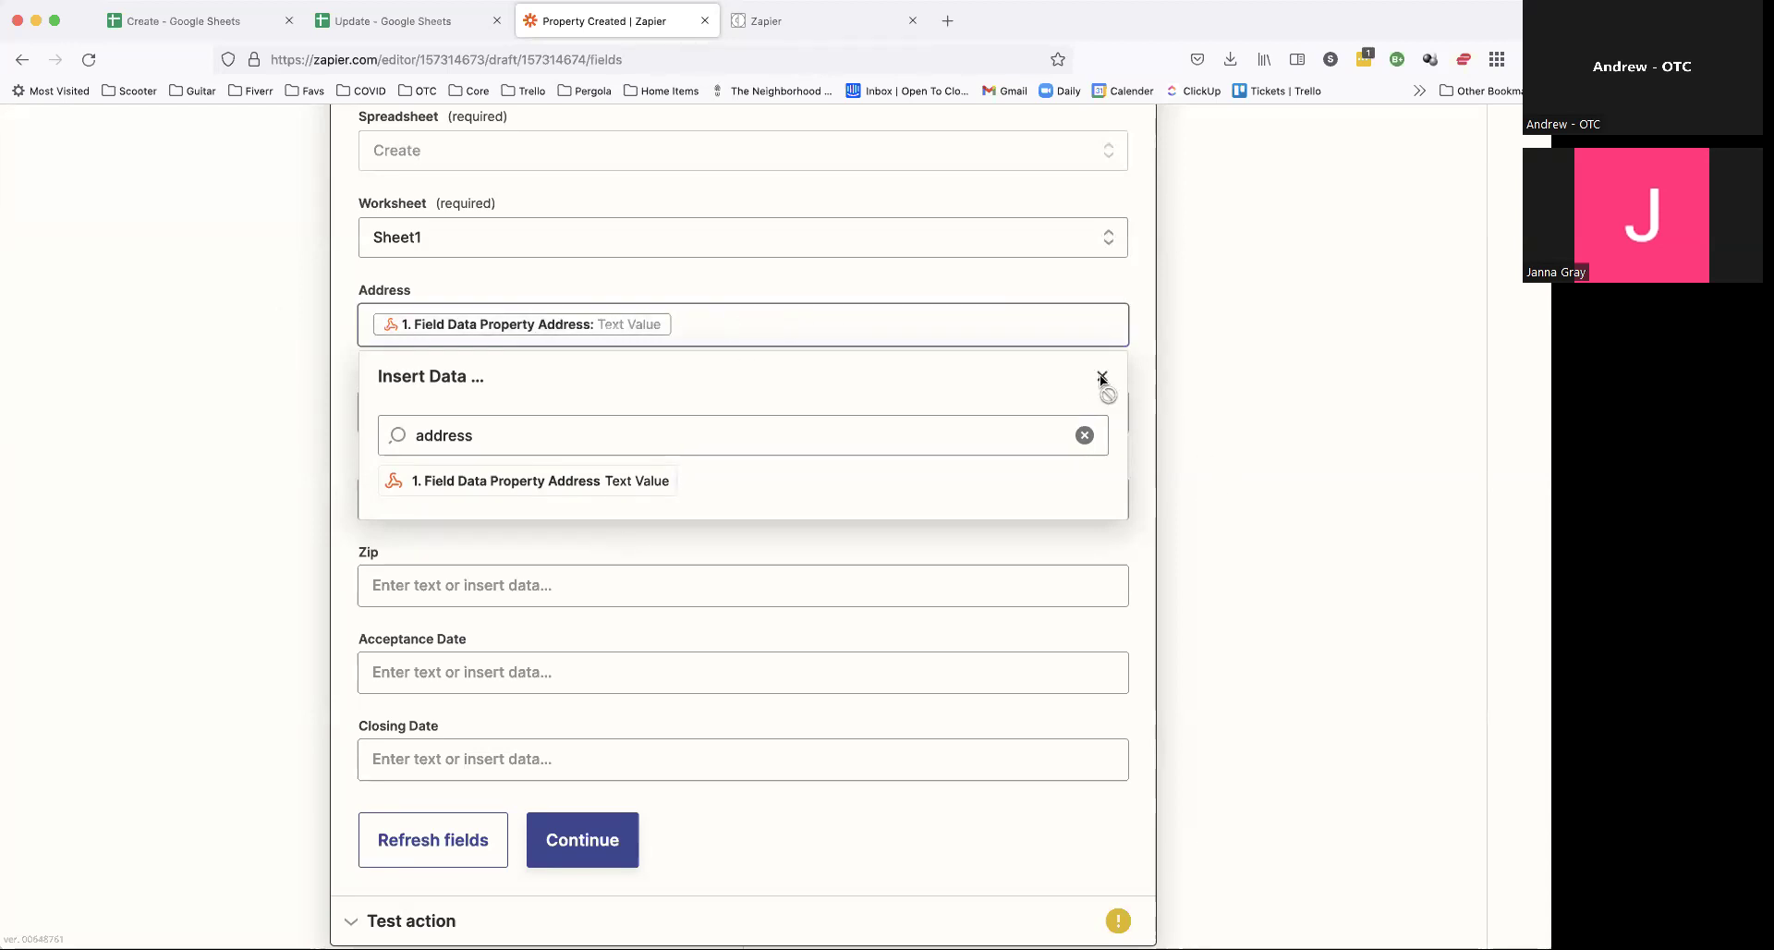
Step: Map Property City, Property State and Property Zip into the City, State and Zip columns
click(844, 409)
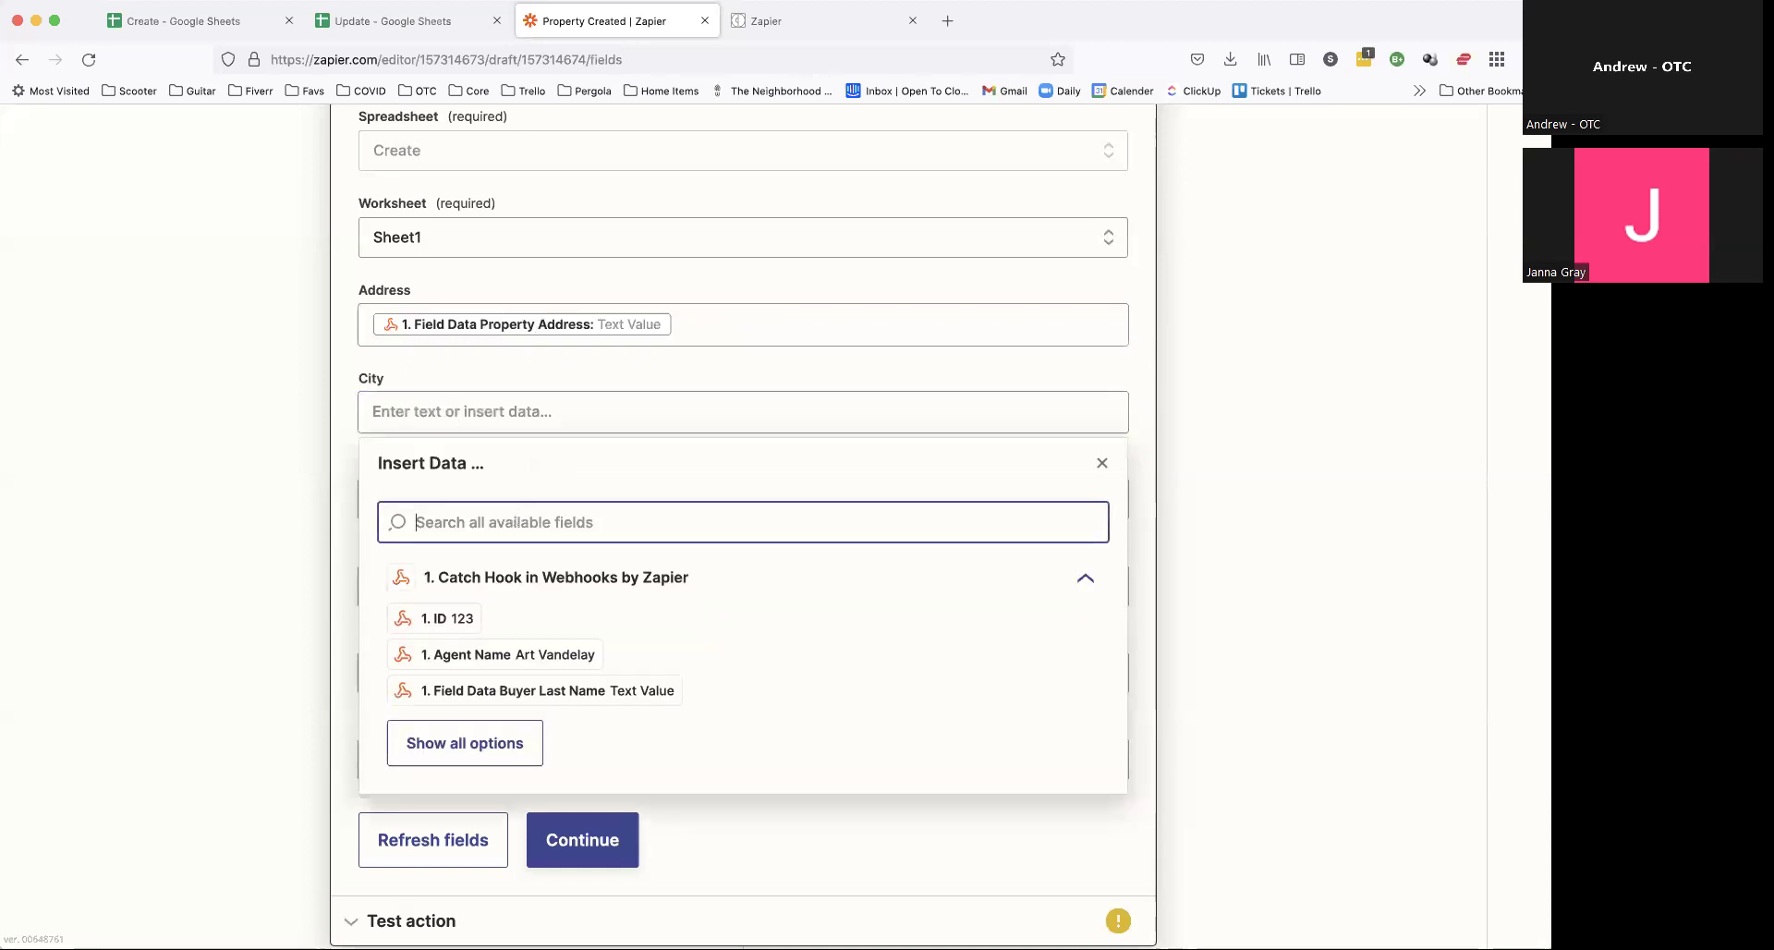
text(property ci)
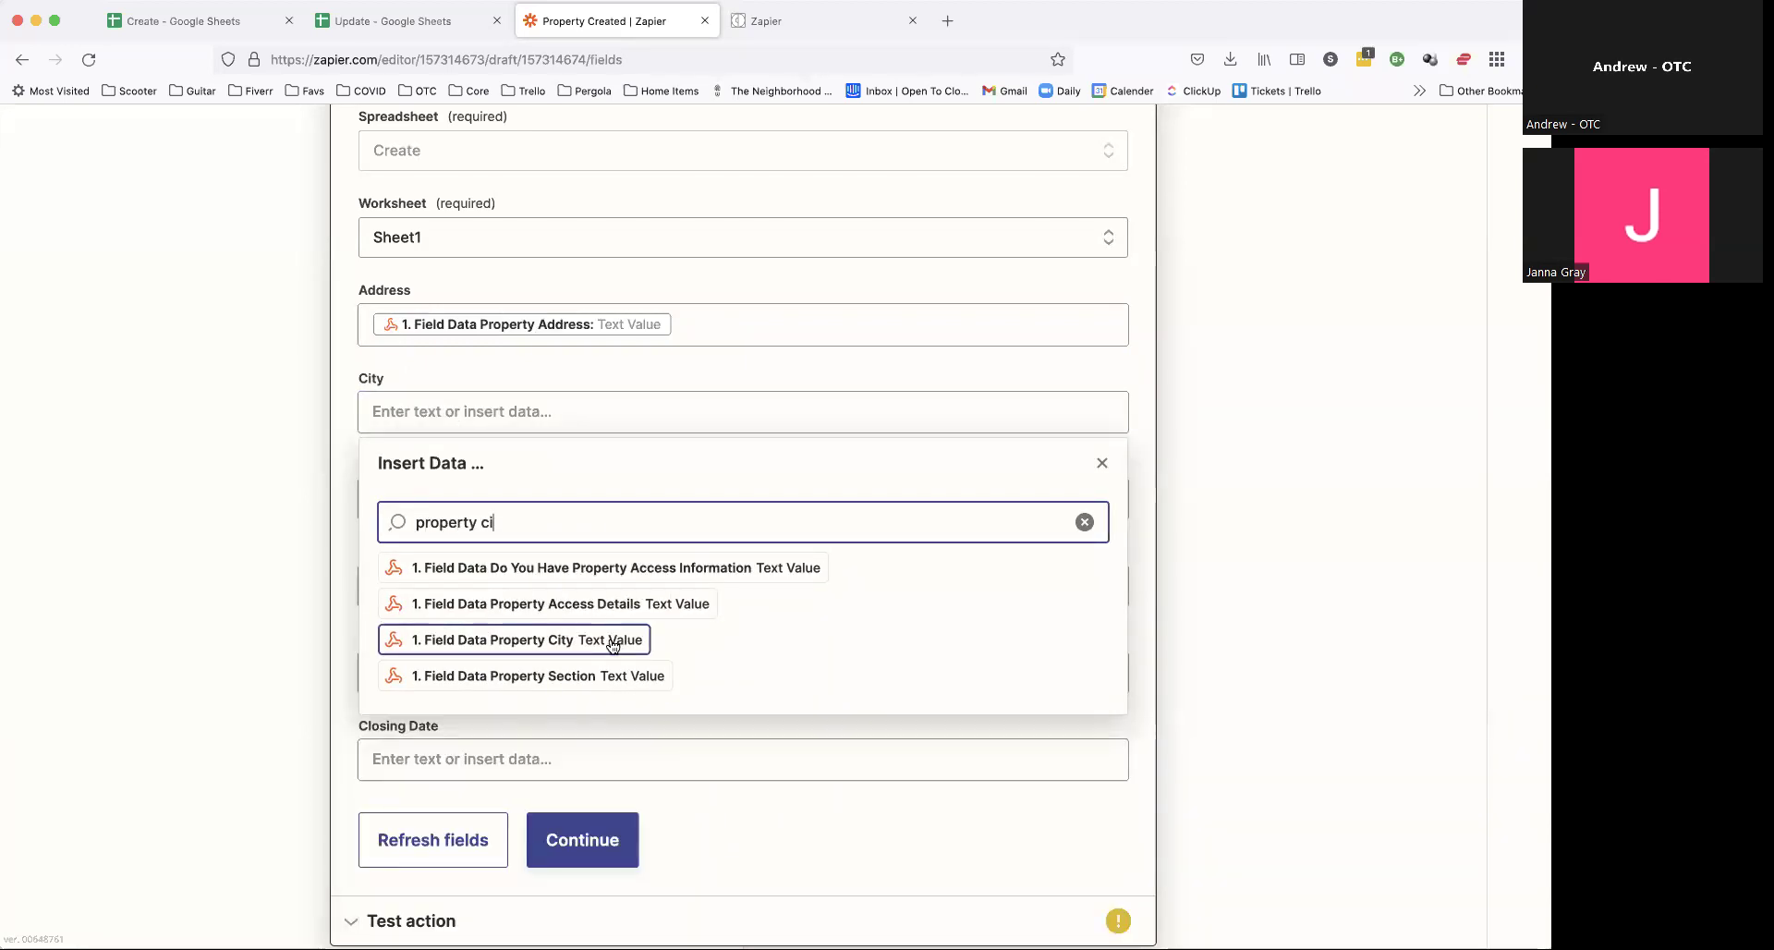
click(613, 644)
click(202, 536)
click(475, 613)
click(492, 721)
text(property )
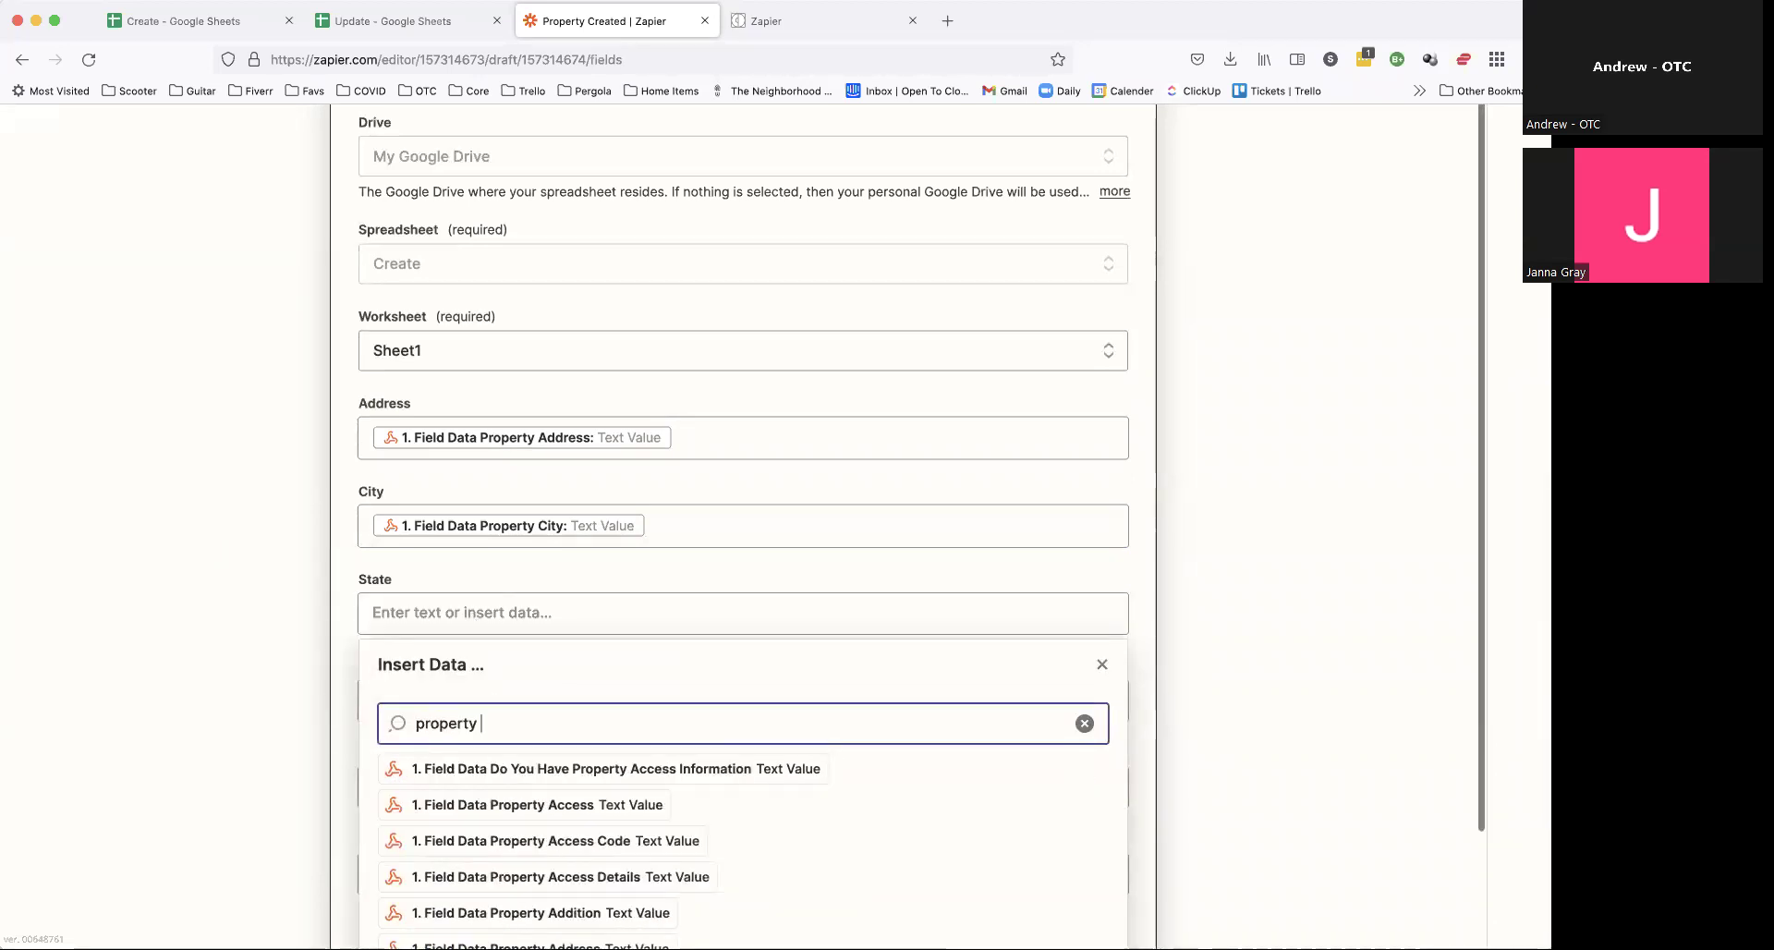
text(stat)
click(594, 767)
click(274, 533)
click(558, 473)
click(579, 582)
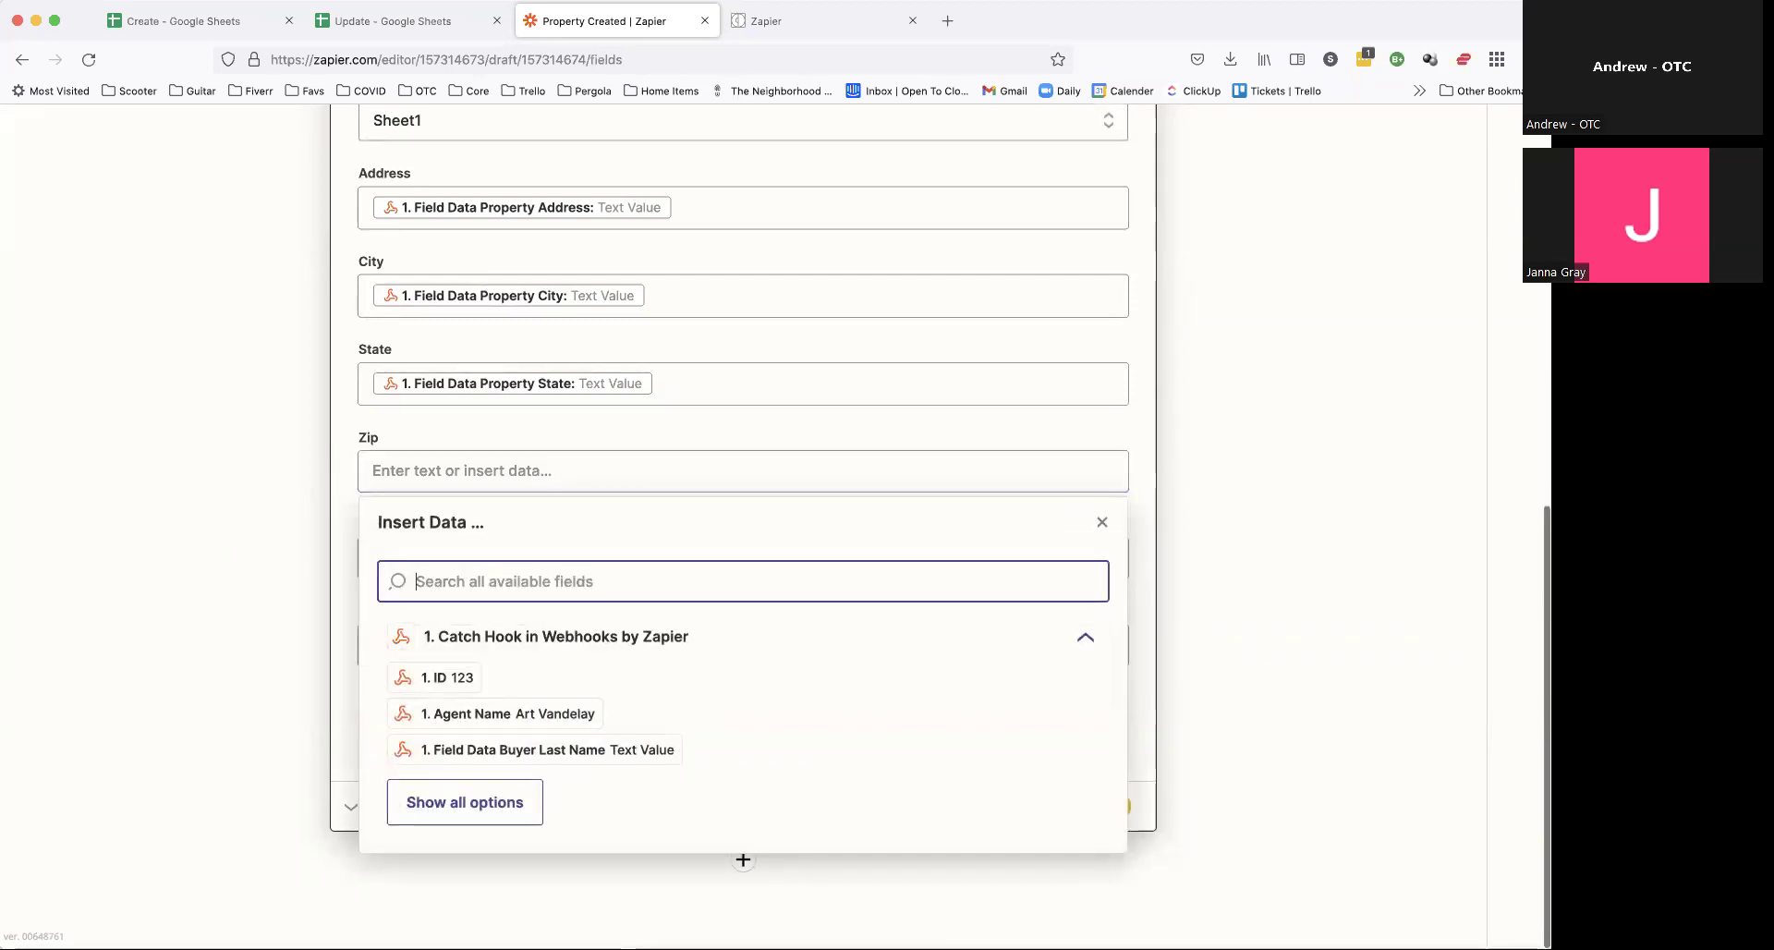
text(property zi)
click(599, 621)
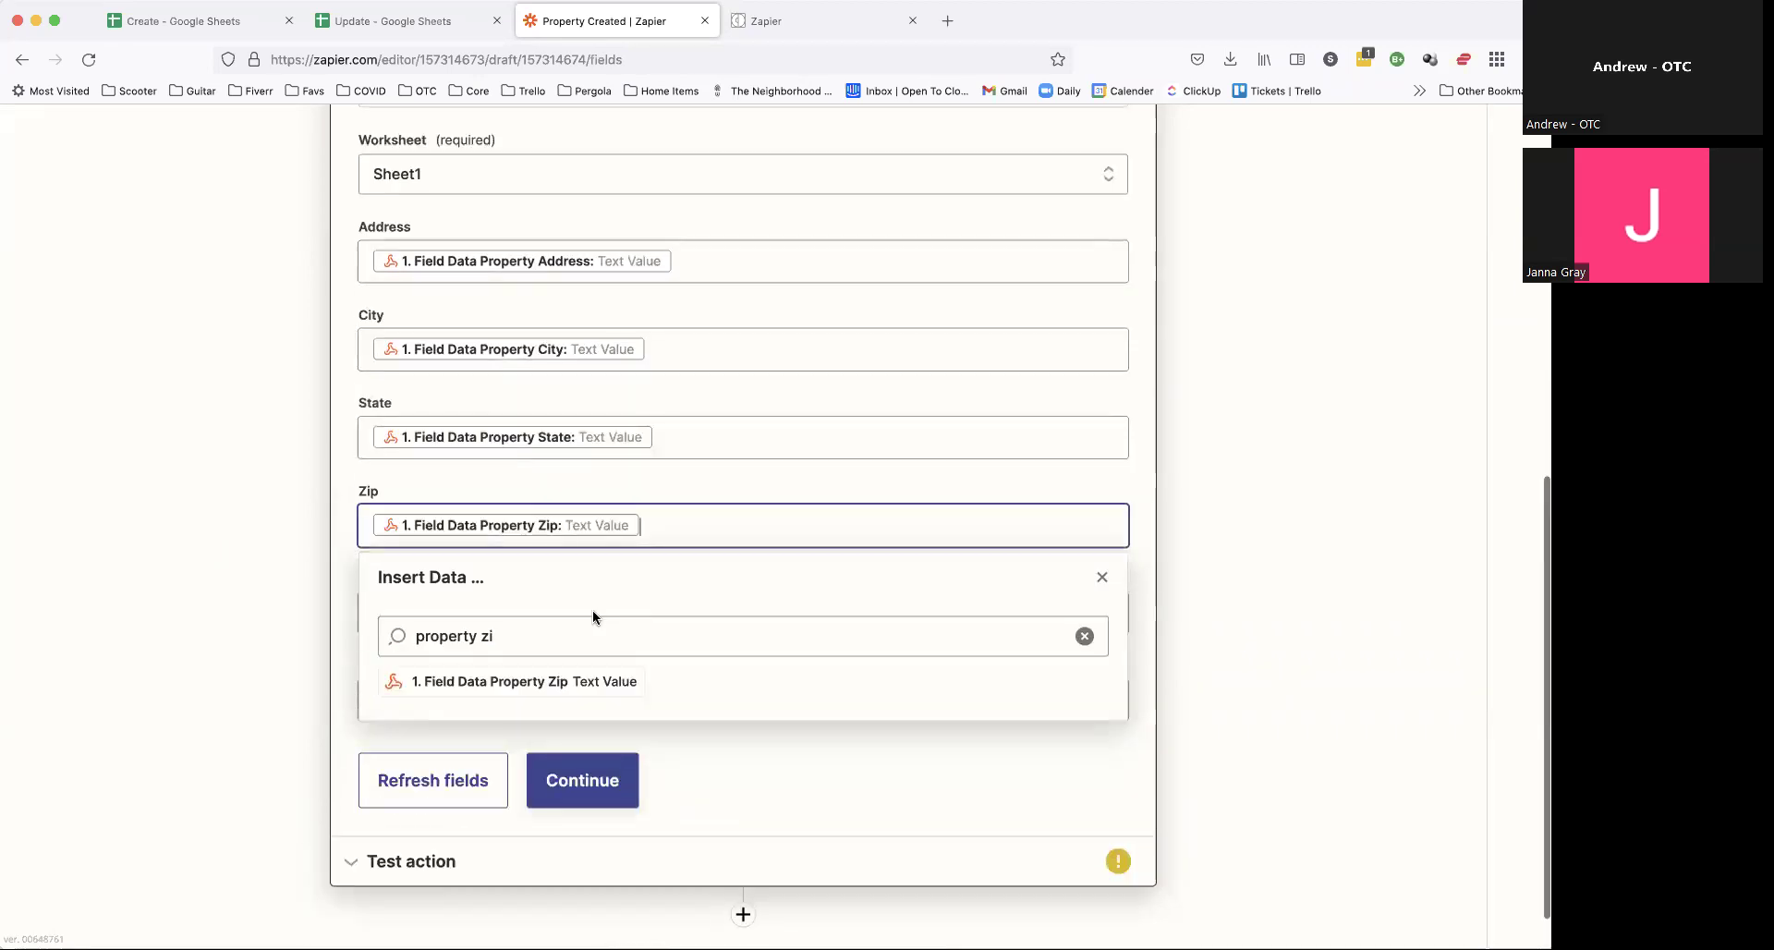
Step: Map Contract Acceptance Date and Field Data Closing Date into Acceptance Date and Closing Date
click(505, 608)
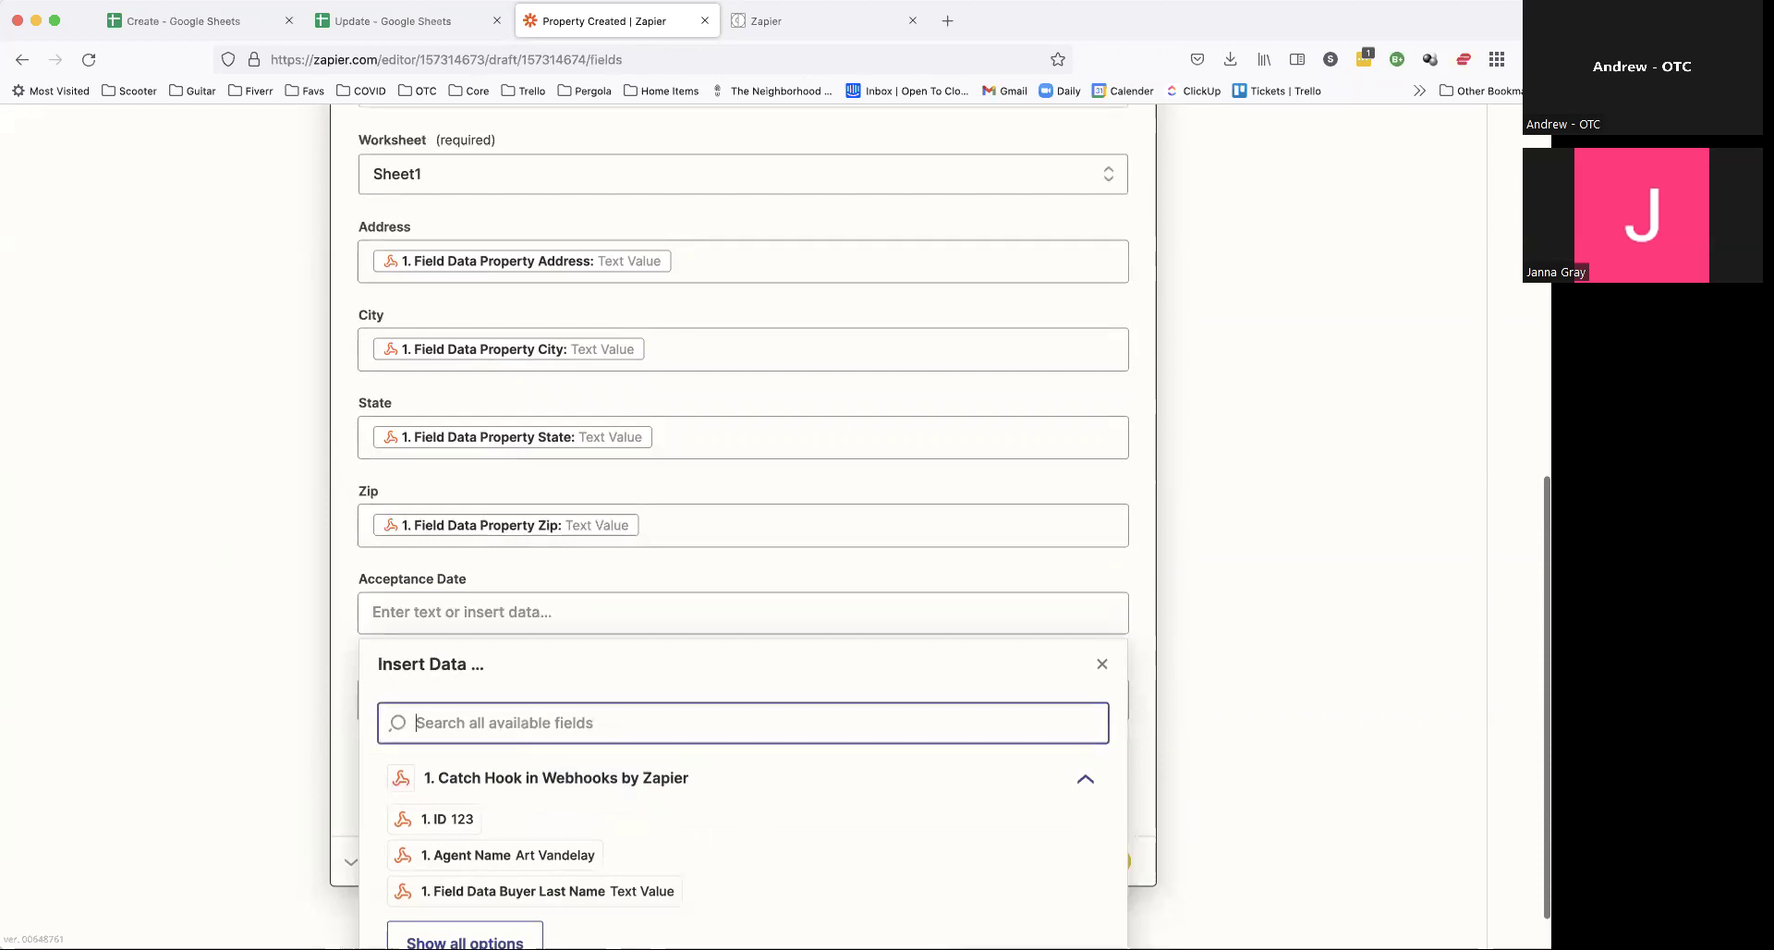
text(accep)
click(566, 766)
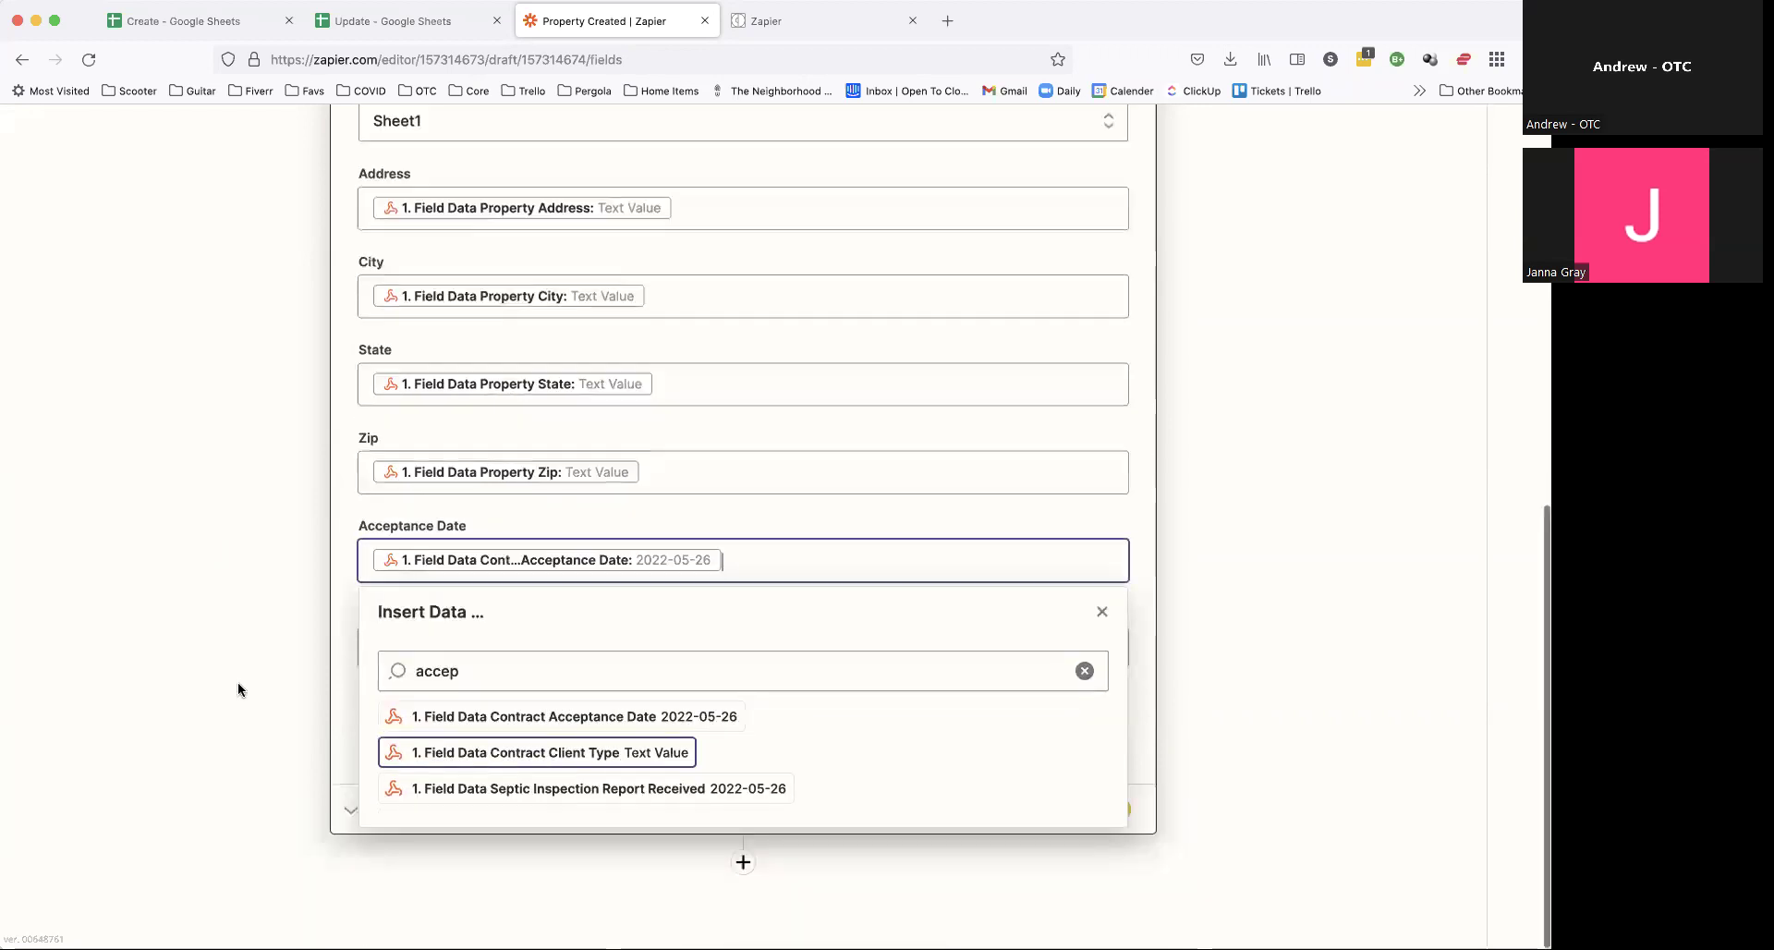
click(462, 652)
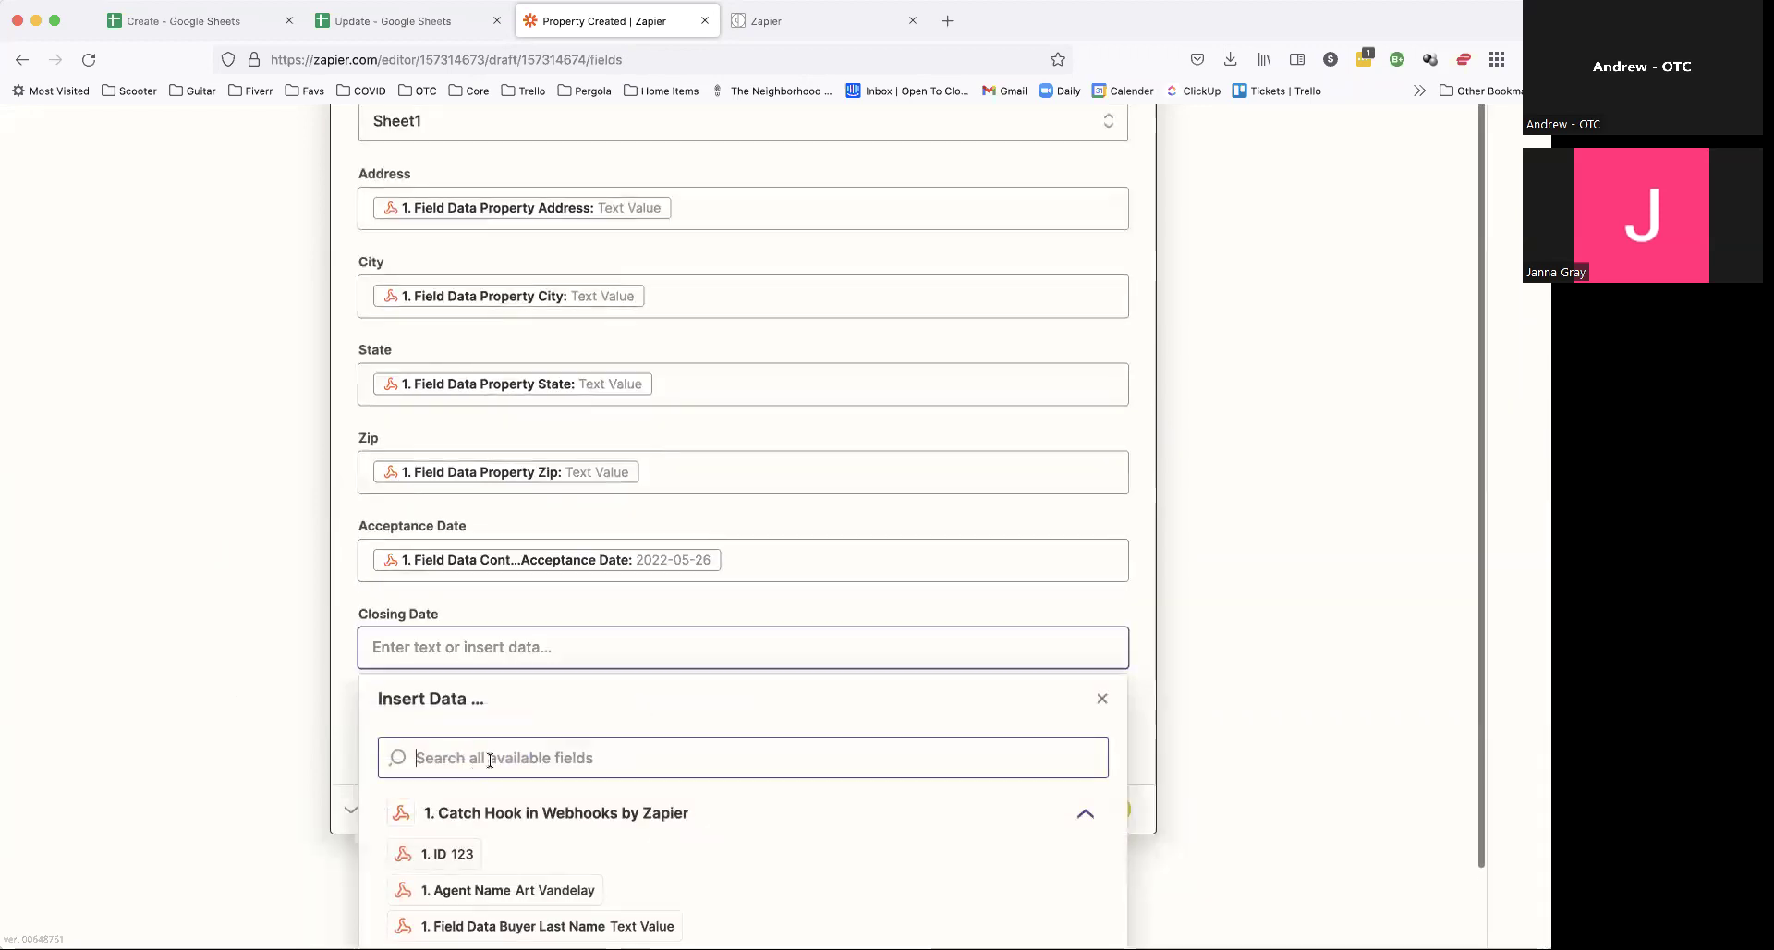
text(closin)
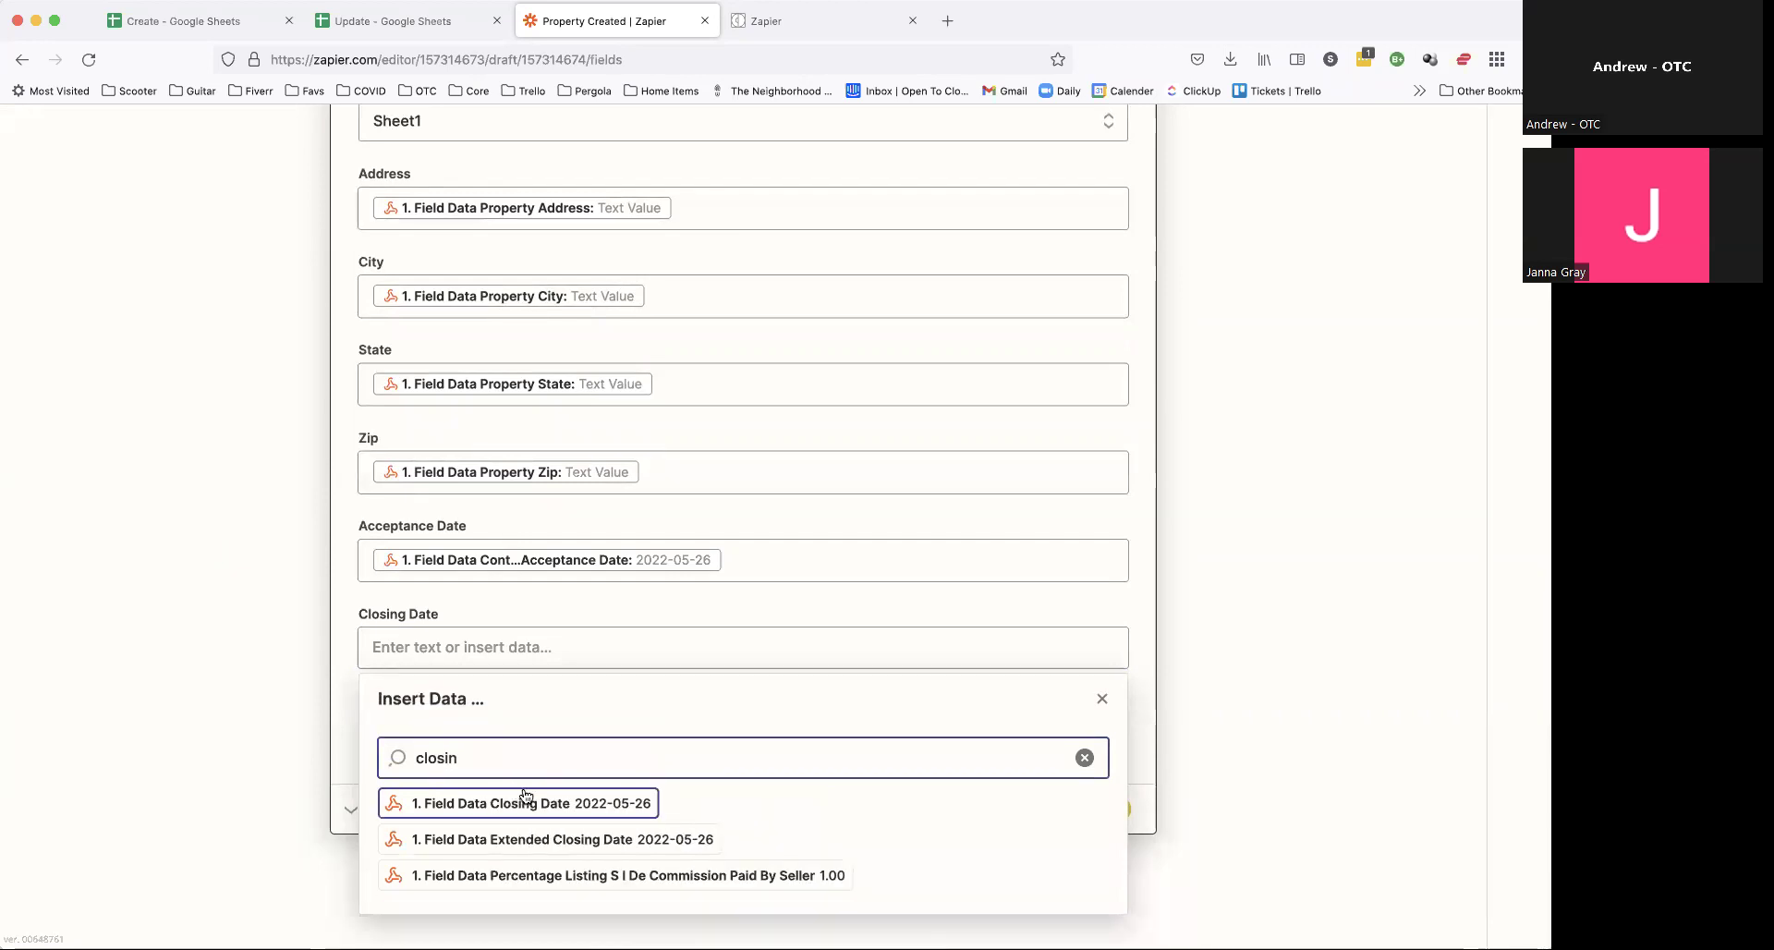
click(526, 796)
scroll(618, 651, up, 3)
scroll(618, 650, up, 5)
Step: Test and retest the spreadsheet-row step, checking the Create sheet for the test row
scroll(706, 728, down, 1)
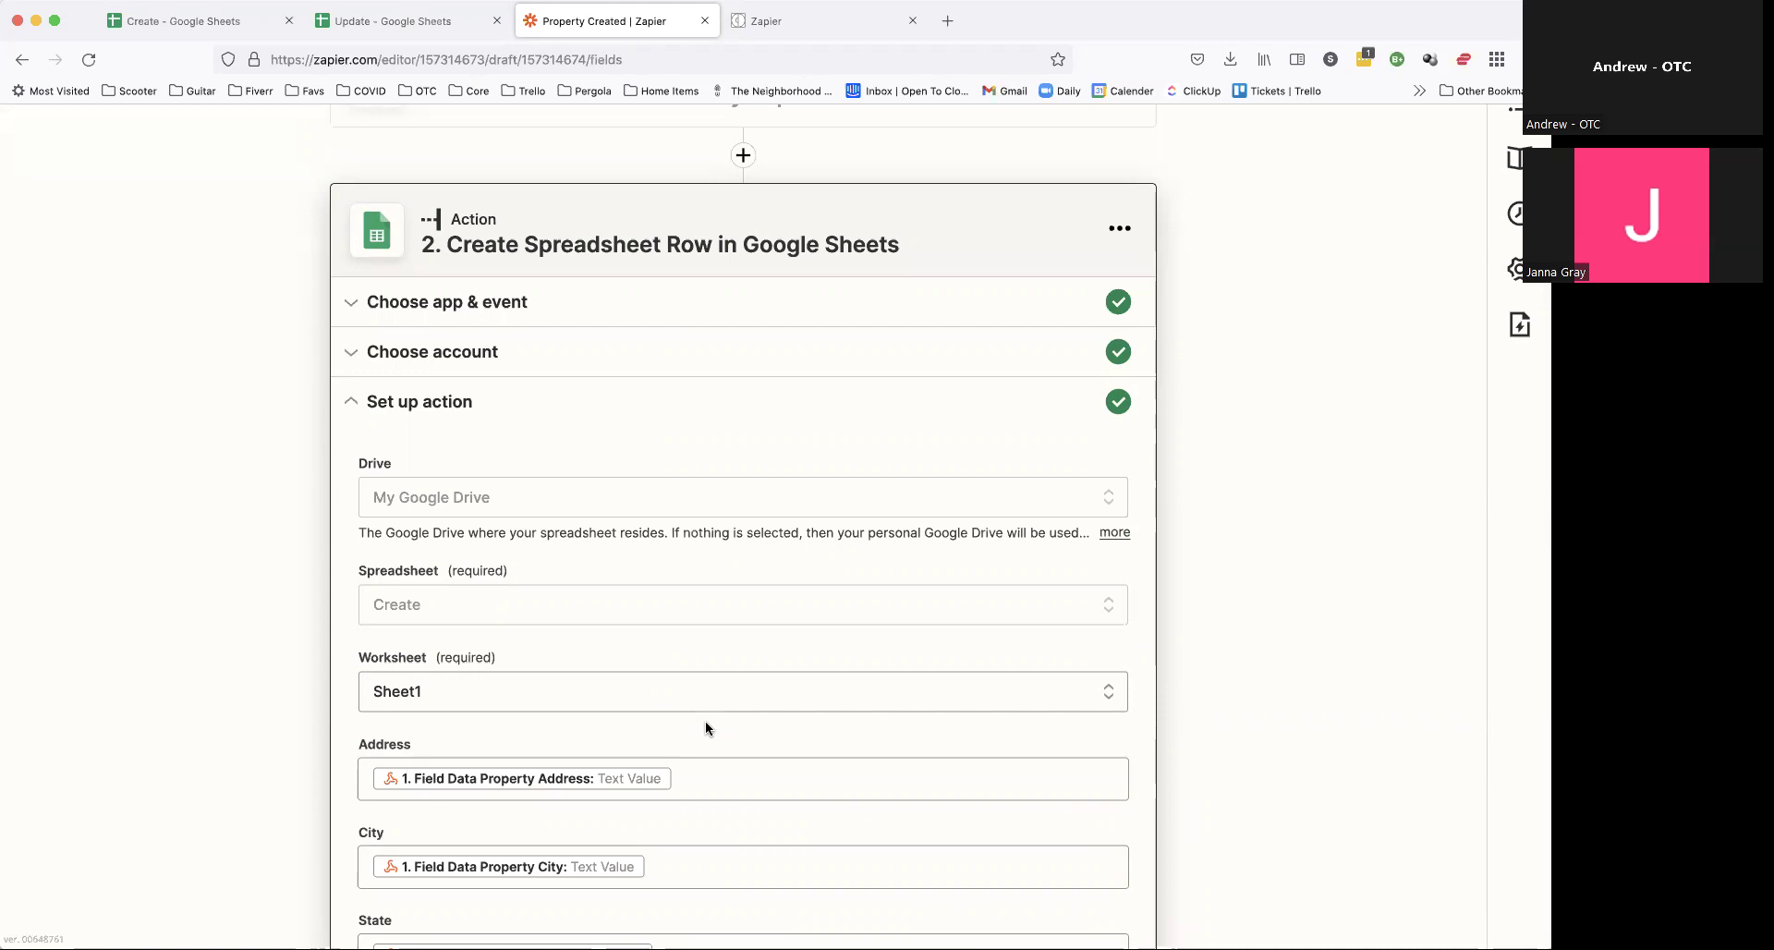
scroll(706, 728, down, 7)
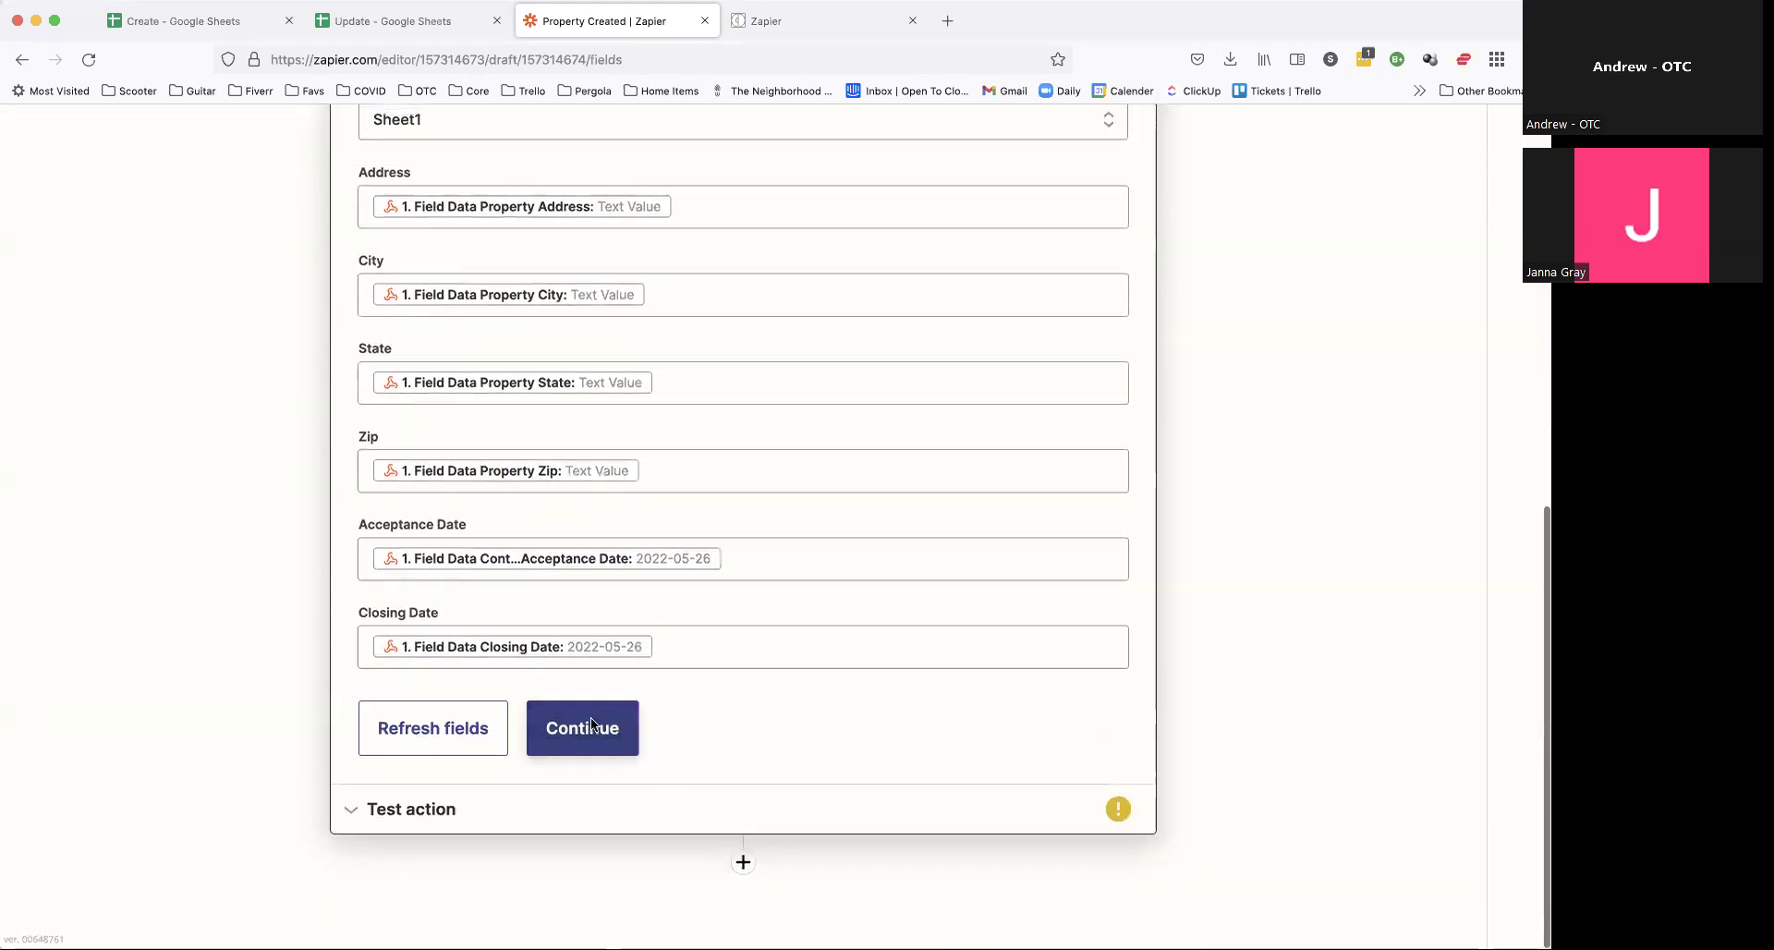
click(586, 728)
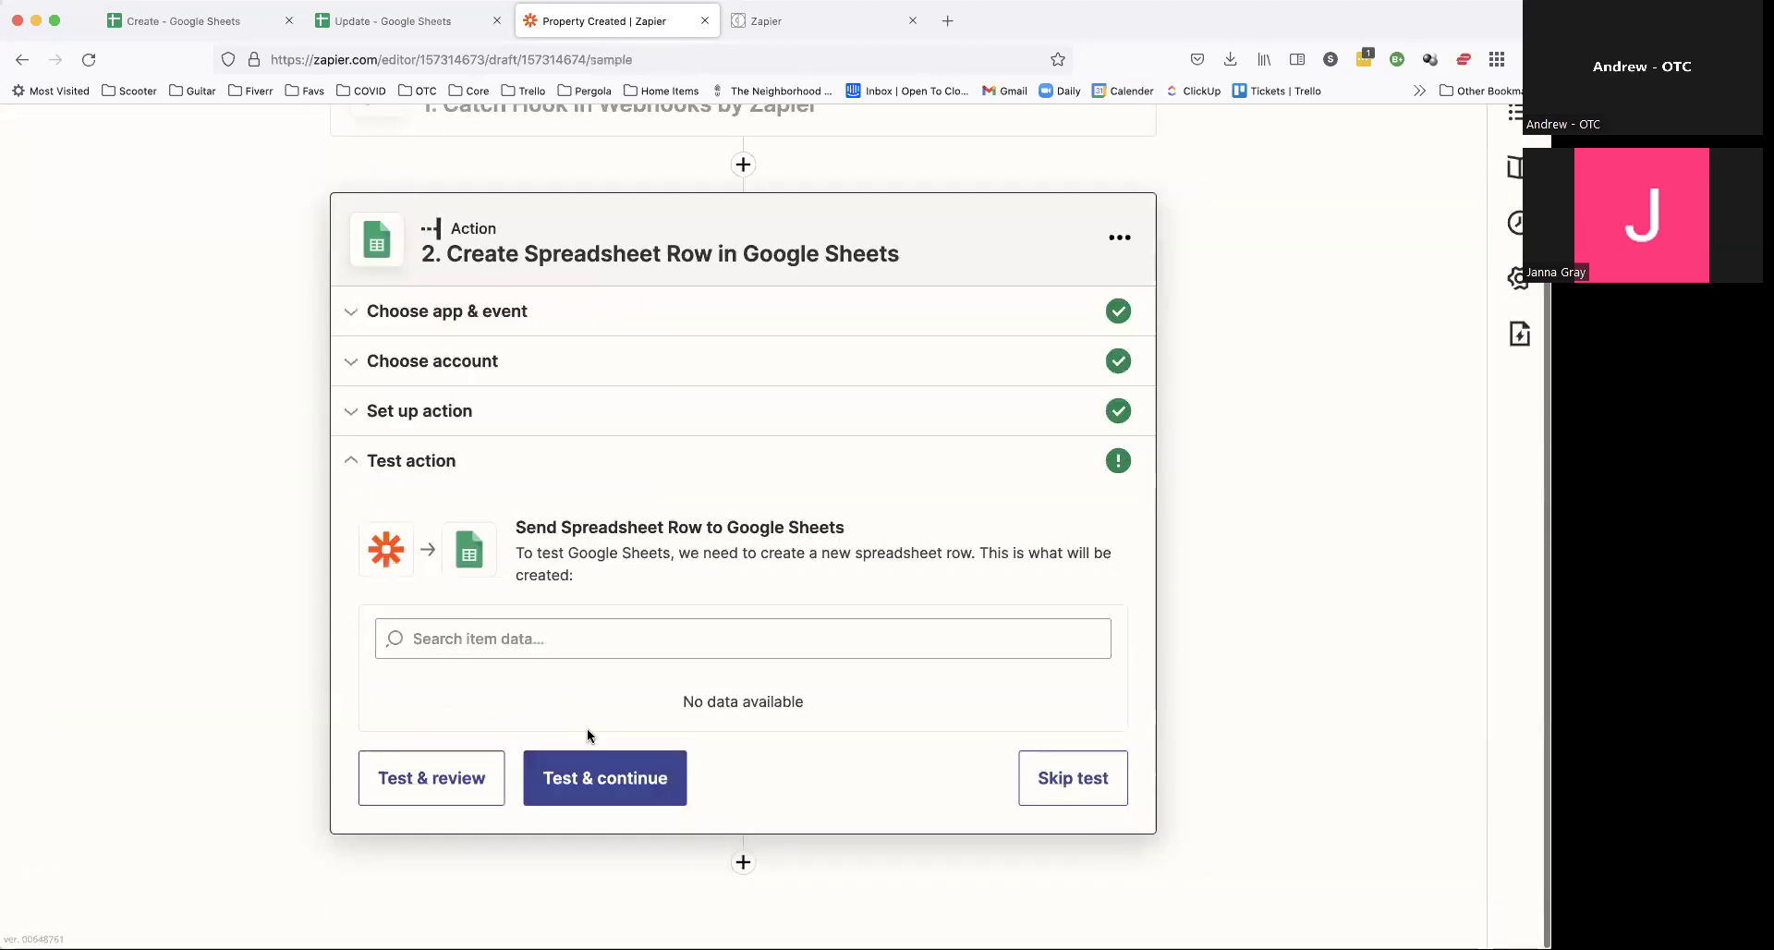
click(607, 800)
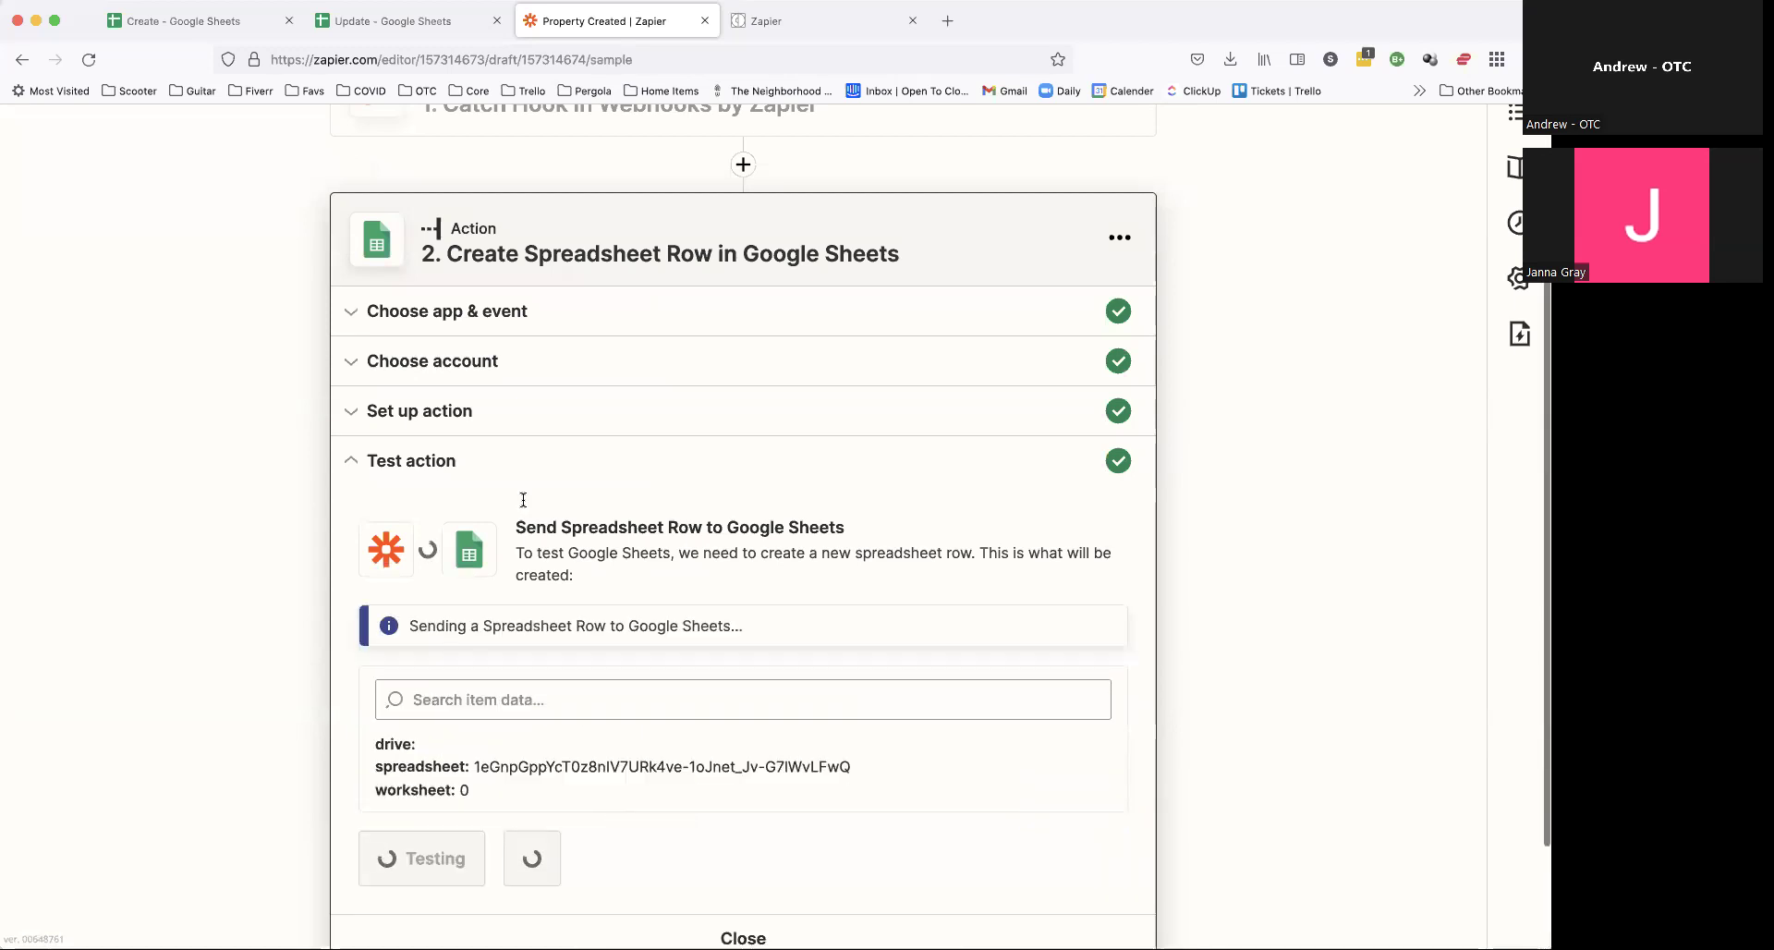
click(177, 26)
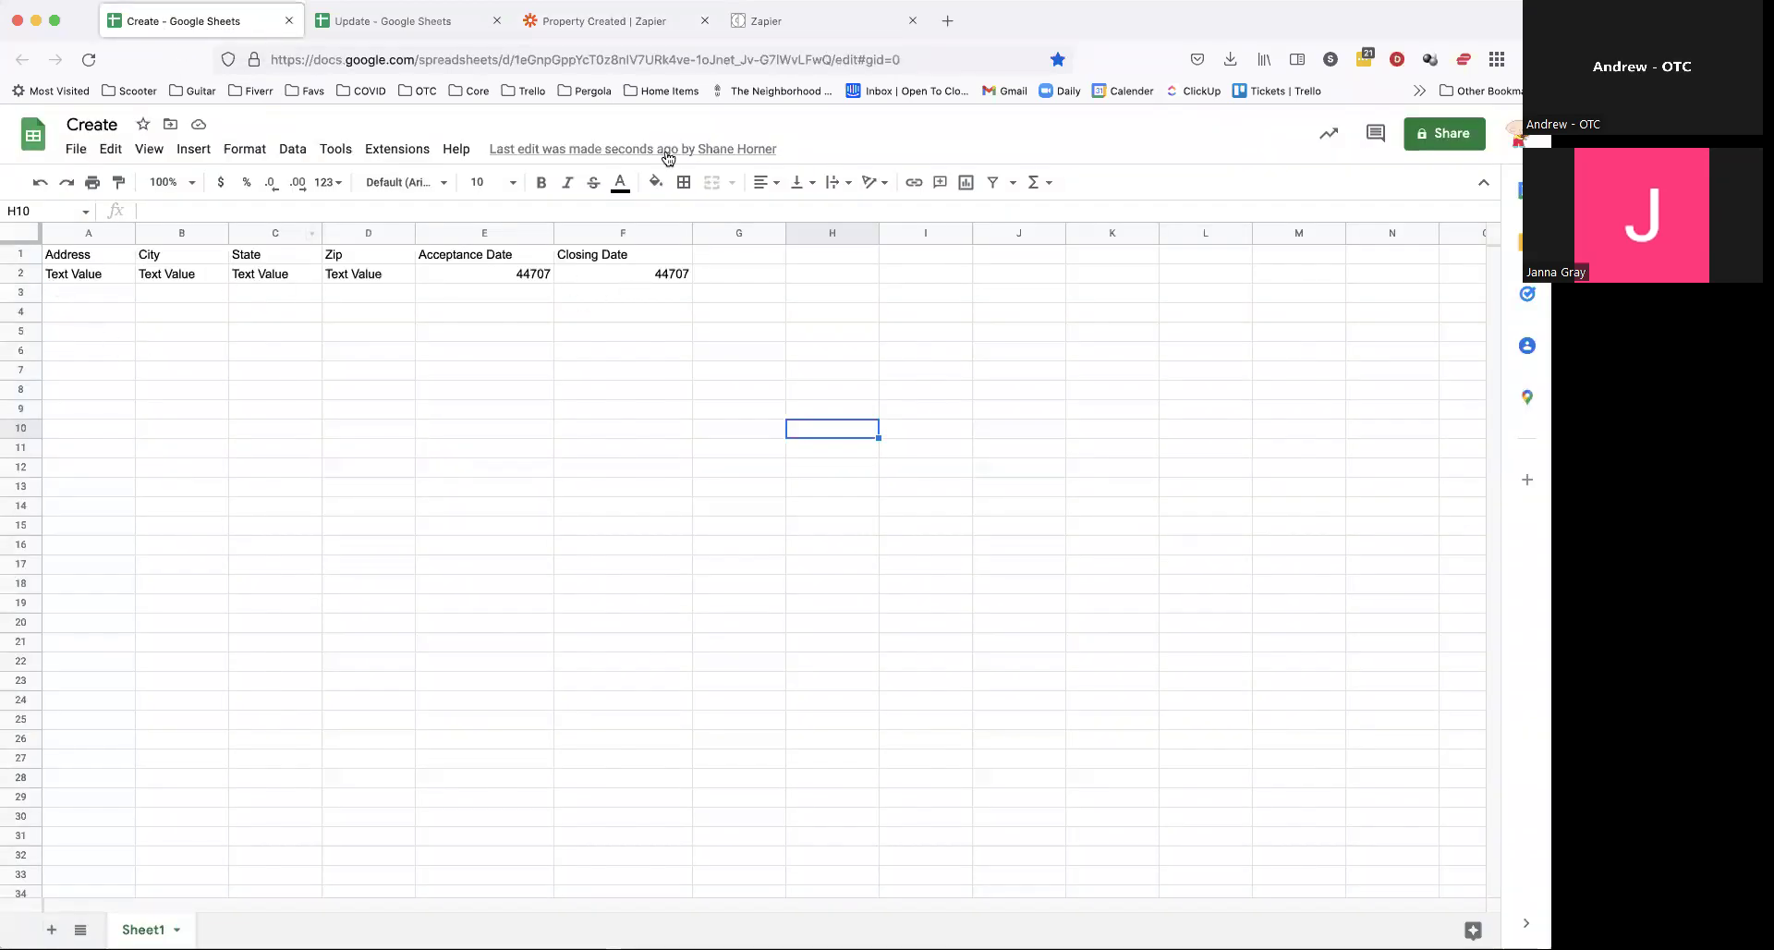
click(615, 23)
scroll(644, 395, down, 4)
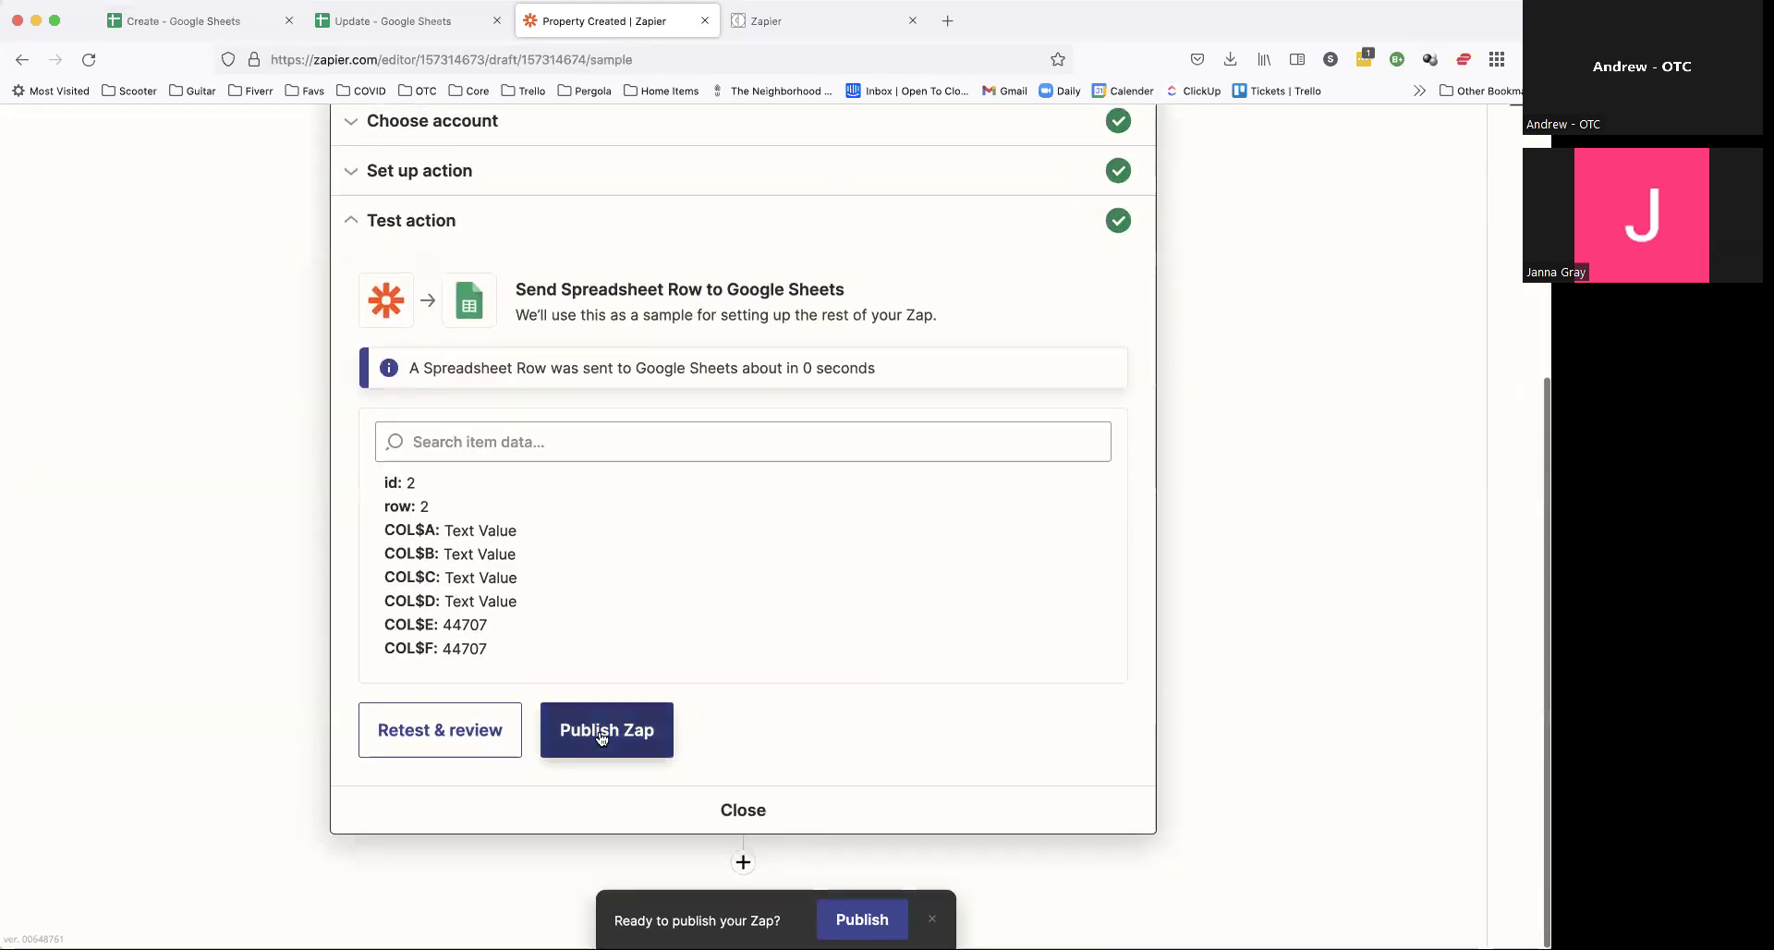
click(496, 736)
click(172, 26)
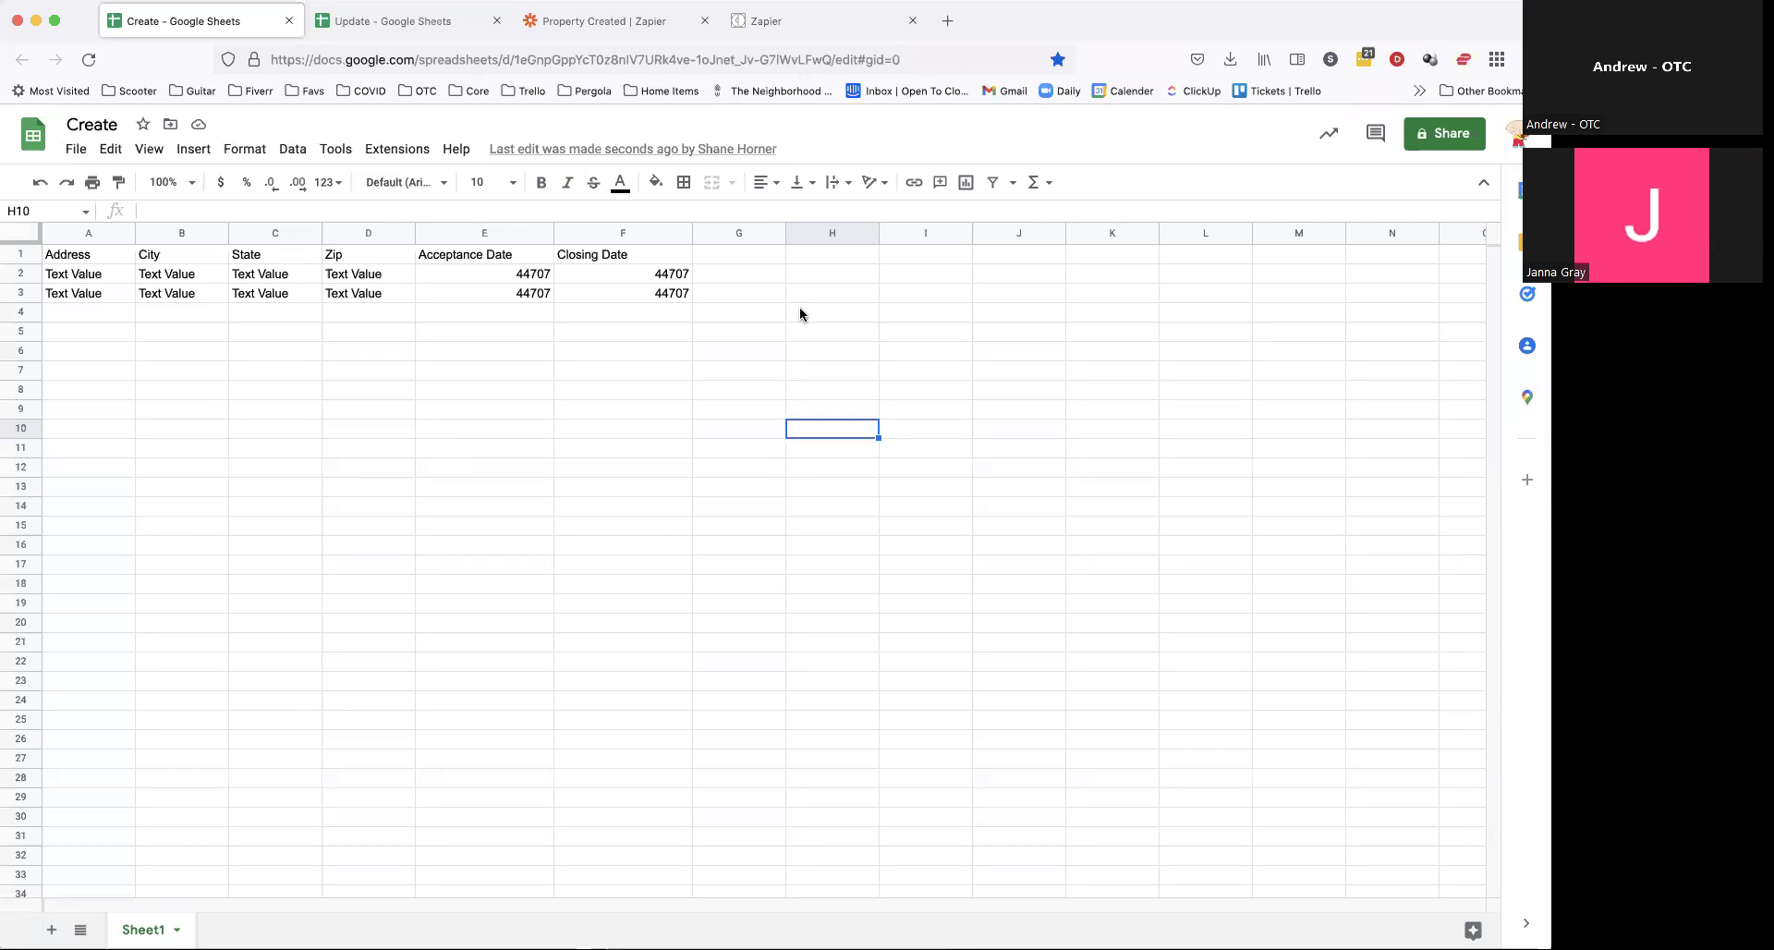
click(611, 21)
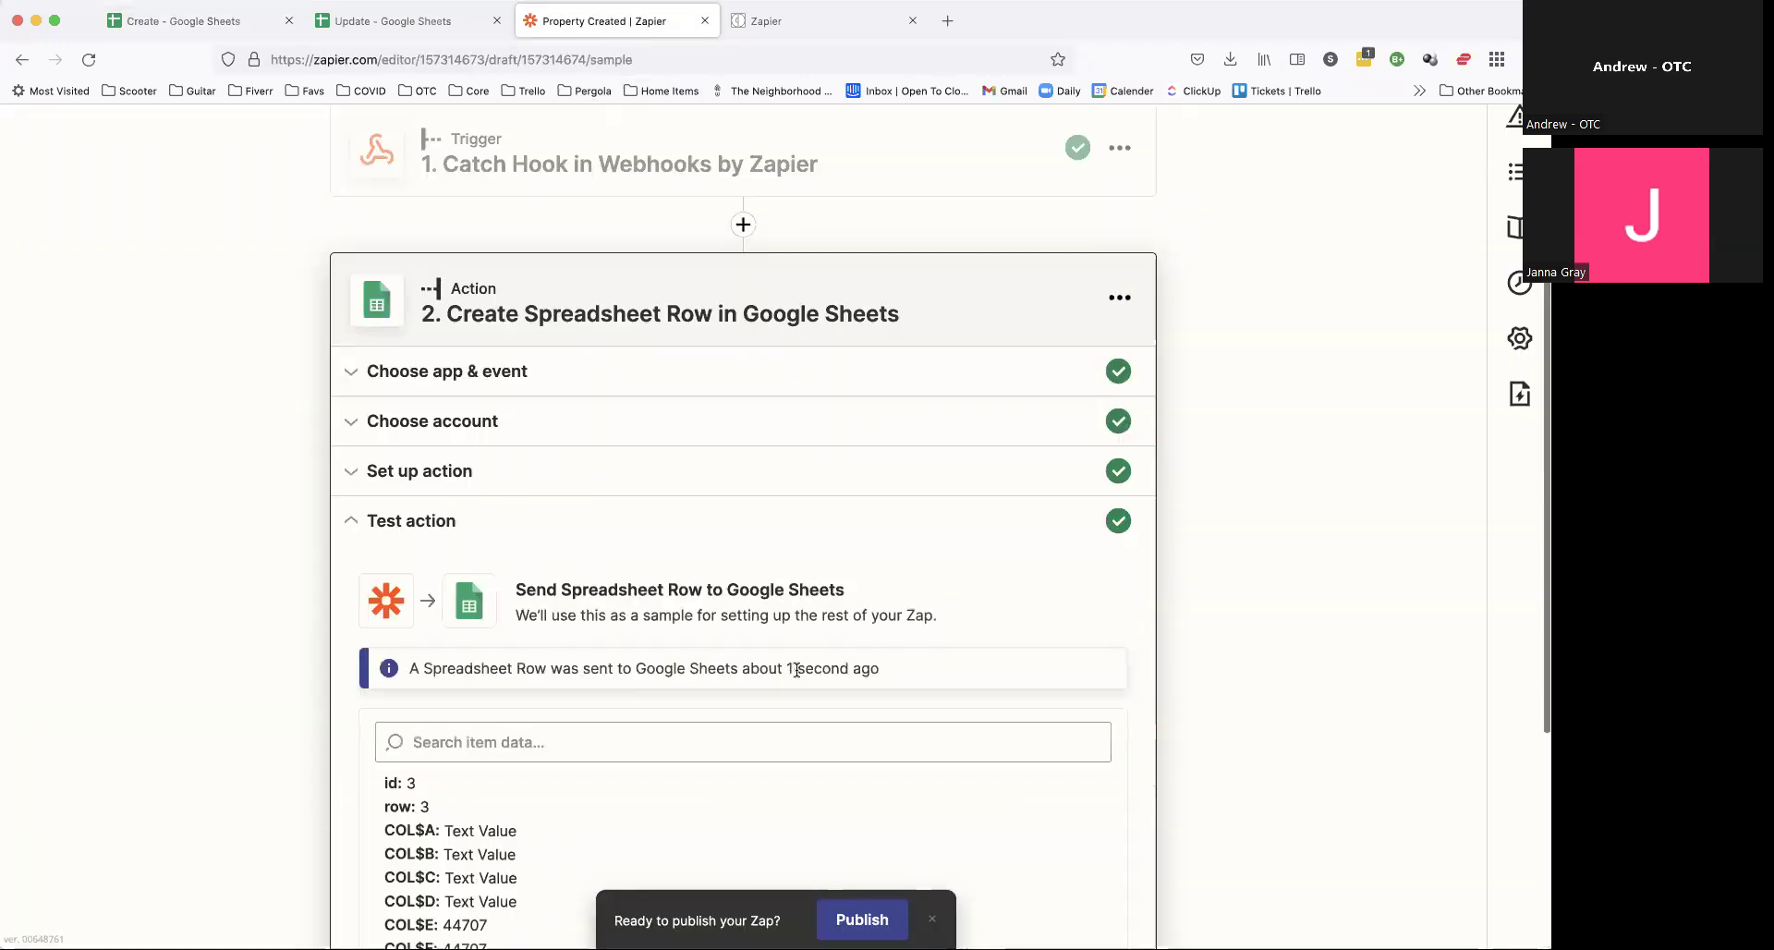
scroll(796, 667, down, 5)
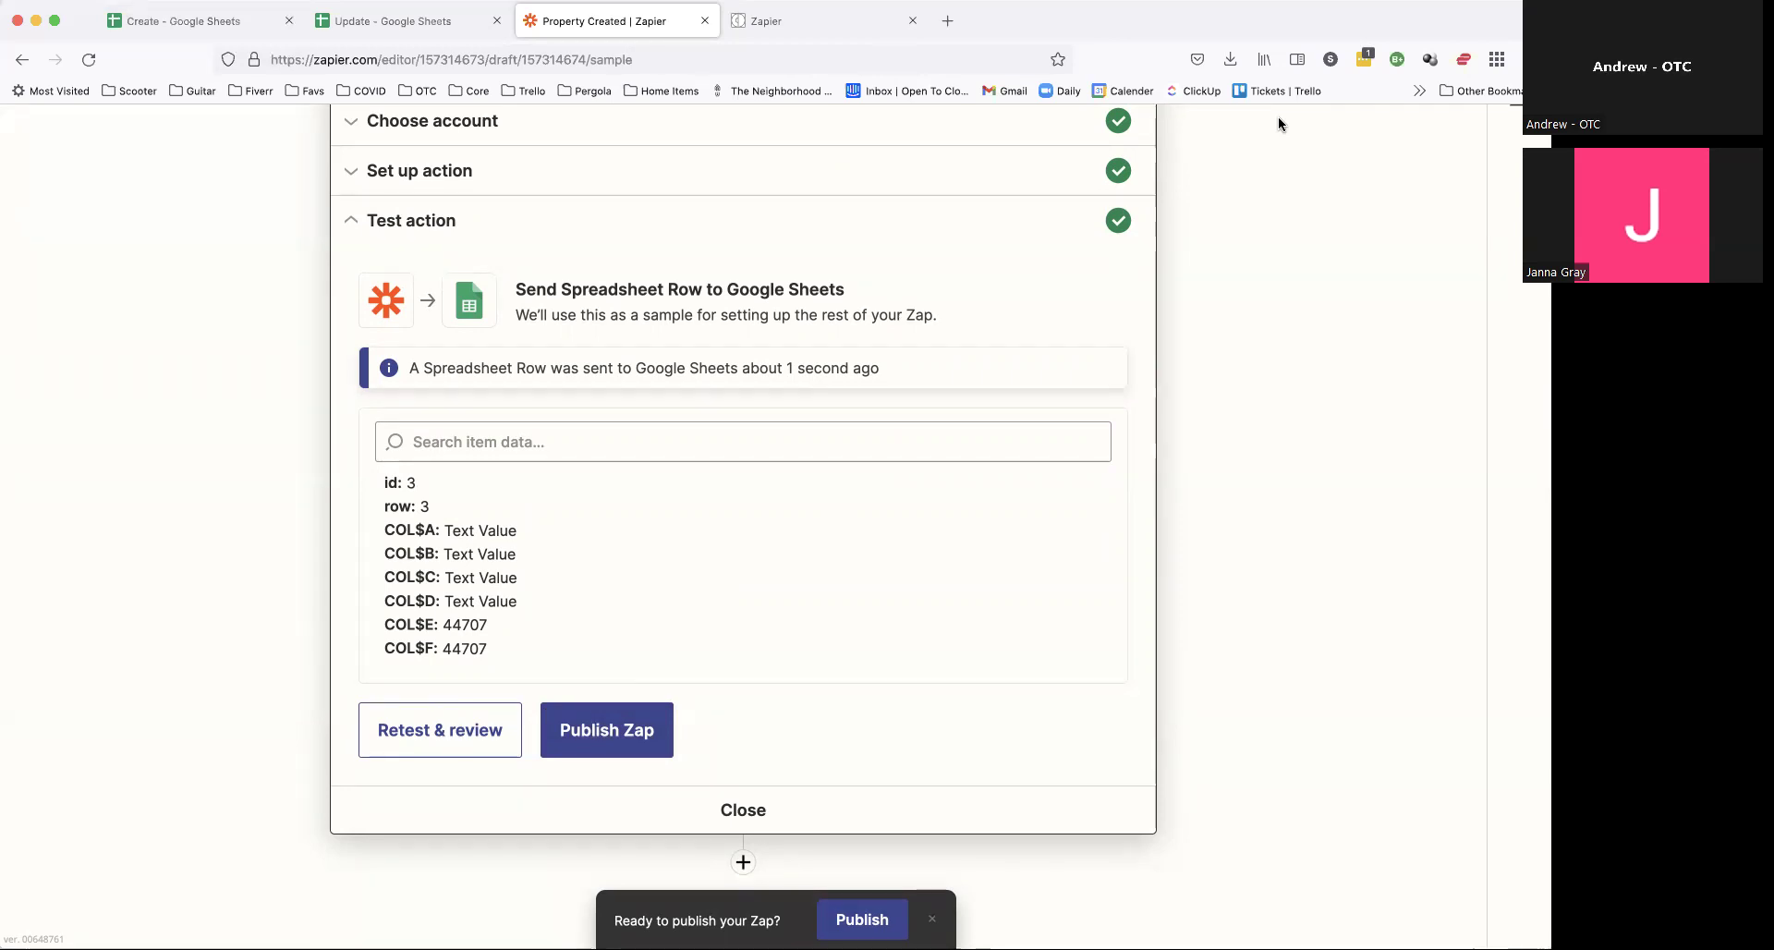
Step: Publish the Zap and turn it on
click(605, 715)
click(828, 556)
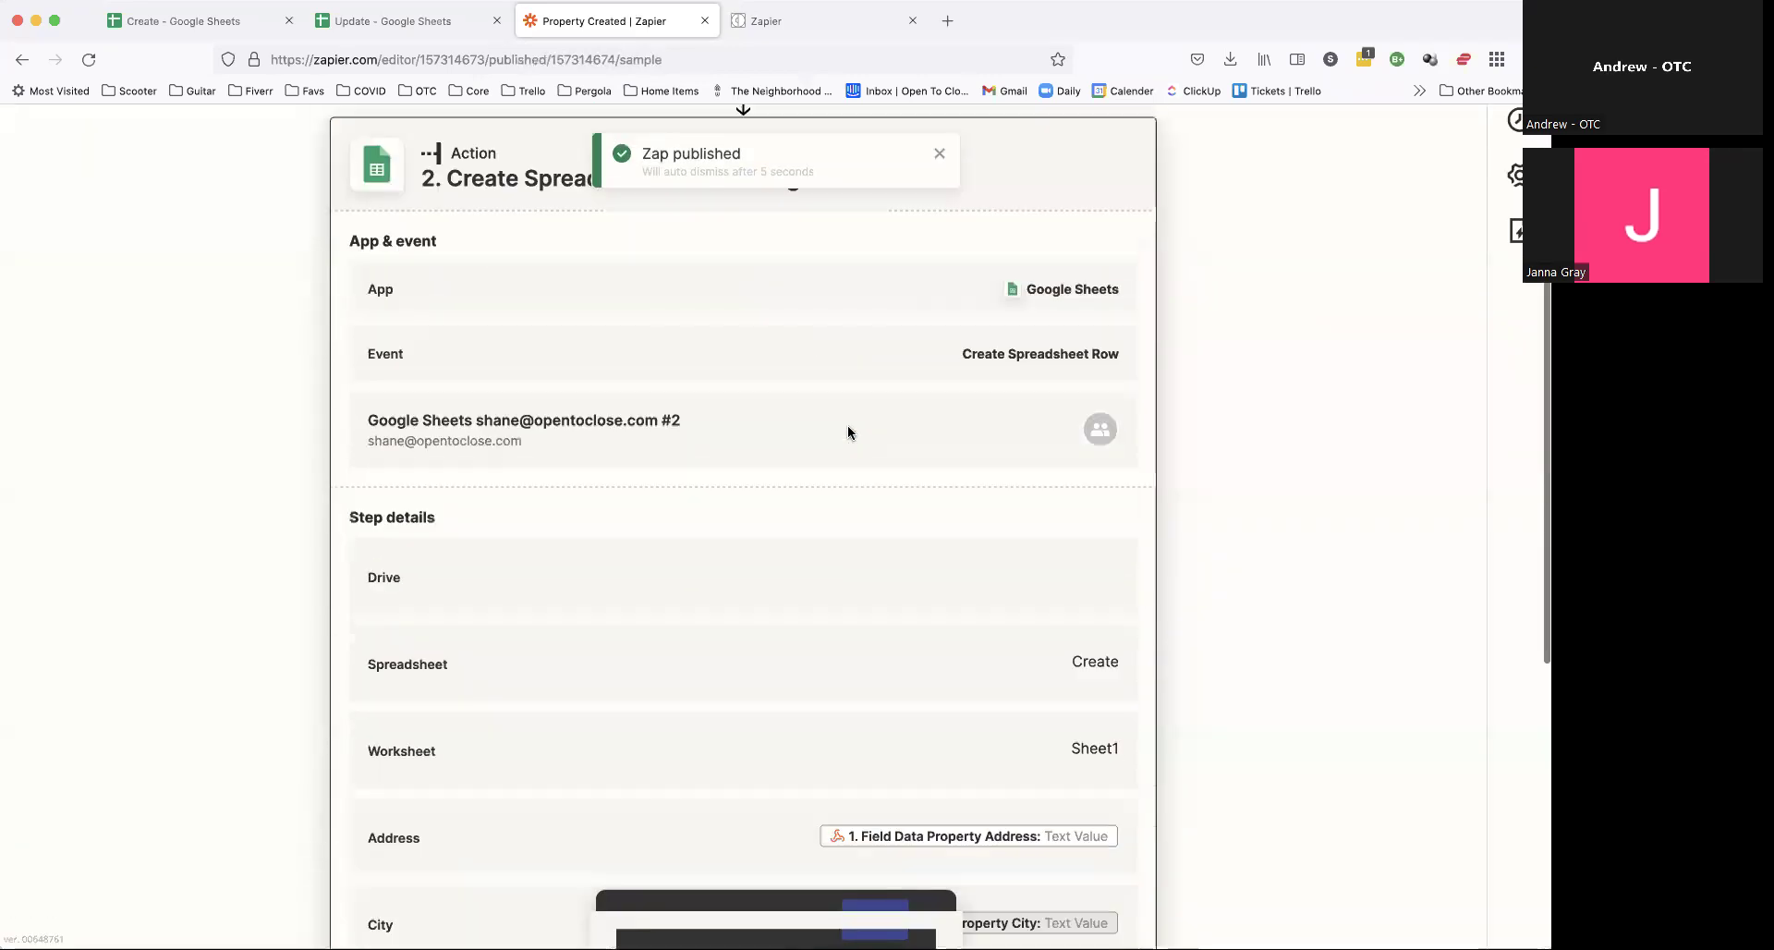
click(804, 21)
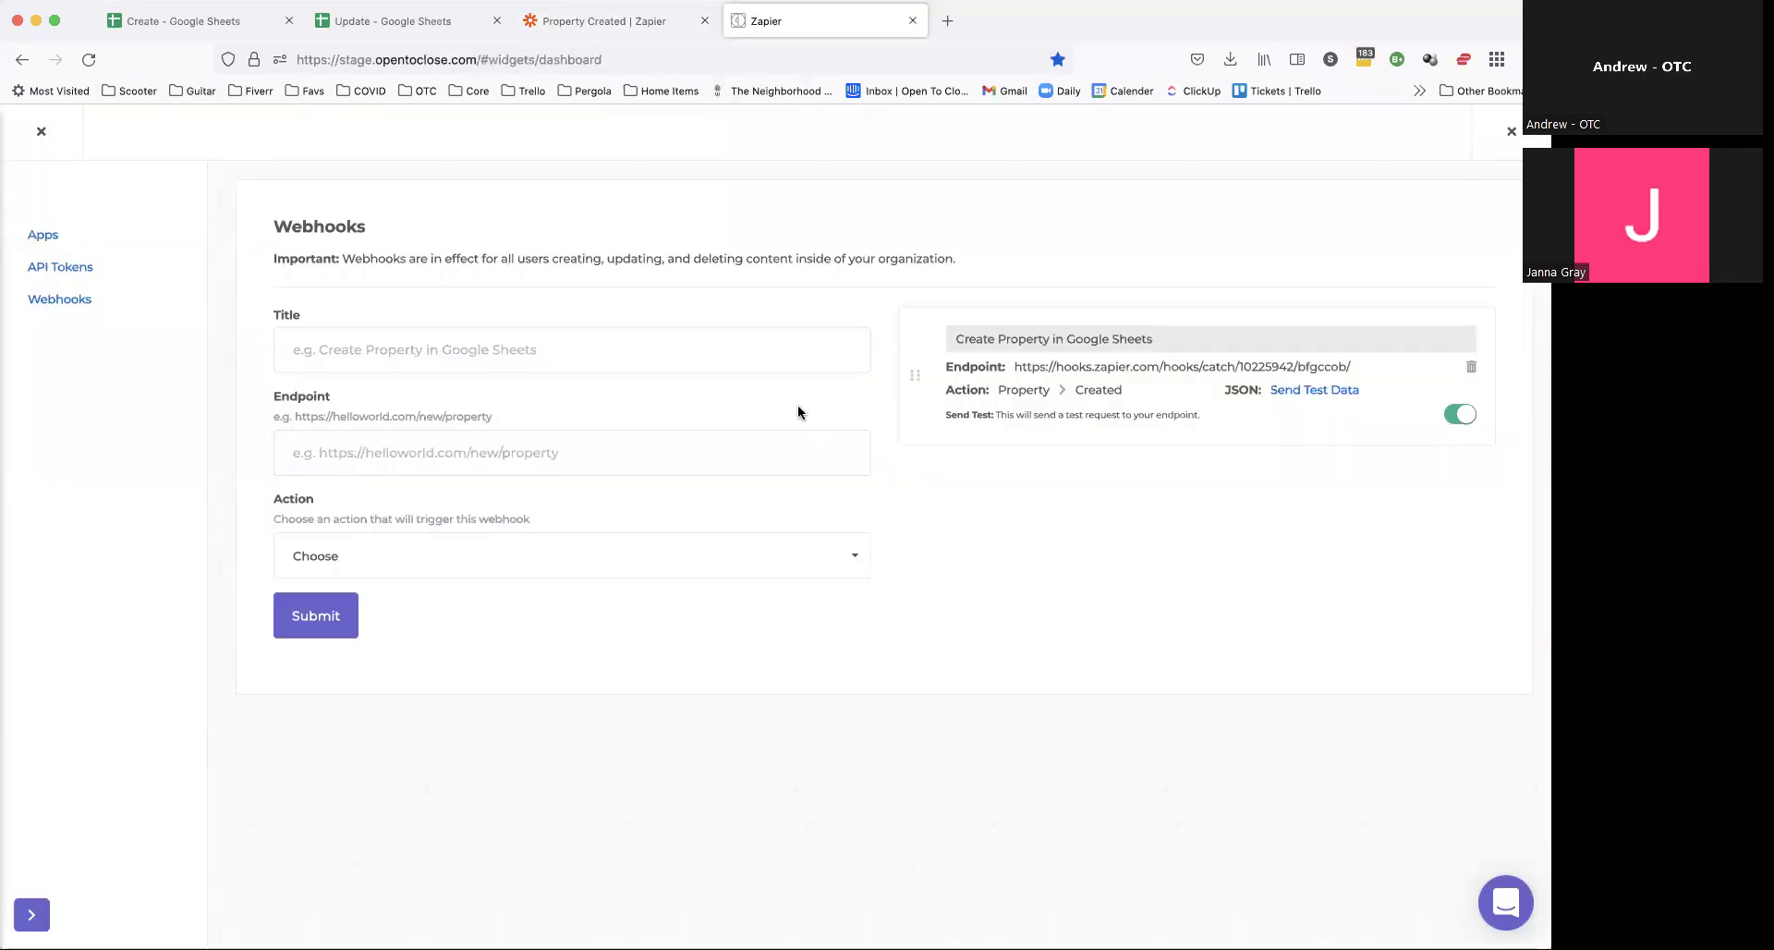
Step: Start a new property titled '123 Test' using the first suggested address
click(41, 131)
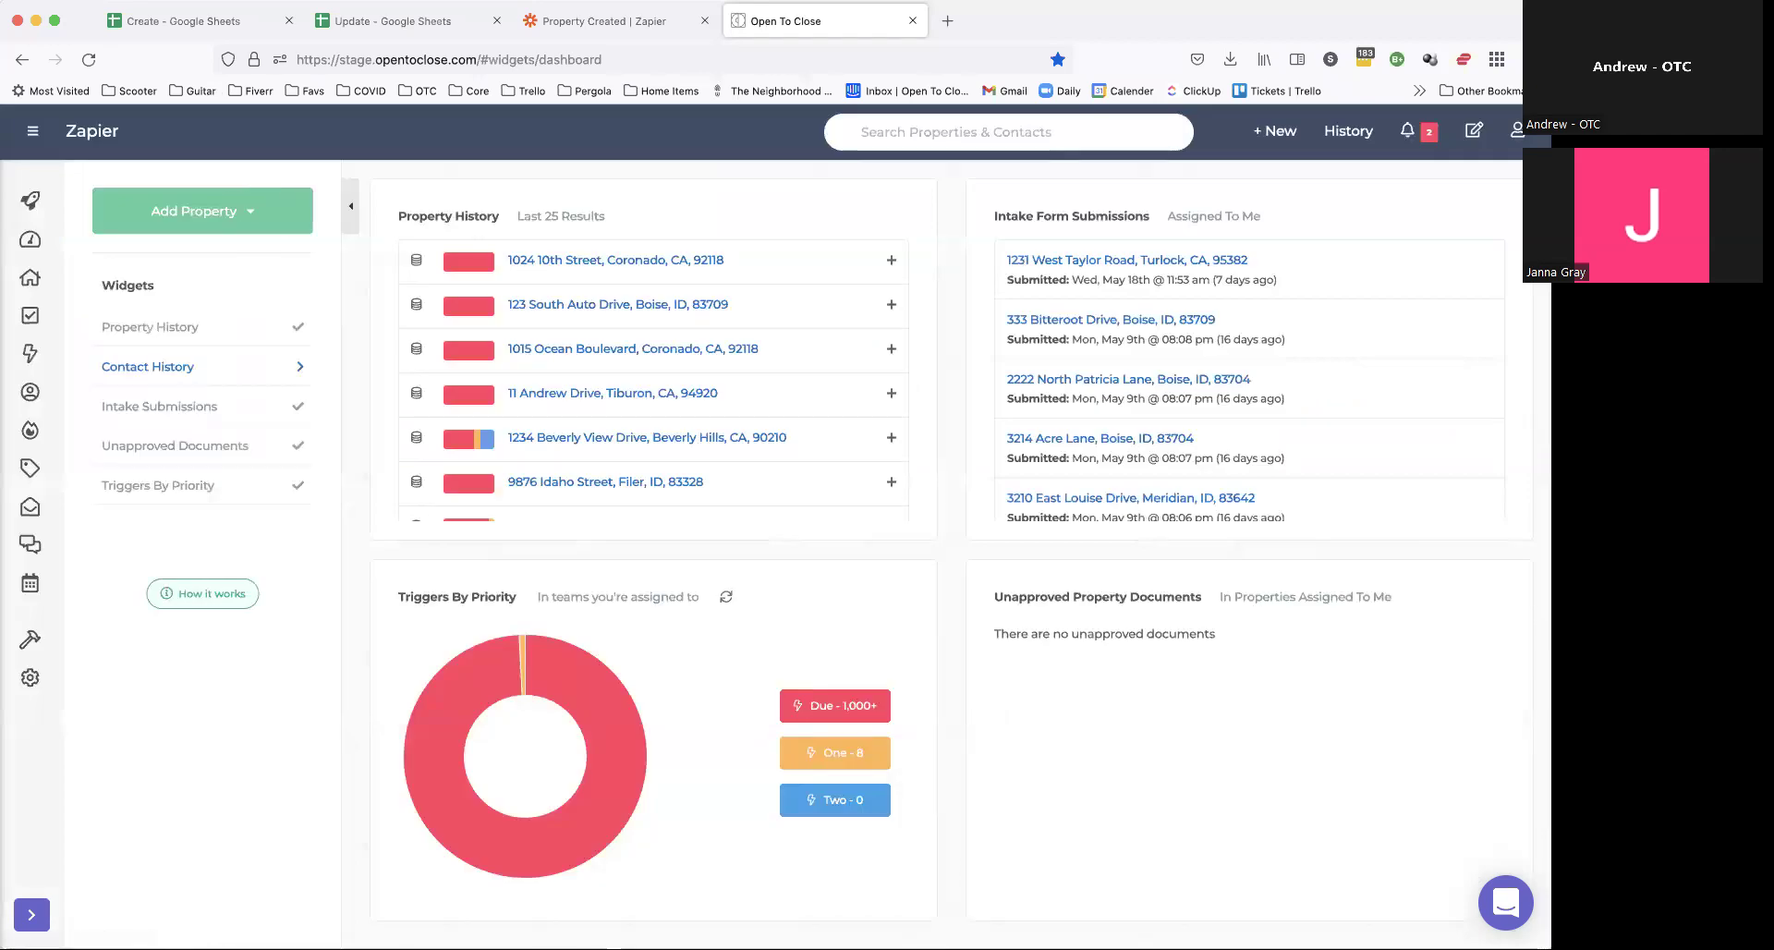
click(202, 210)
click(504, 261)
text(123 Test)
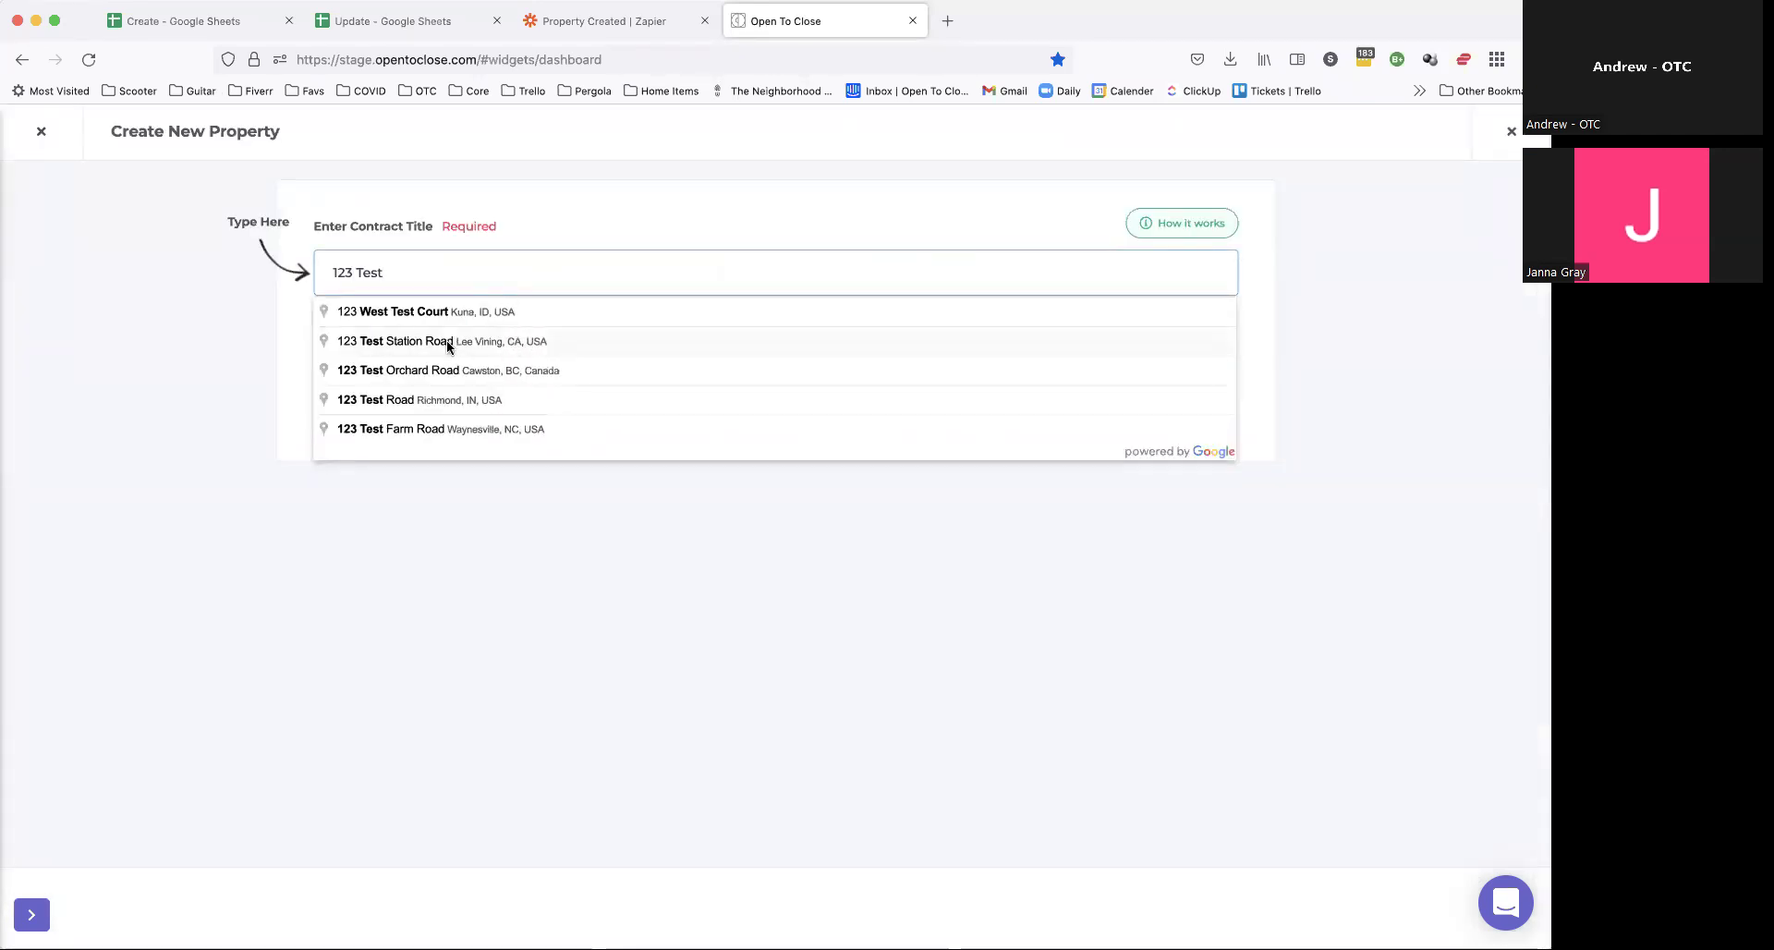
click(393, 315)
Step: Assign the 1 Person Team, a team user and an agent portal user to the property
click(475, 368)
click(398, 515)
click(776, 374)
click(709, 491)
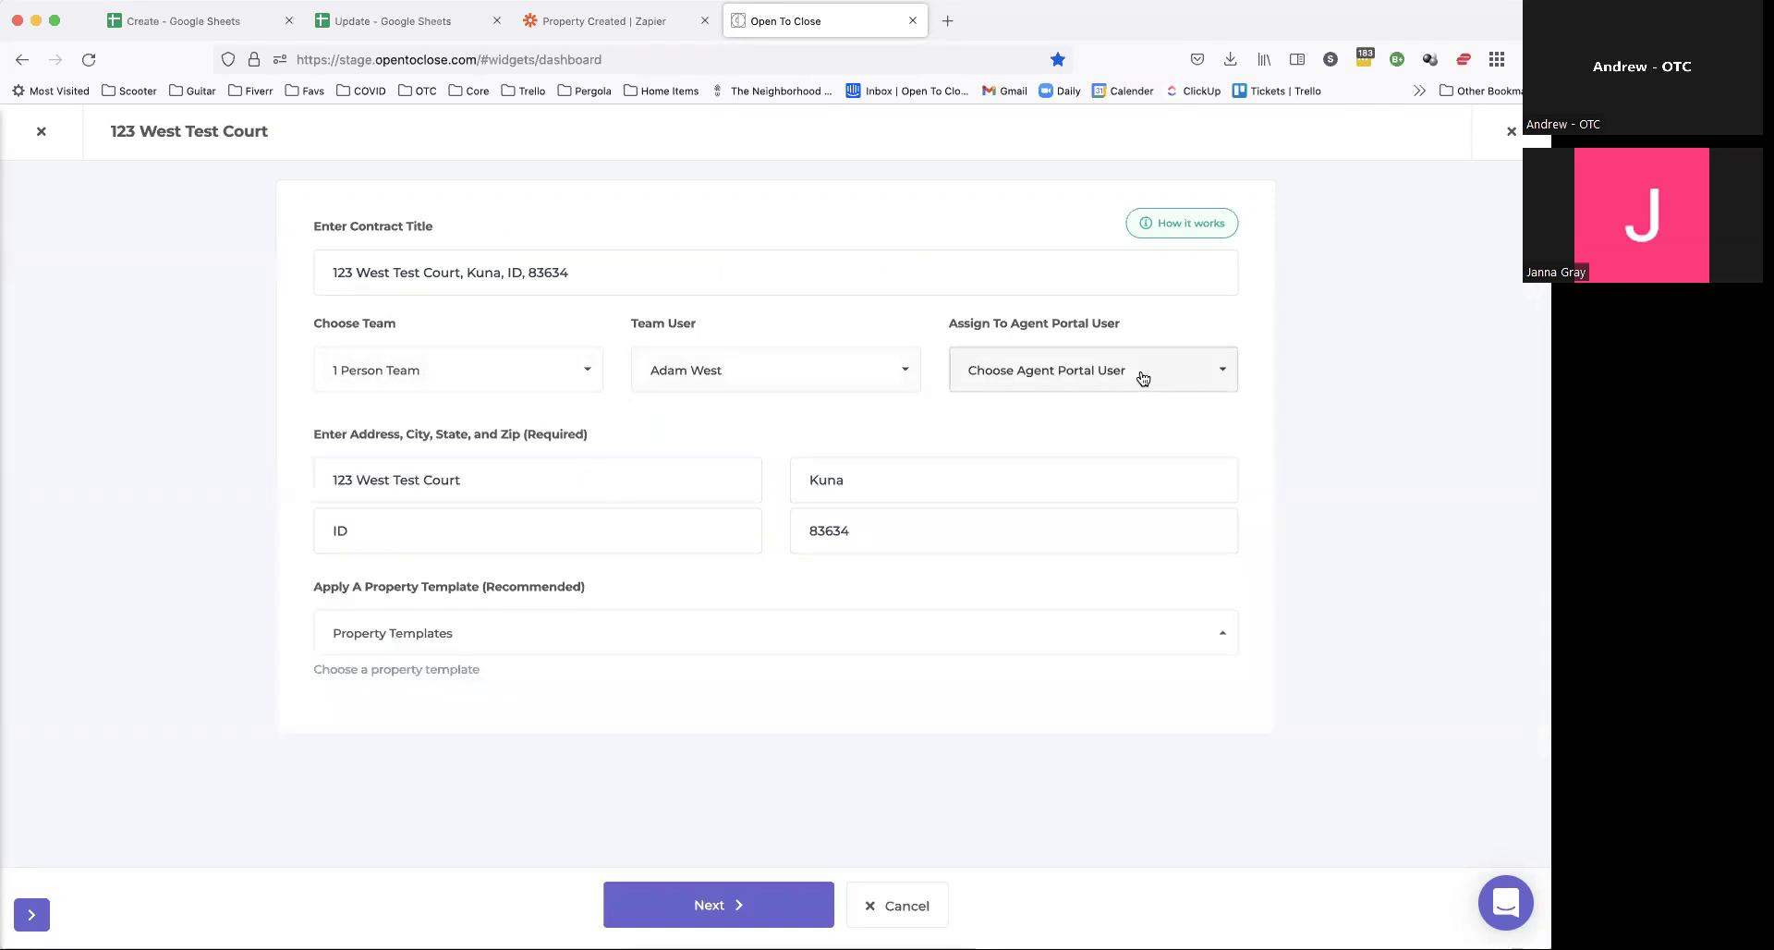
click(1136, 380)
click(1007, 512)
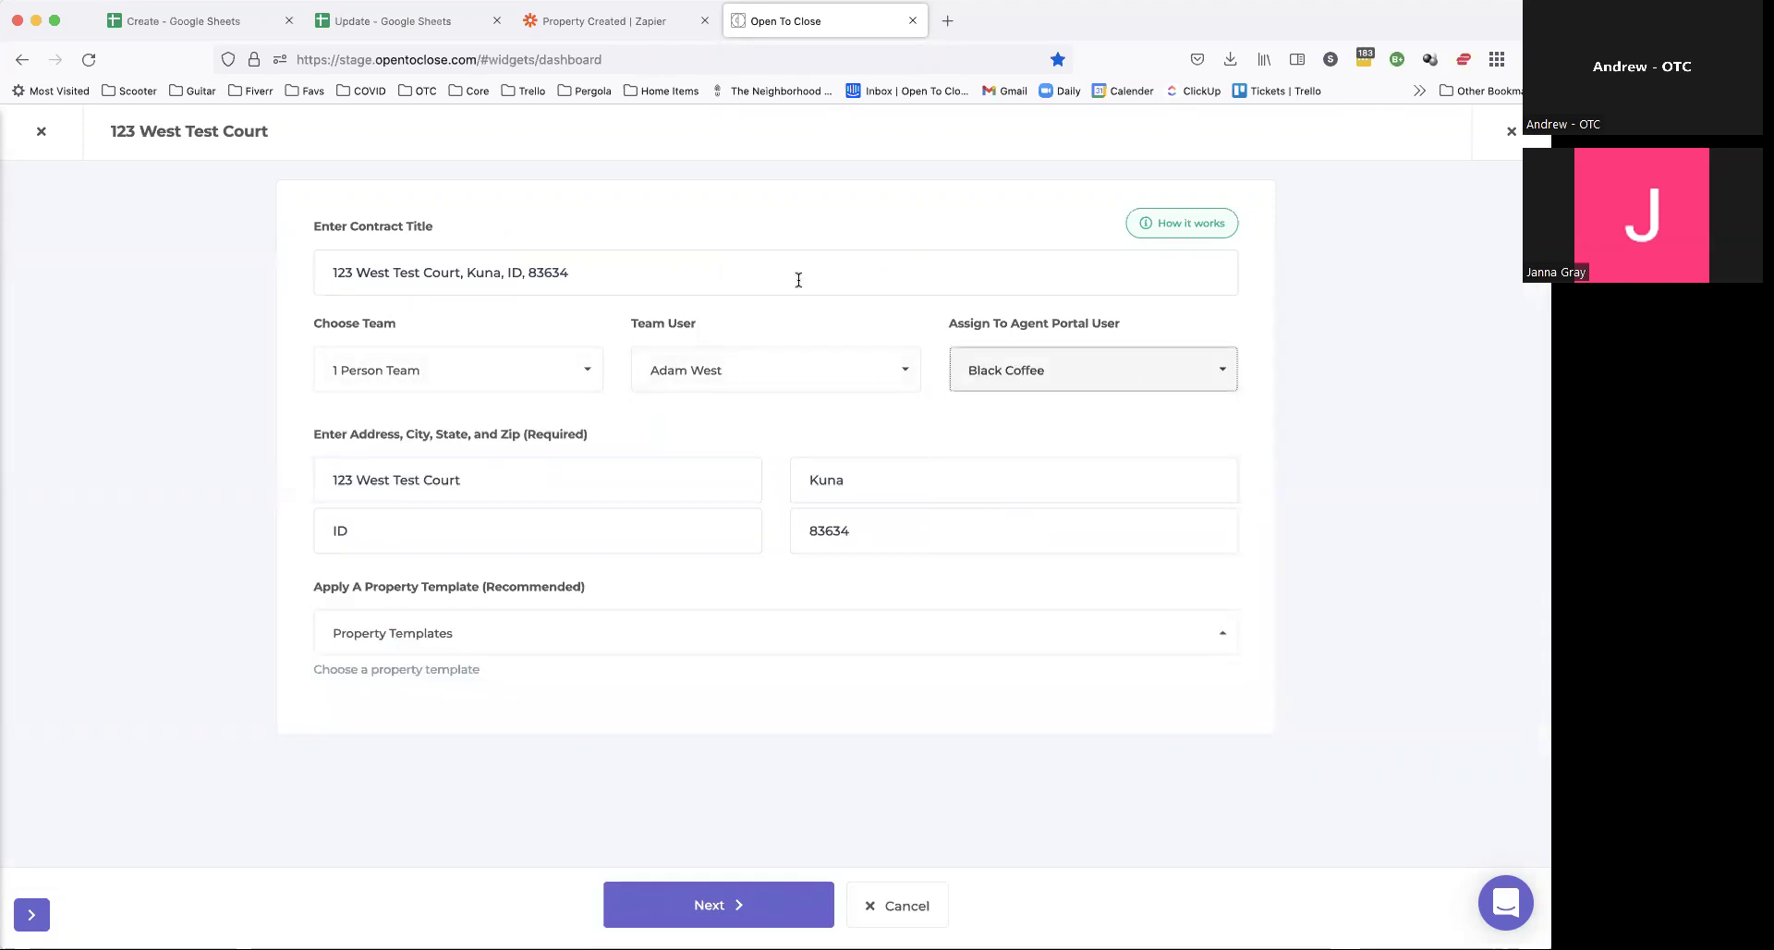
Step: Continue to the property details form, glance at the Create sheet, and show Transaction Dates
click(710, 904)
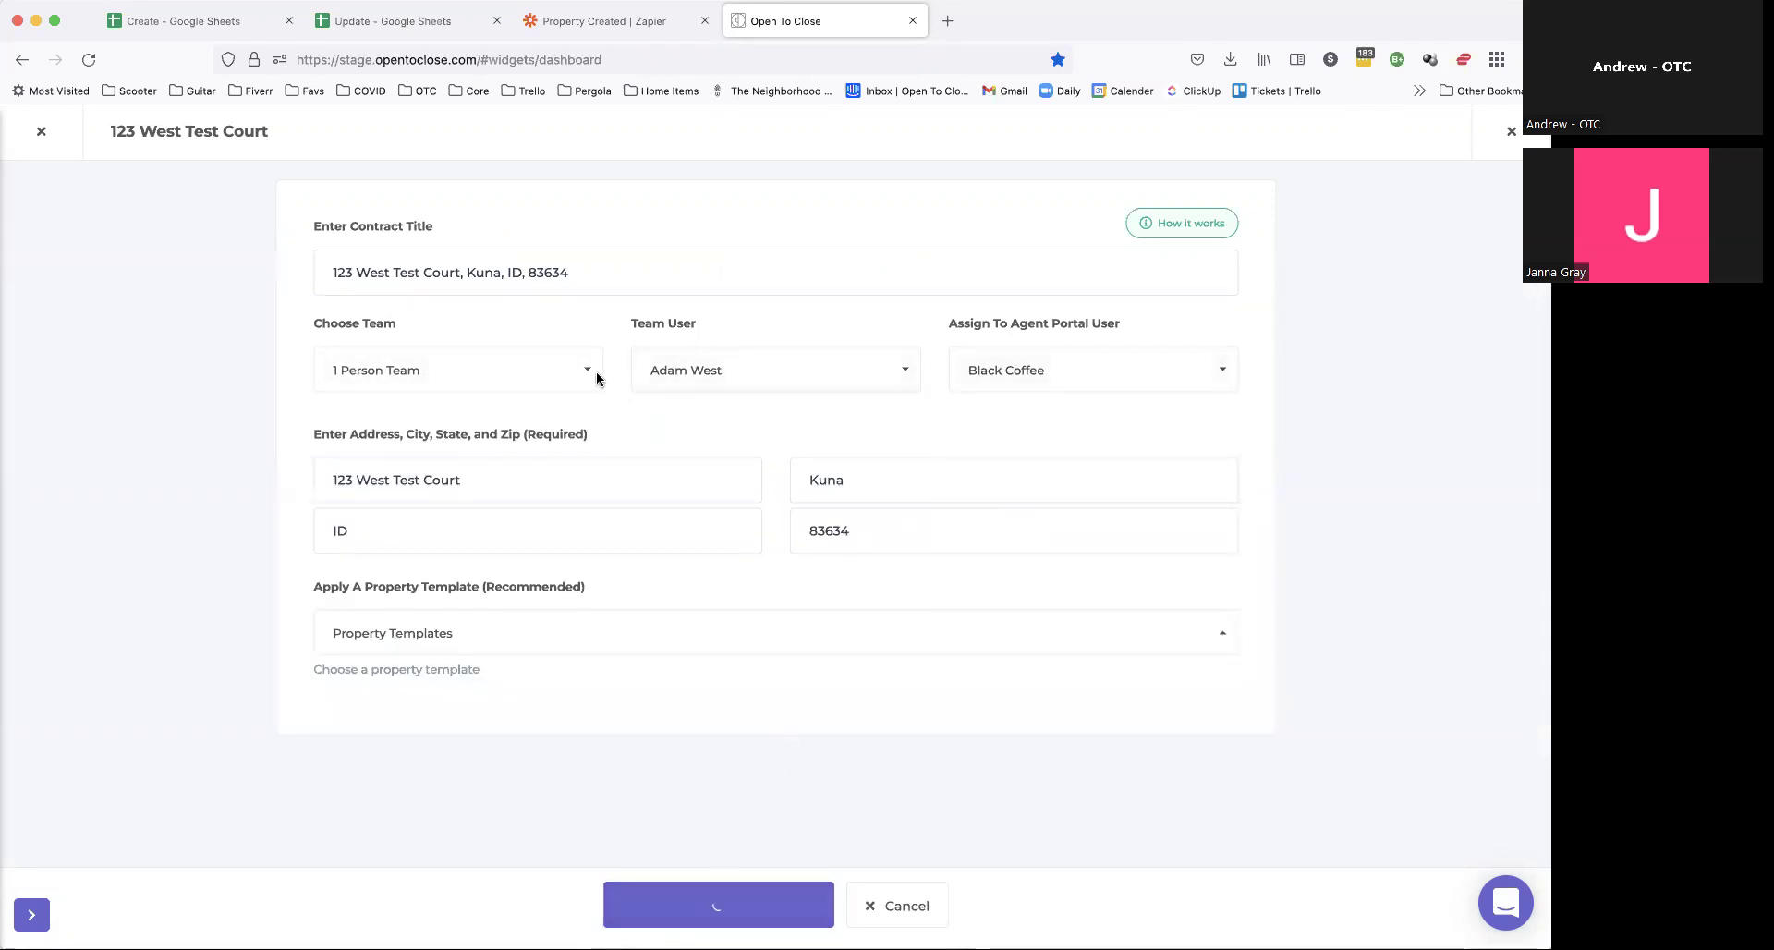
click(183, 26)
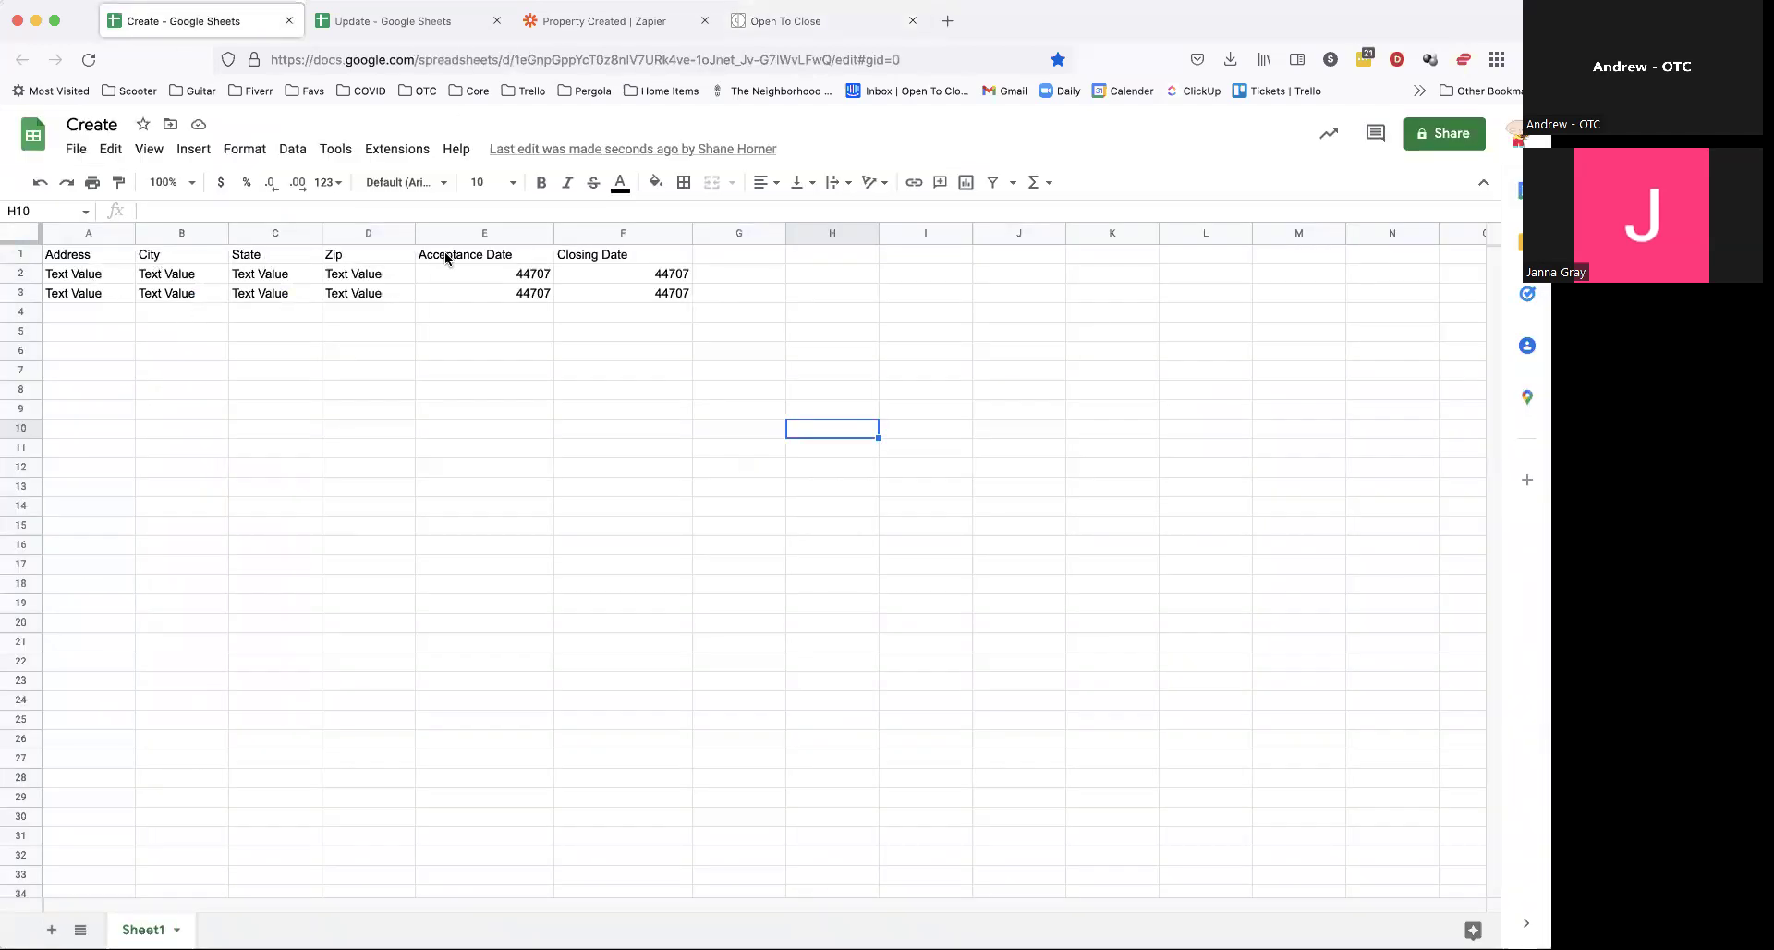
click(804, 26)
click(148, 296)
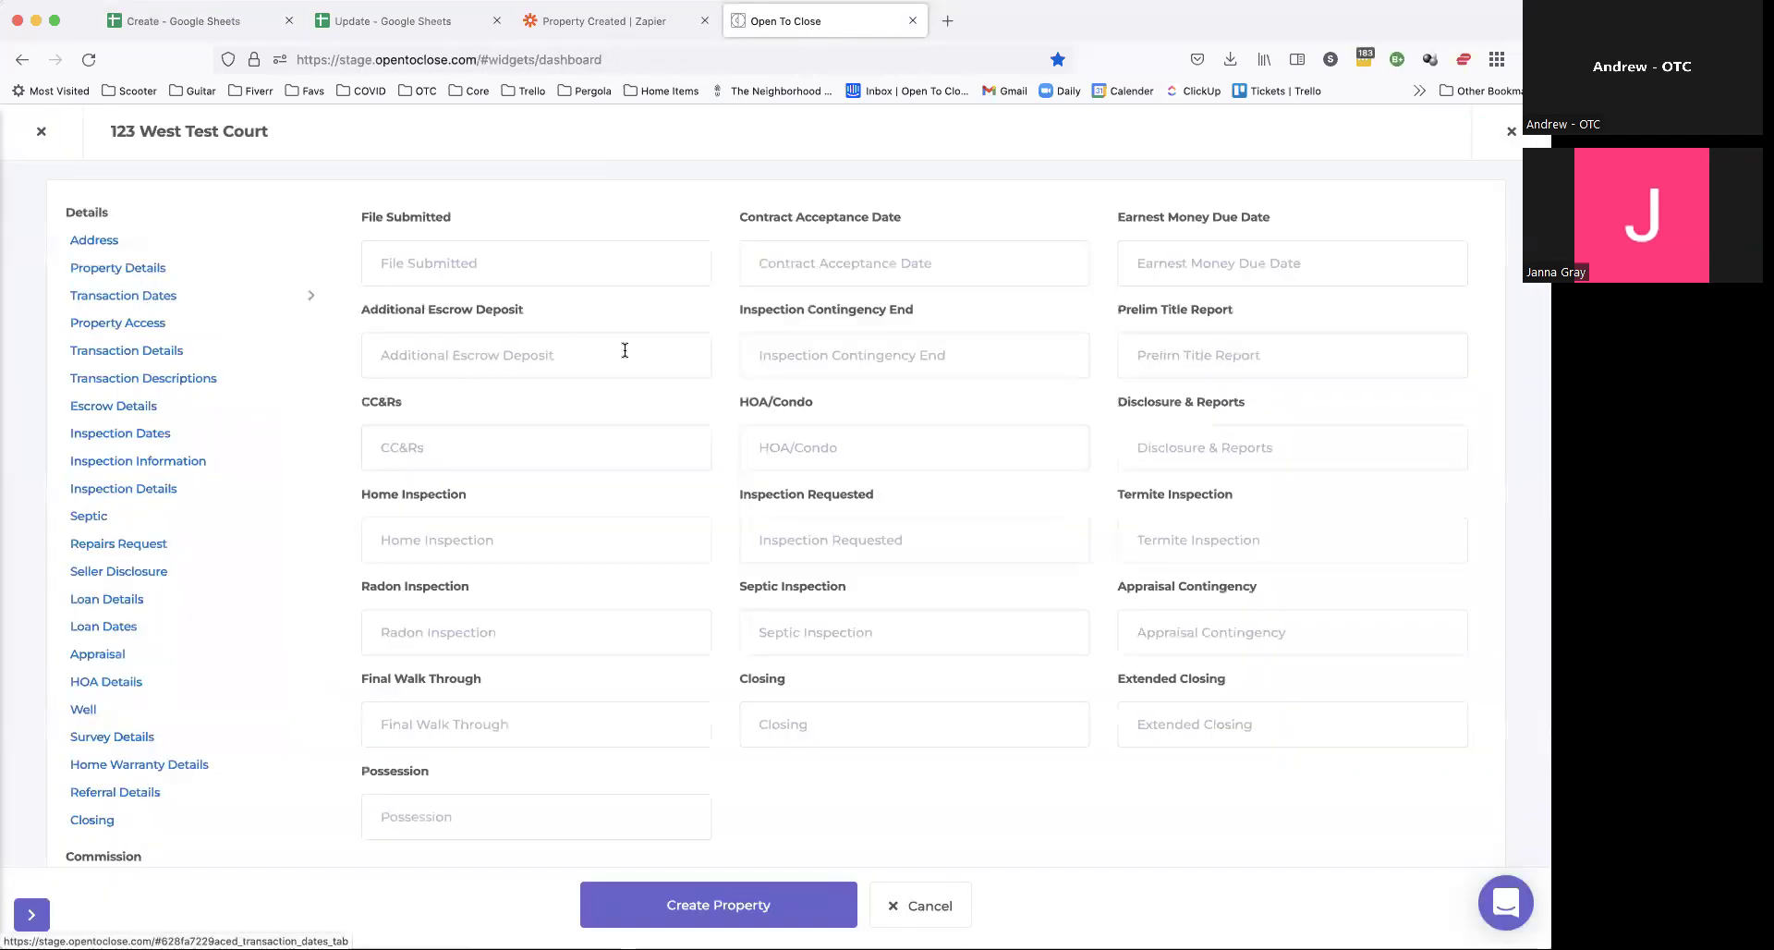
Step: Pick May 26, 2022 acceptance and June 3, 2022 closing dates, create the property, then check the Create sheet
click(873, 266)
click(870, 472)
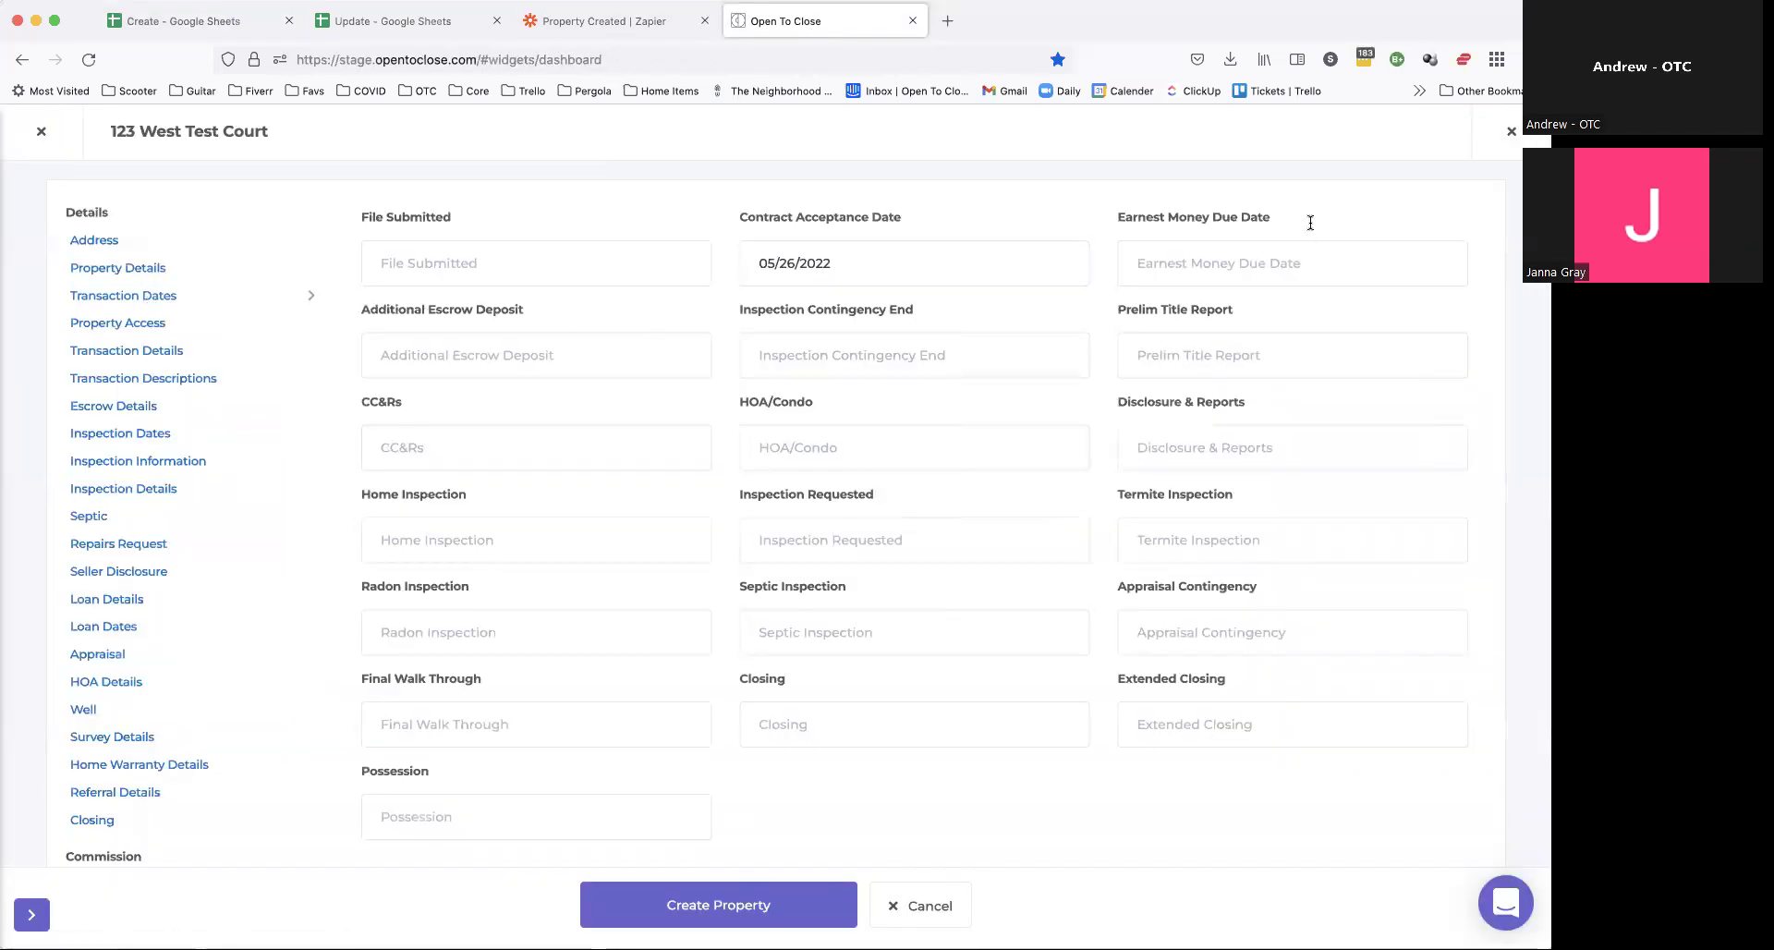
click(822, 711)
click(906, 680)
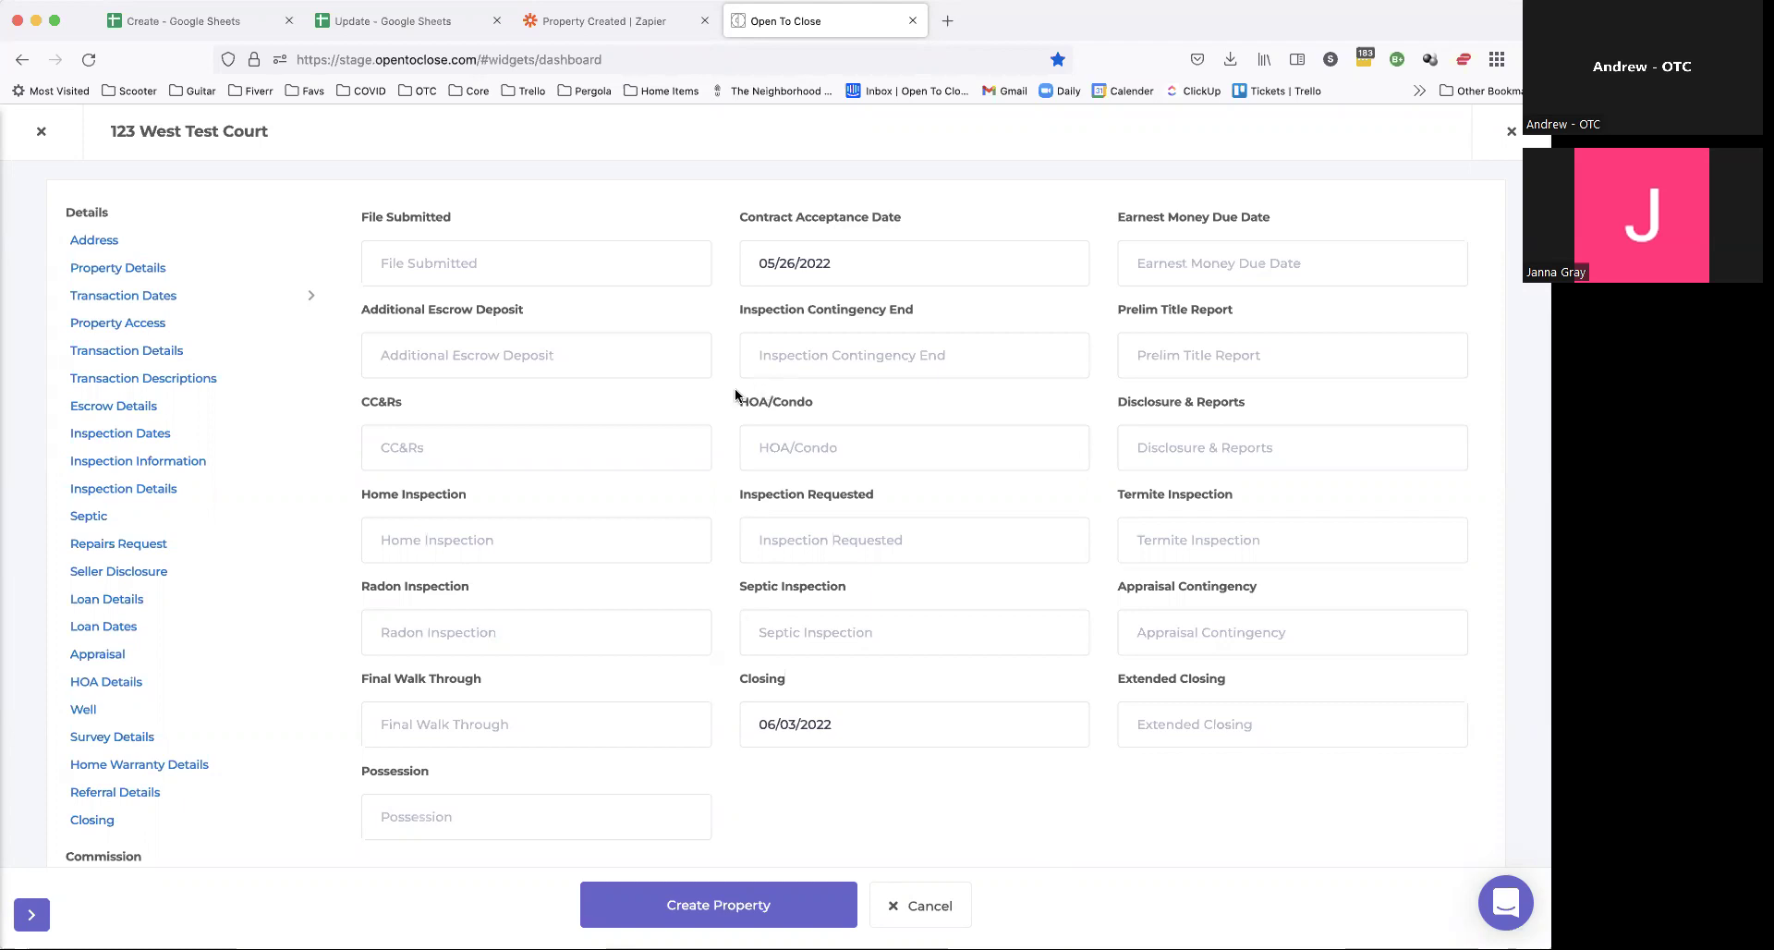
scroll(735, 395, down, 10)
click(702, 905)
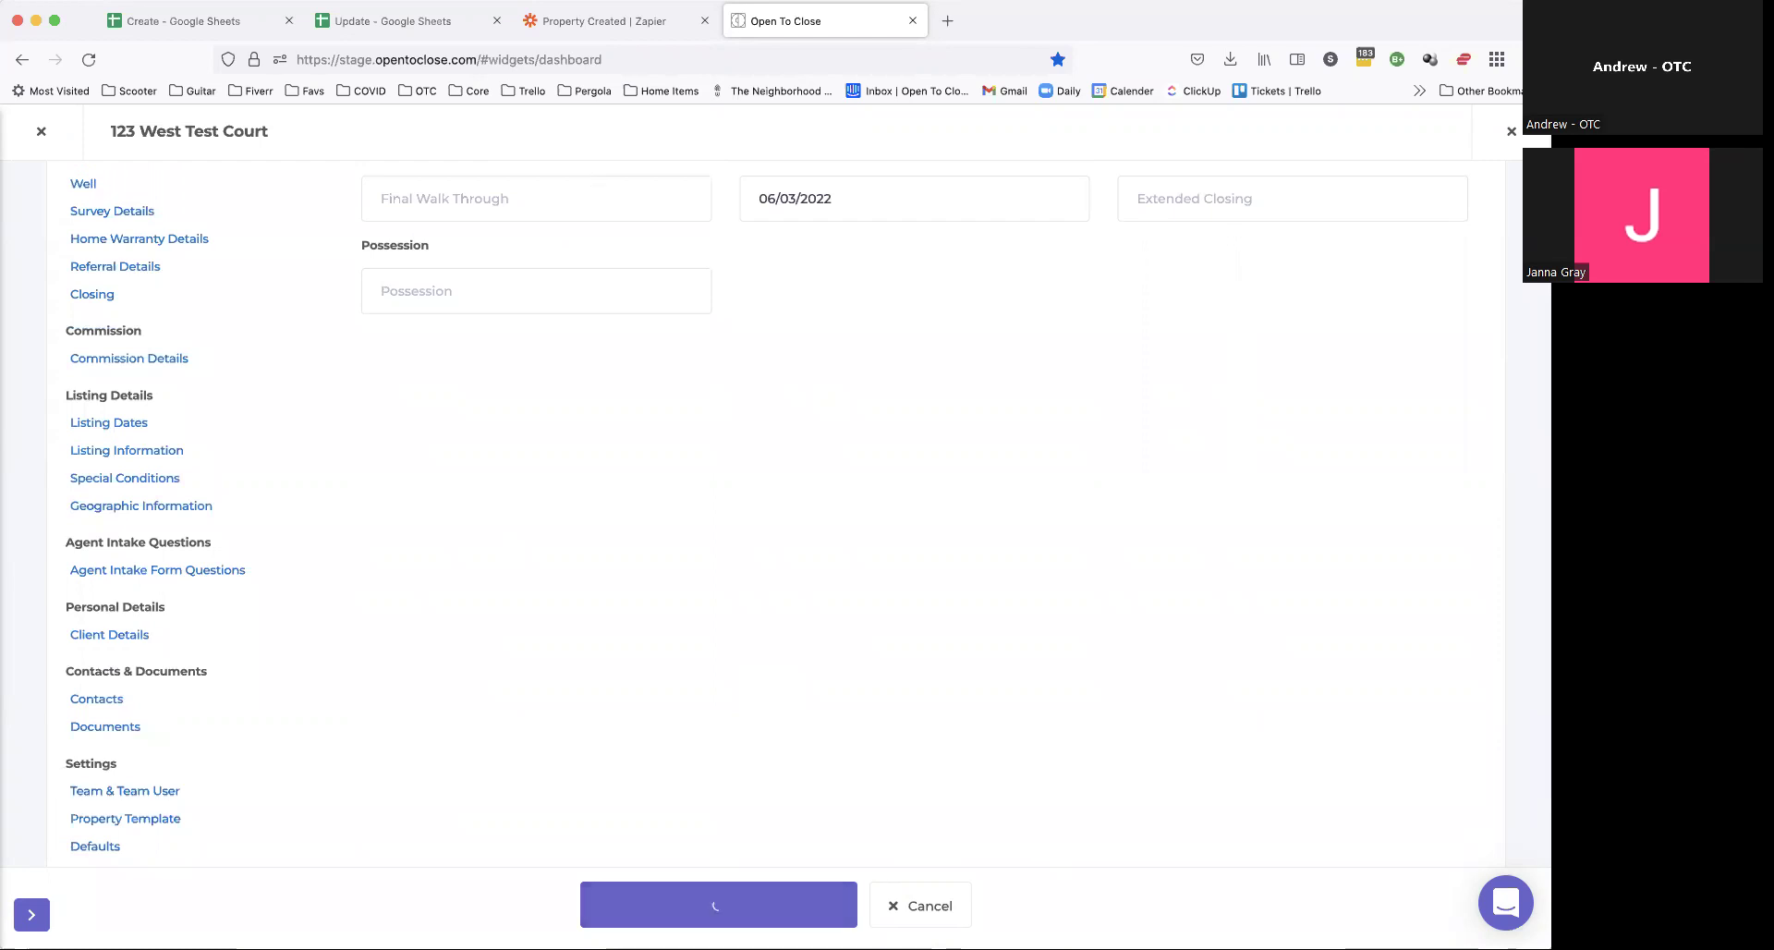
click(222, 22)
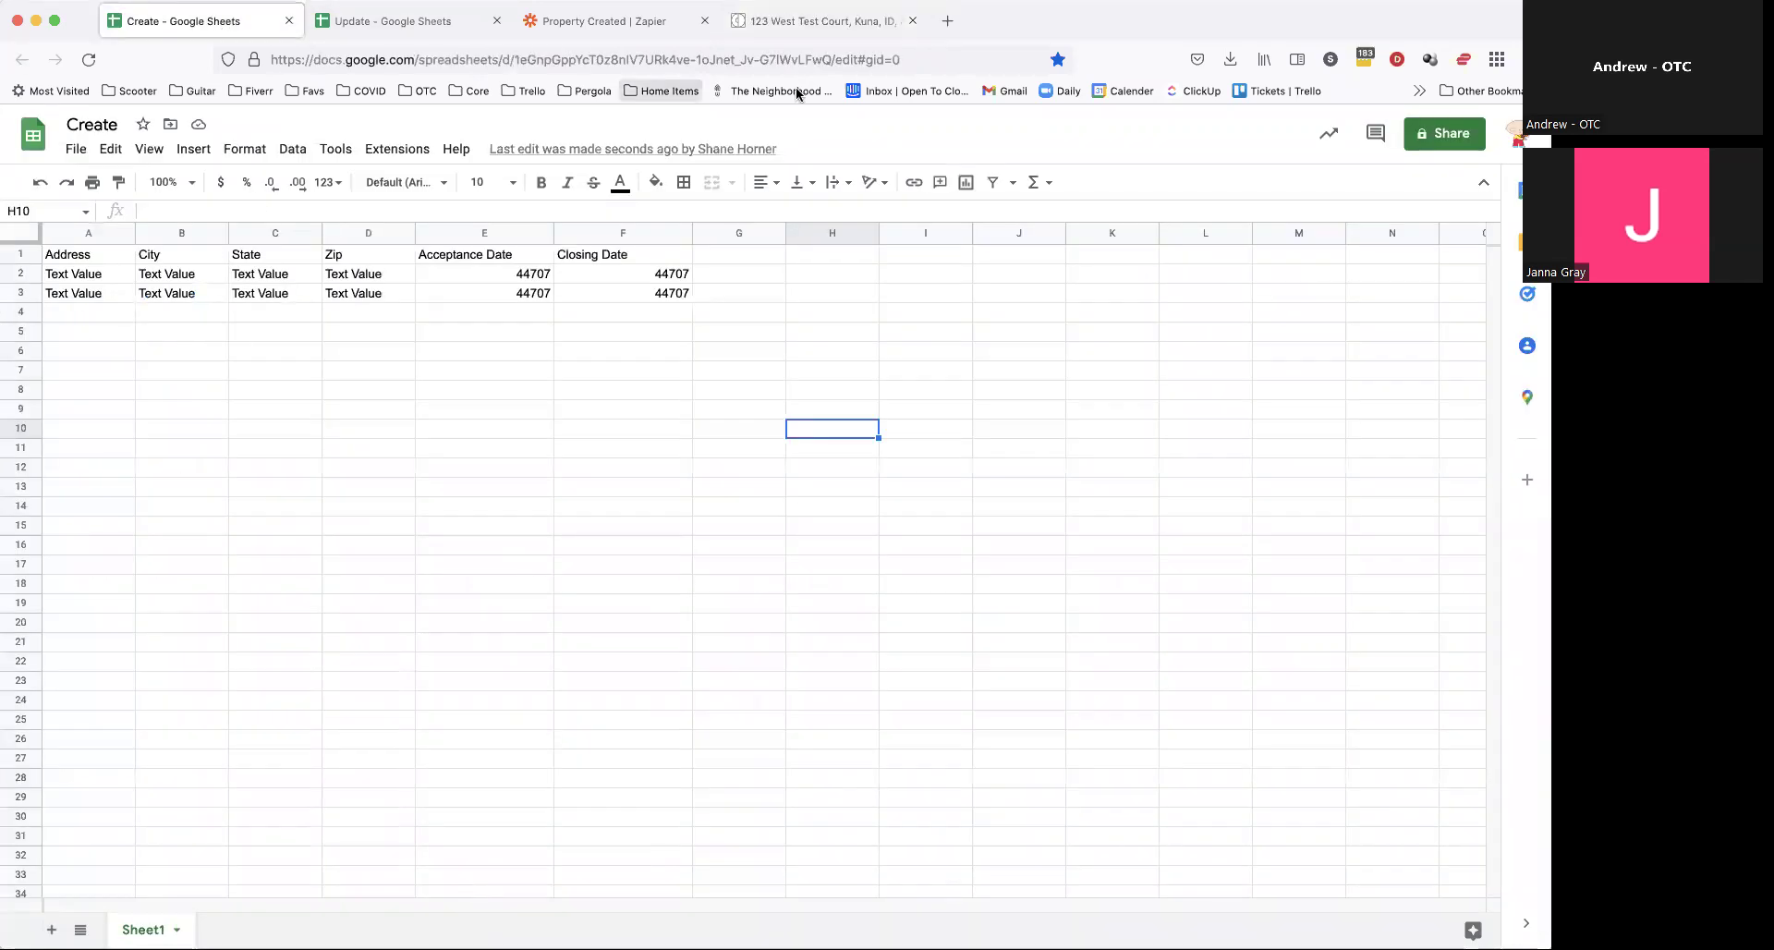
Step: Compare the Create sheet with the new property and select row 4 showing 2022-05-26 and 2022-06-03
click(801, 526)
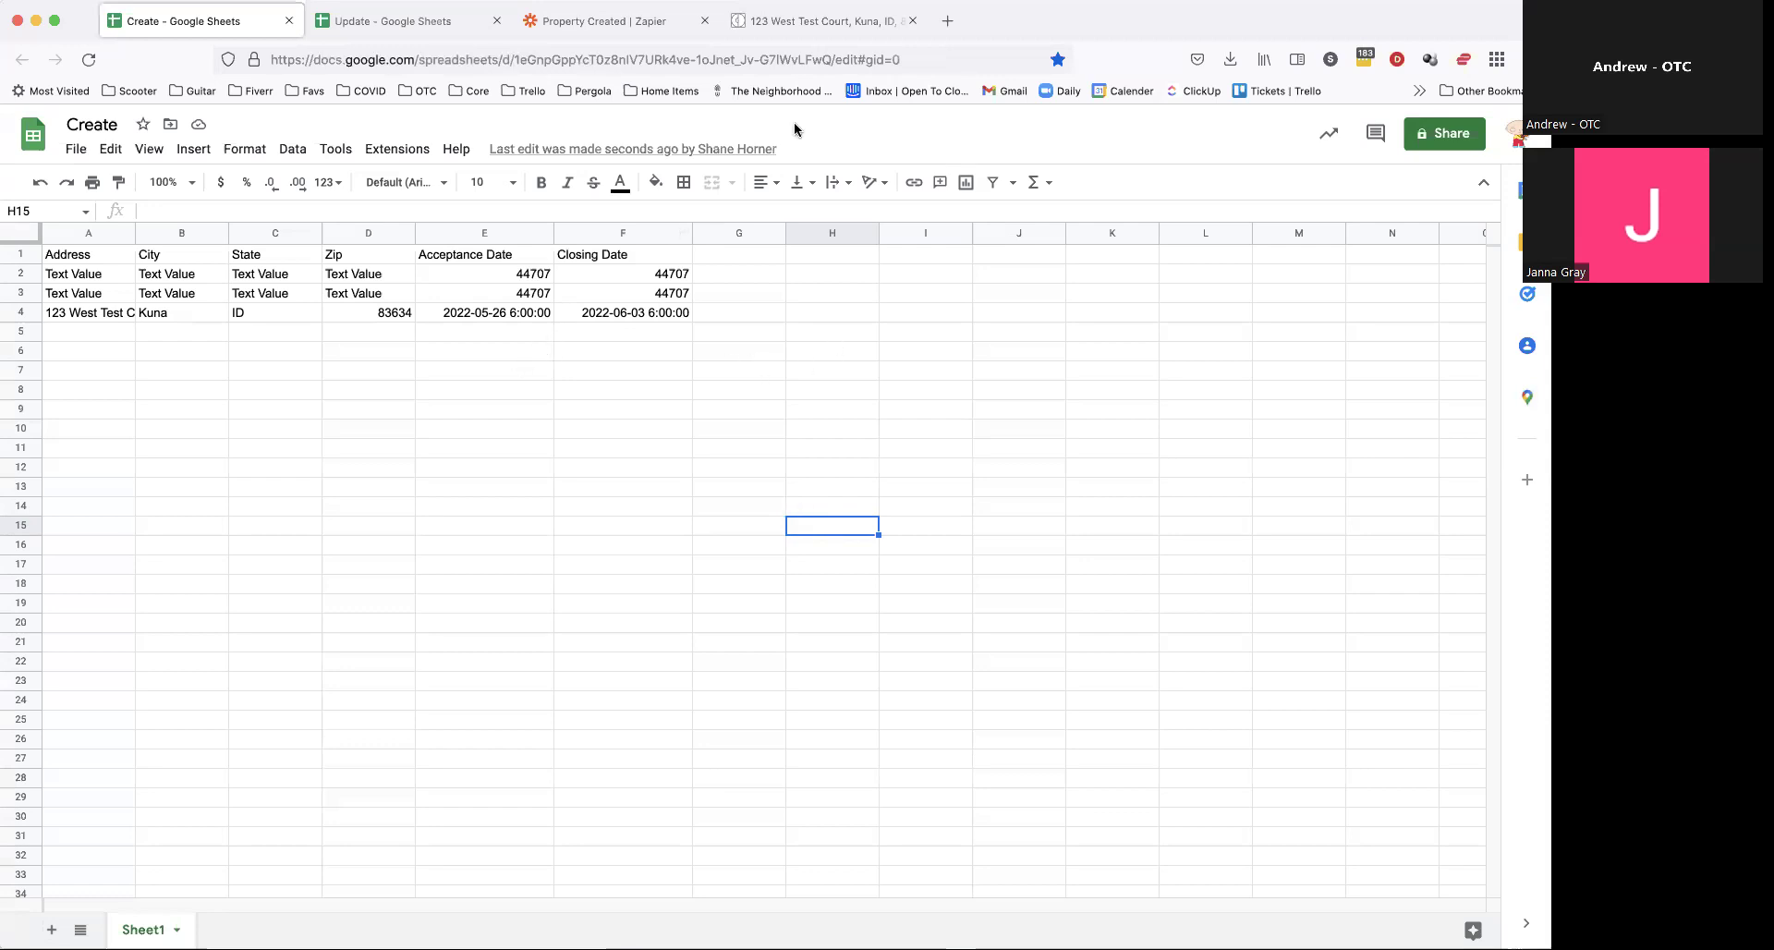
click(862, 23)
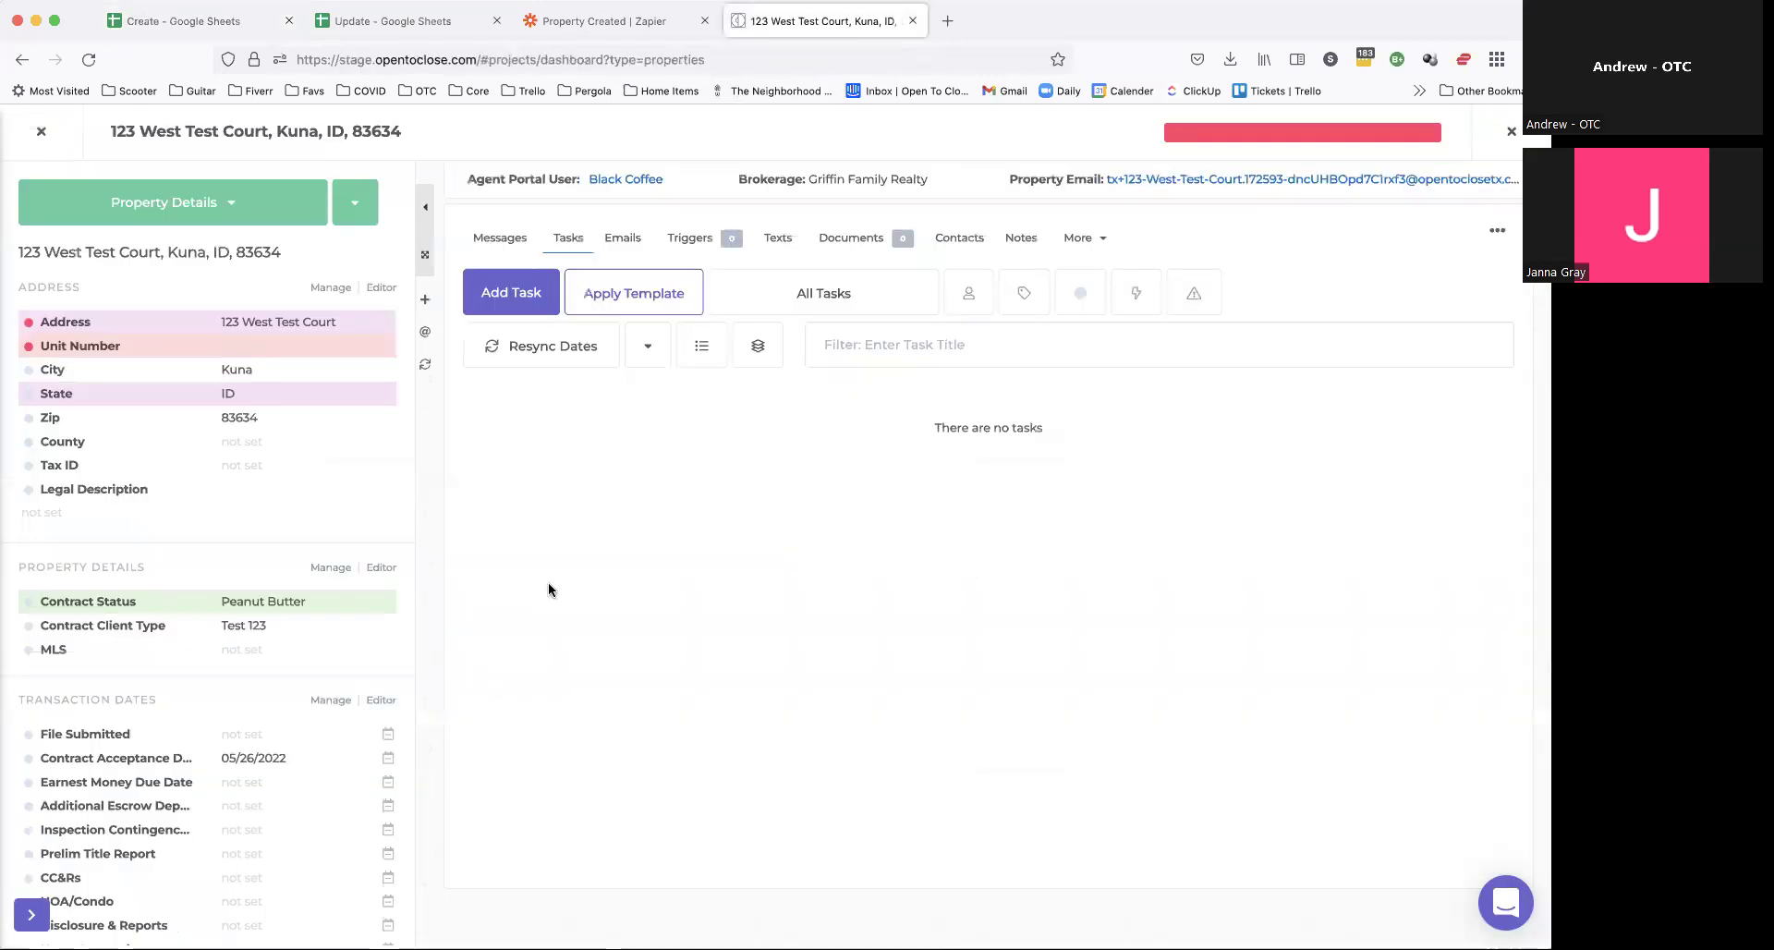
click(185, 23)
click(19, 313)
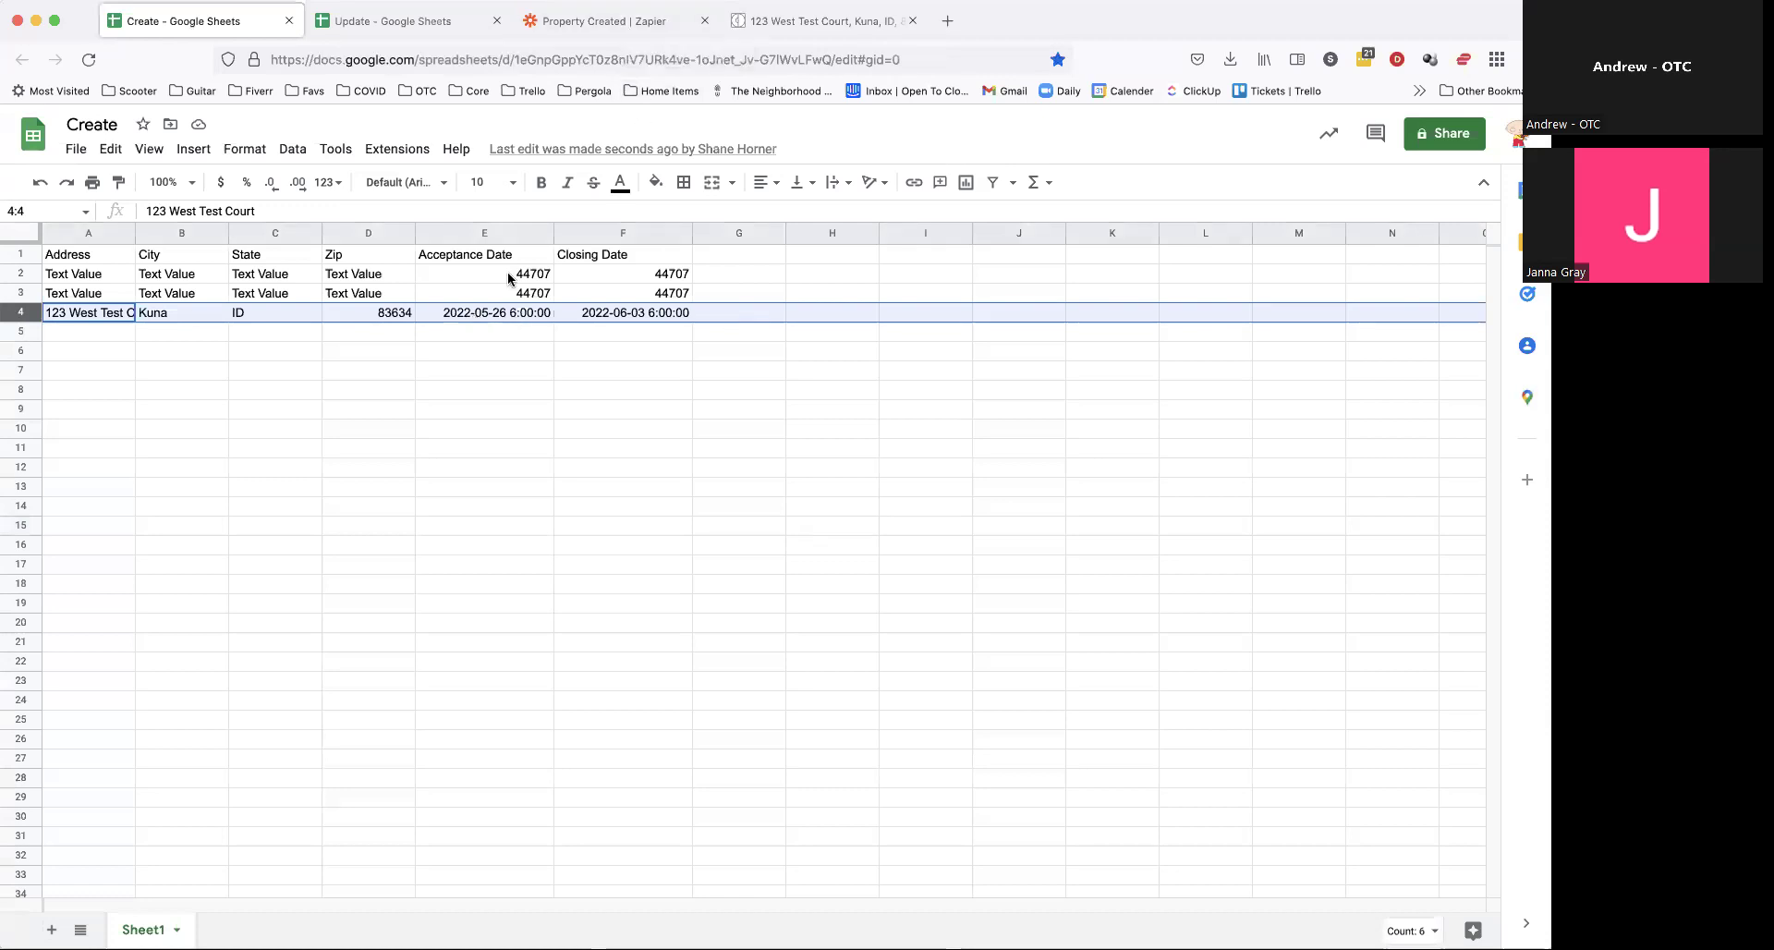
Step: Reopen the published Property Created Zap and add a third Action step below the spreadsheet row step
click(663, 20)
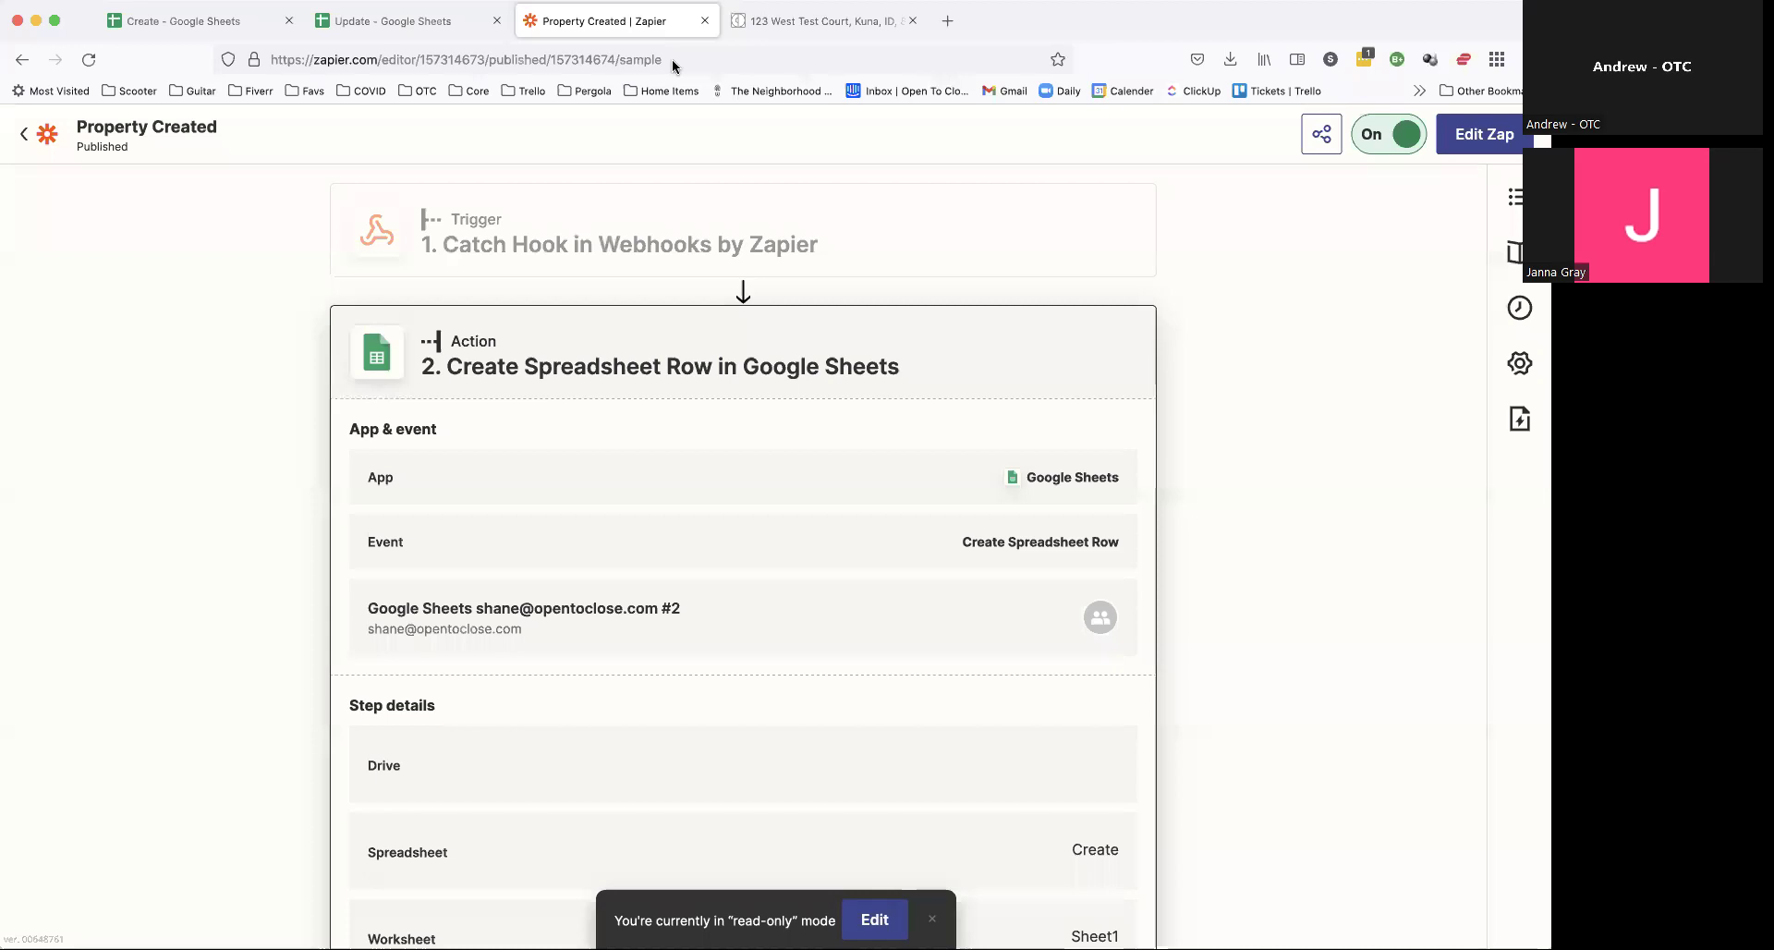
click(1471, 135)
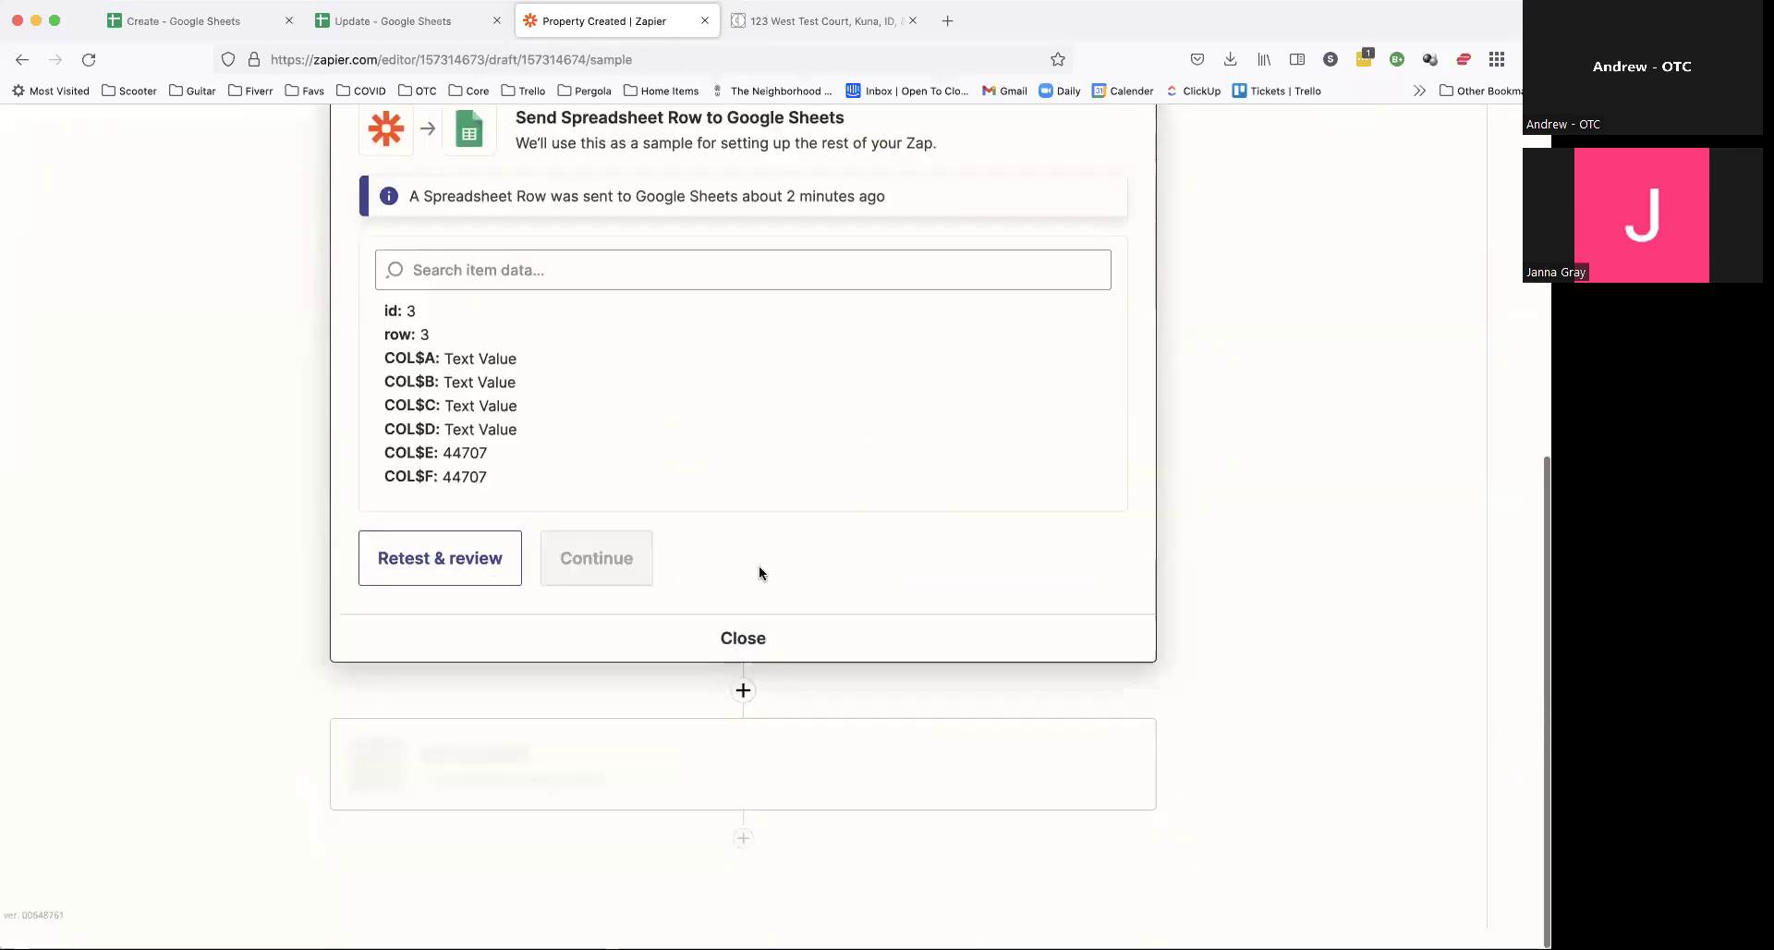
click(678, 820)
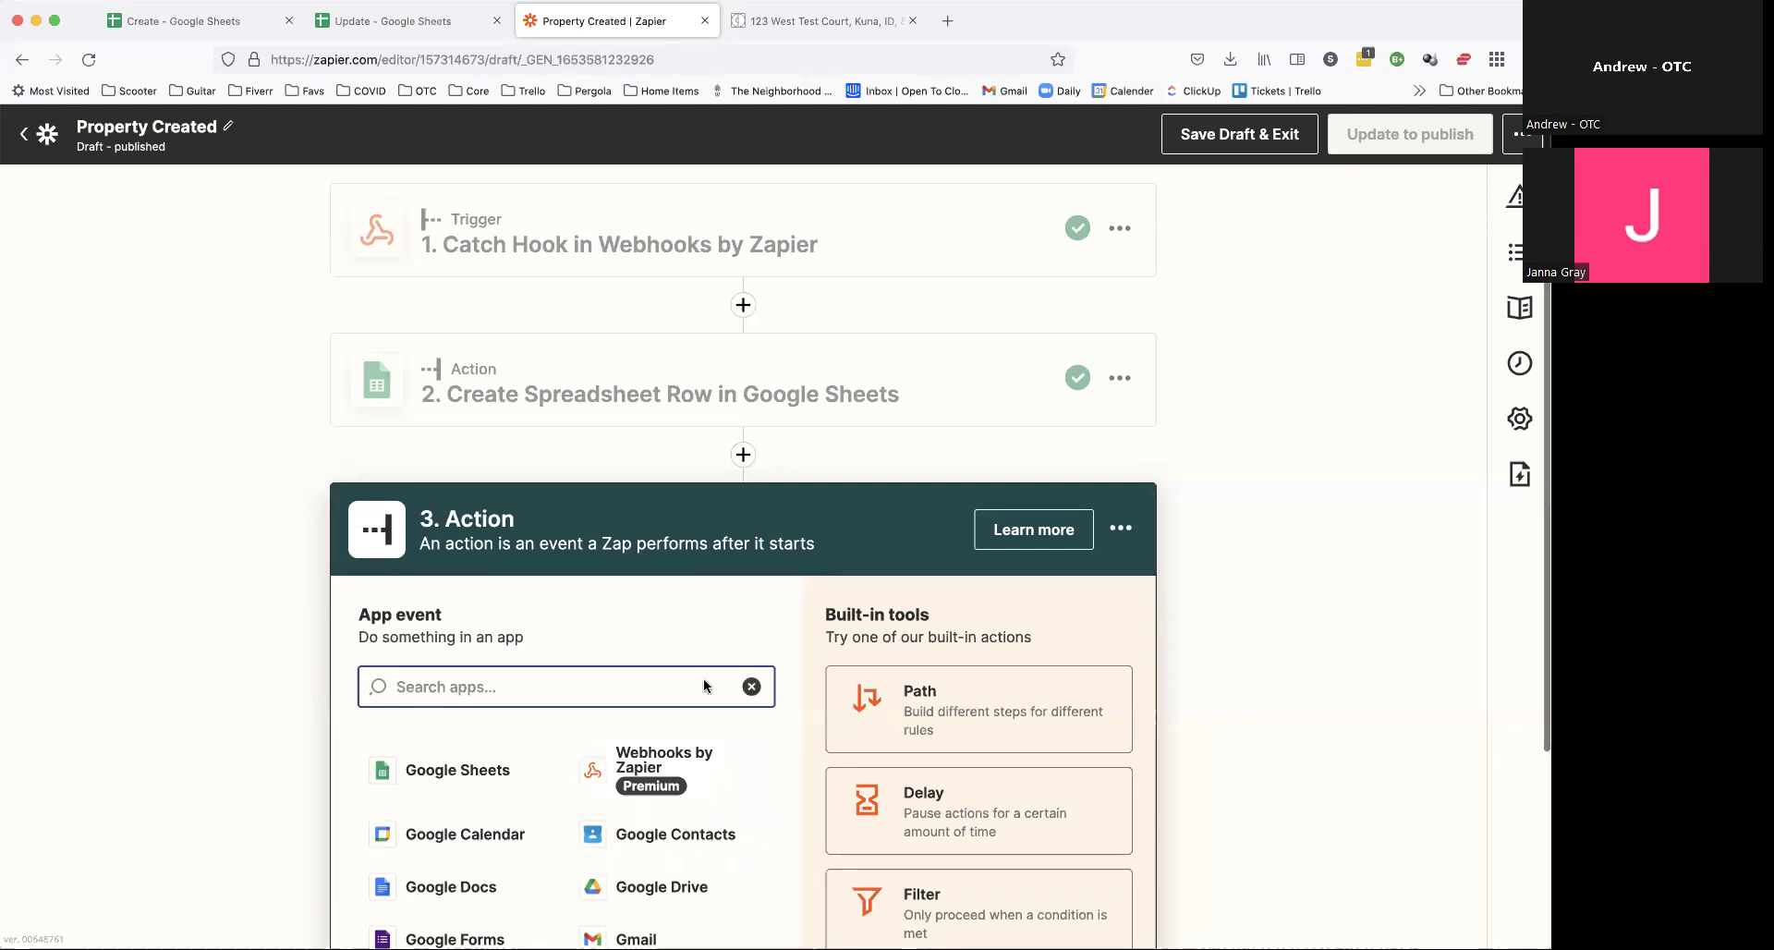
scroll(704, 686, down, 3)
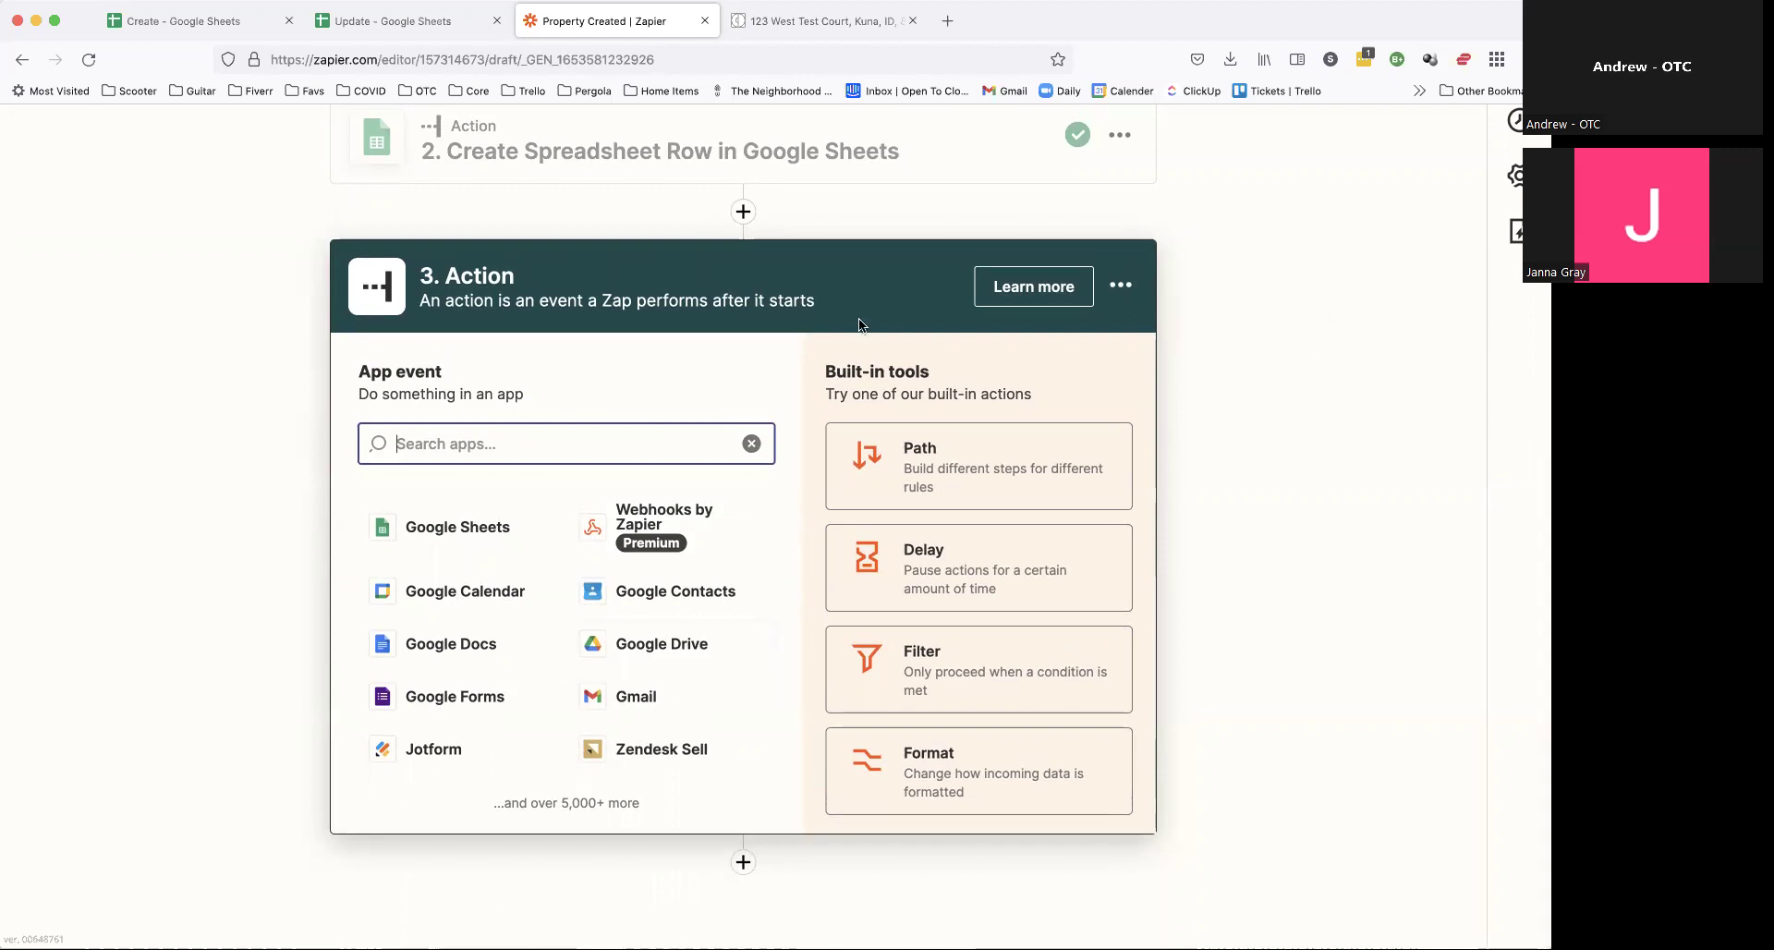
scroll(824, 327, up, 2)
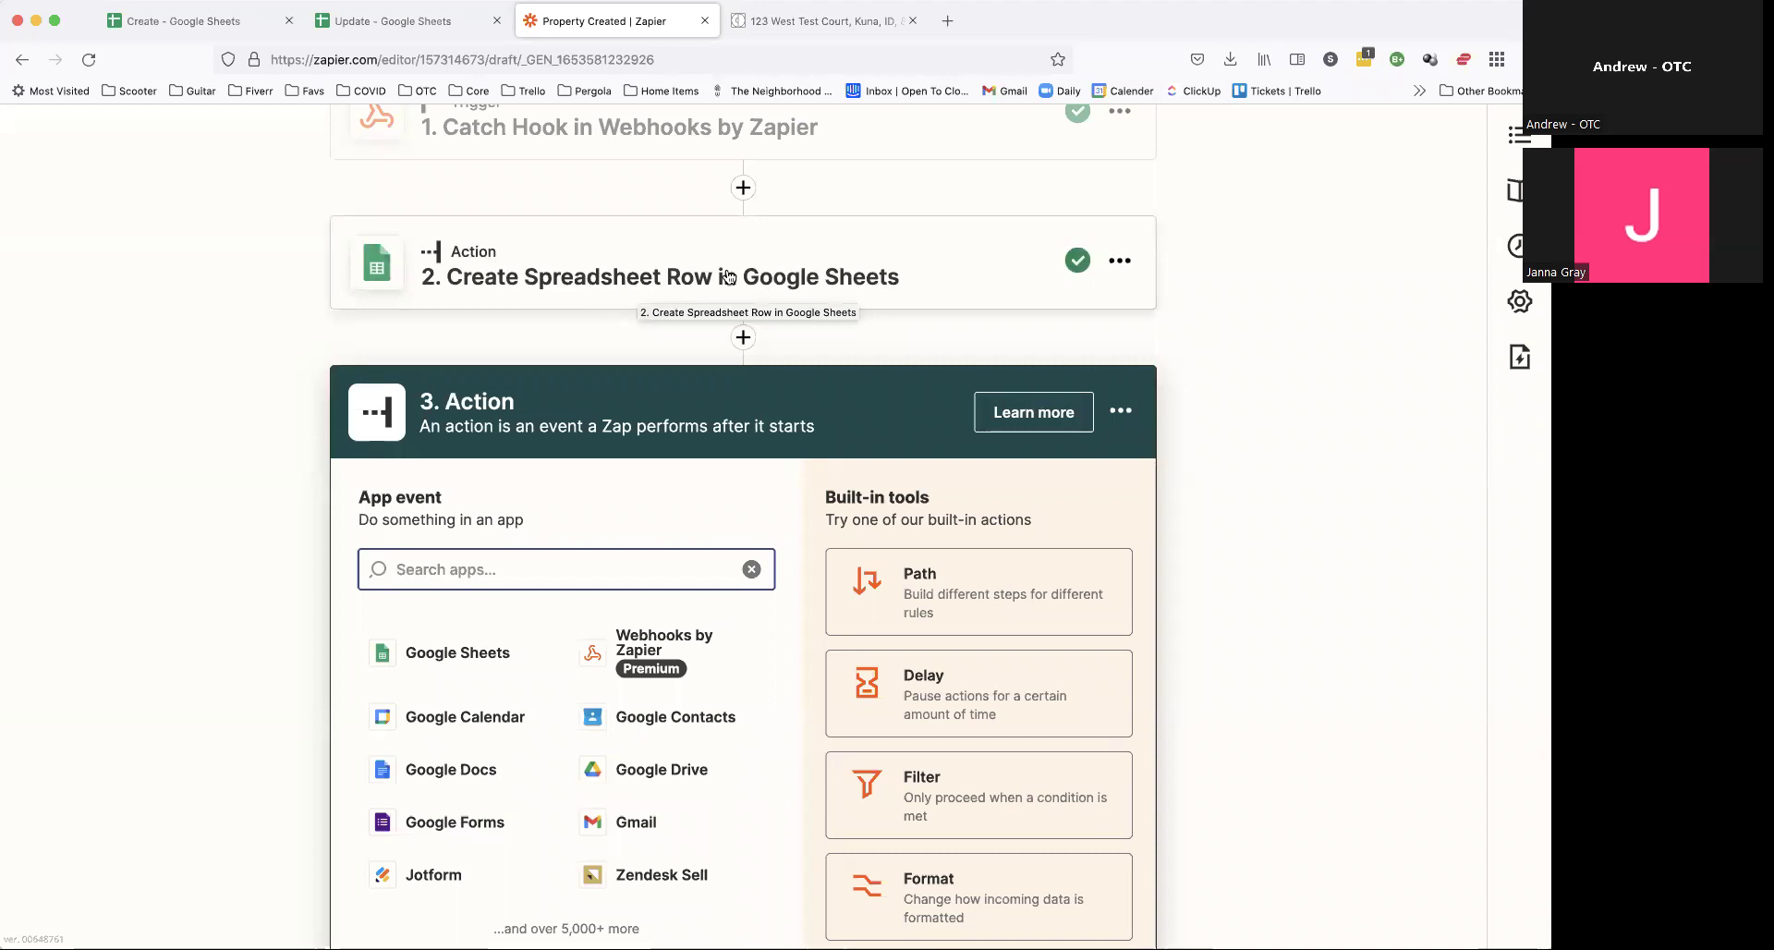
Step: Review the new Create sheet row, then close the 123 West Test Court property panel
click(801, 23)
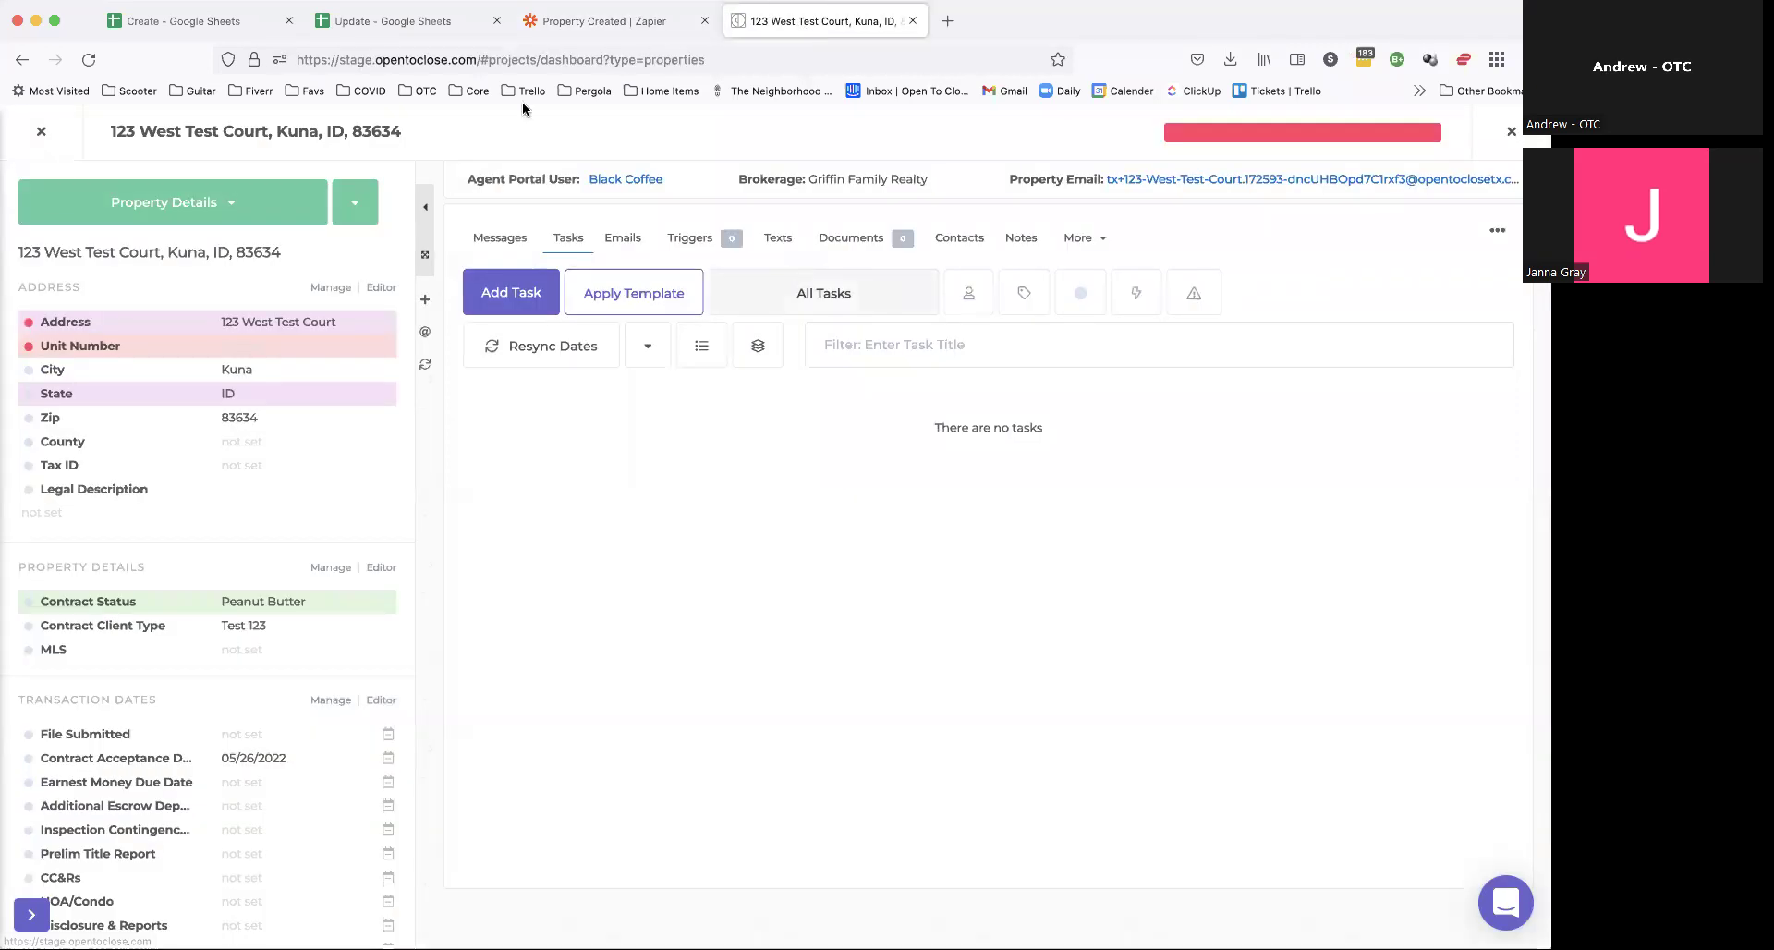
click(176, 21)
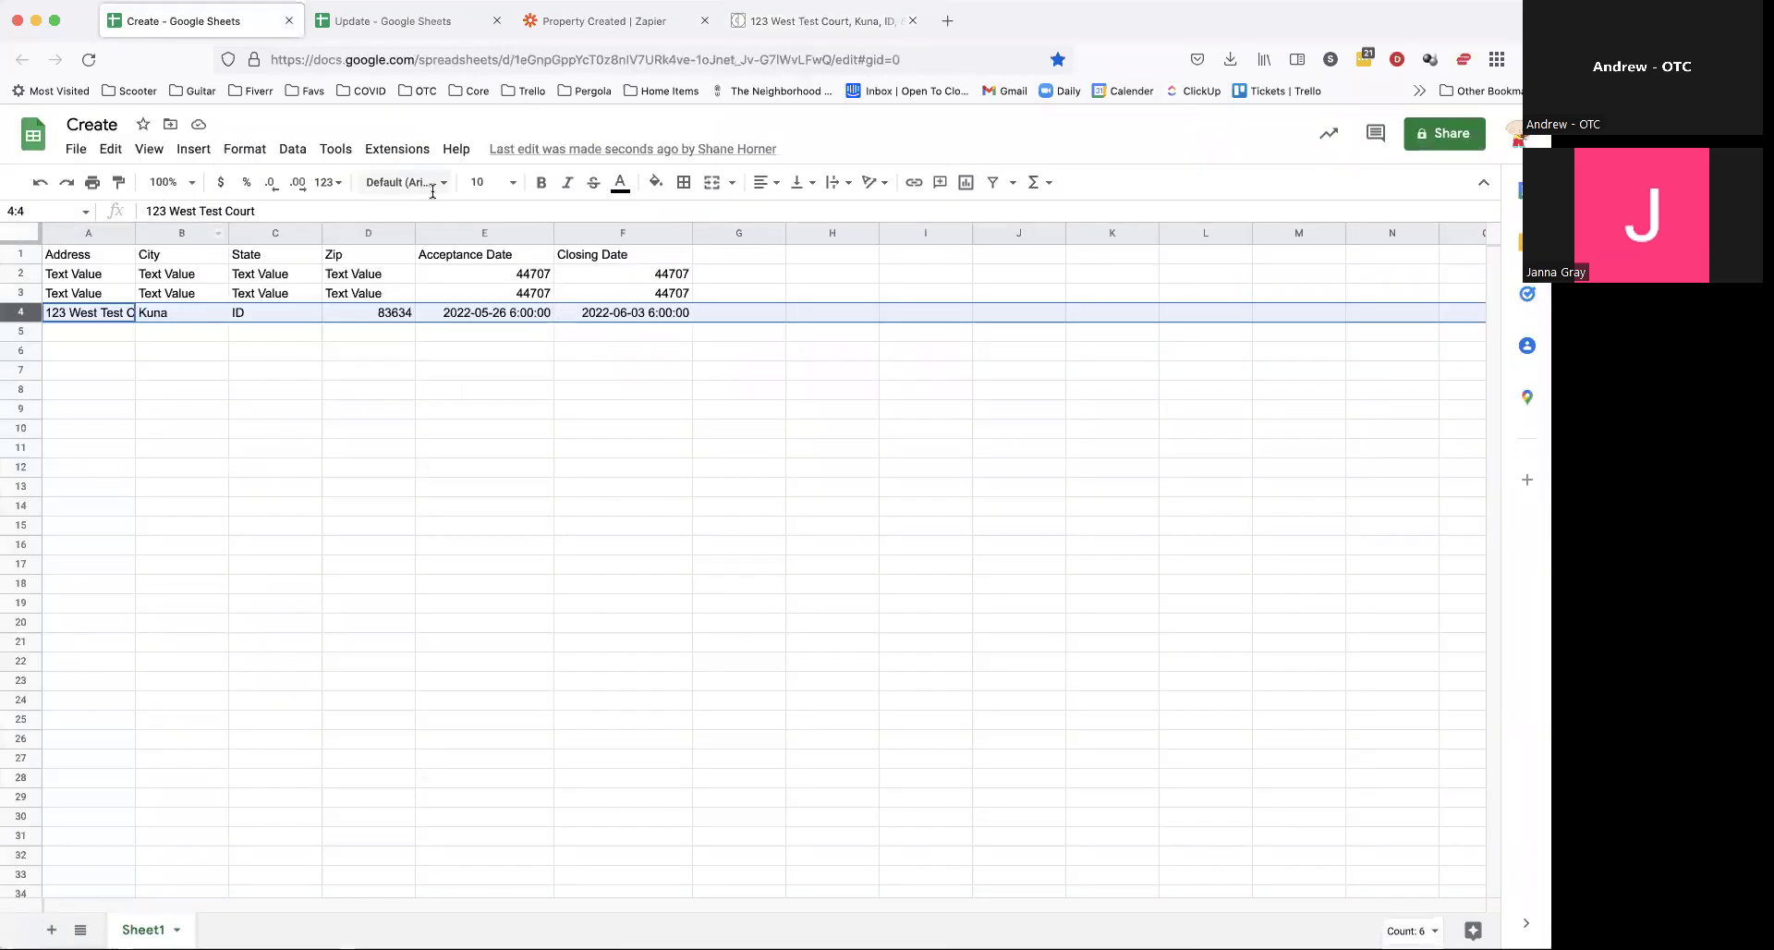
click(296, 526)
click(813, 21)
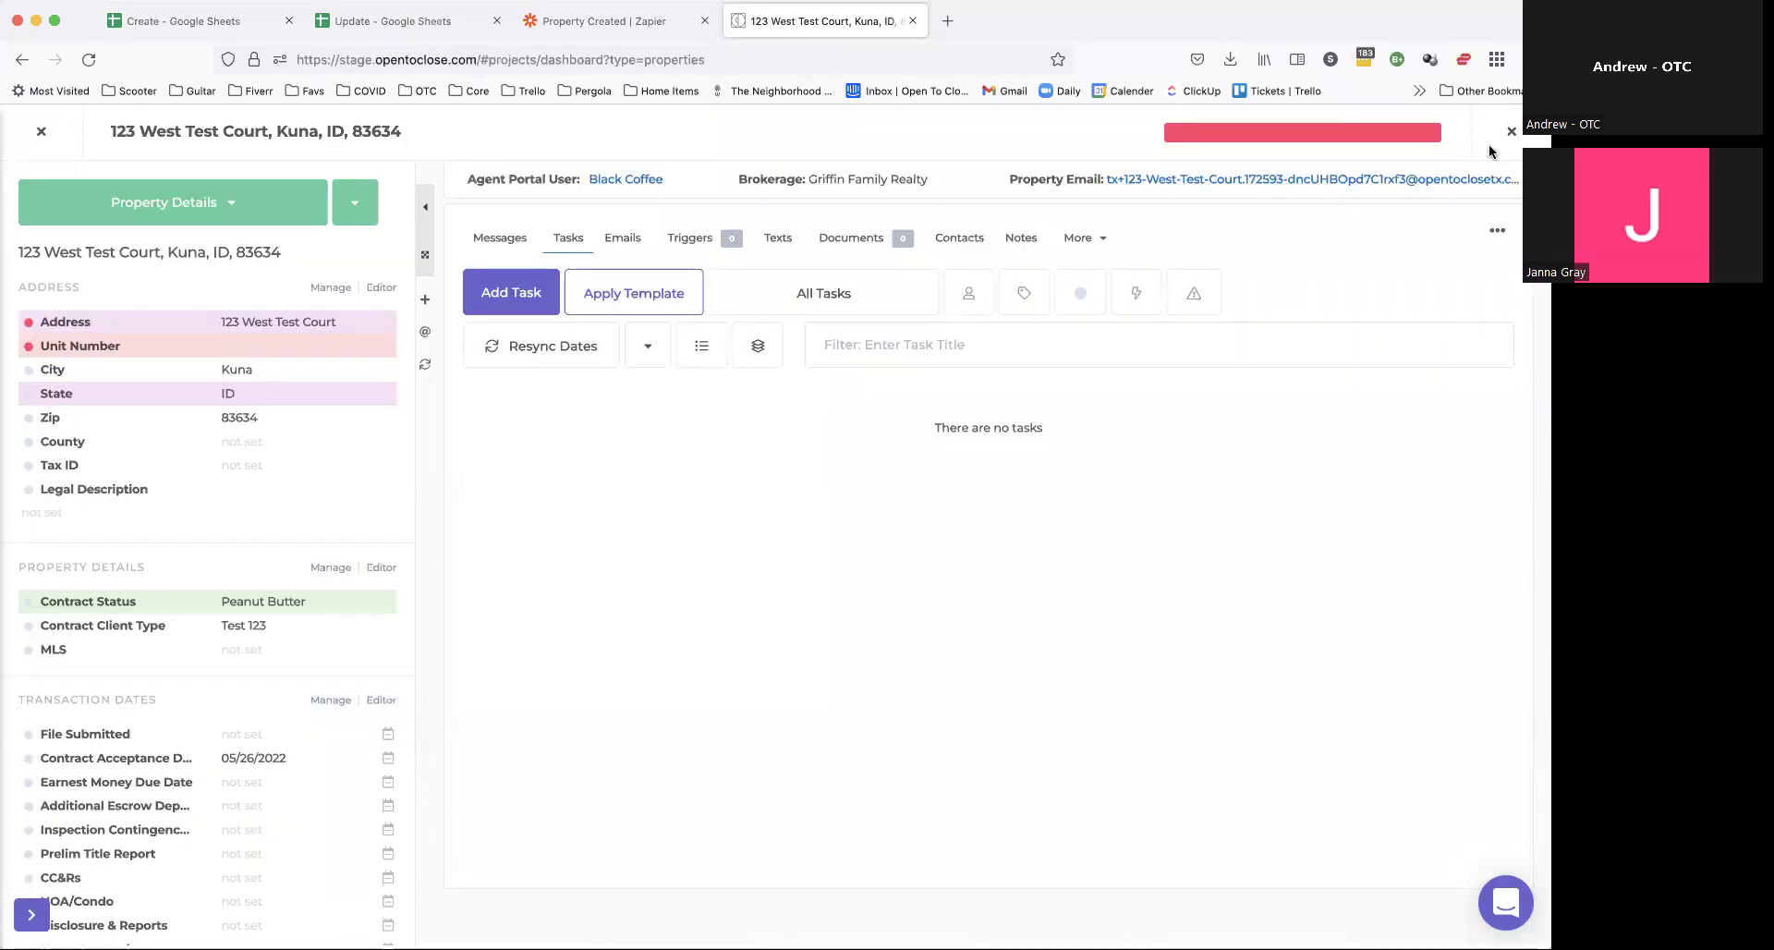
key(Escape)
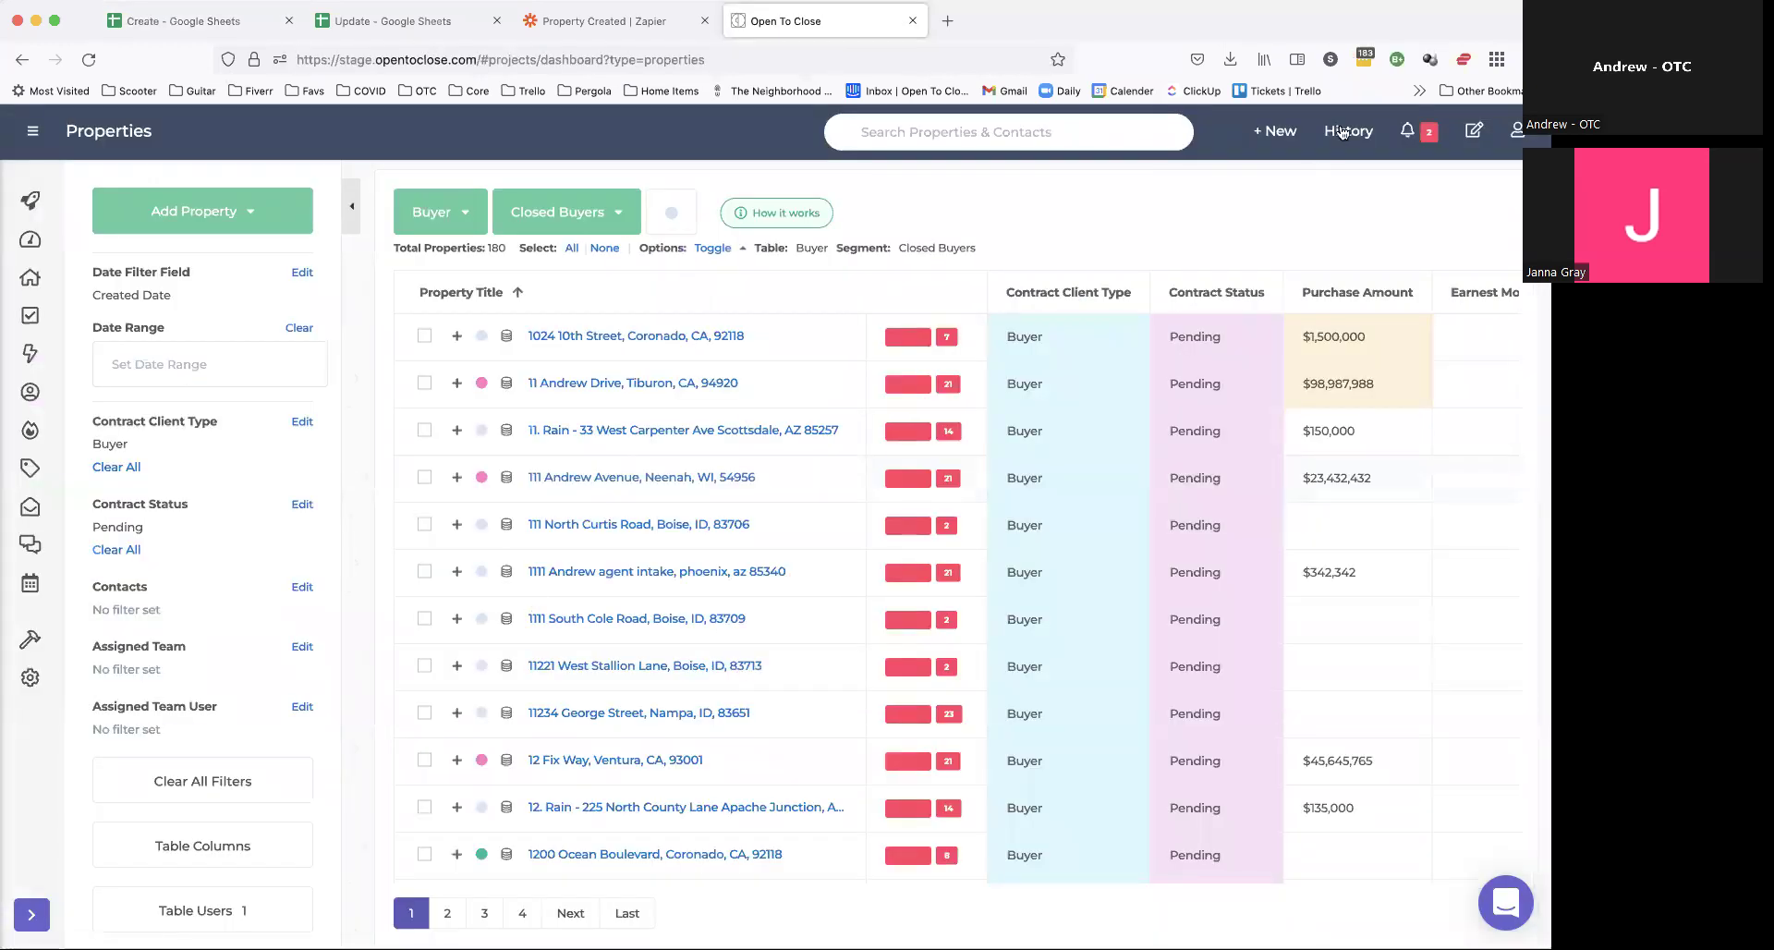
click(1342, 133)
click(622, 236)
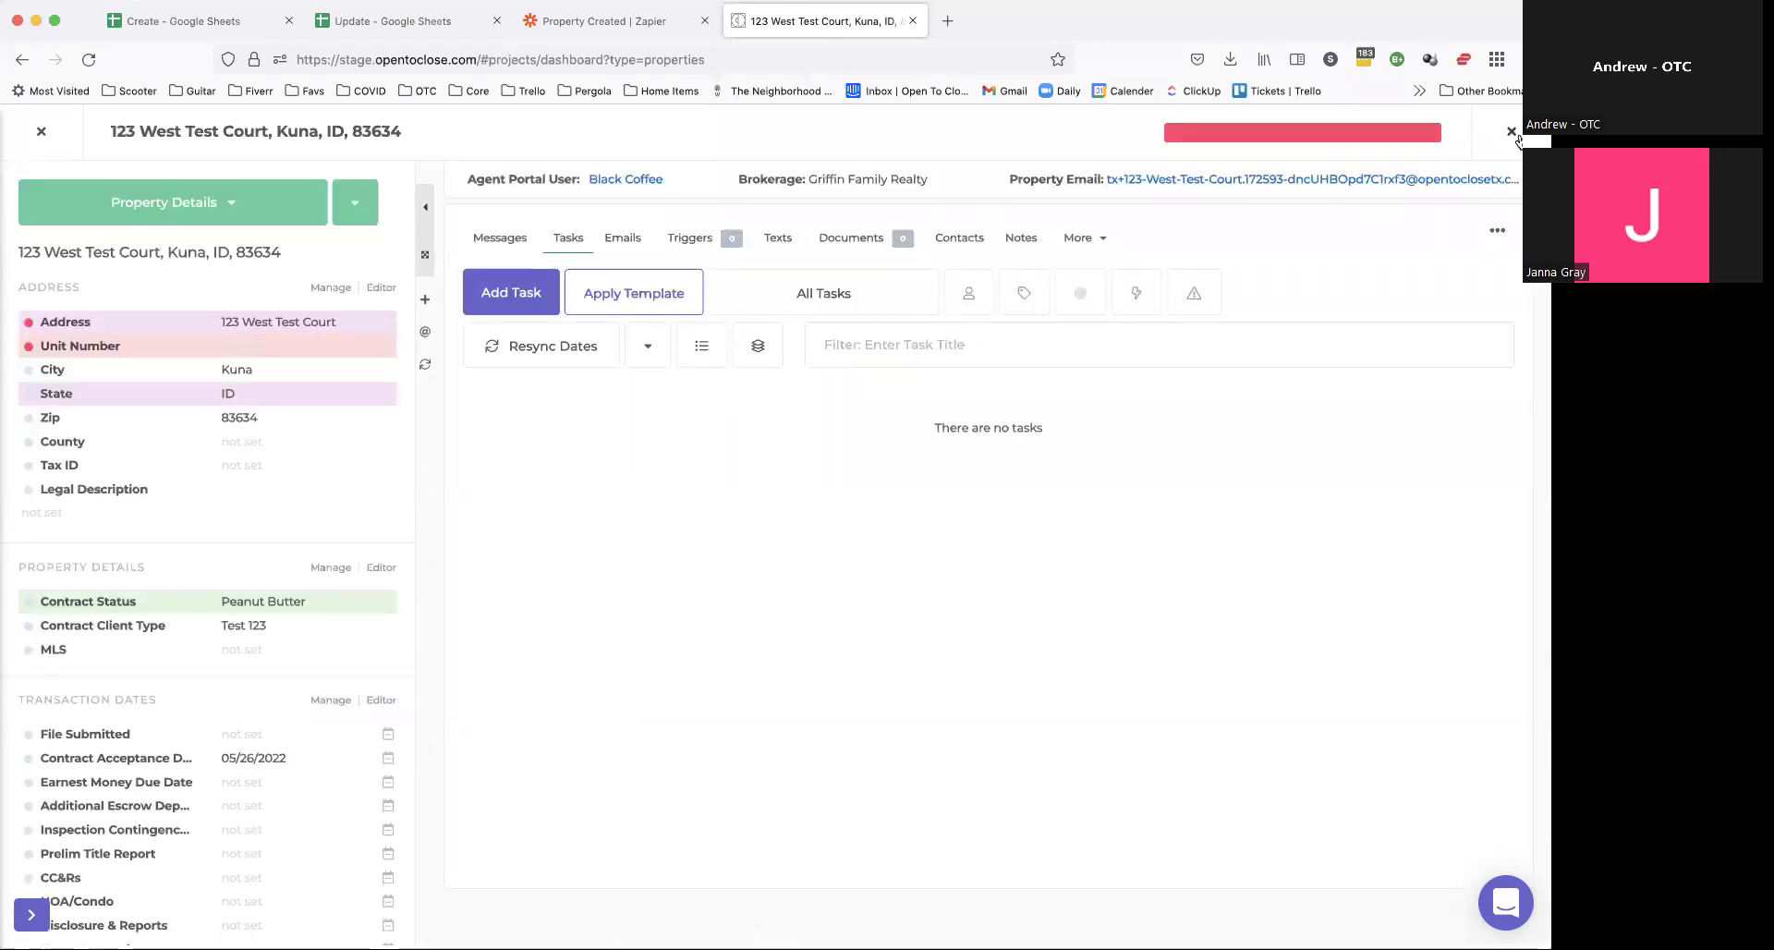
key(Escape)
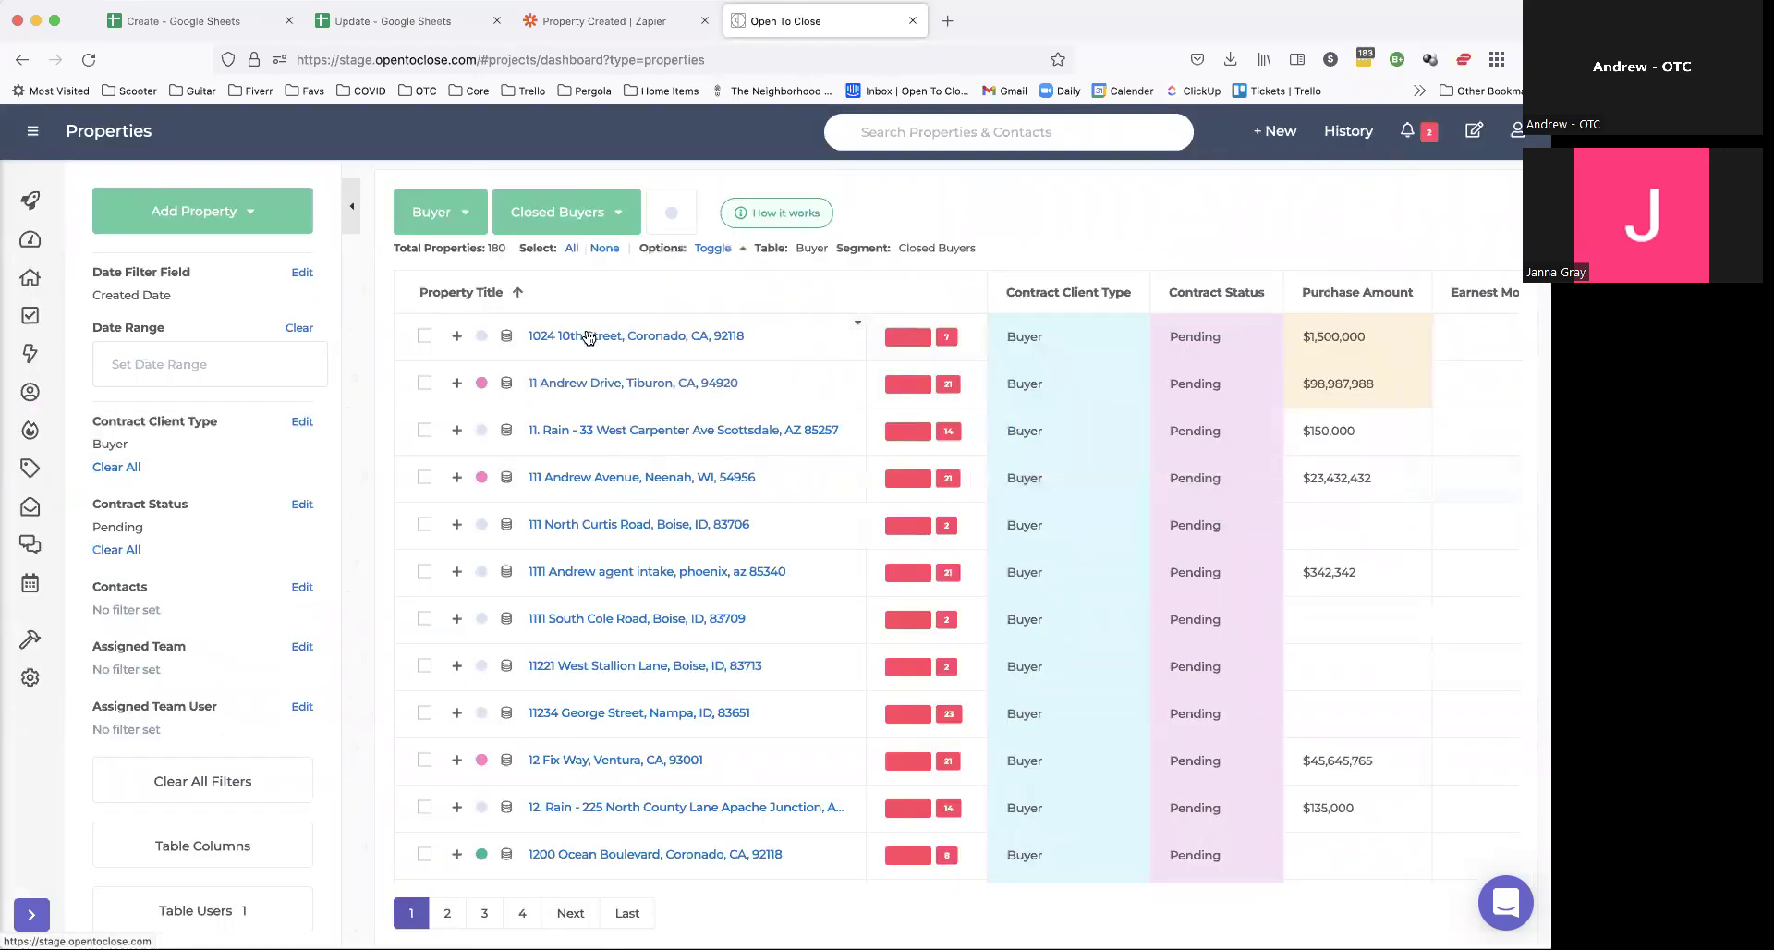
click(587, 336)
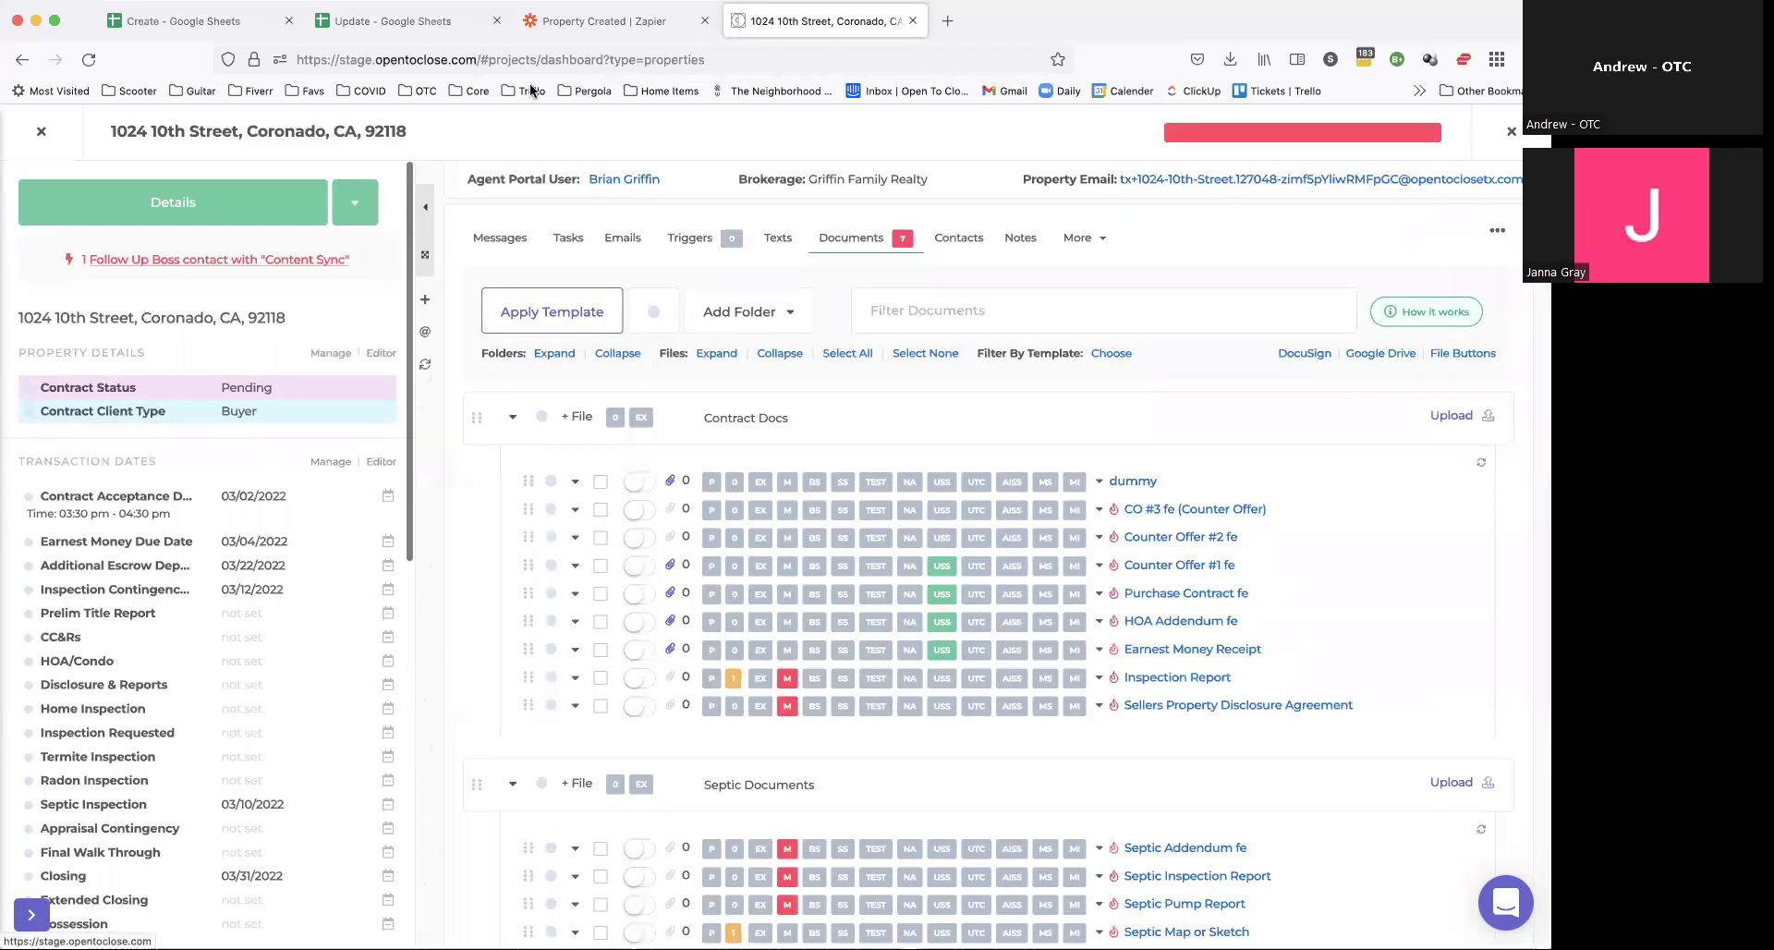
click(392, 27)
click(114, 379)
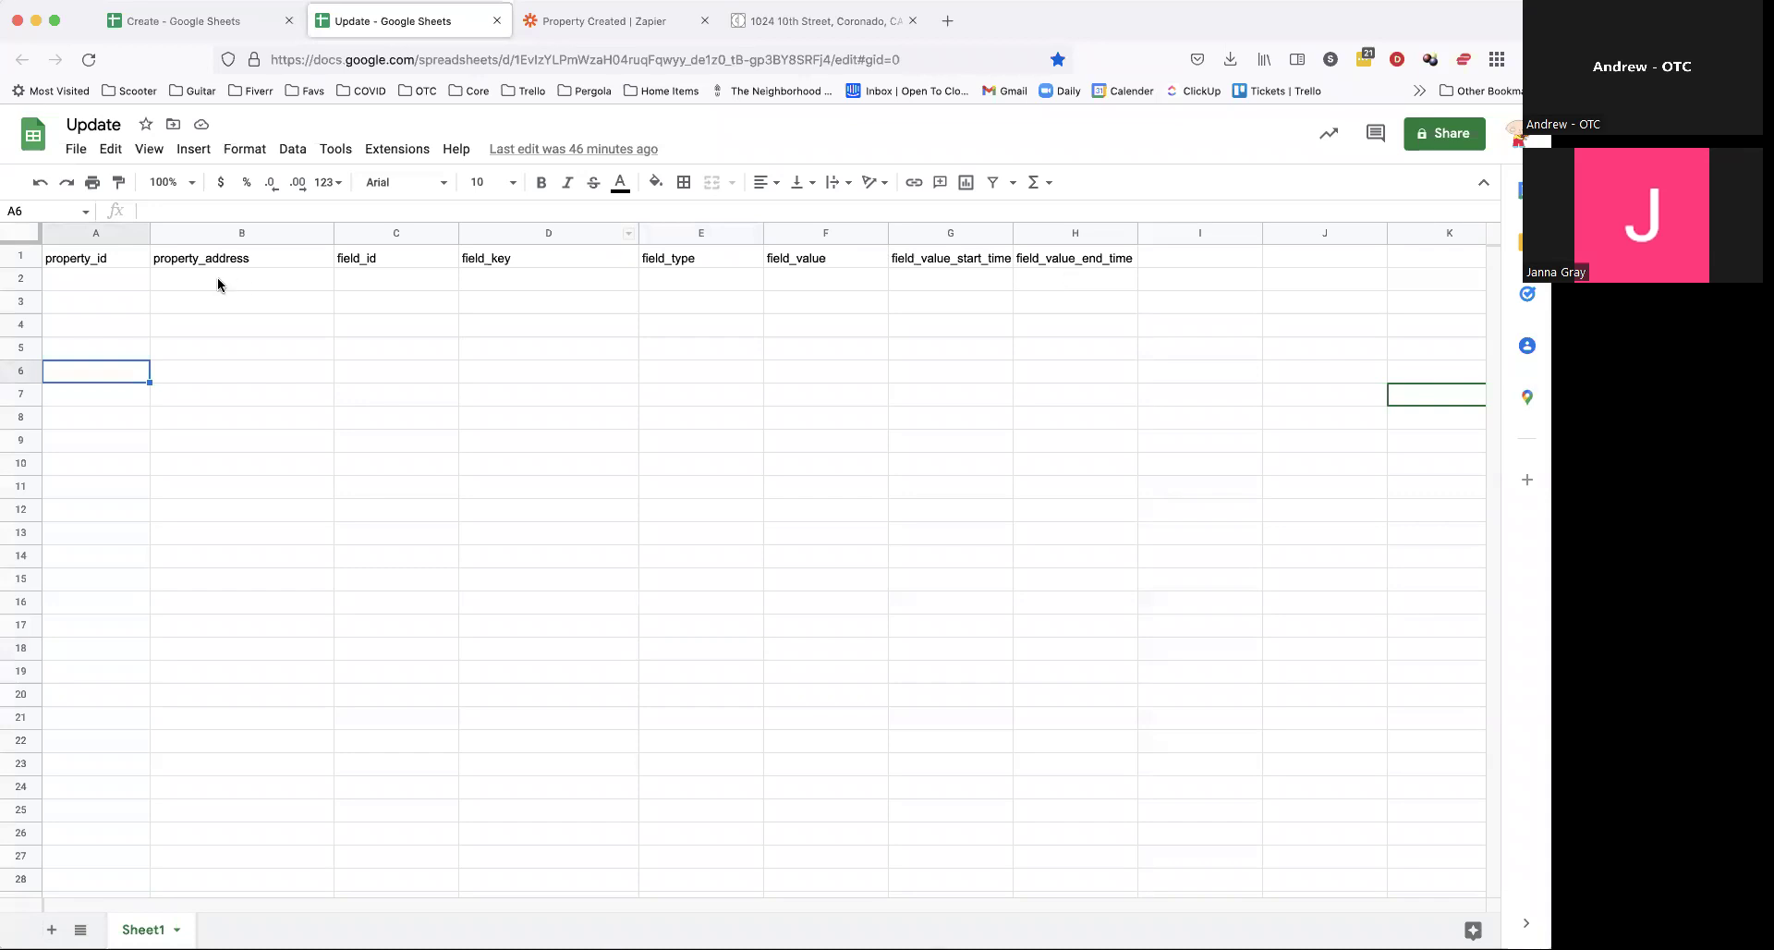
click(23, 257)
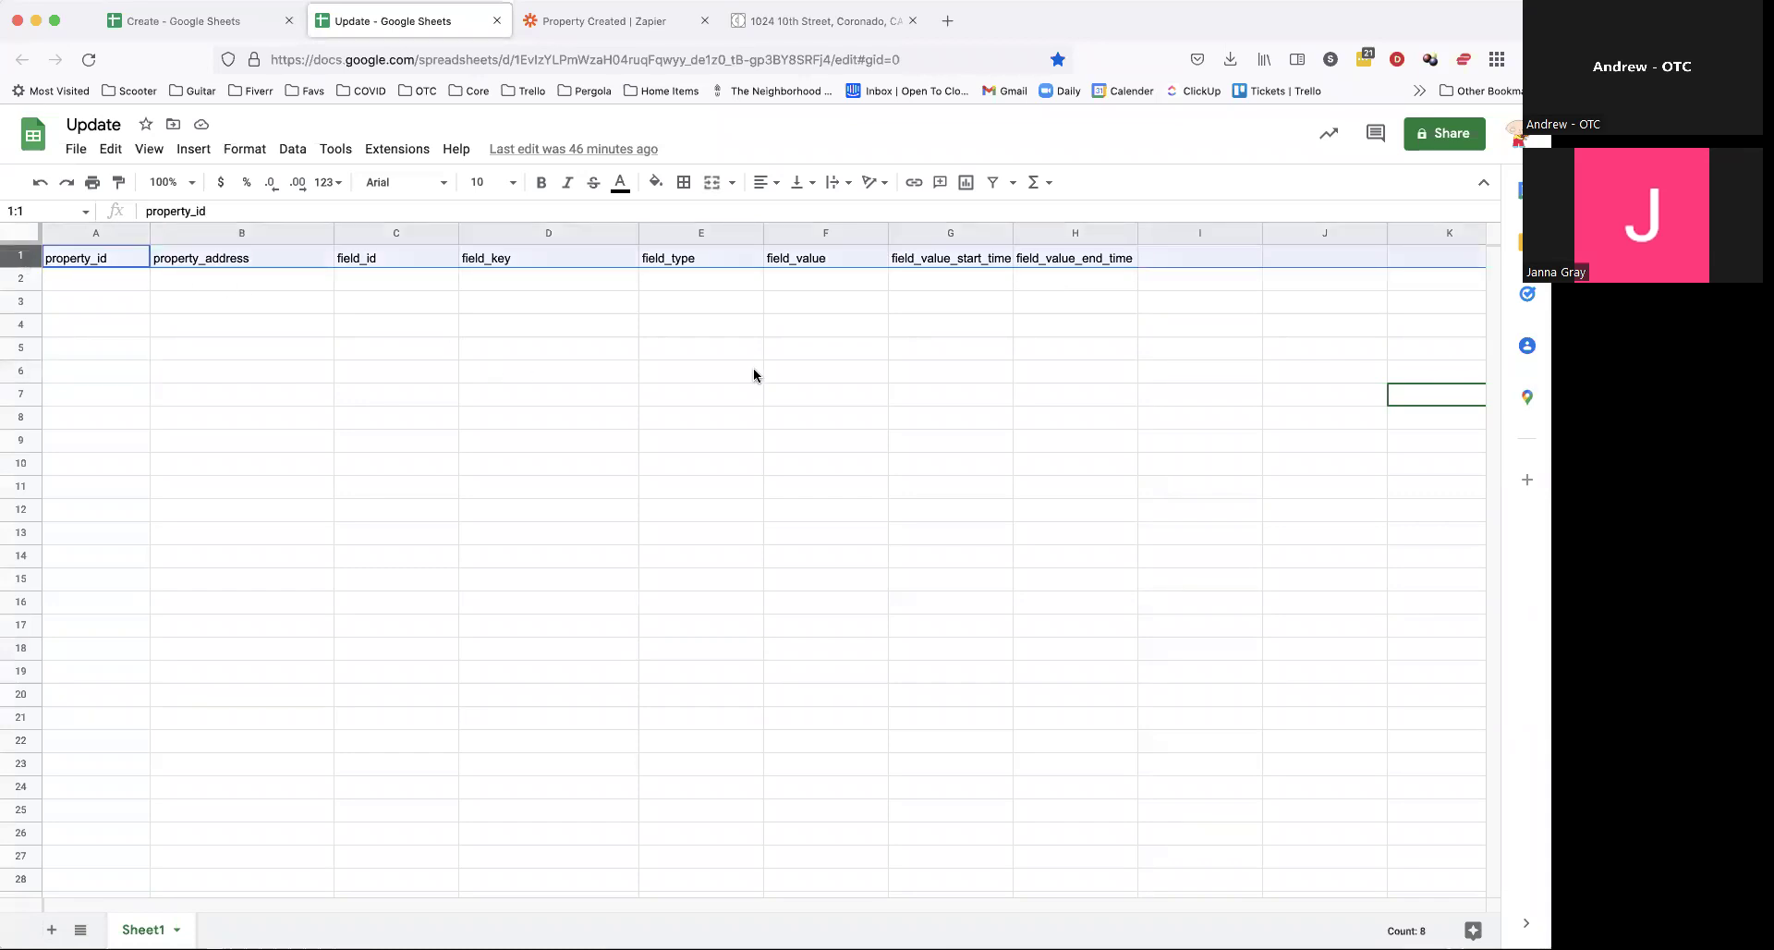
click(1053, 381)
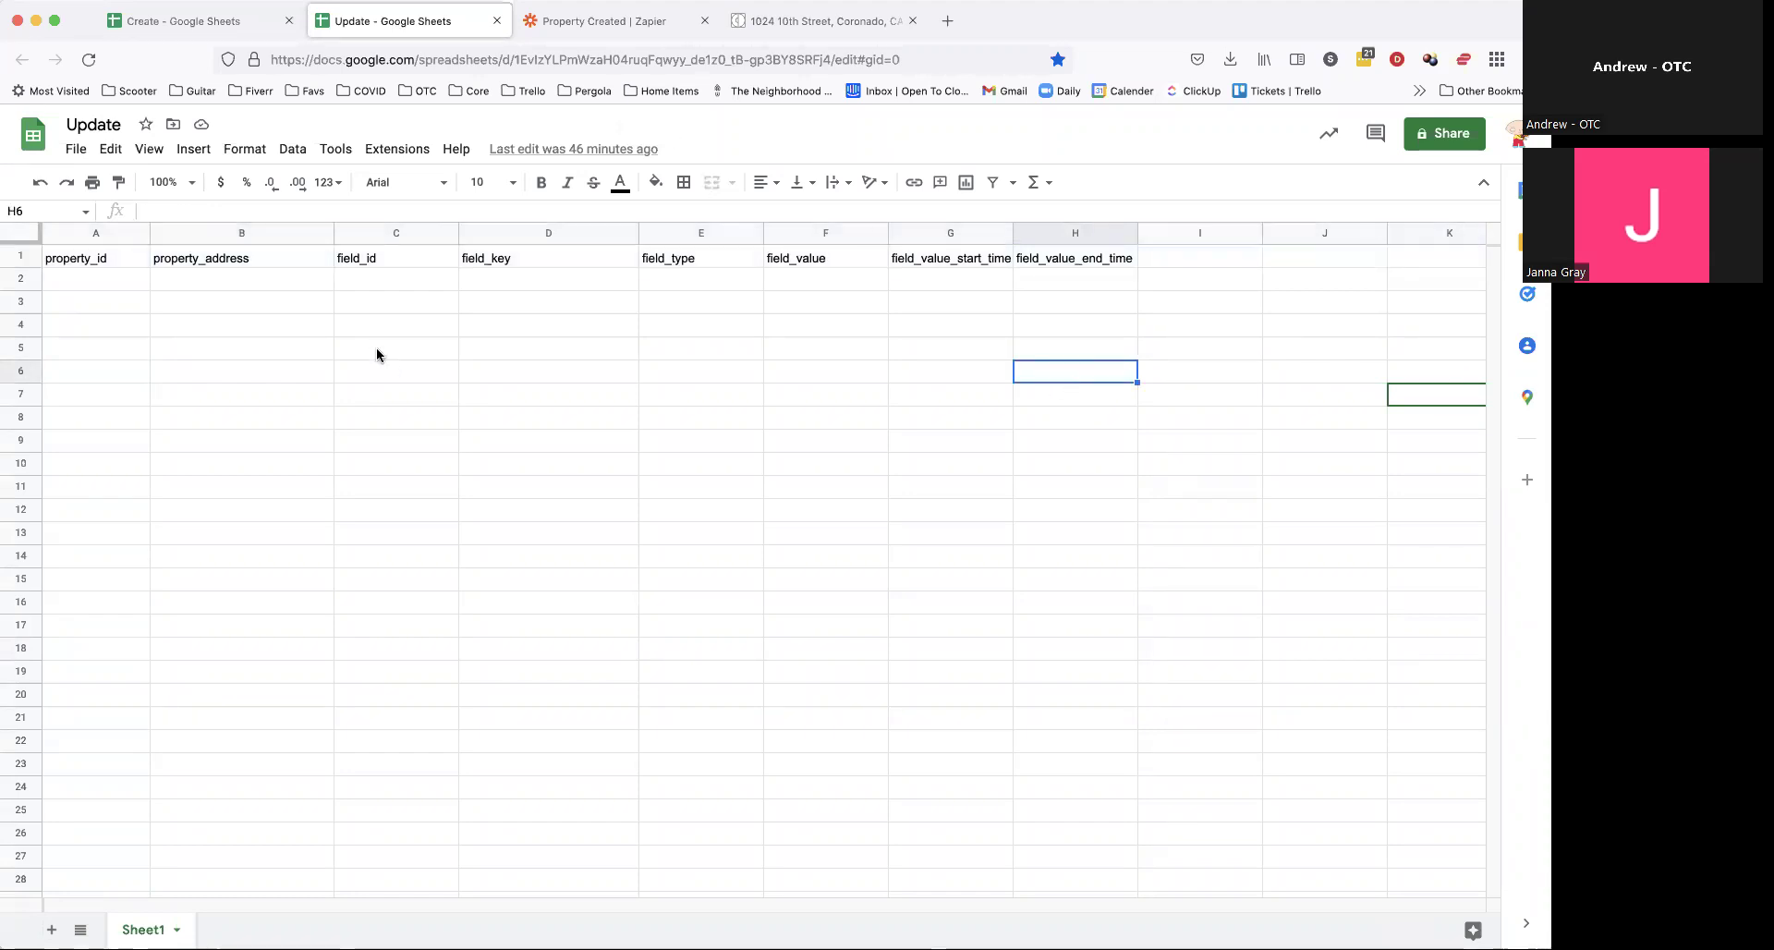
click(818, 22)
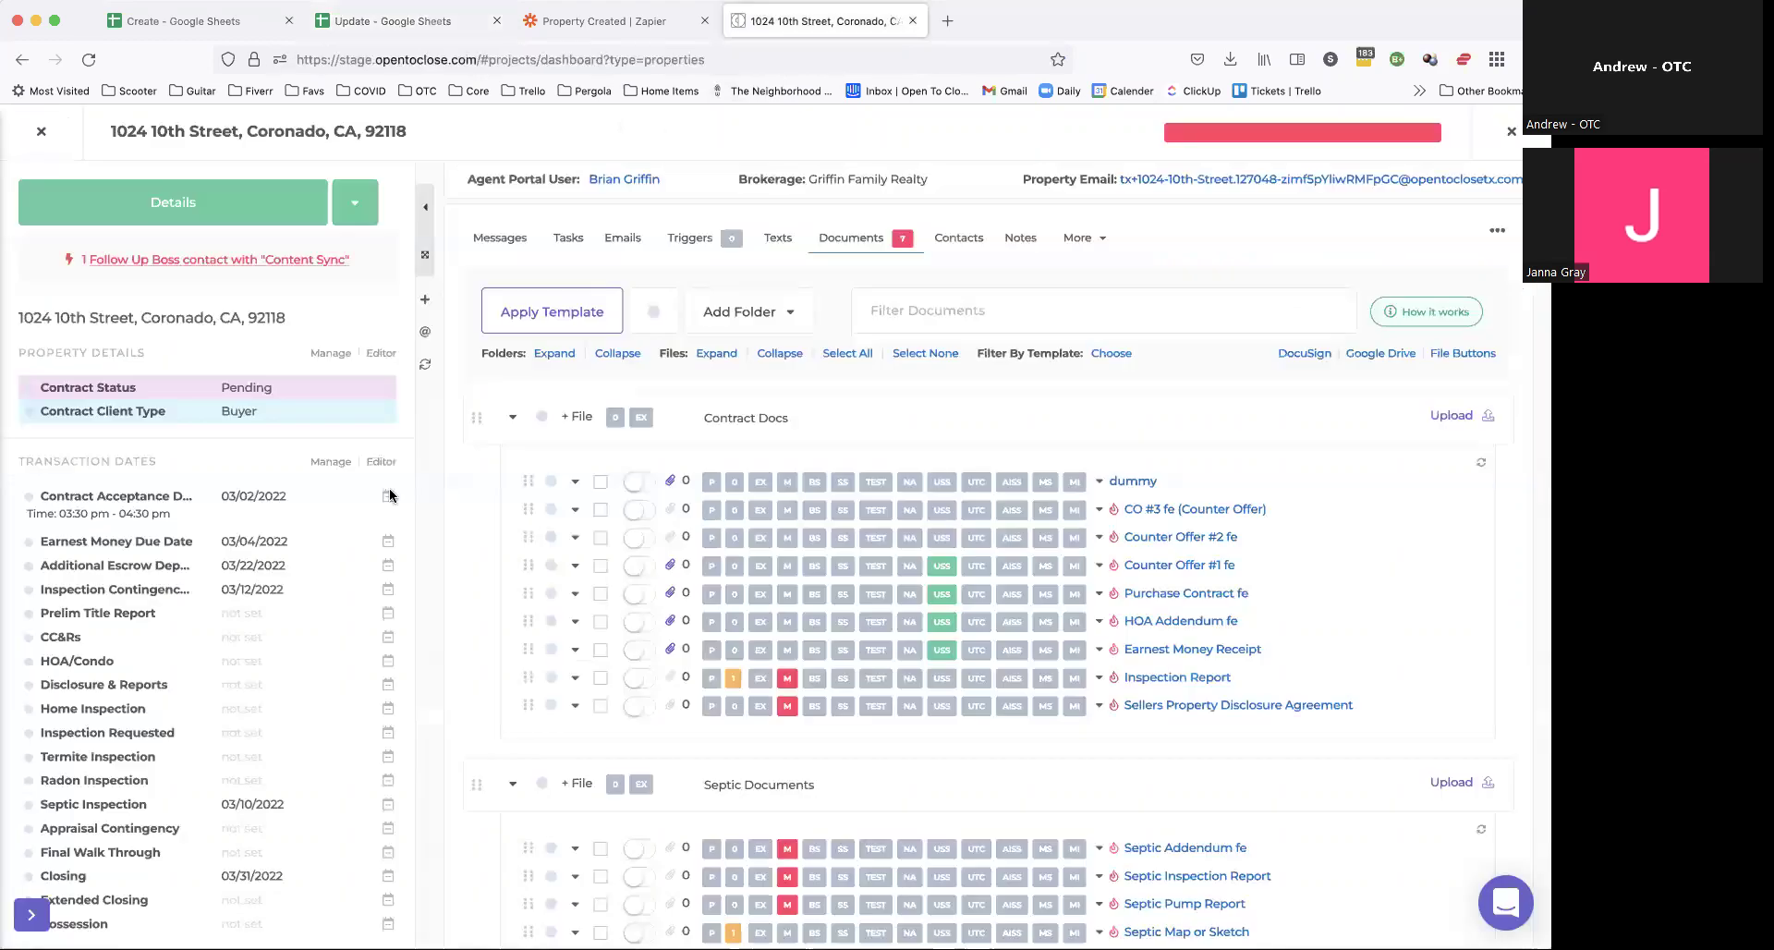
Step: Close the property panel and go to Settings > Apps & Integrations > Webhooks
key(Escape)
click(28, 681)
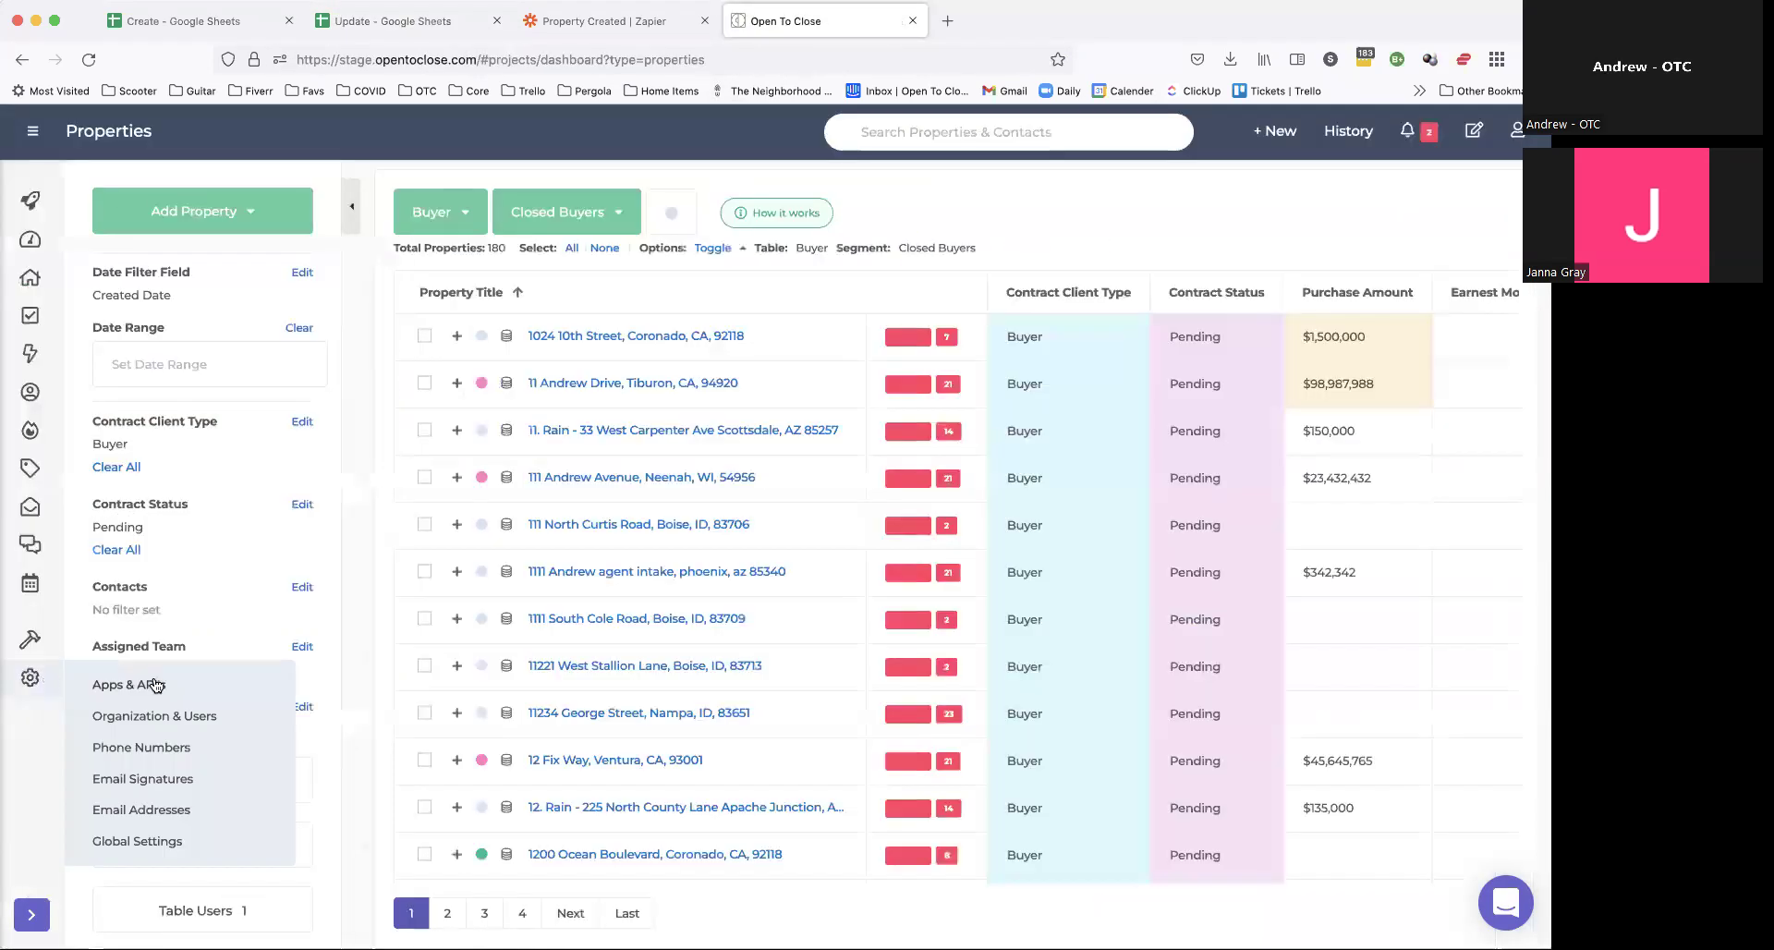
click(148, 681)
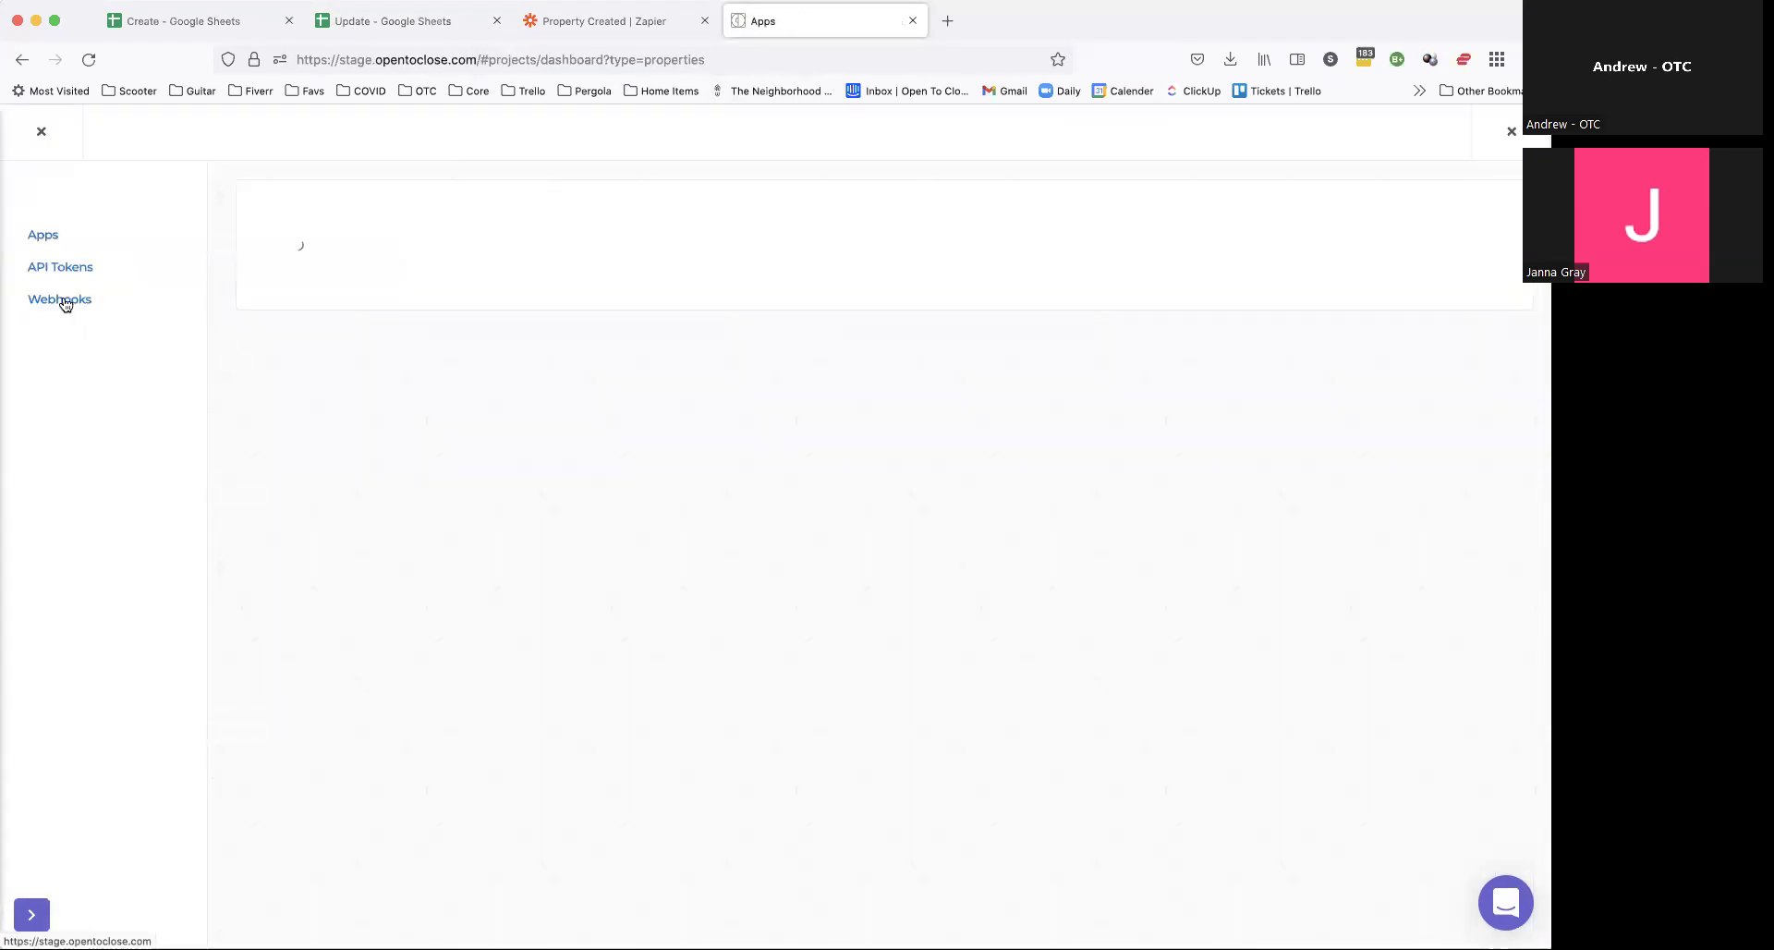
click(63, 300)
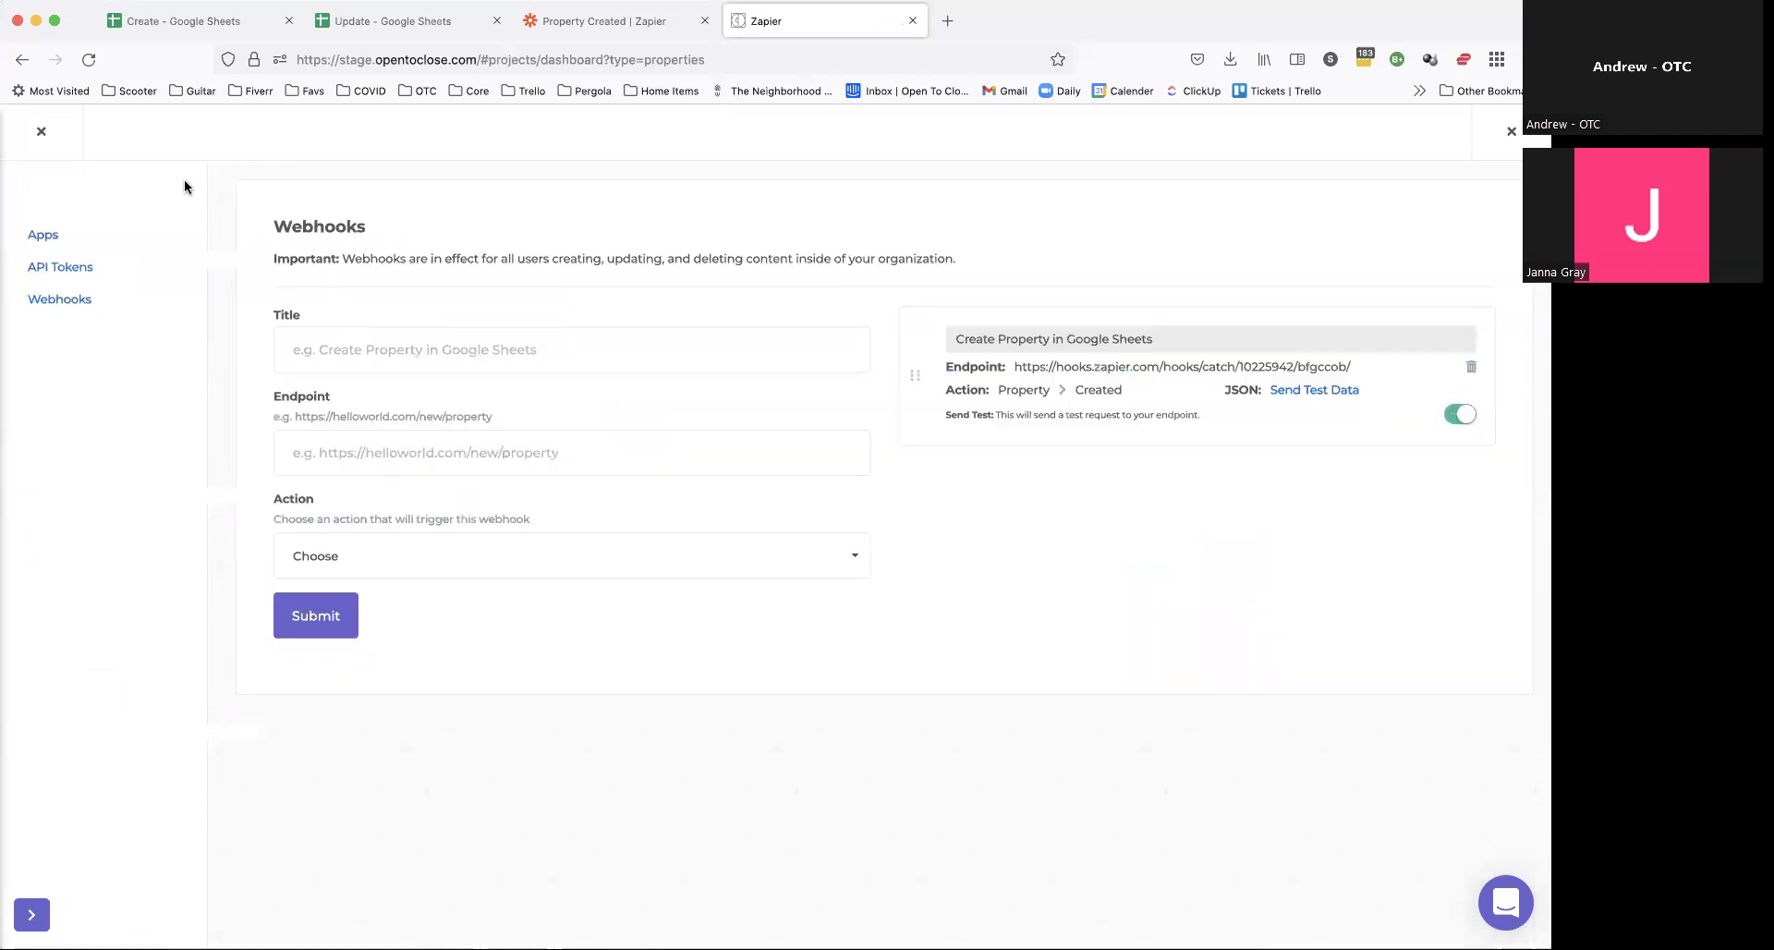
Step: Title a new webhook 'Log Property Field Update In Google Sheets' with action Property Field Updated
click(430, 351)
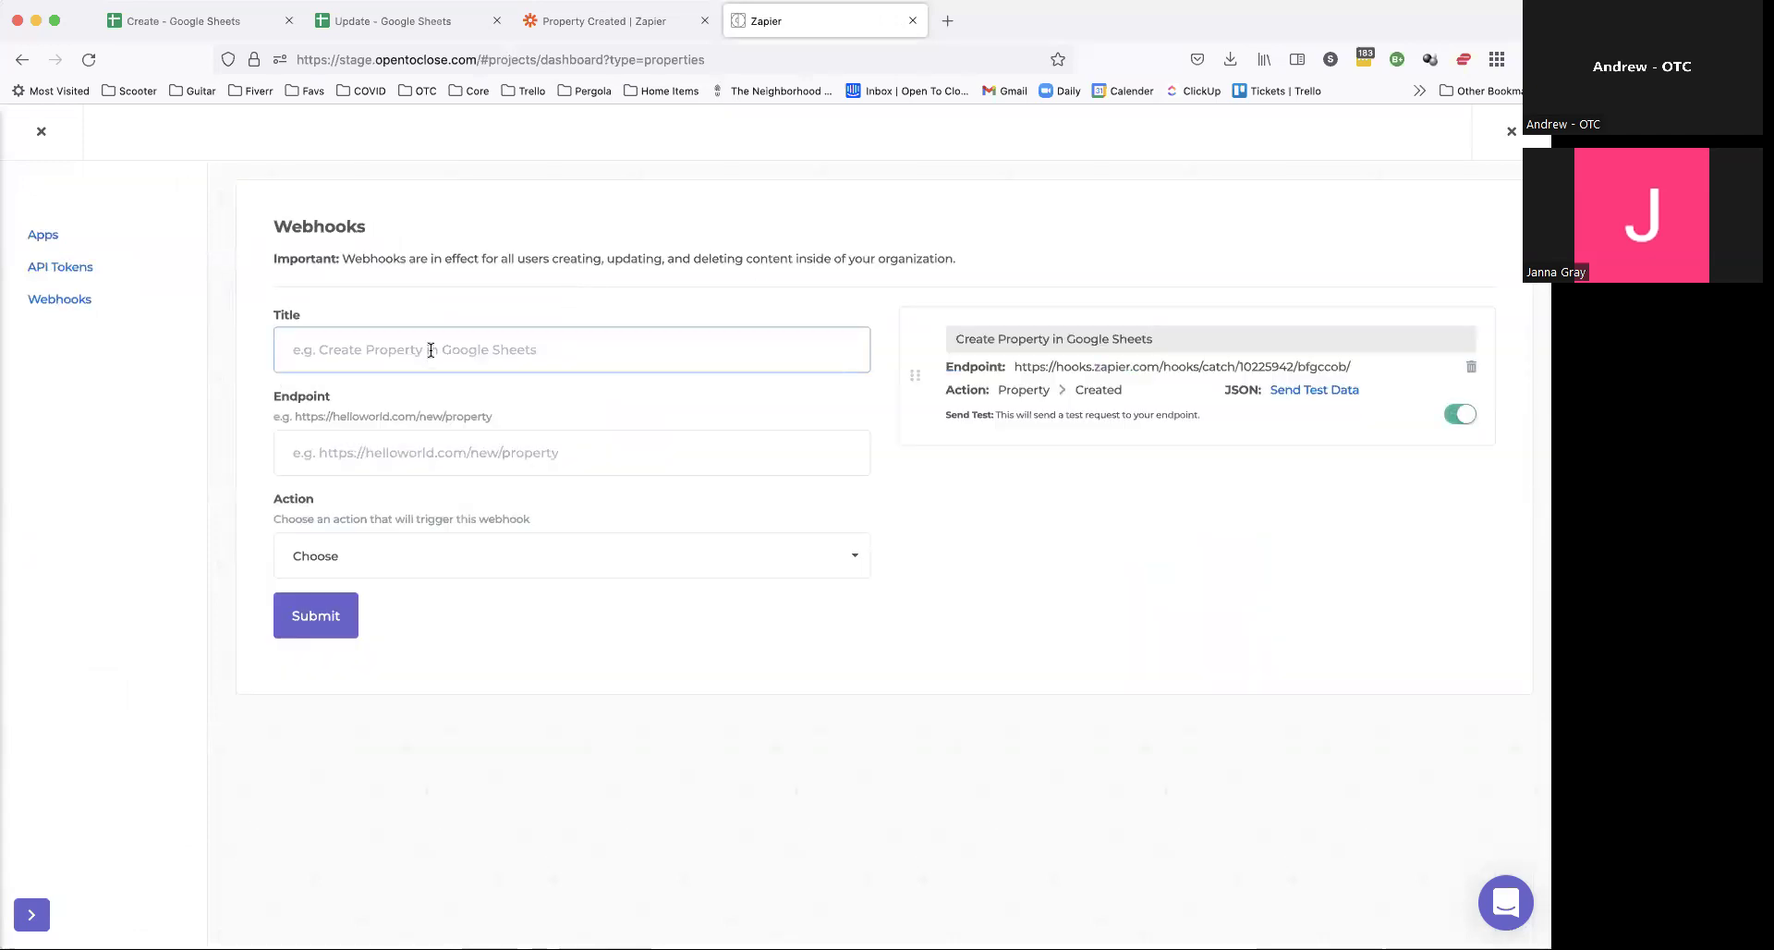
text(Up)
key(BackSpace)
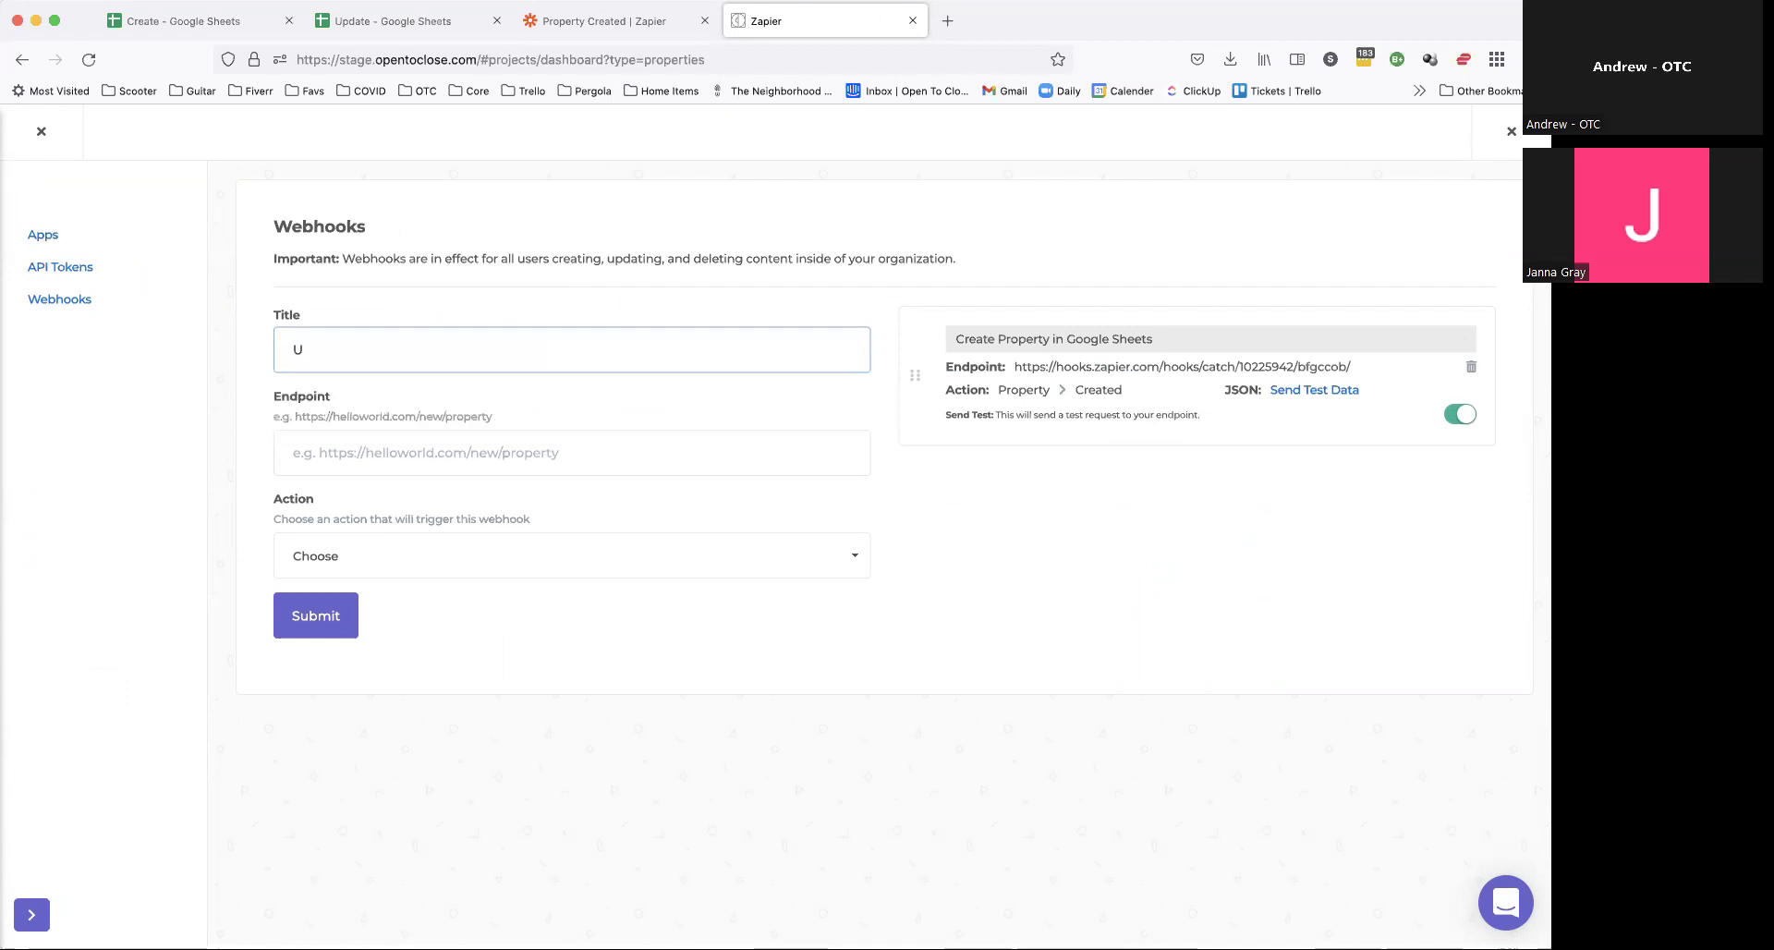
text(p)
click(386, 382)
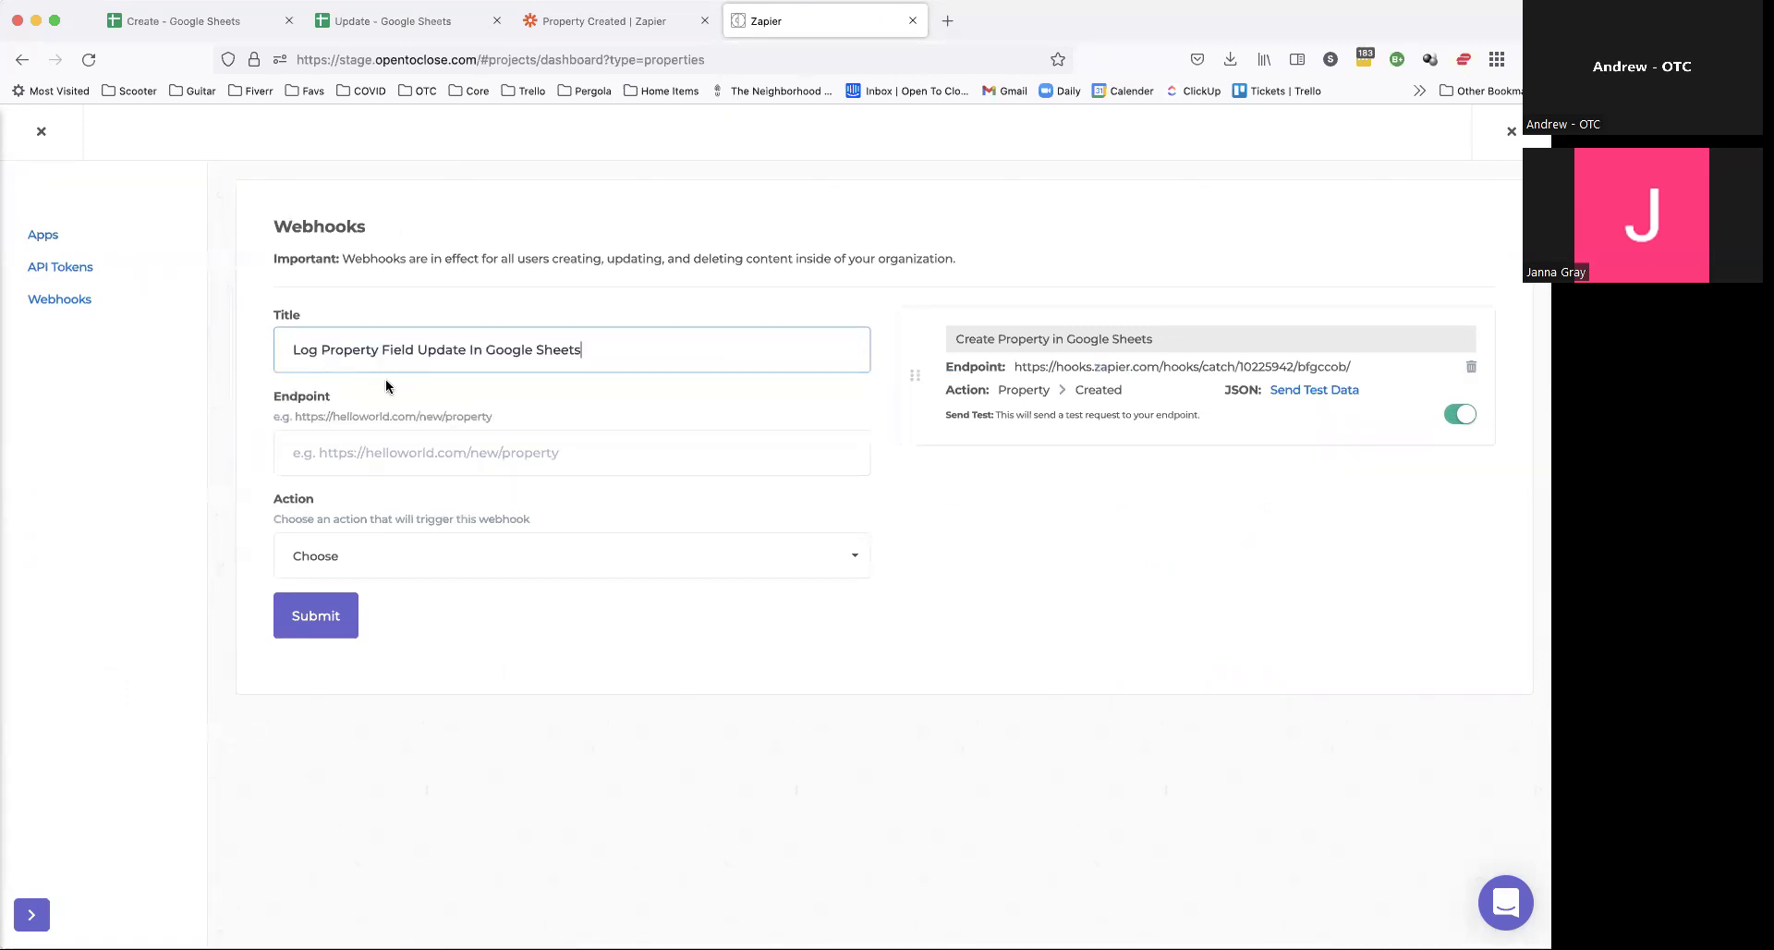
click(924, 462)
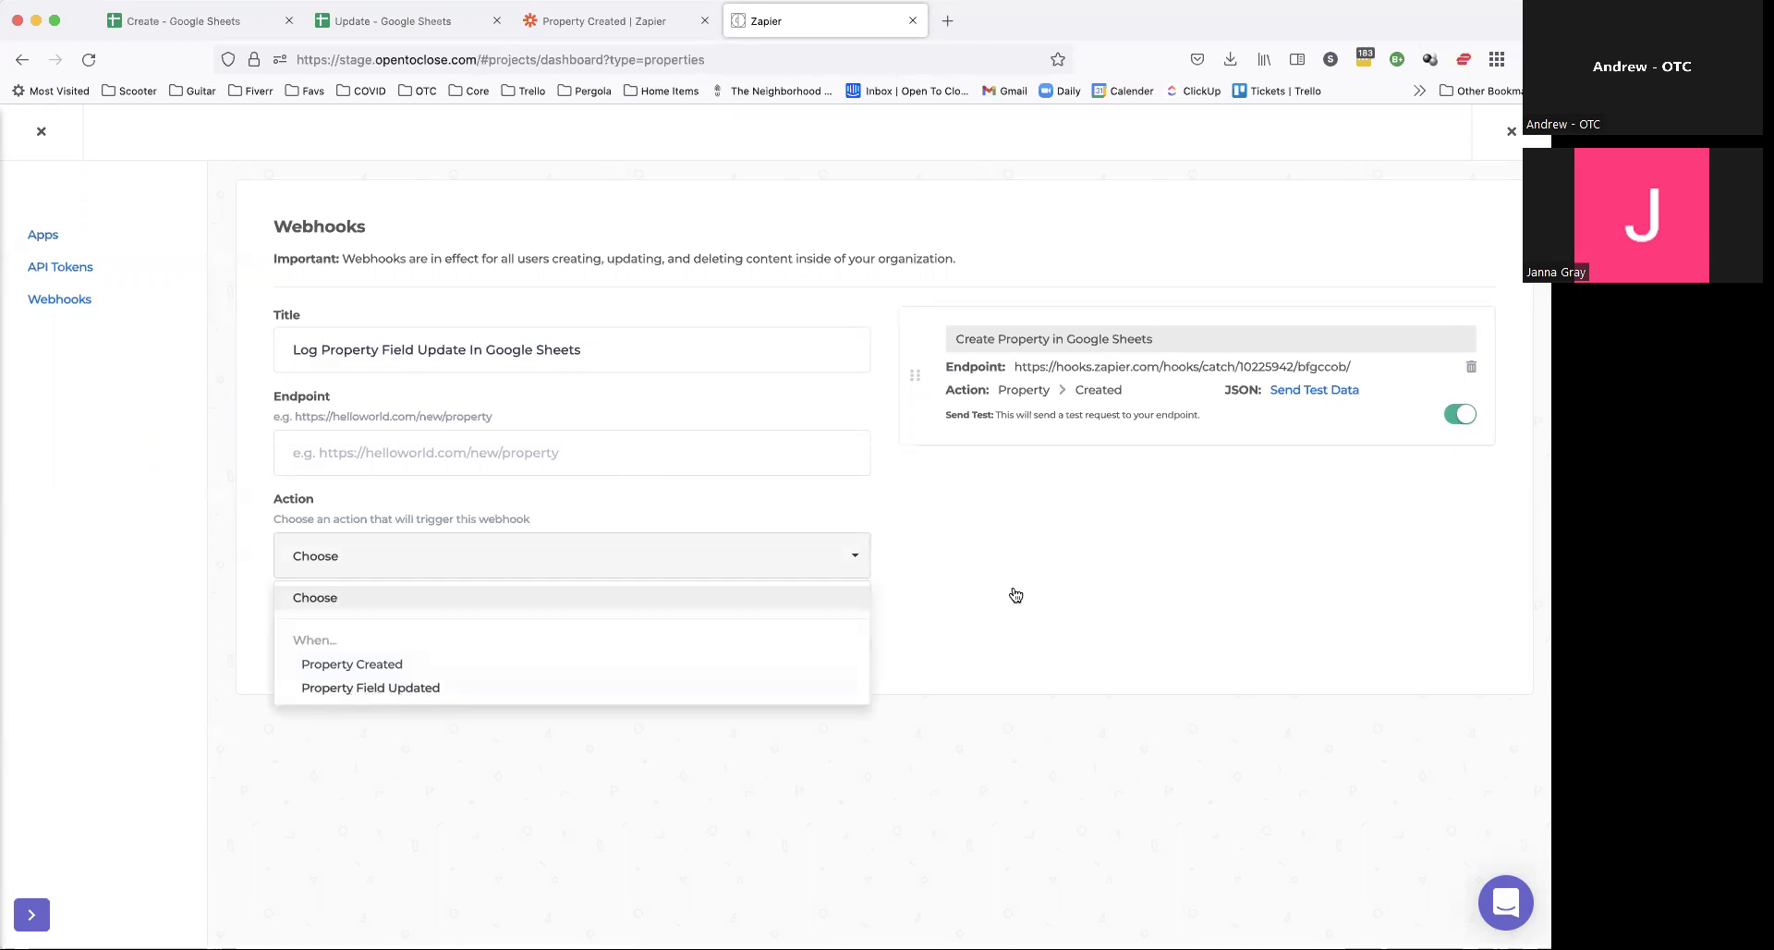
key(Down)
key(Down)
key(Return)
click(568, 22)
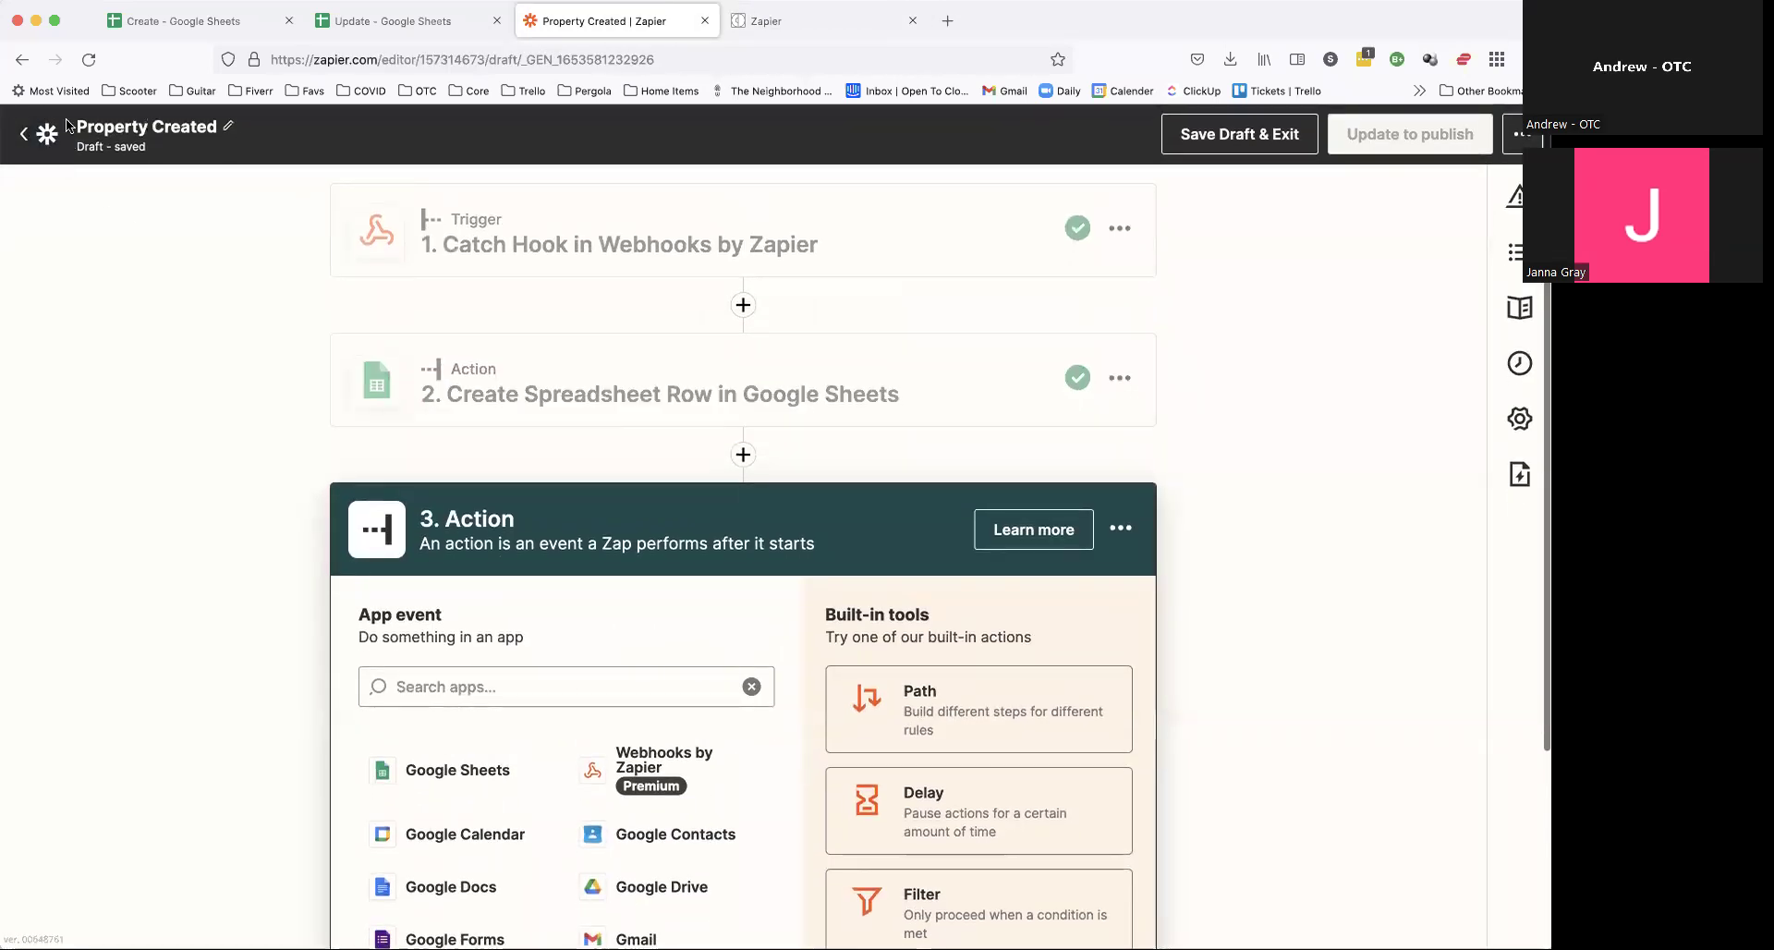
Step: Create a new Zap with a Webhooks by Zapier Catch Hook trigger
click(20, 139)
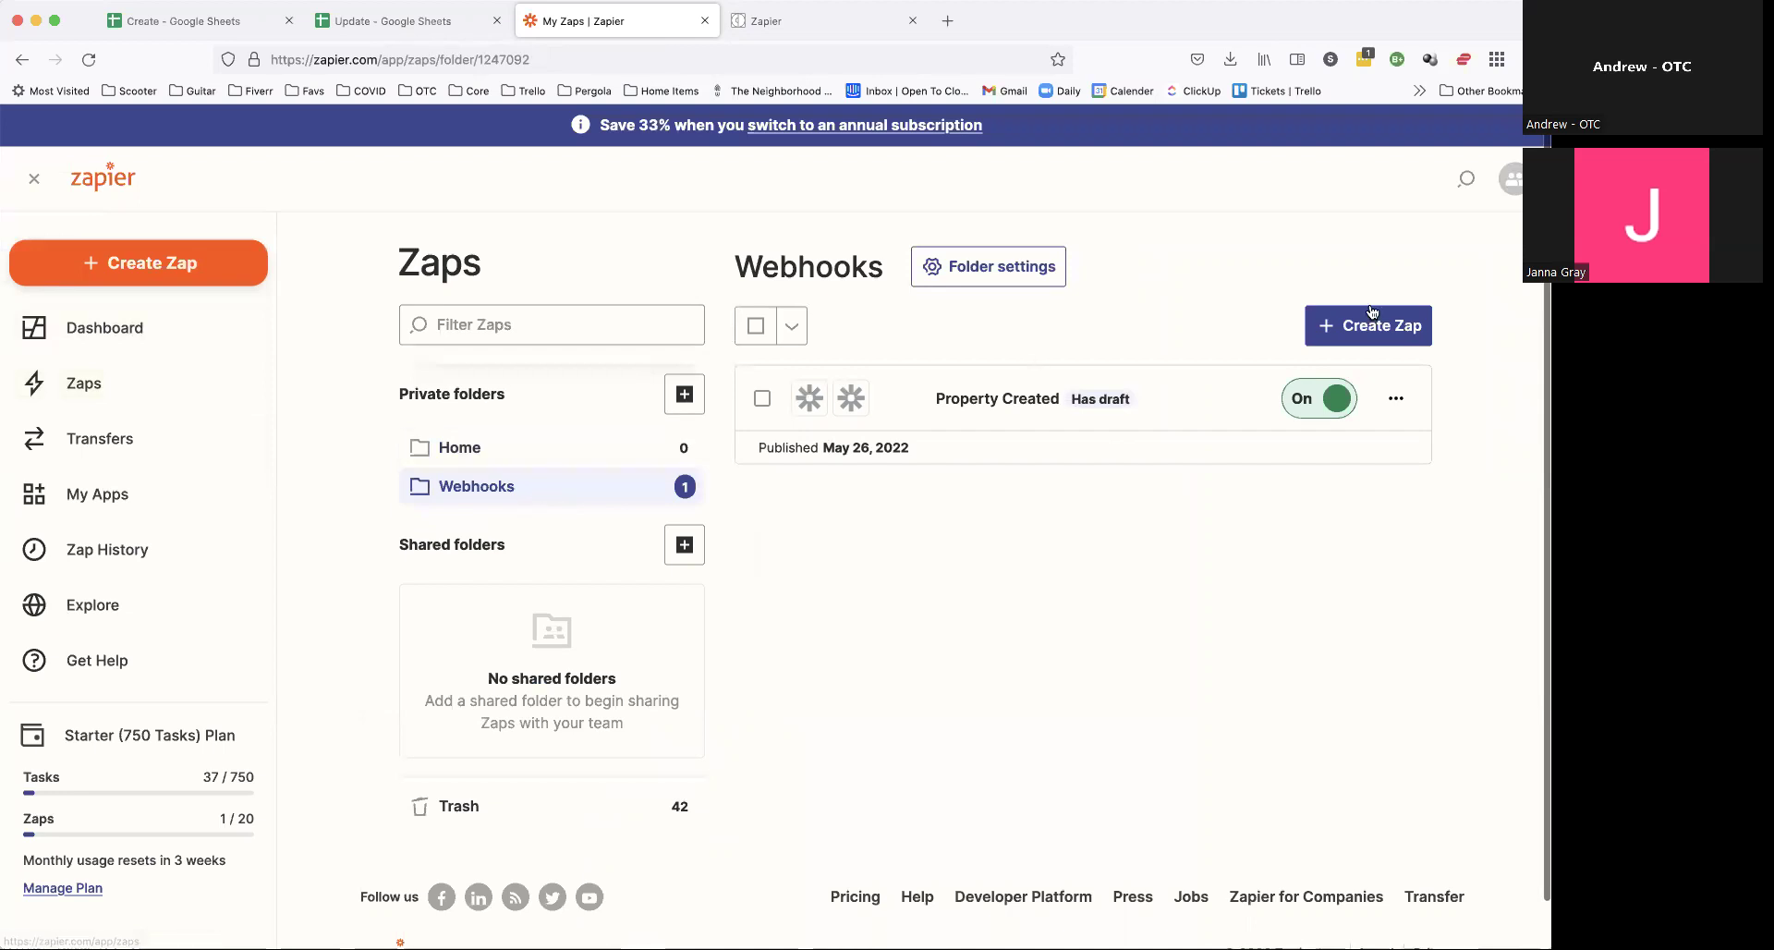
click(1380, 337)
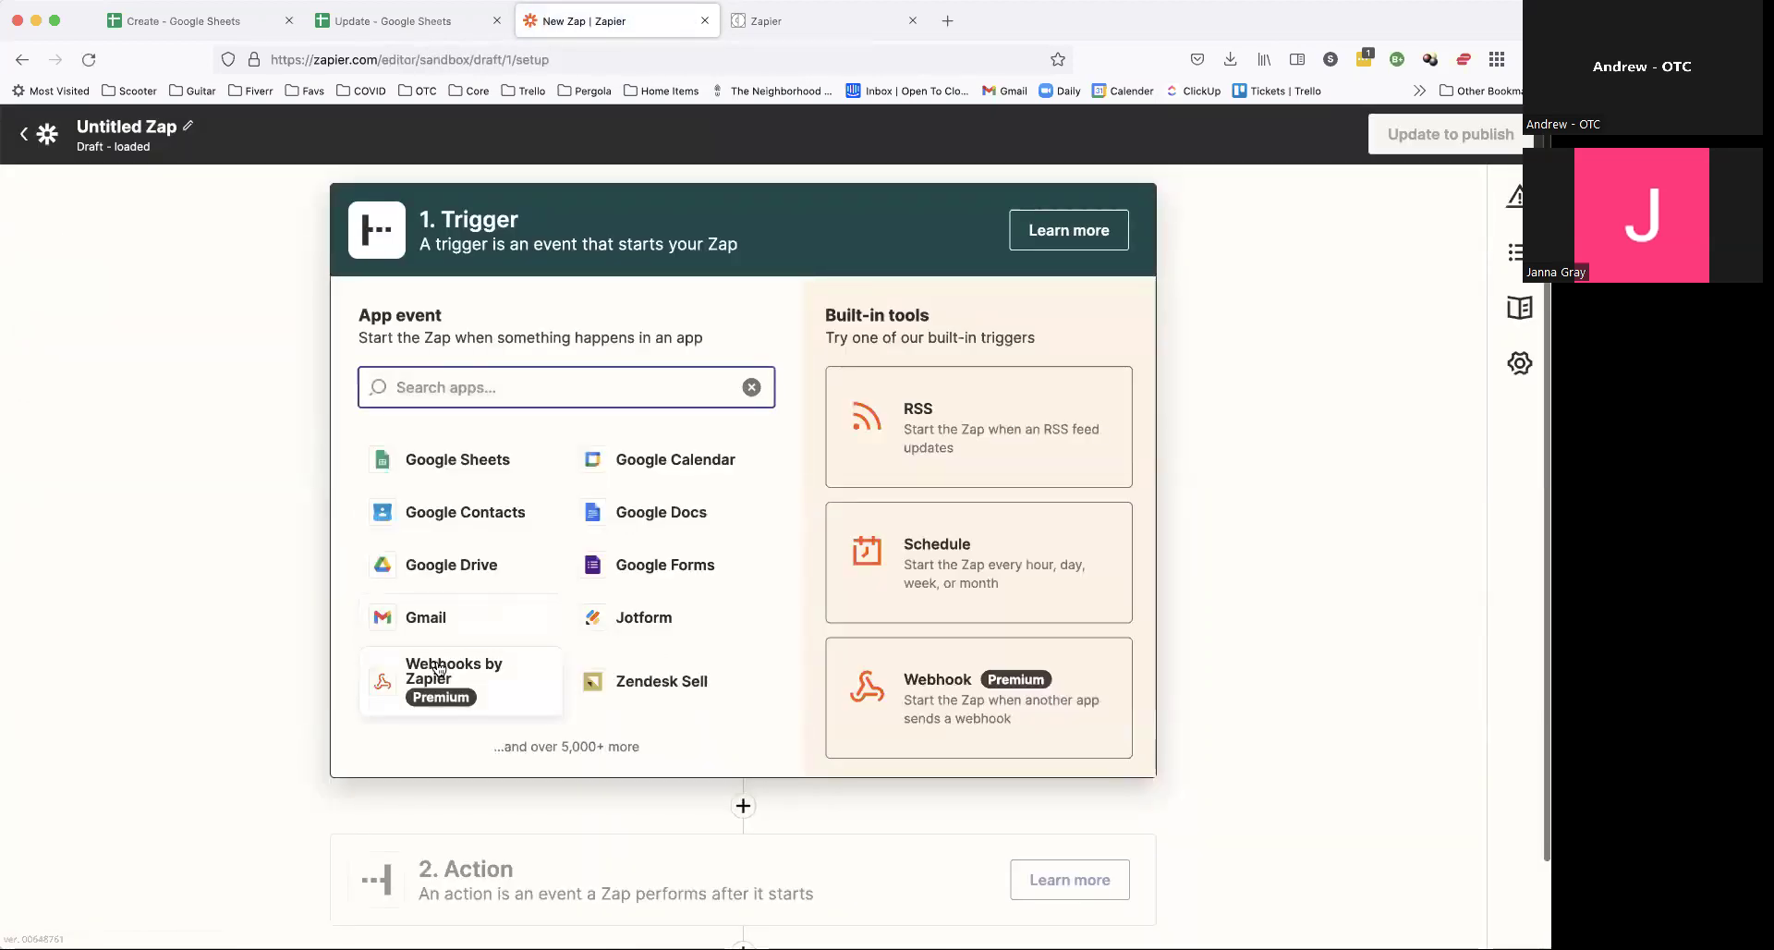
click(442, 672)
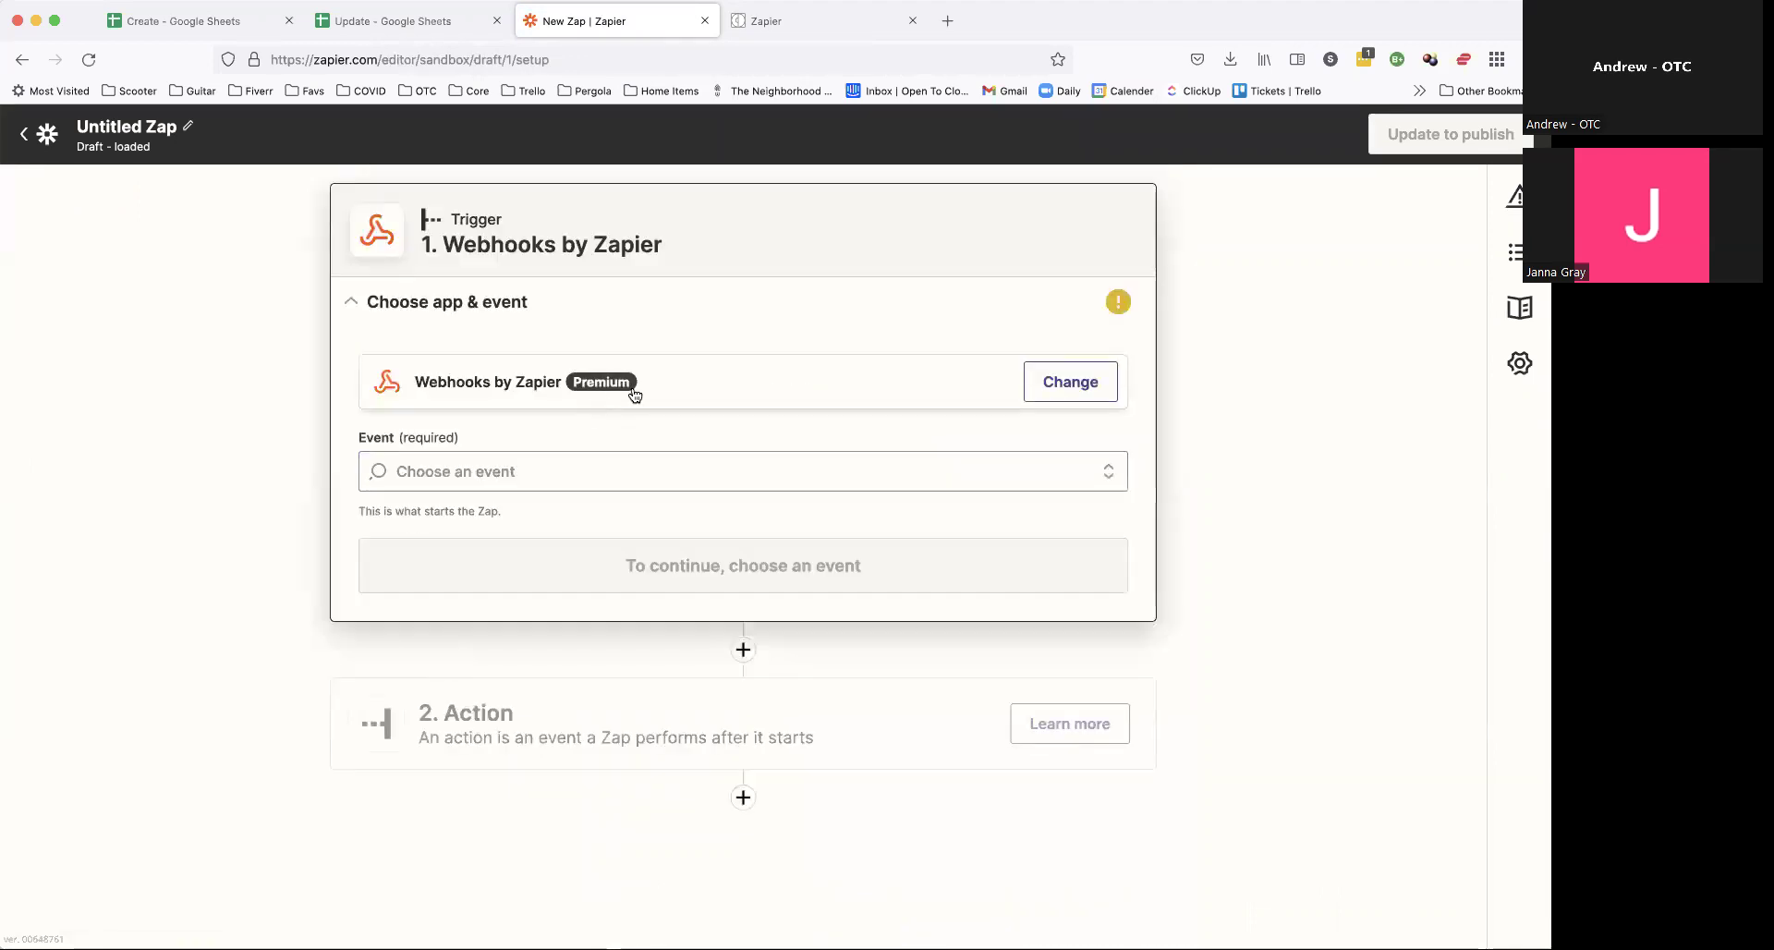
click(541, 484)
click(442, 652)
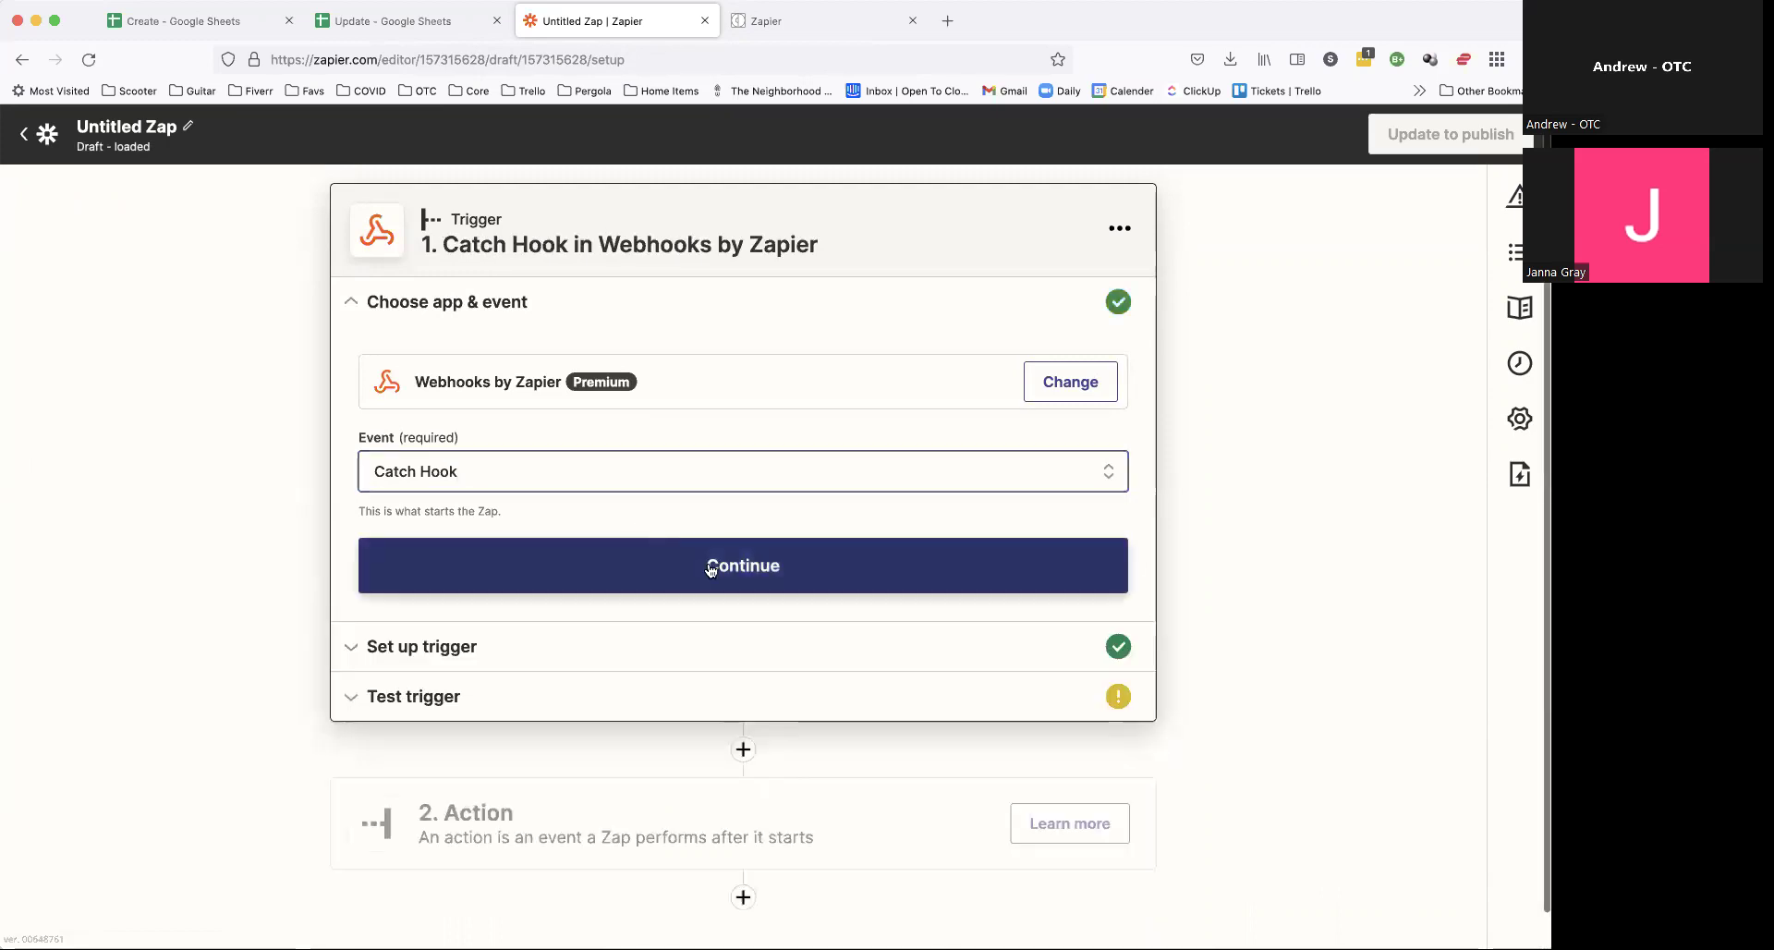
click(710, 570)
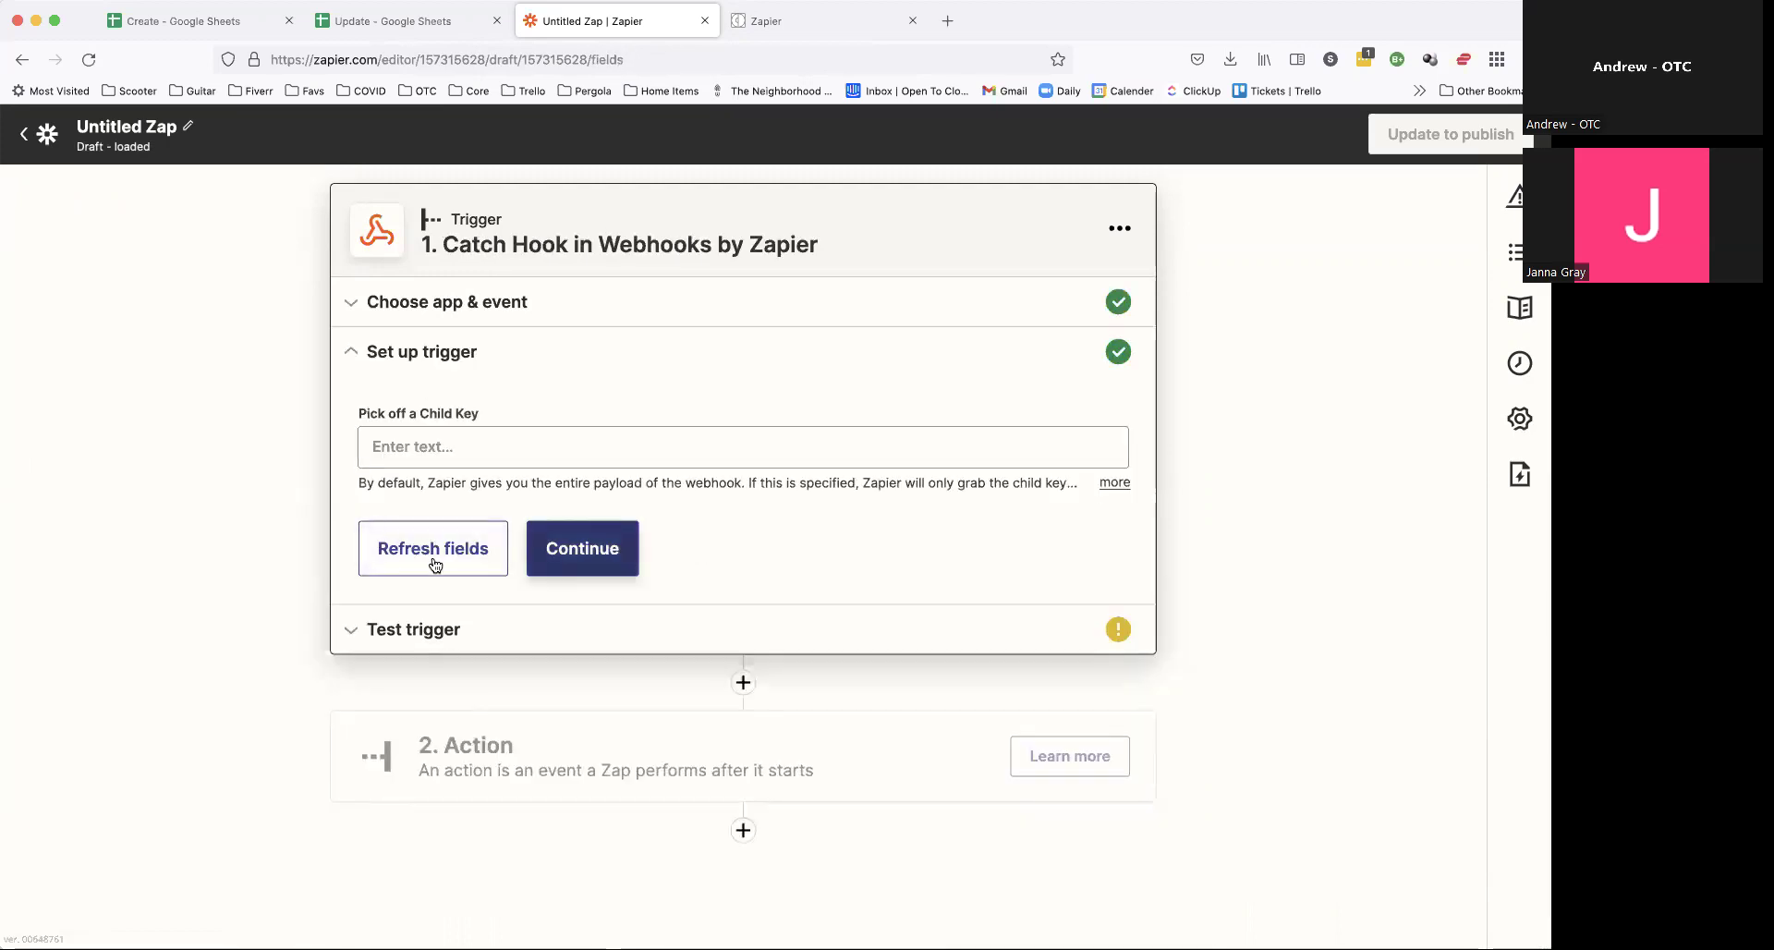
Step: Skip the child key setting and copy the generated webhook URL
click(586, 553)
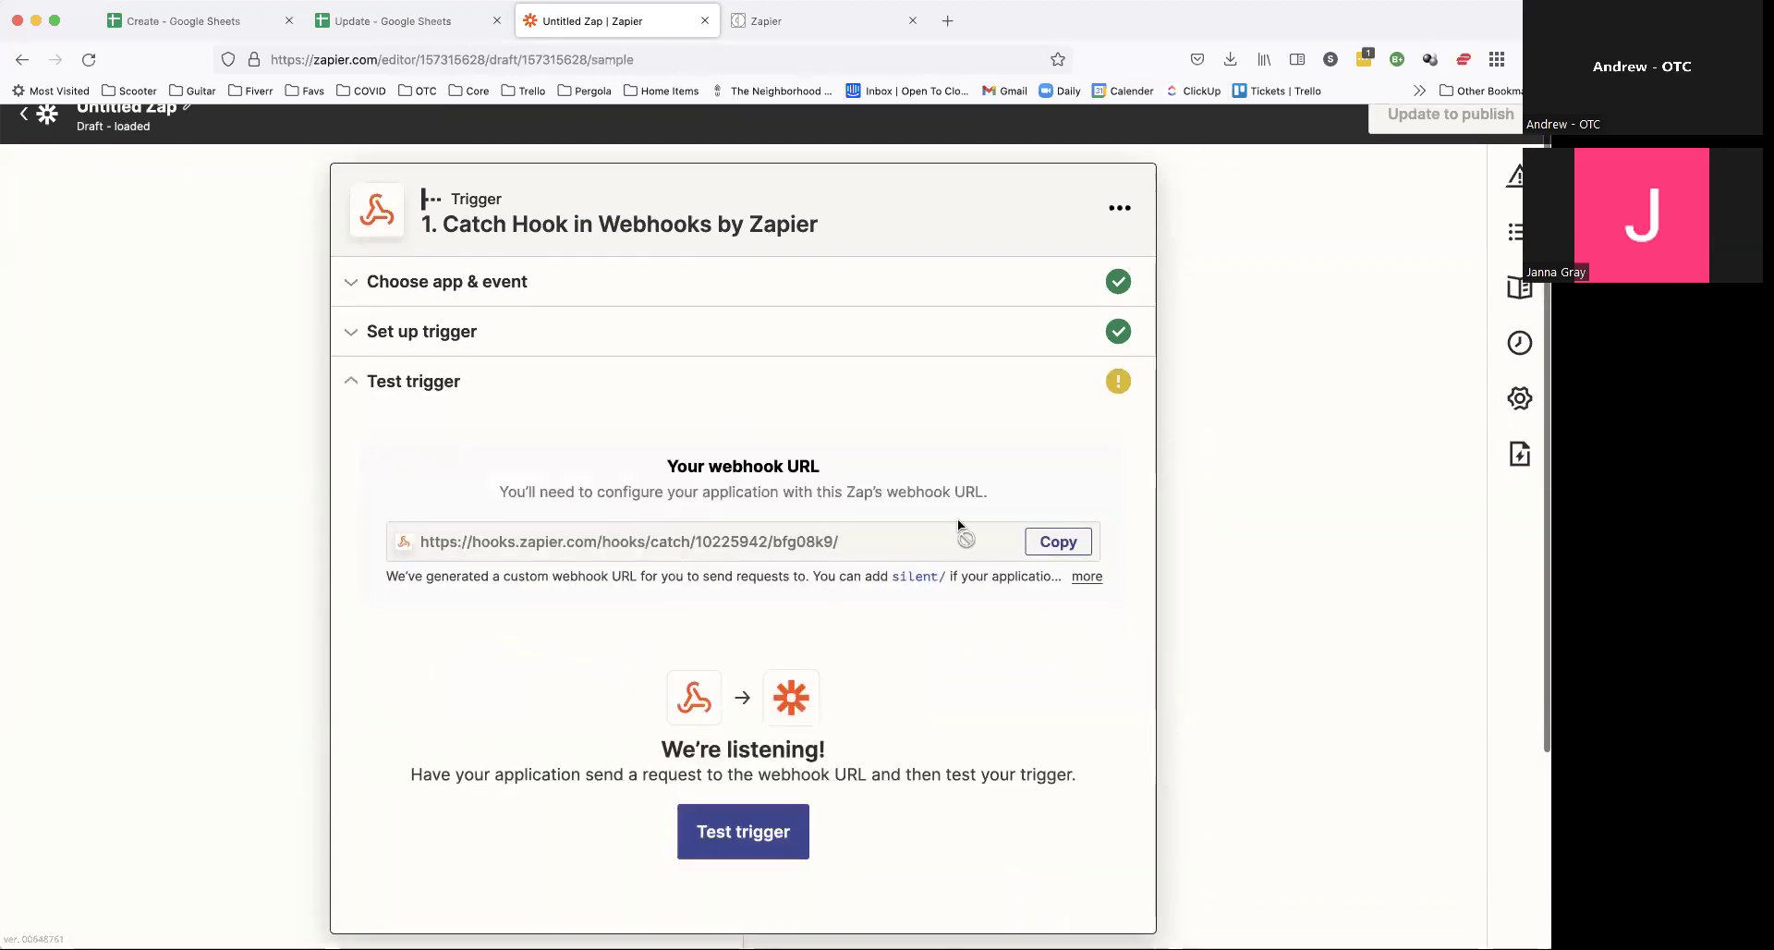
click(1064, 542)
click(794, 21)
Step: Paste the Zapier hook URL as the endpoint, submit, and place the webhook below Create Property
click(403, 470)
key(super+v)
click(319, 617)
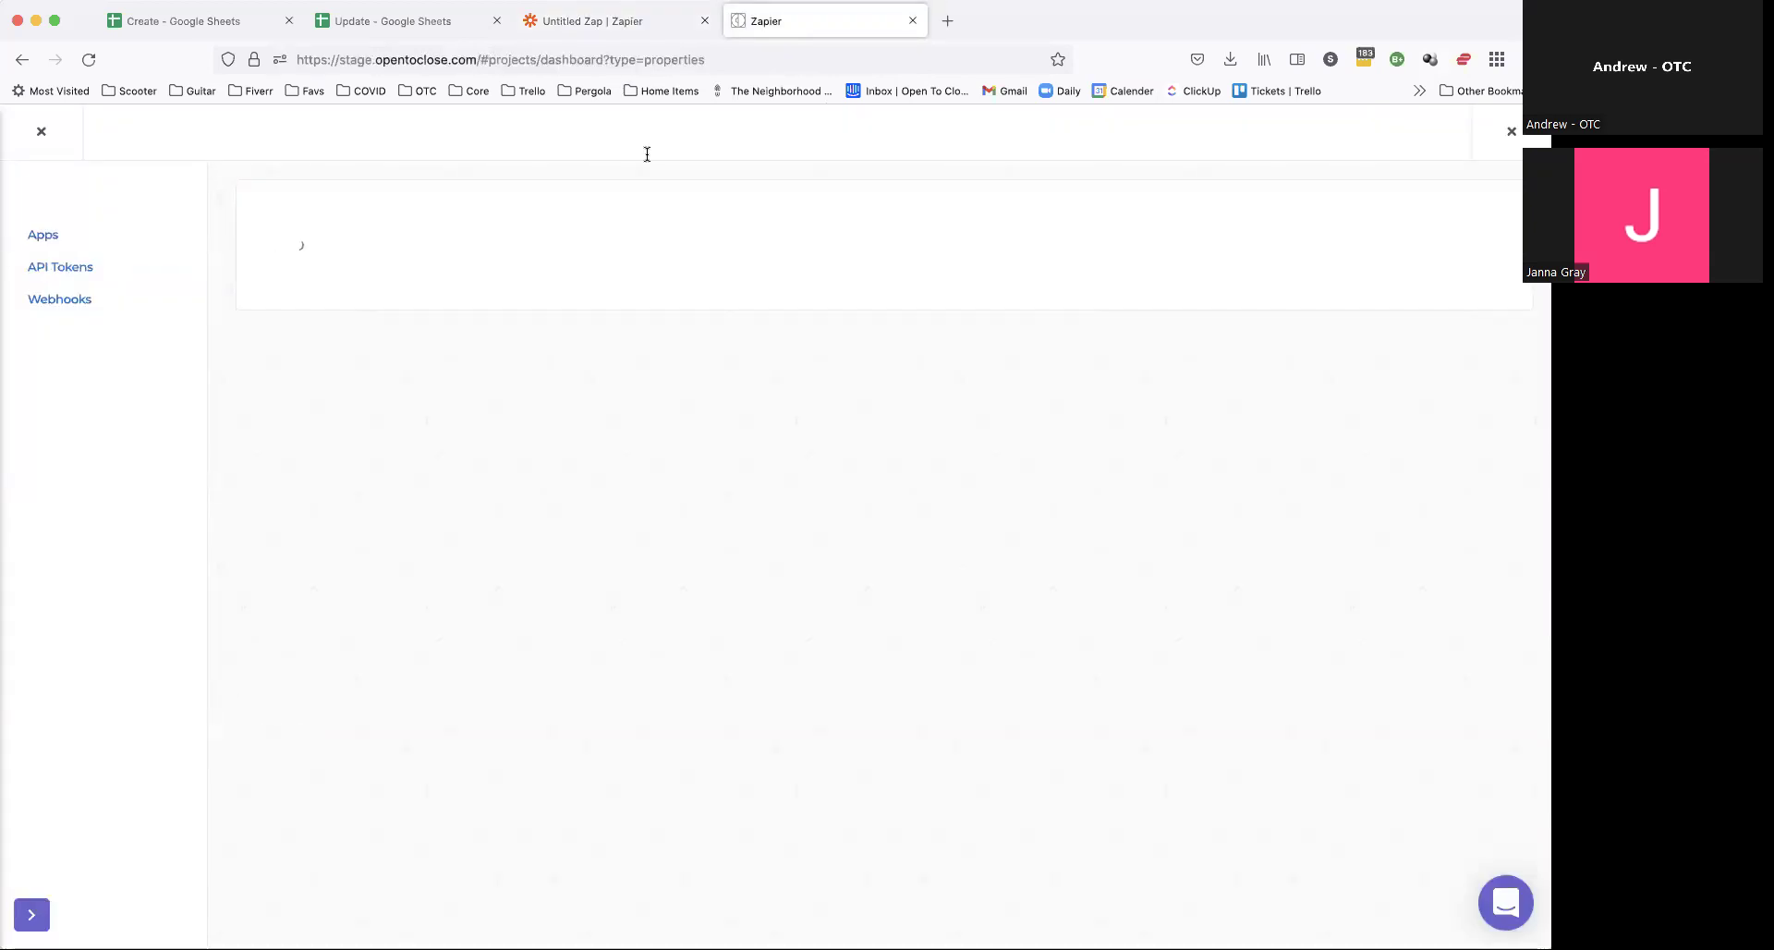
drag(914, 377, 913, 560)
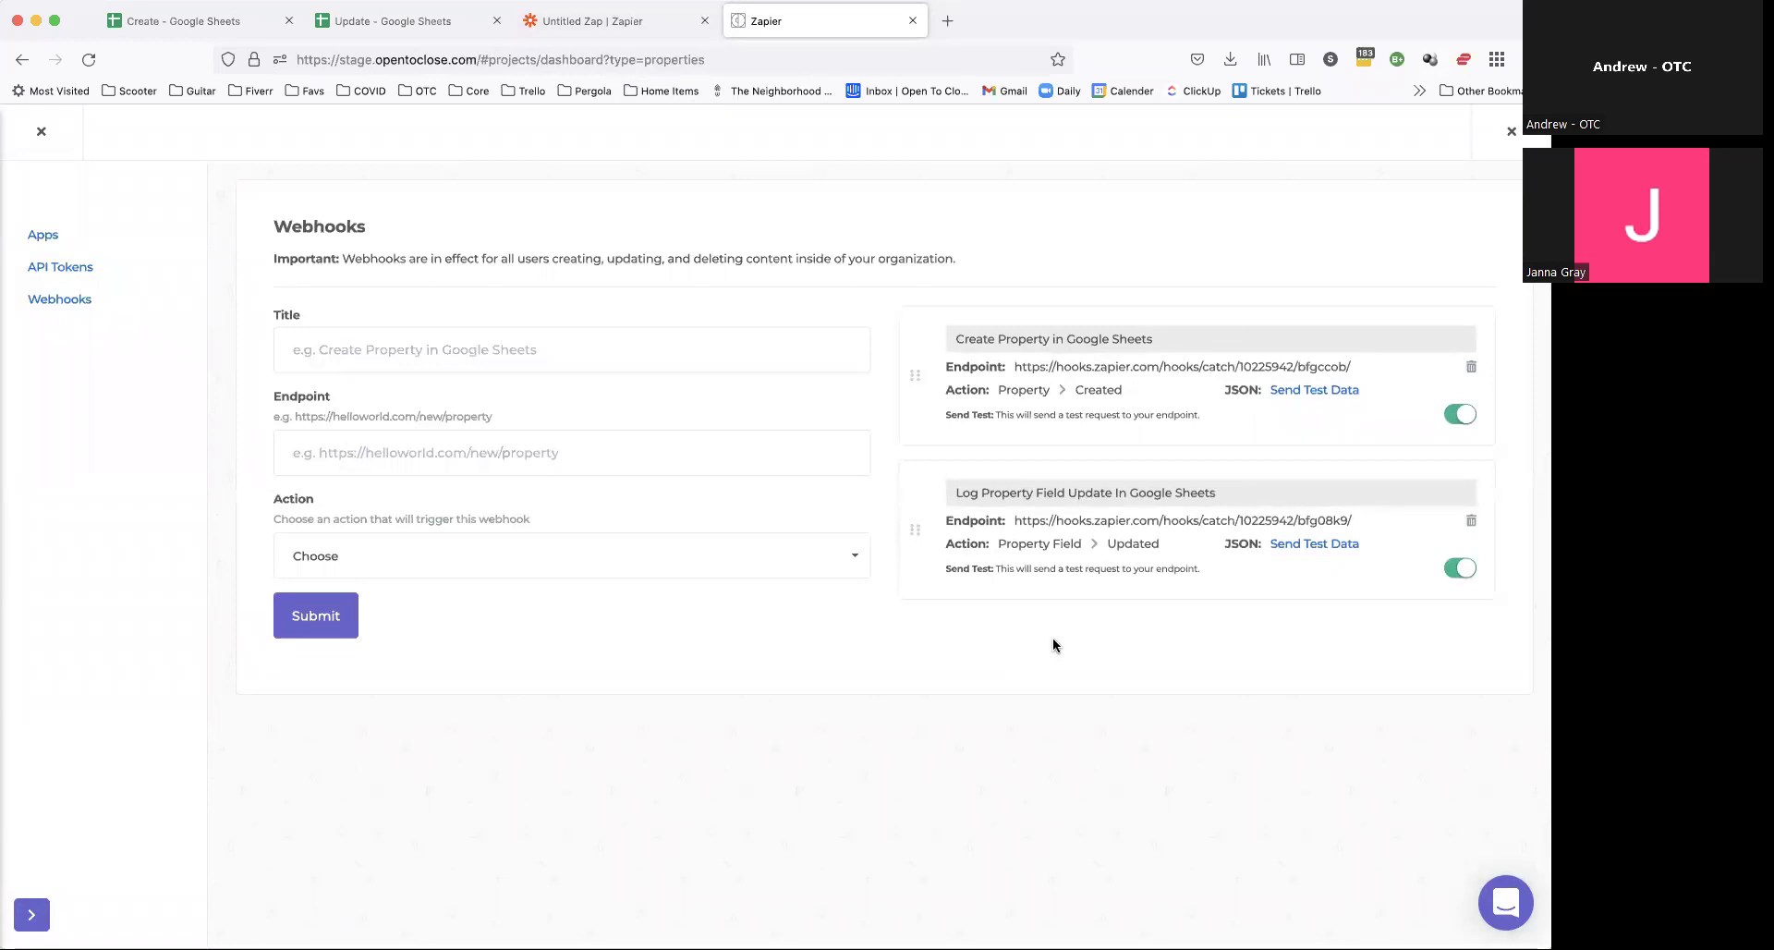
Step: Send test data from the field-update webhook and catch it with Zapier's trigger test
click(1319, 545)
click(601, 21)
scroll(747, 555, down, 3)
click(747, 612)
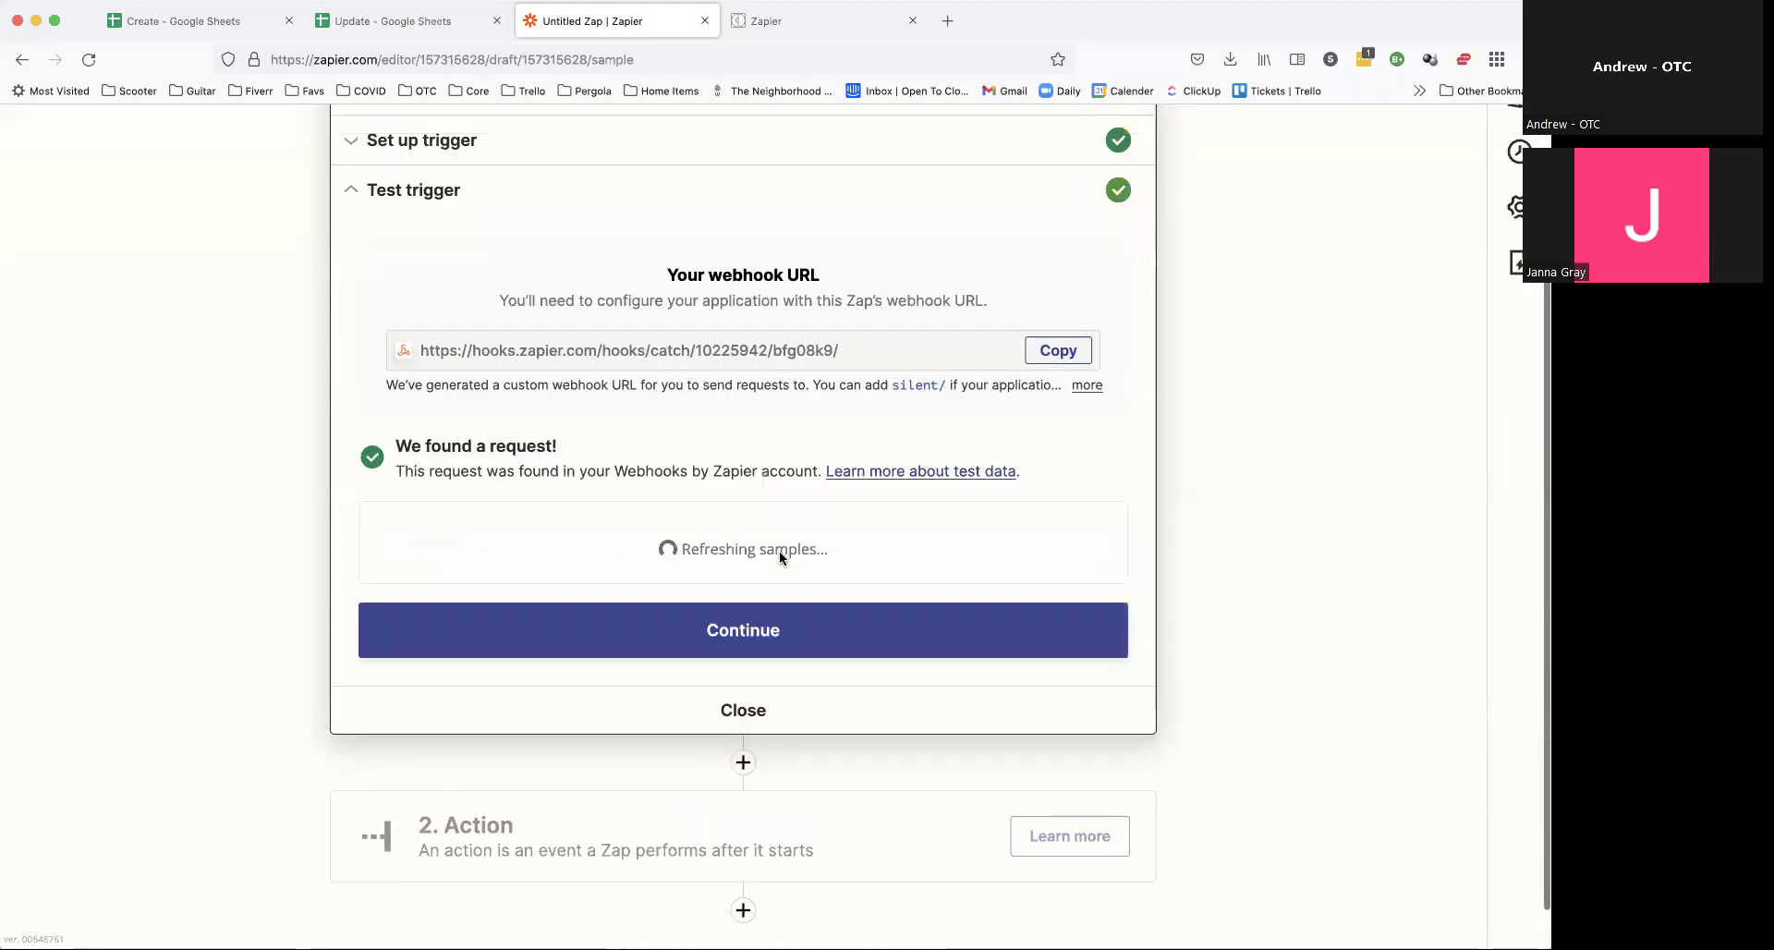
Step: Compare request A's fields, starting with property_id, against the Update sheet's column headers
scroll(740, 538, down, 2)
drag(374, 447, 482, 631)
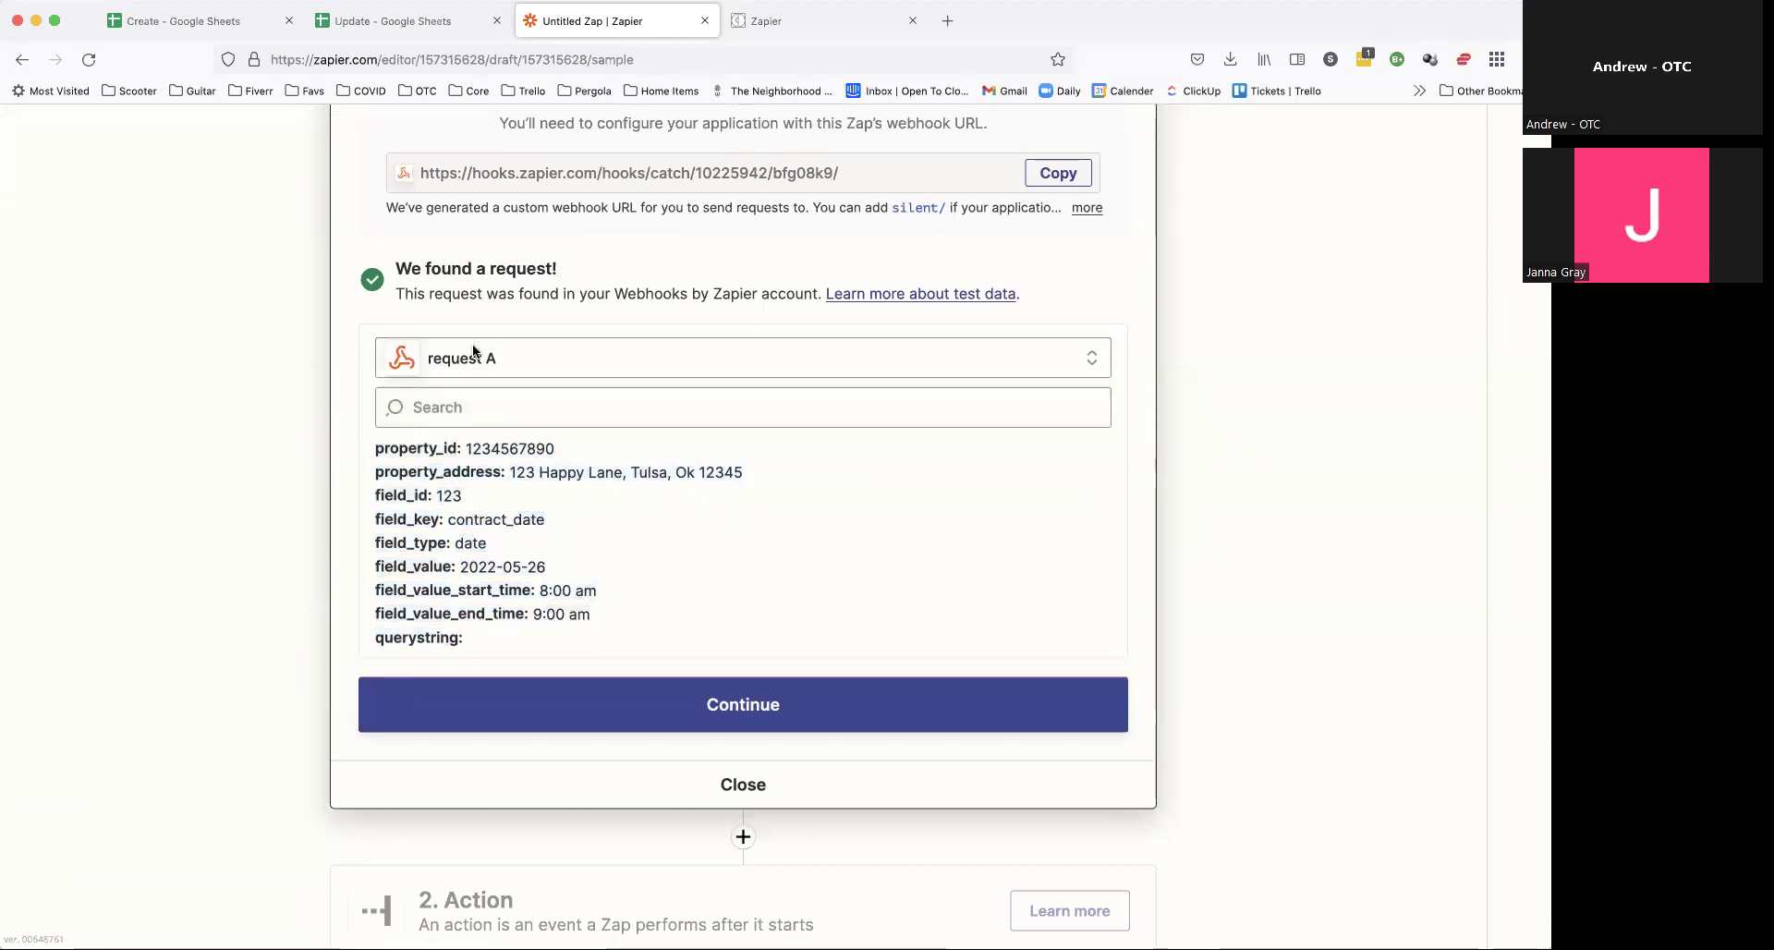
click(392, 21)
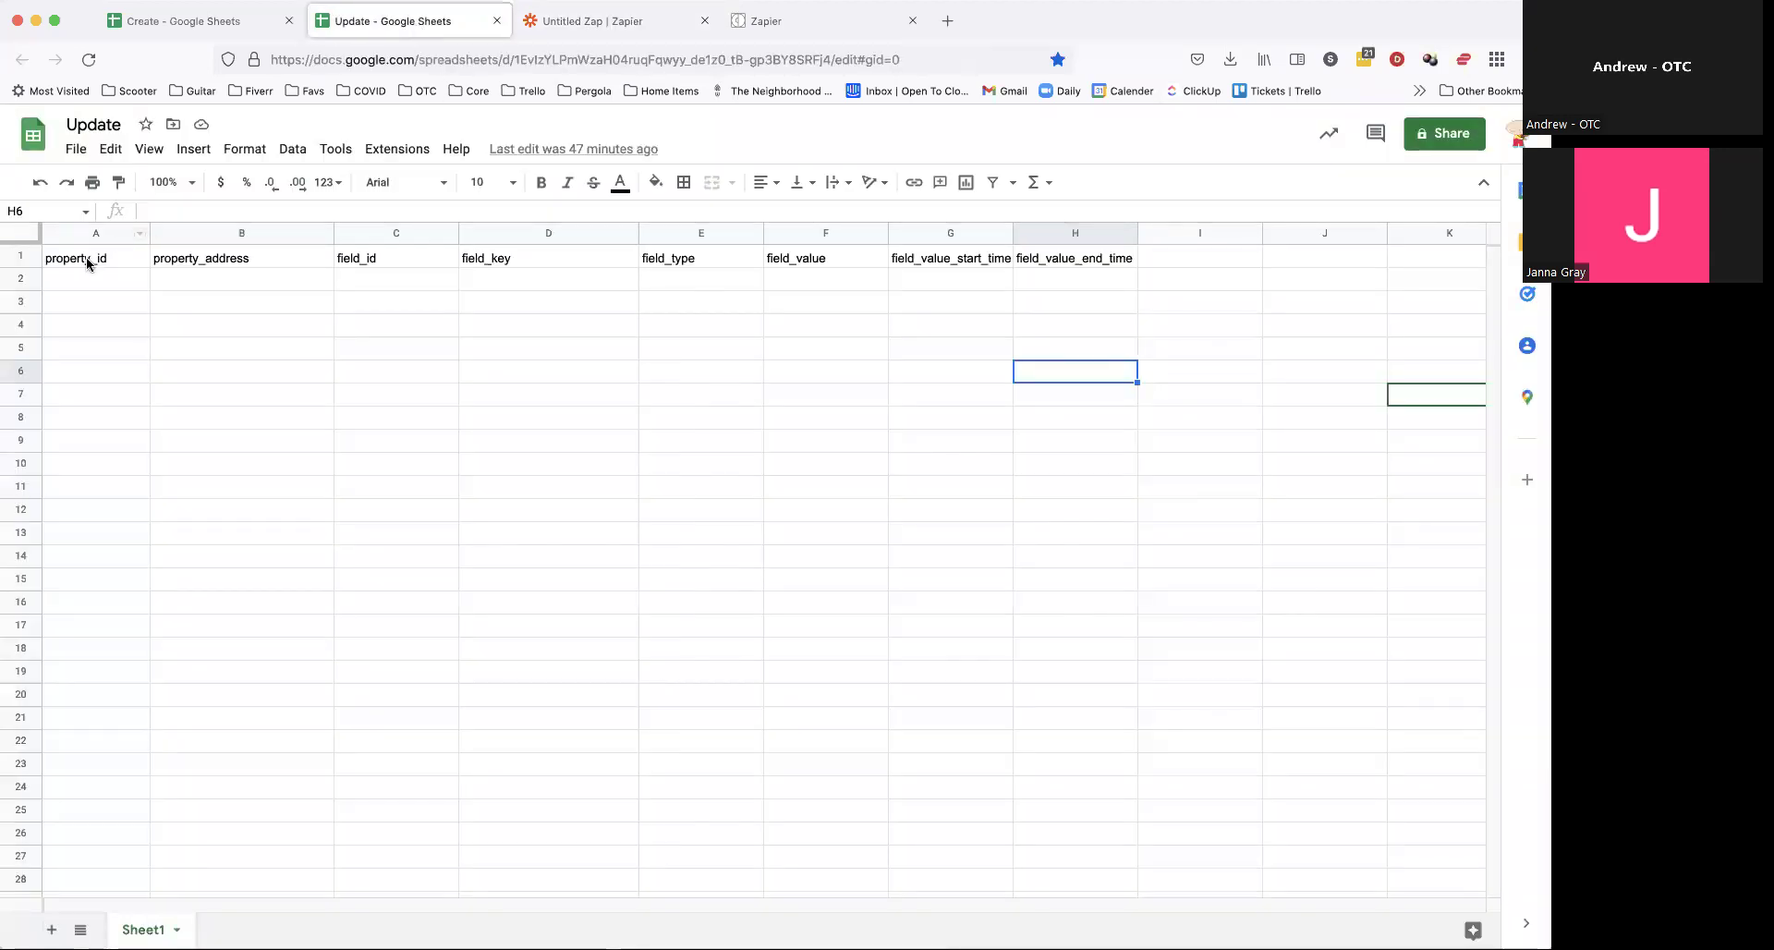
click(91, 261)
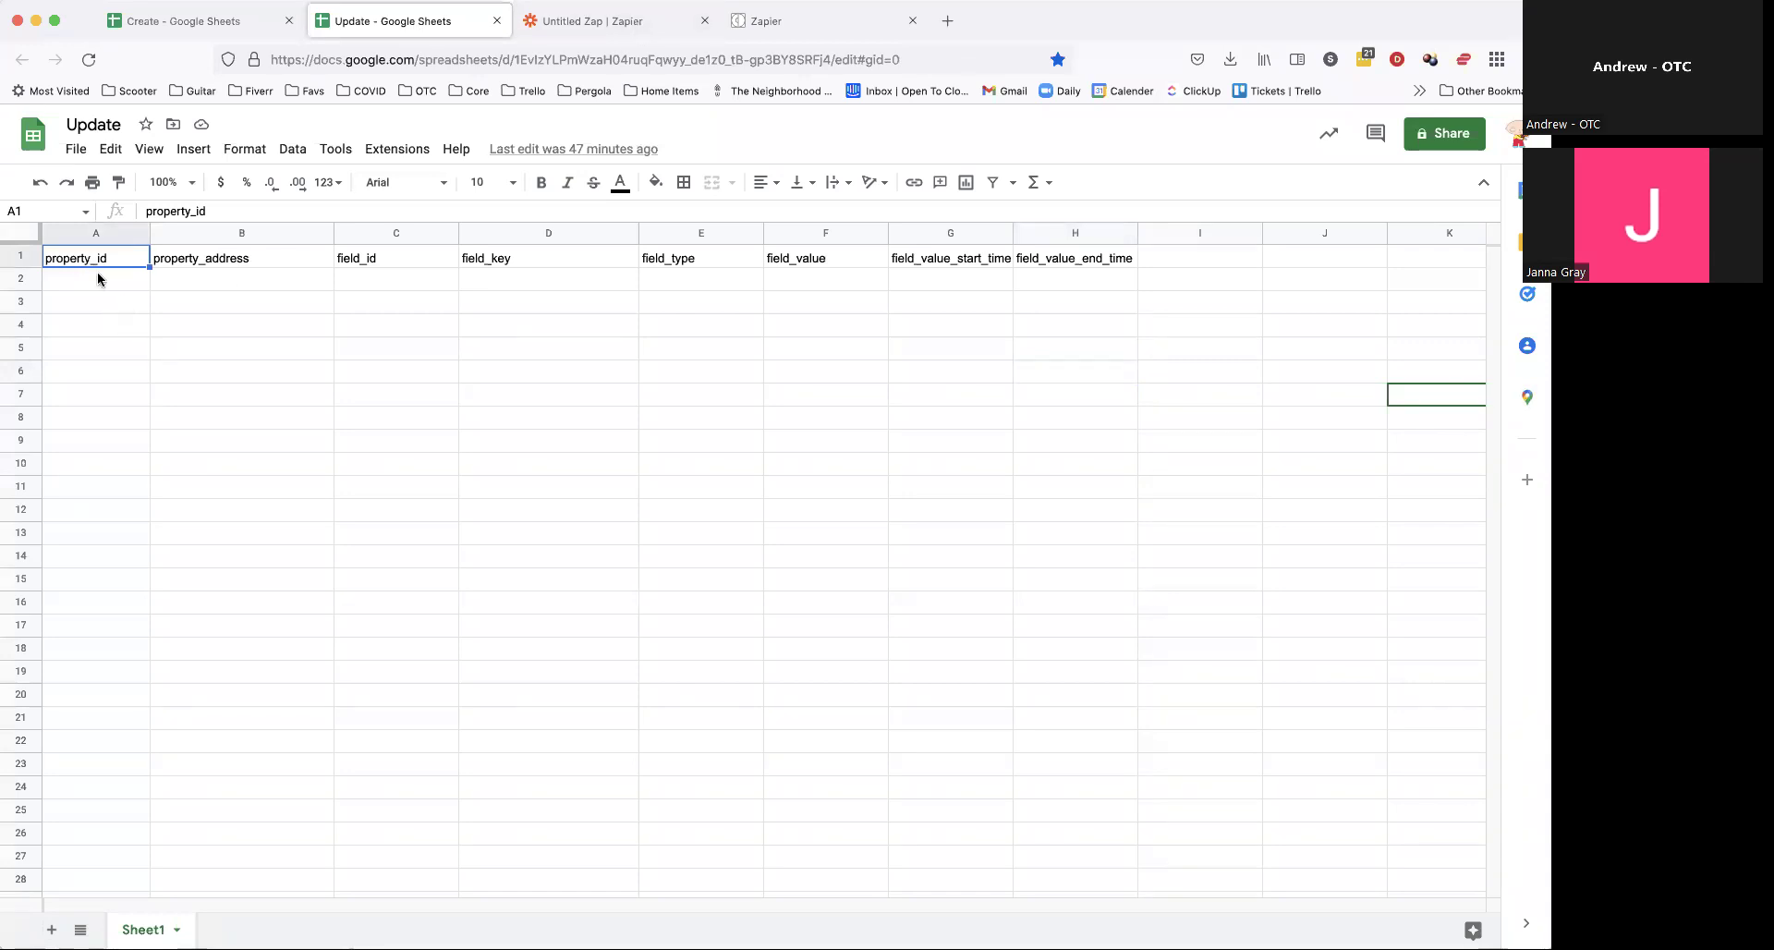
click(610, 20)
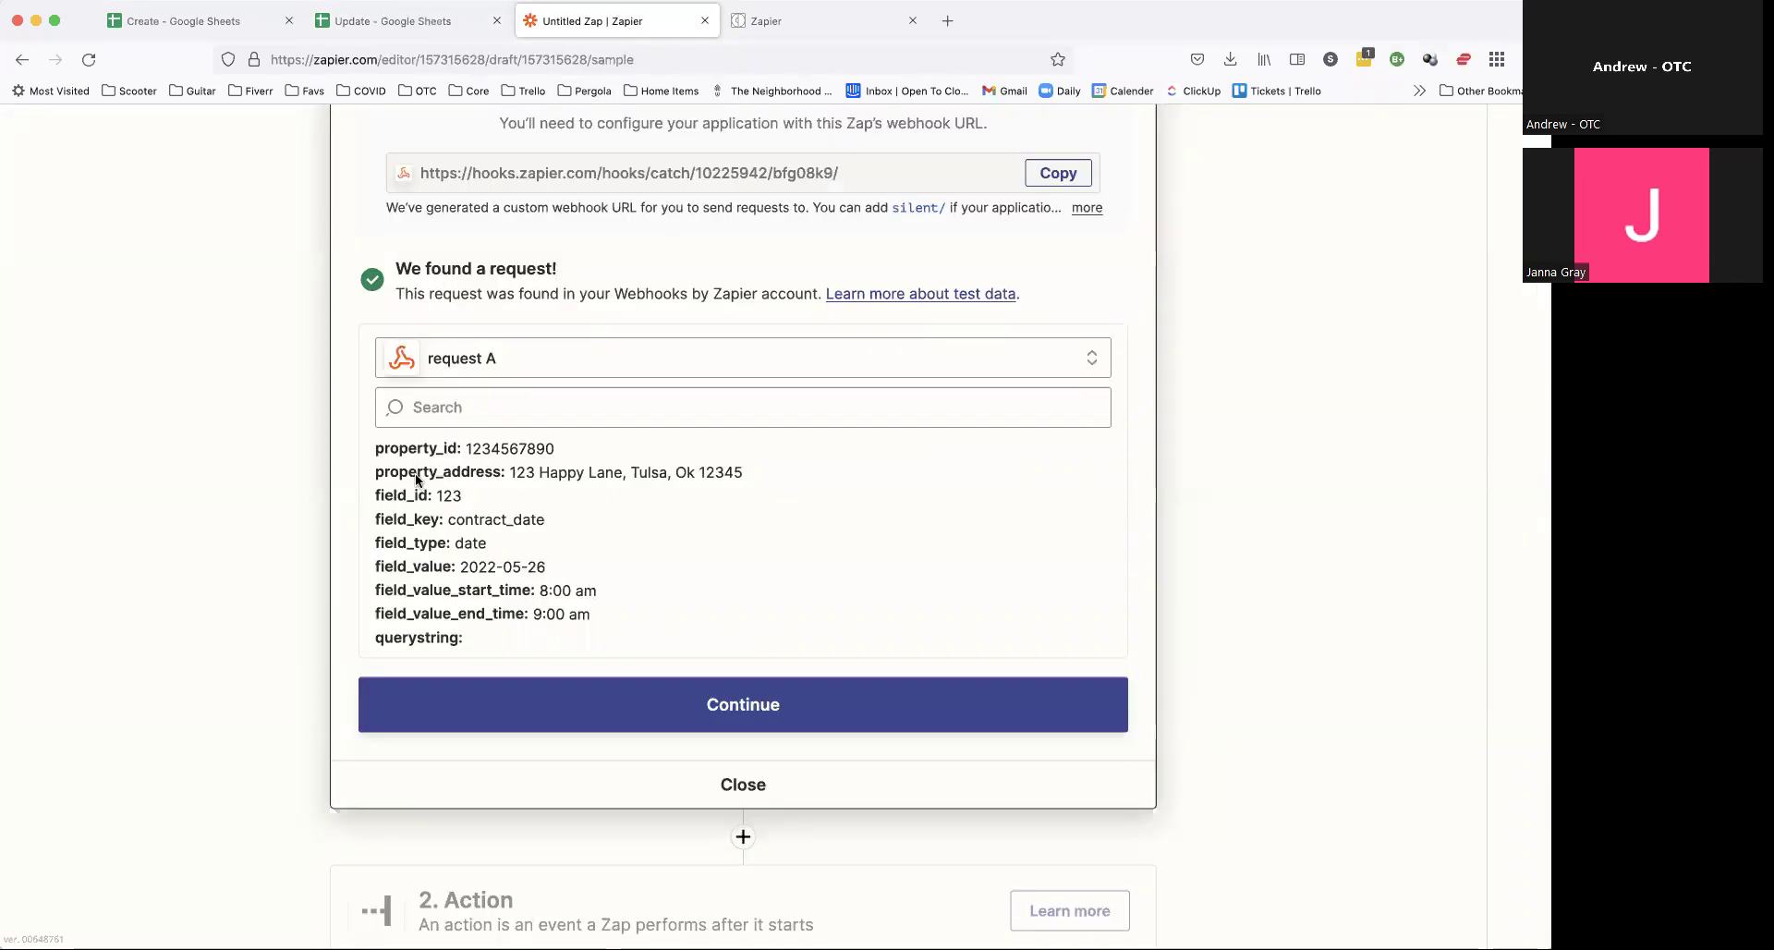
drag(376, 448, 458, 454)
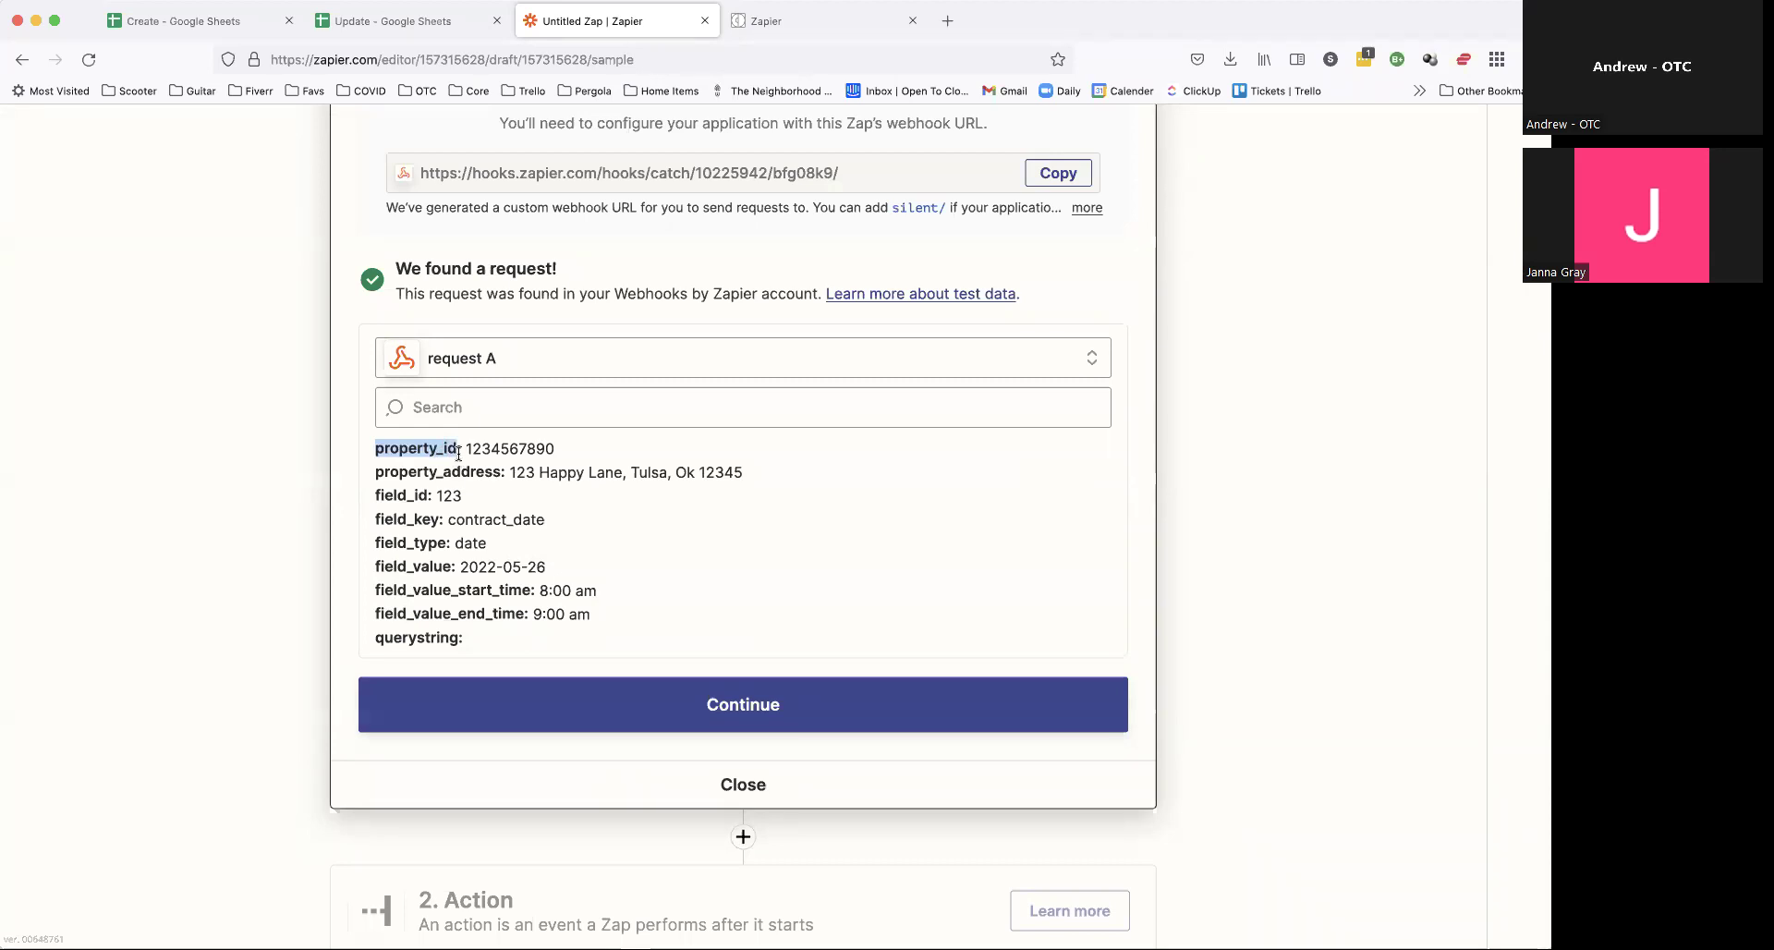
click(444, 11)
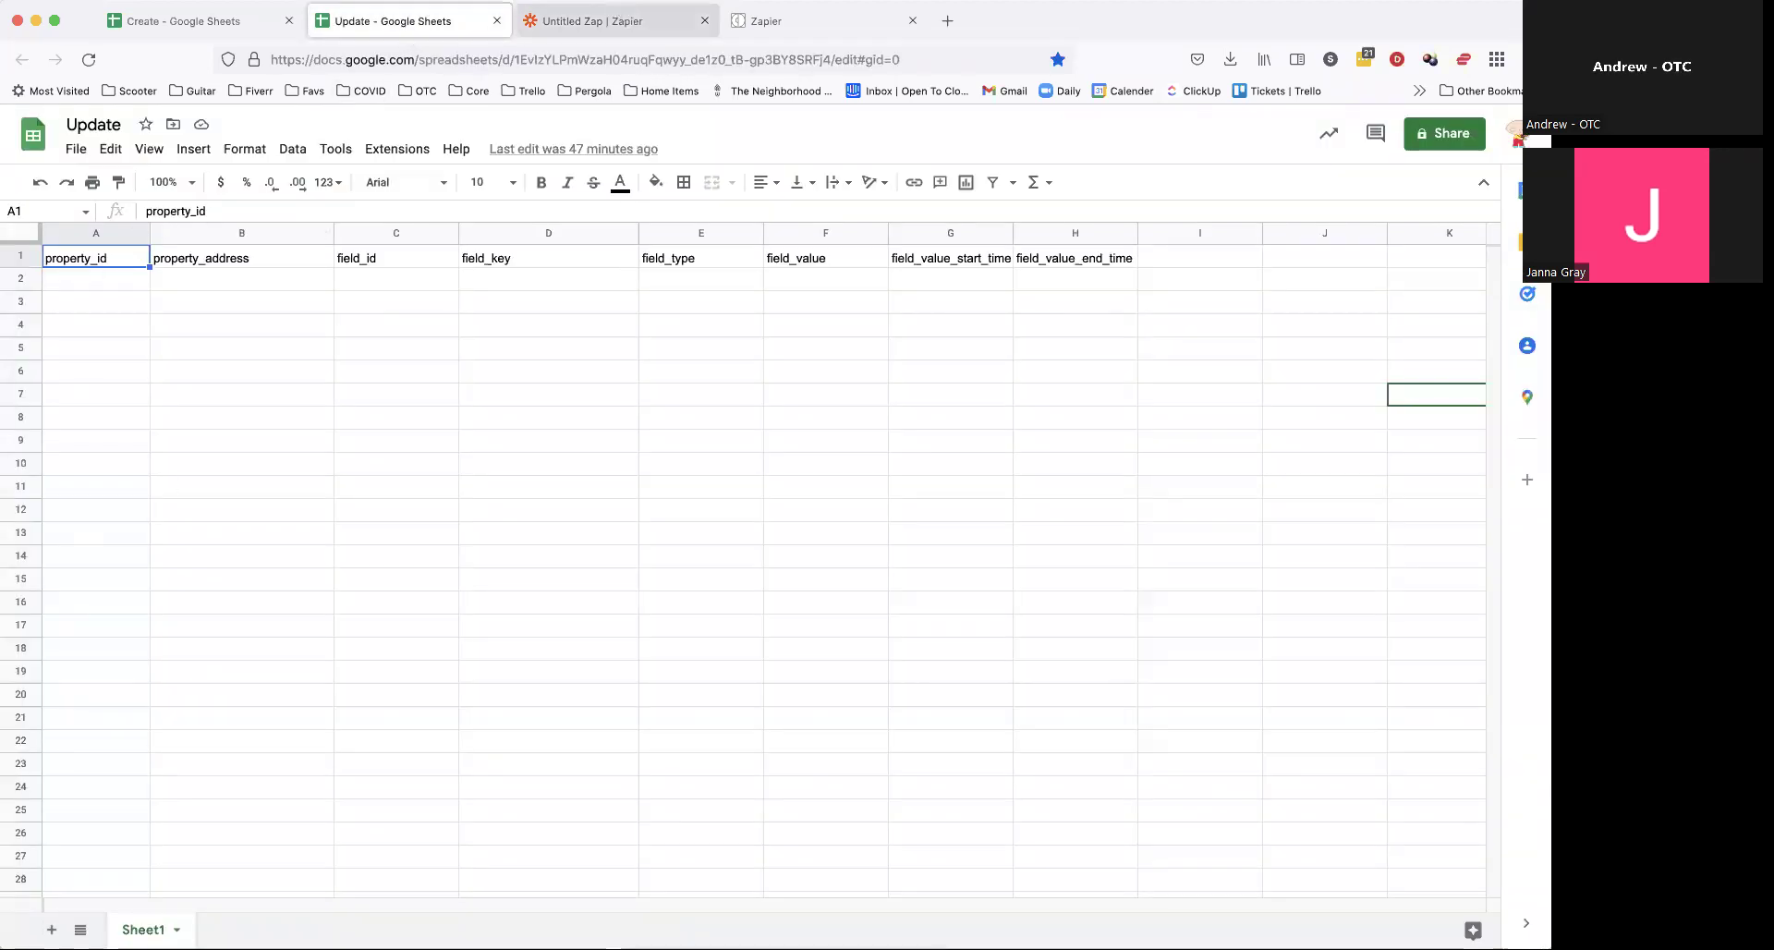
click(645, 20)
click(529, 450)
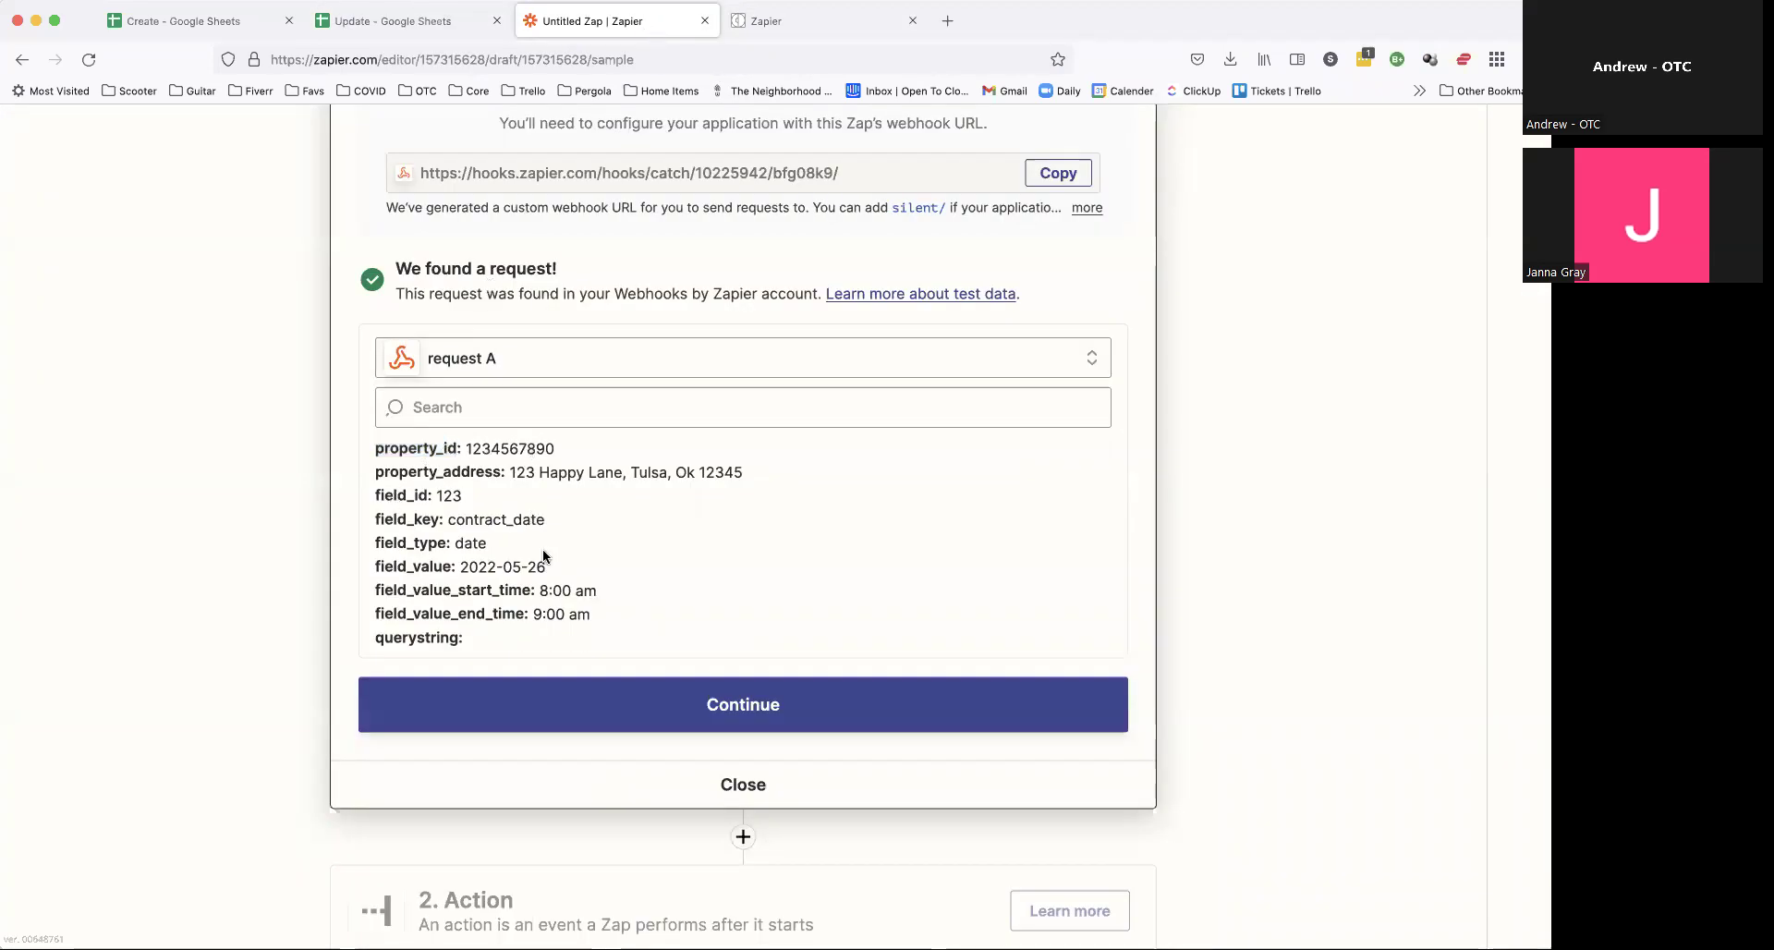
Step: Add a Google Sheets Create Spreadsheet Row action using the connected Google account
click(765, 700)
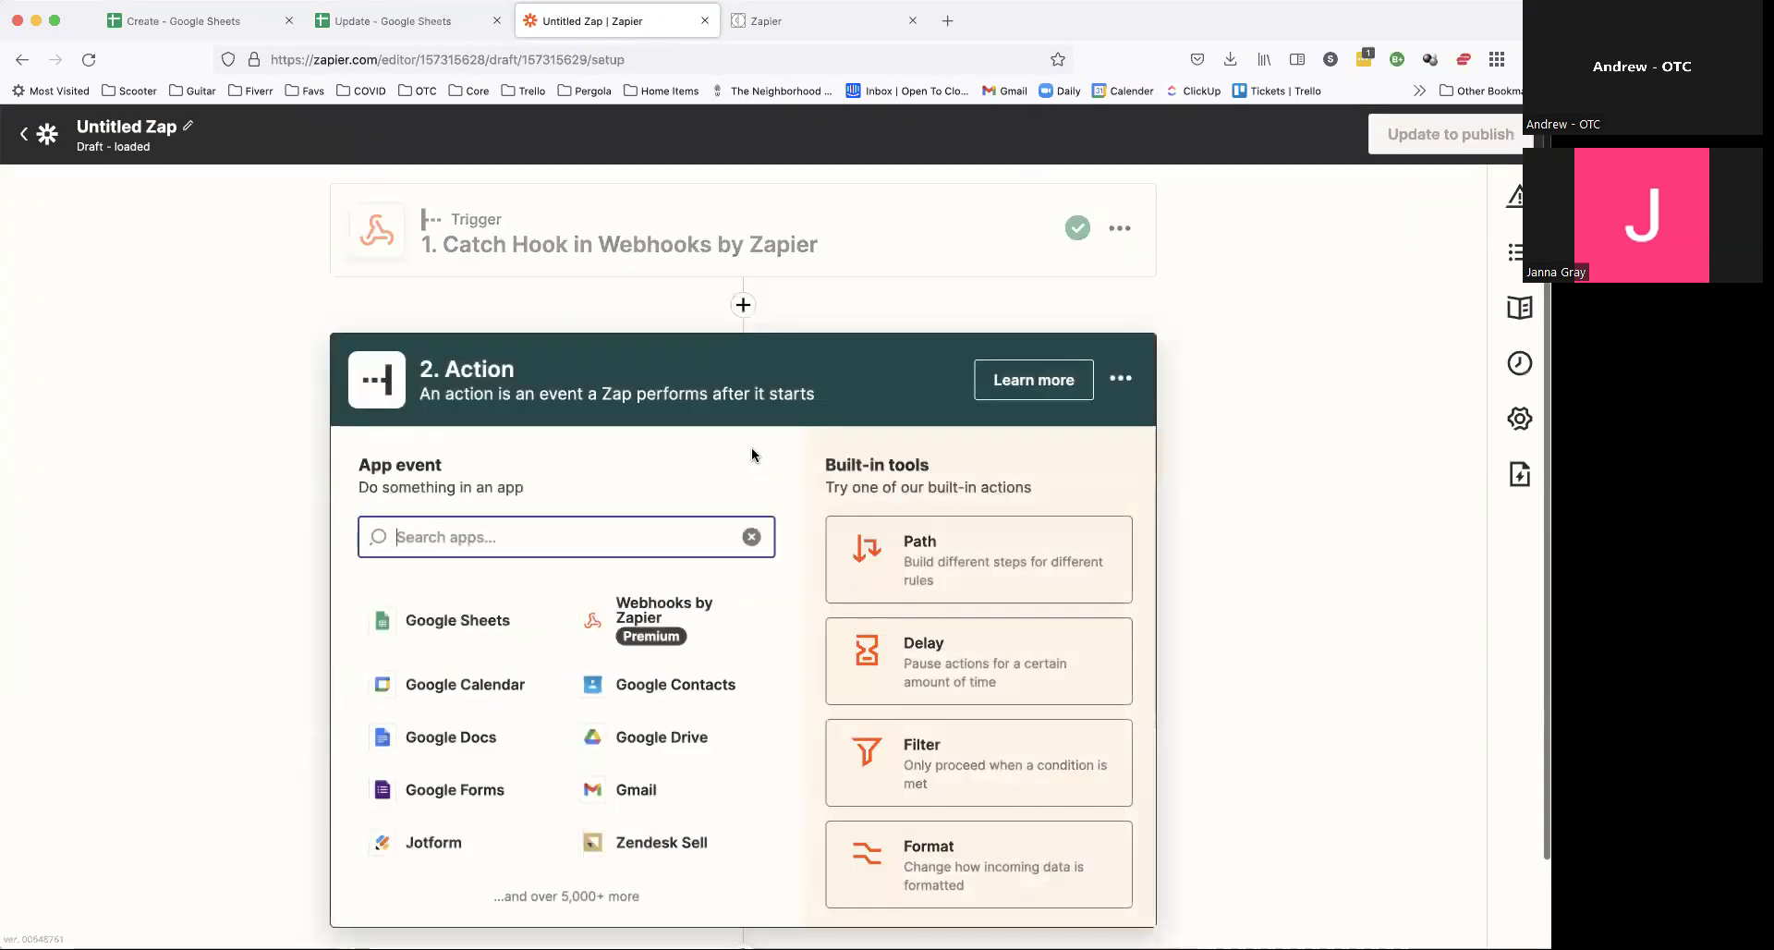
click(431, 526)
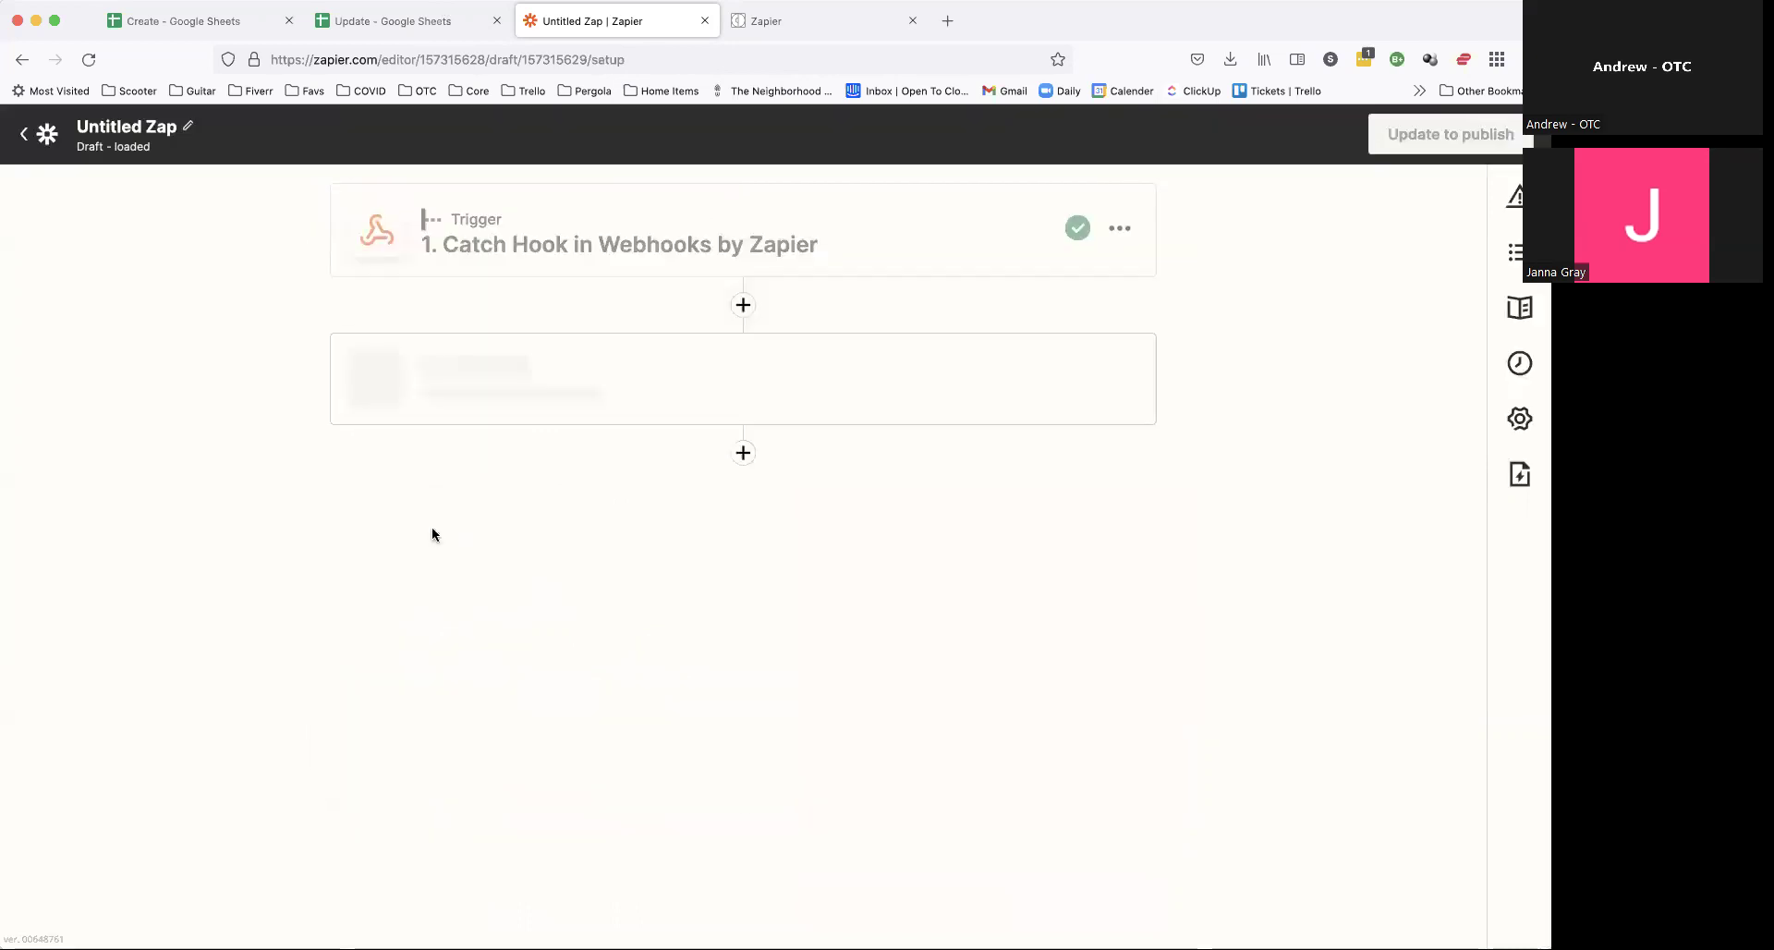
click(641, 623)
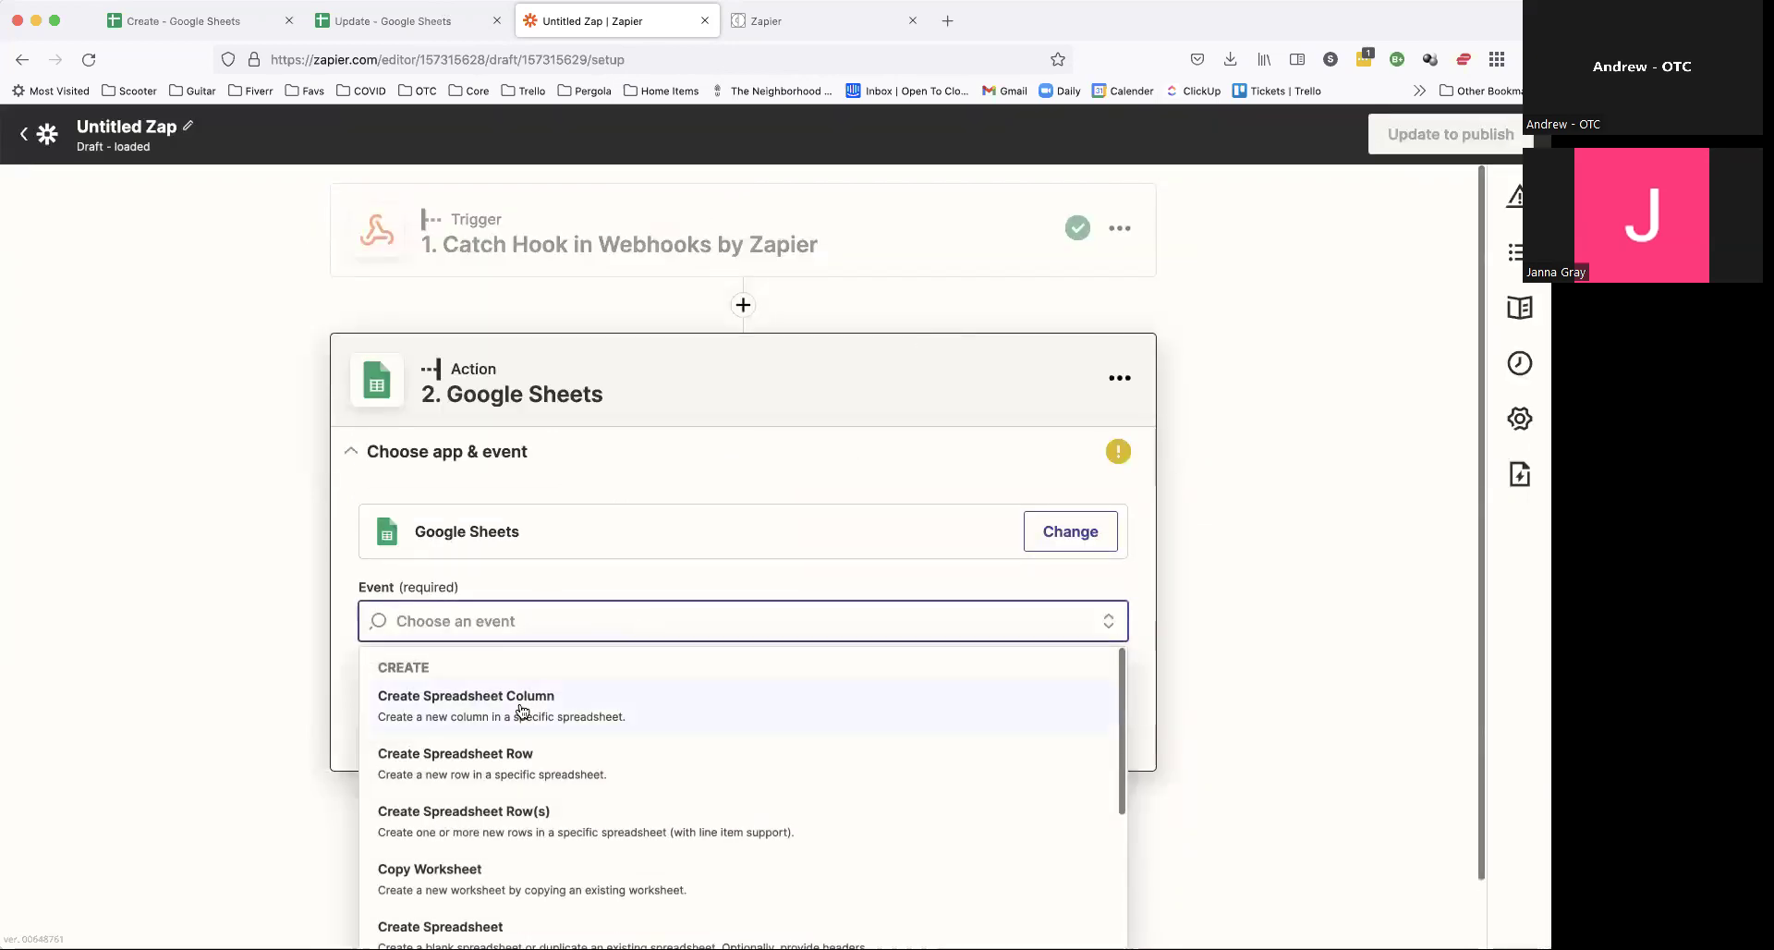
click(442, 764)
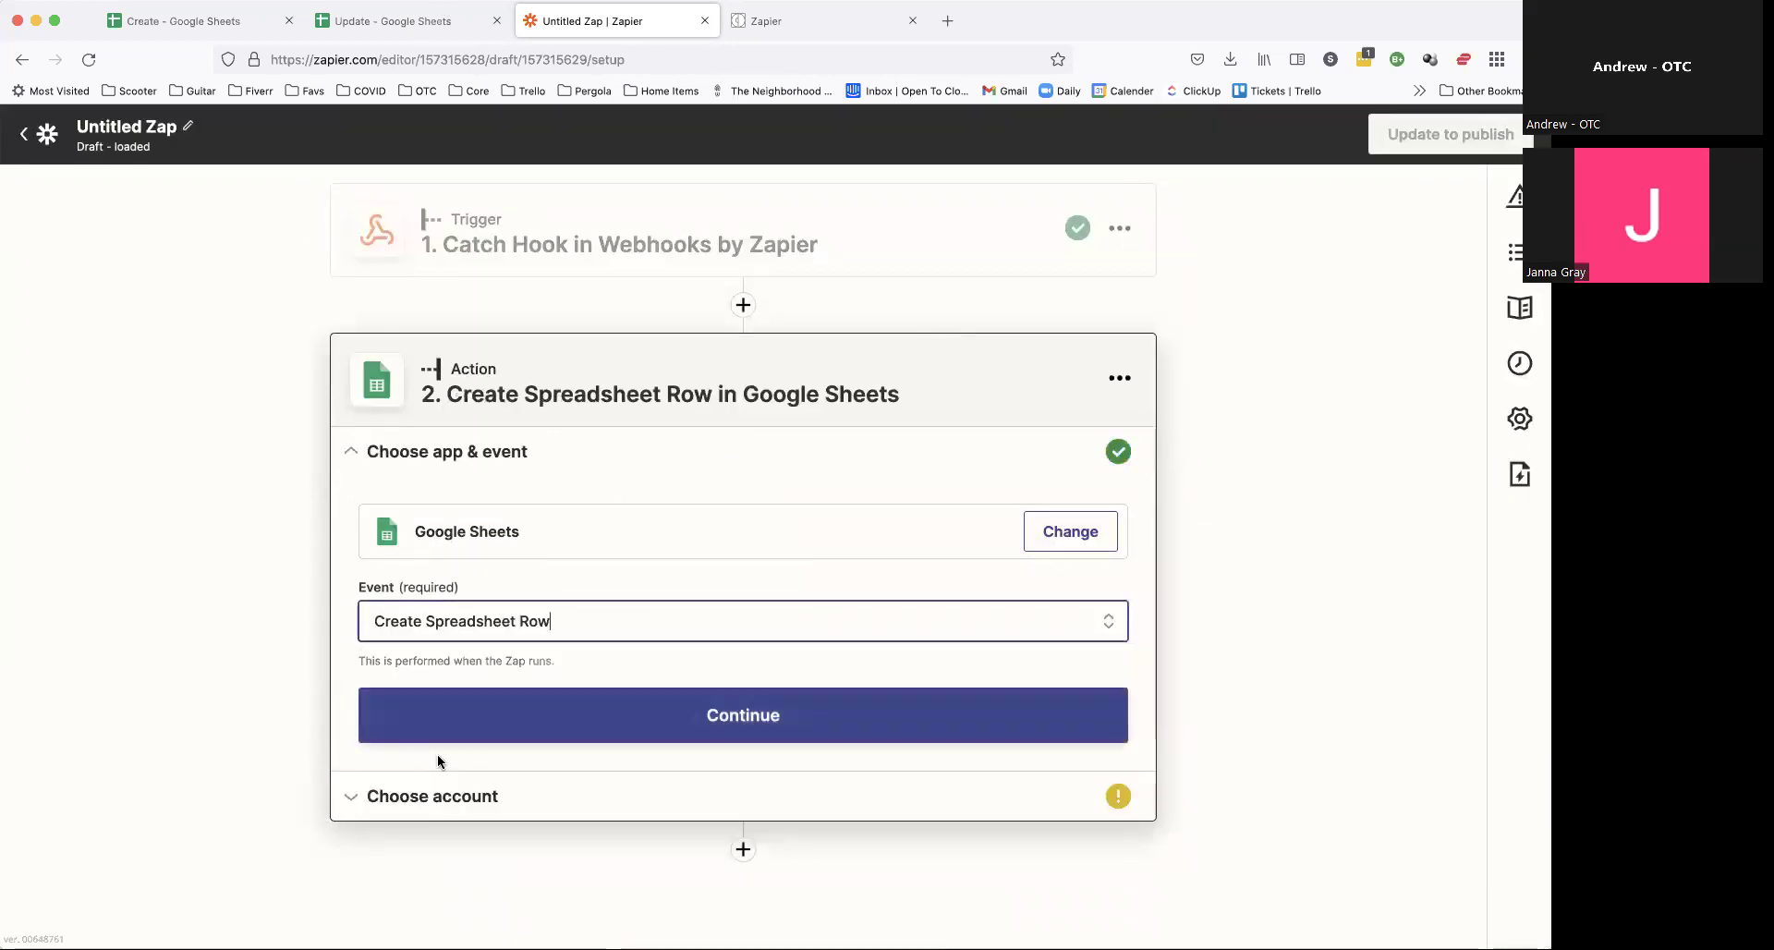
click(634, 717)
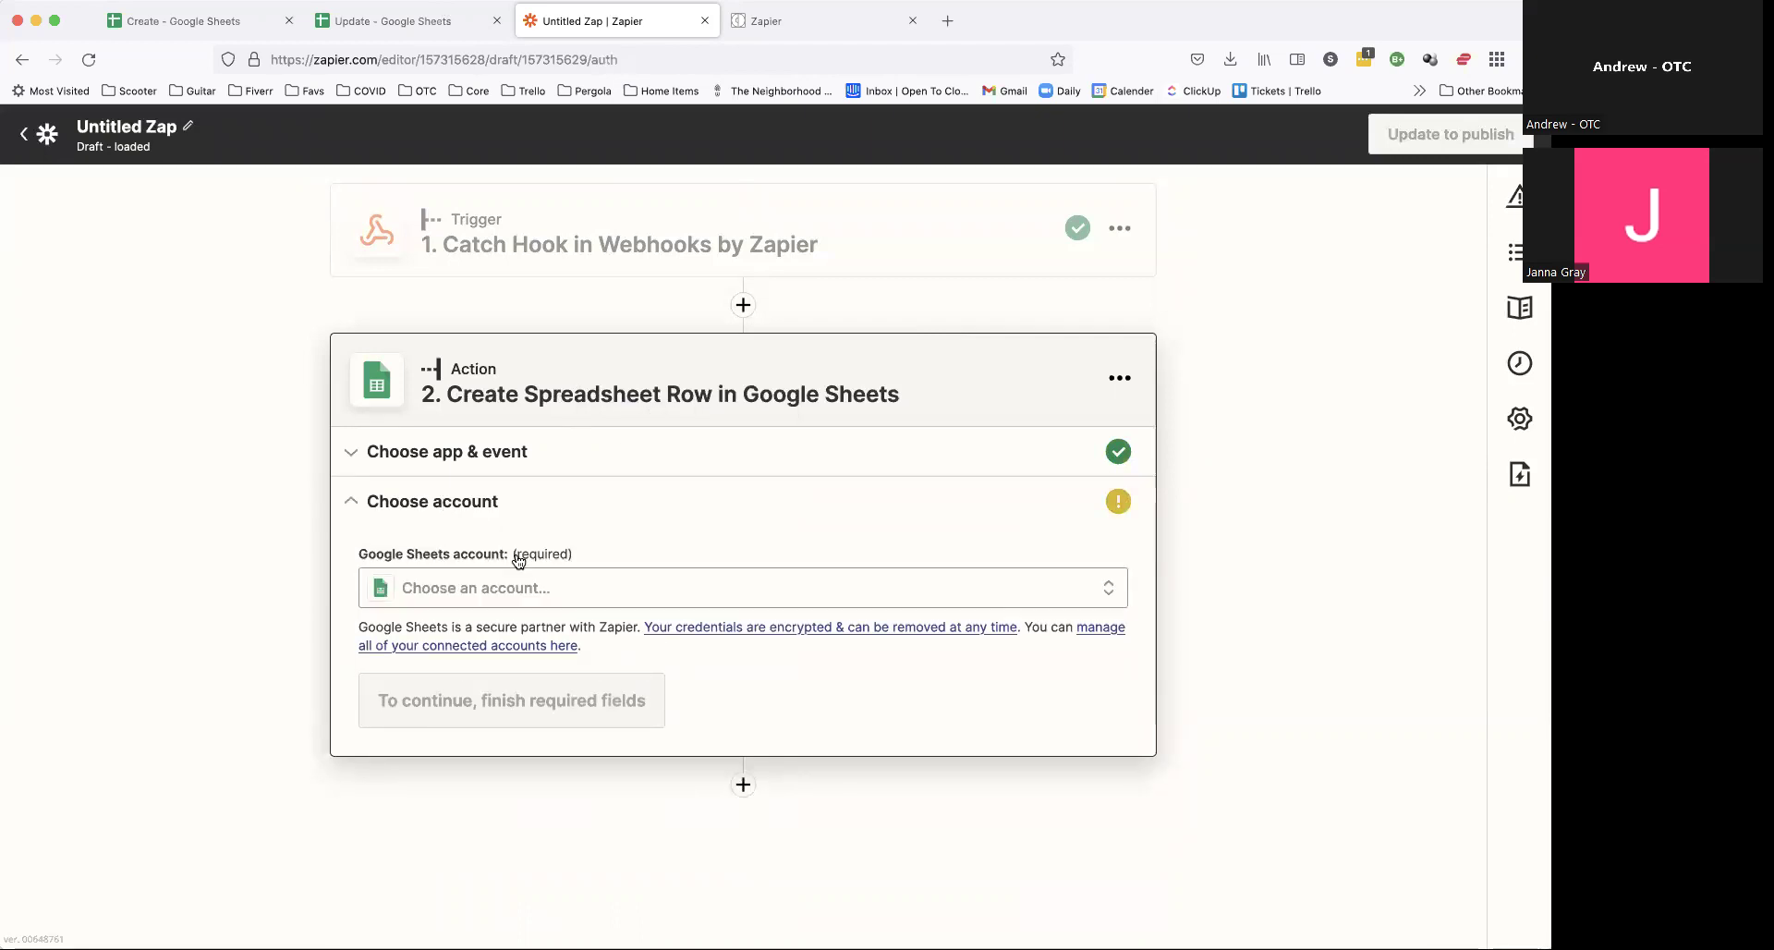
click(505, 592)
click(391, 753)
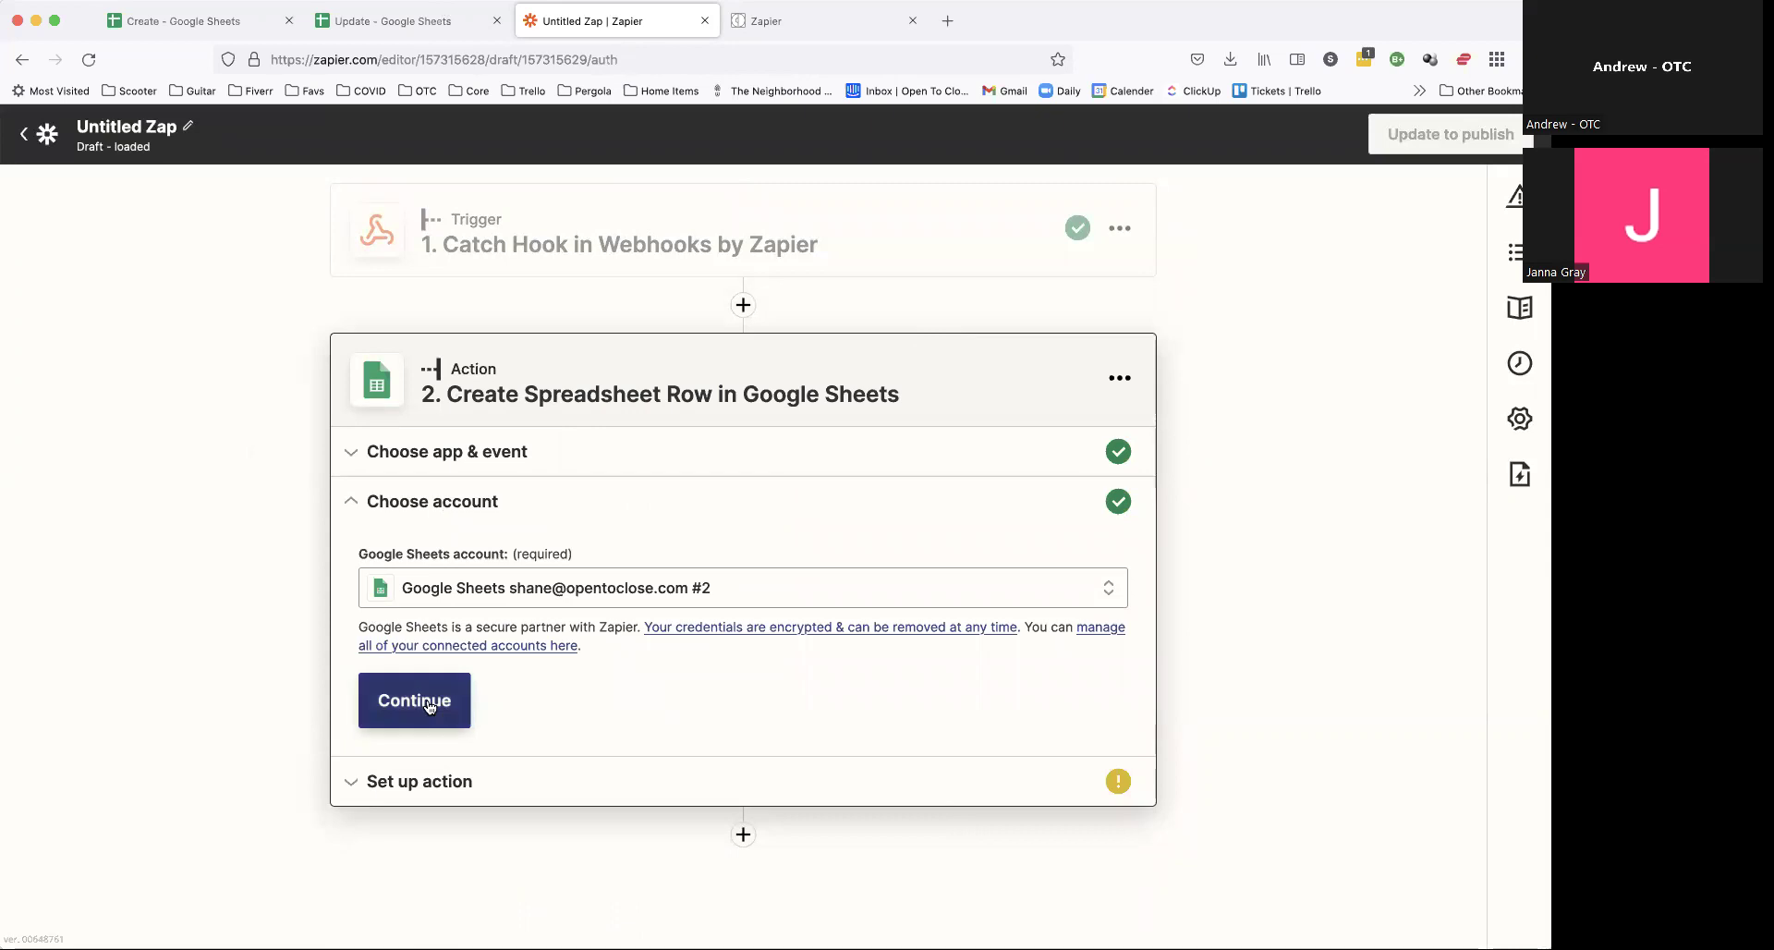
click(414, 699)
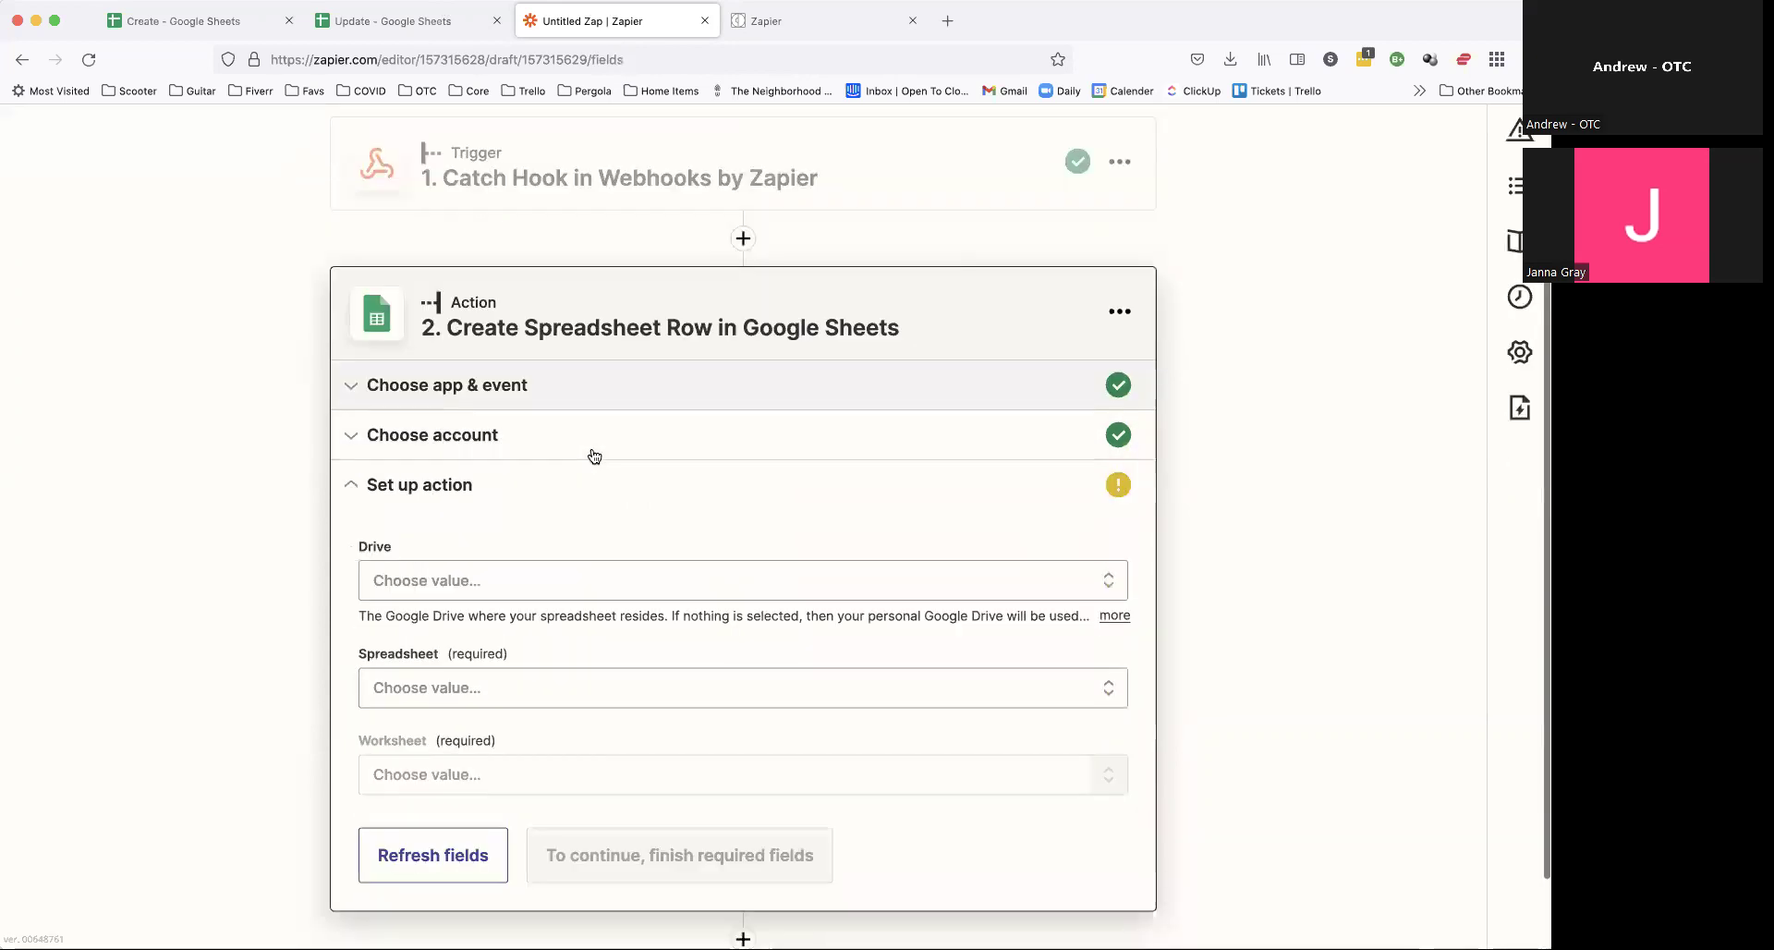
Step: Target My Google Drive, the Update spreadsheet and worksheet Sheet1
click(504, 510)
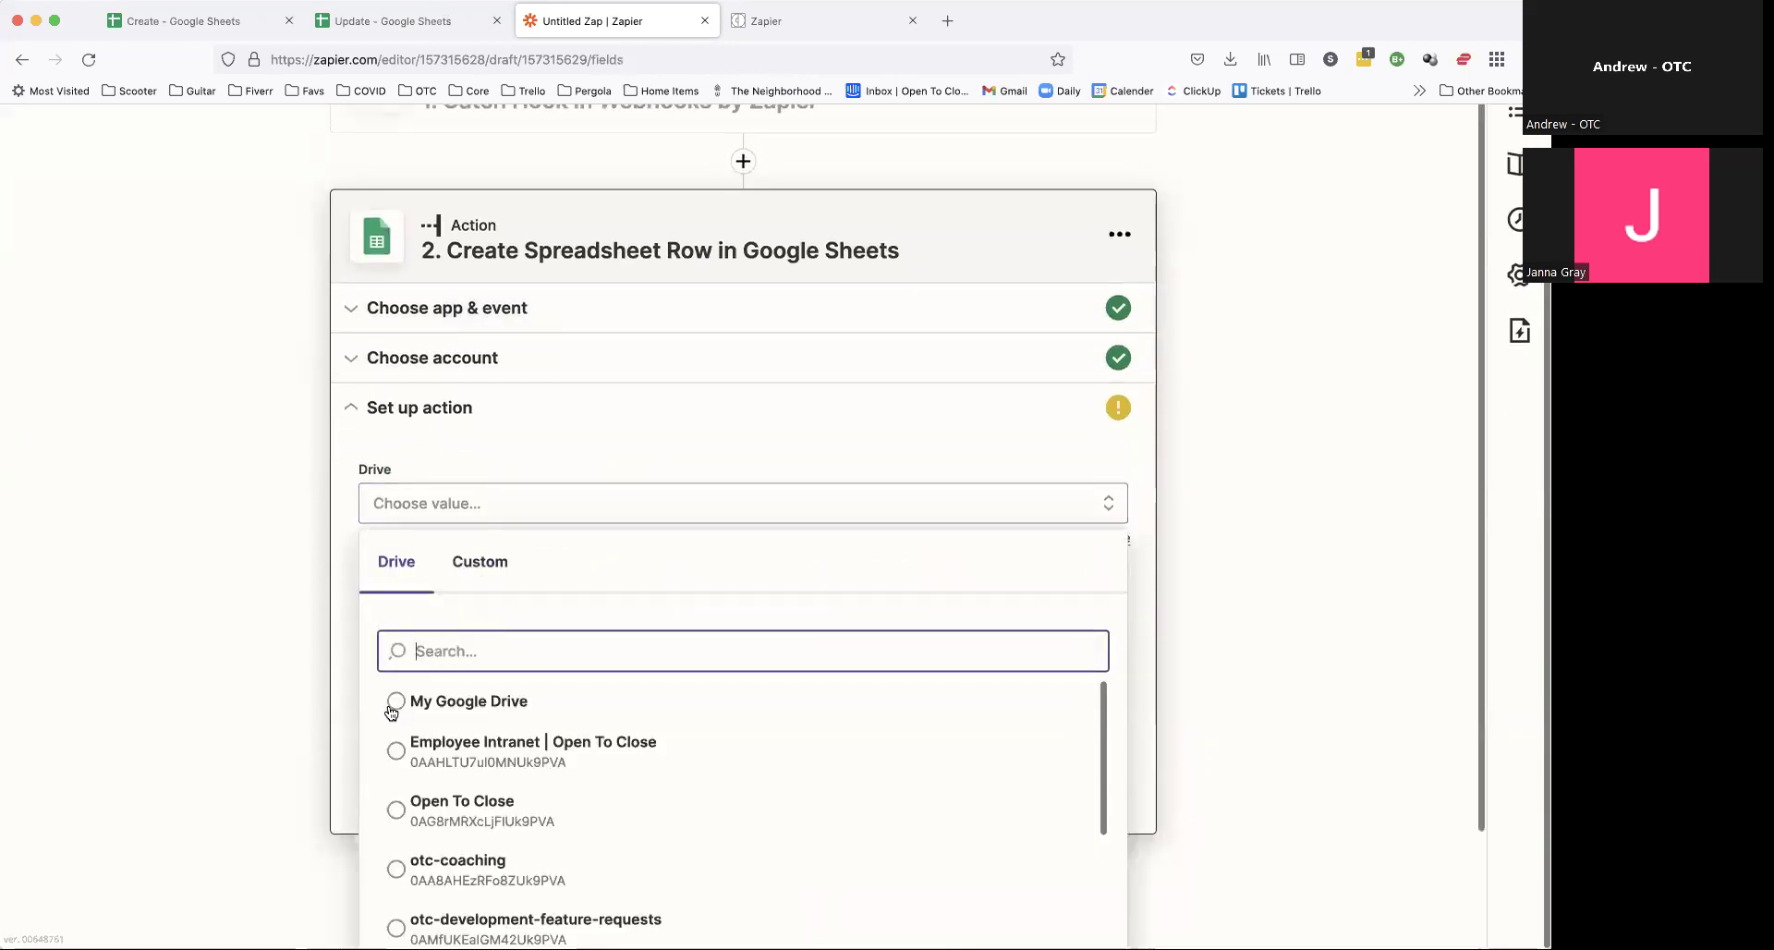
click(403, 702)
click(435, 628)
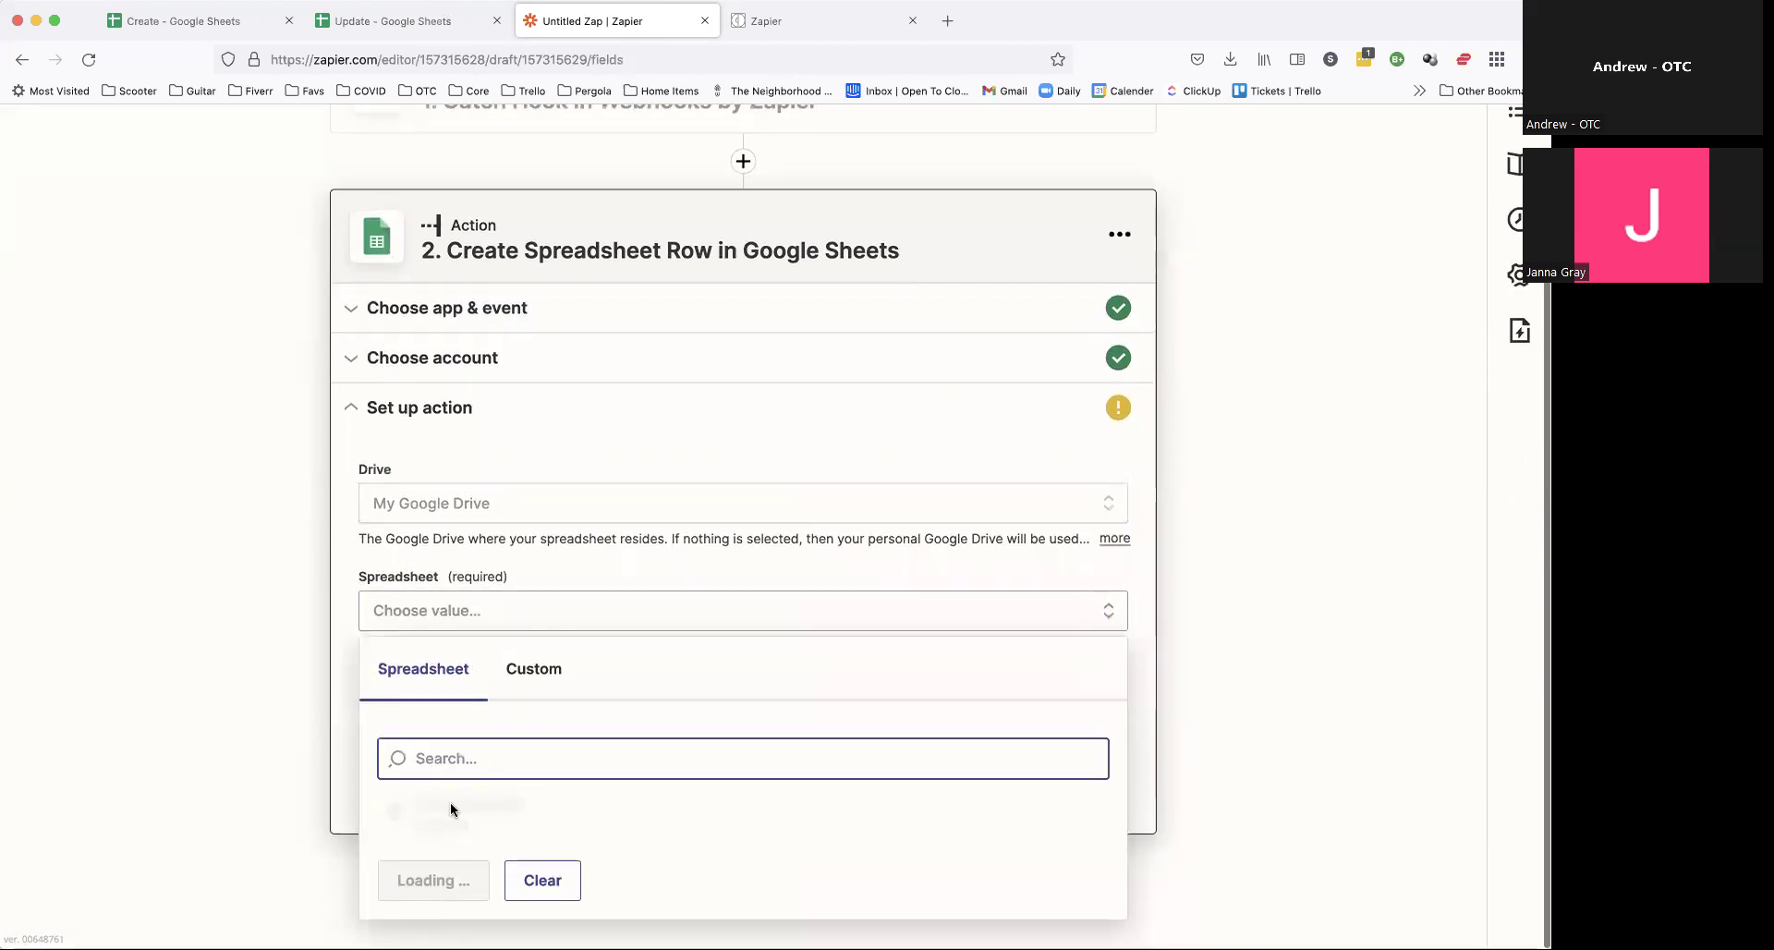
click(394, 821)
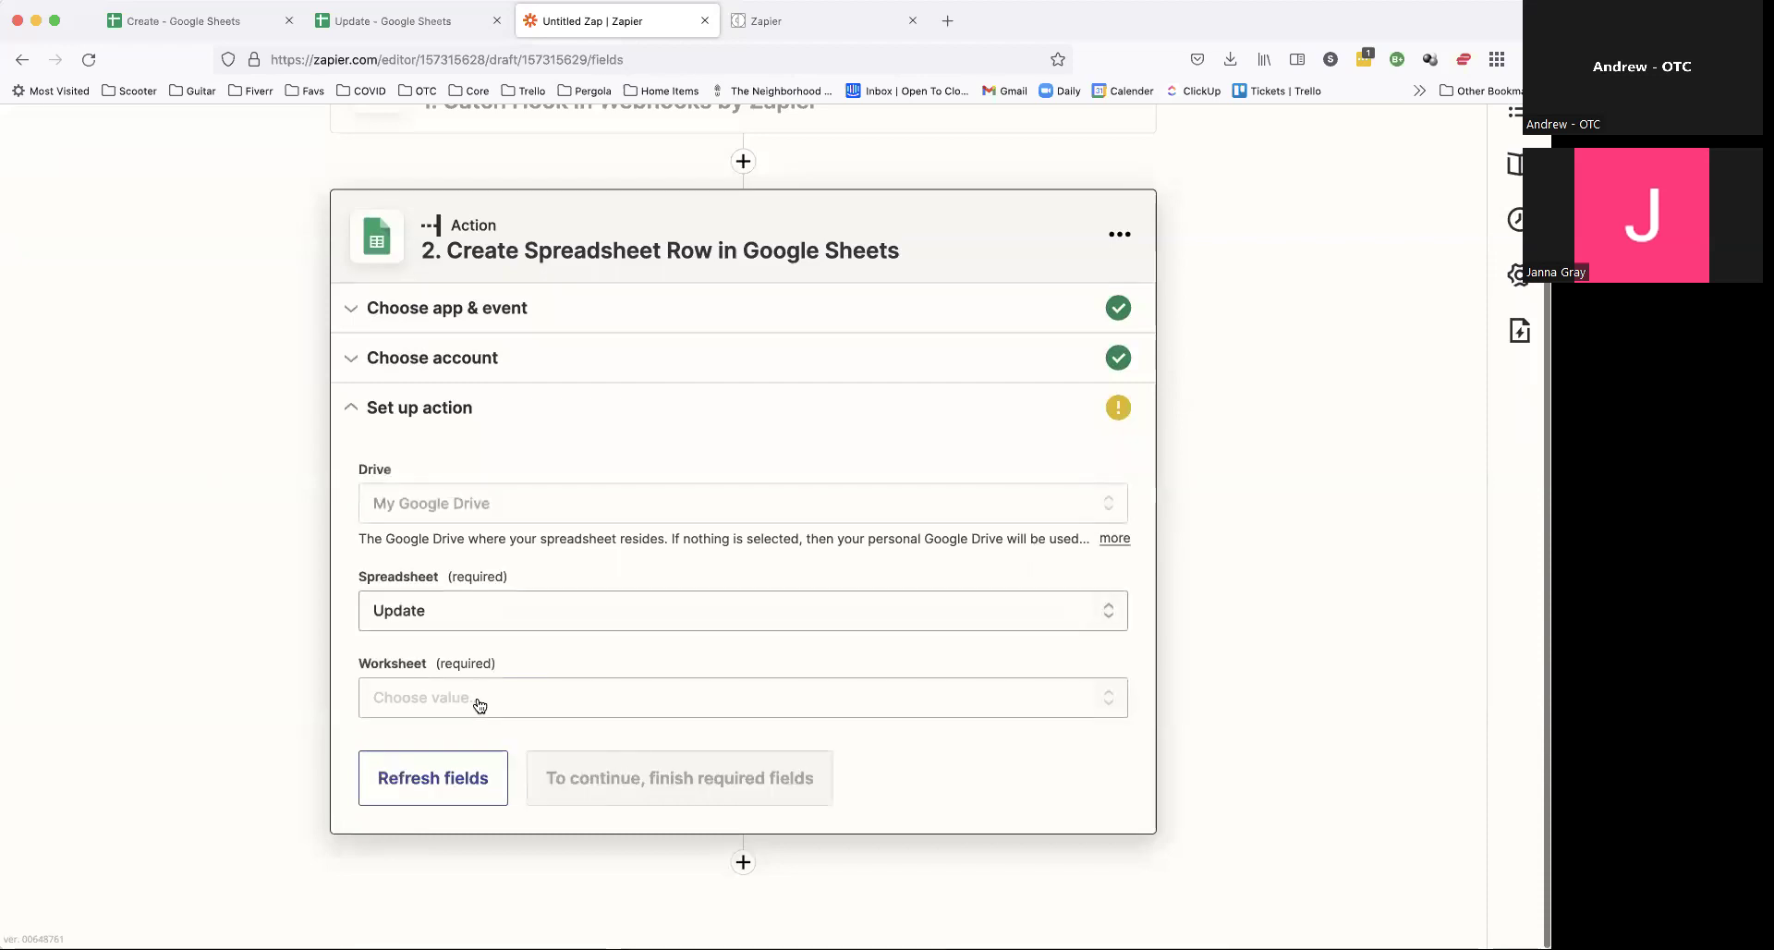
click(474, 697)
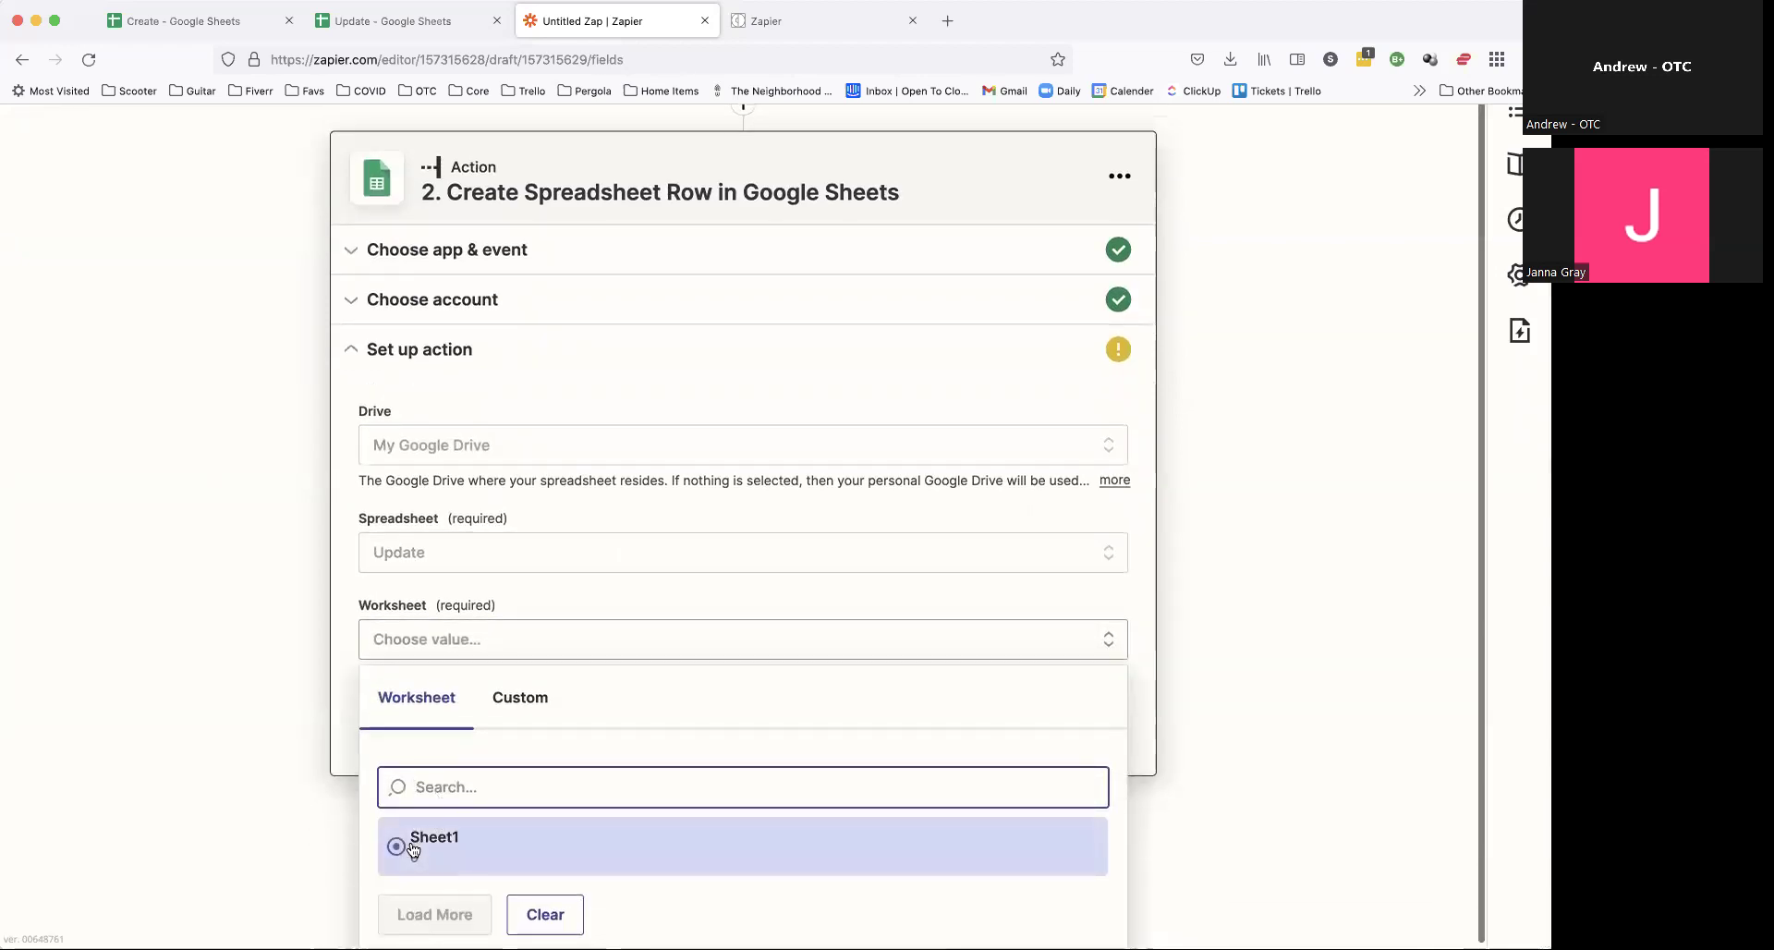
click(433, 836)
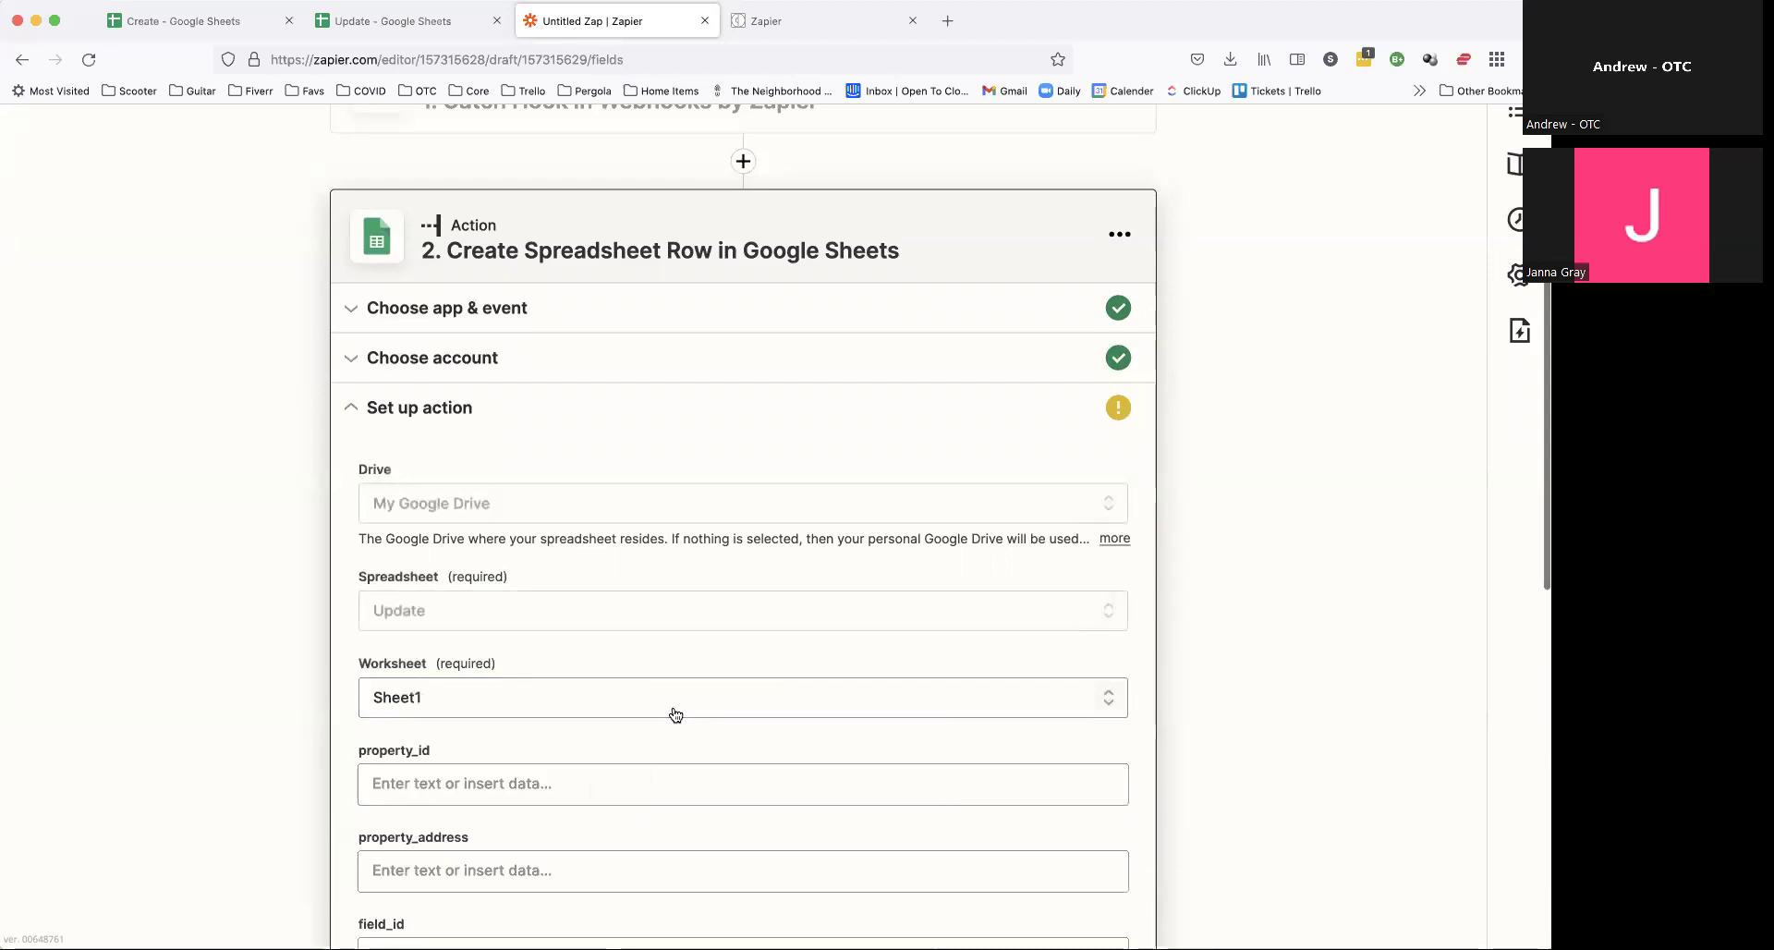
Step: Map Property ID into property_id and Property Address into property_address
scroll(676, 714, down, 5)
click(542, 295)
text(dsfdsfs)
click(462, 508)
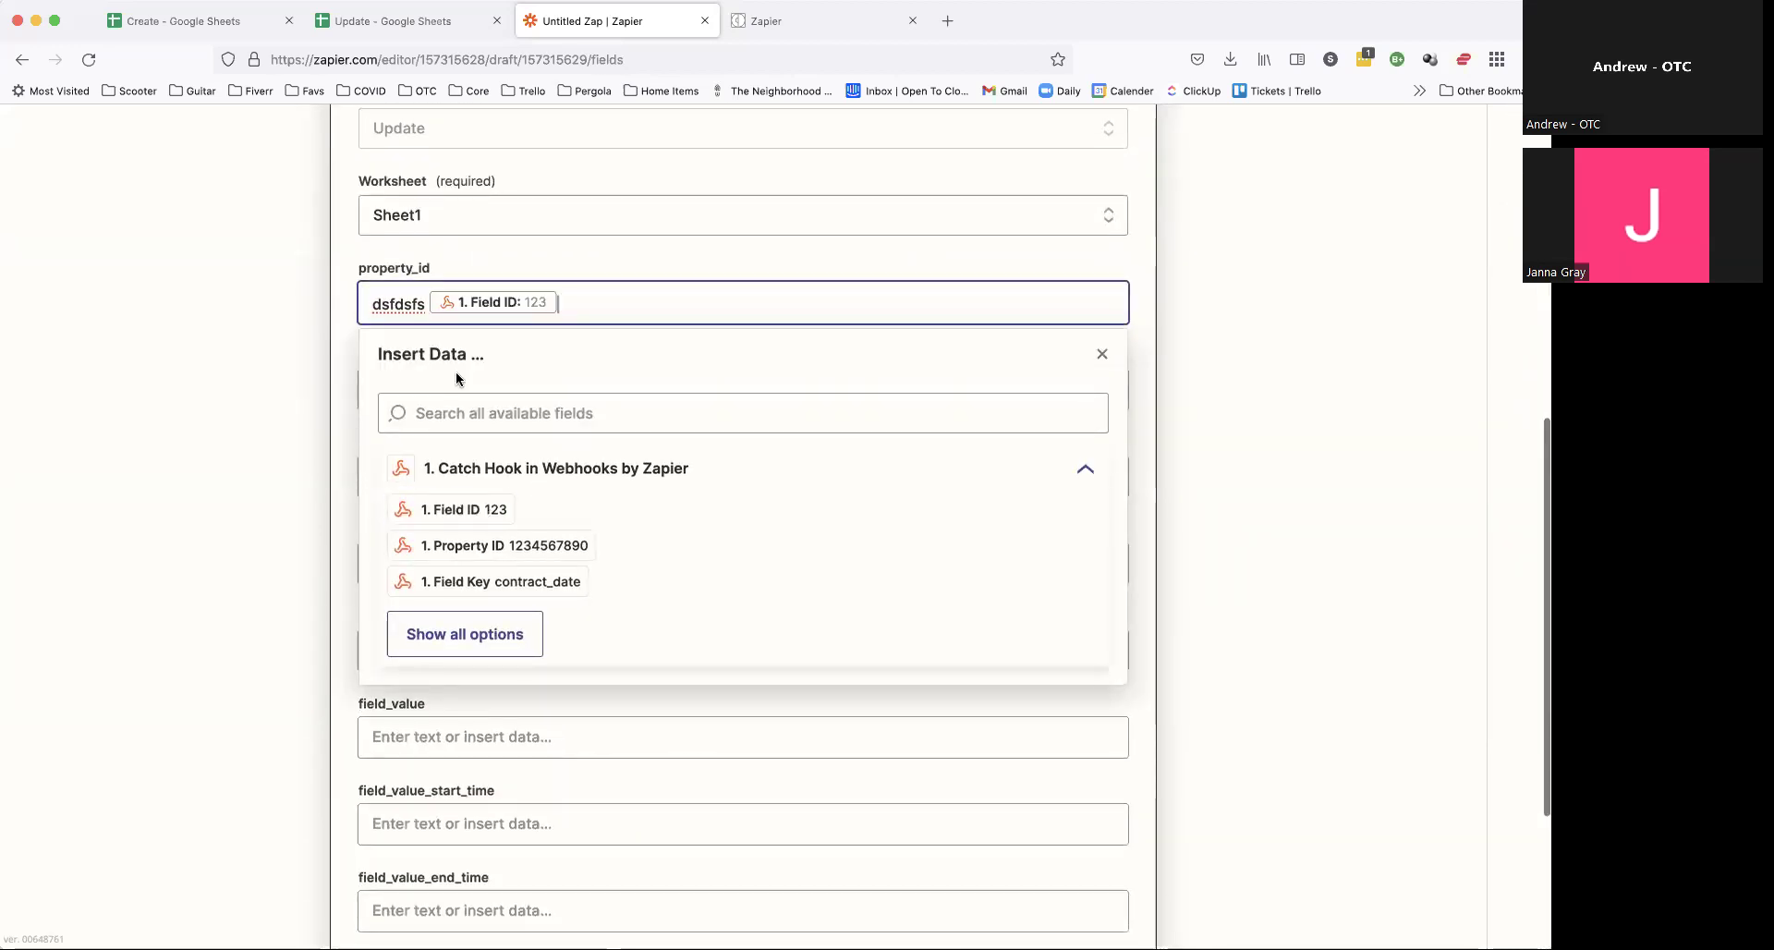
key(ctrl+a)
key(BackSpace)
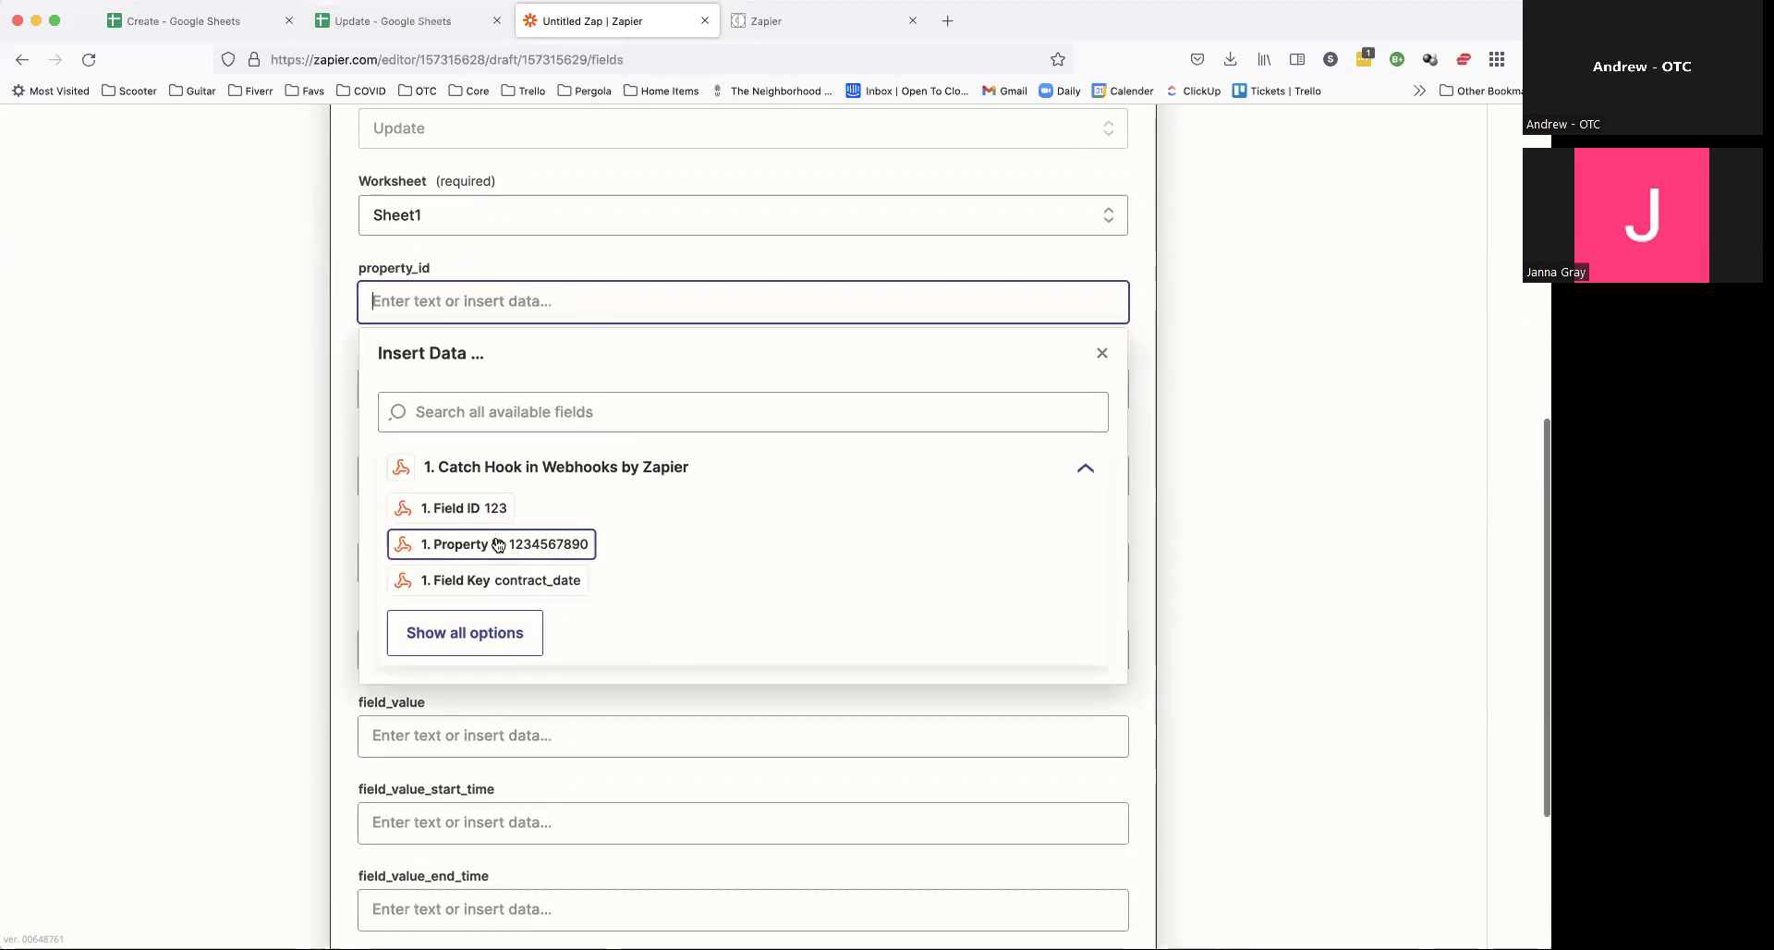
click(445, 547)
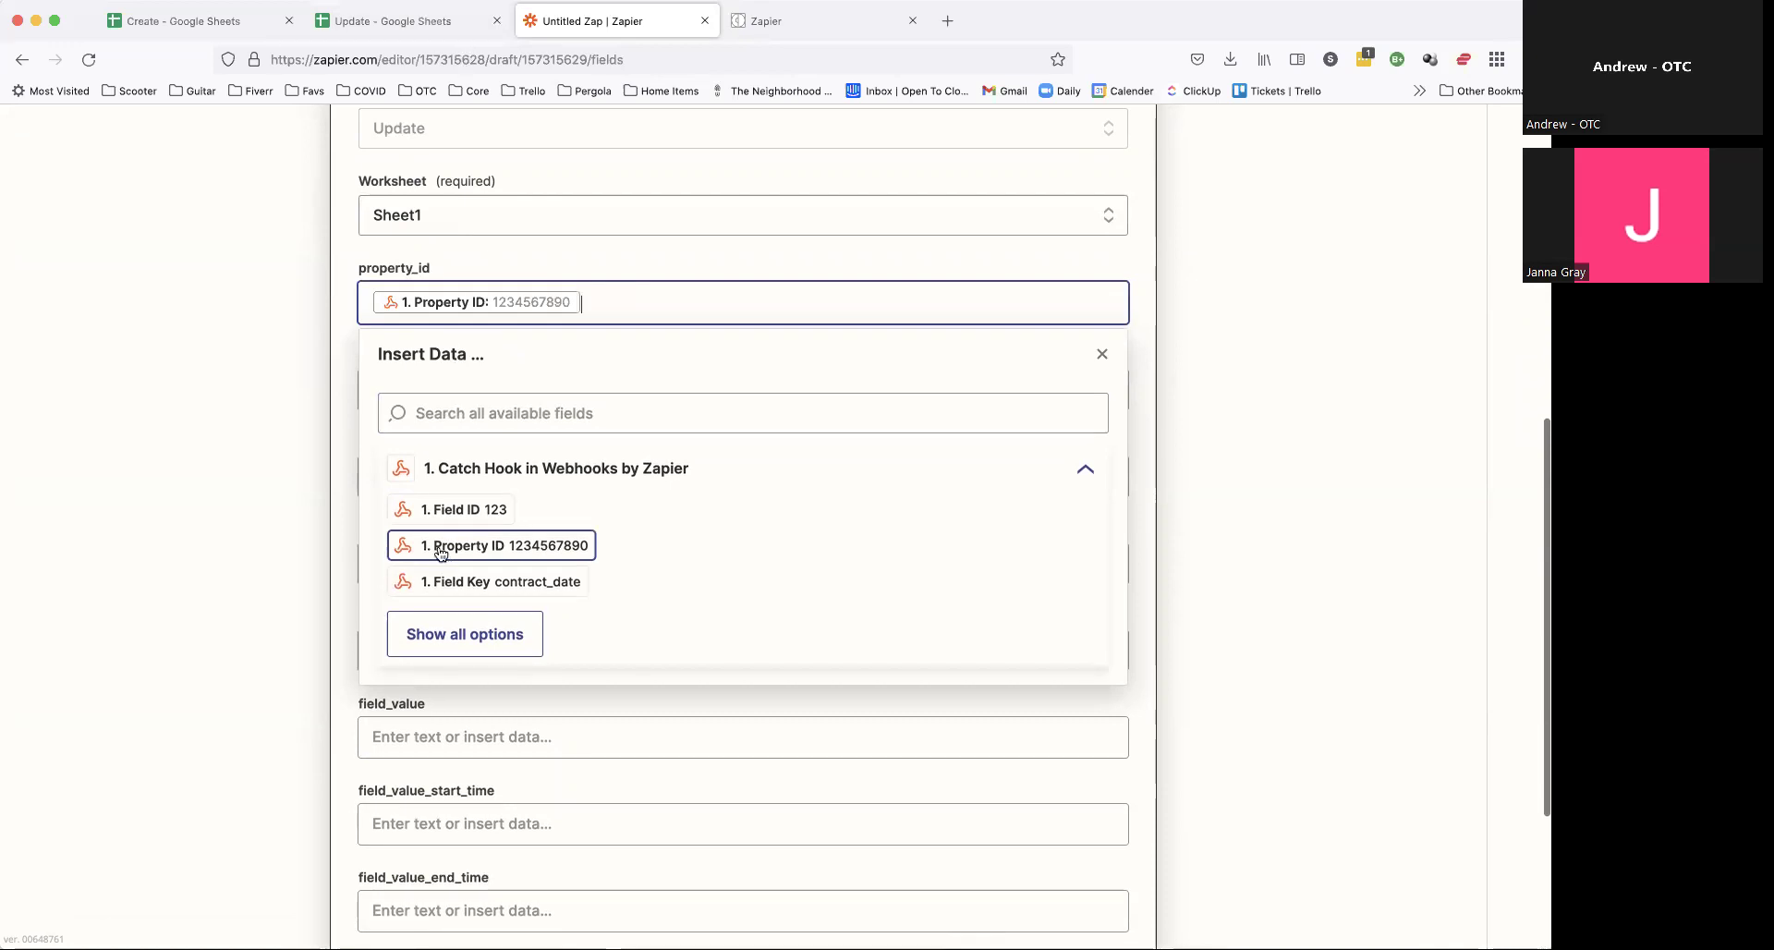
click(324, 364)
click(449, 404)
click(511, 503)
text(add)
click(512, 558)
click(291, 515)
Step: Map Field ID into field_id and Field Key into field_key
click(431, 617)
click(462, 717)
text(fi)
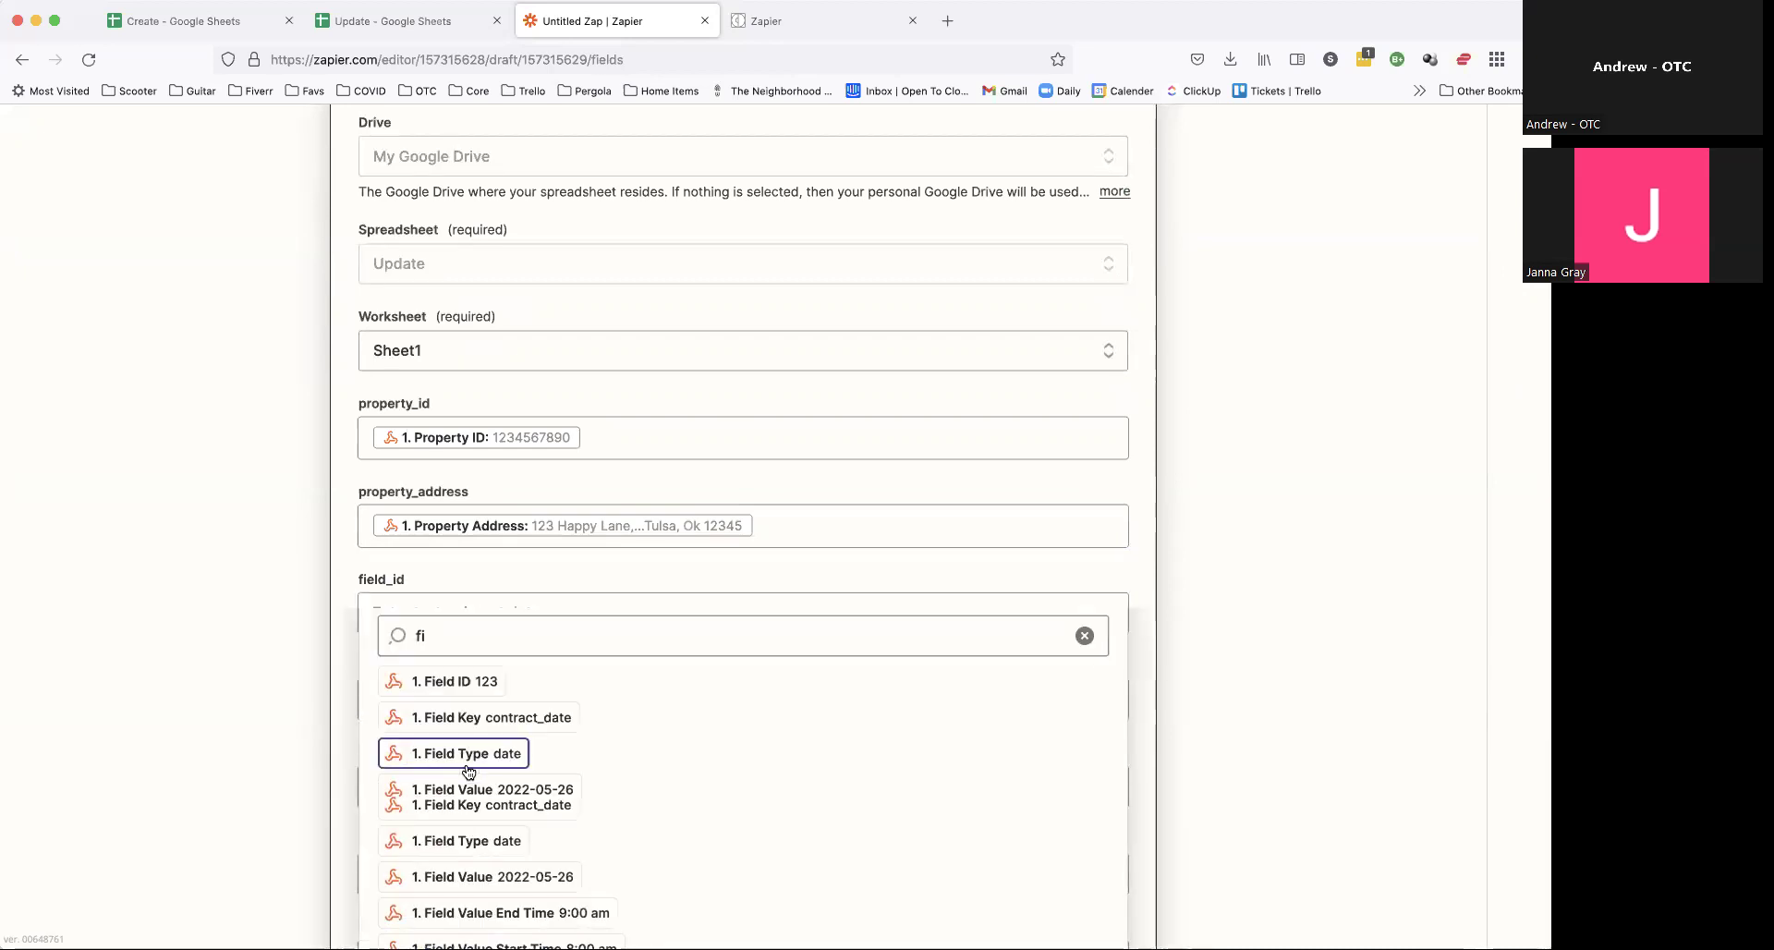
click(454, 680)
click(230, 634)
scroll(346, 573, down, 2)
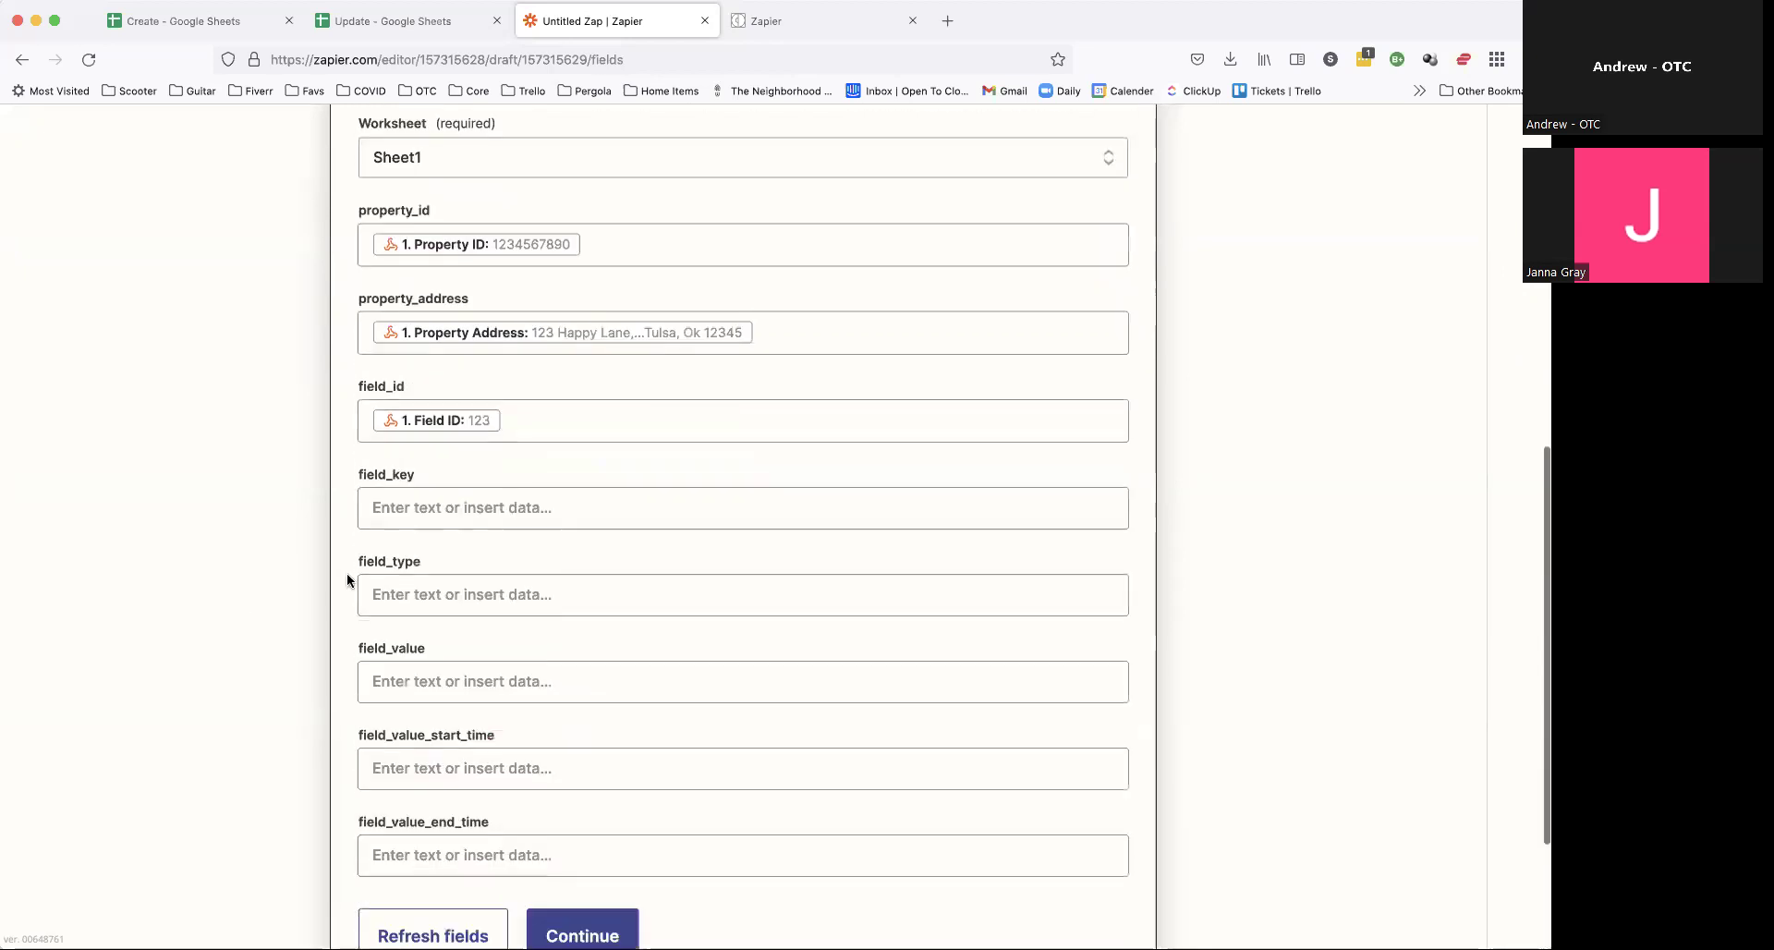
click(453, 507)
click(450, 618)
text(key)
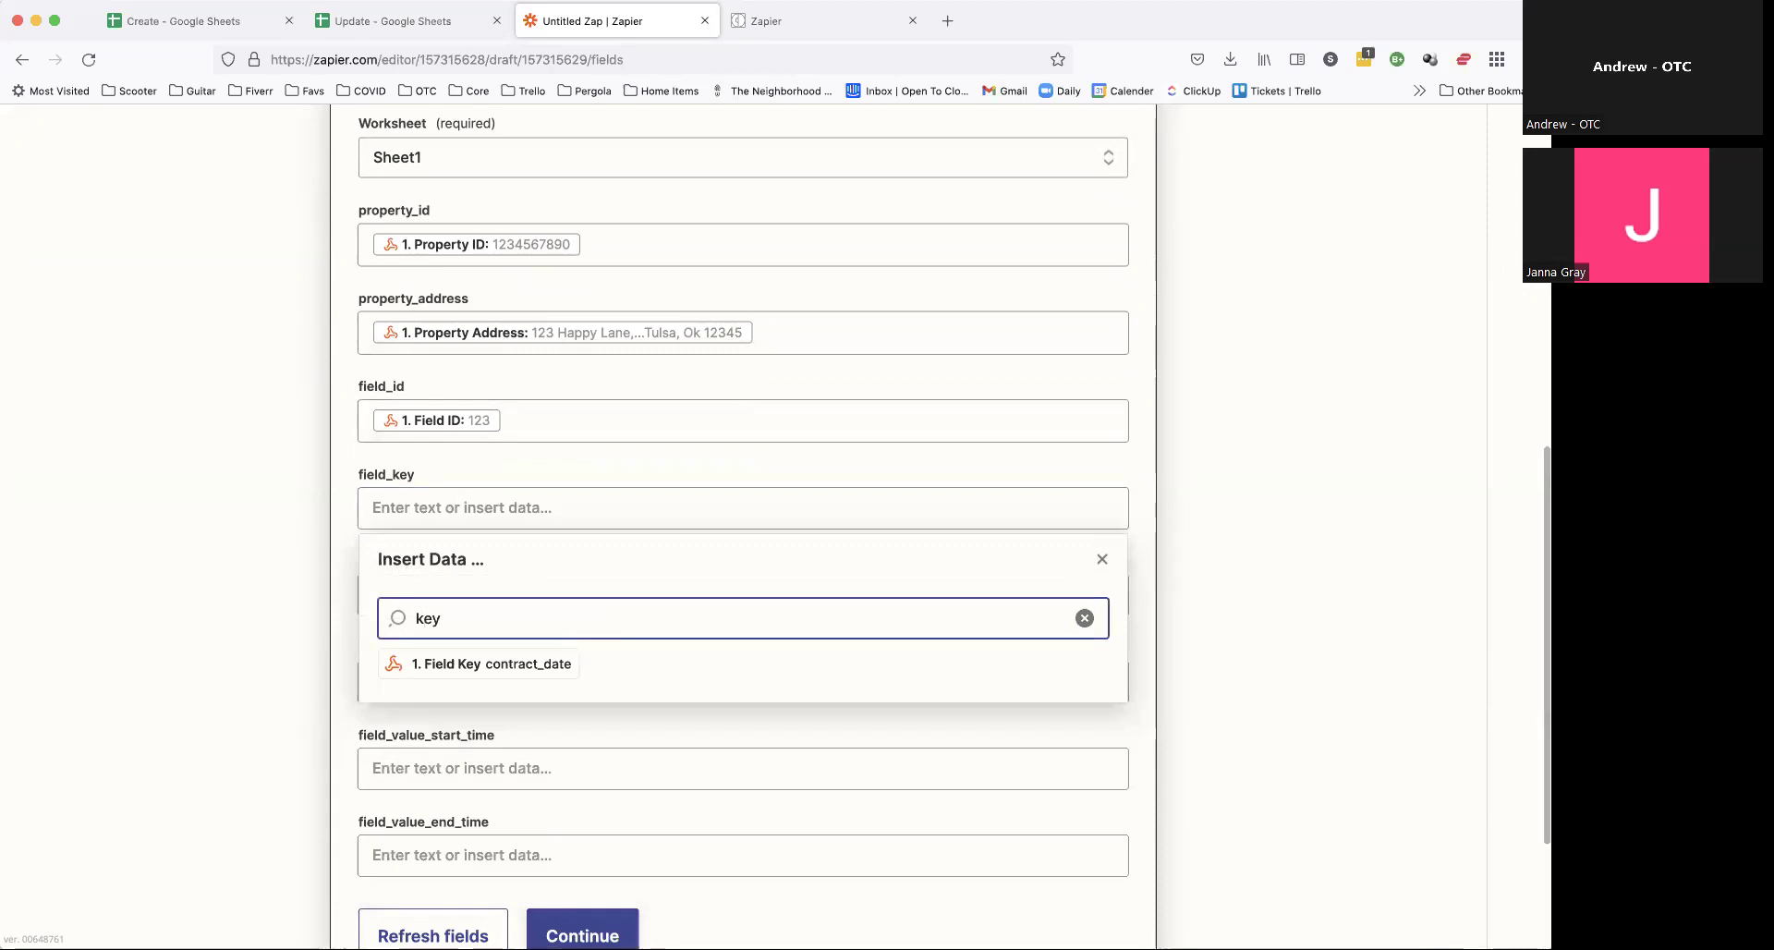
click(473, 662)
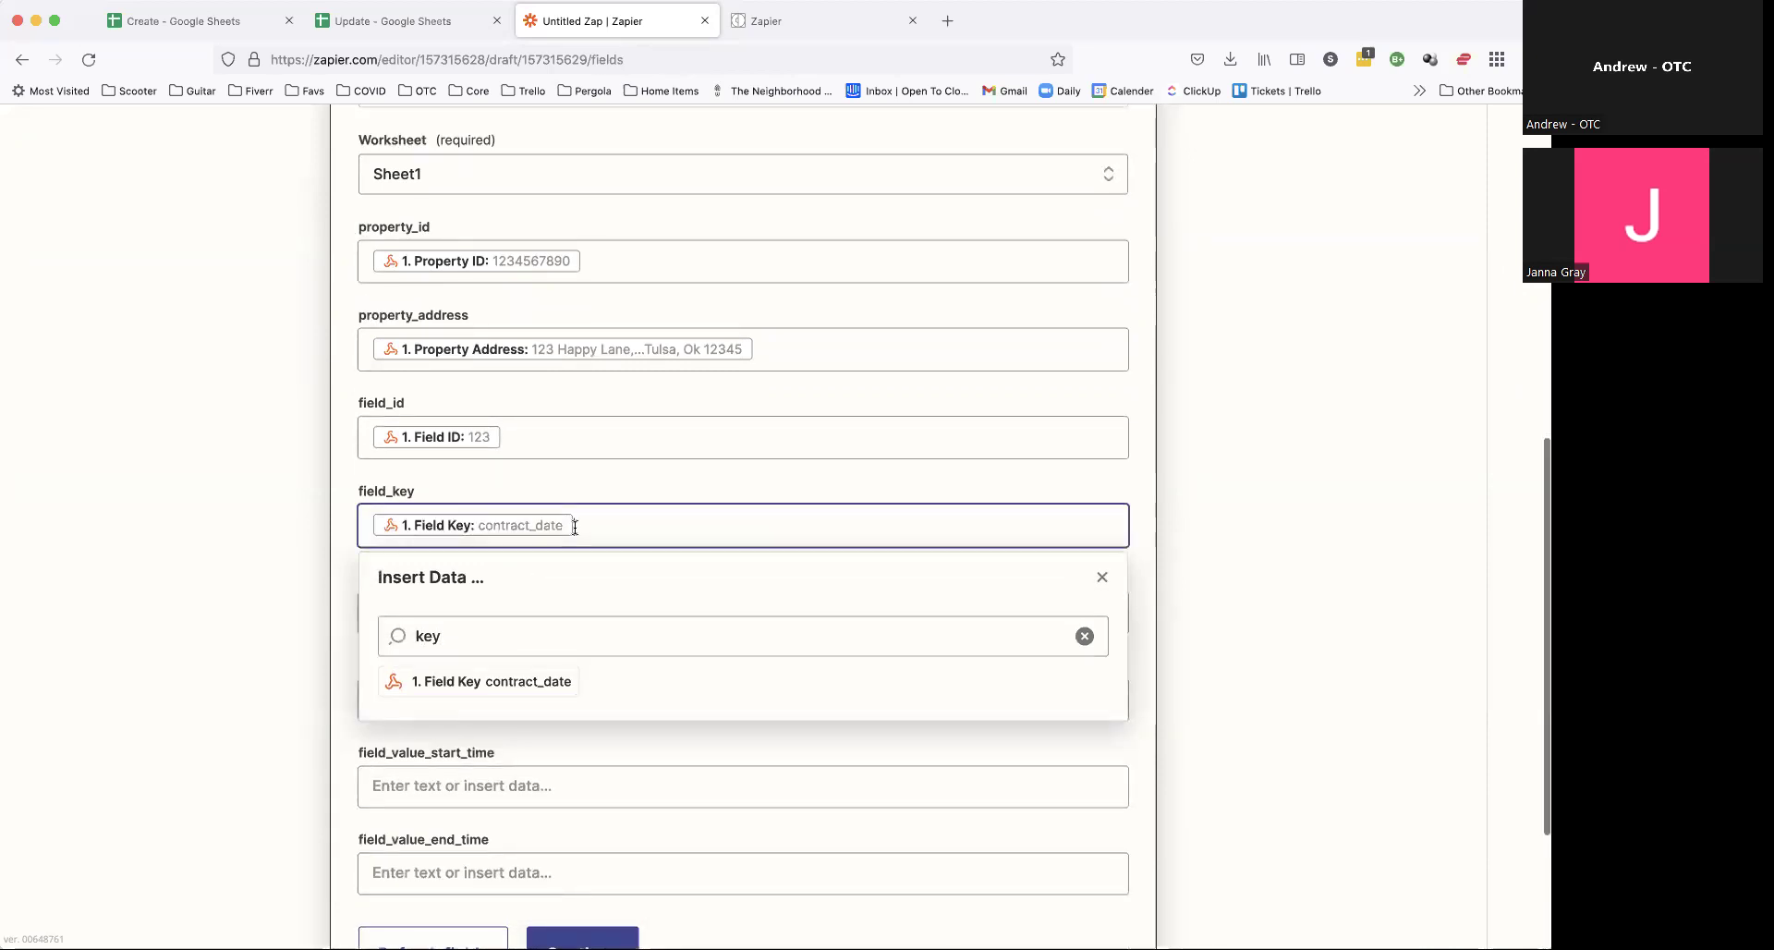
click(137, 577)
Step: Map Field Type into field_type and Field Value into field_value
scroll(266, 656, down, 2)
click(545, 488)
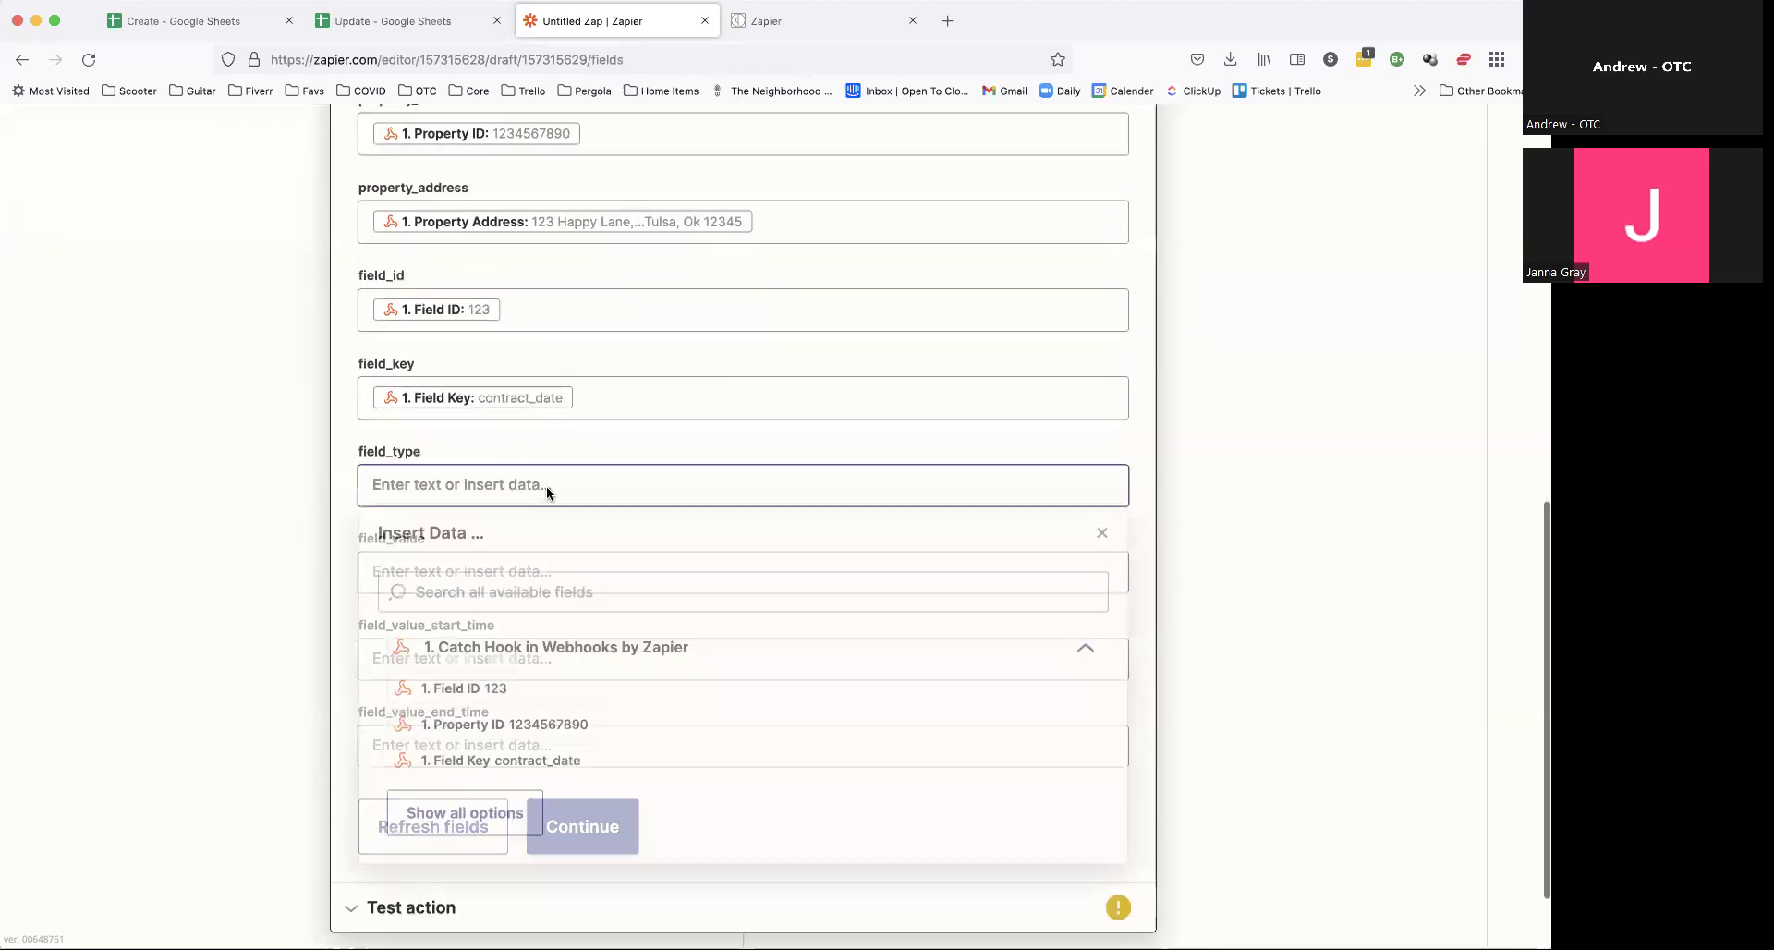
text(typ)
click(490, 638)
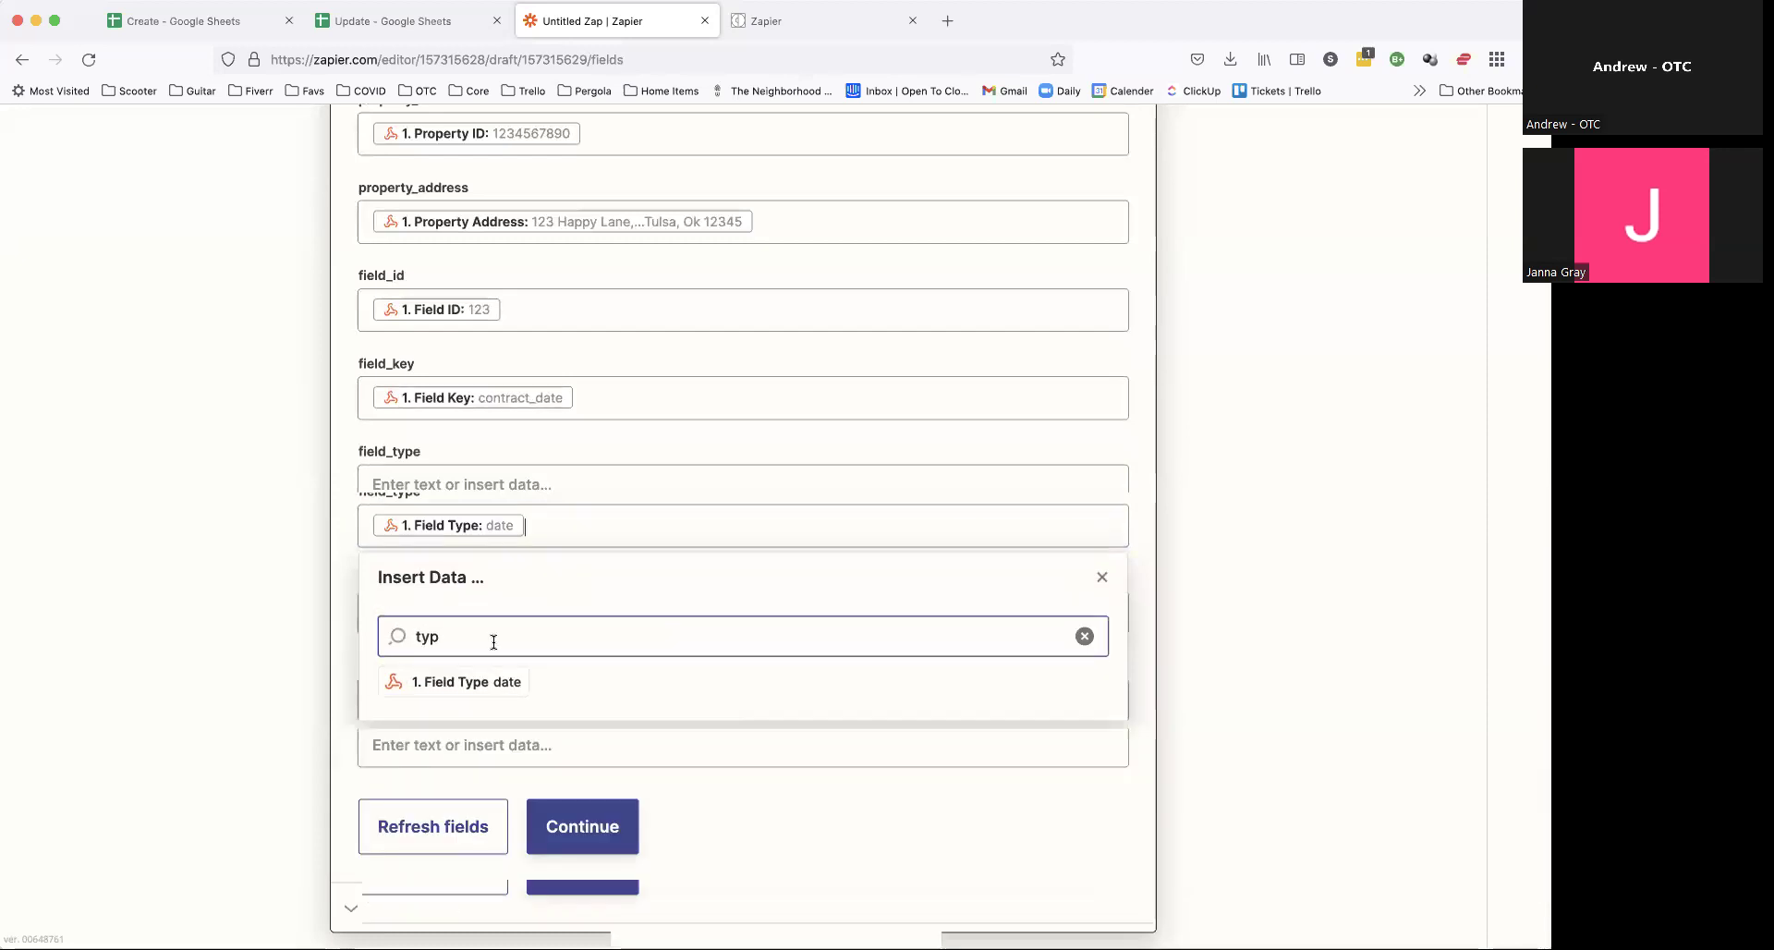
click(146, 490)
scroll(390, 533, down, 1)
click(390, 530)
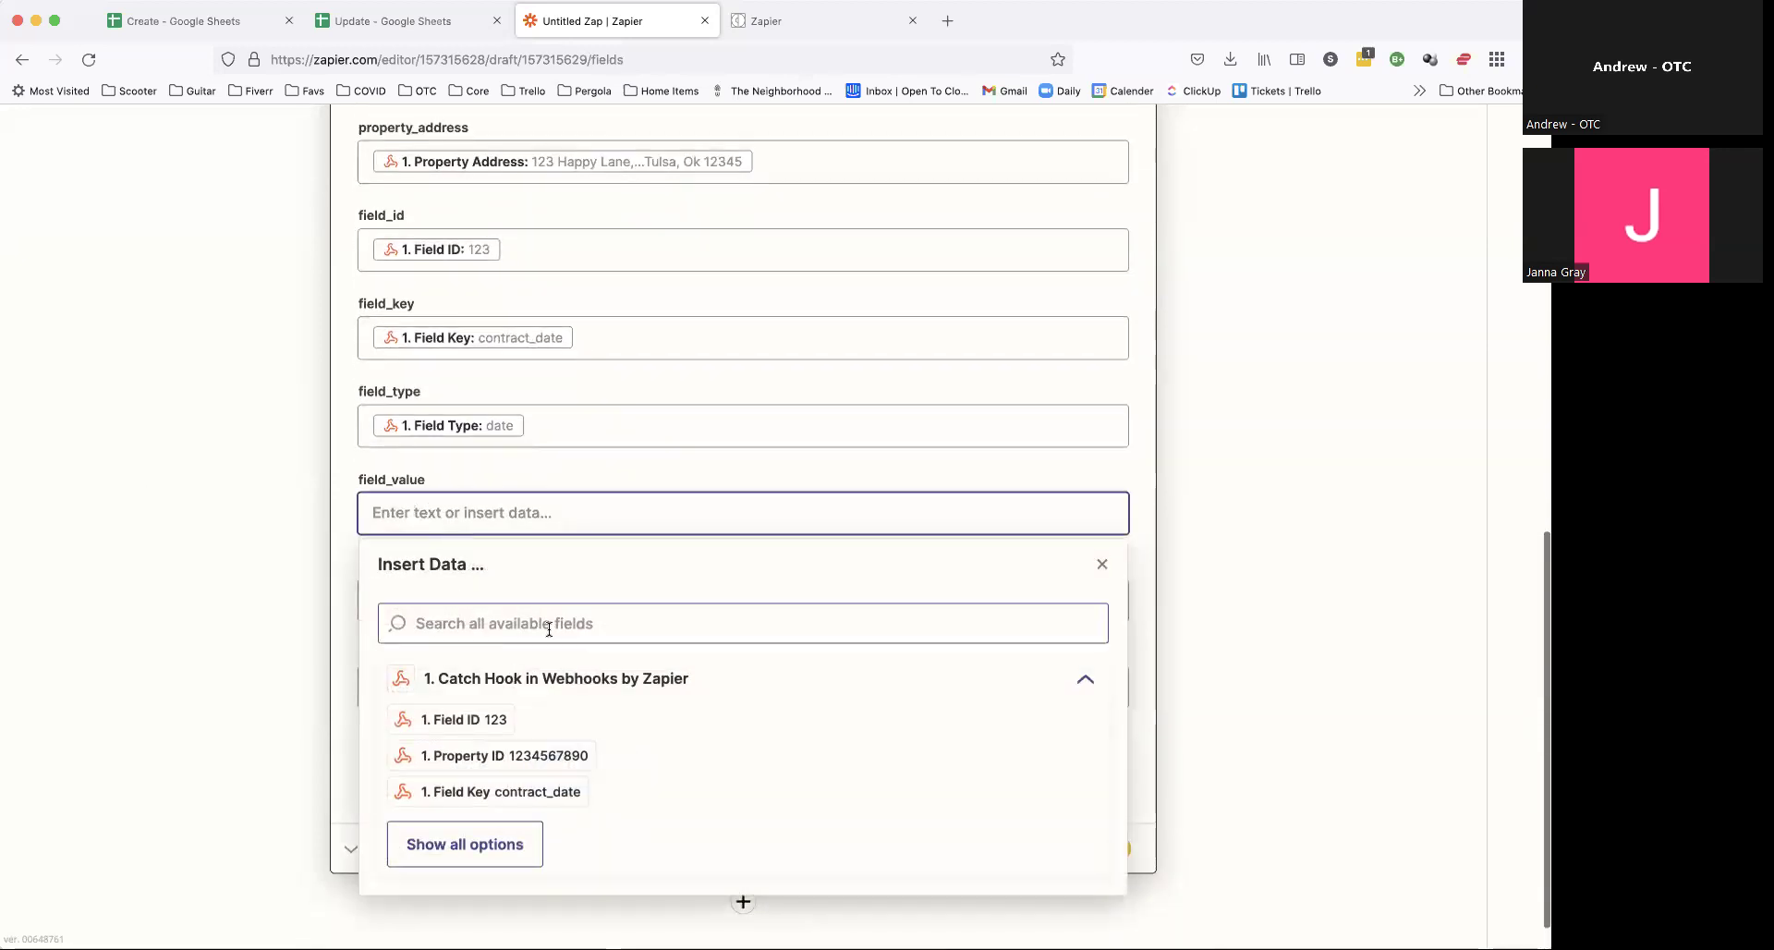
text(val)
click(242, 559)
Step: Map Field Value Start Time and End Time into field_value_start_time and field_value_end_time
click(423, 612)
click(493, 712)
text(sta)
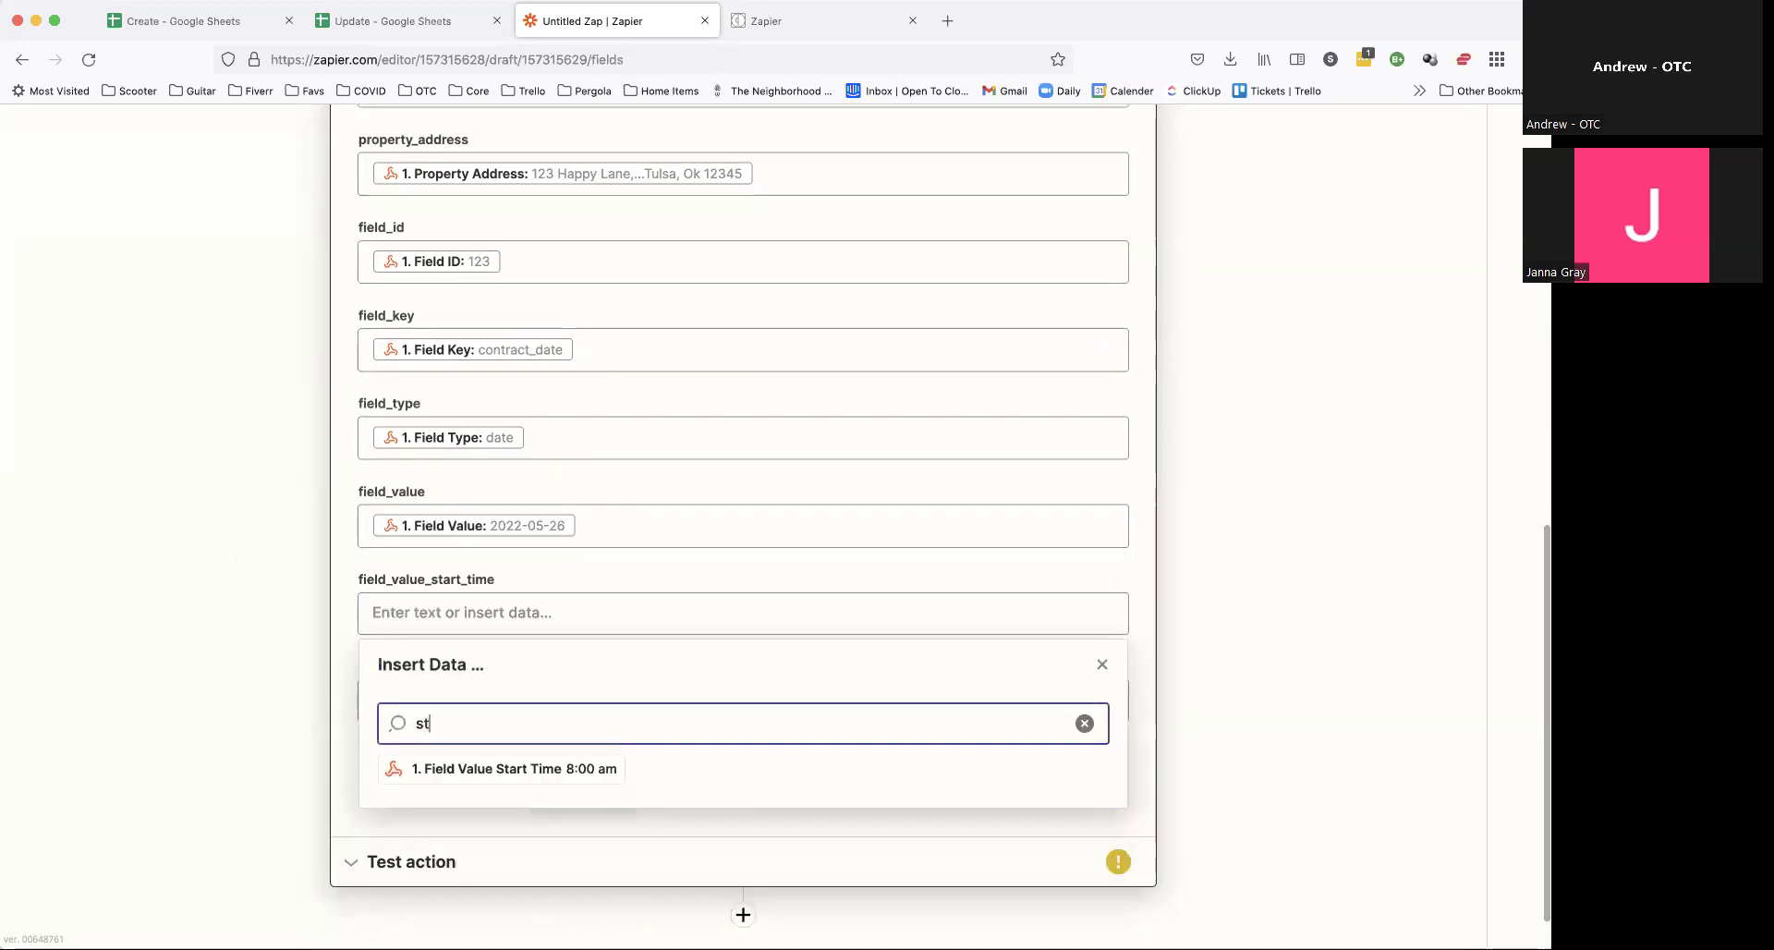
click(515, 768)
click(191, 584)
click(442, 652)
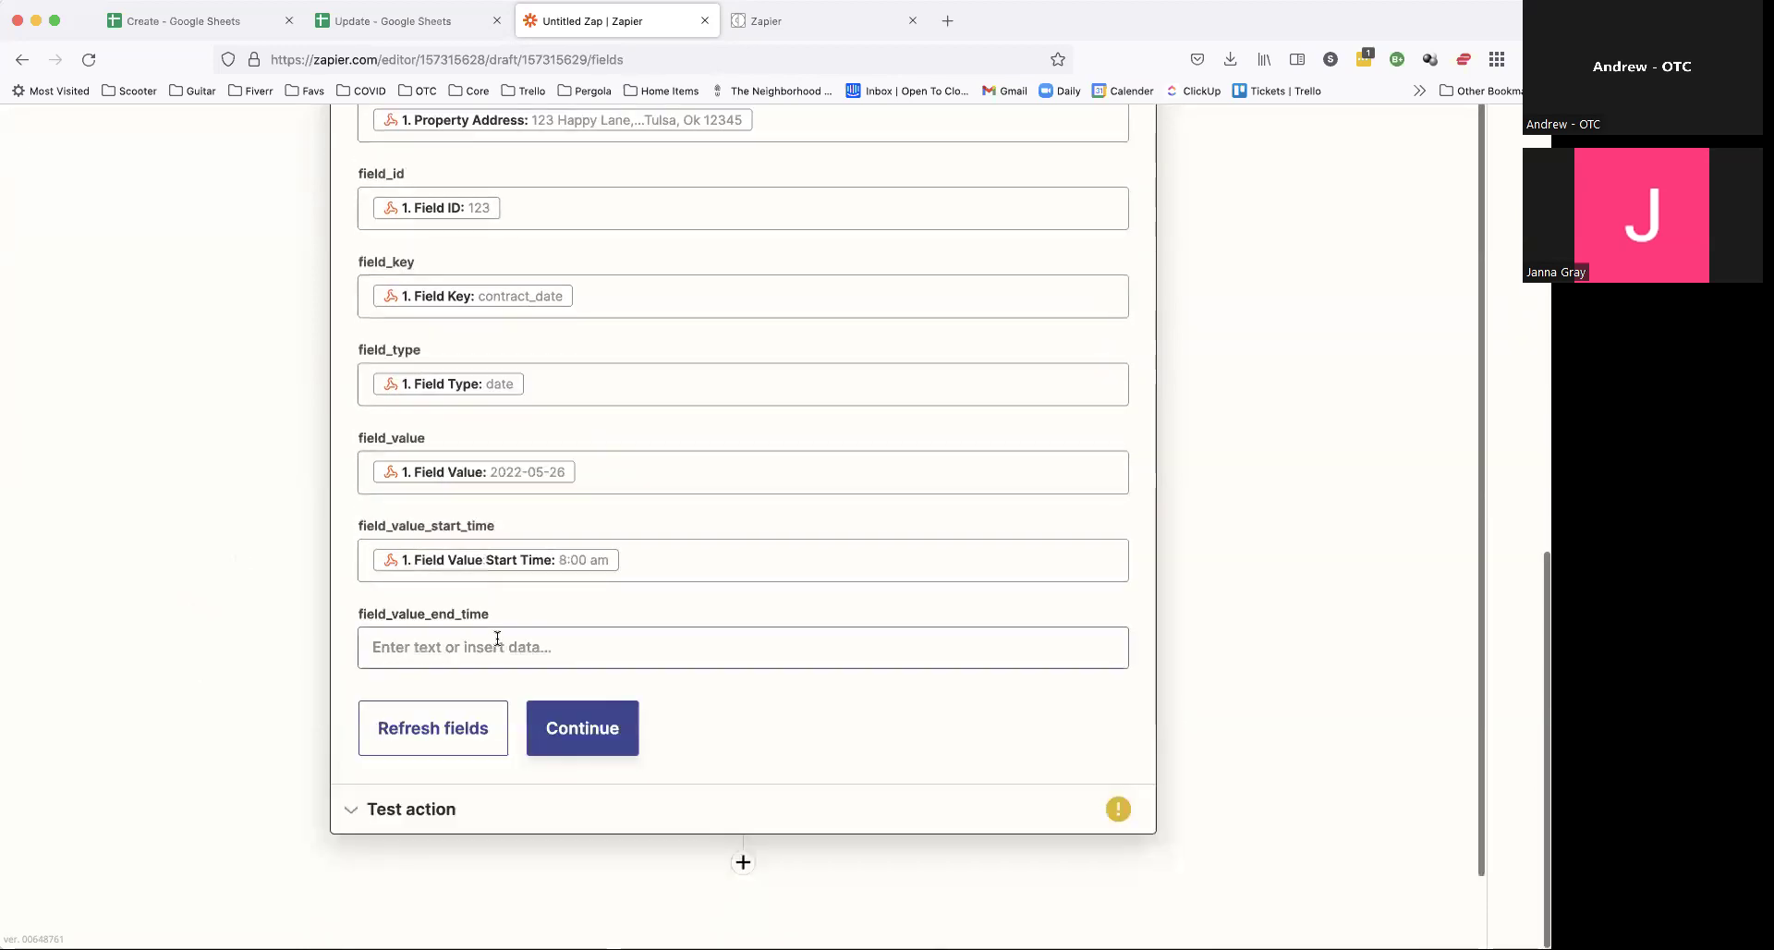
click(496, 756)
text(end)
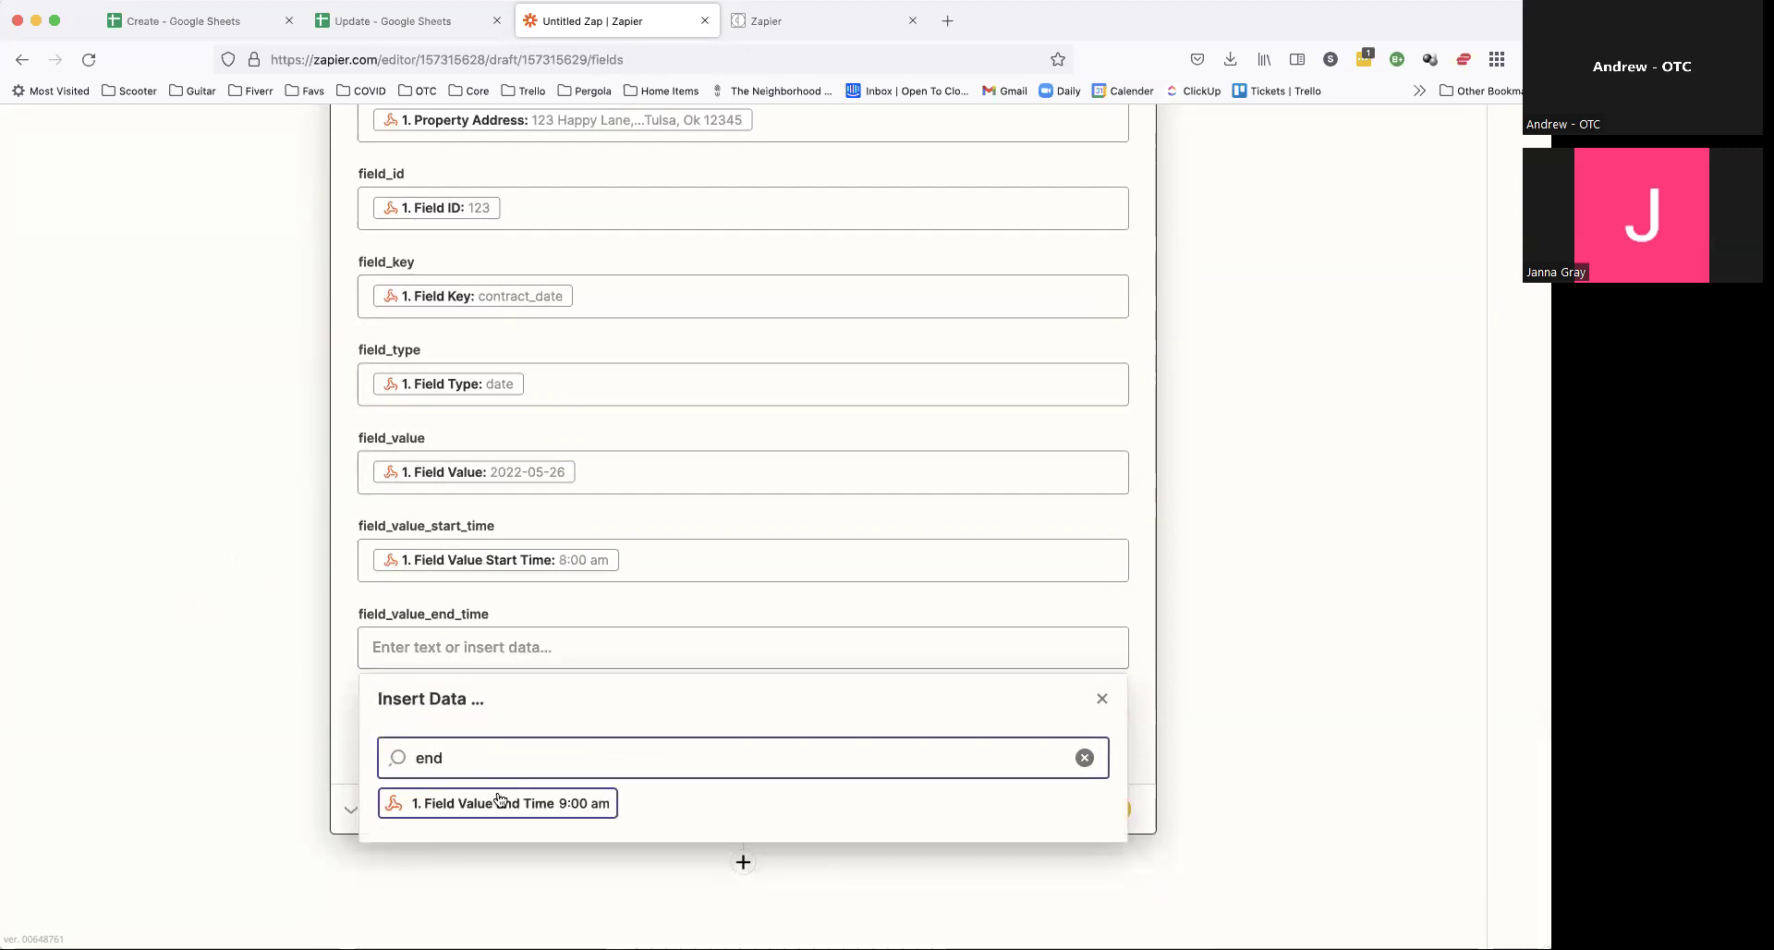
click(499, 803)
click(236, 508)
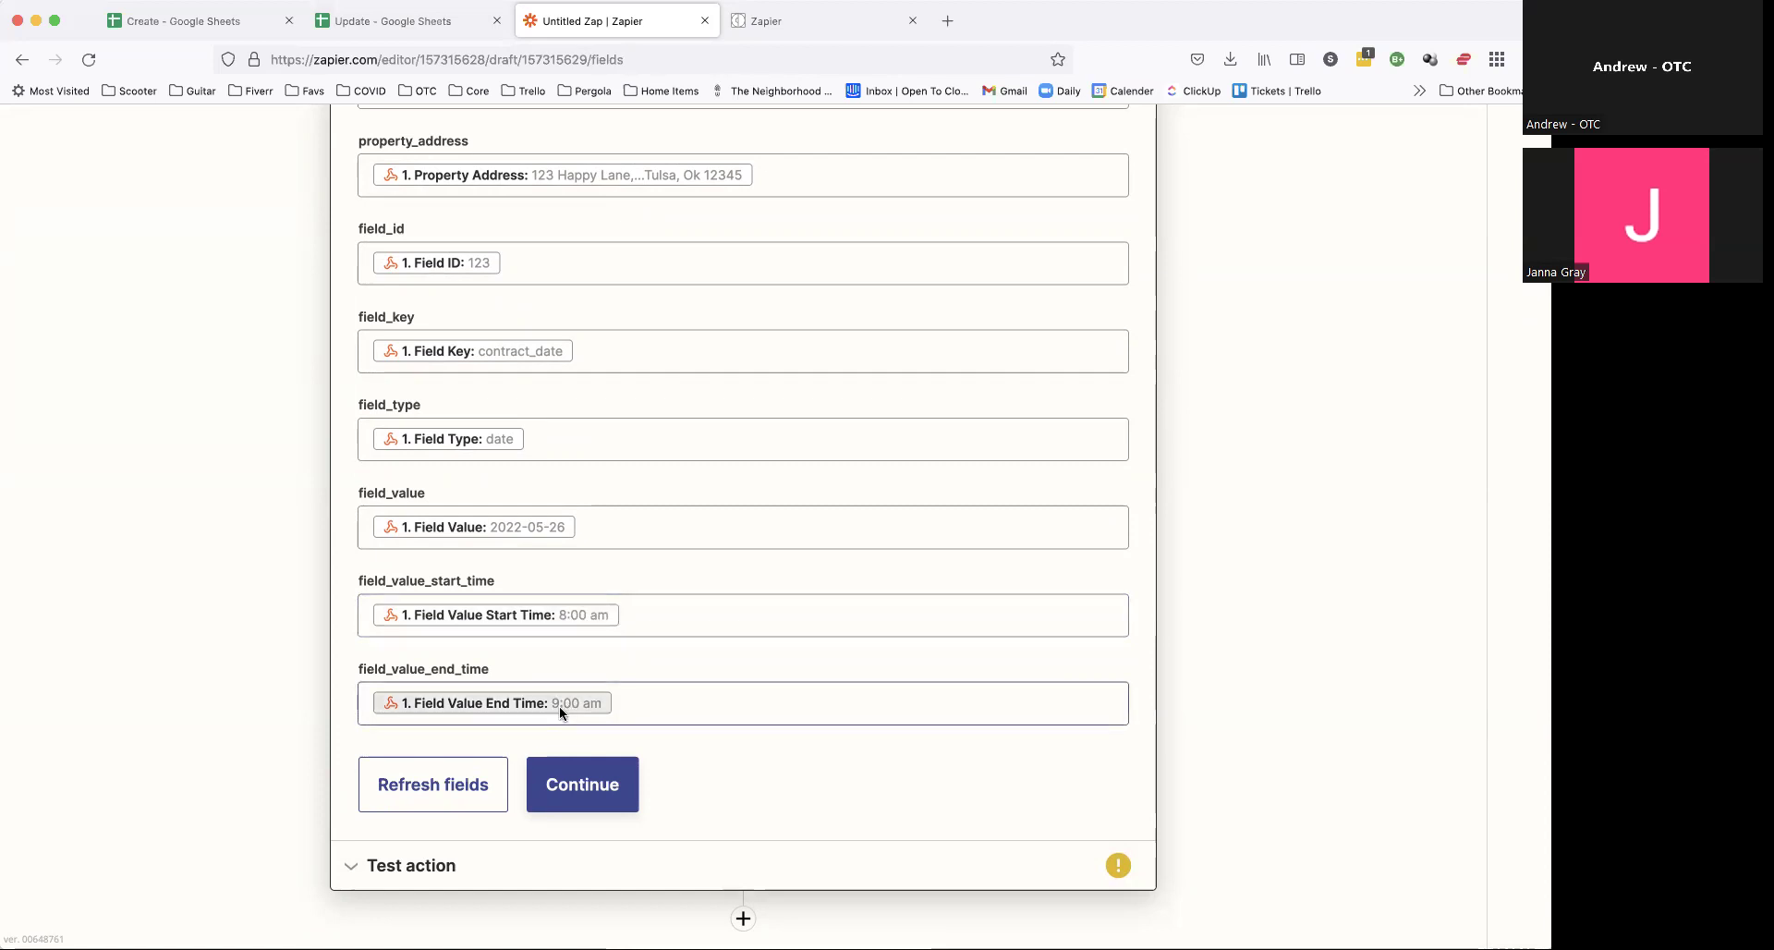
Step: Save the field mappings and send a test row to the Update sheet
scroll(523, 586, up, 3)
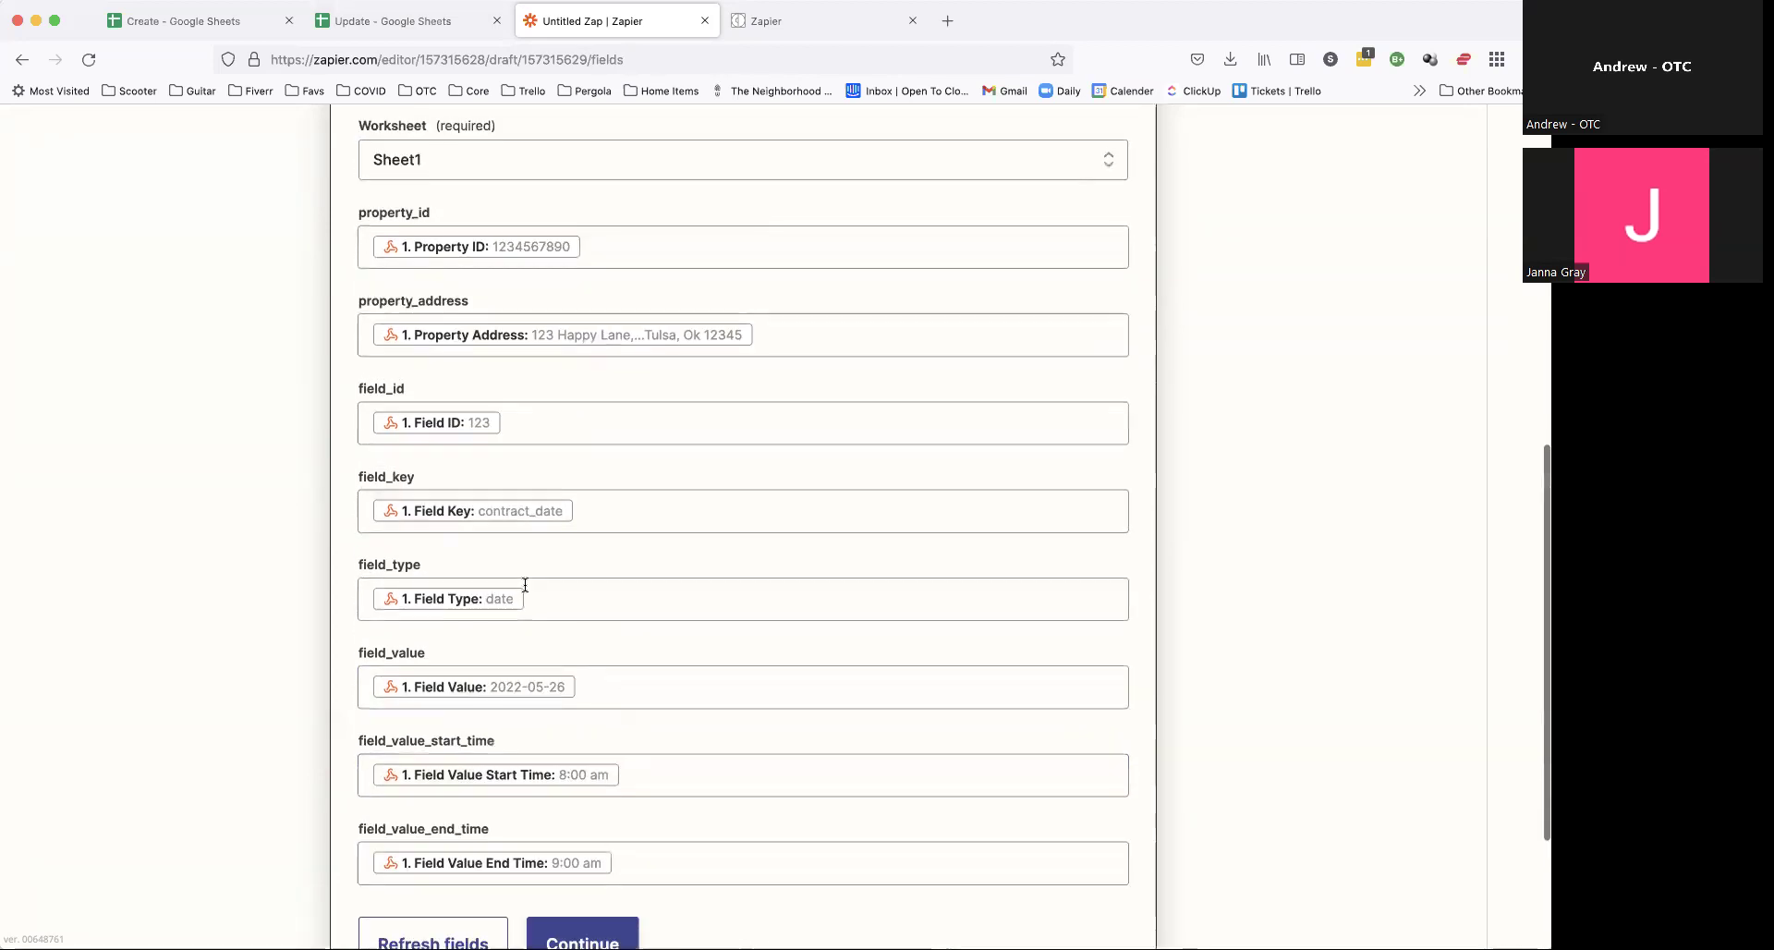
scroll(479, 237, down, 3)
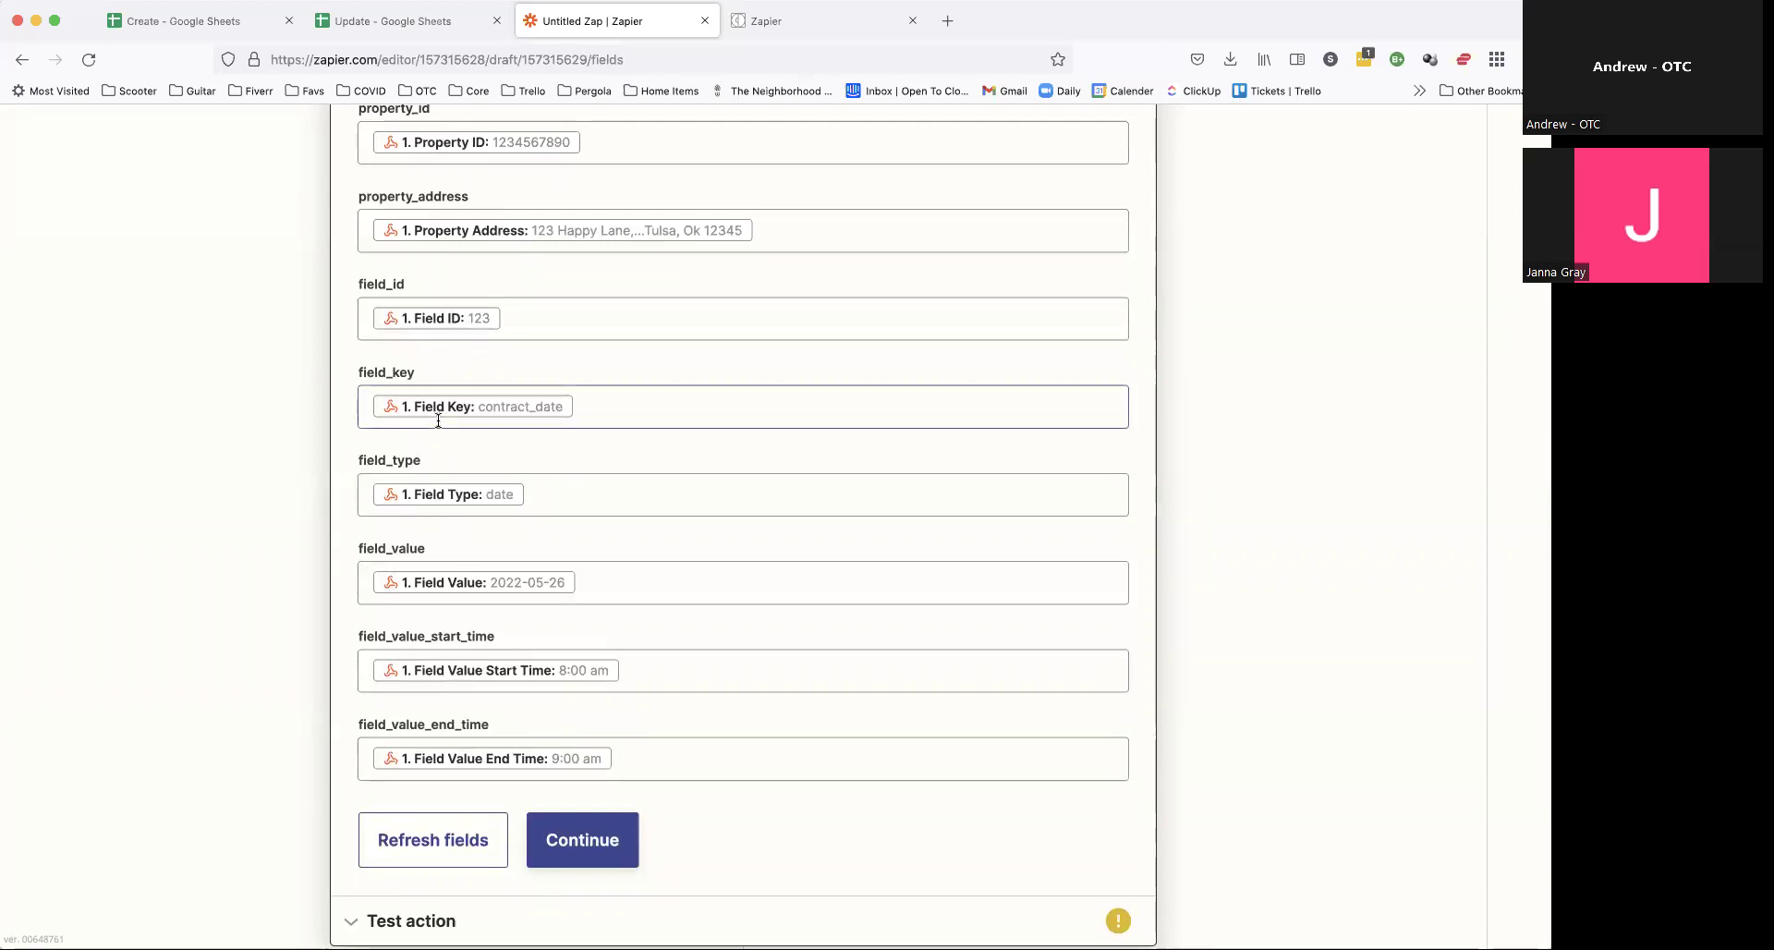
scroll(863, 475, down, 2)
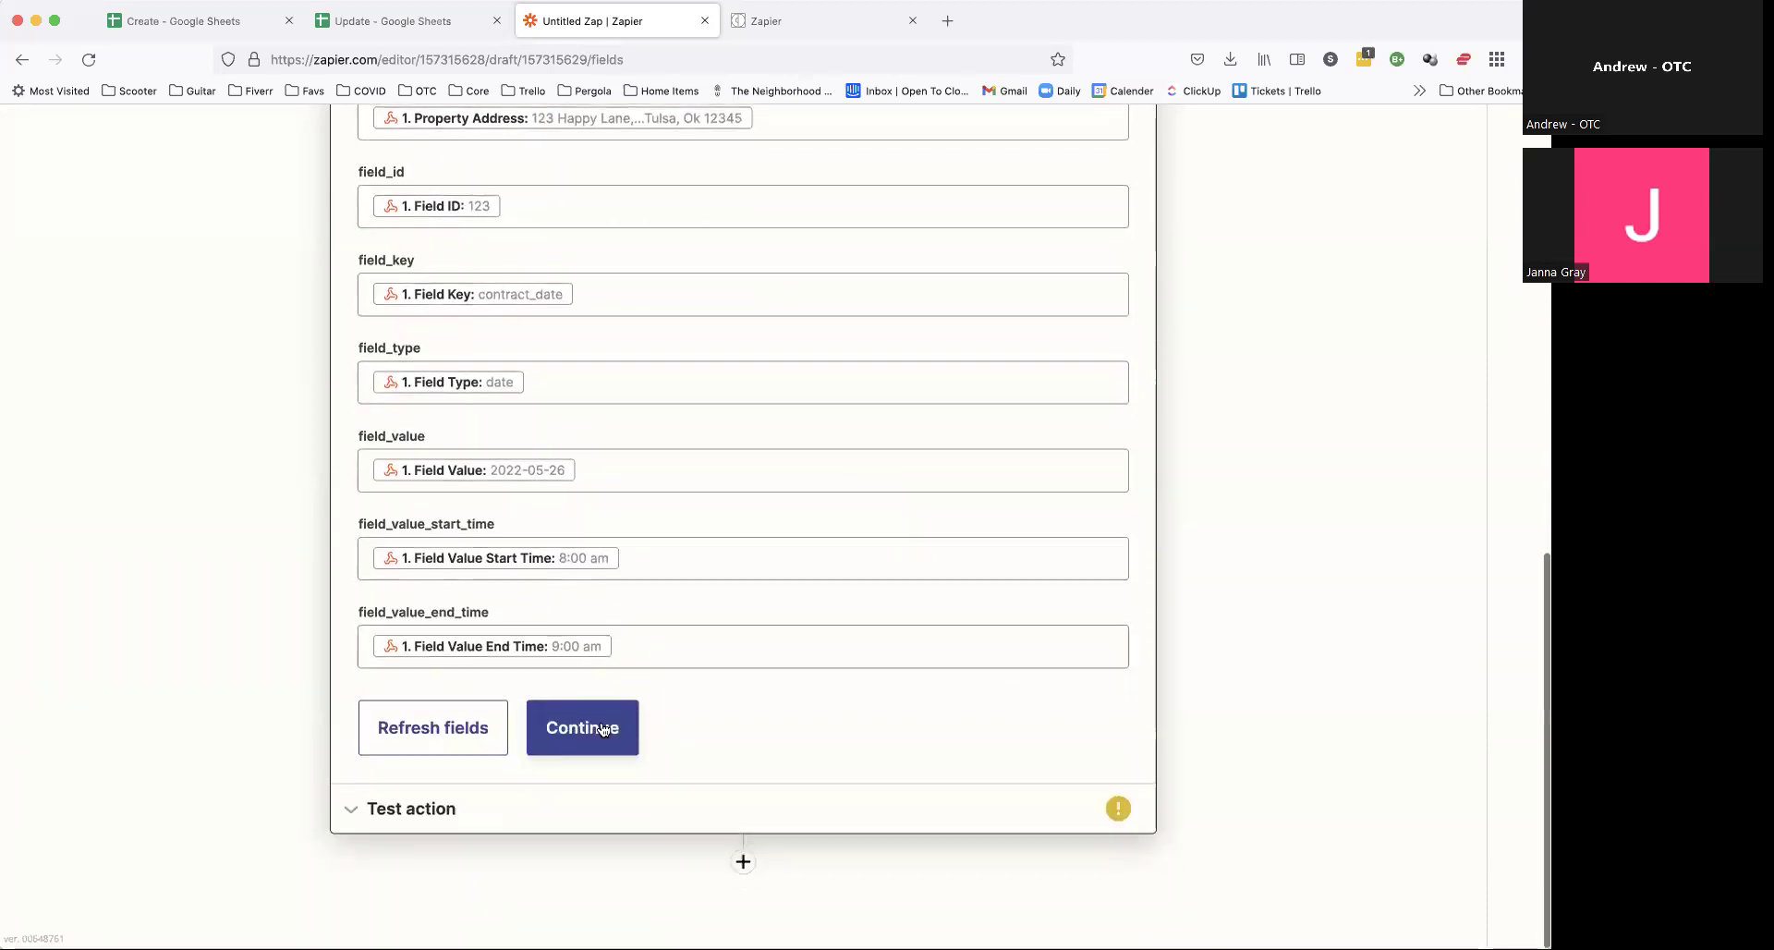
click(597, 724)
click(642, 801)
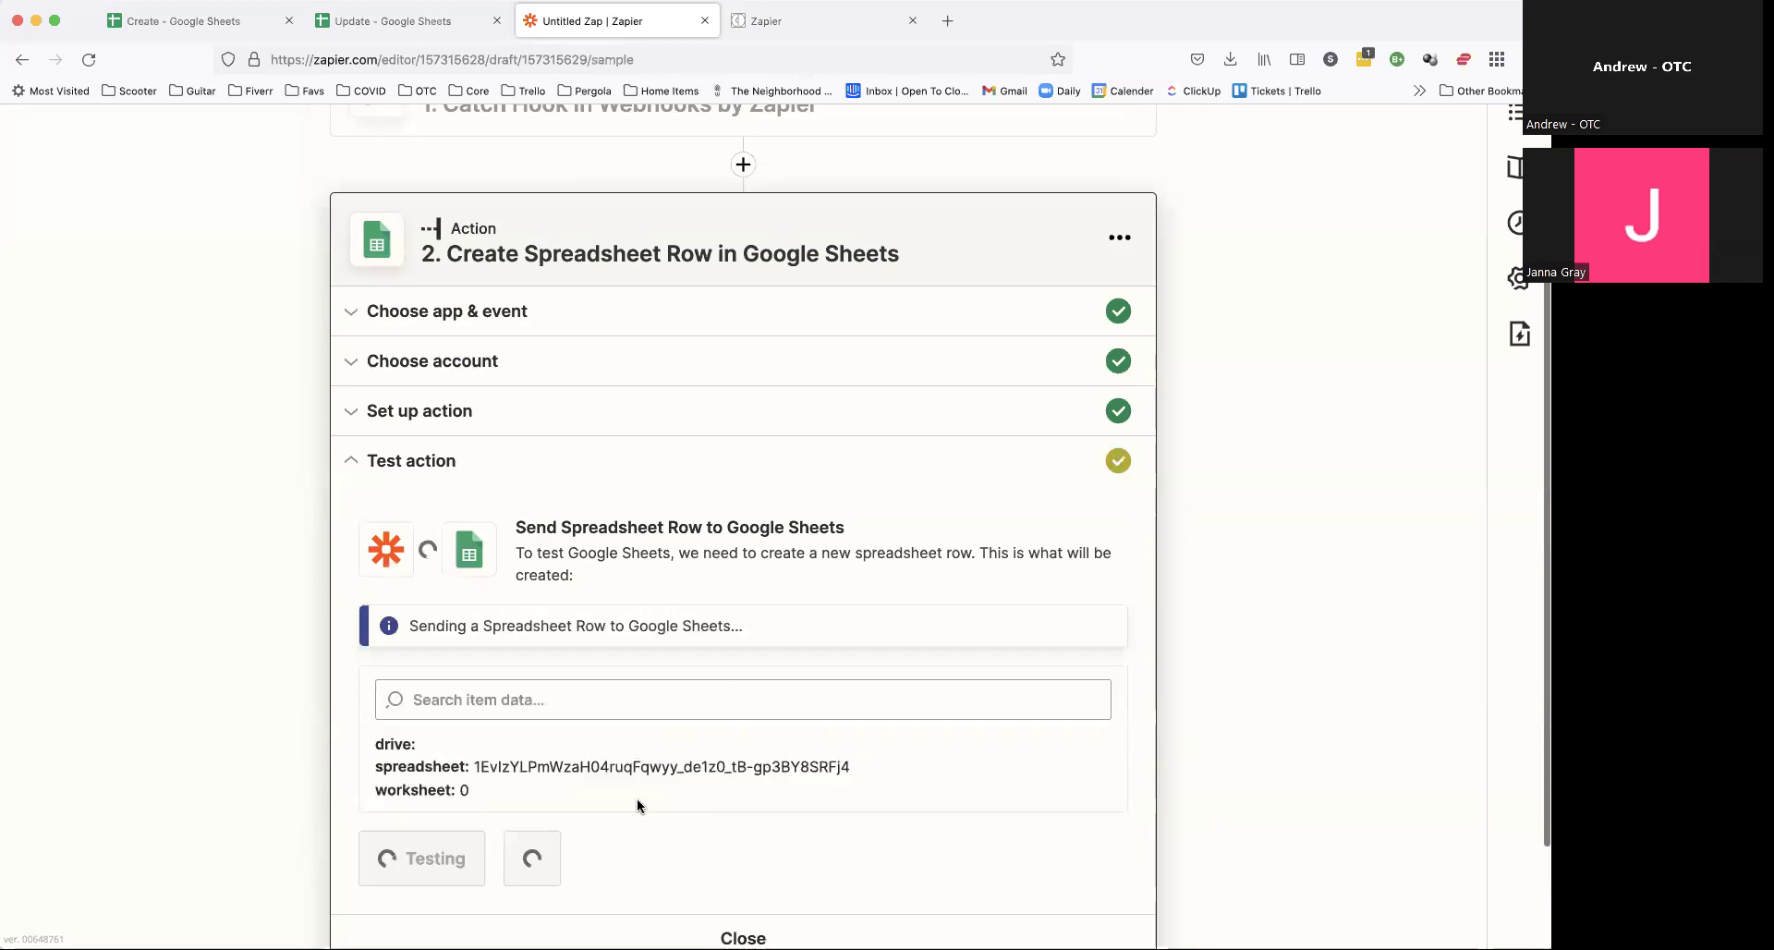
Step: Check the test row in the Update sheet and add a 'timezone' heading in cell I1
click(388, 37)
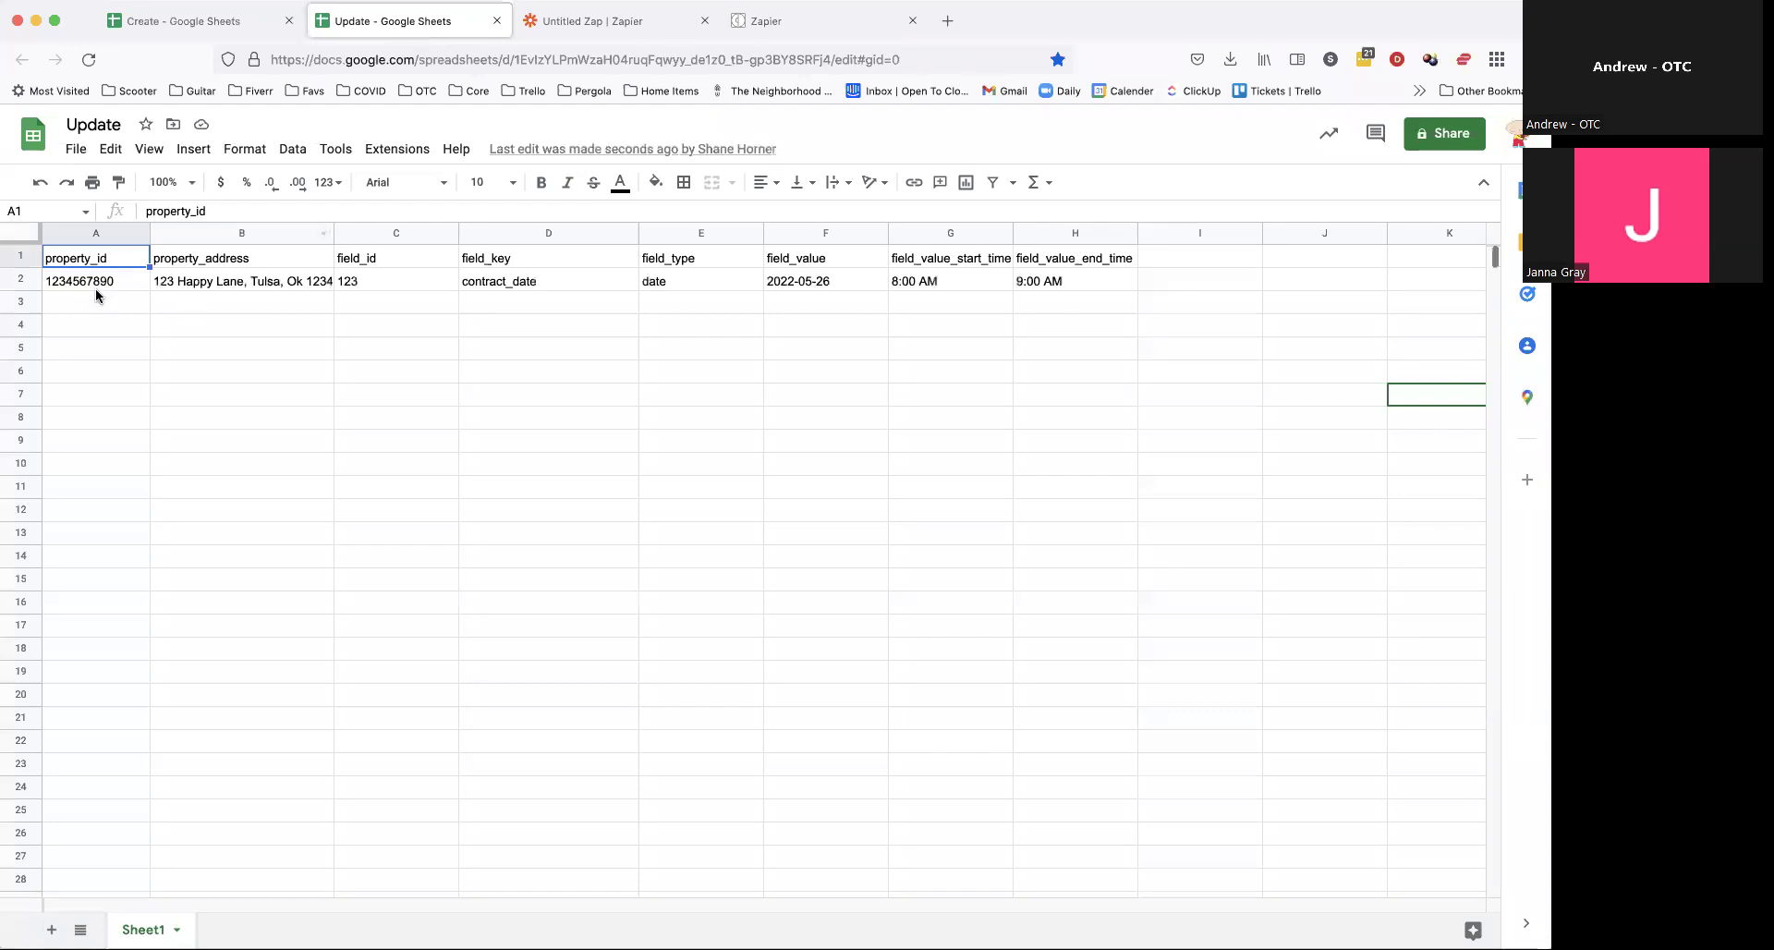
click(221, 397)
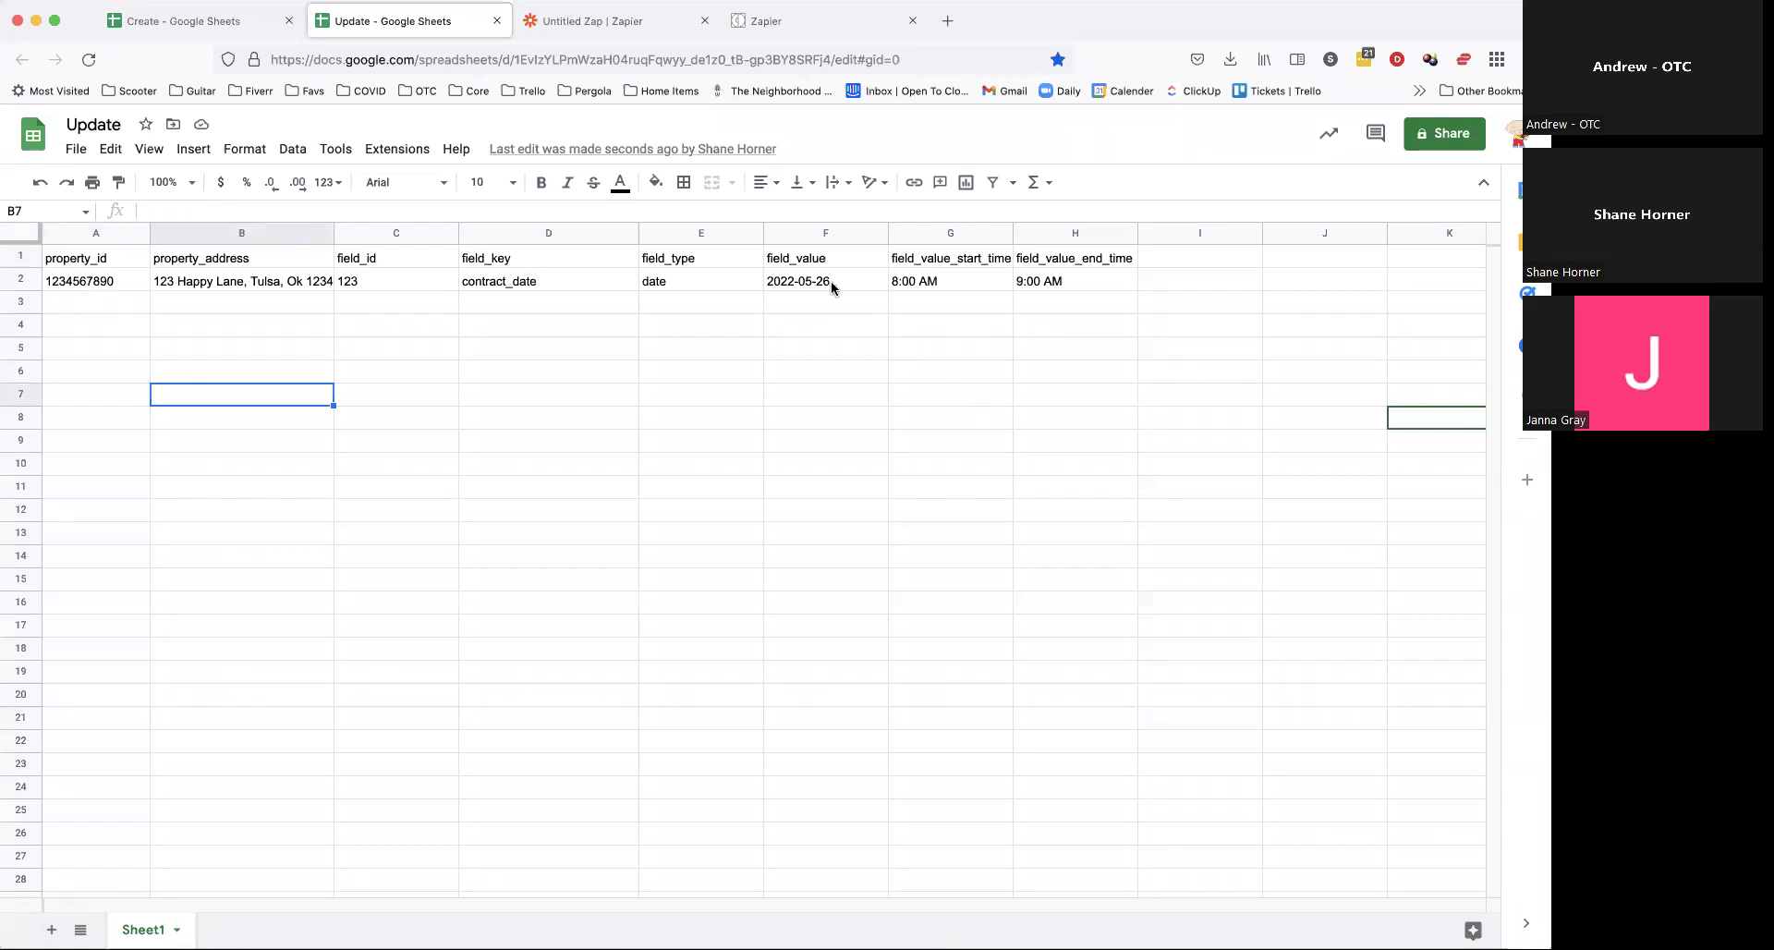
click(1166, 258)
text(timezone)
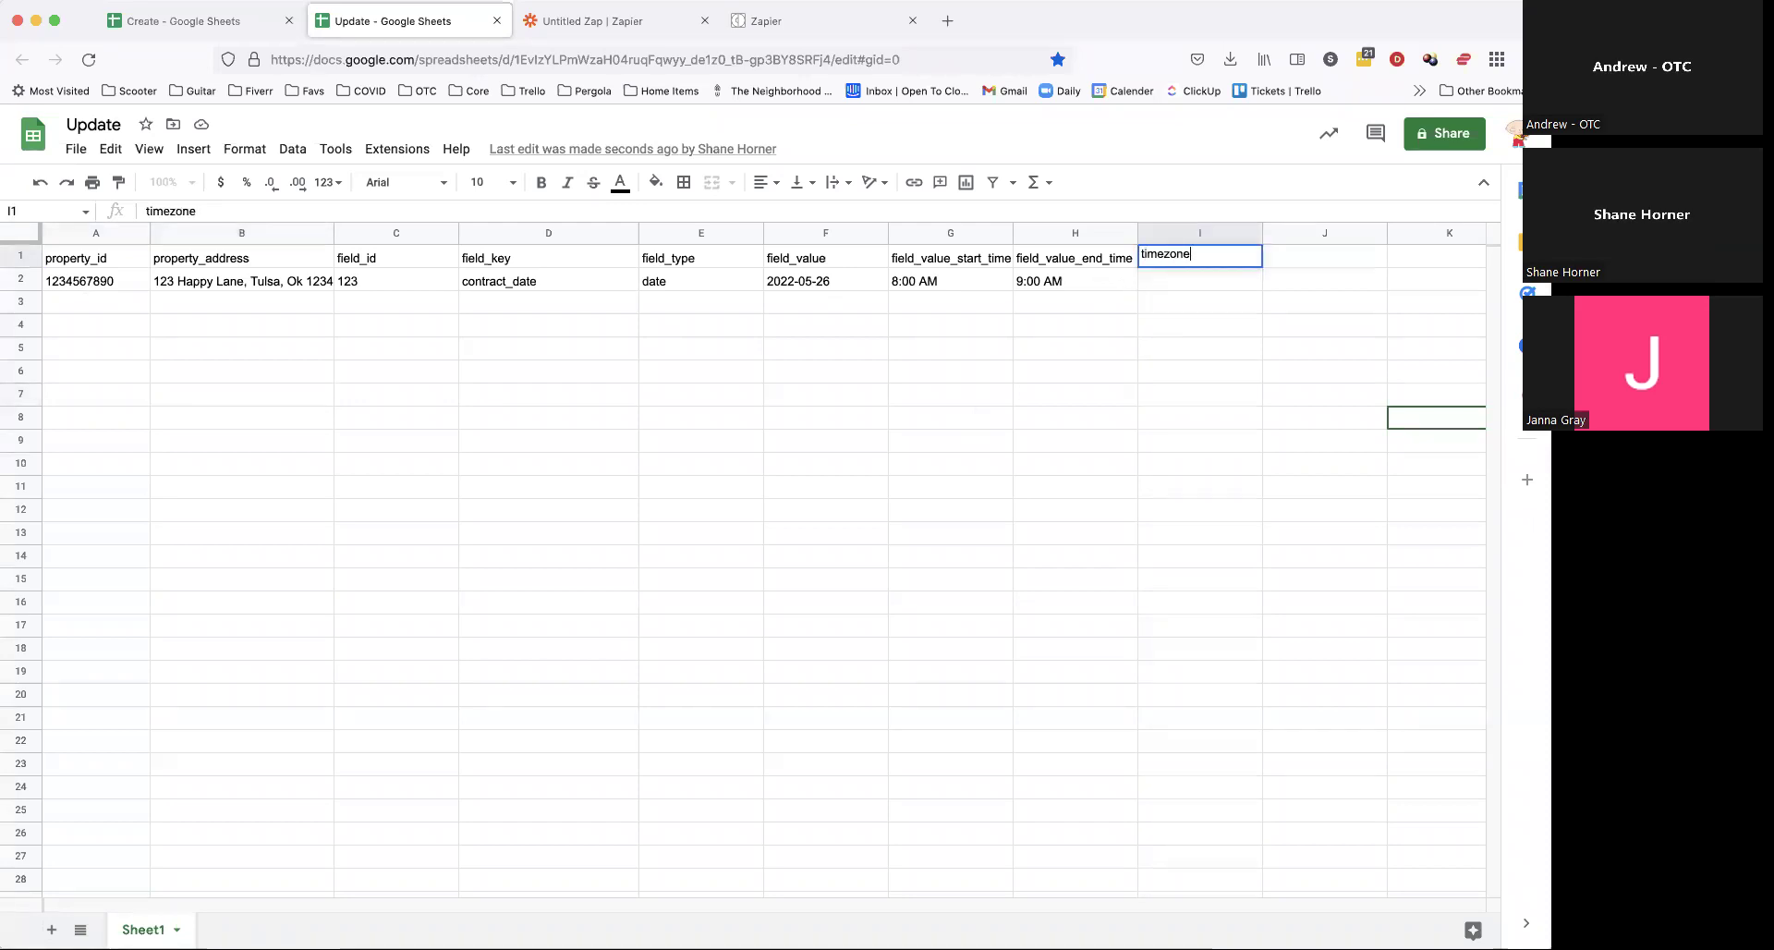
click(1190, 511)
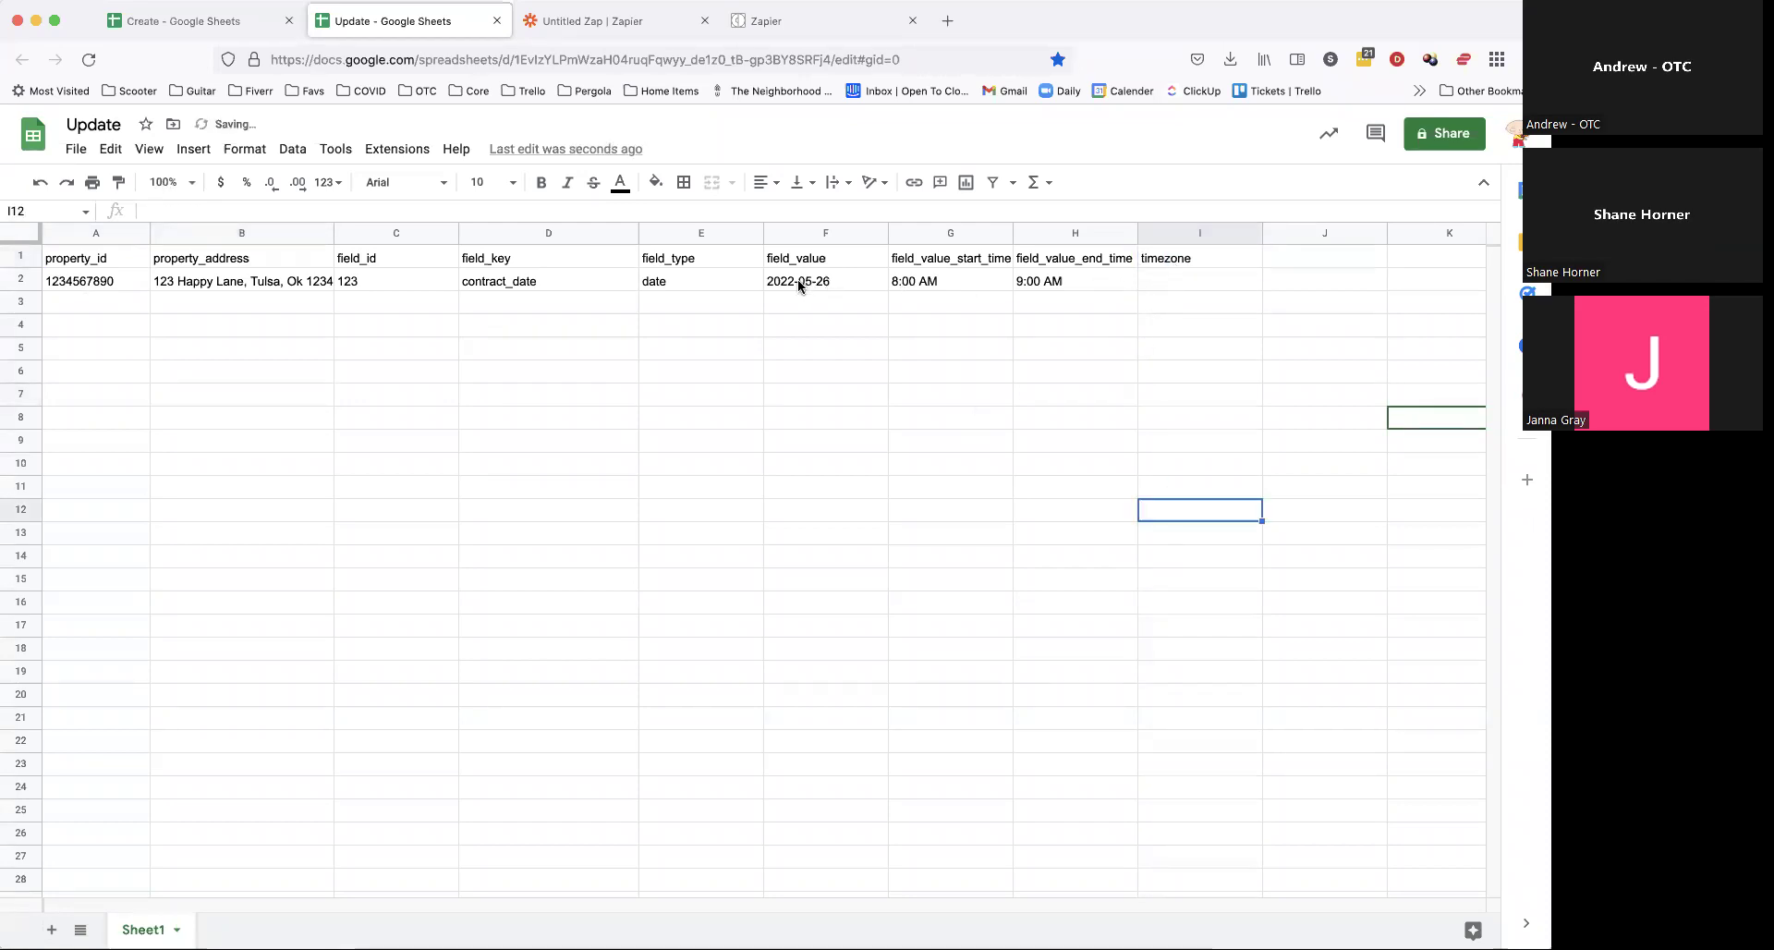
click(653, 287)
click(1157, 279)
click(892, 744)
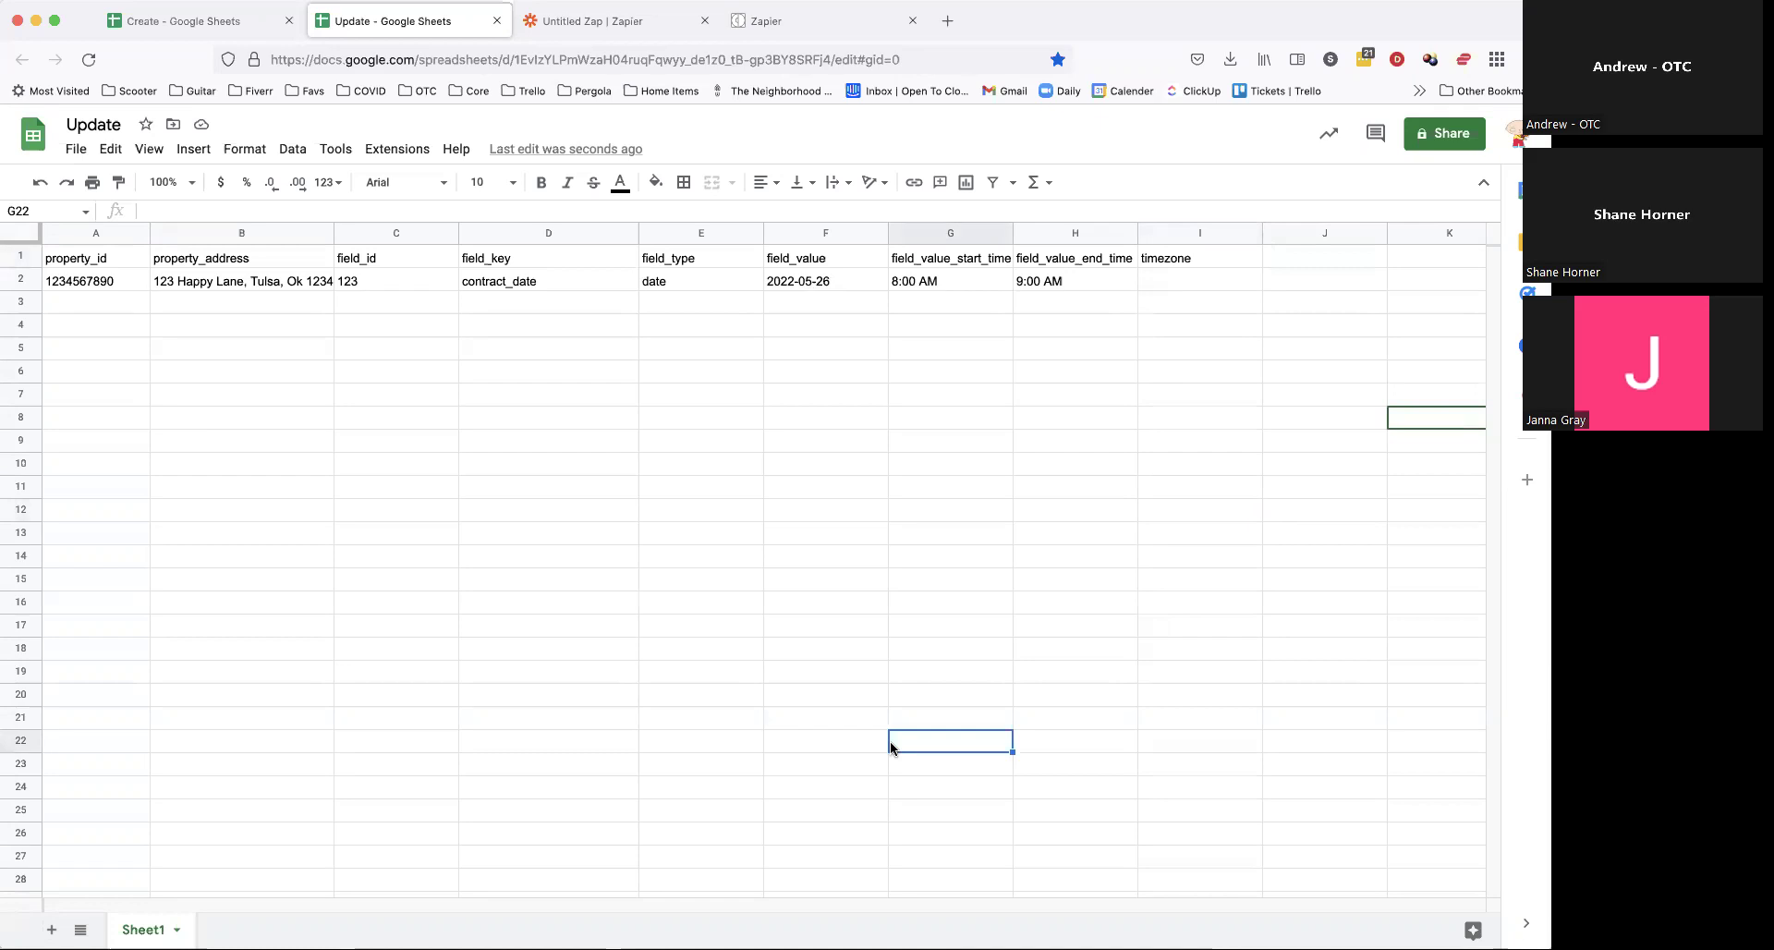
Step: Retest the Create Spreadsheet Row action and confirm a new row in the Update sheet
click(917, 515)
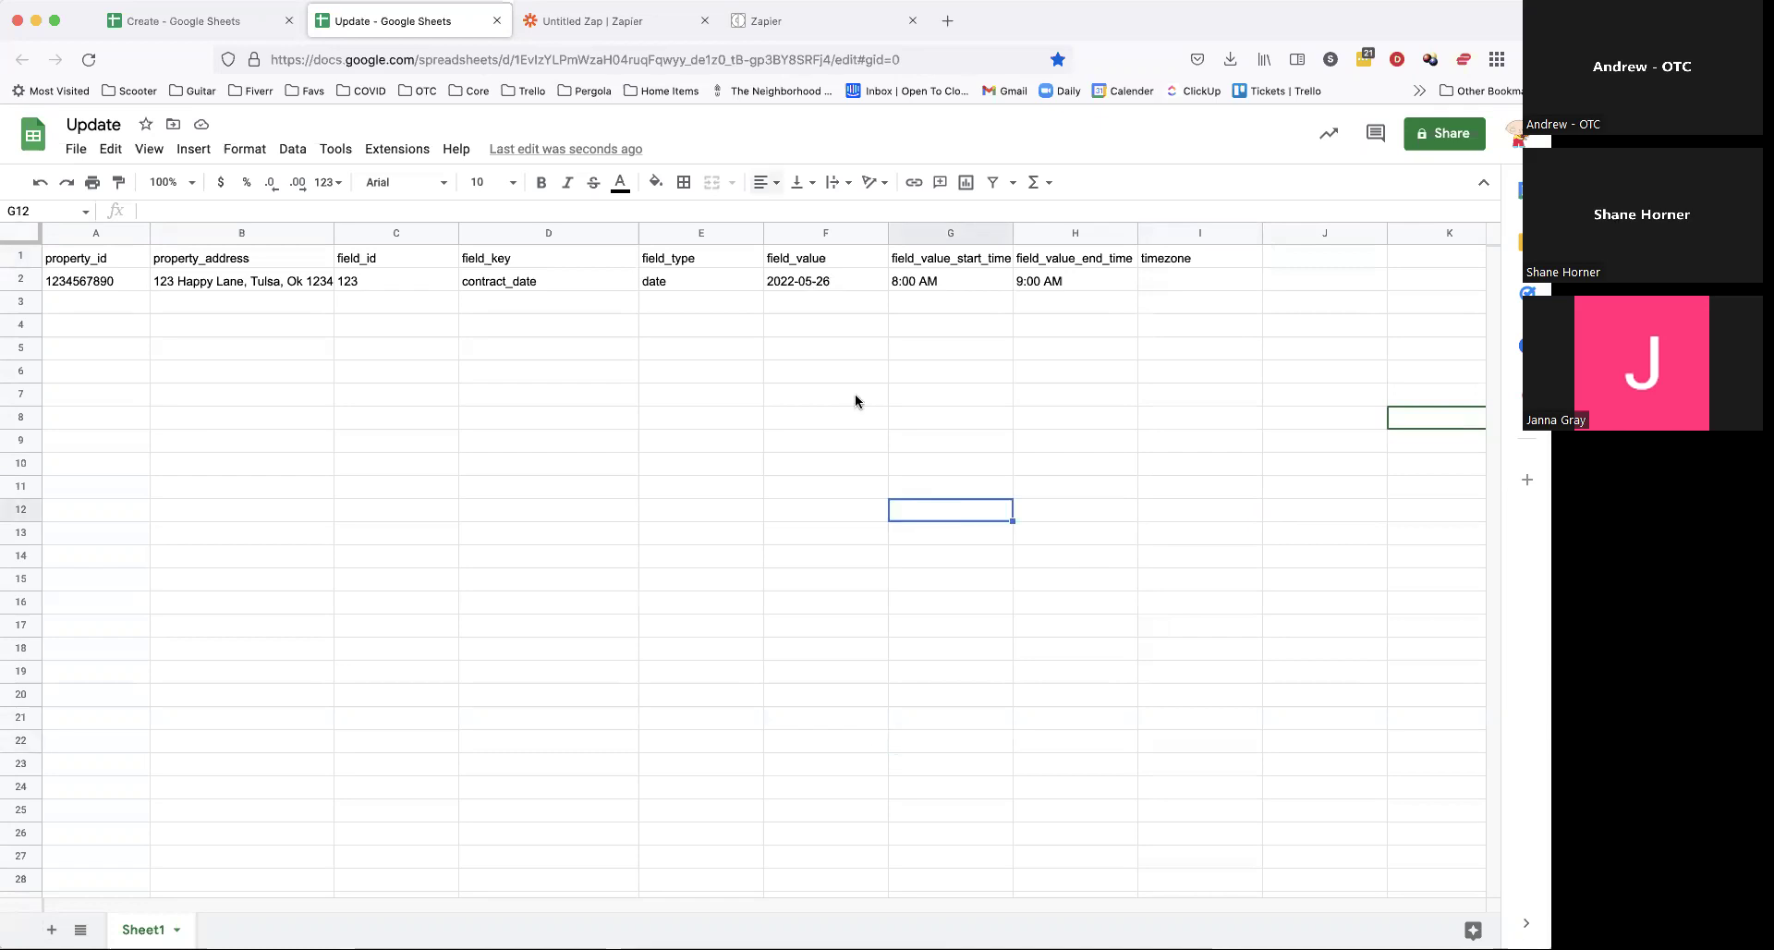
click(788, 35)
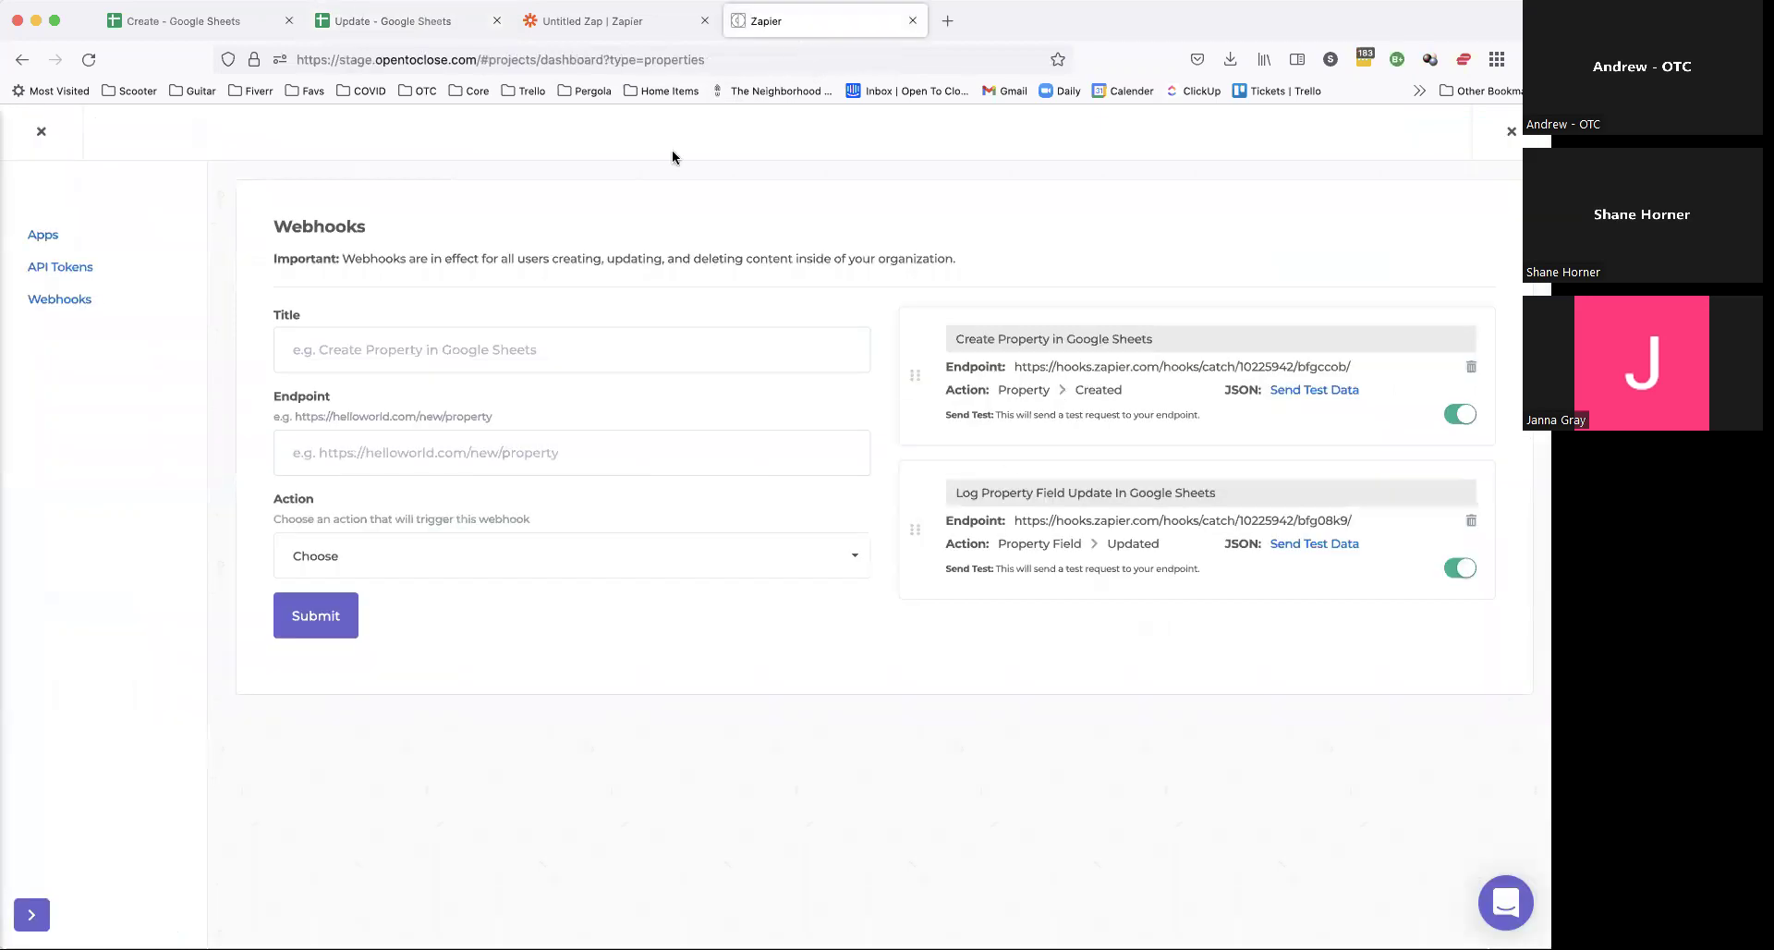
click(605, 22)
scroll(779, 821, down, 5)
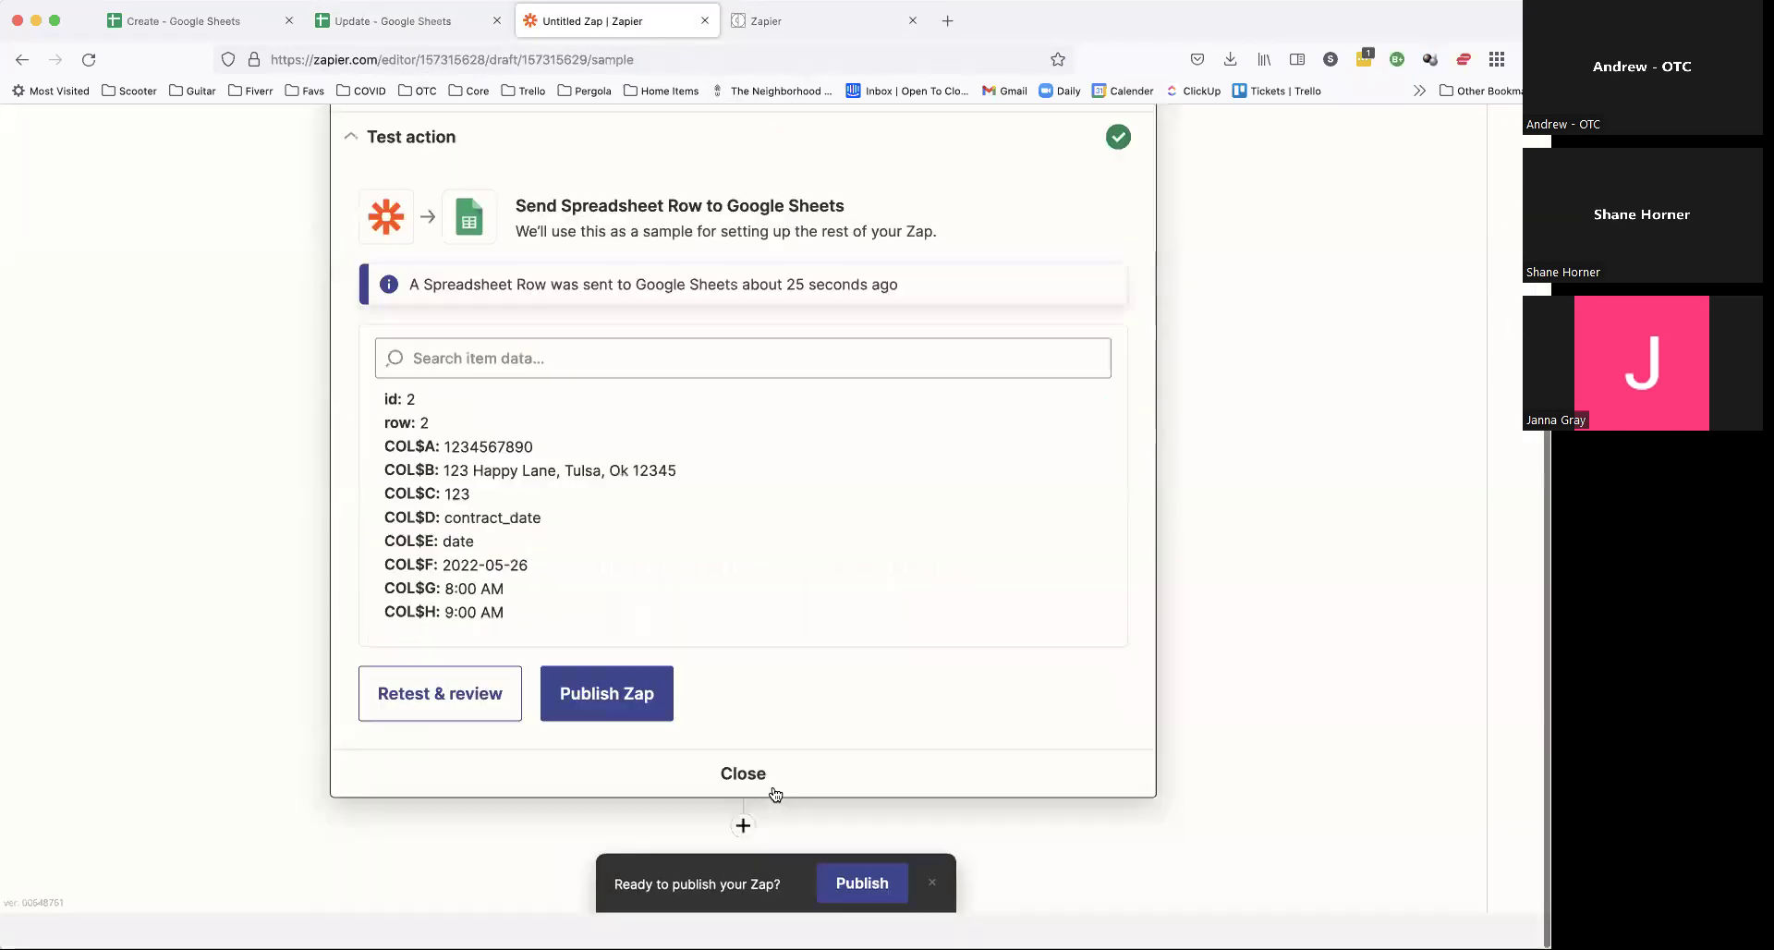
click(463, 735)
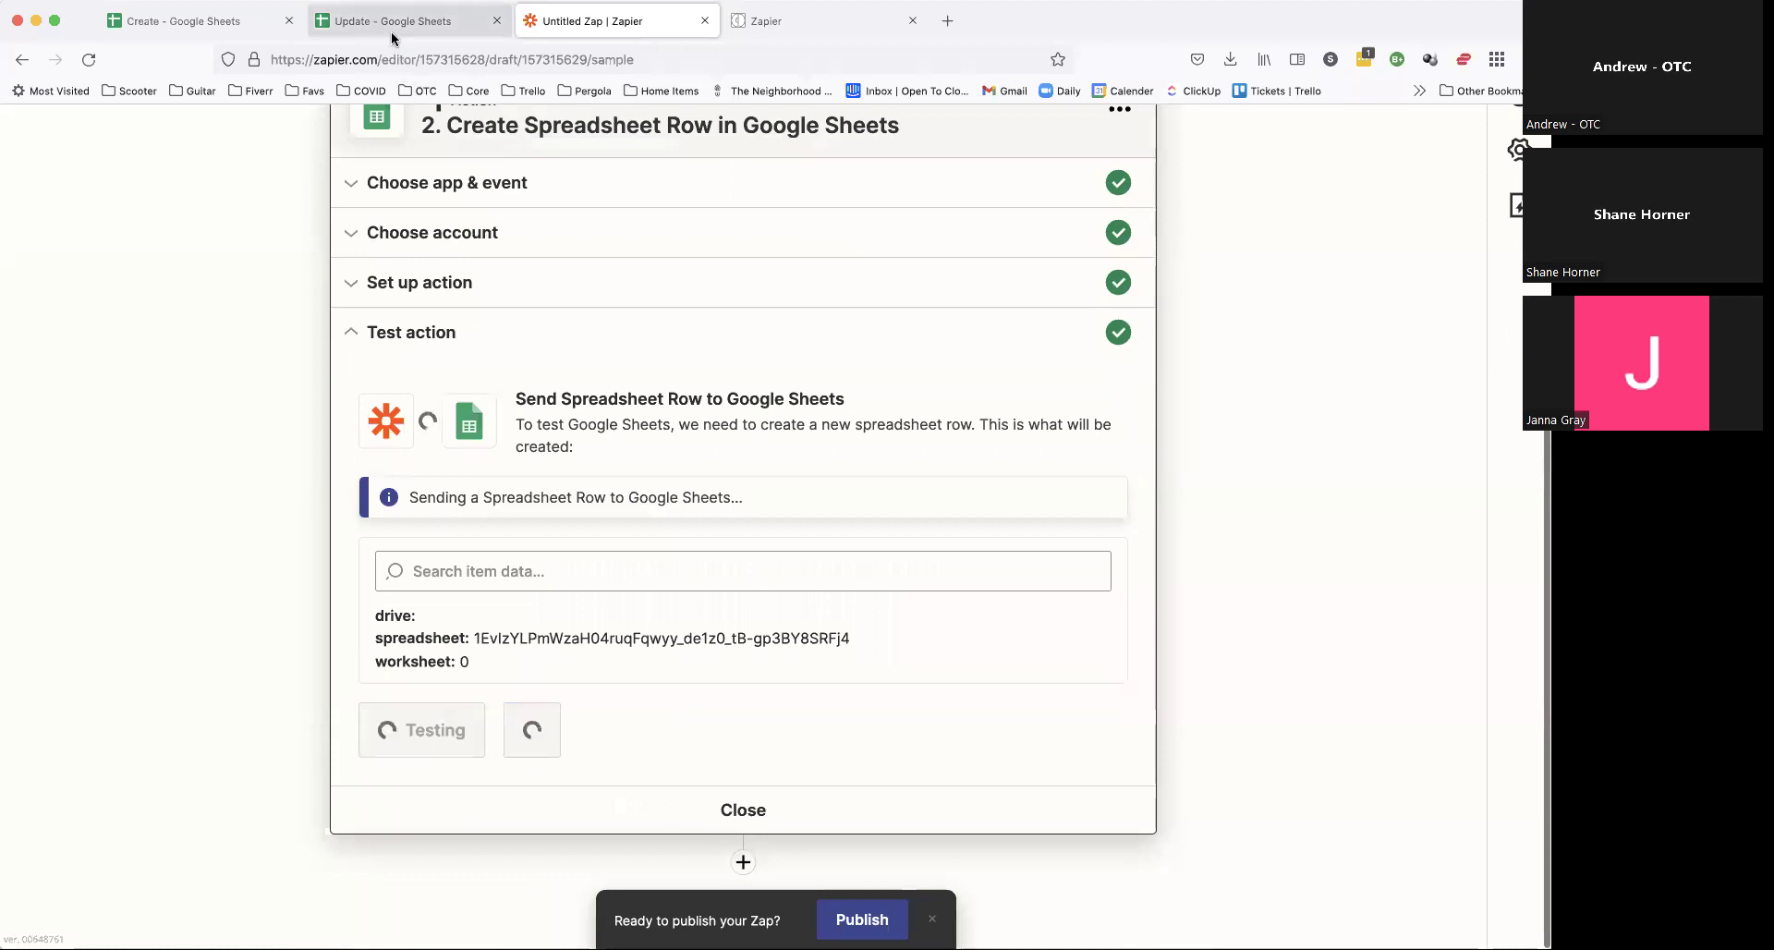
click(411, 21)
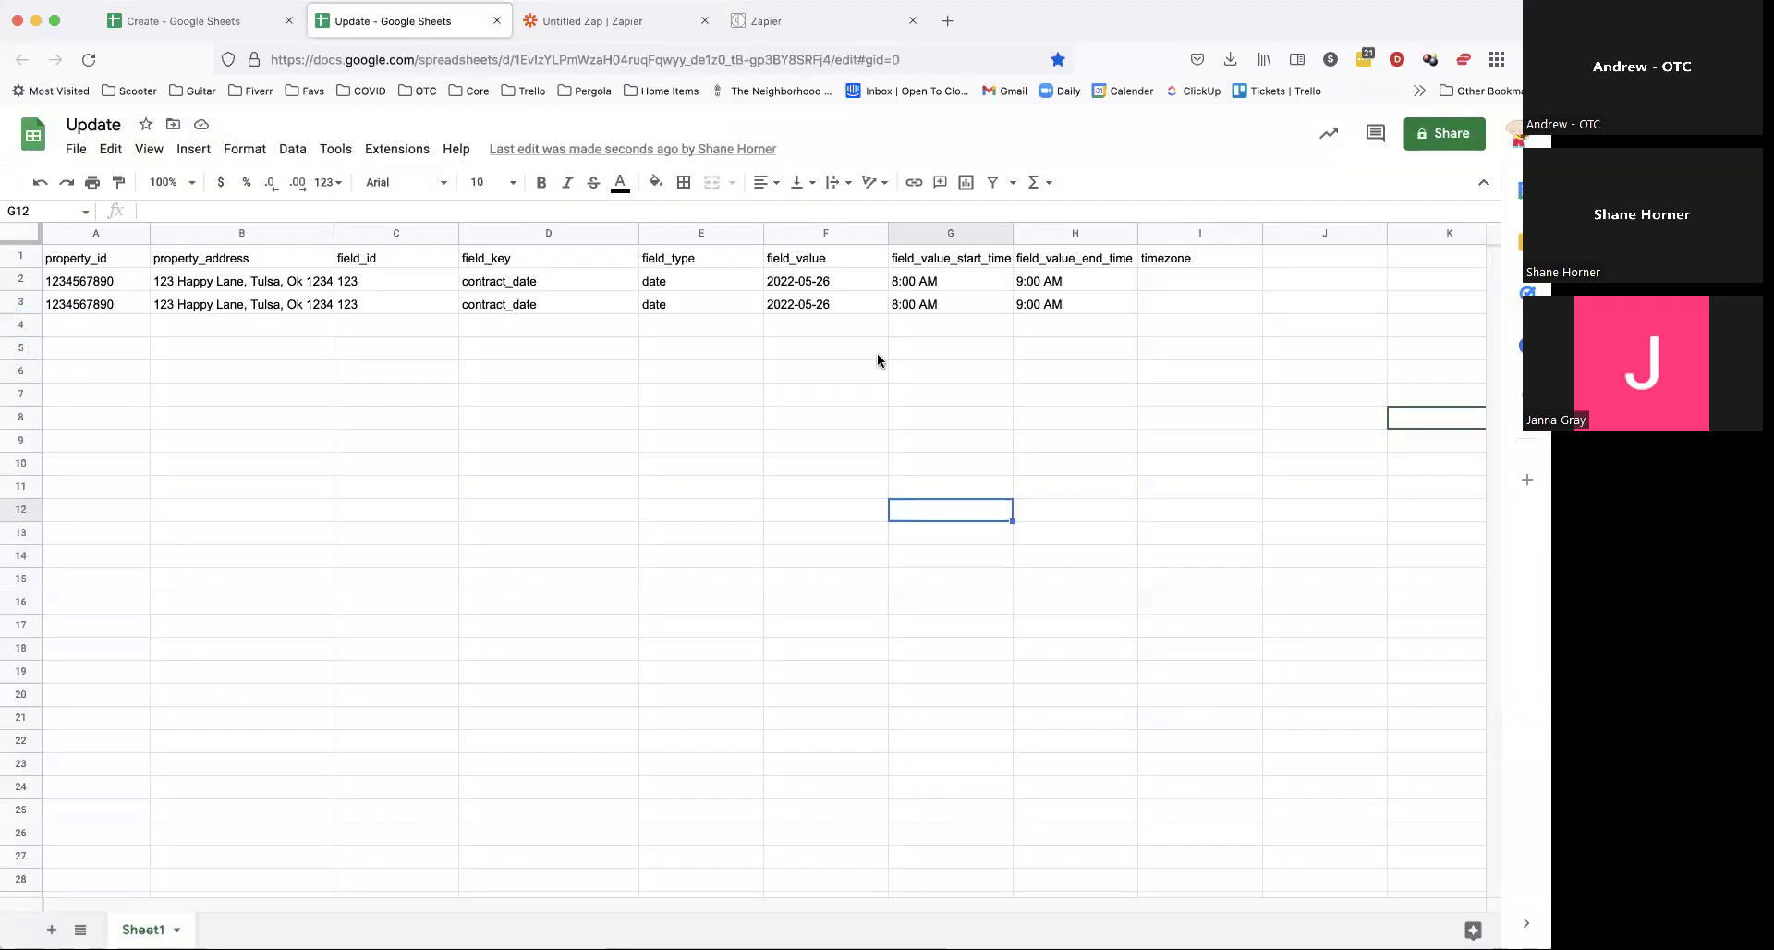
click(614, 20)
Step: Publish the Zap and turn it on
scroll(661, 837, down, 5)
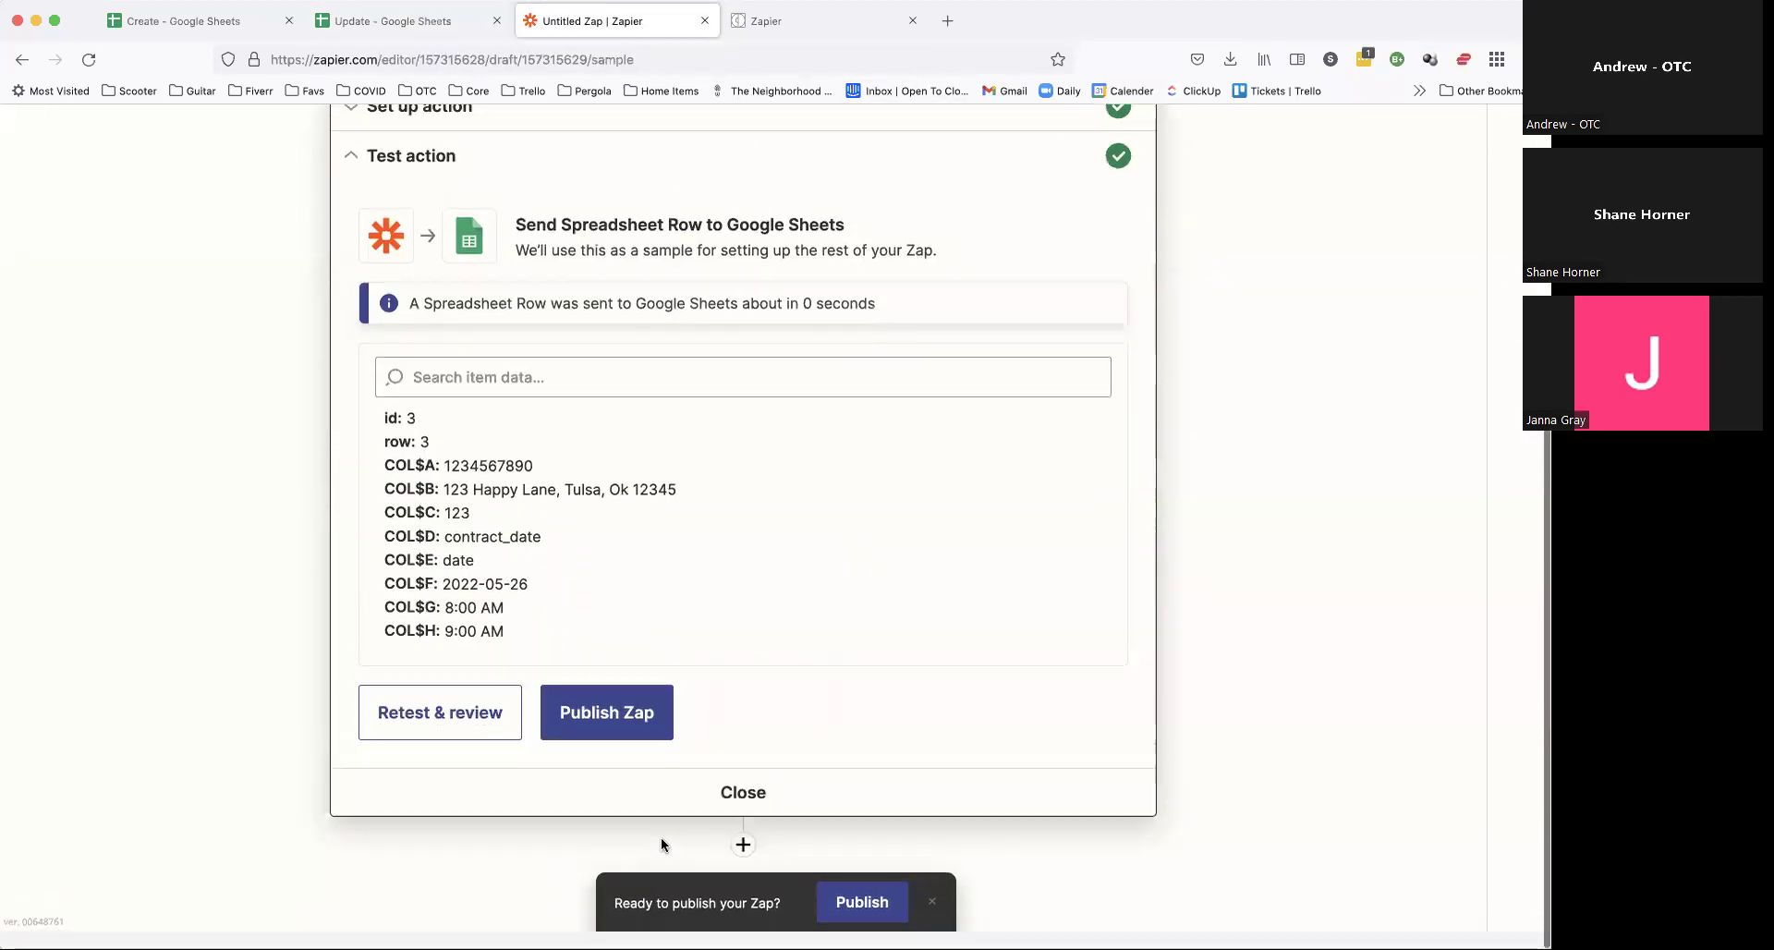
click(619, 728)
click(777, 554)
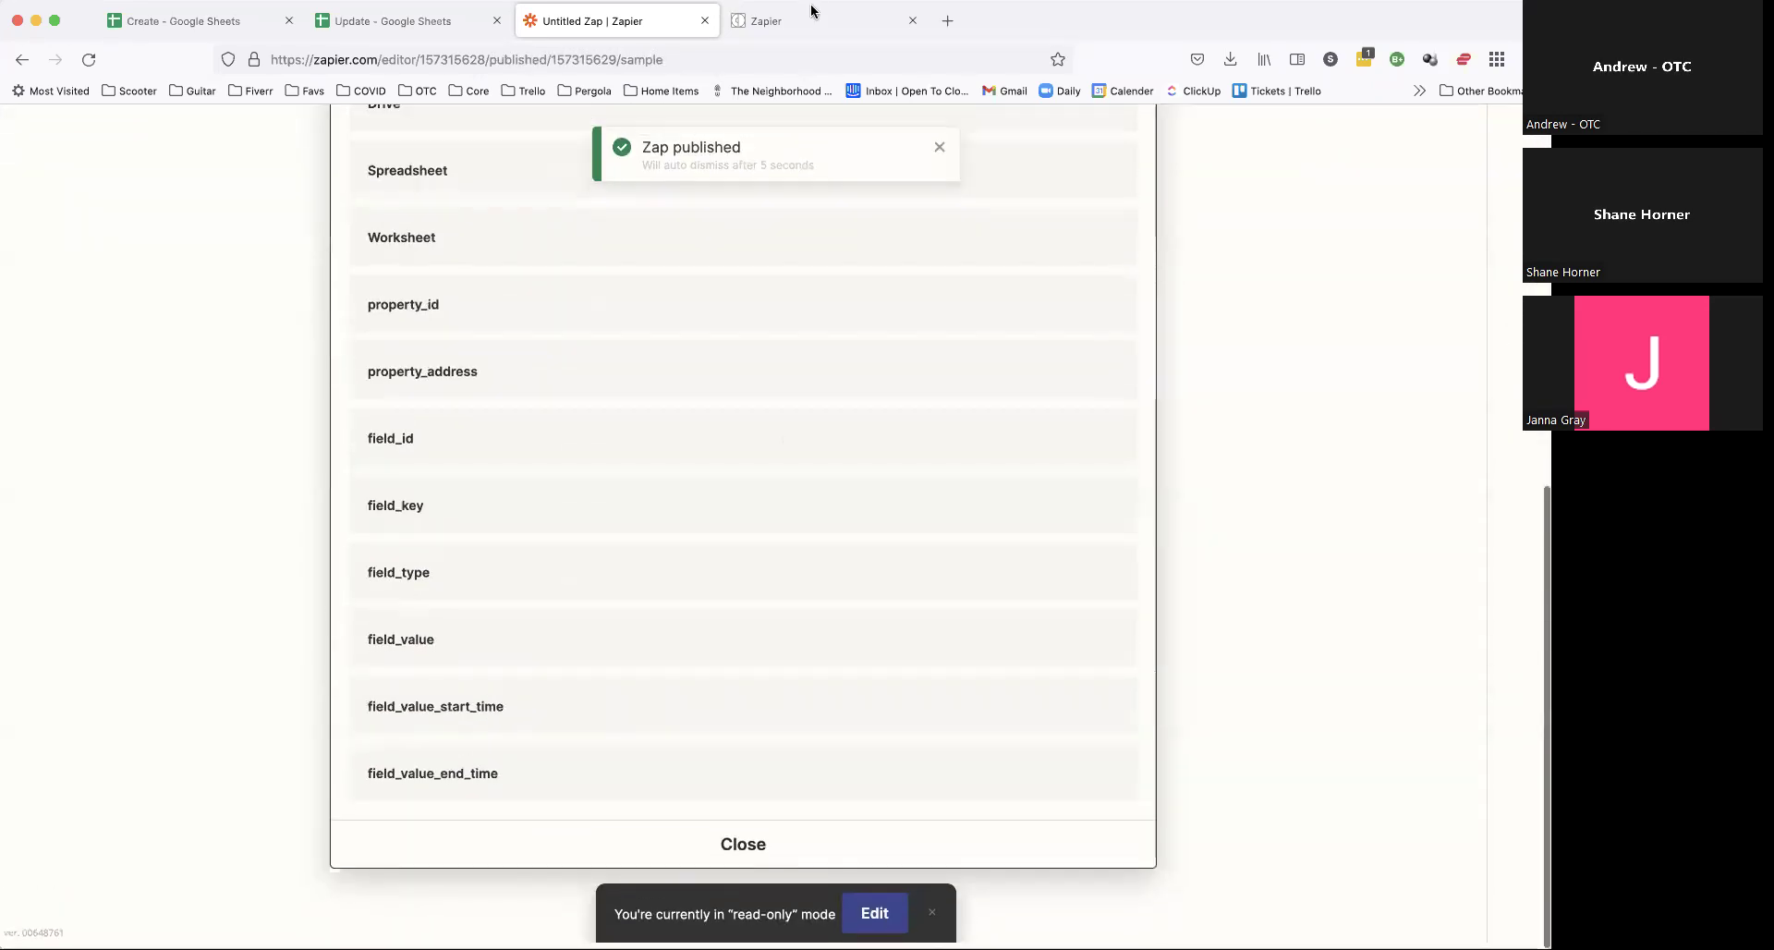
click(813, 20)
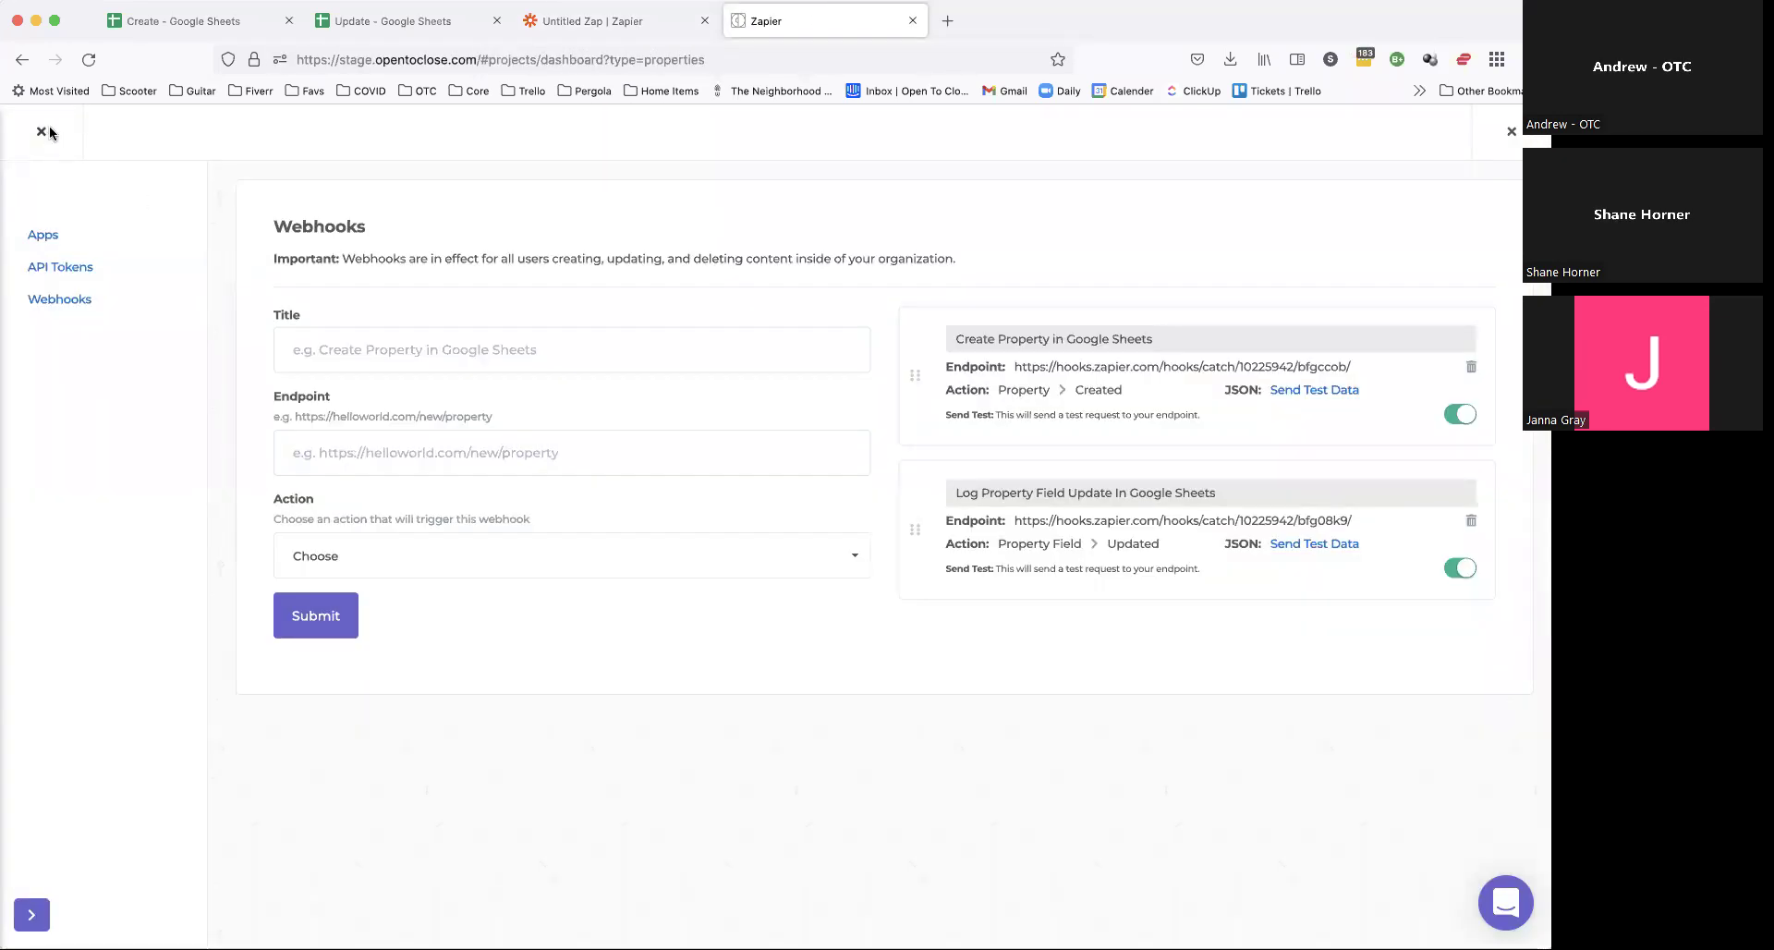
click(48, 132)
click(634, 338)
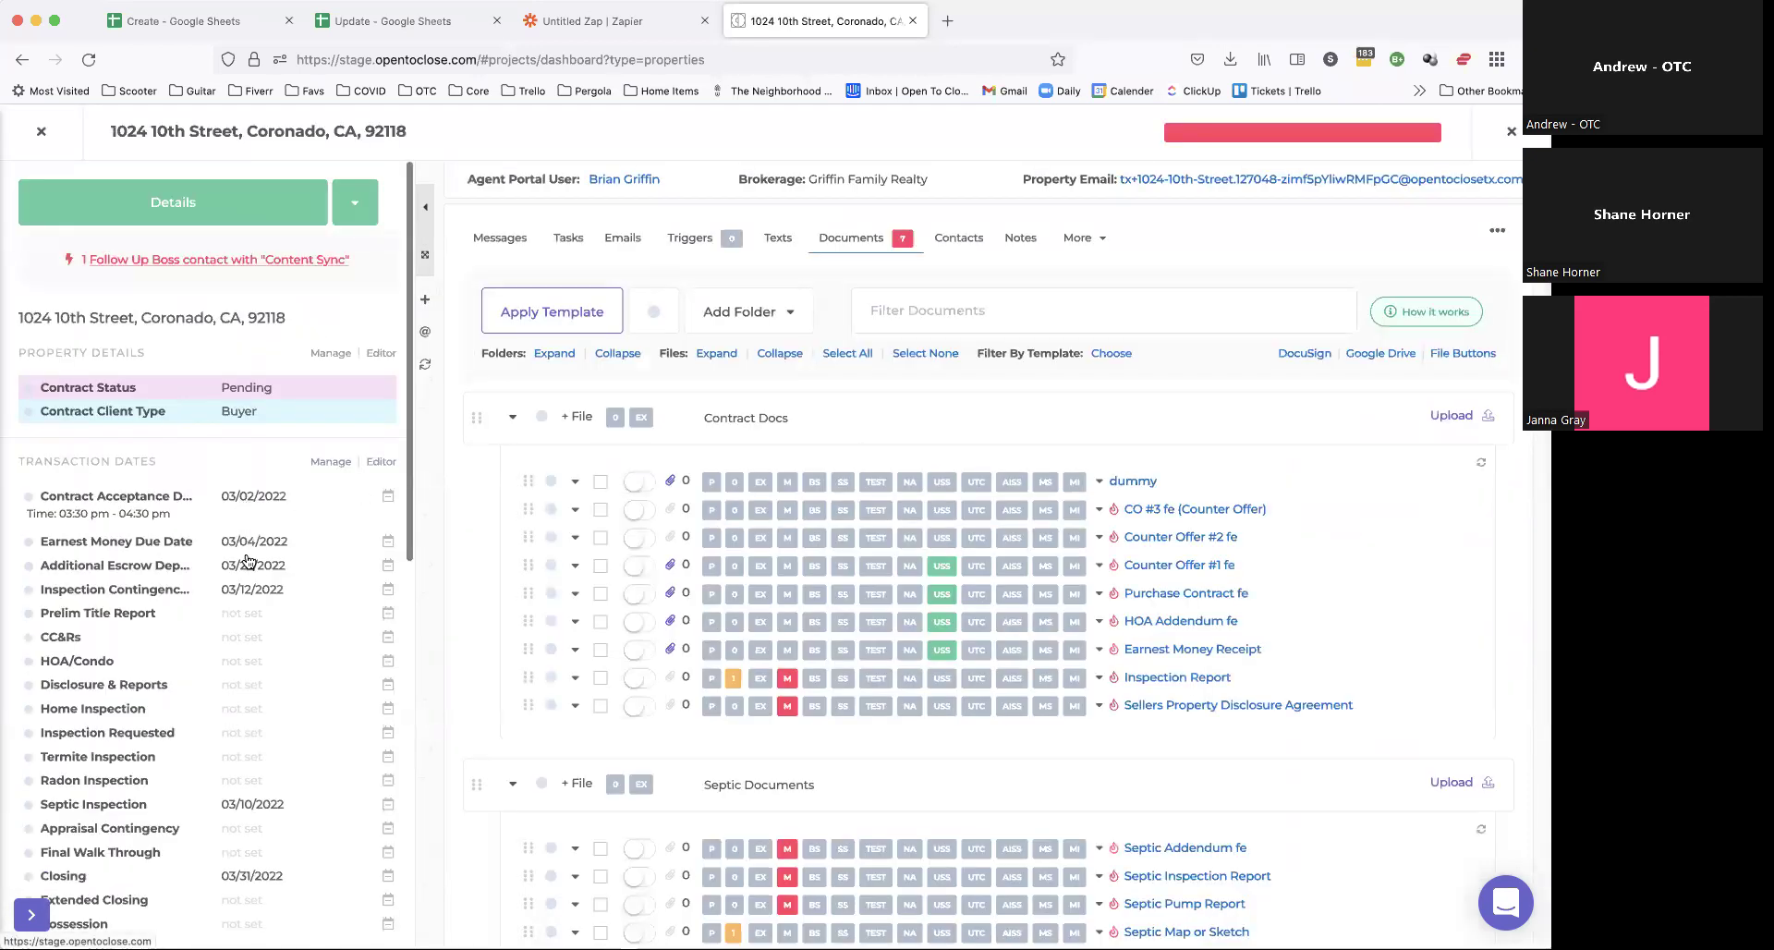
click(252, 588)
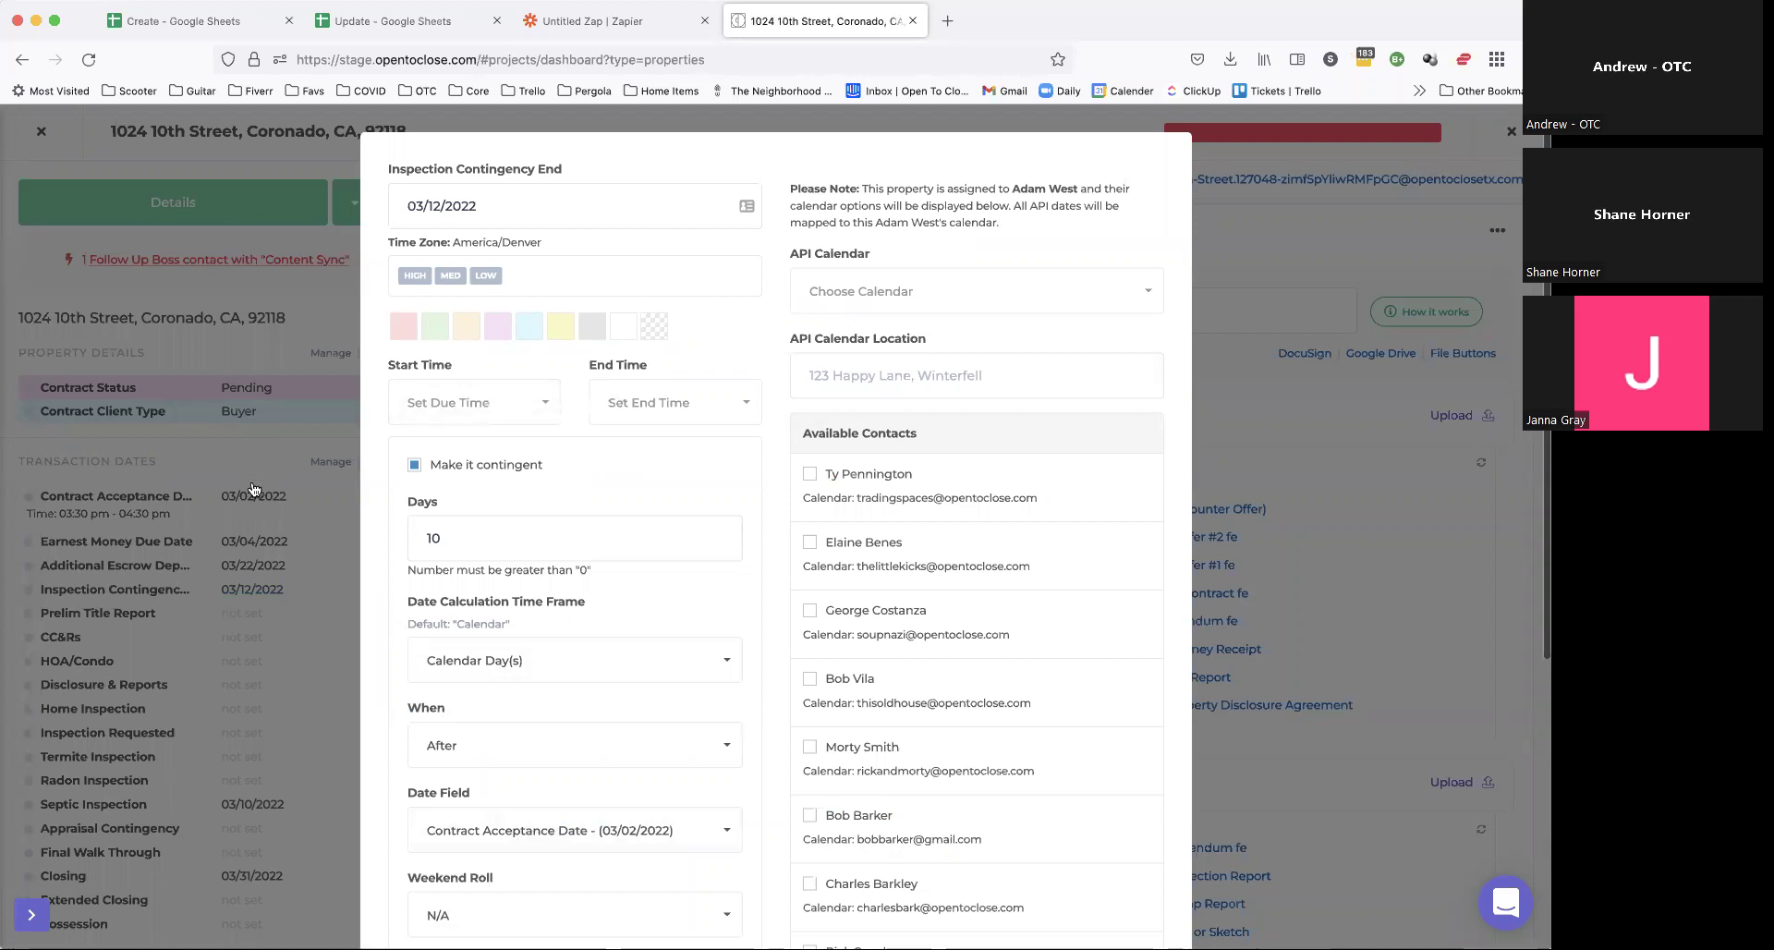
click(251, 490)
Step: Set Contract Acceptance Date to 03/10/2022, save it, and check the Update sheet
click(257, 496)
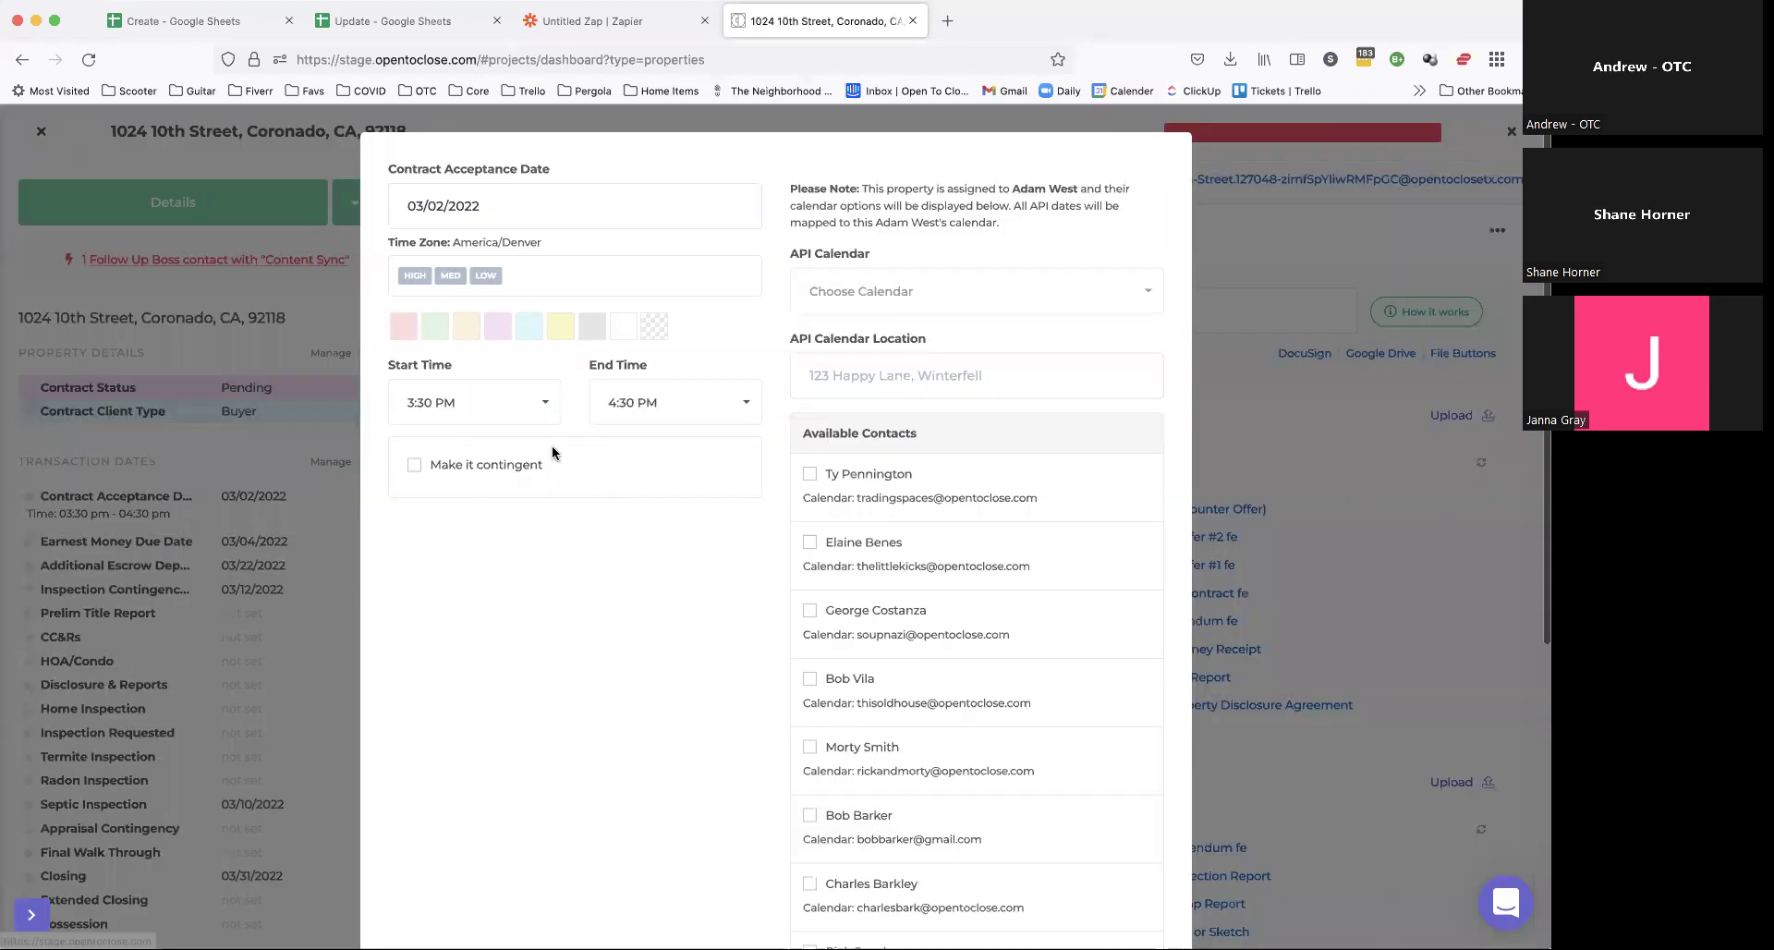
click(535, 206)
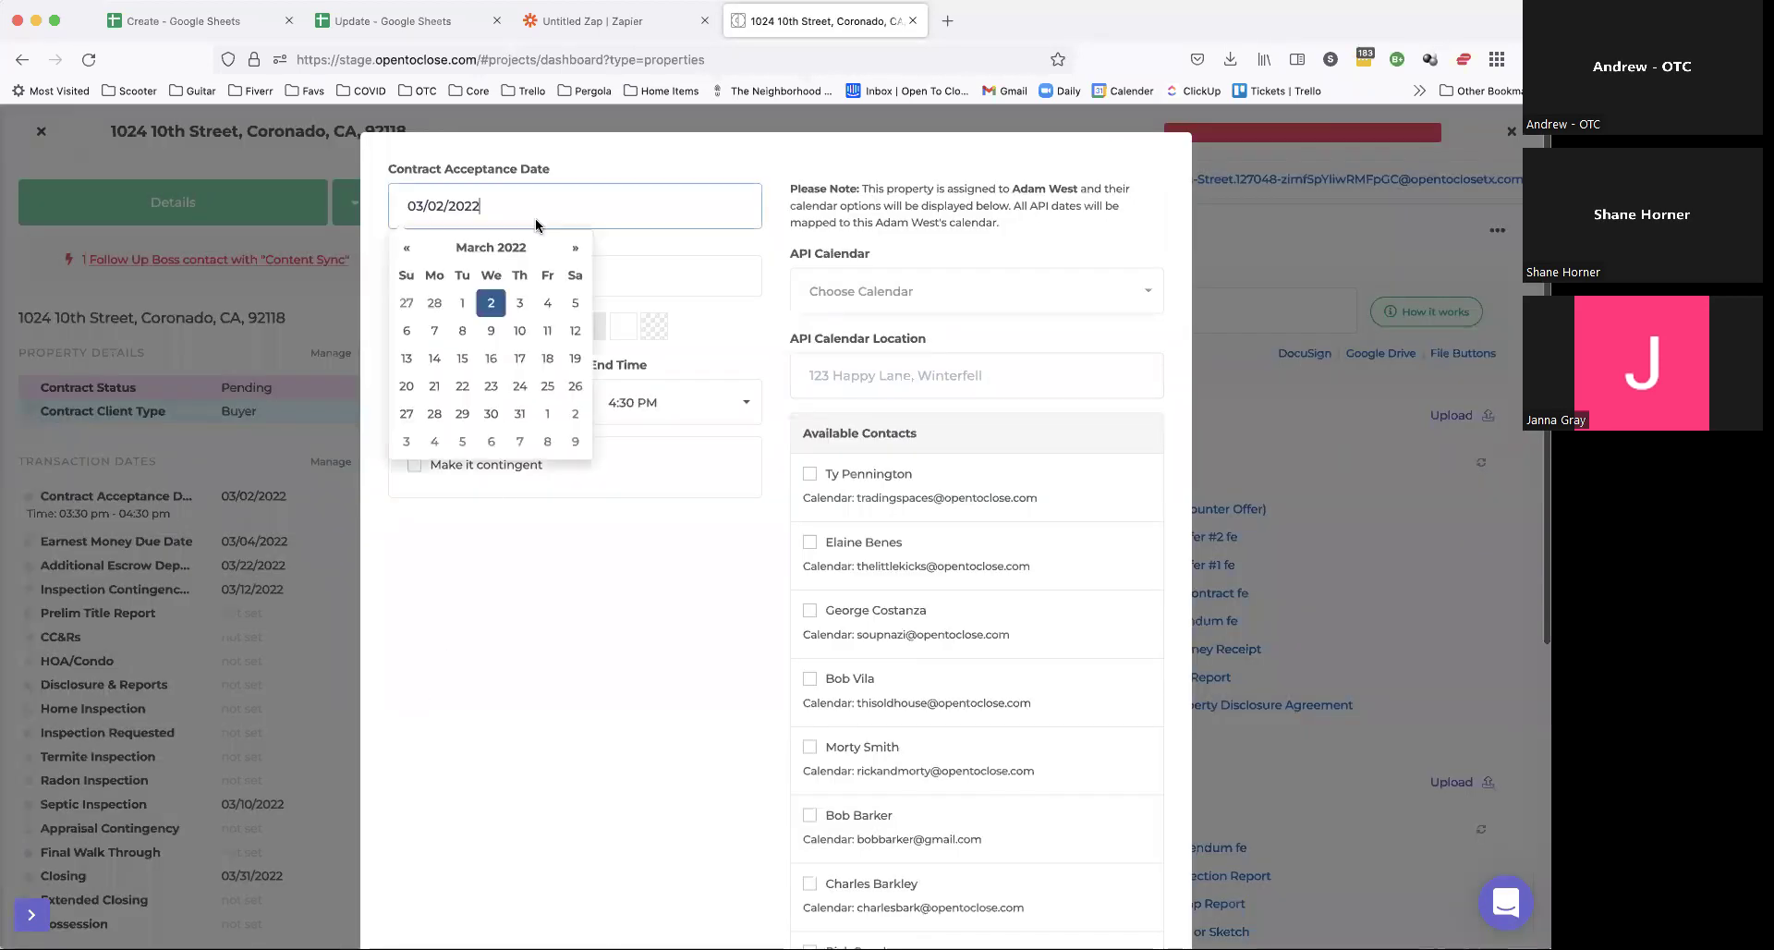
click(525, 328)
scroll(868, 554, down, 5)
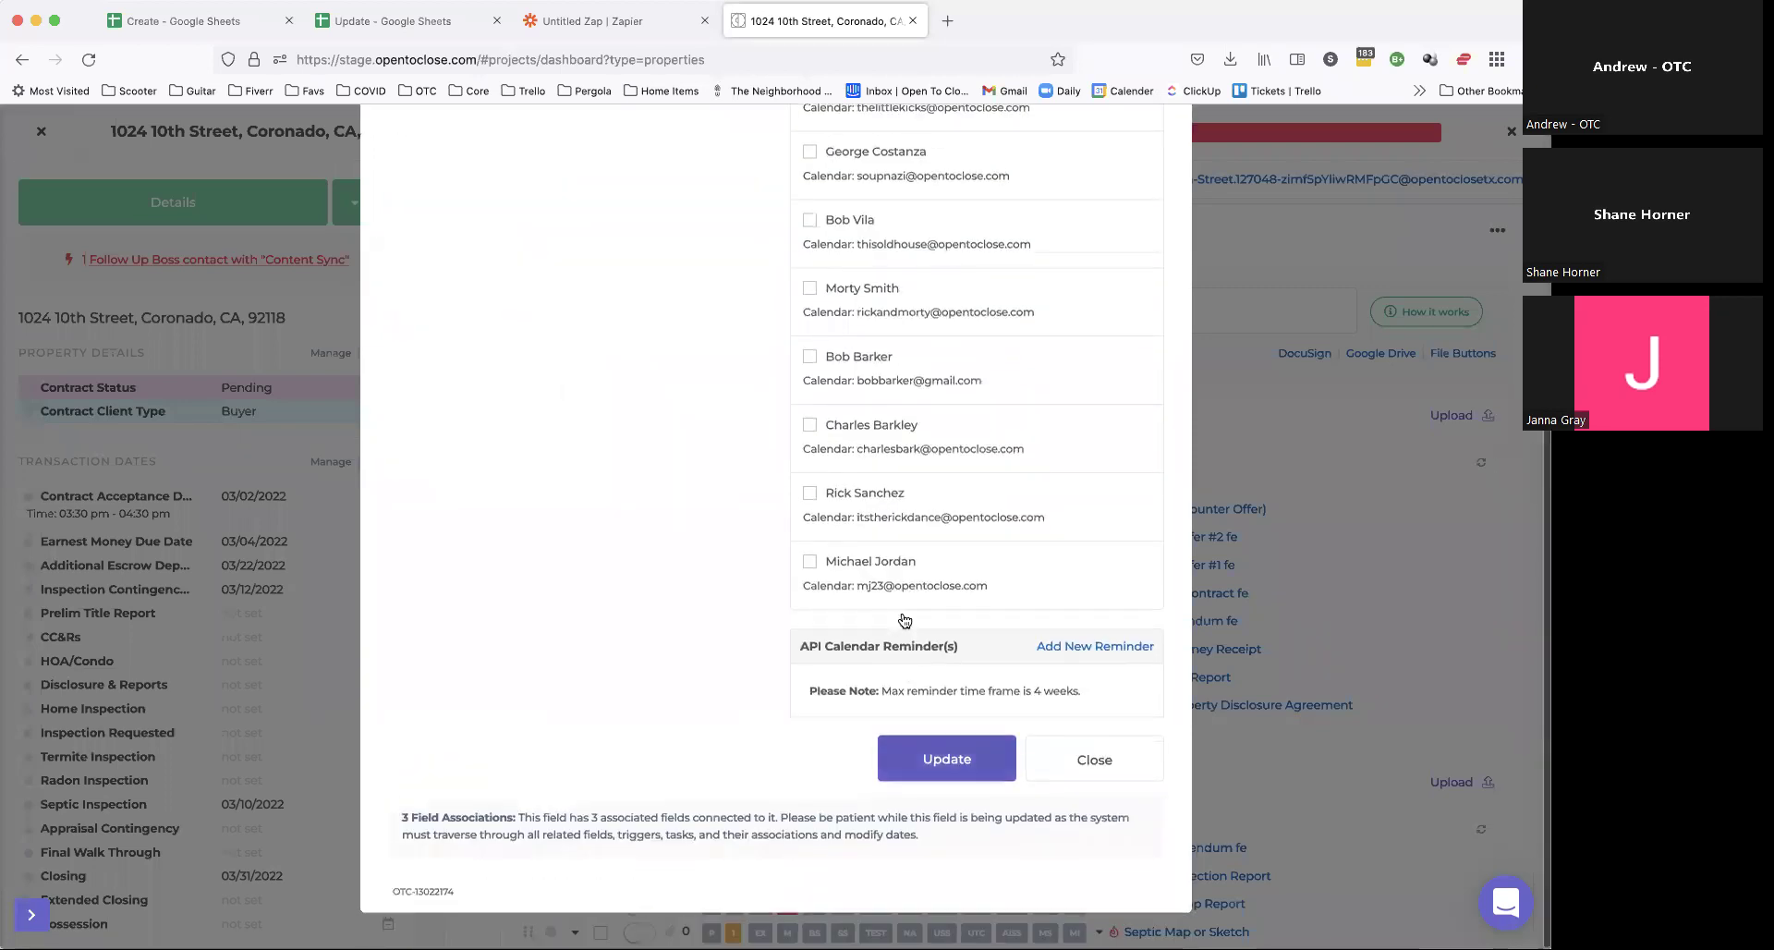
click(947, 767)
click(430, 25)
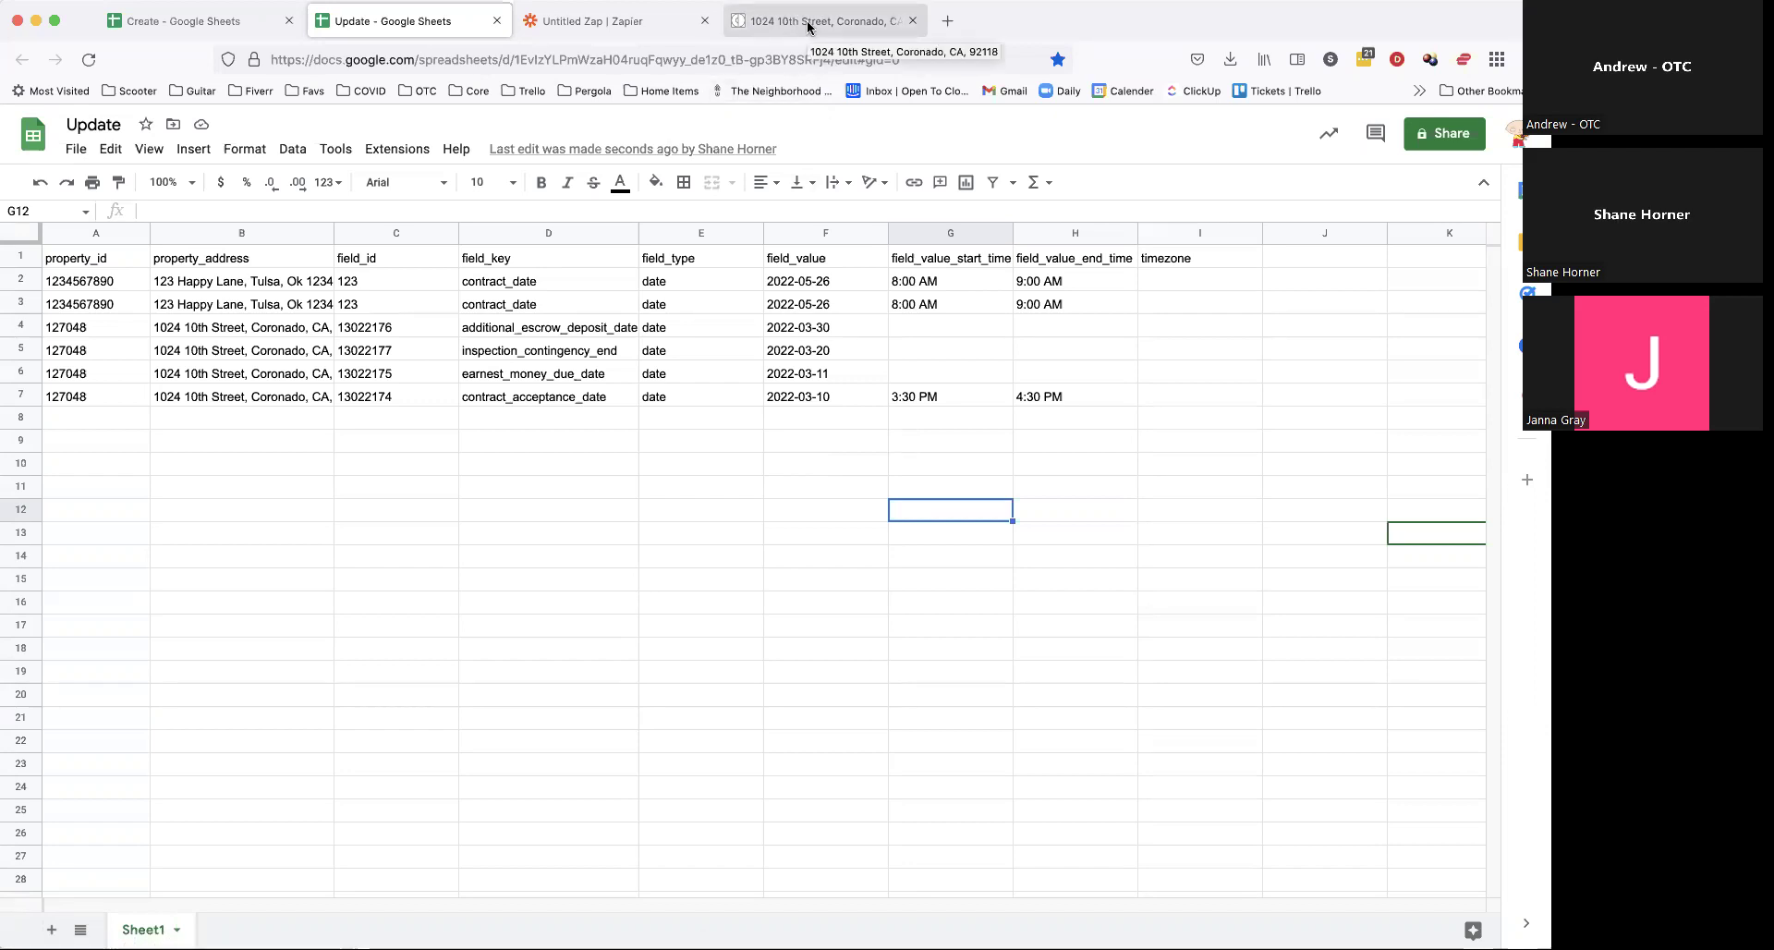
Step: Review the logged rows in column D, including contract_acceptance_date in row 7, then return to the property tab
click(734, 512)
click(573, 417)
click(573, 442)
click(572, 463)
click(573, 486)
click(576, 509)
click(578, 533)
click(579, 556)
click(578, 398)
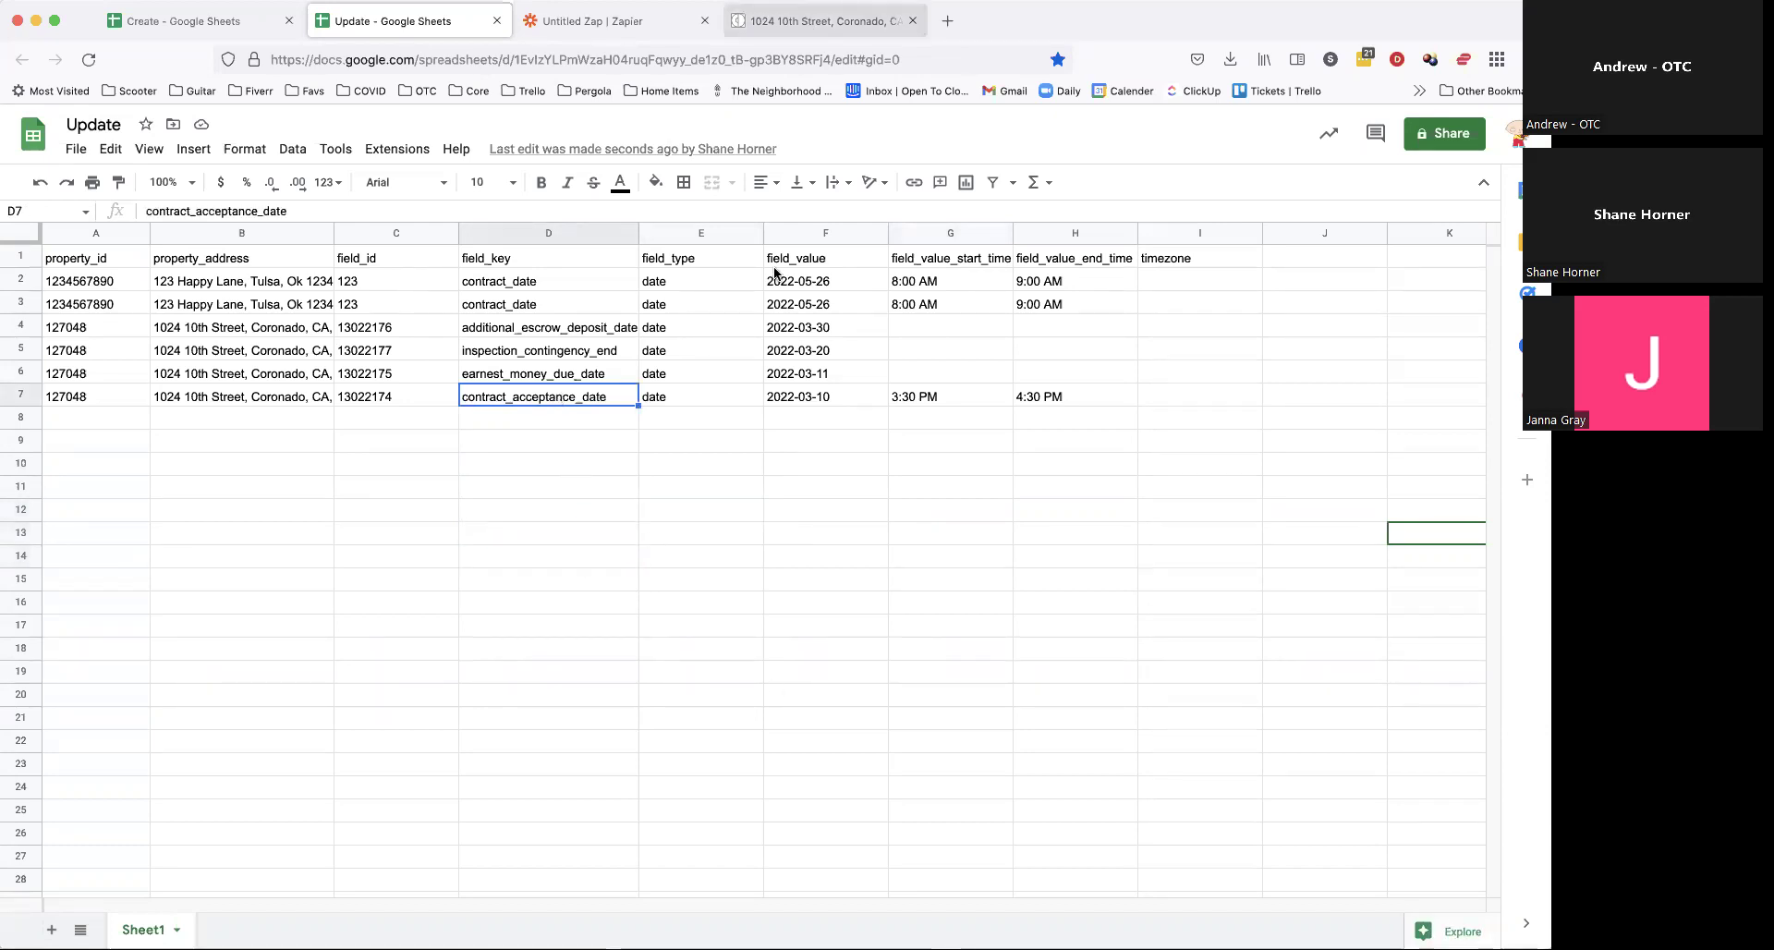
click(674, 438)
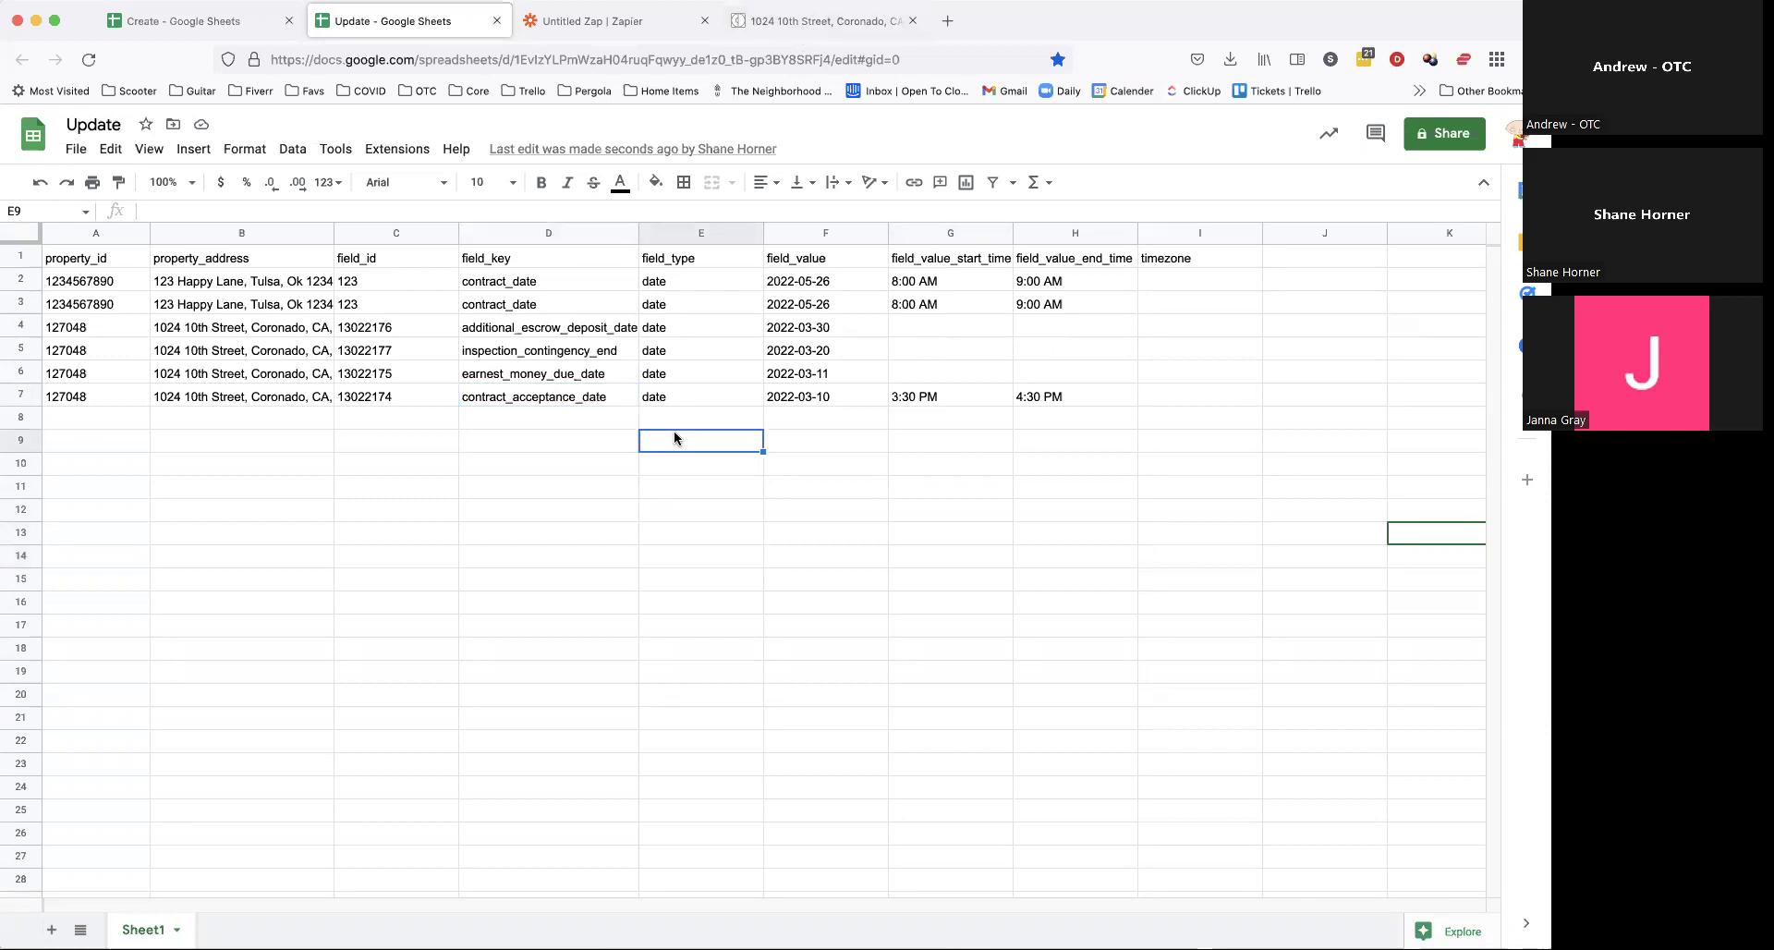
click(822, 20)
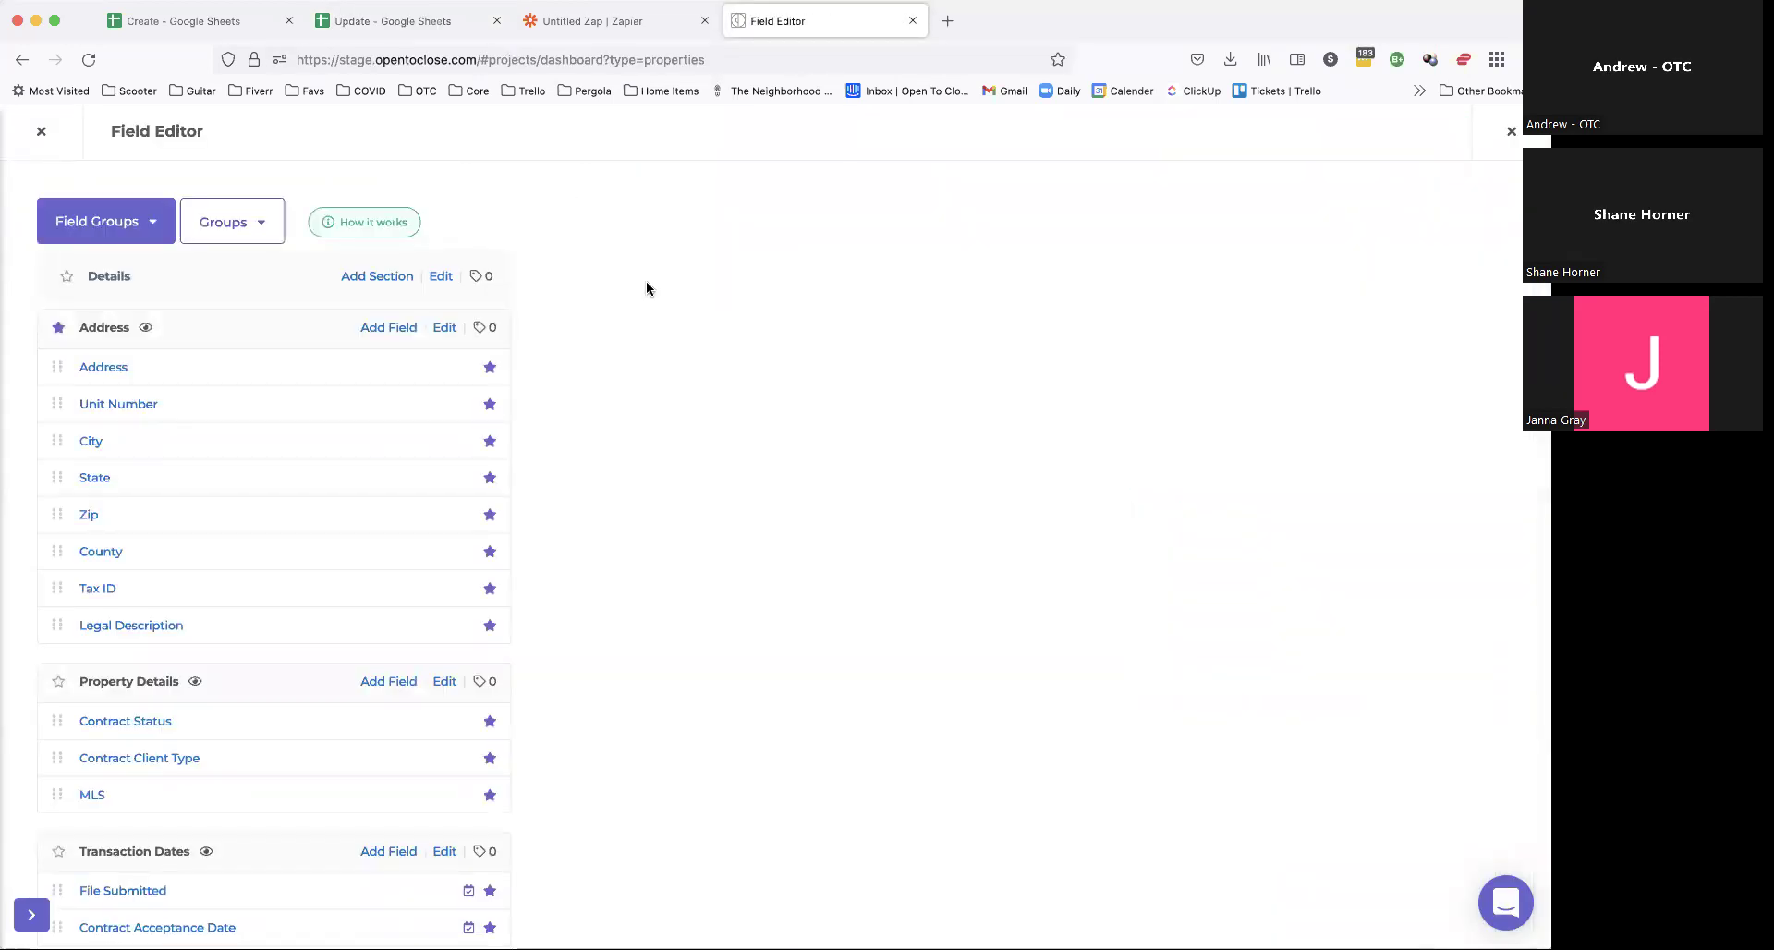
Step: Look over the Transaction Dates fields in the Field Editor, comparing with the sheet and Zap, then close it
scroll(514, 332, down, 6)
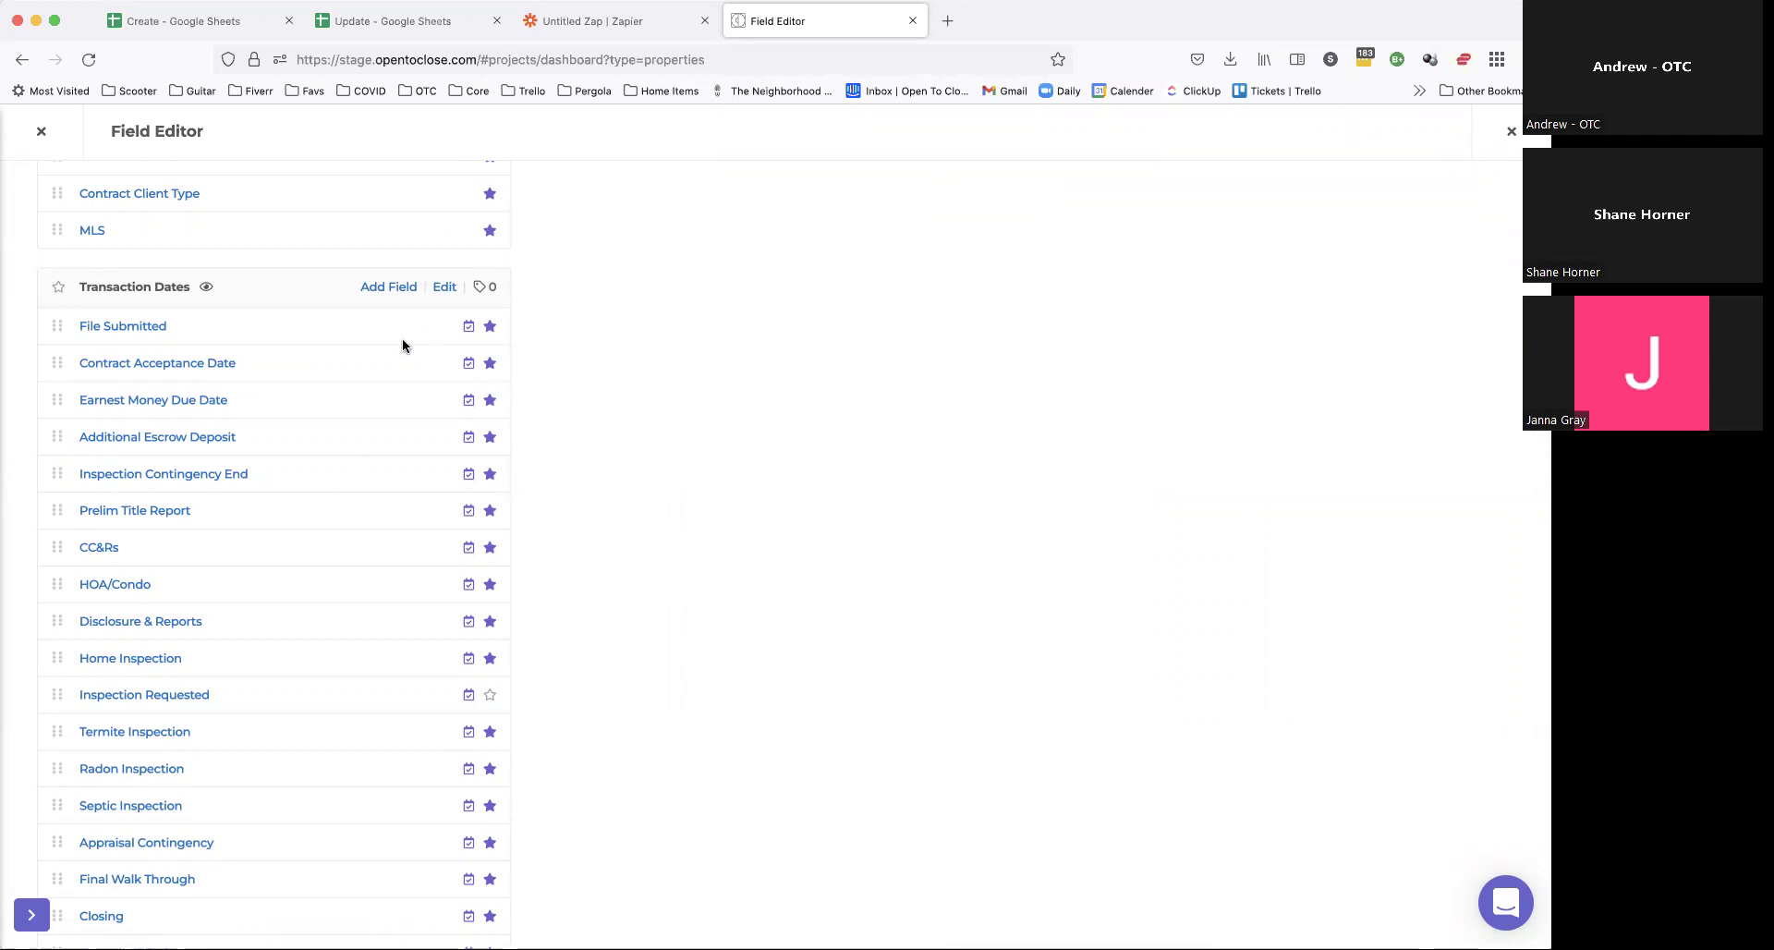
click(413, 22)
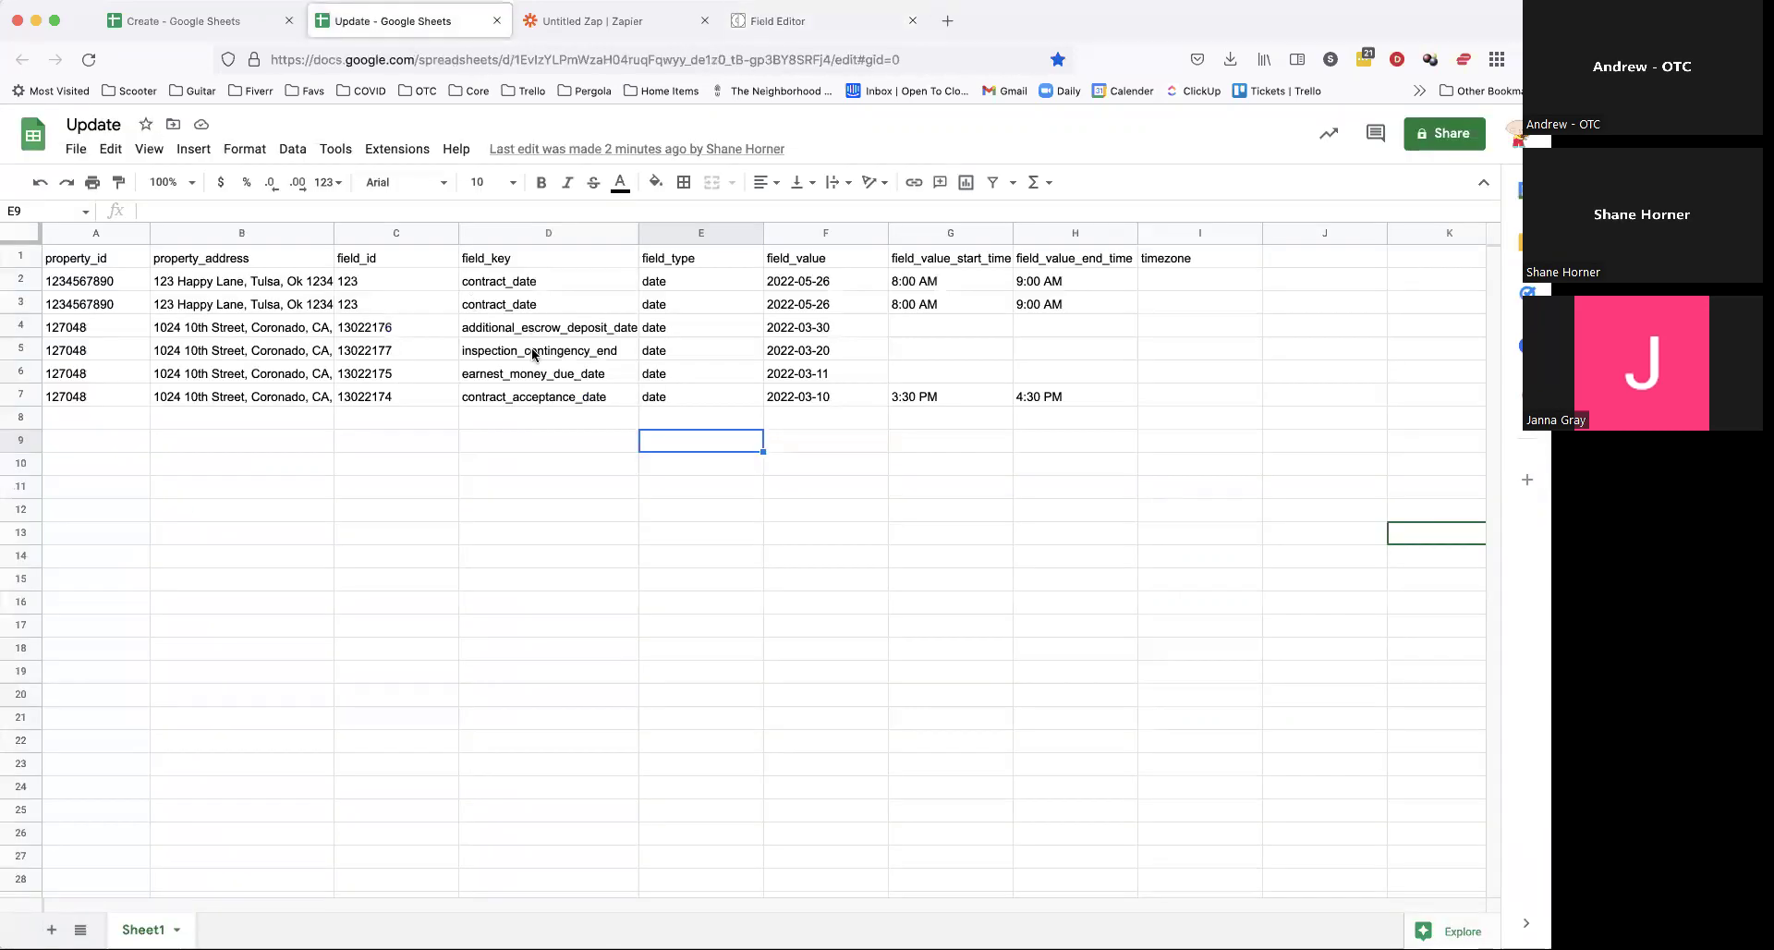
click(803, 21)
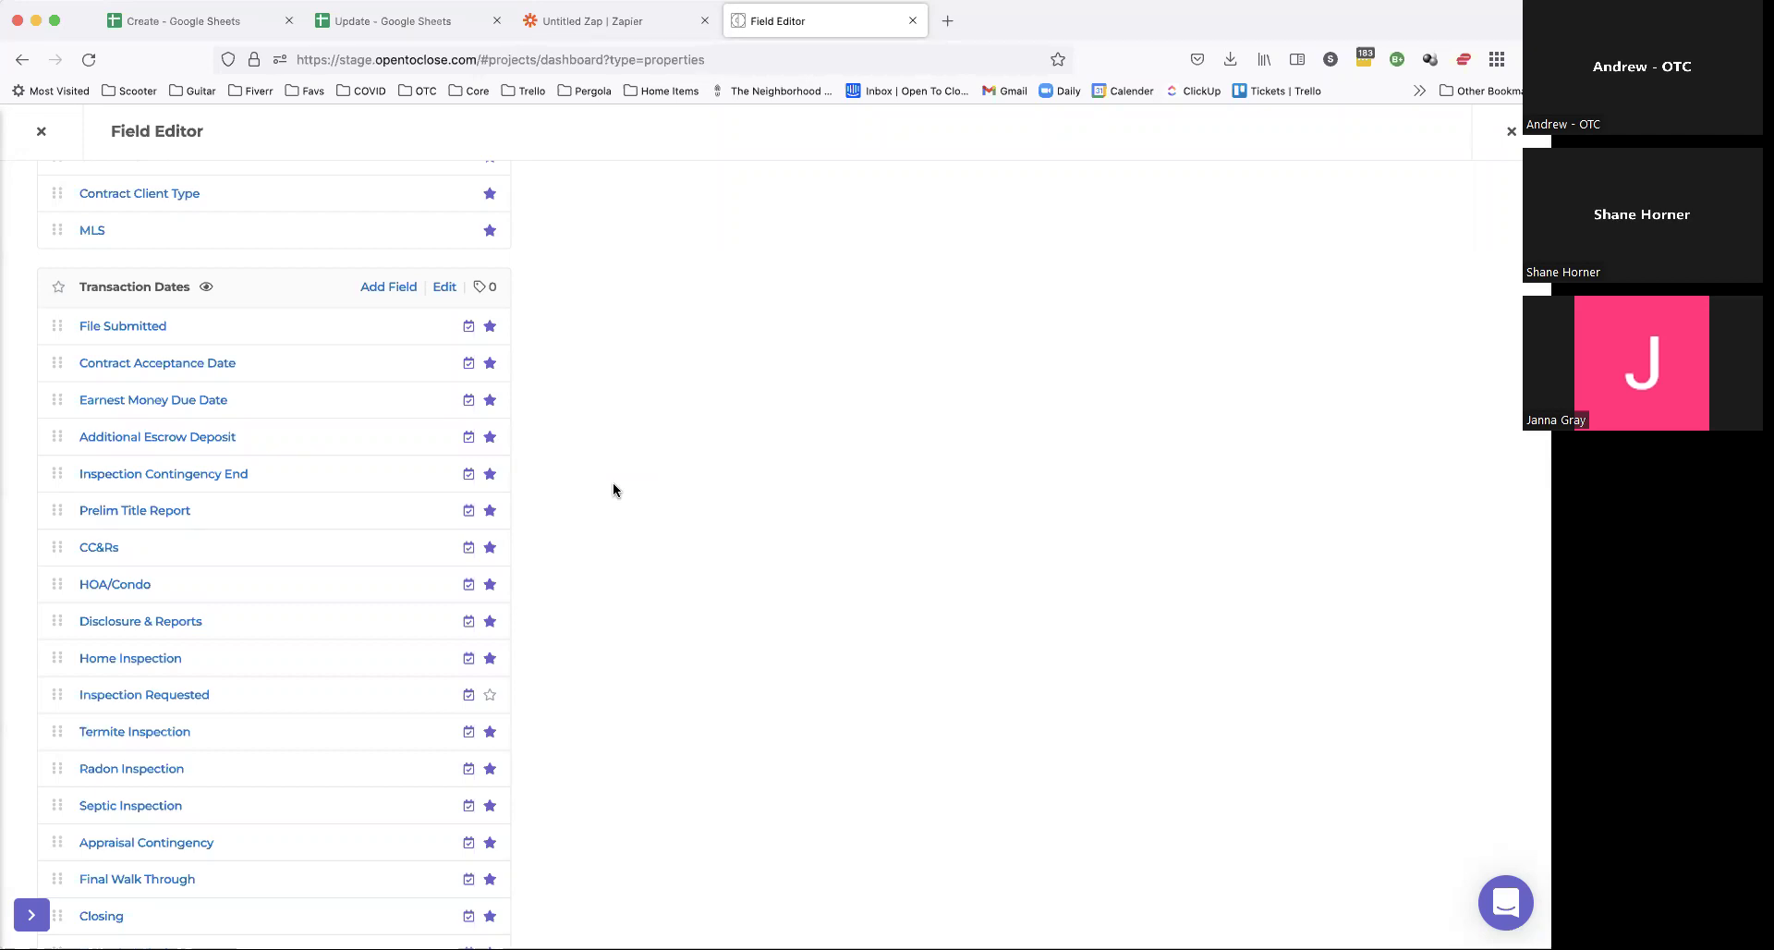
scroll(614, 488, down, 2)
scroll(614, 489, up, 7)
scroll(612, 490, down, 8)
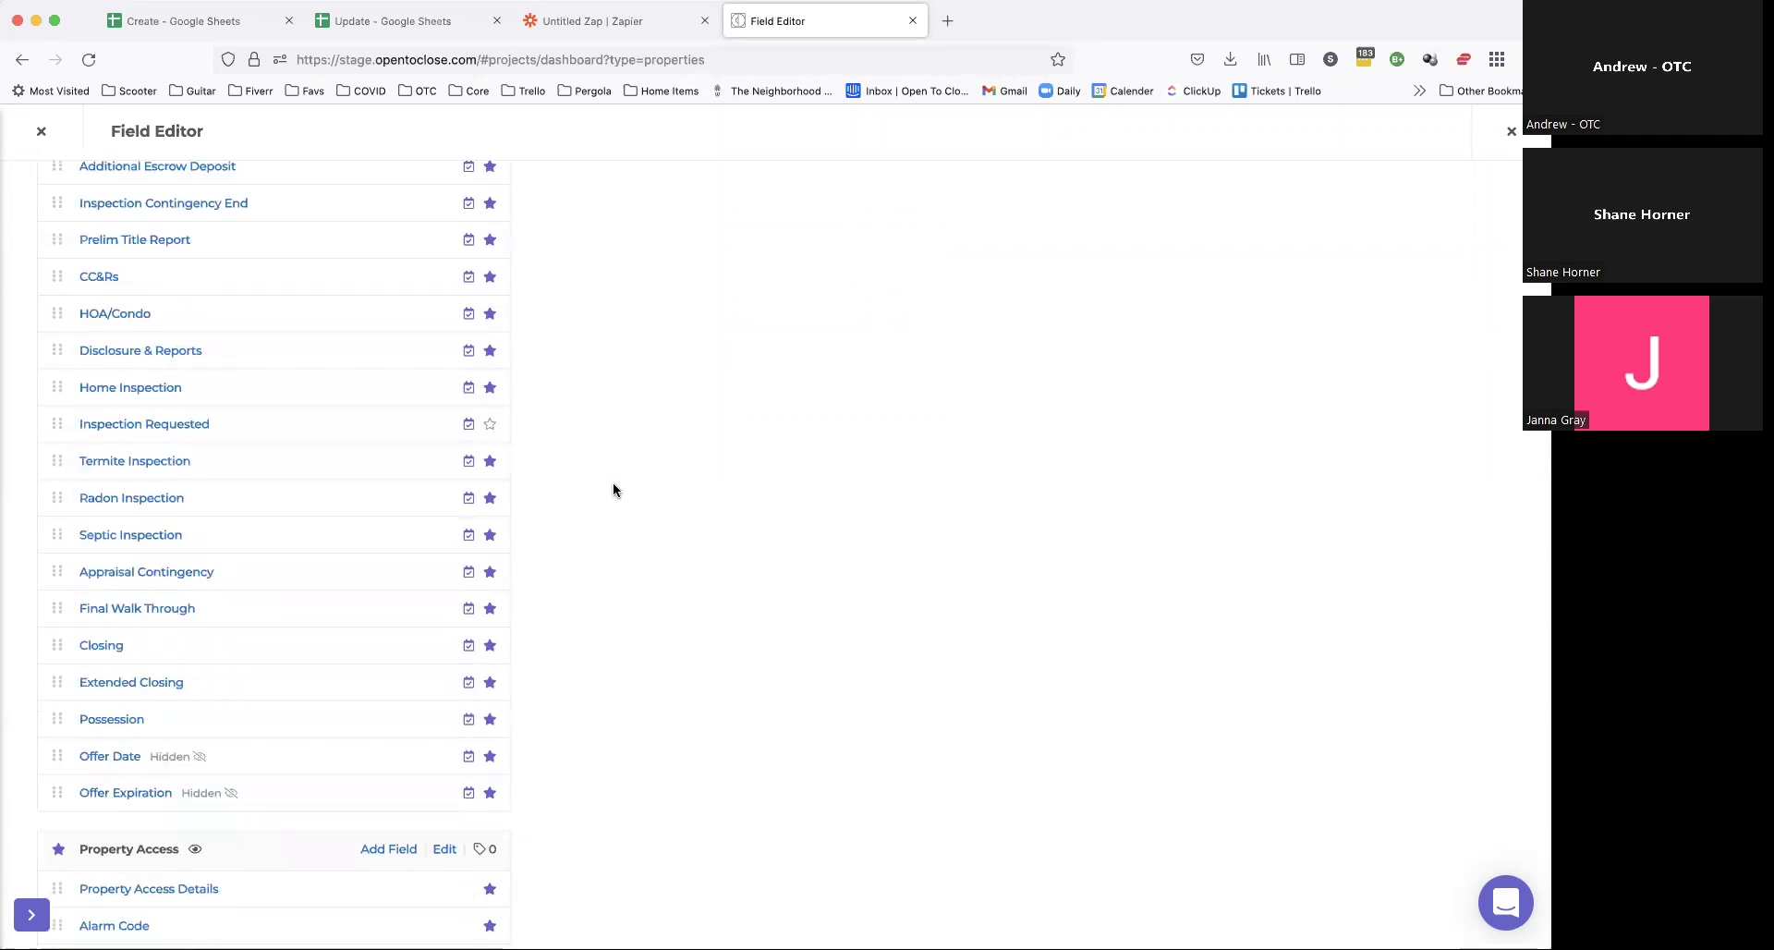
click(614, 20)
click(800, 15)
key(Escape)
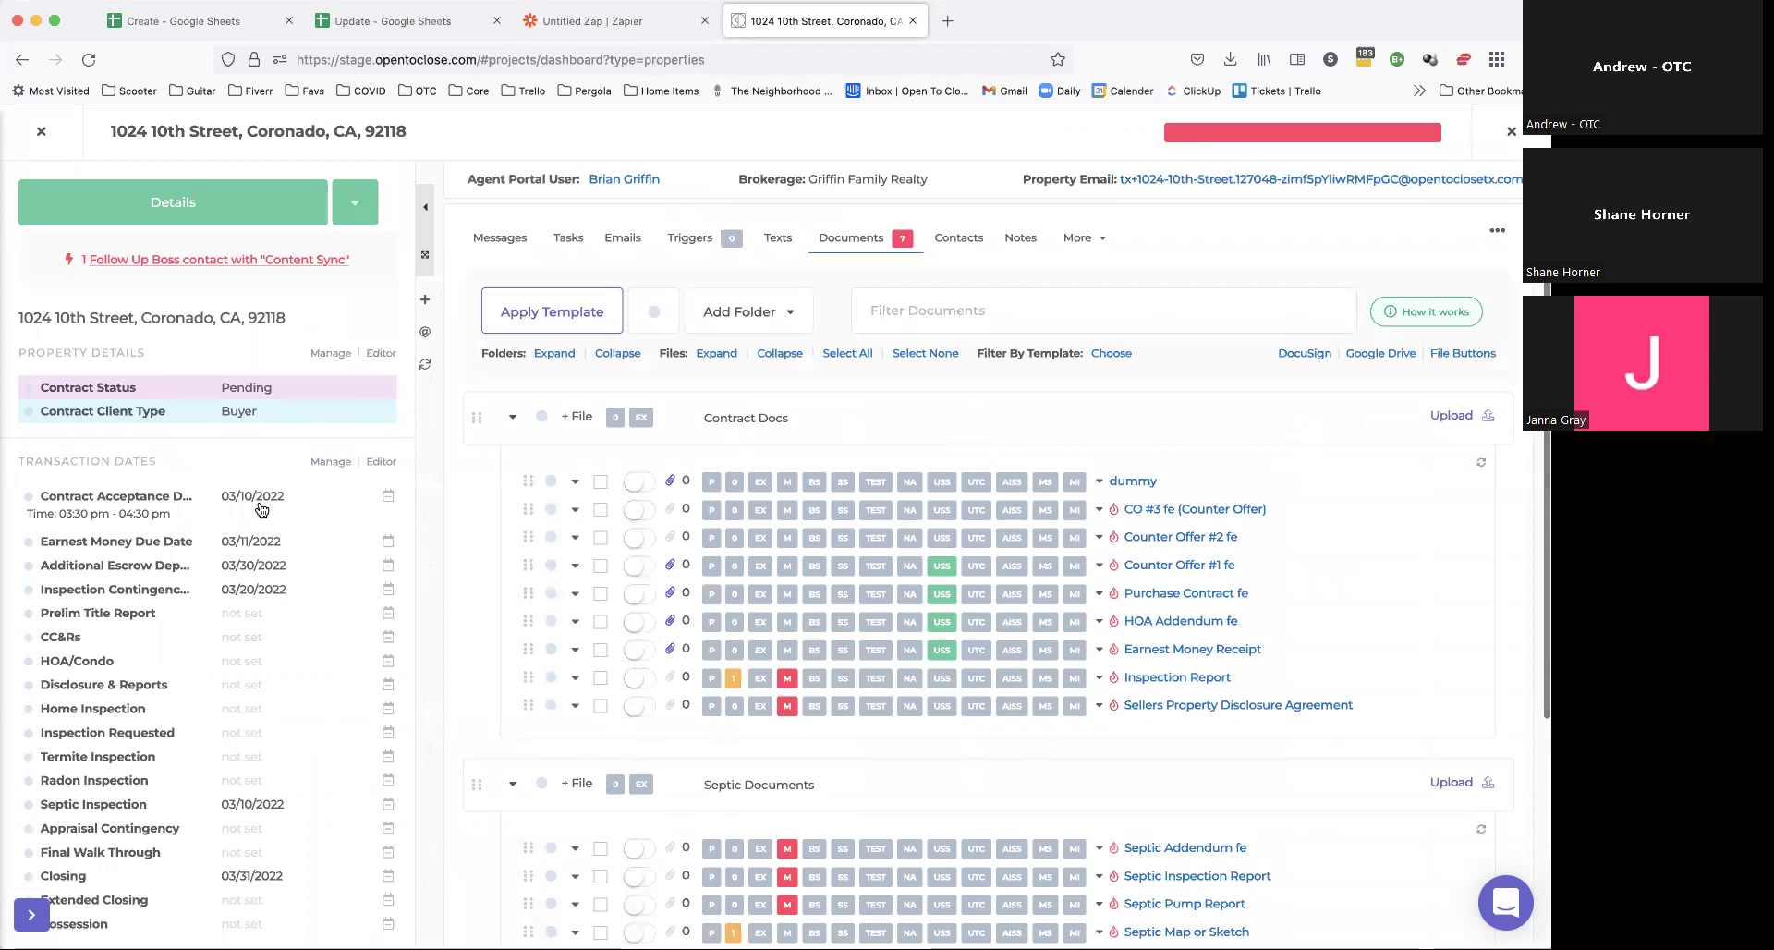
Step: Set the Prelim Title Report date to 05/27/2022 and save it
click(726, 356)
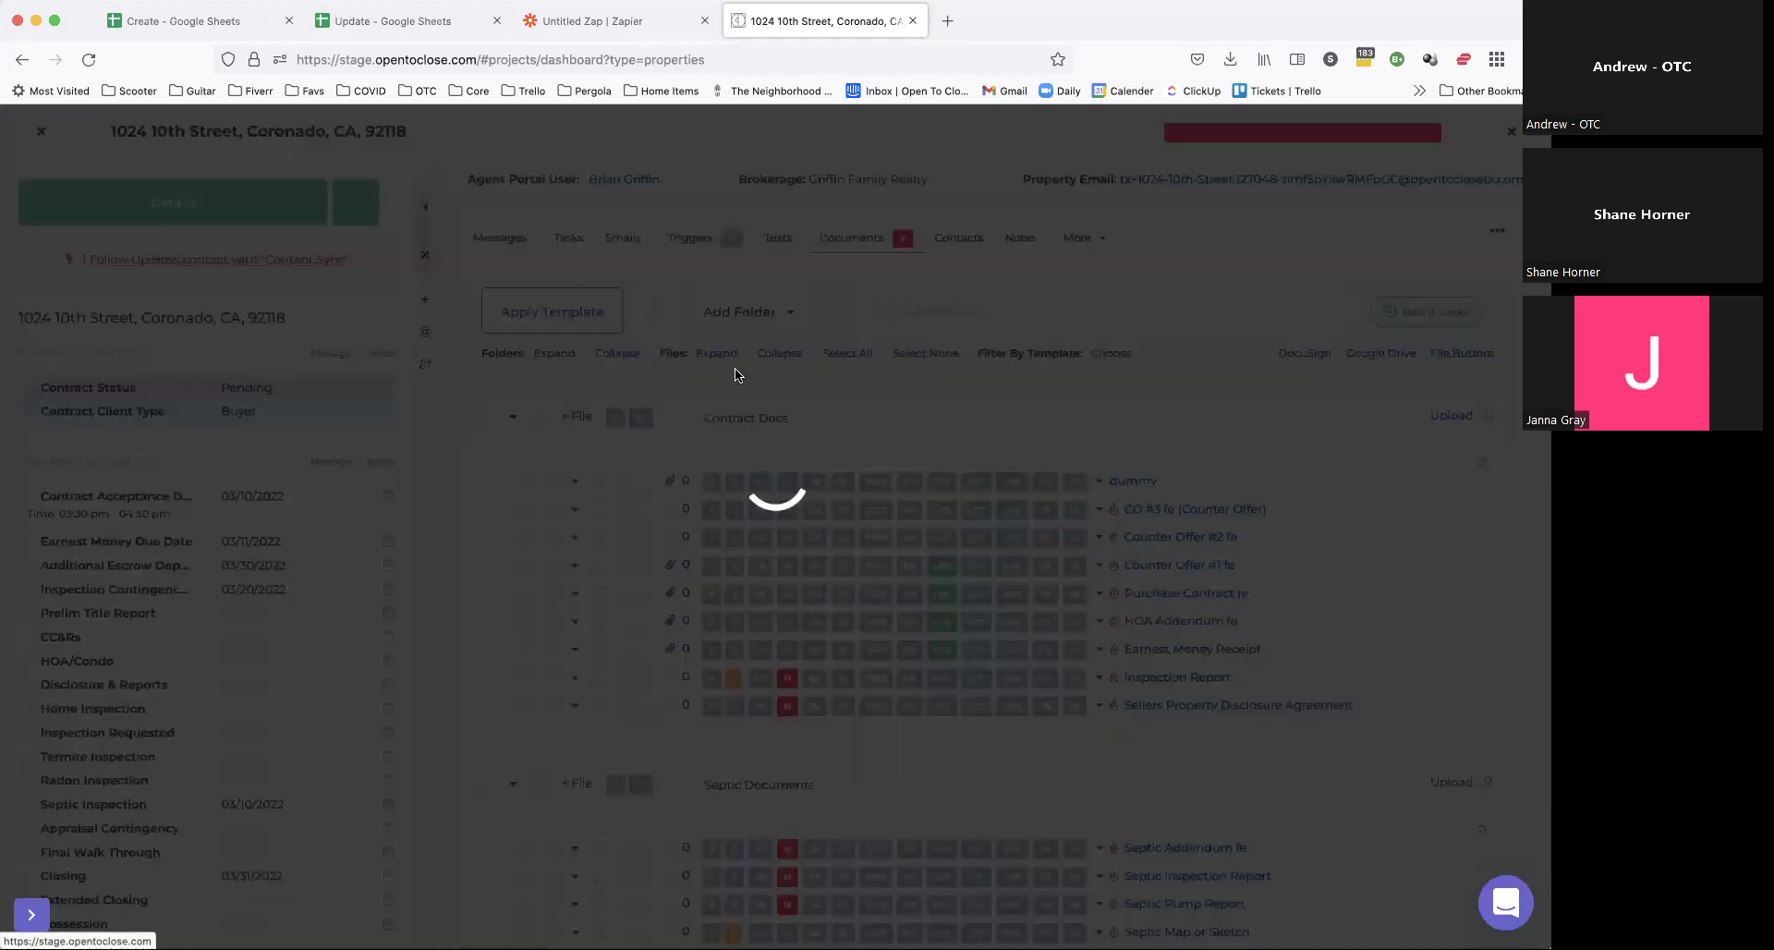
click(579, 206)
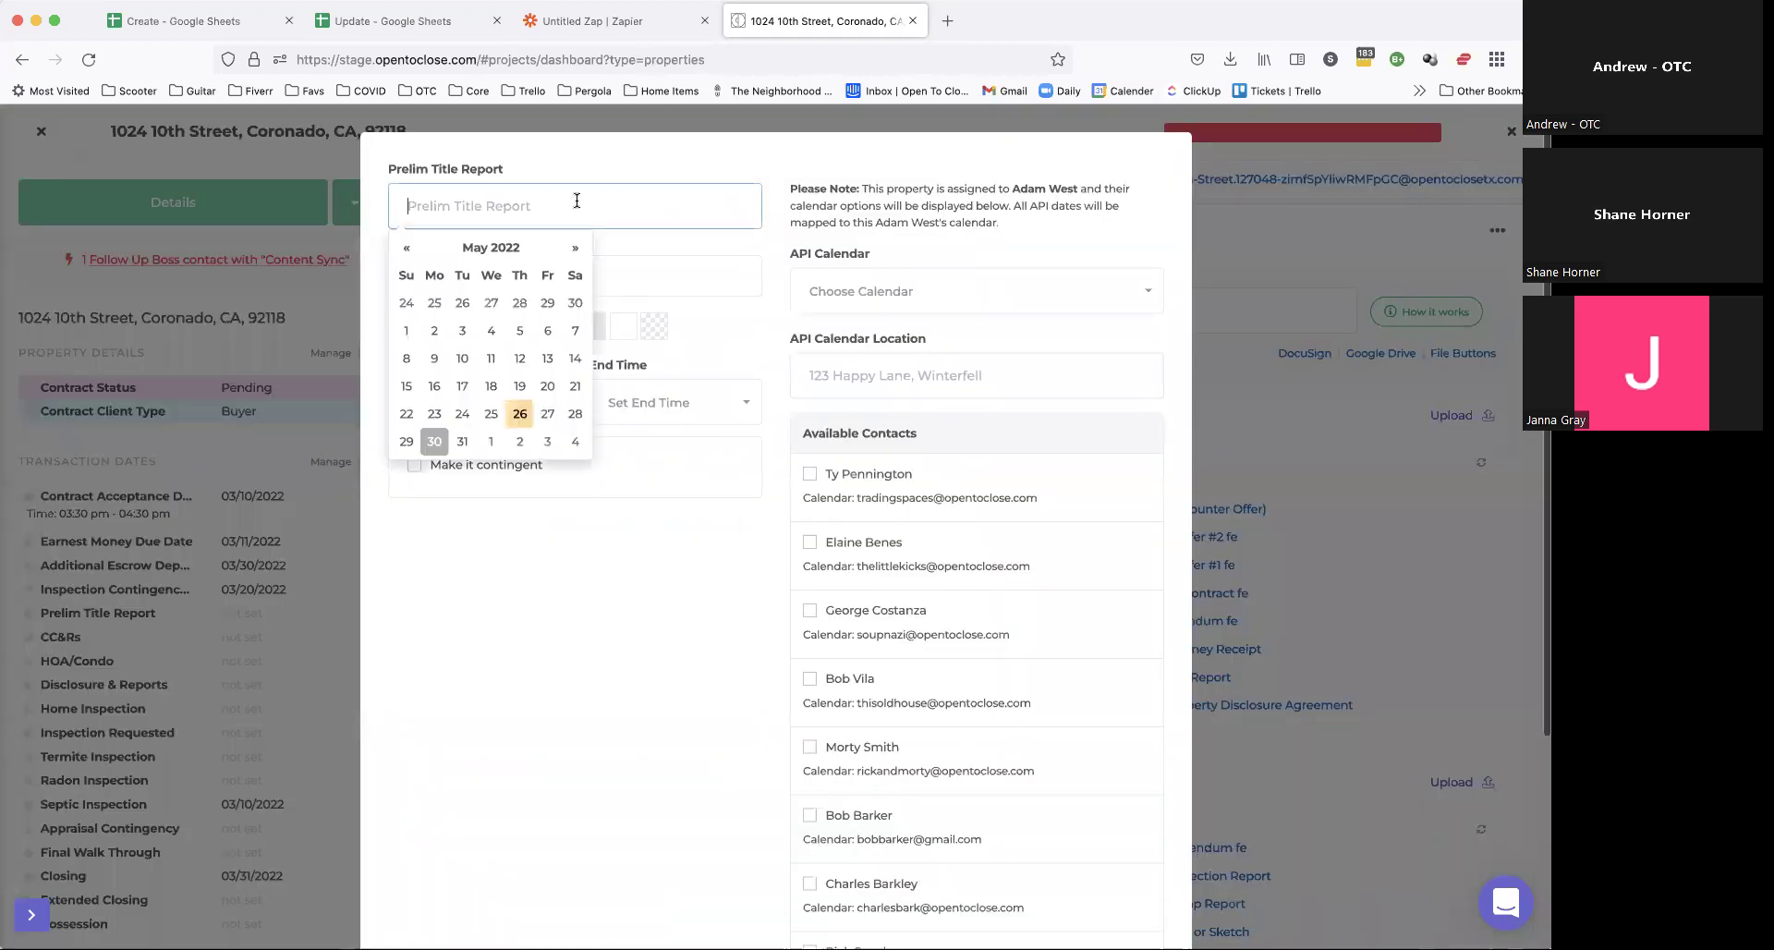
click(565, 421)
scroll(1035, 850, down, 5)
click(980, 843)
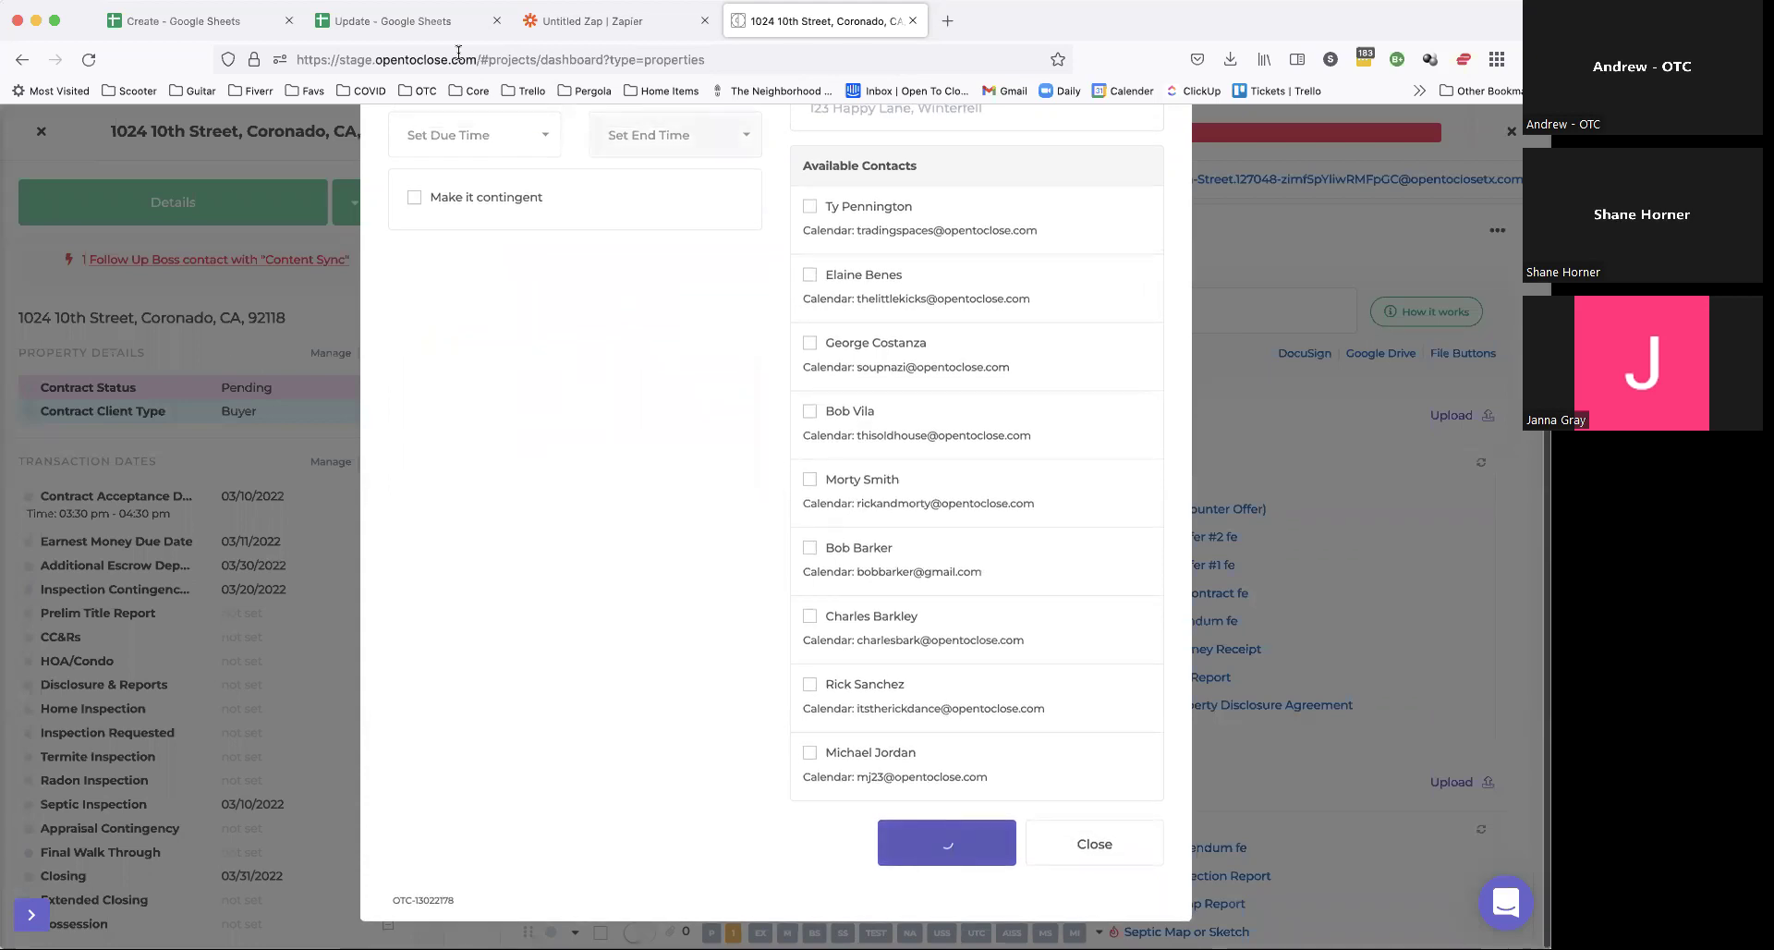
Step: Verify row 8 of the Update sheet logs 2022-05-27, then return to the property tab
click(458, 20)
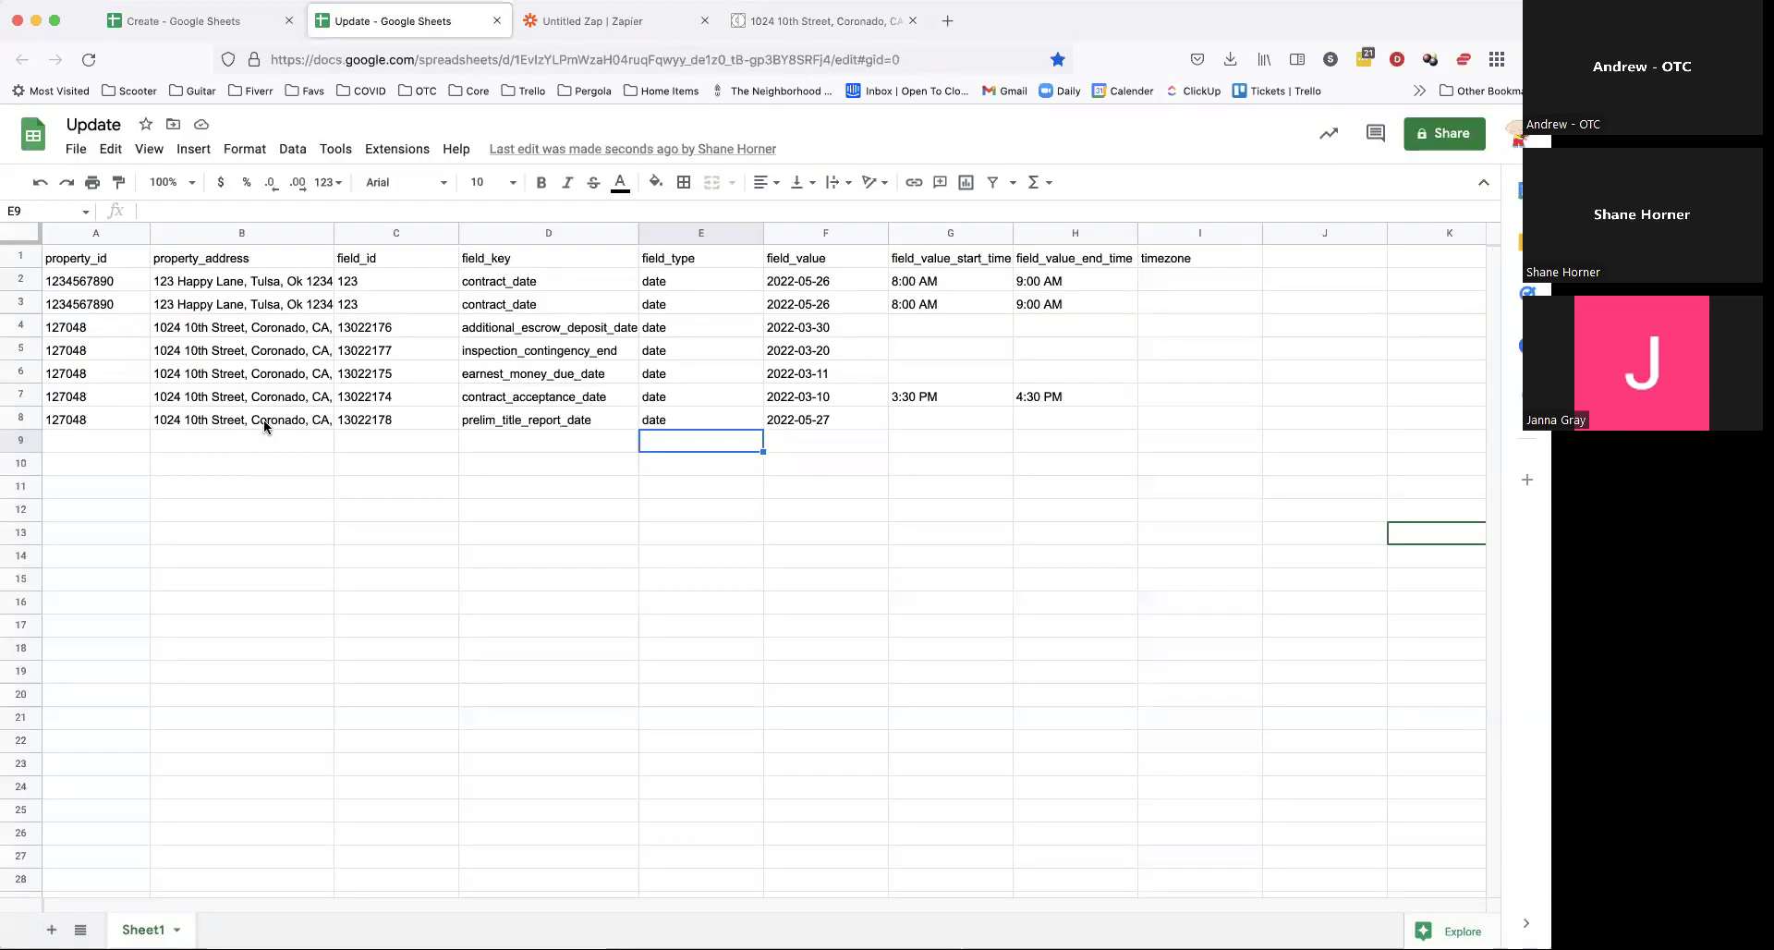
click(264, 420)
click(817, 421)
click(898, 647)
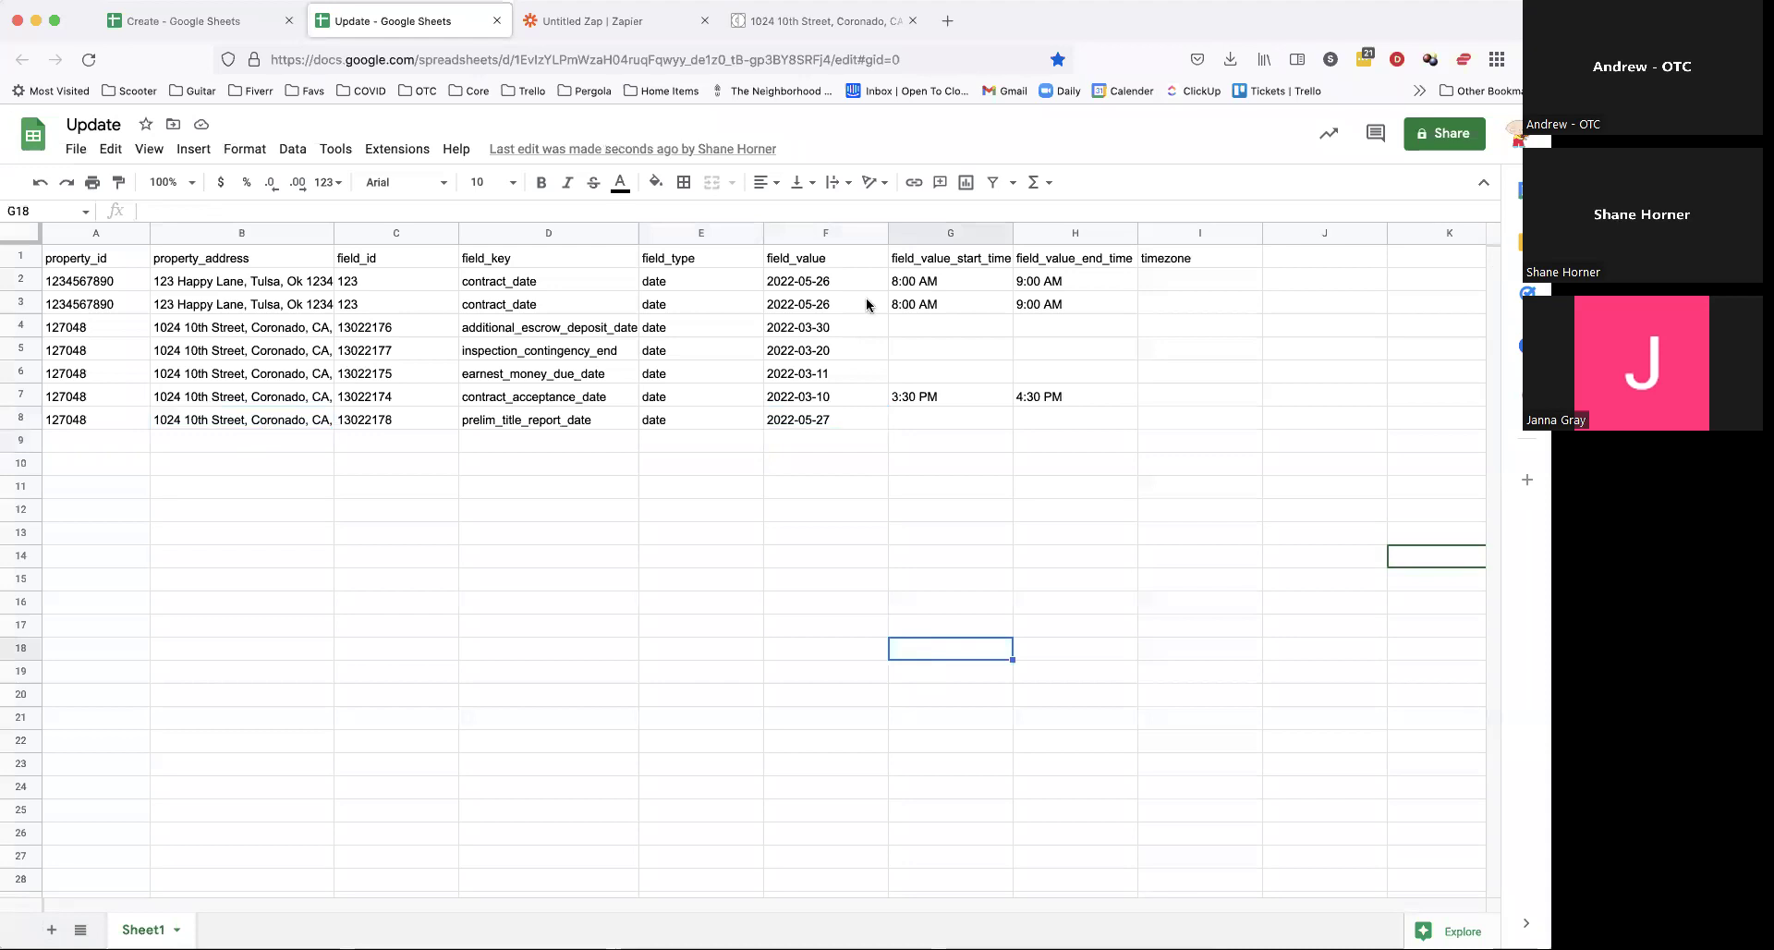
click(823, 24)
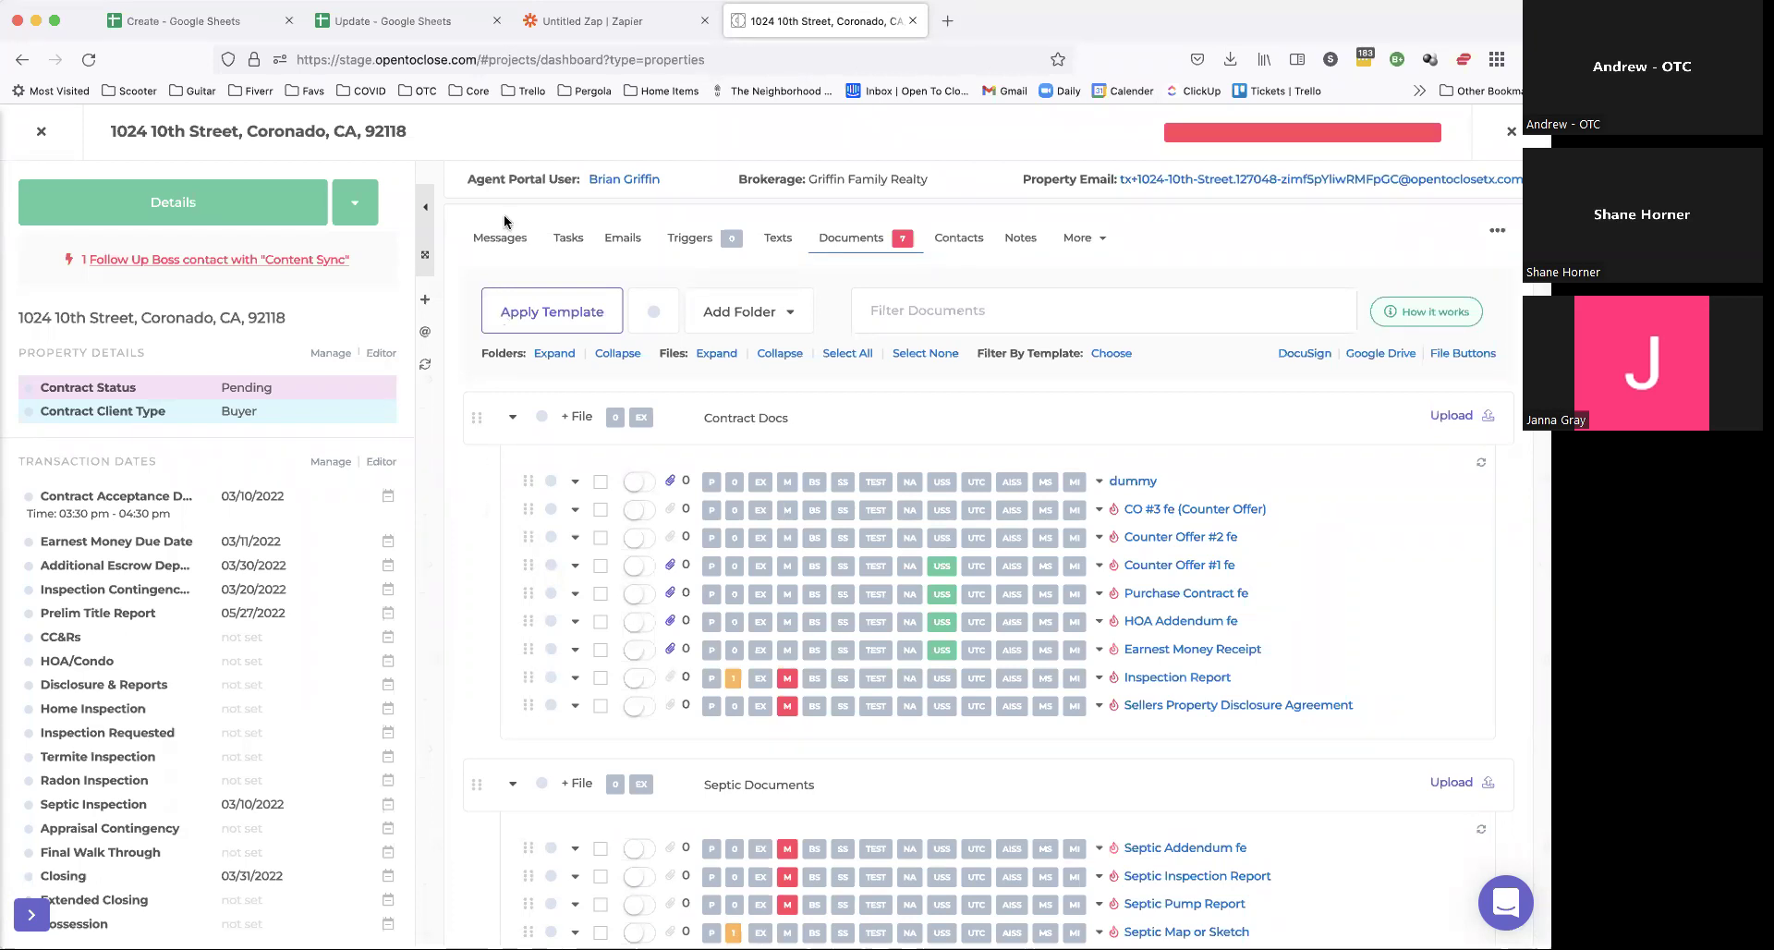
click(577, 241)
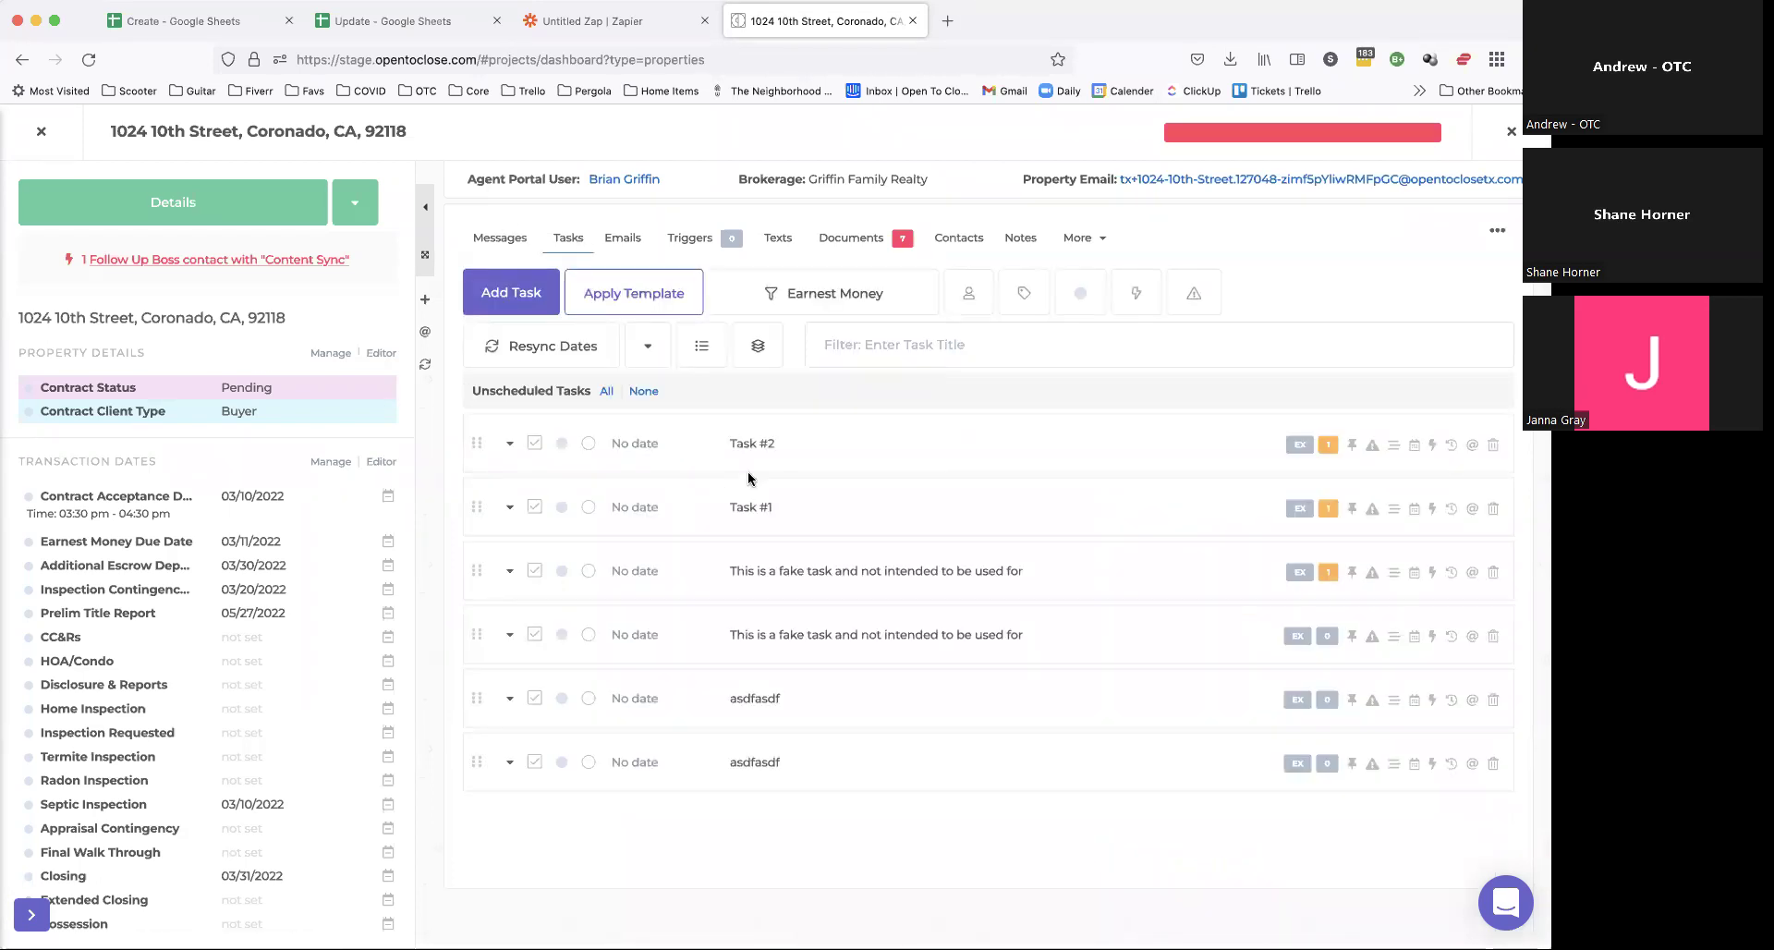
click(868, 238)
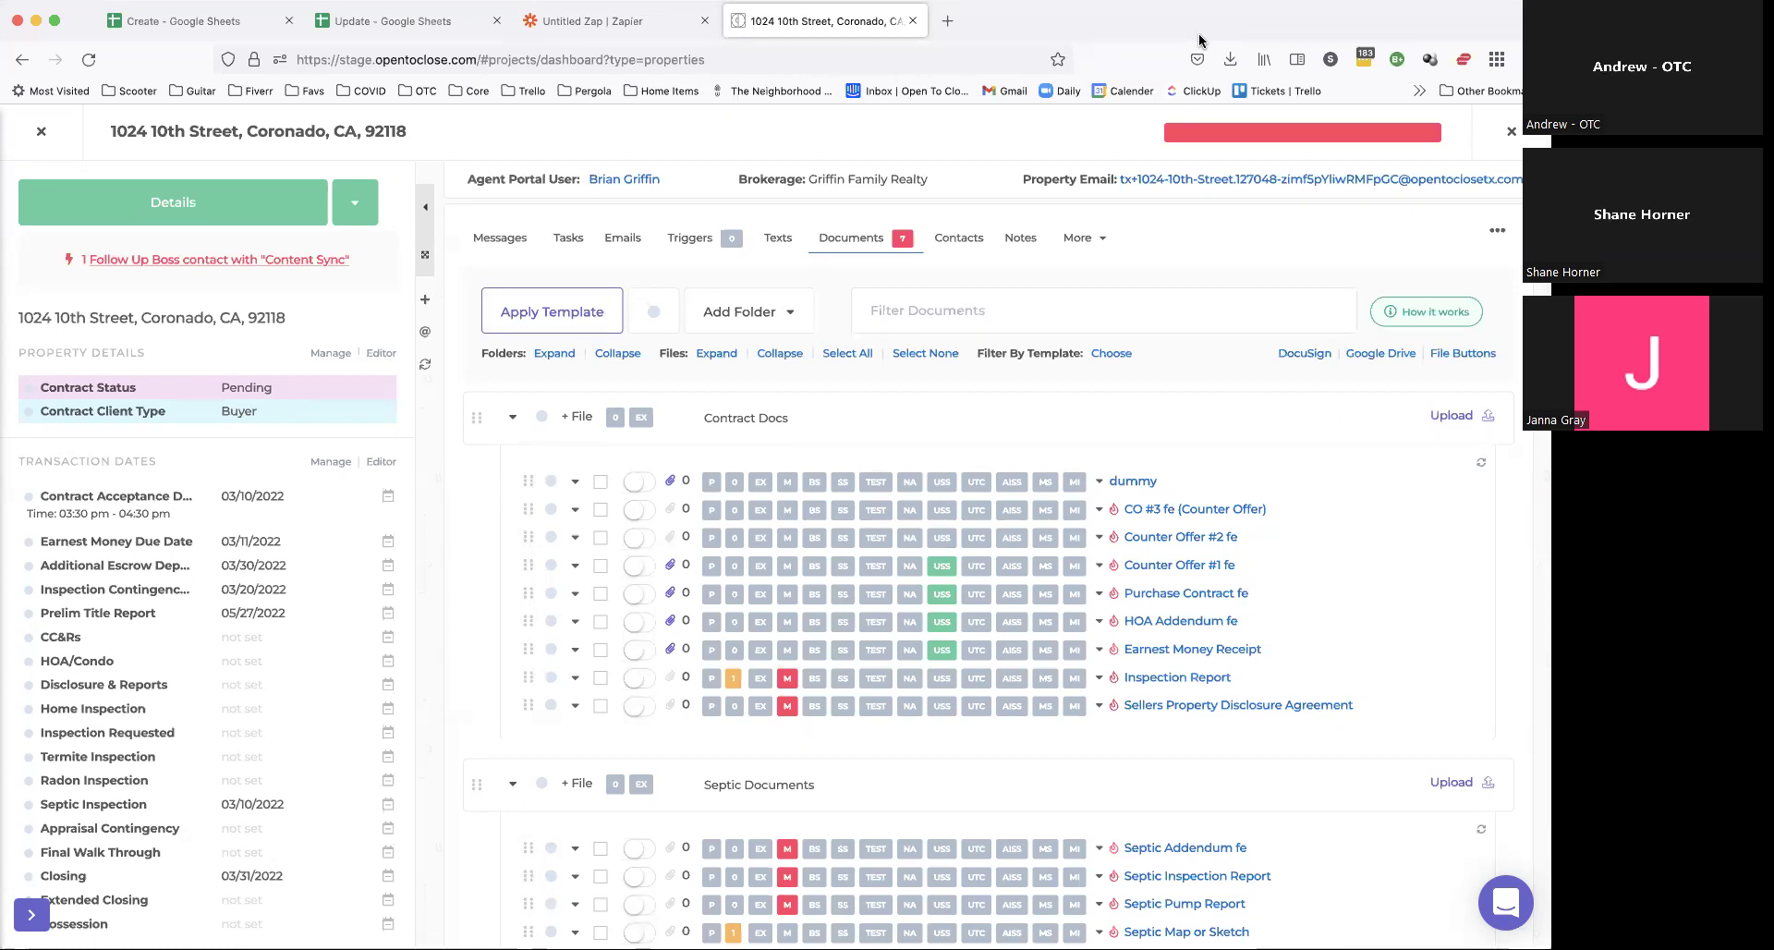
Step: Open the Open To Close API docs in a new tab and read the API token authentication instructions
click(947, 21)
text(docs.opentoclose.com)
key(Return)
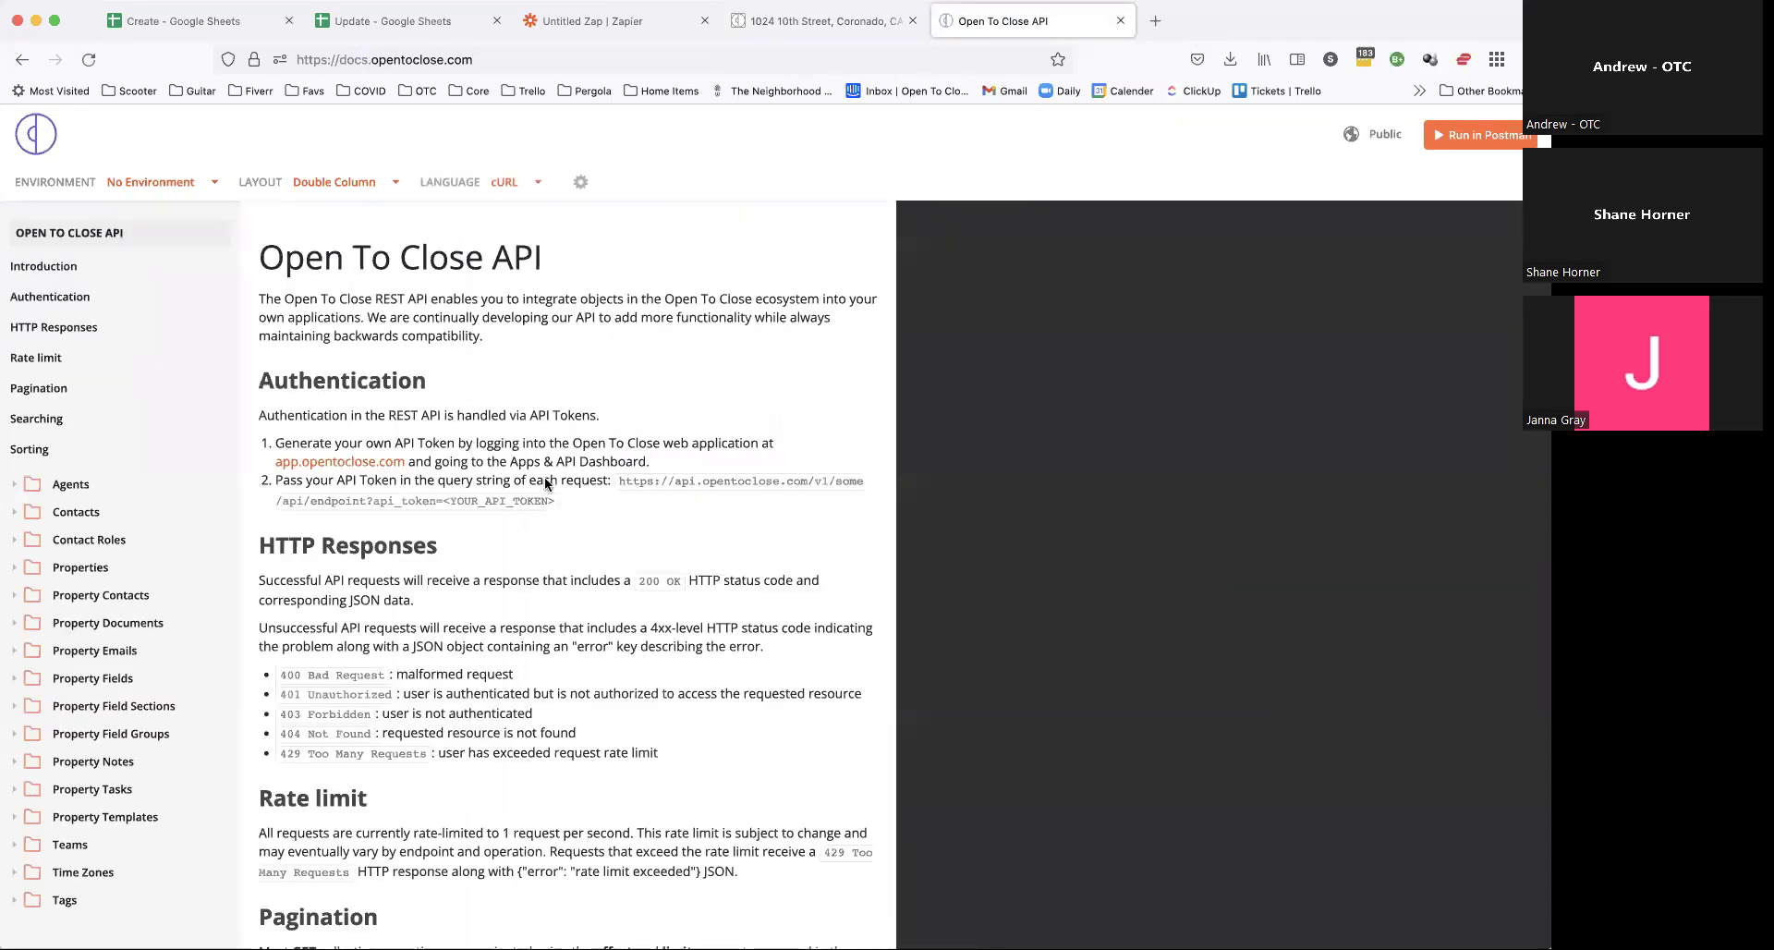
drag(493, 445, 561, 547)
click(562, 541)
Step: Review the POST Property endpoint and its full example request, then close the docs tab
click(17, 573)
click(58, 679)
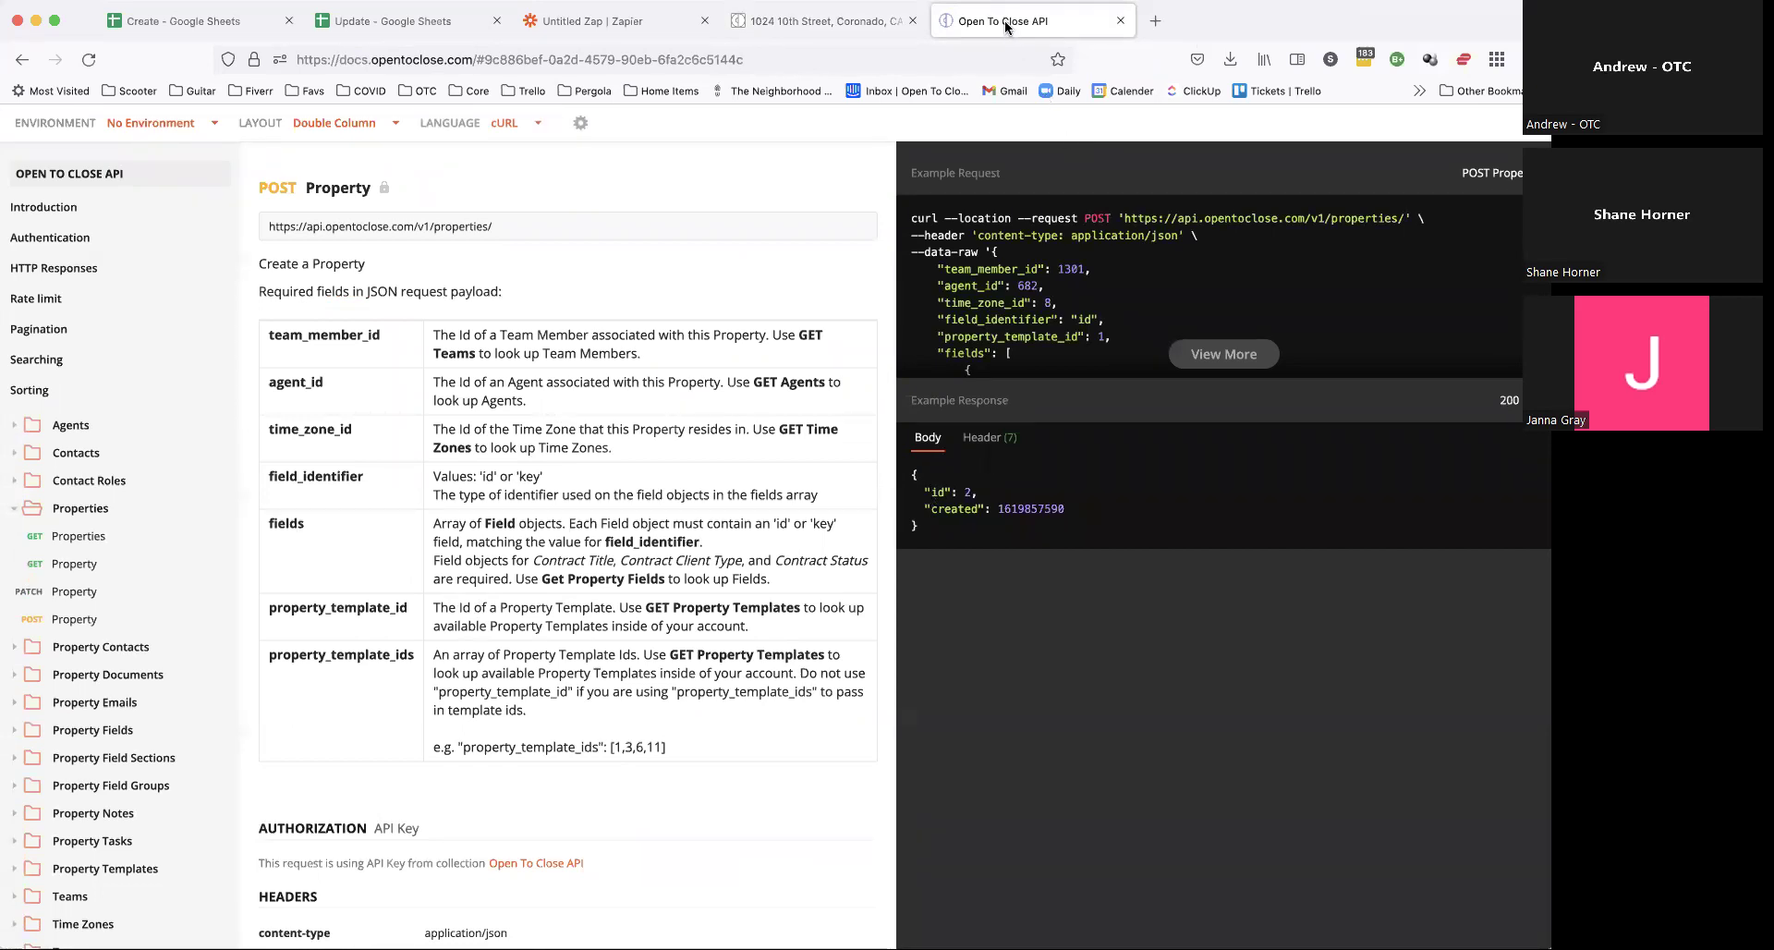
click(1226, 354)
click(1512, 154)
scroll(1368, 360, up, 5)
scroll(1369, 362, up, 20)
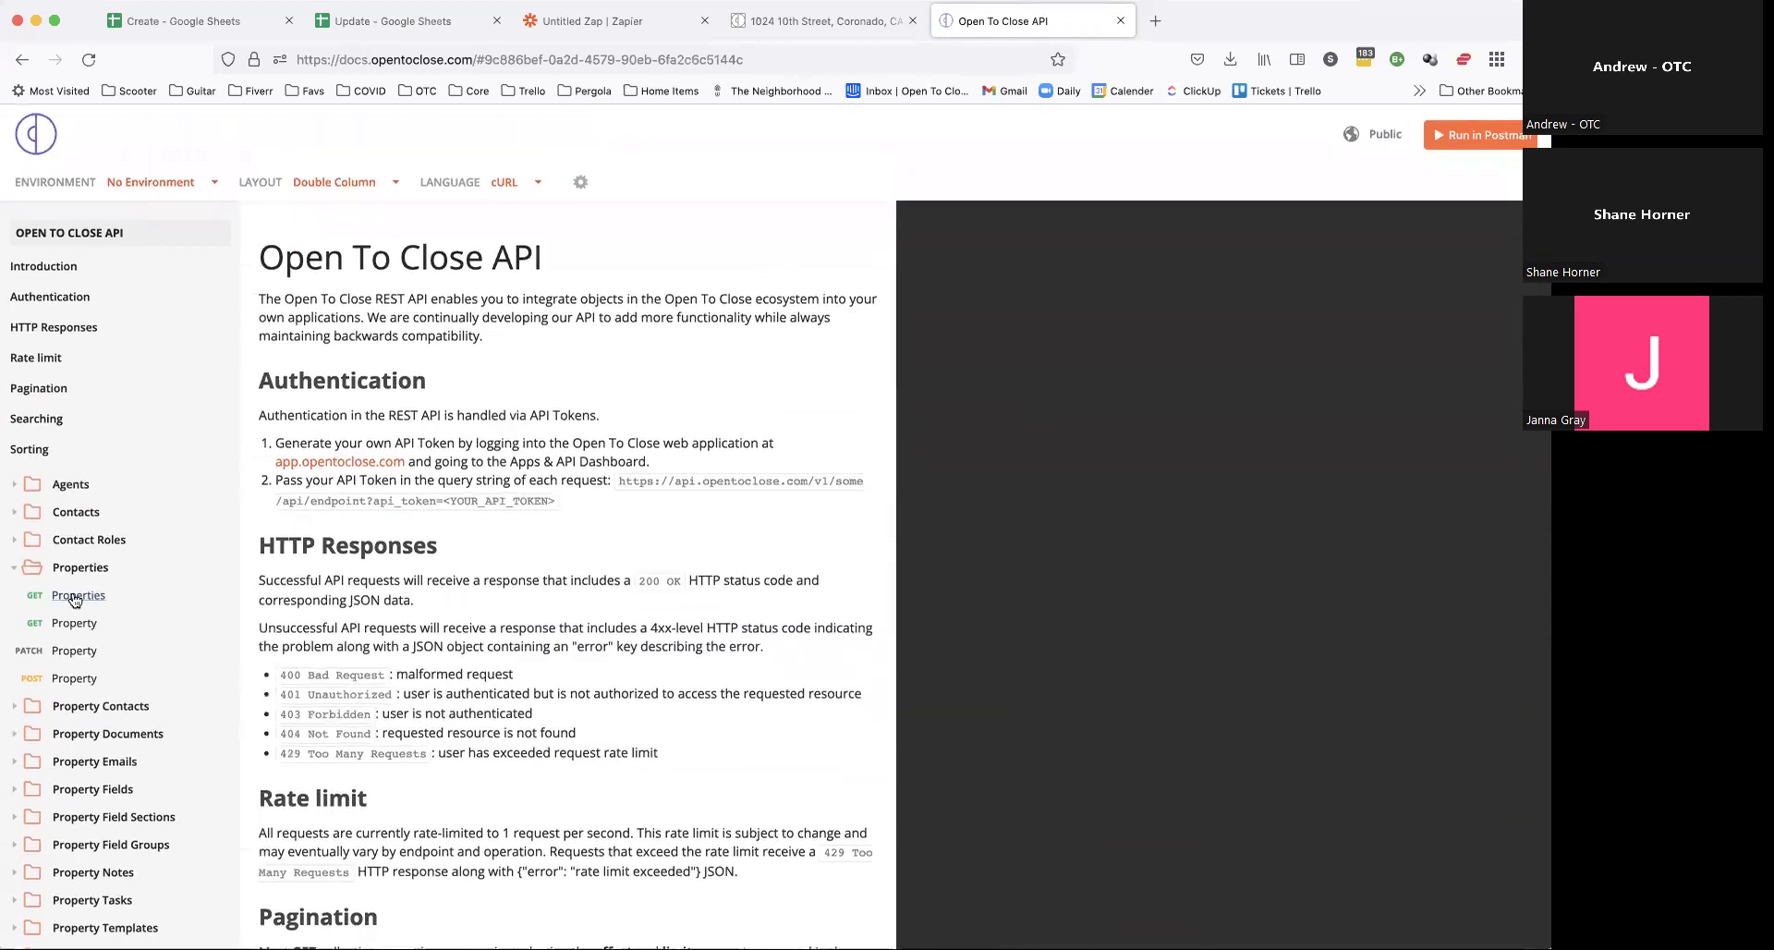
click(78, 687)
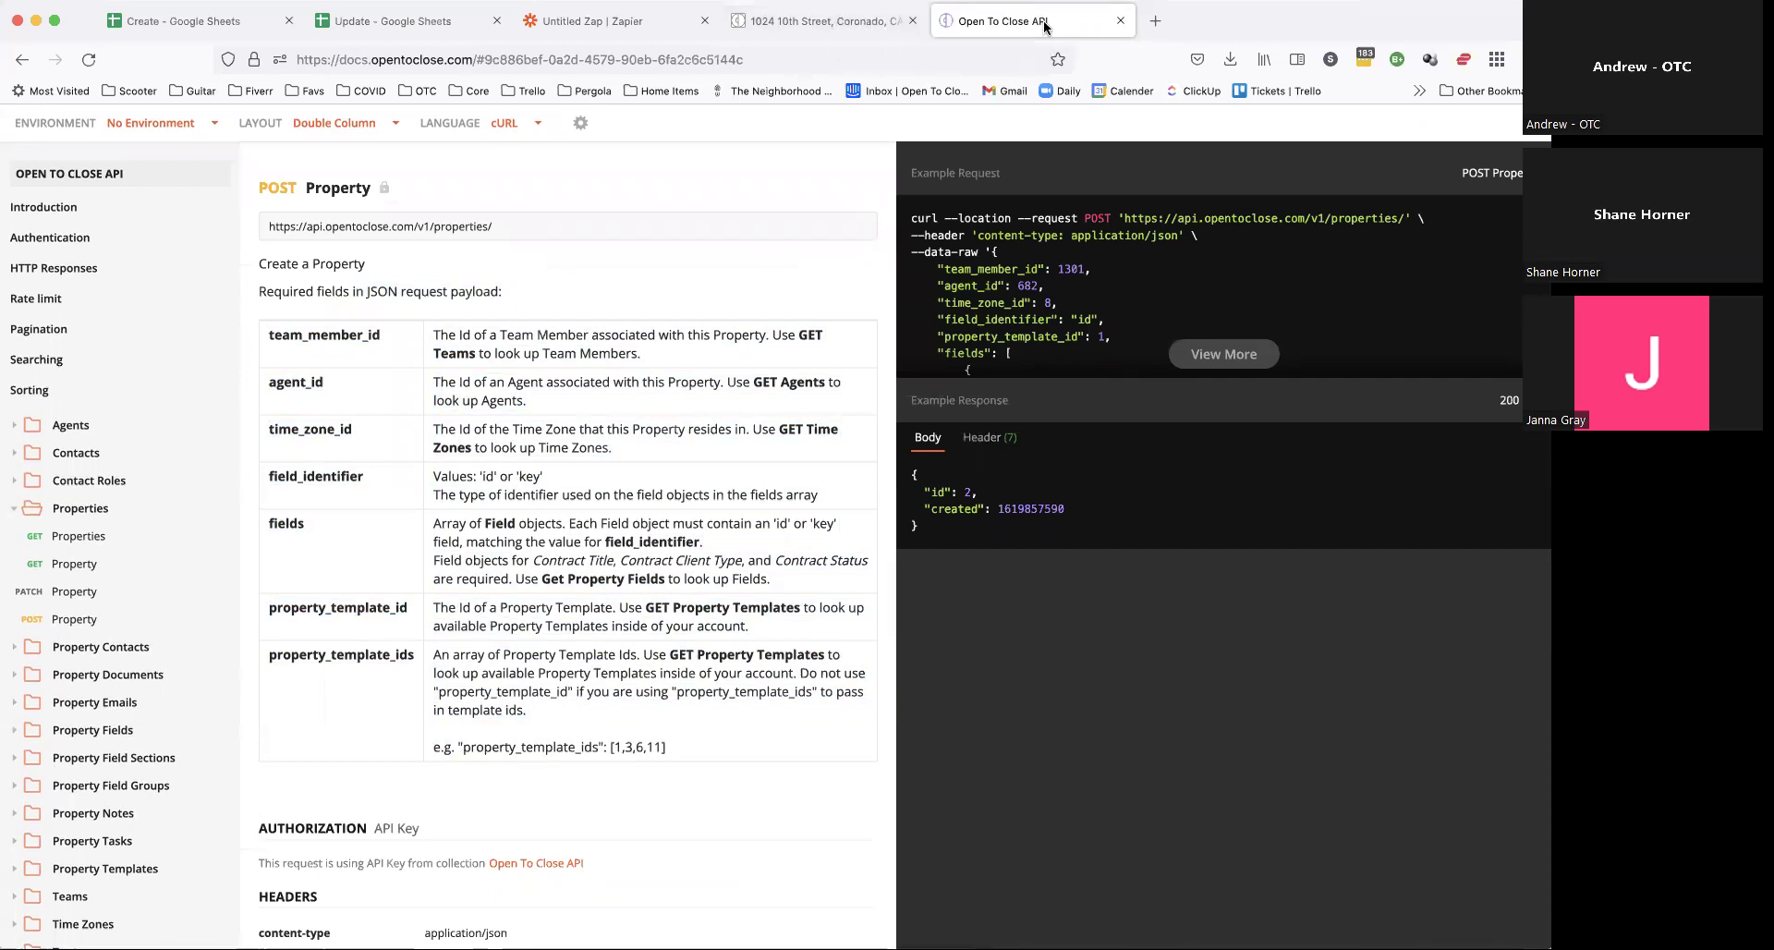
click(1119, 22)
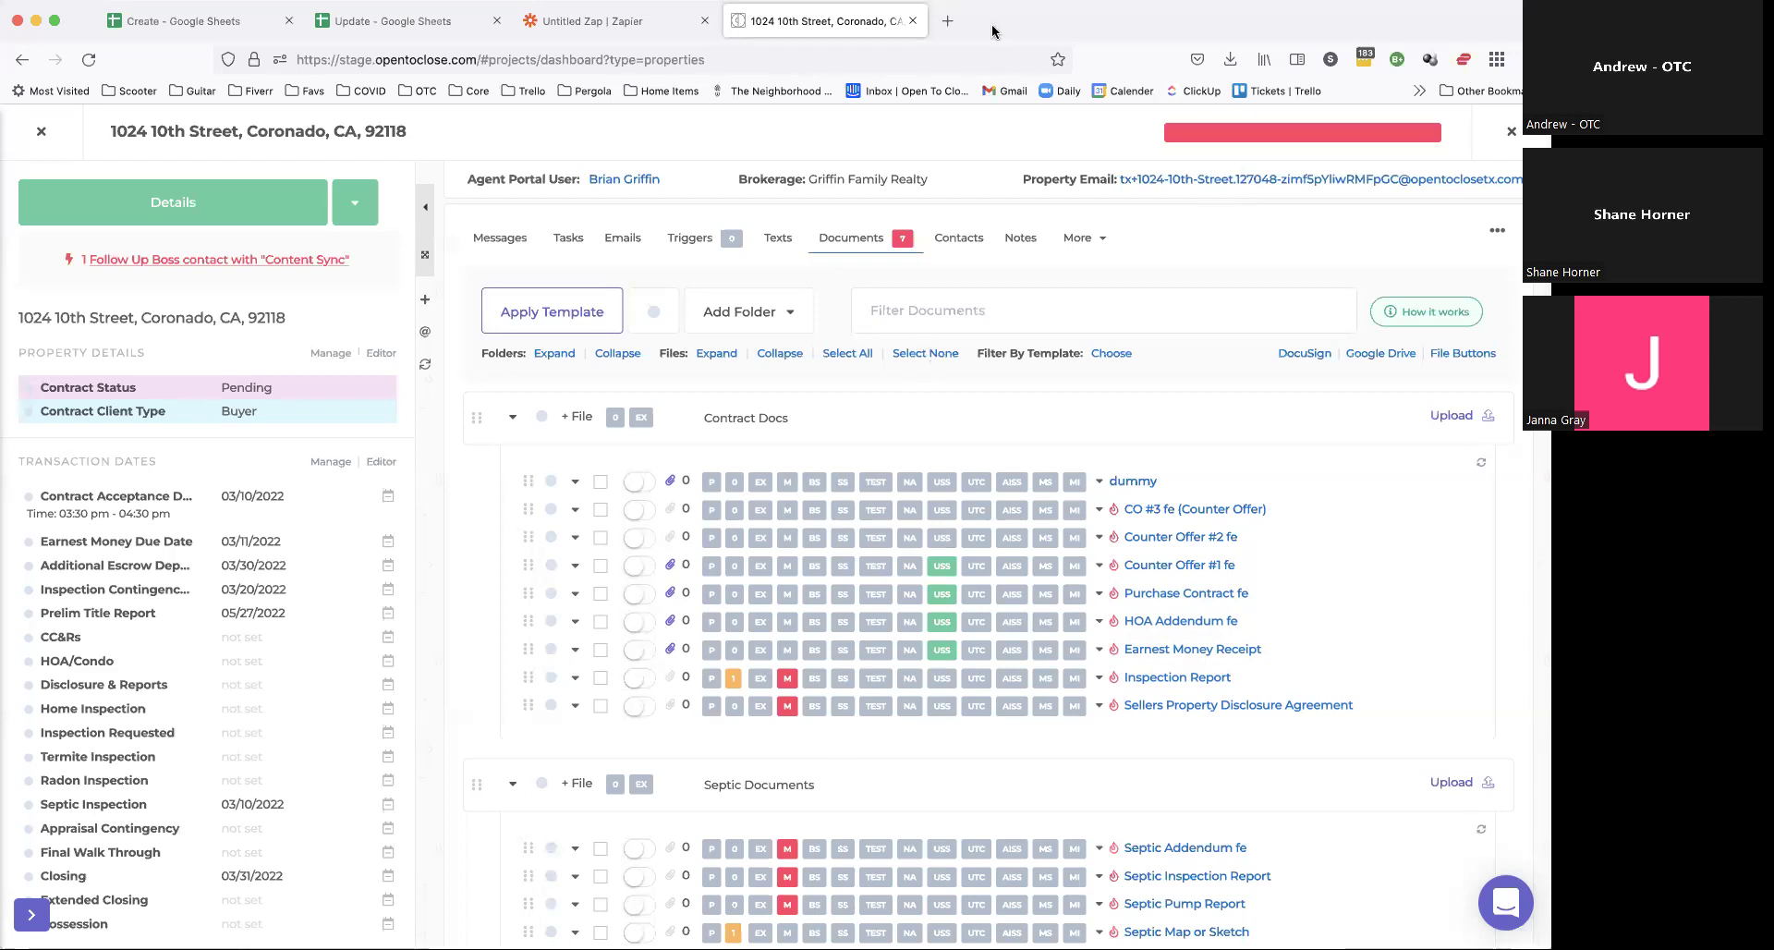
Step: Preview the dummy document's main file, then close the preview and the property
scroll(1046, 582, down, 2)
scroll(1046, 582, up, 2)
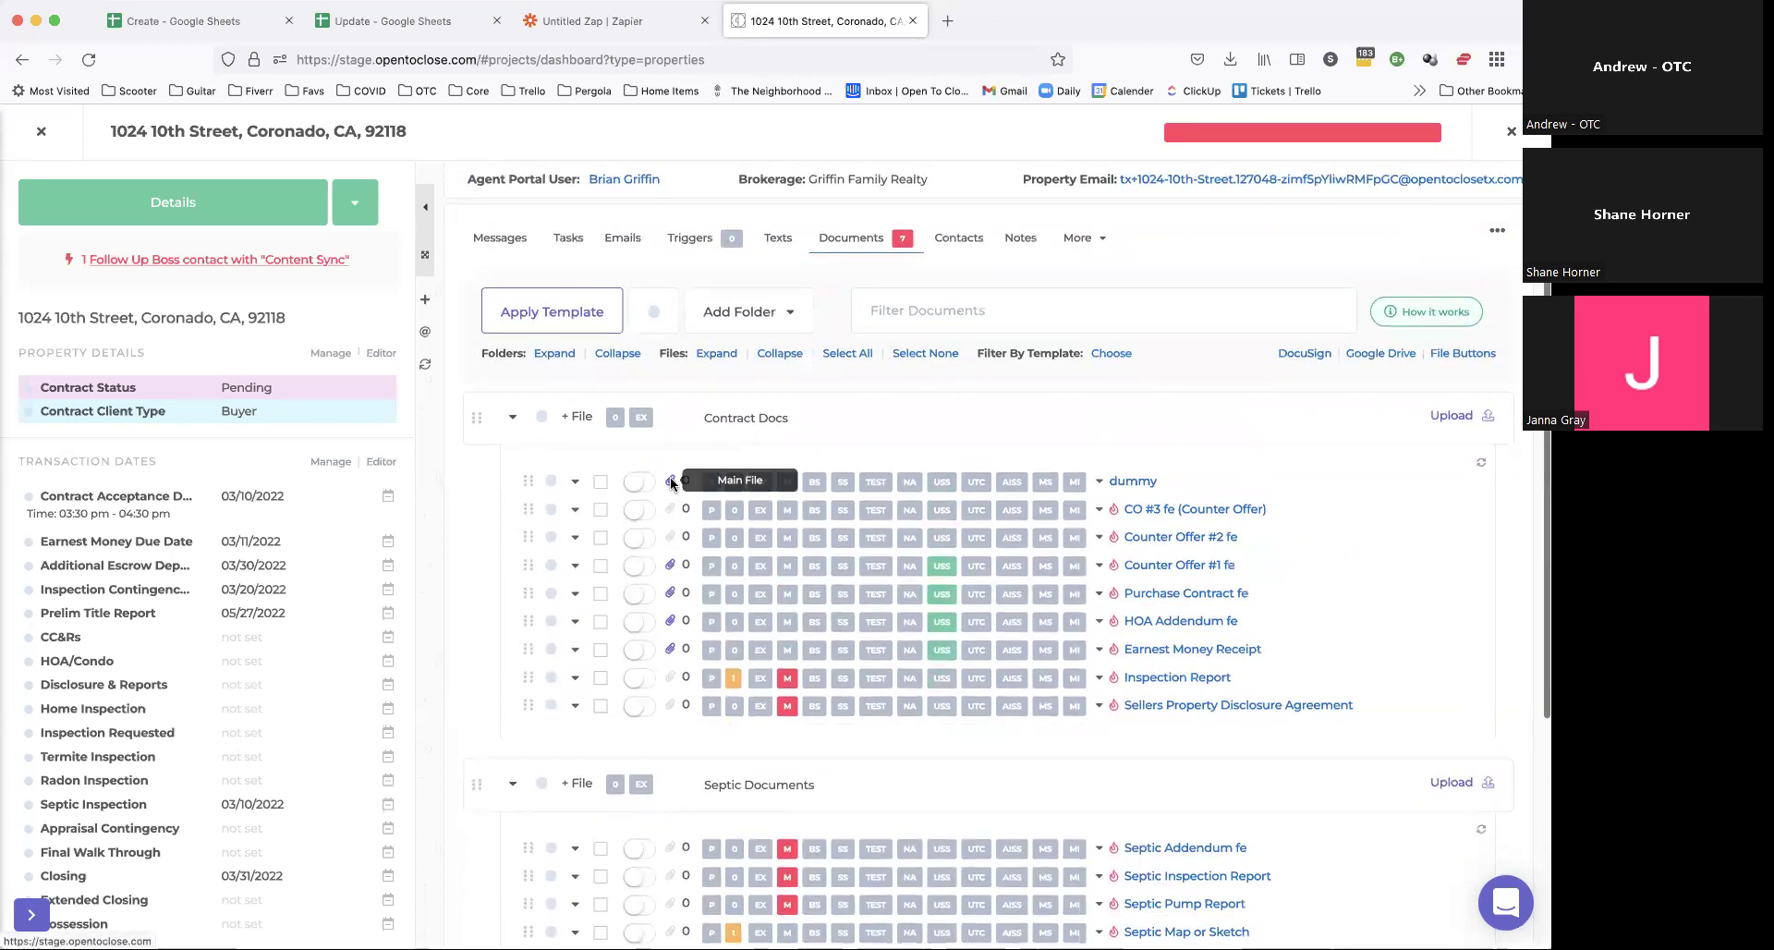
click(671, 481)
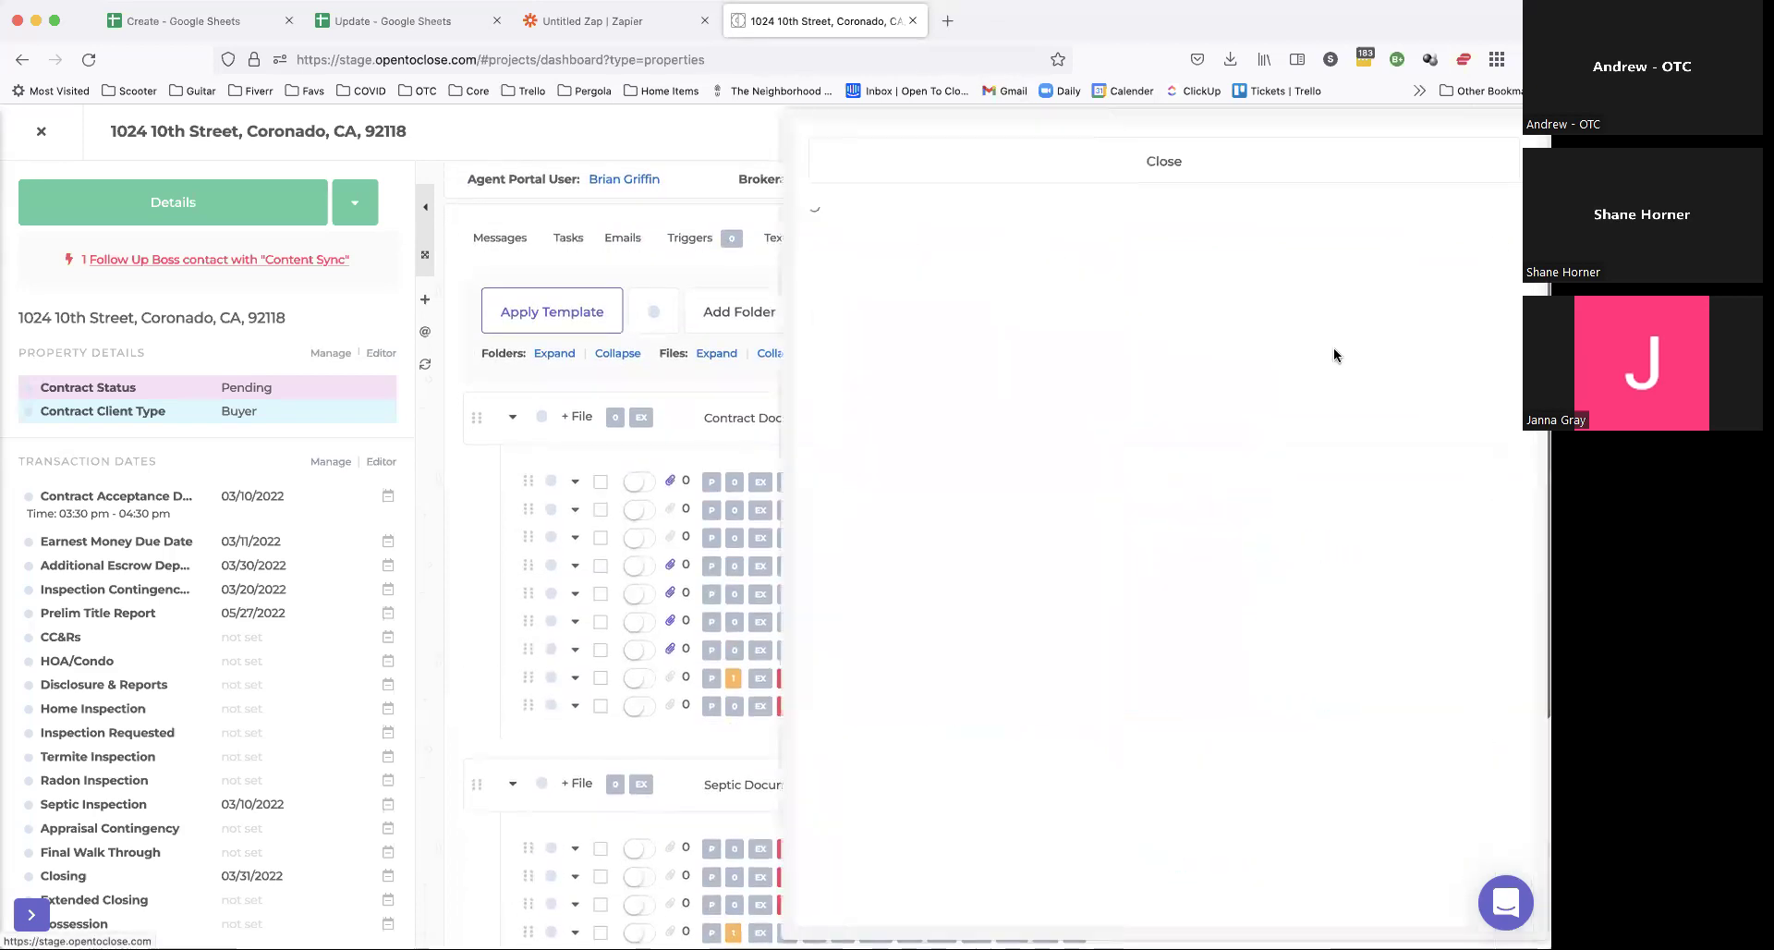
click(1322, 161)
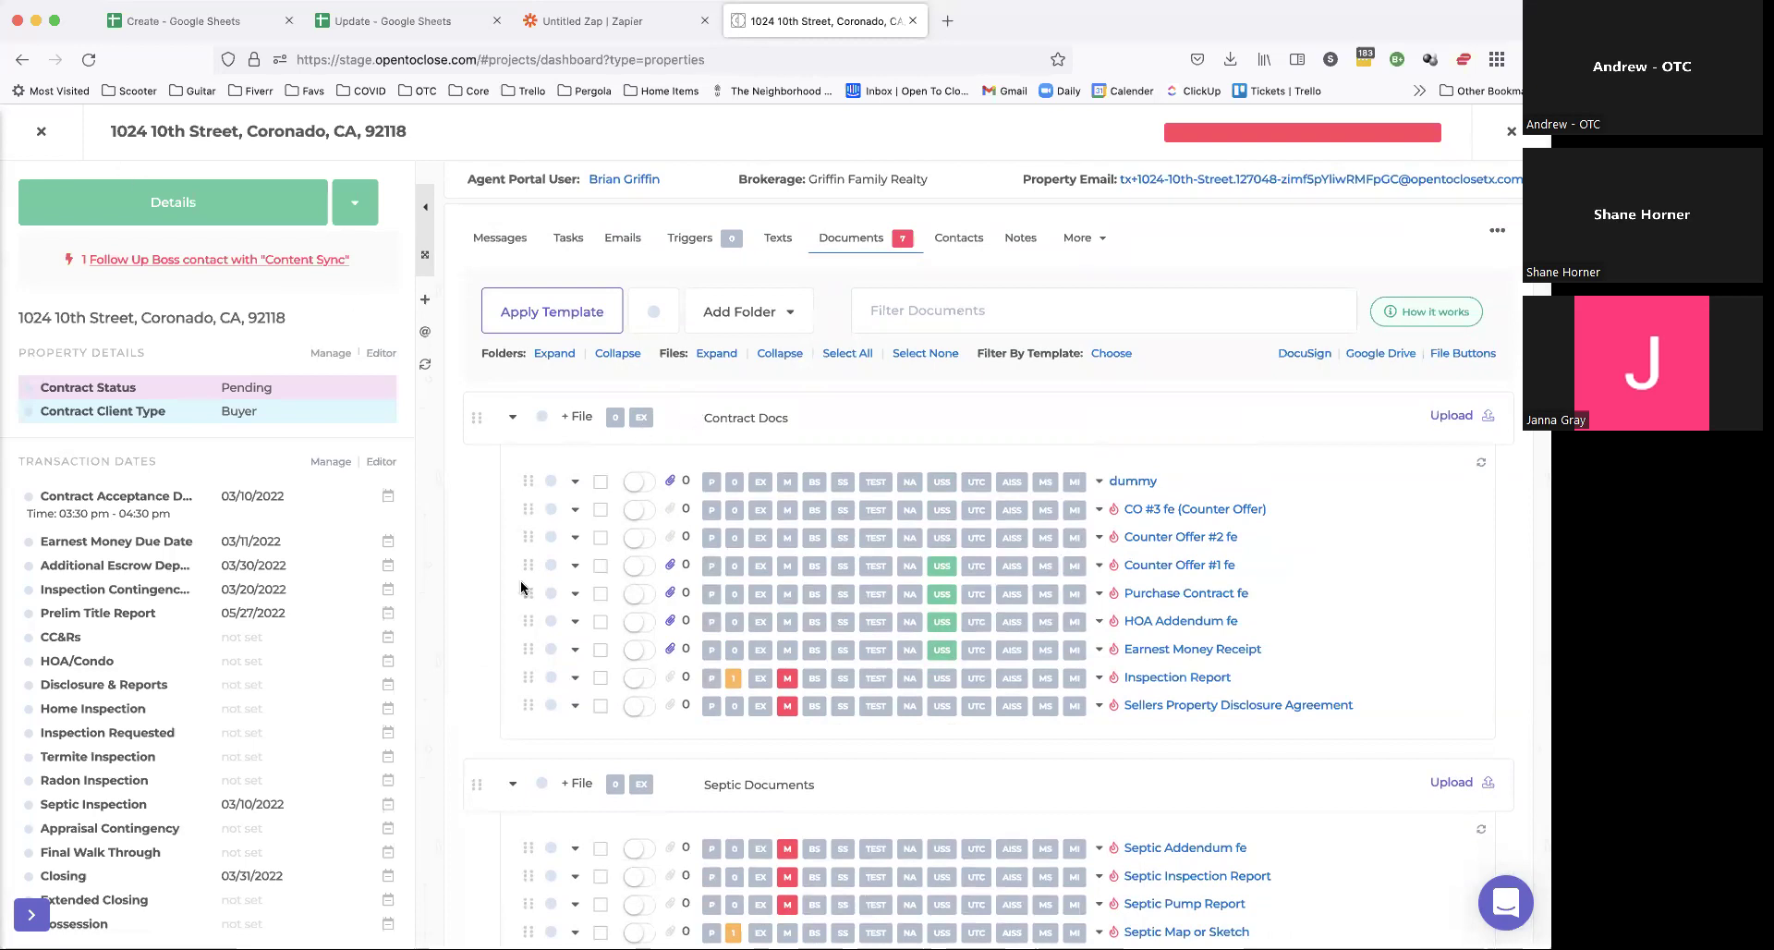
key(Escape)
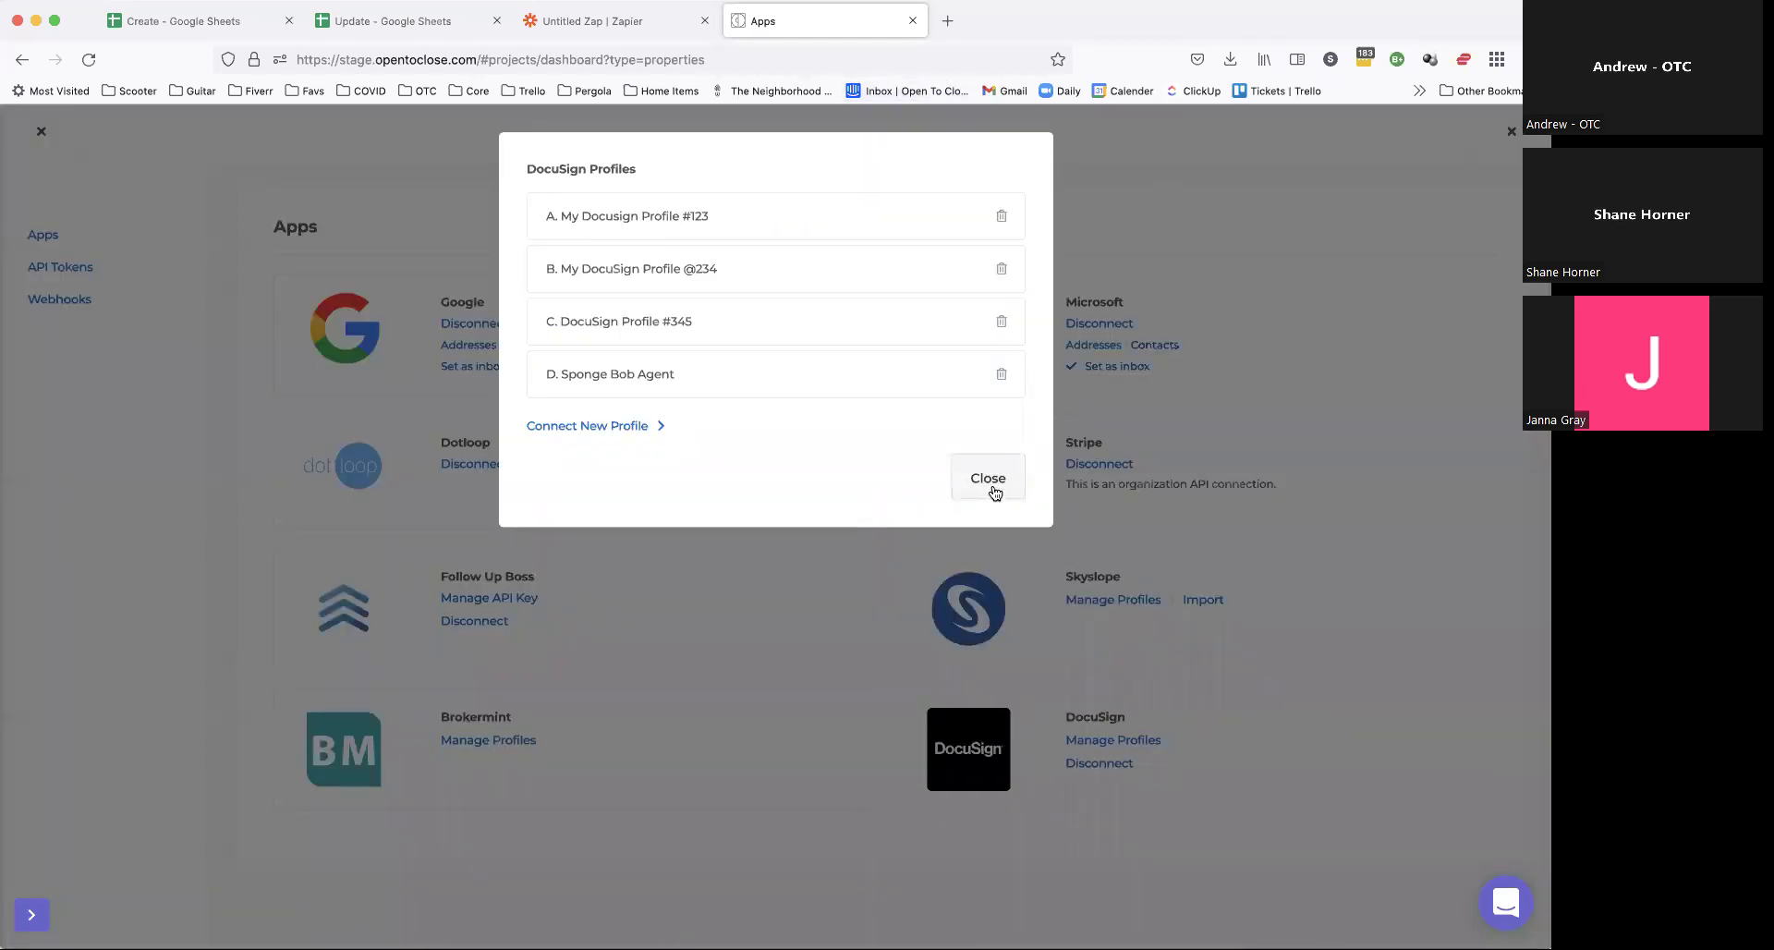
Step: From the DocuSign card's Manage Profiles list, choose Connect New Profile
click(995, 493)
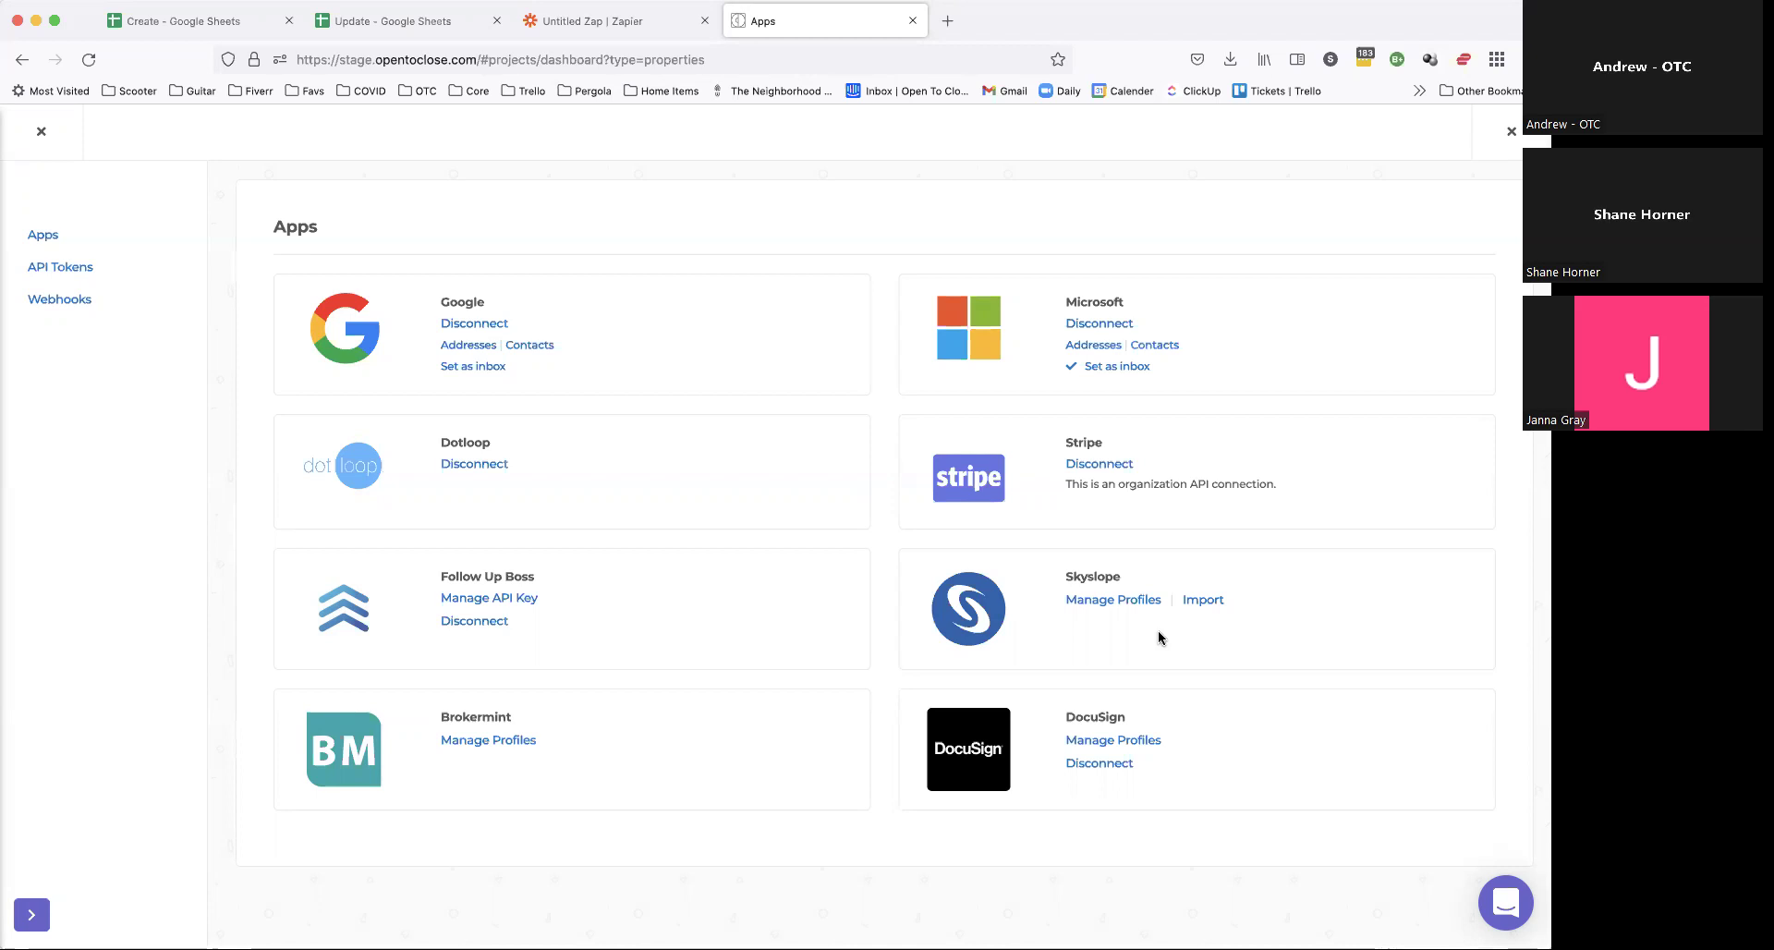
click(1126, 742)
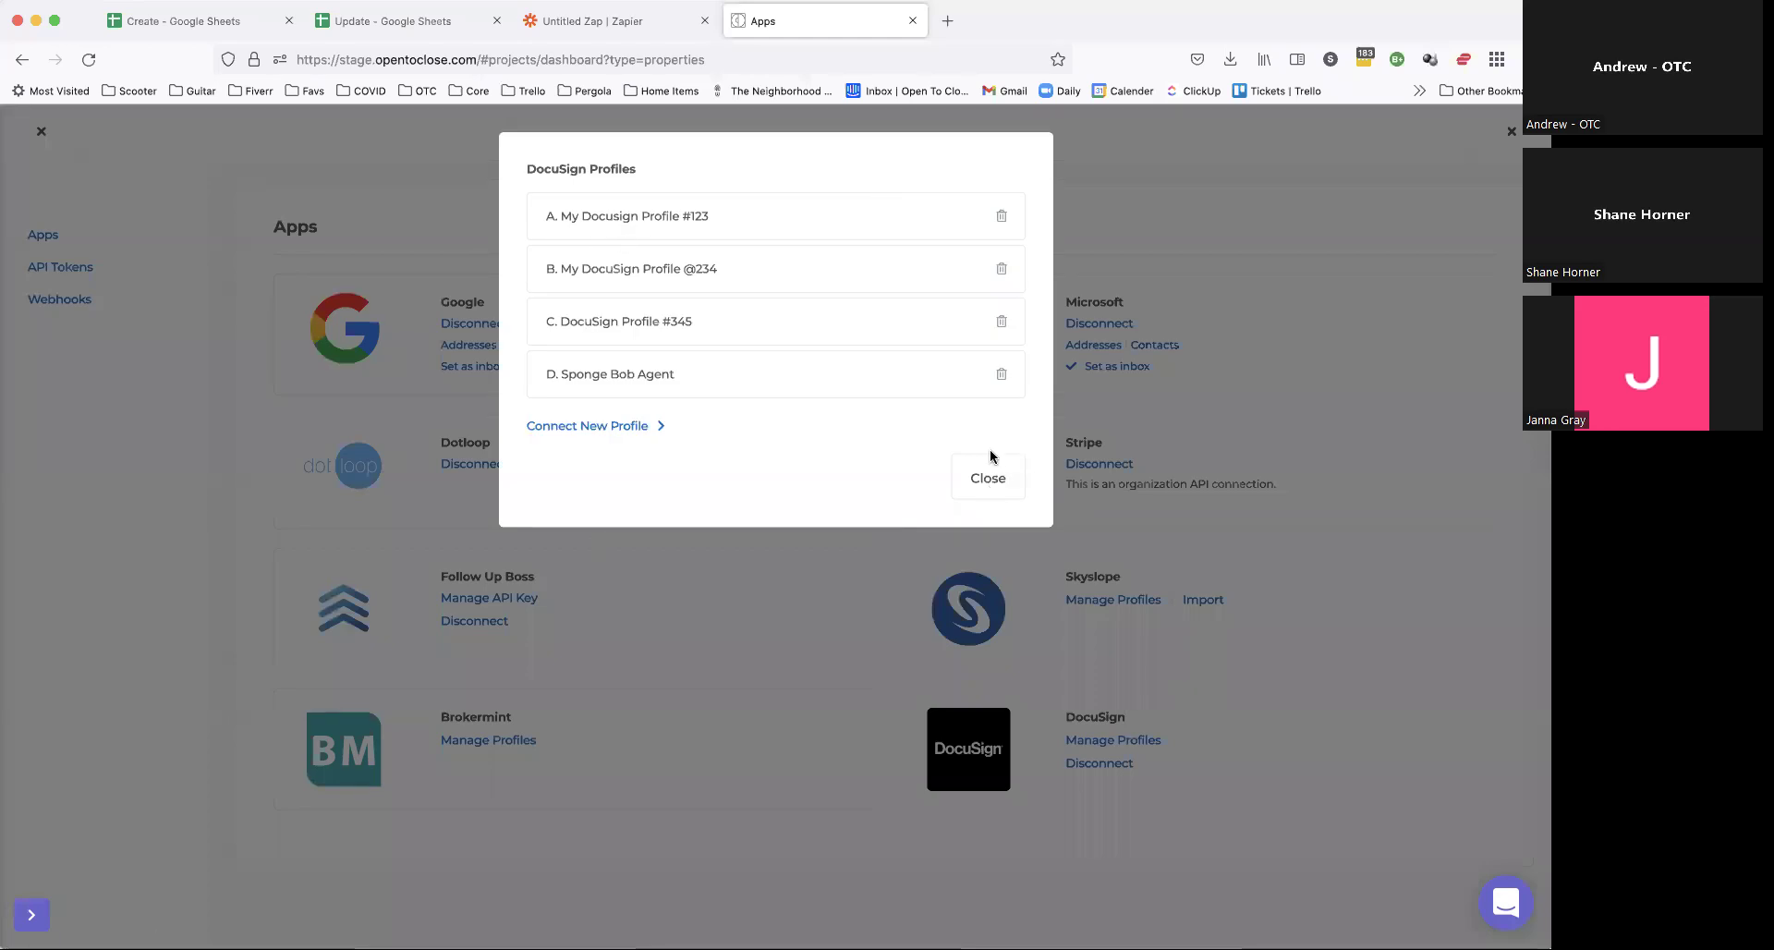
click(987, 478)
click(1127, 742)
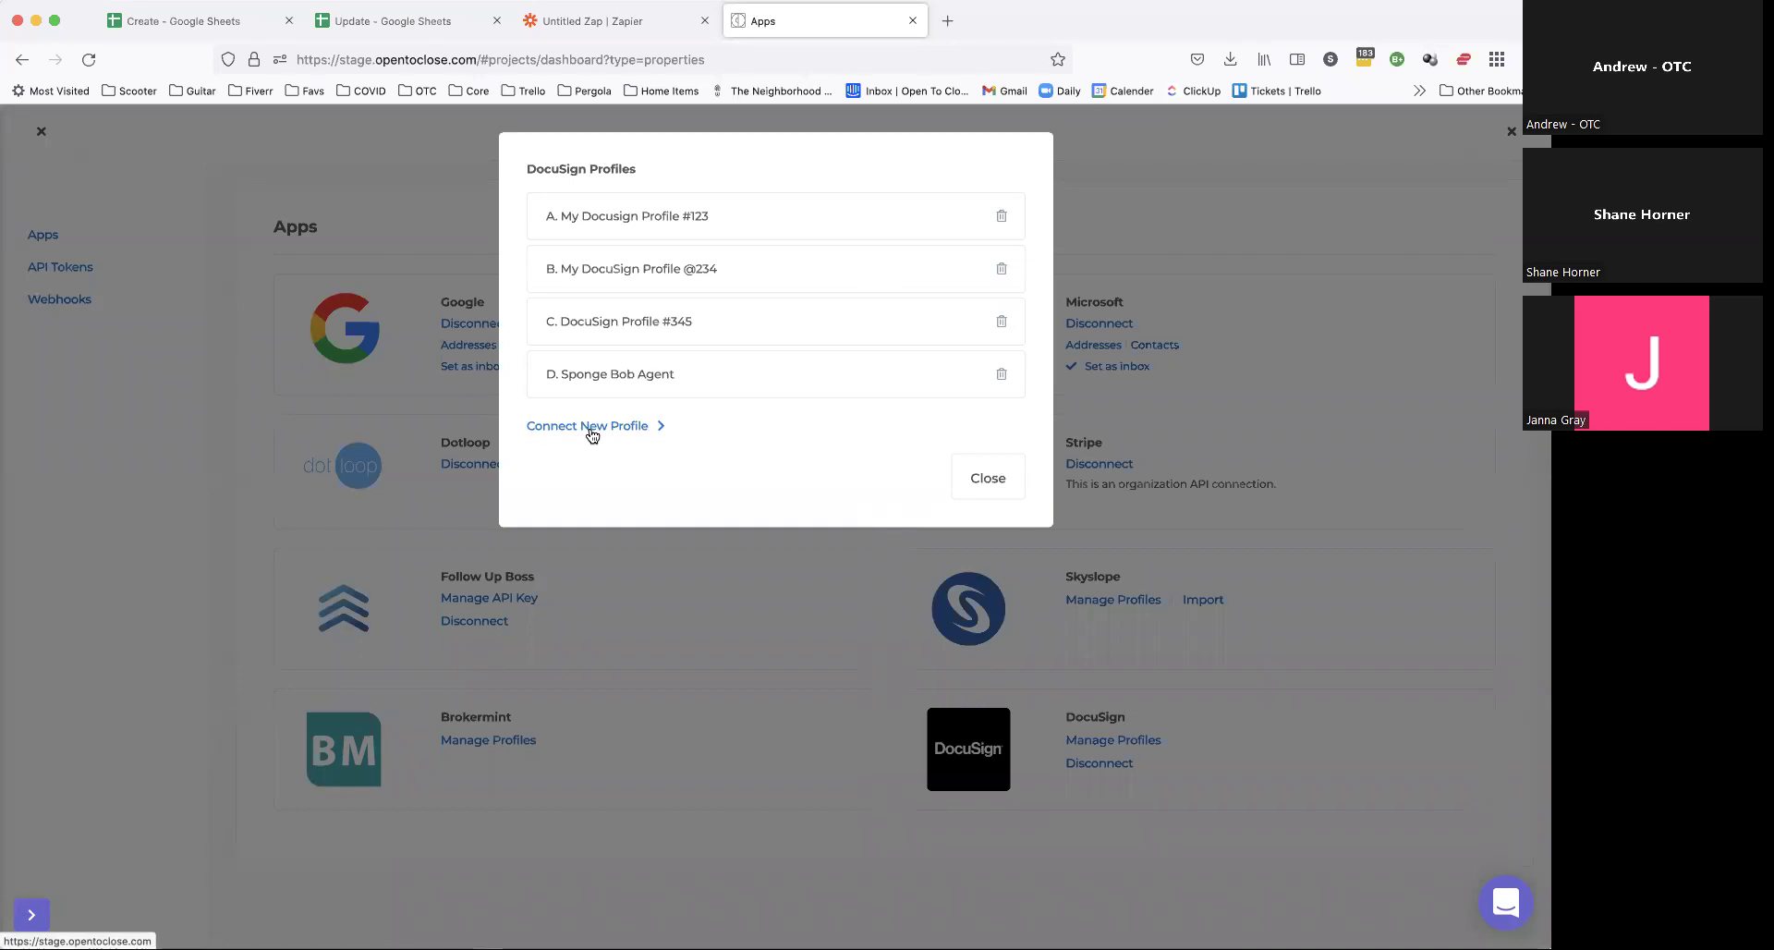
click(632, 424)
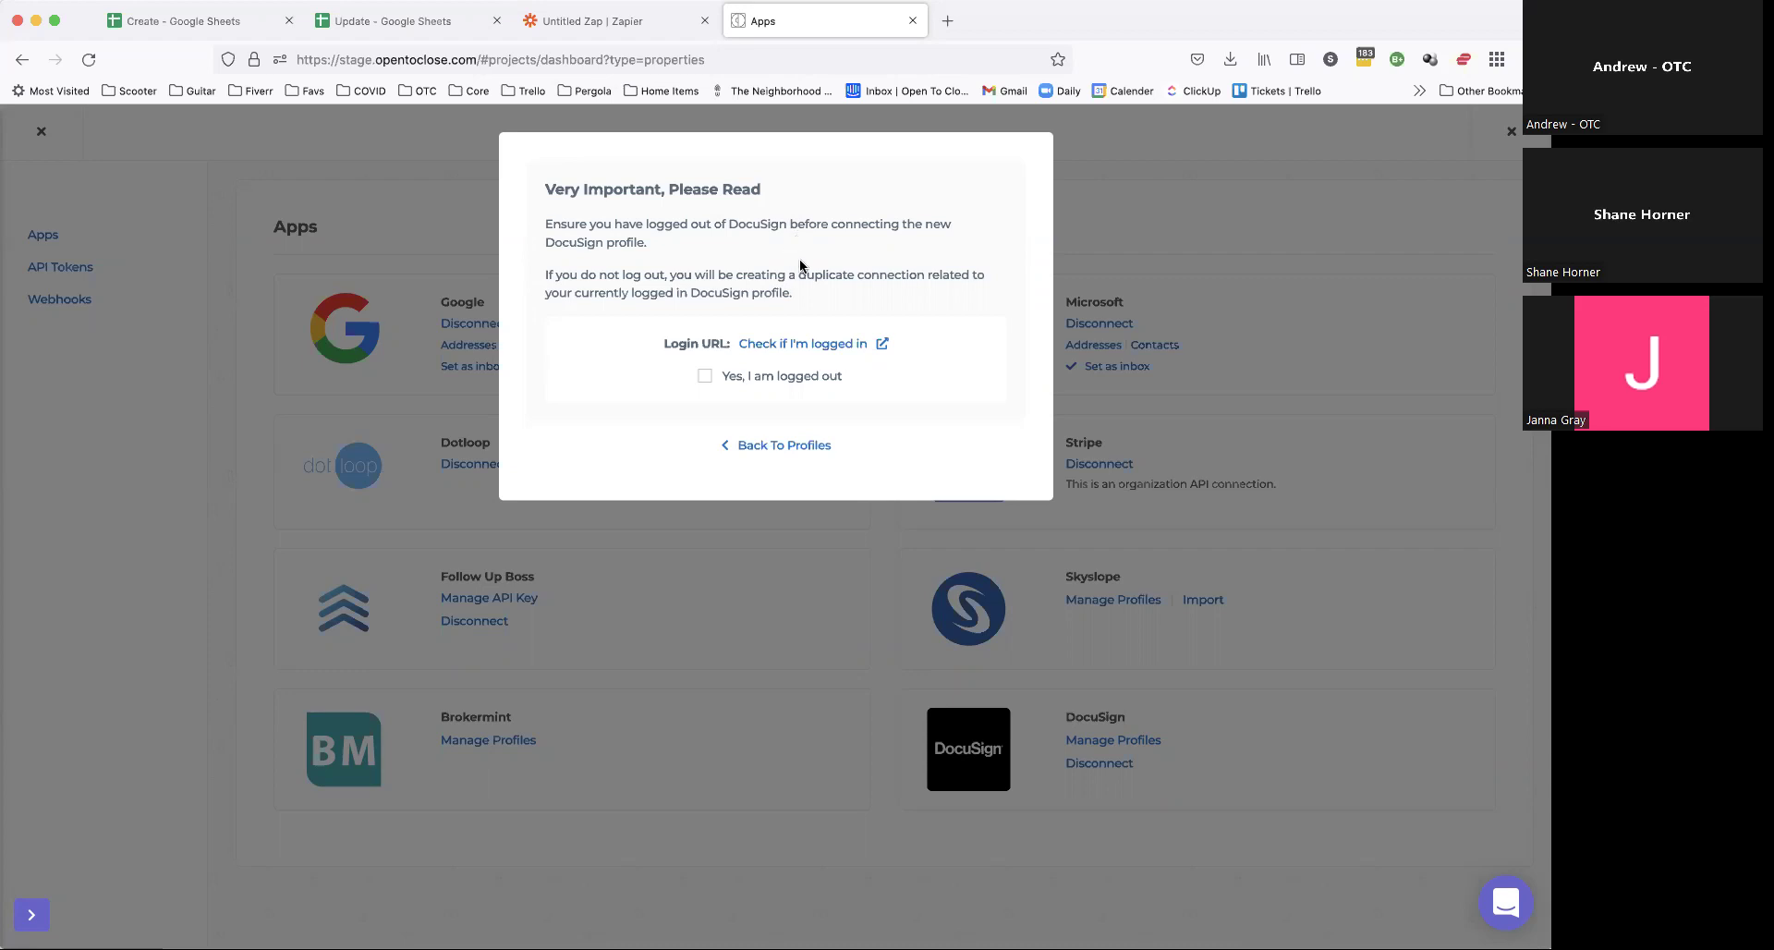
Step: Check the DocuSign login state, tick 'Yes, I am logged out' and continue to Connect DocuSign Profile
click(809, 344)
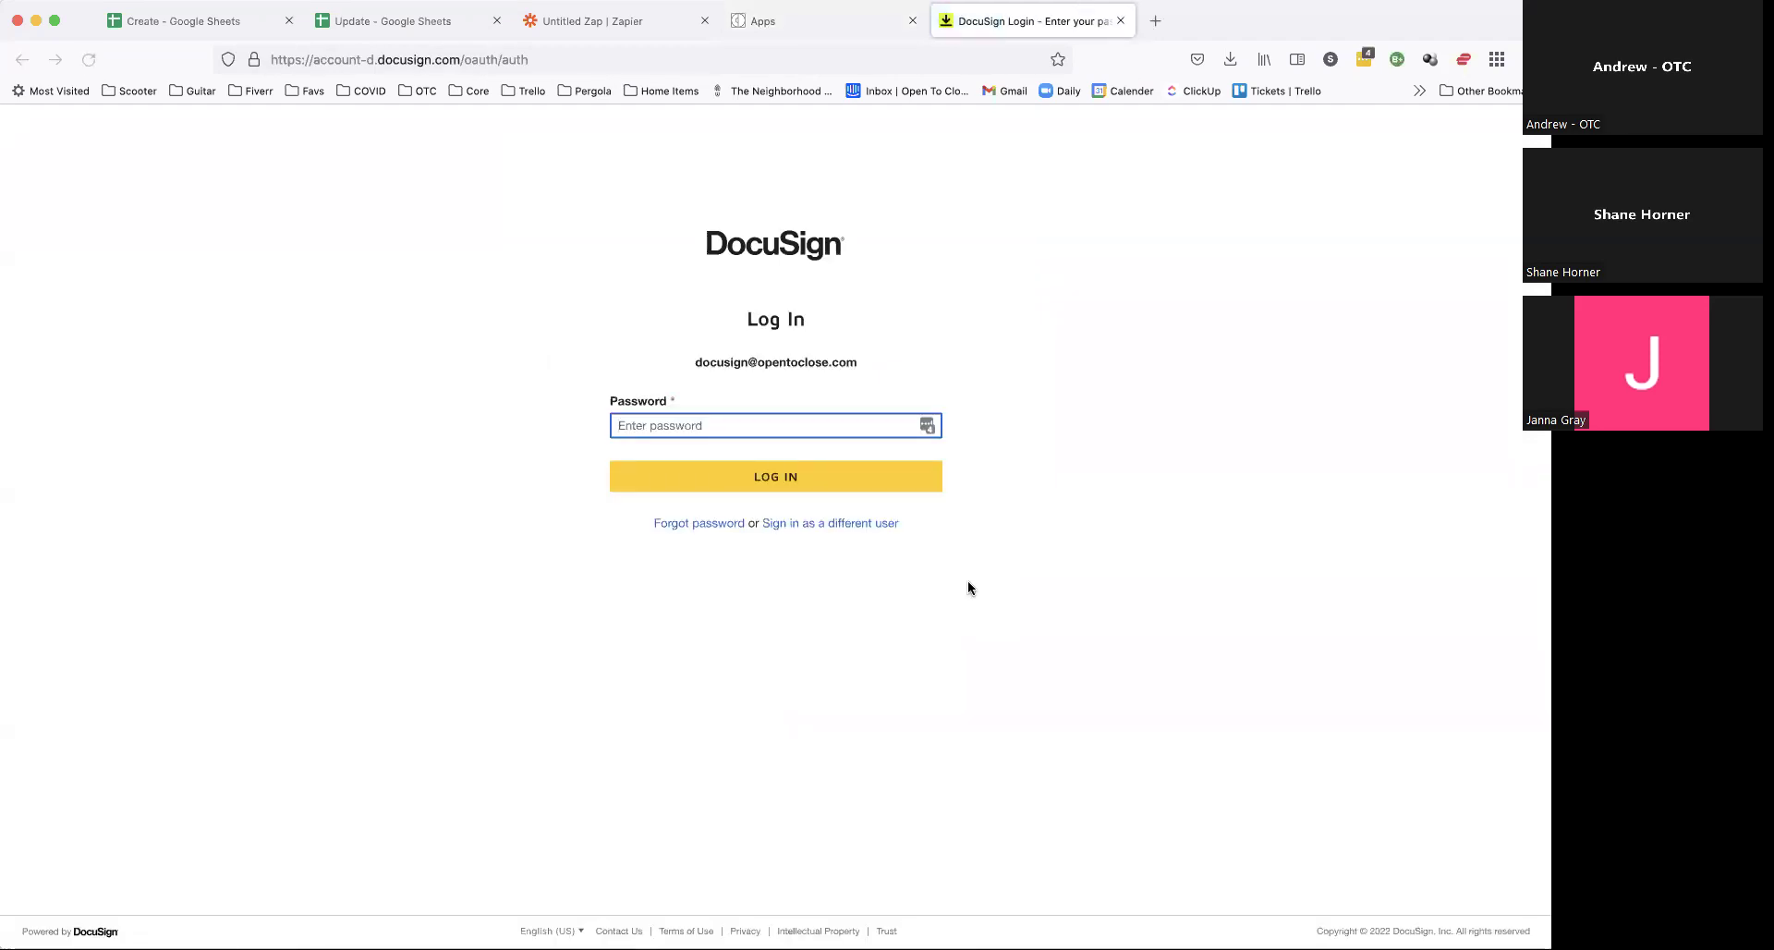
click(878, 19)
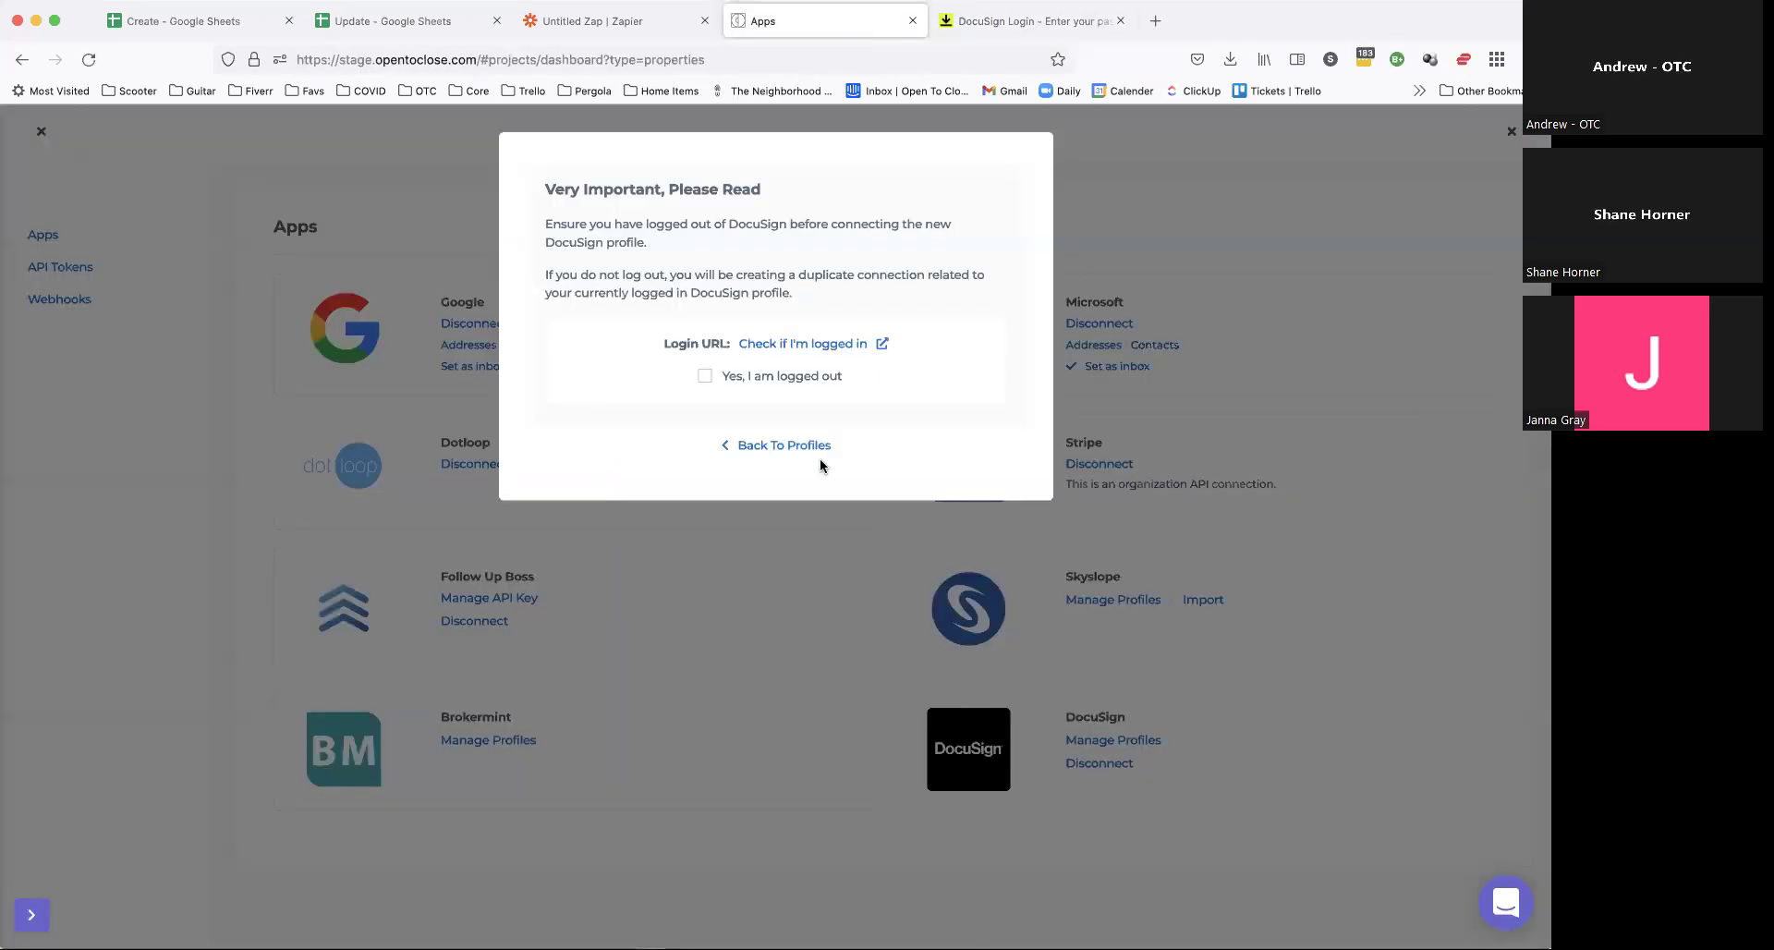
click(1067, 20)
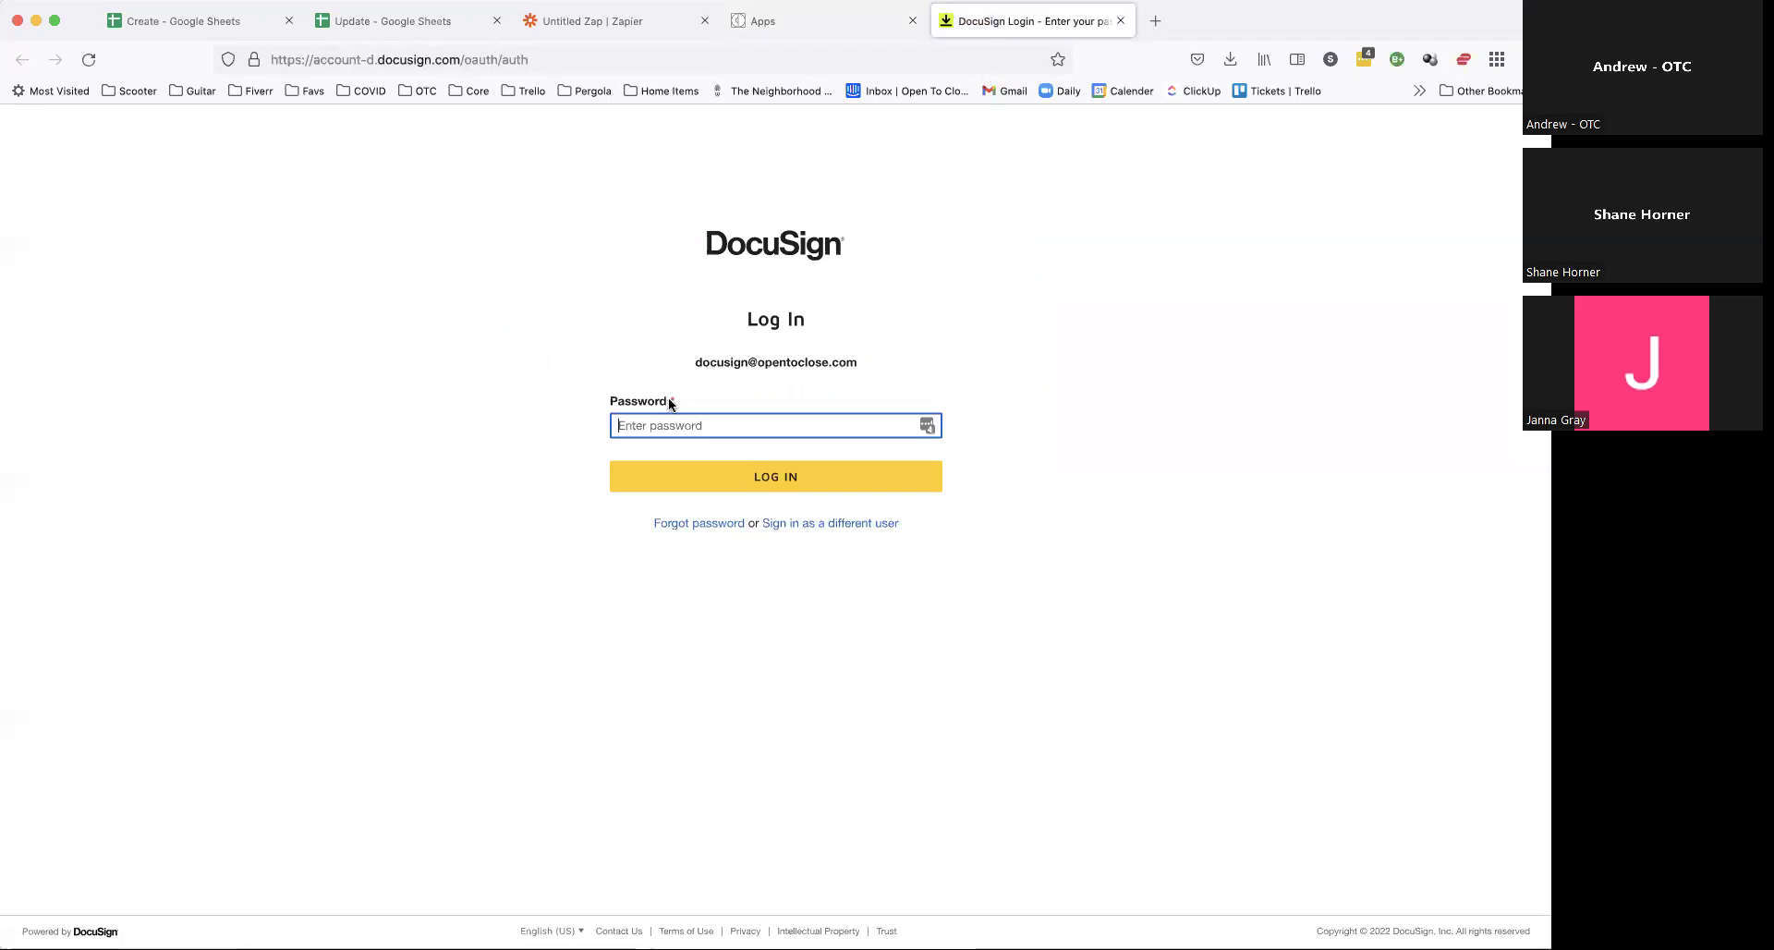
click(834, 20)
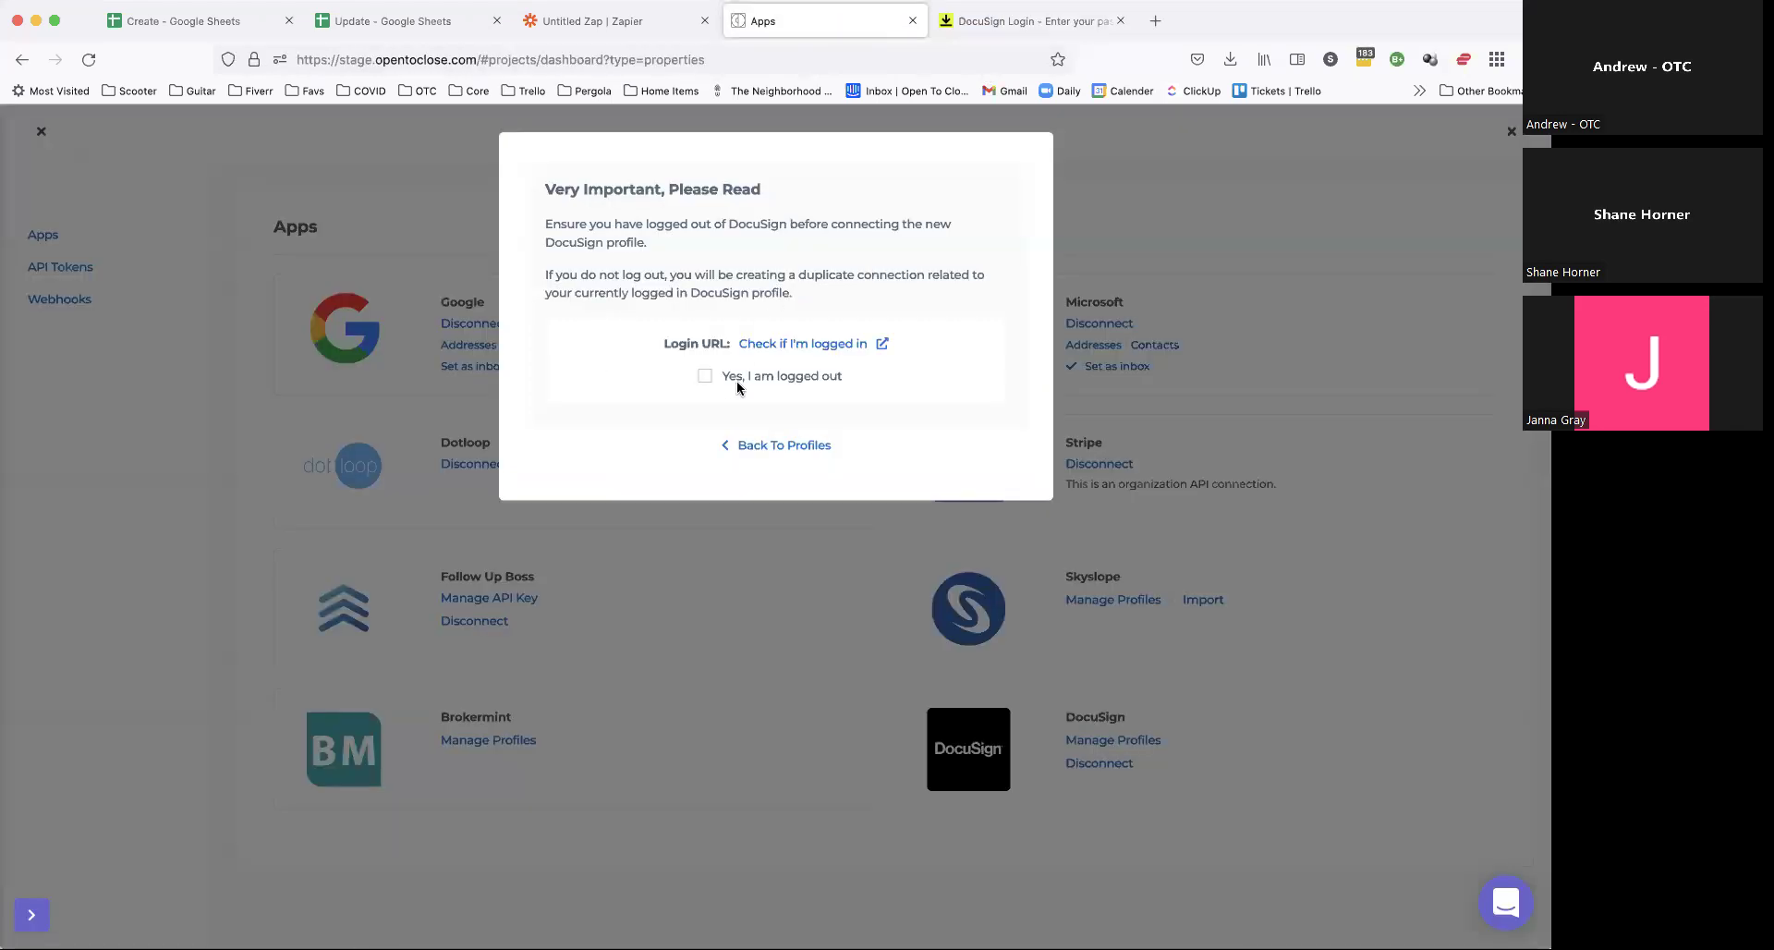
click(783, 377)
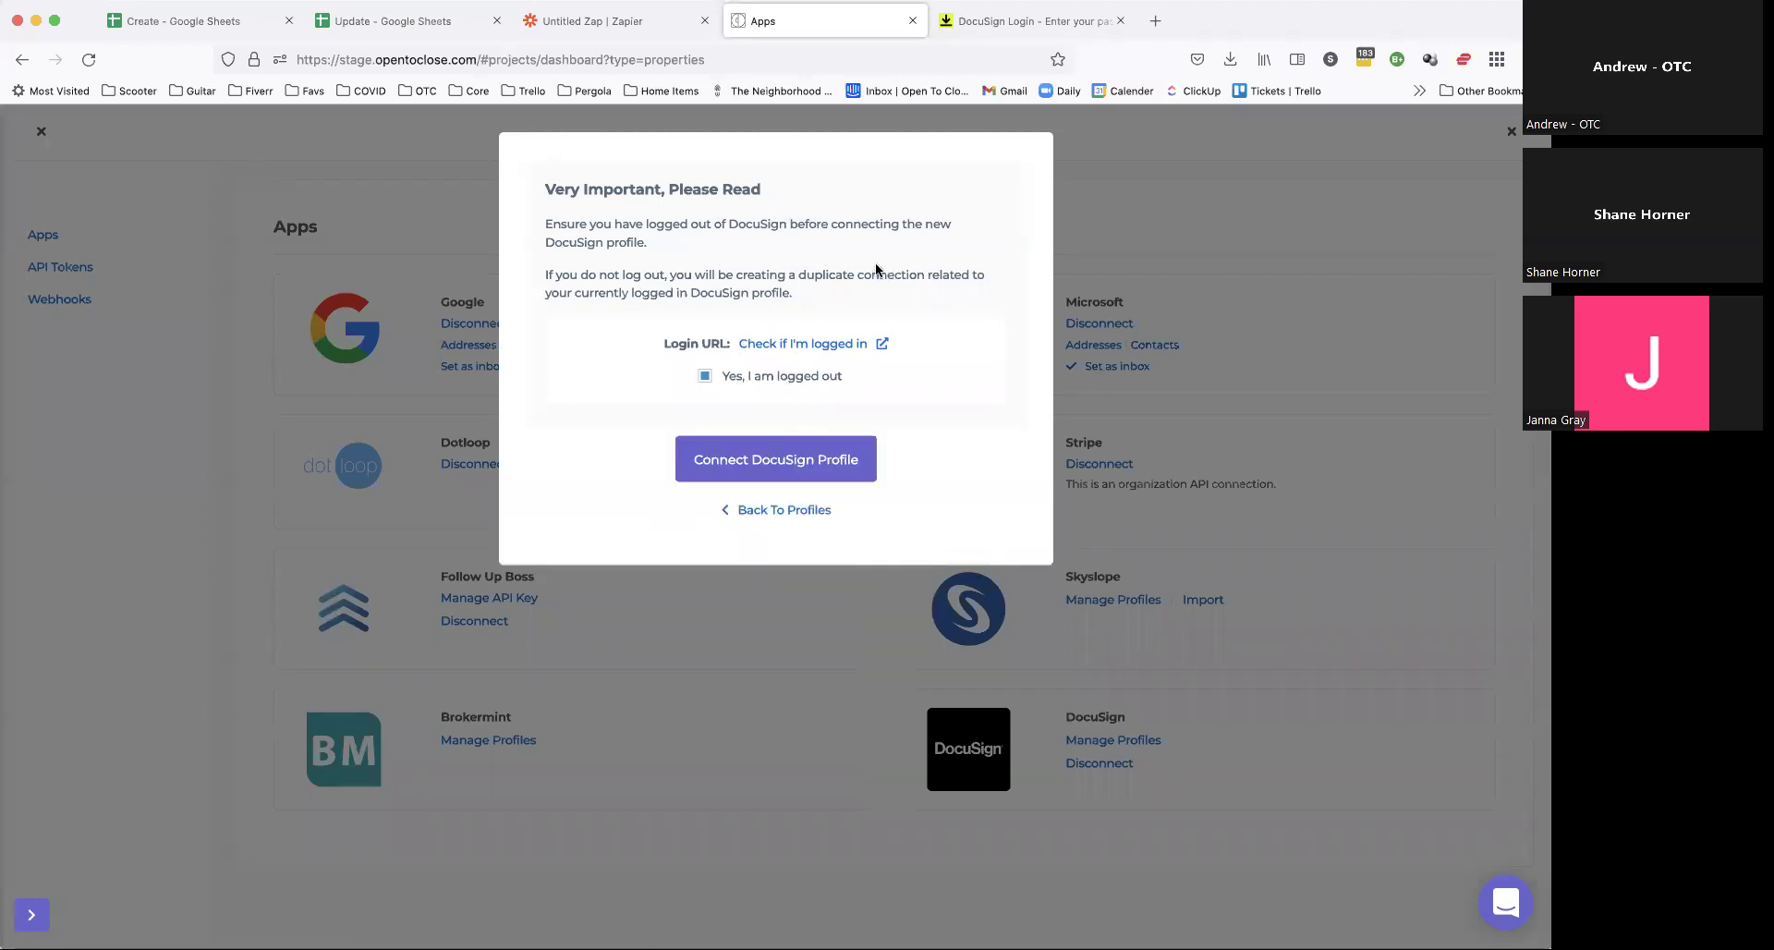
click(813, 444)
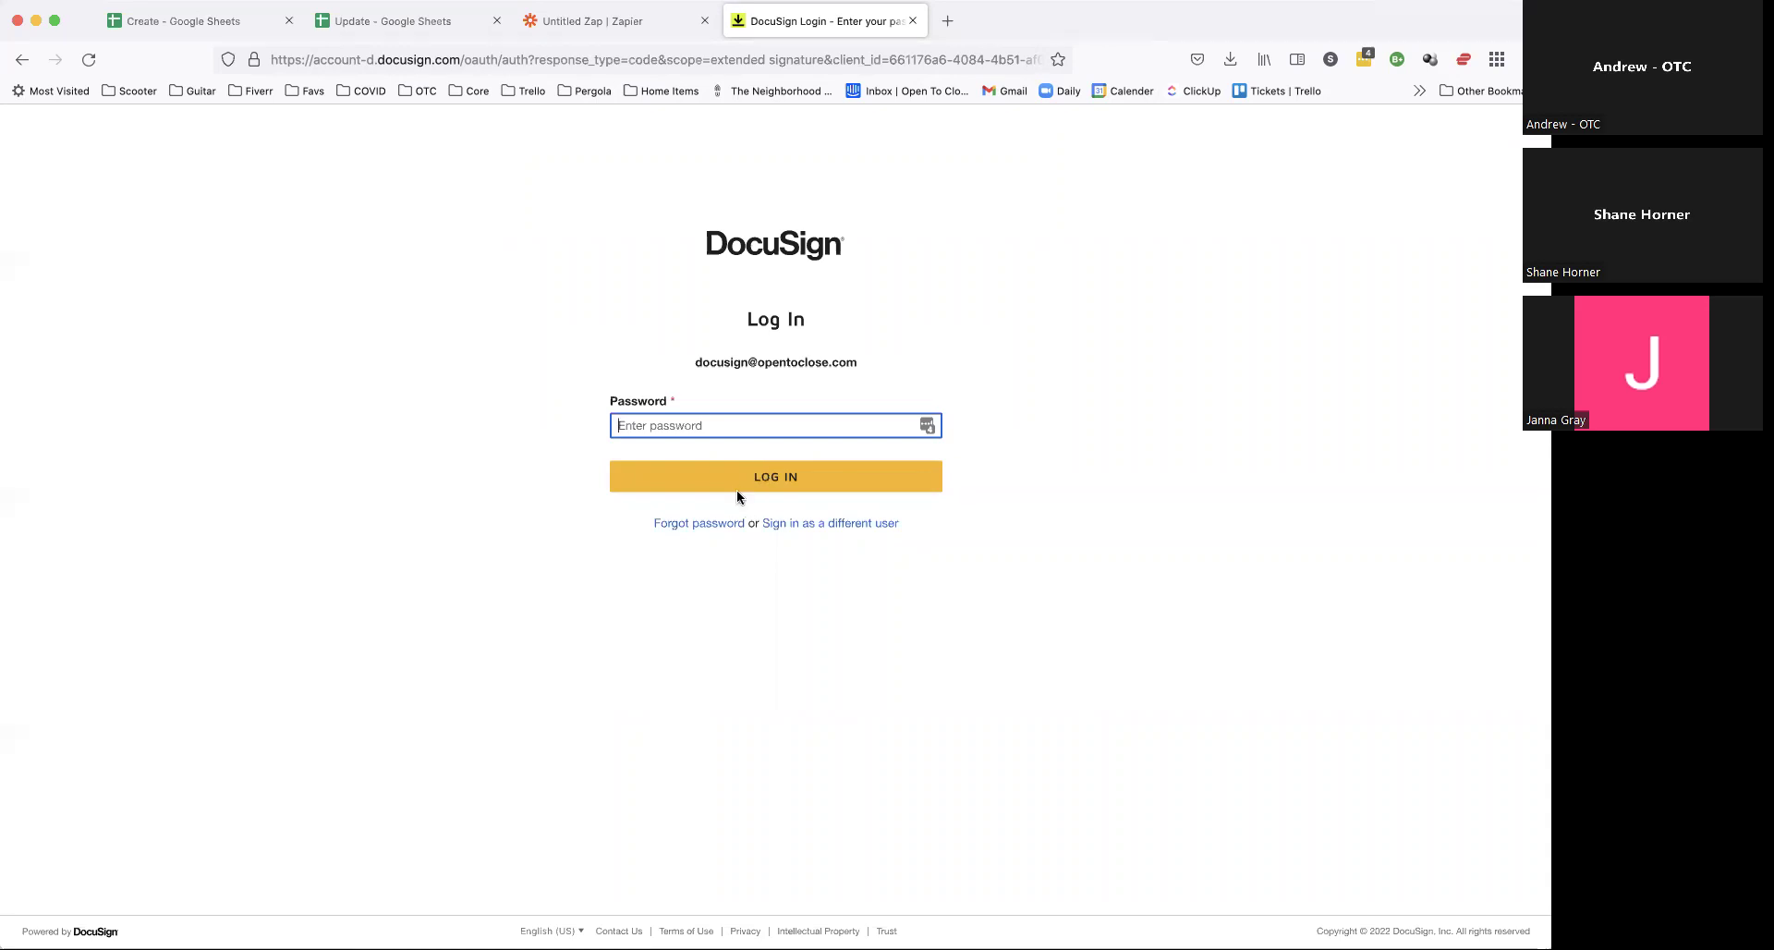
Step: Fill the DocuSign password from the first saved LastPass account and log in
click(927, 425)
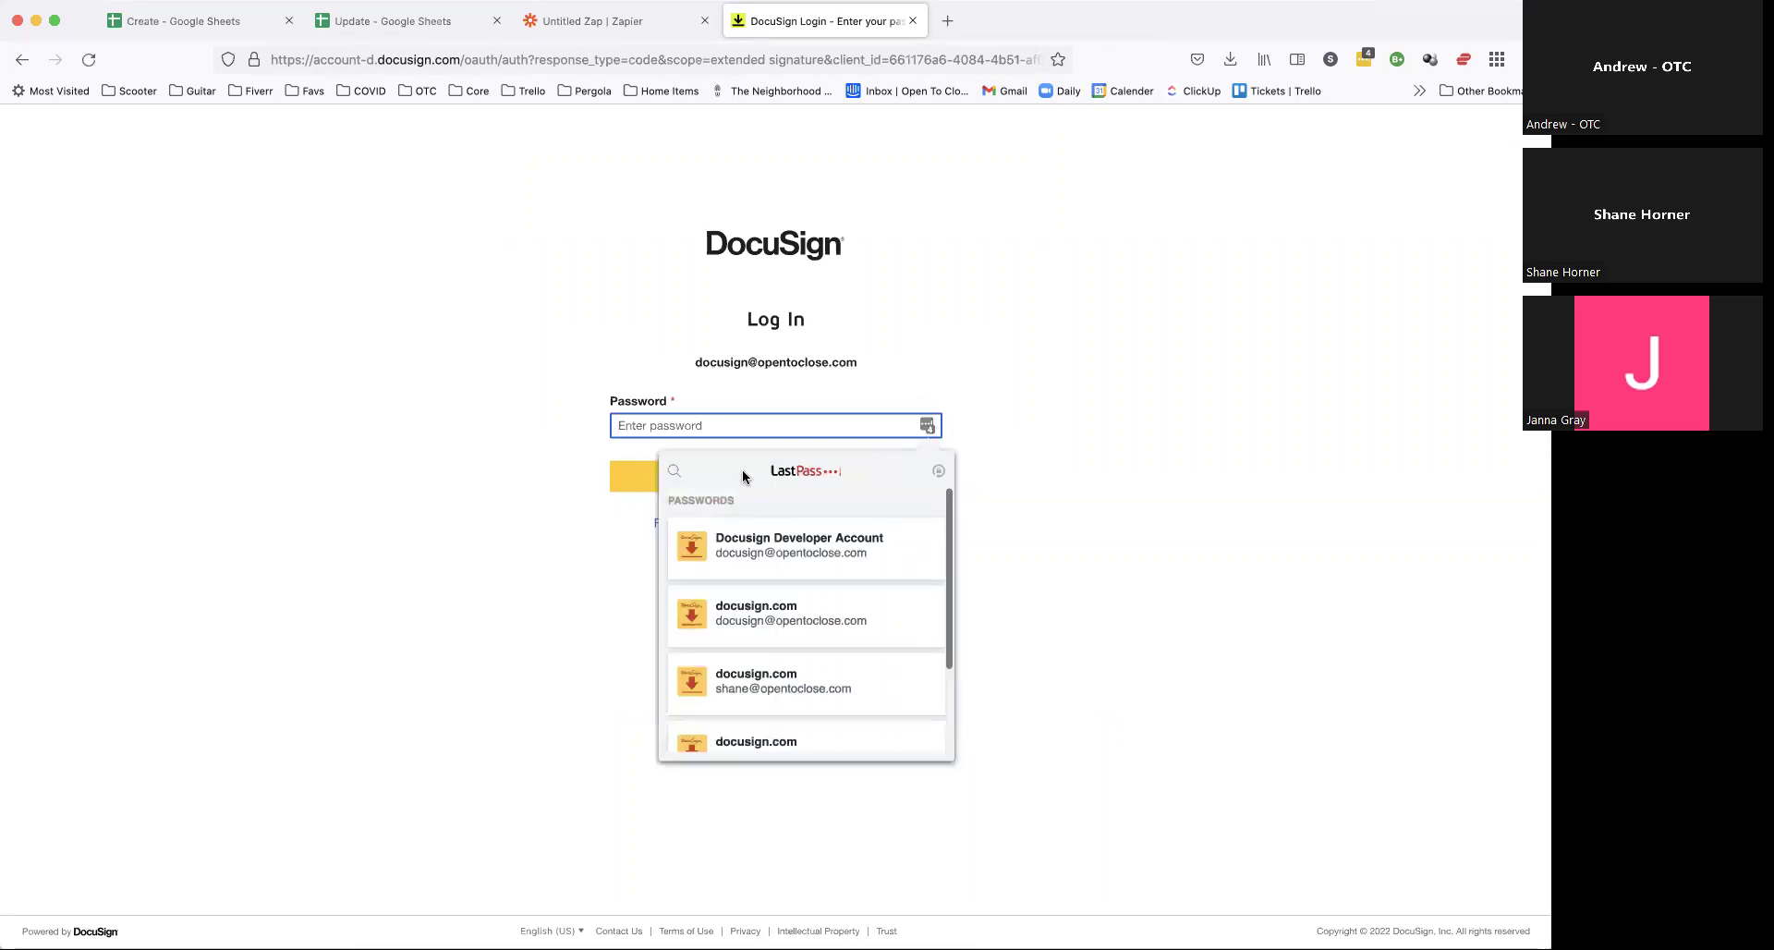
click(774, 547)
click(745, 485)
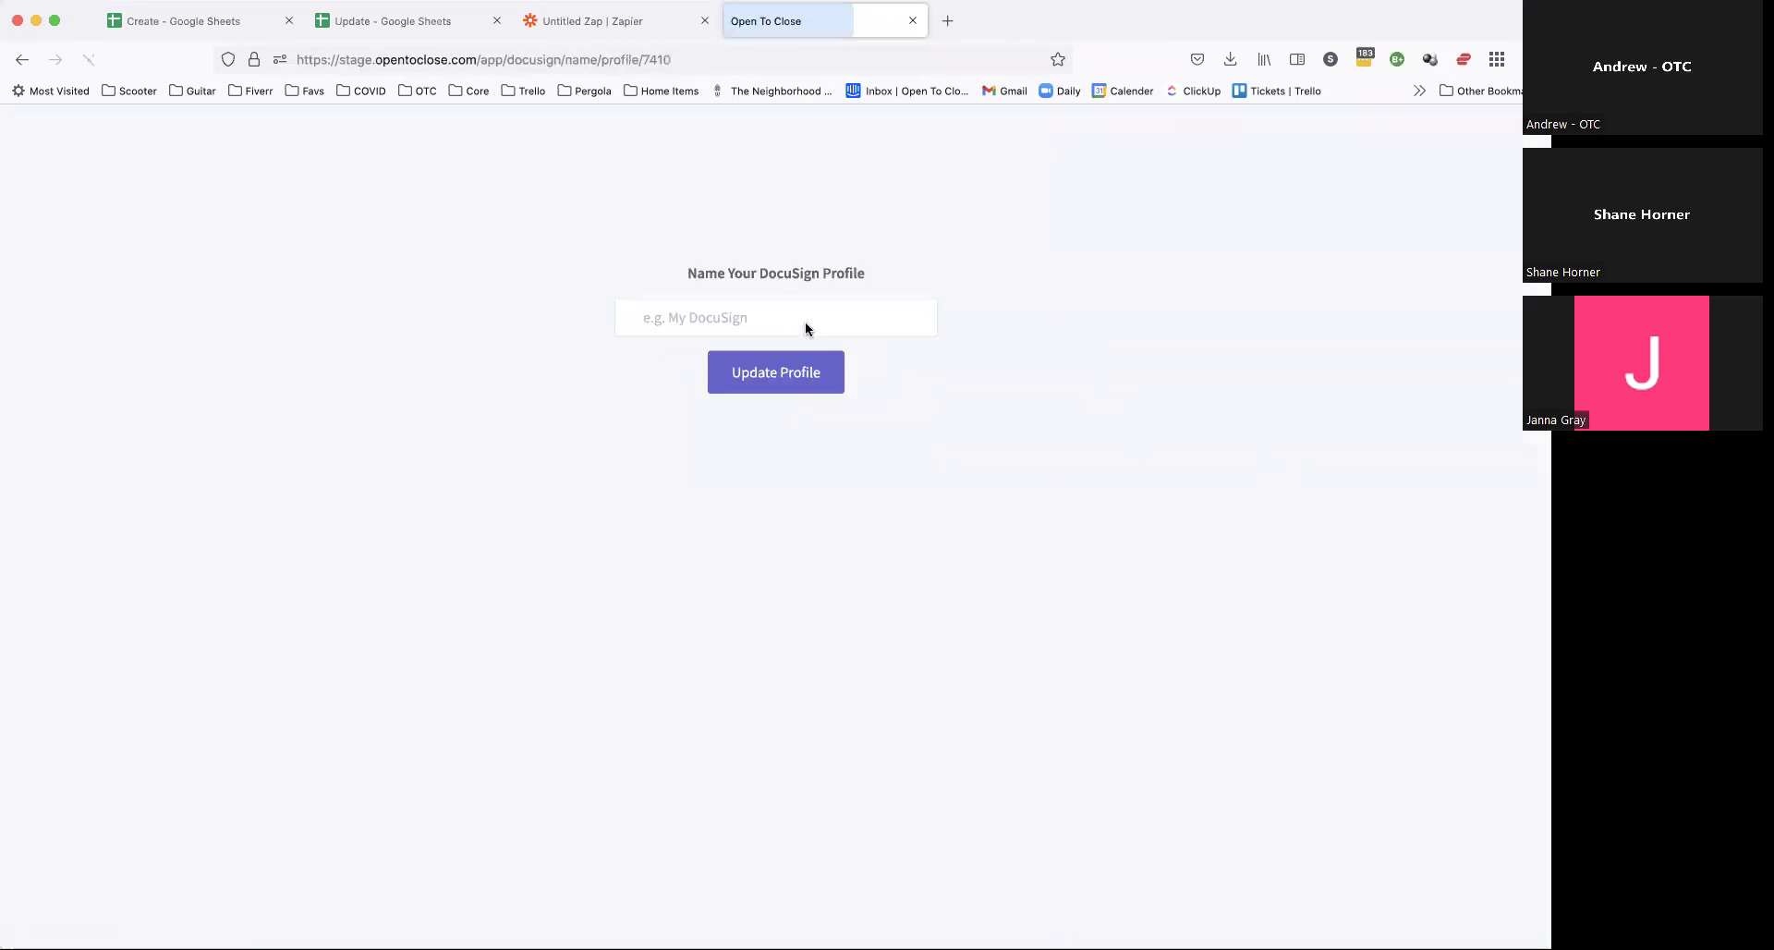
Step: Enter the account holder's name as the new profile name and save it with Update Profile
drag(701, 275, 885, 270)
click(885, 270)
click(784, 317)
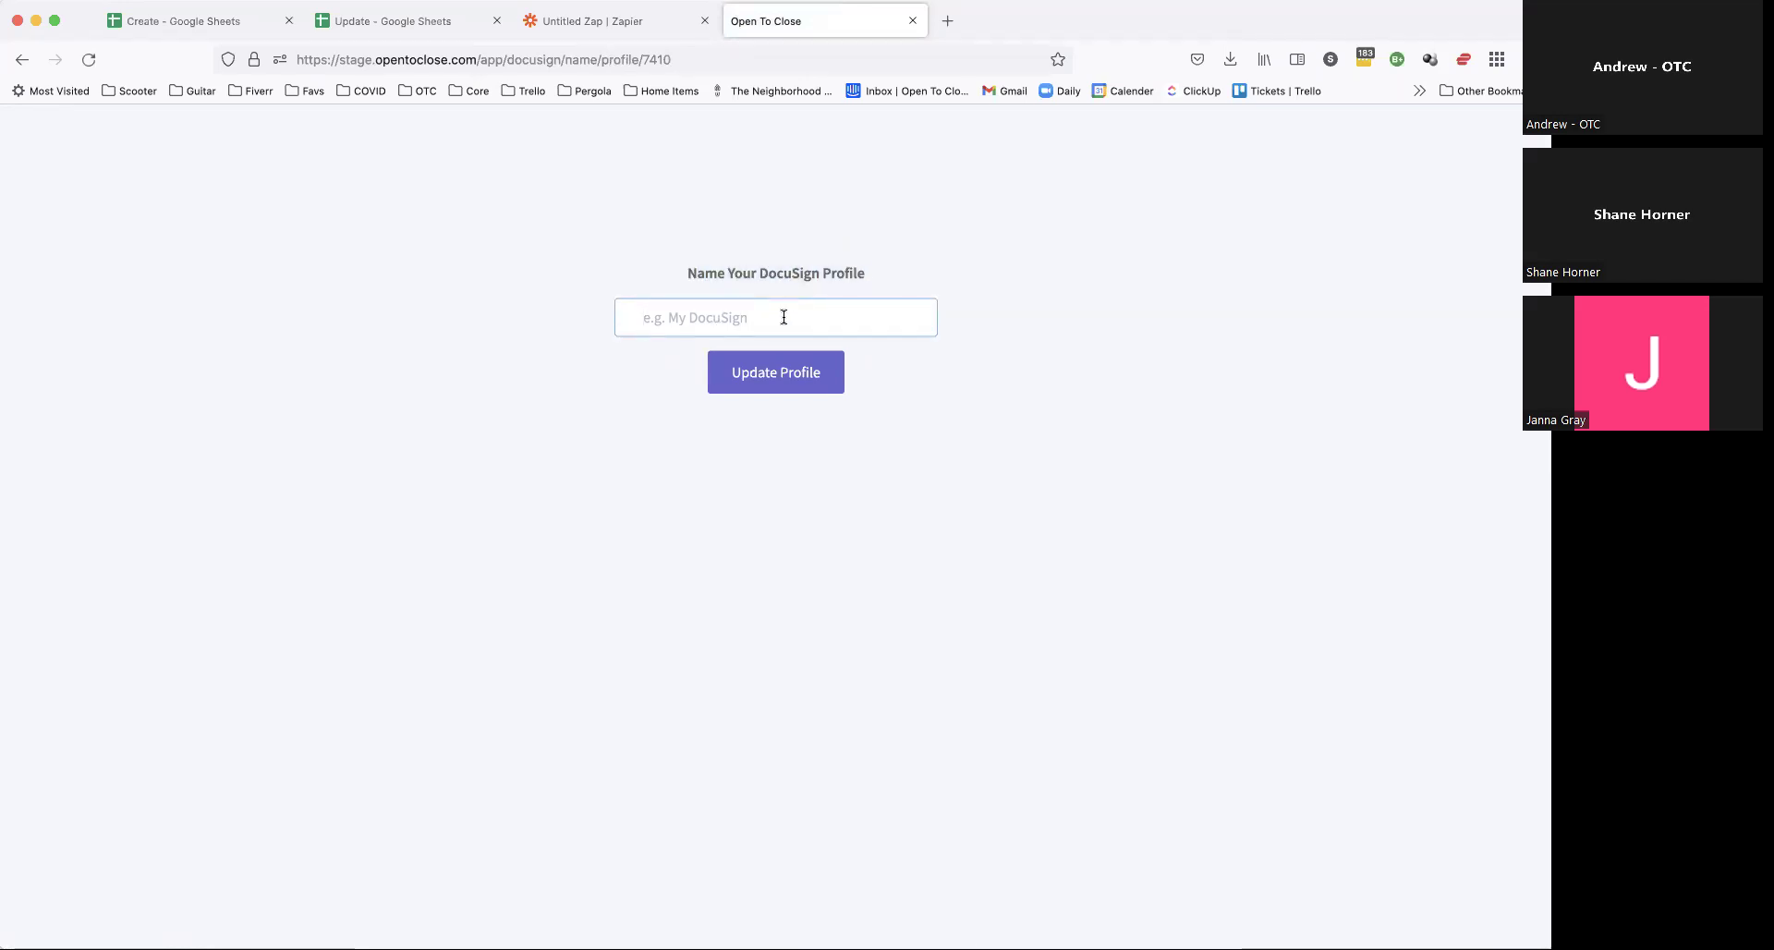
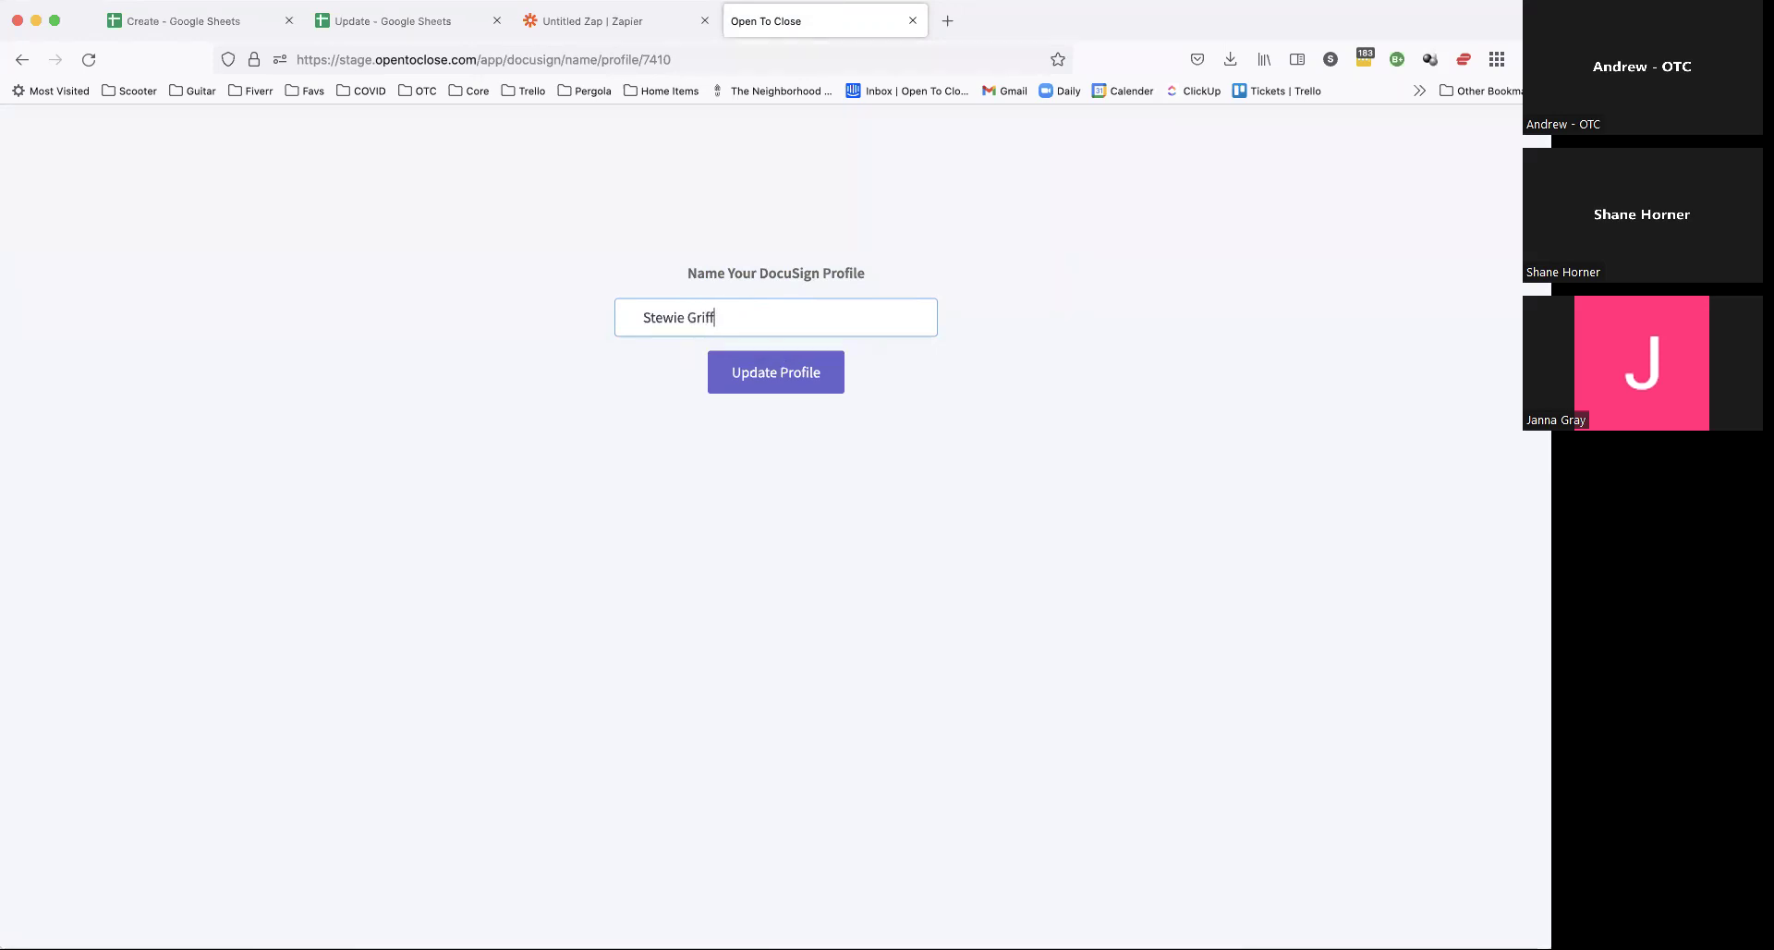
click(771, 386)
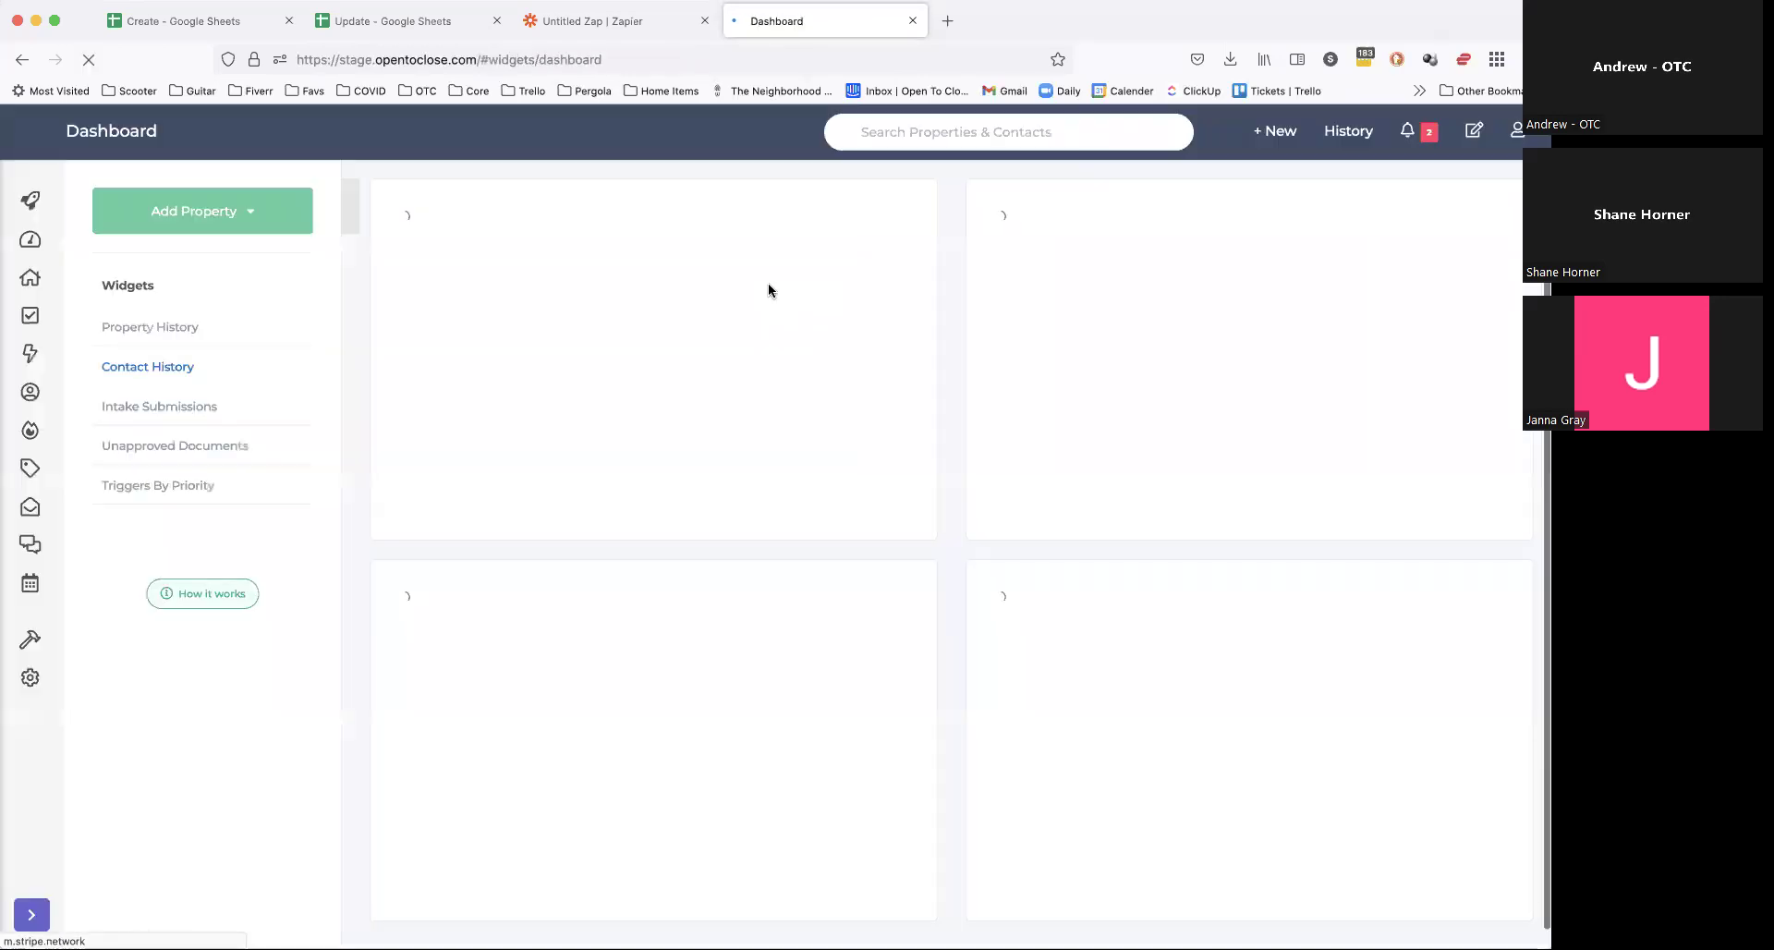
mouse_move(30, 677)
click(124, 684)
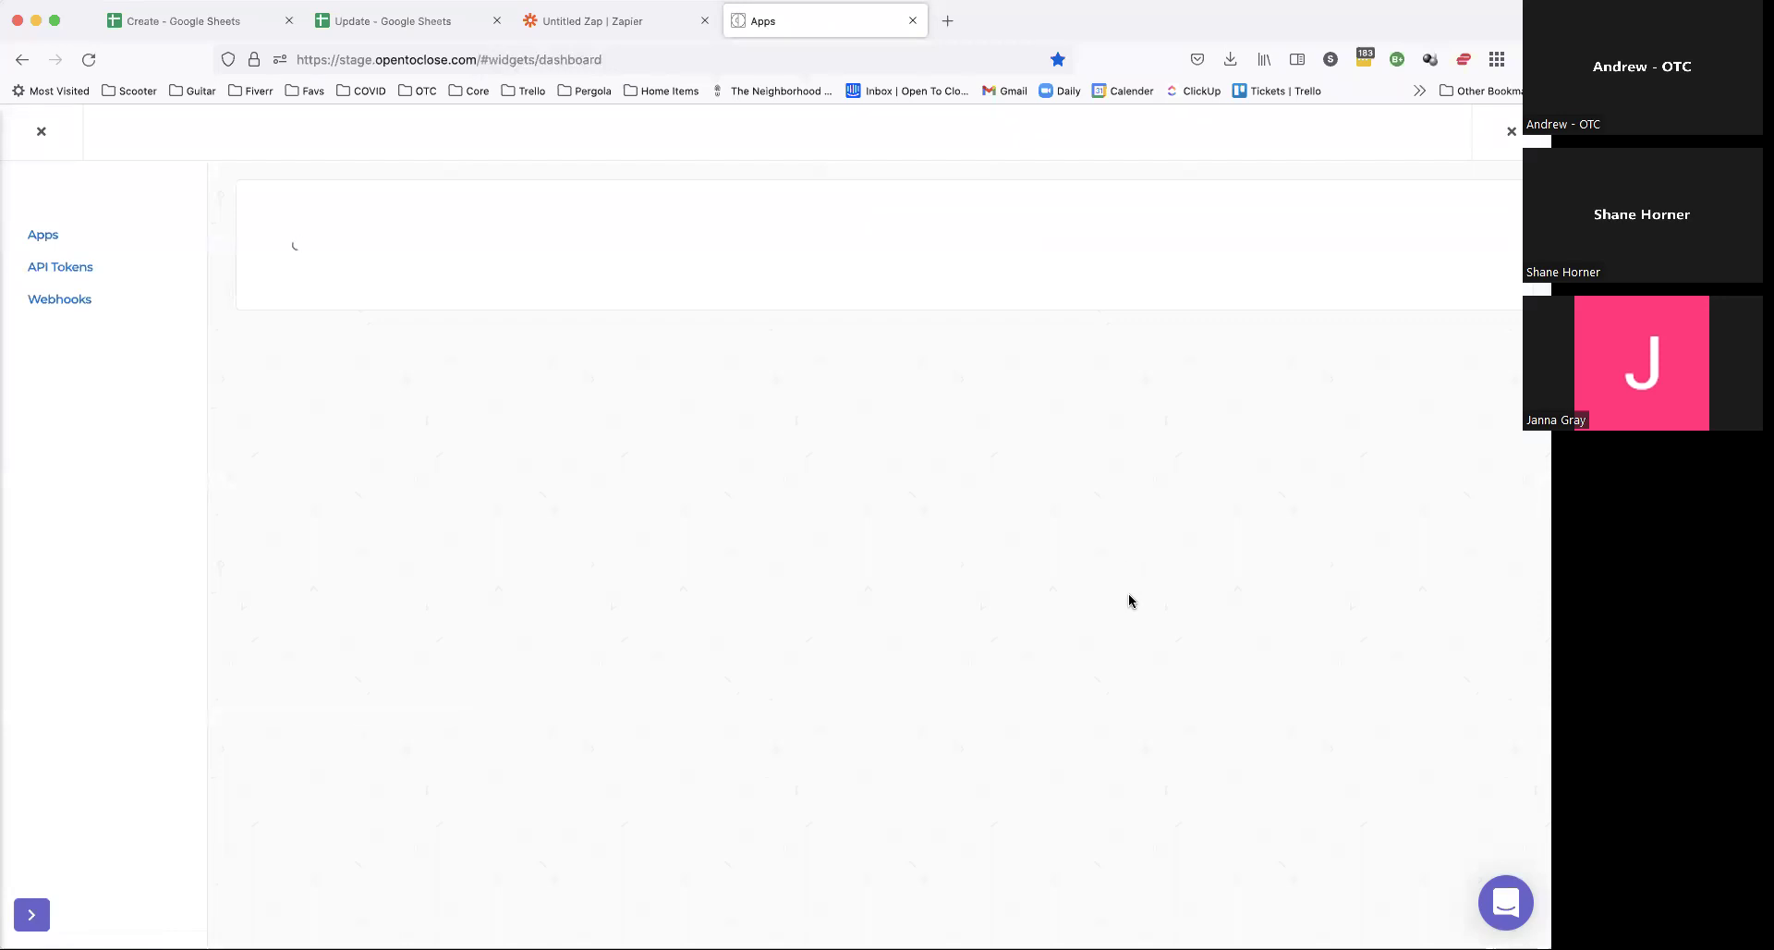
click(1113, 740)
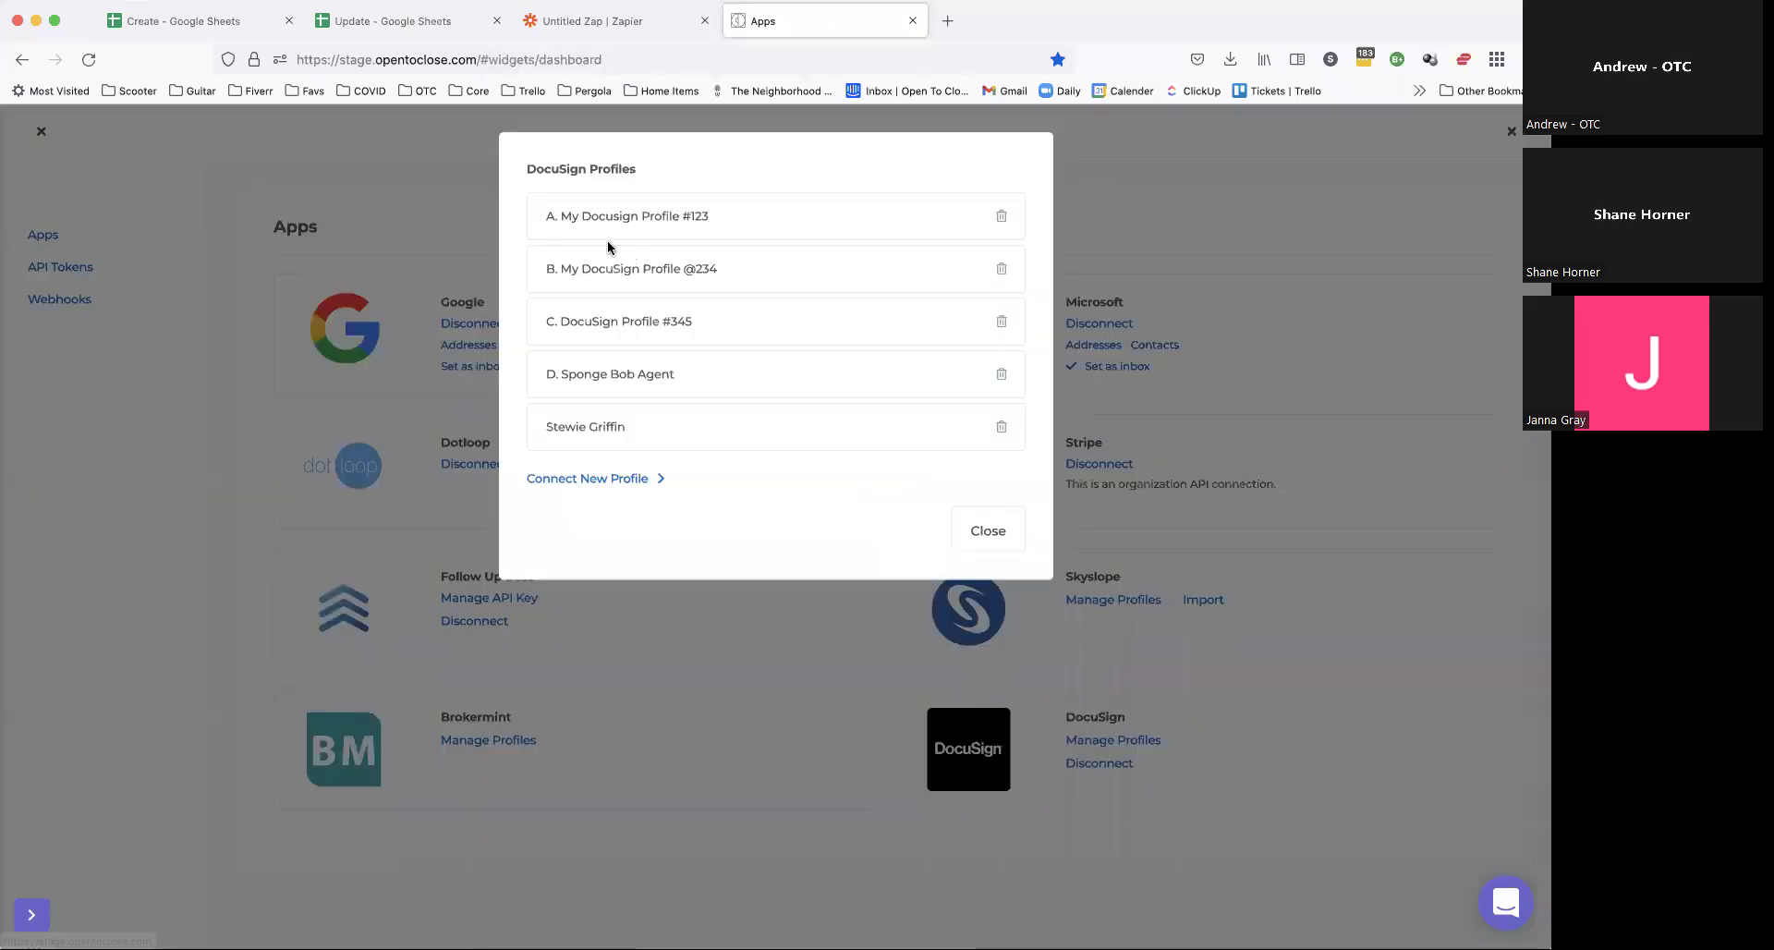
click(543, 426)
text(#)
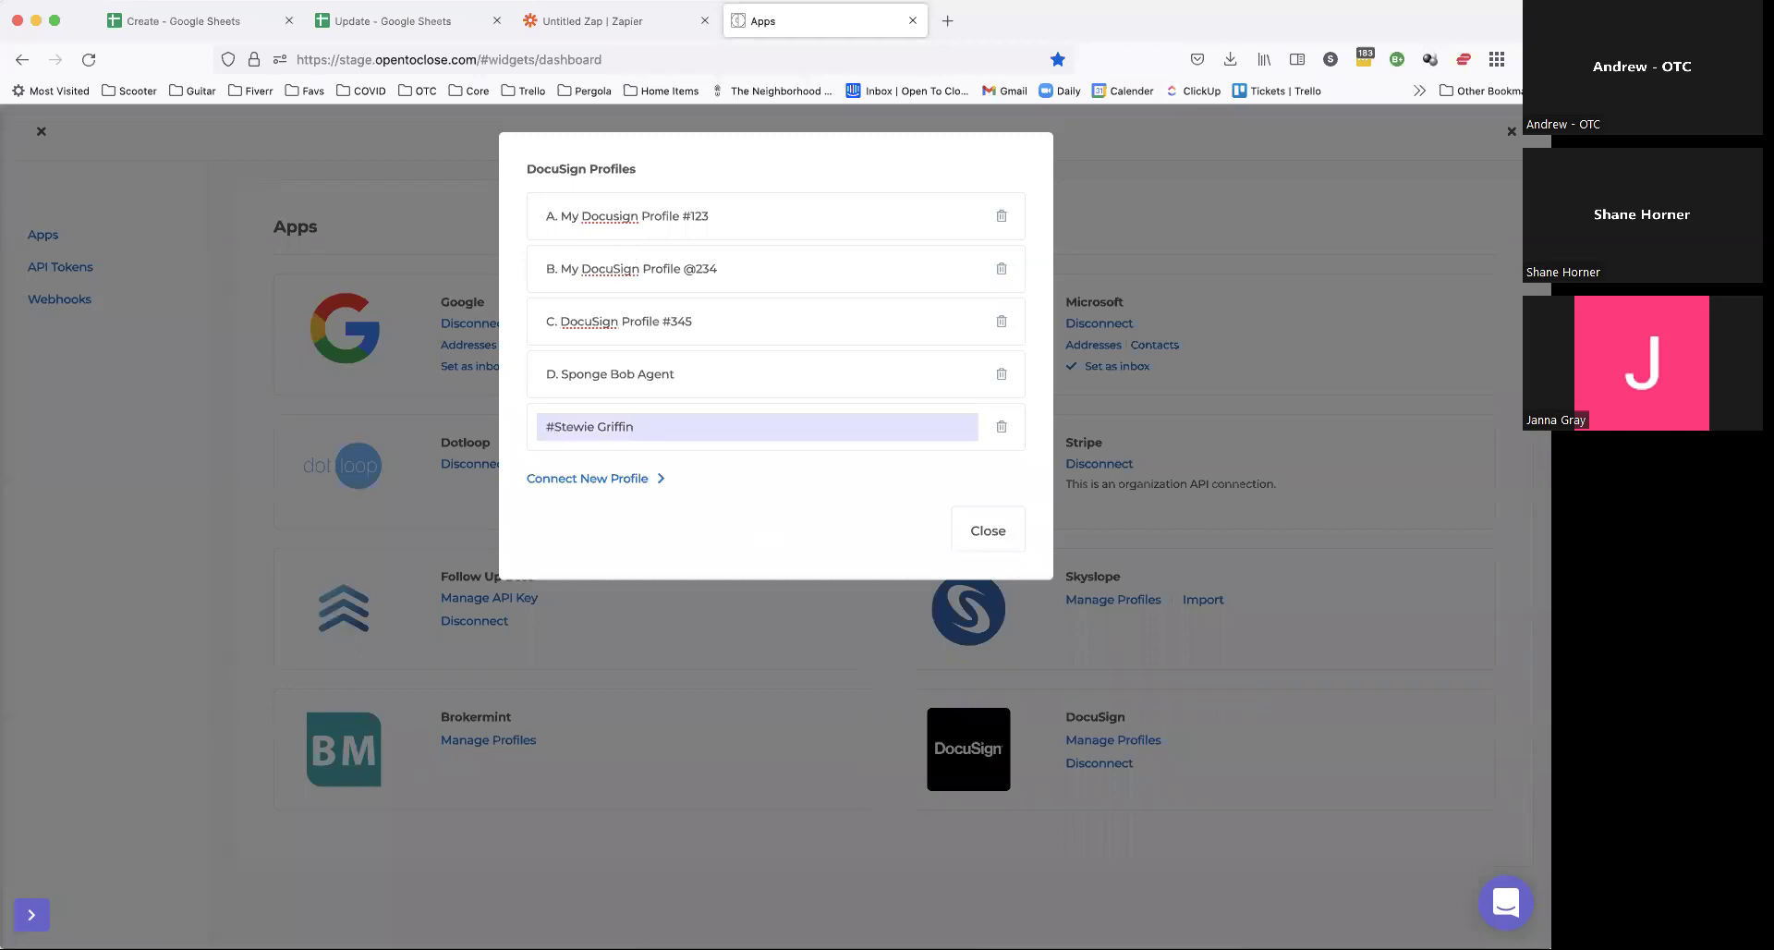
key(BackSpace)
text(E.)
key(Return)
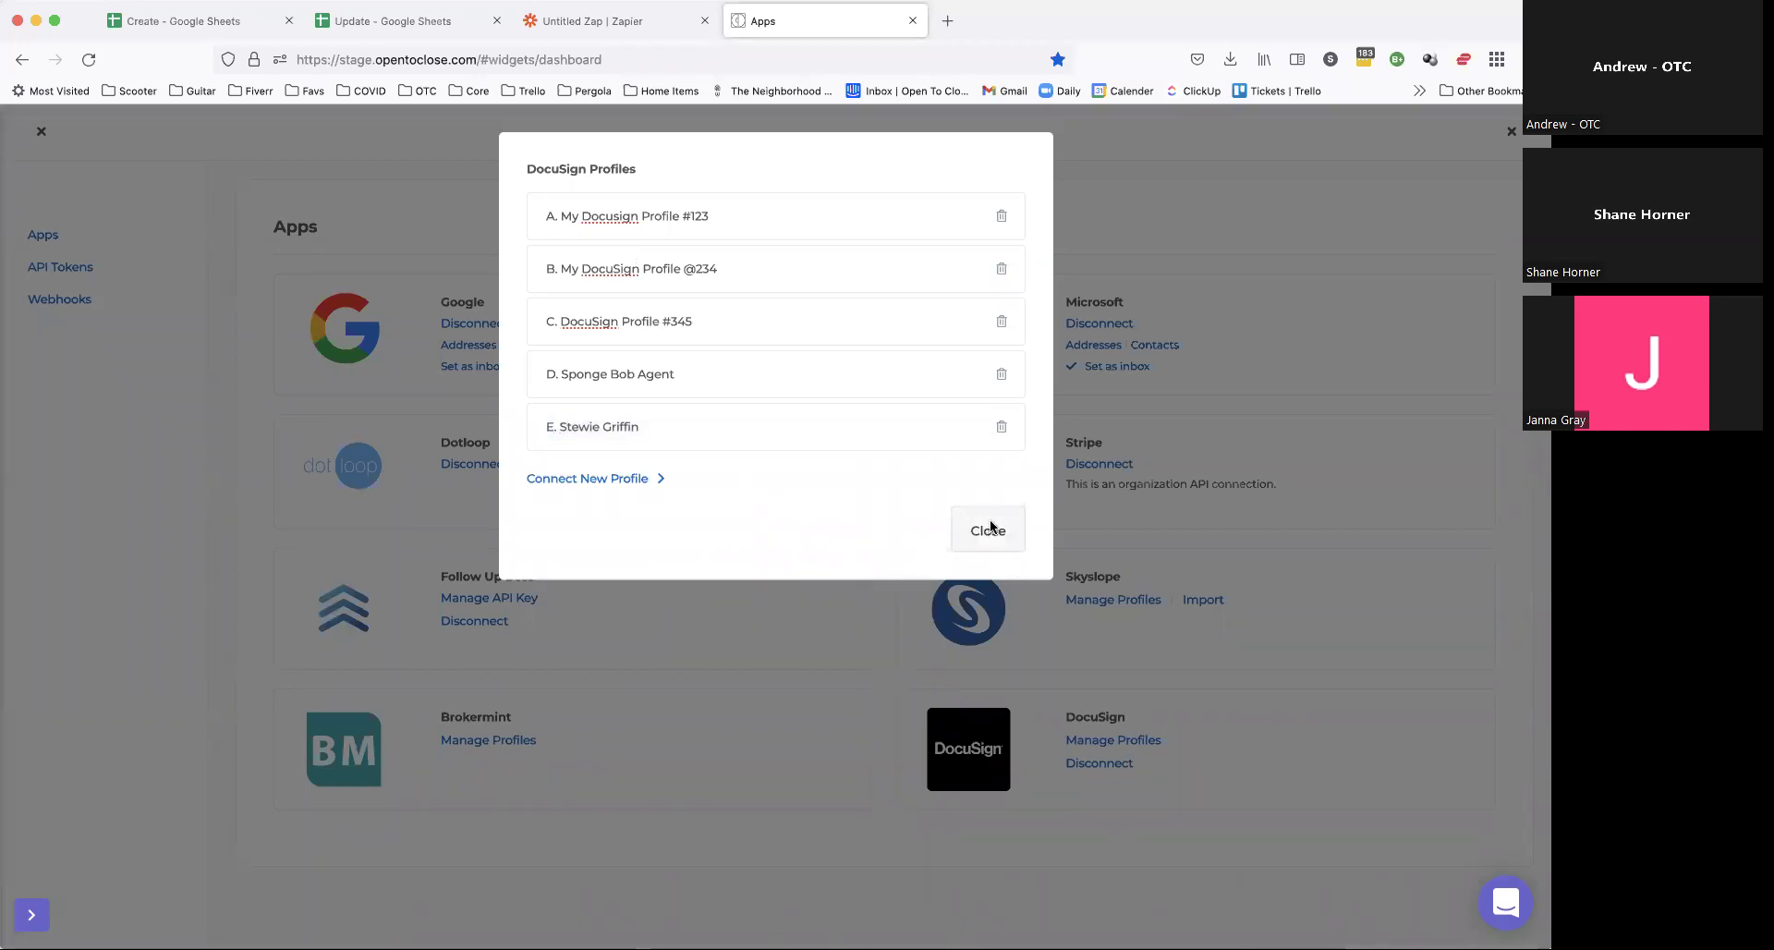
click(986, 530)
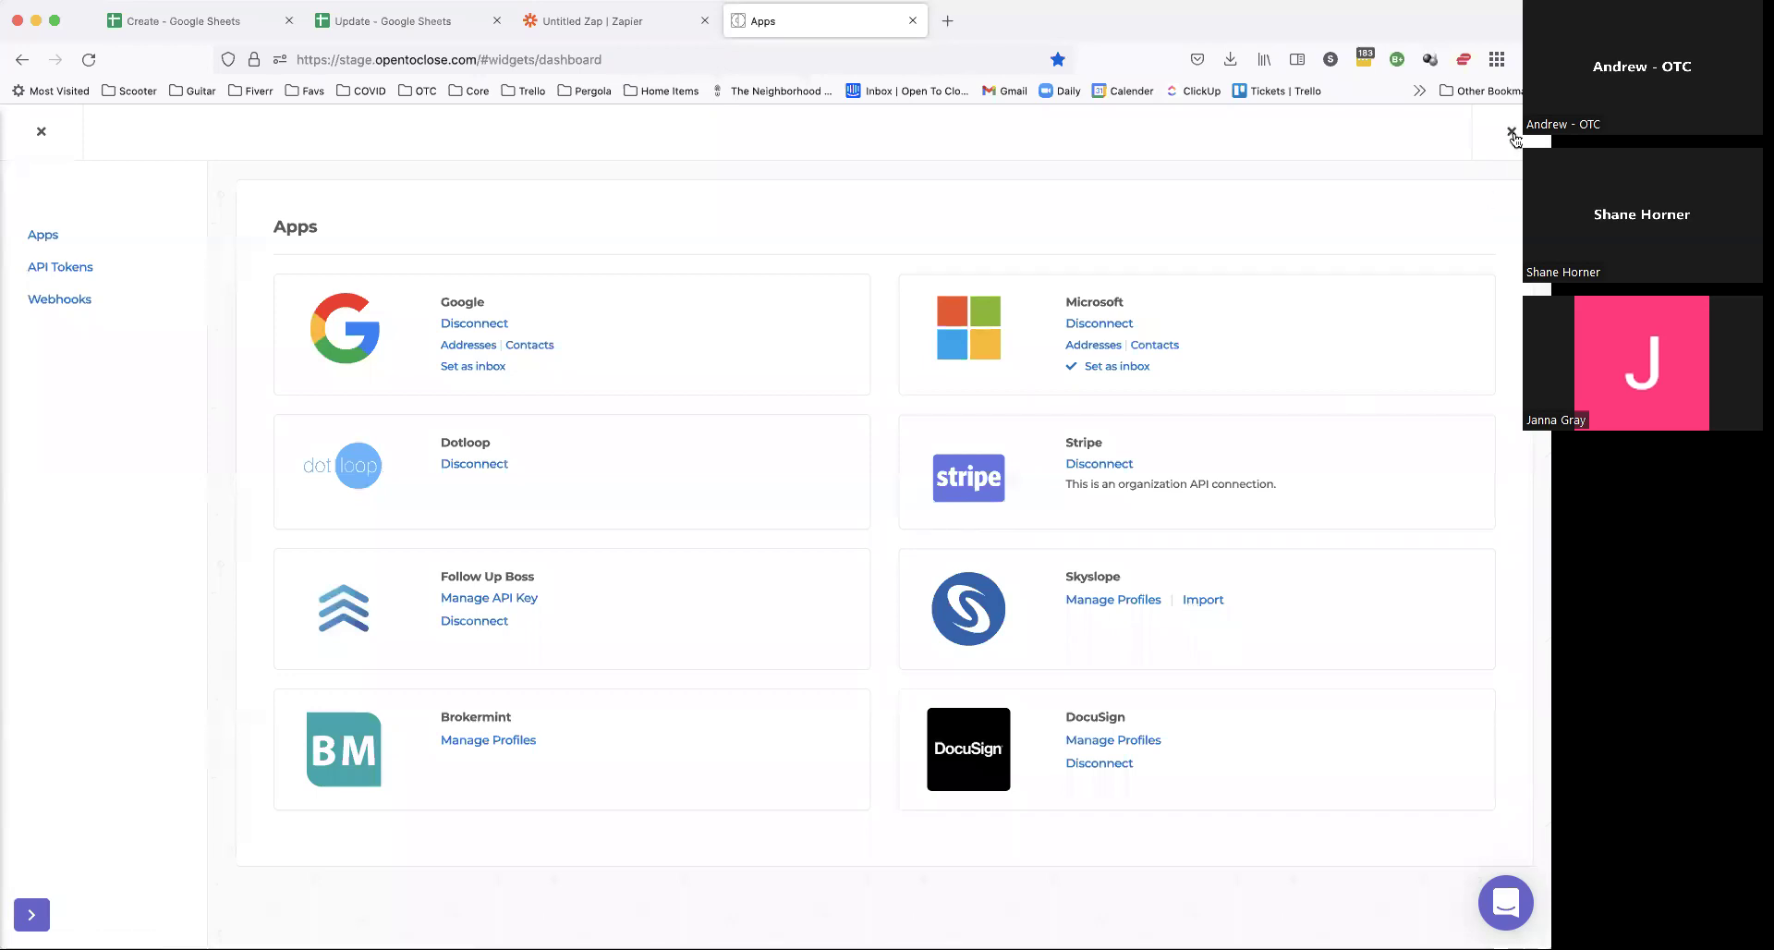
click(1511, 132)
click(639, 260)
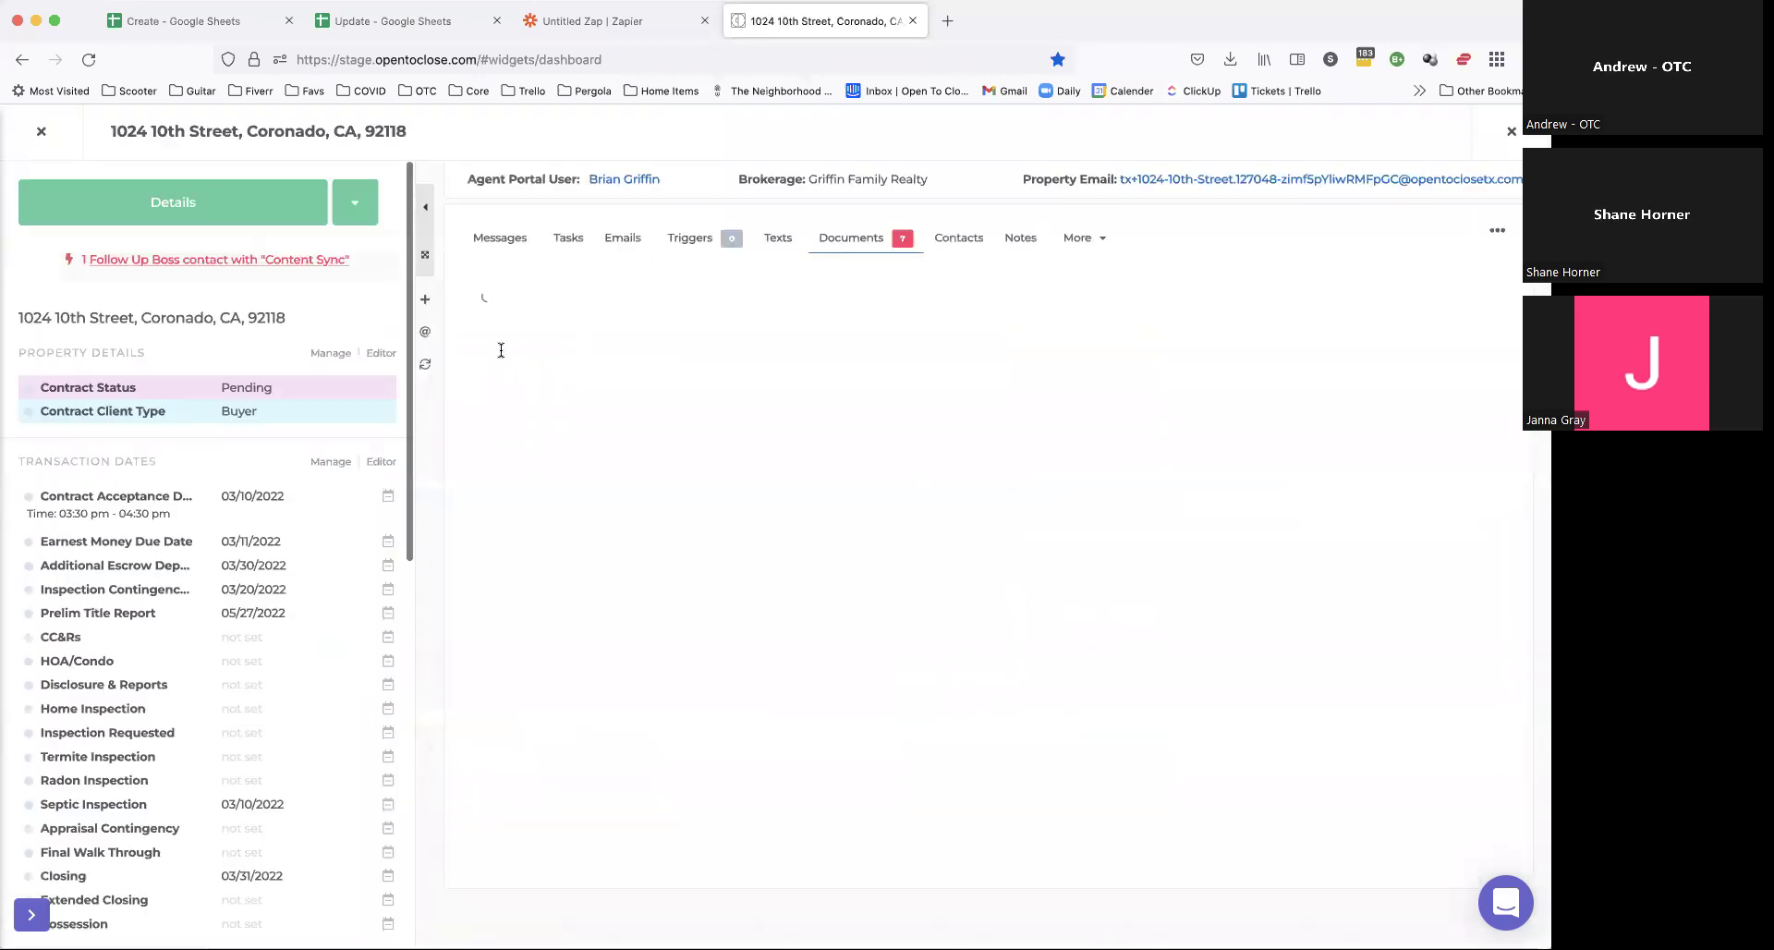
Step: Open the property's Defaults & Settings and view the five Default DocuSign Profile options
click(355, 224)
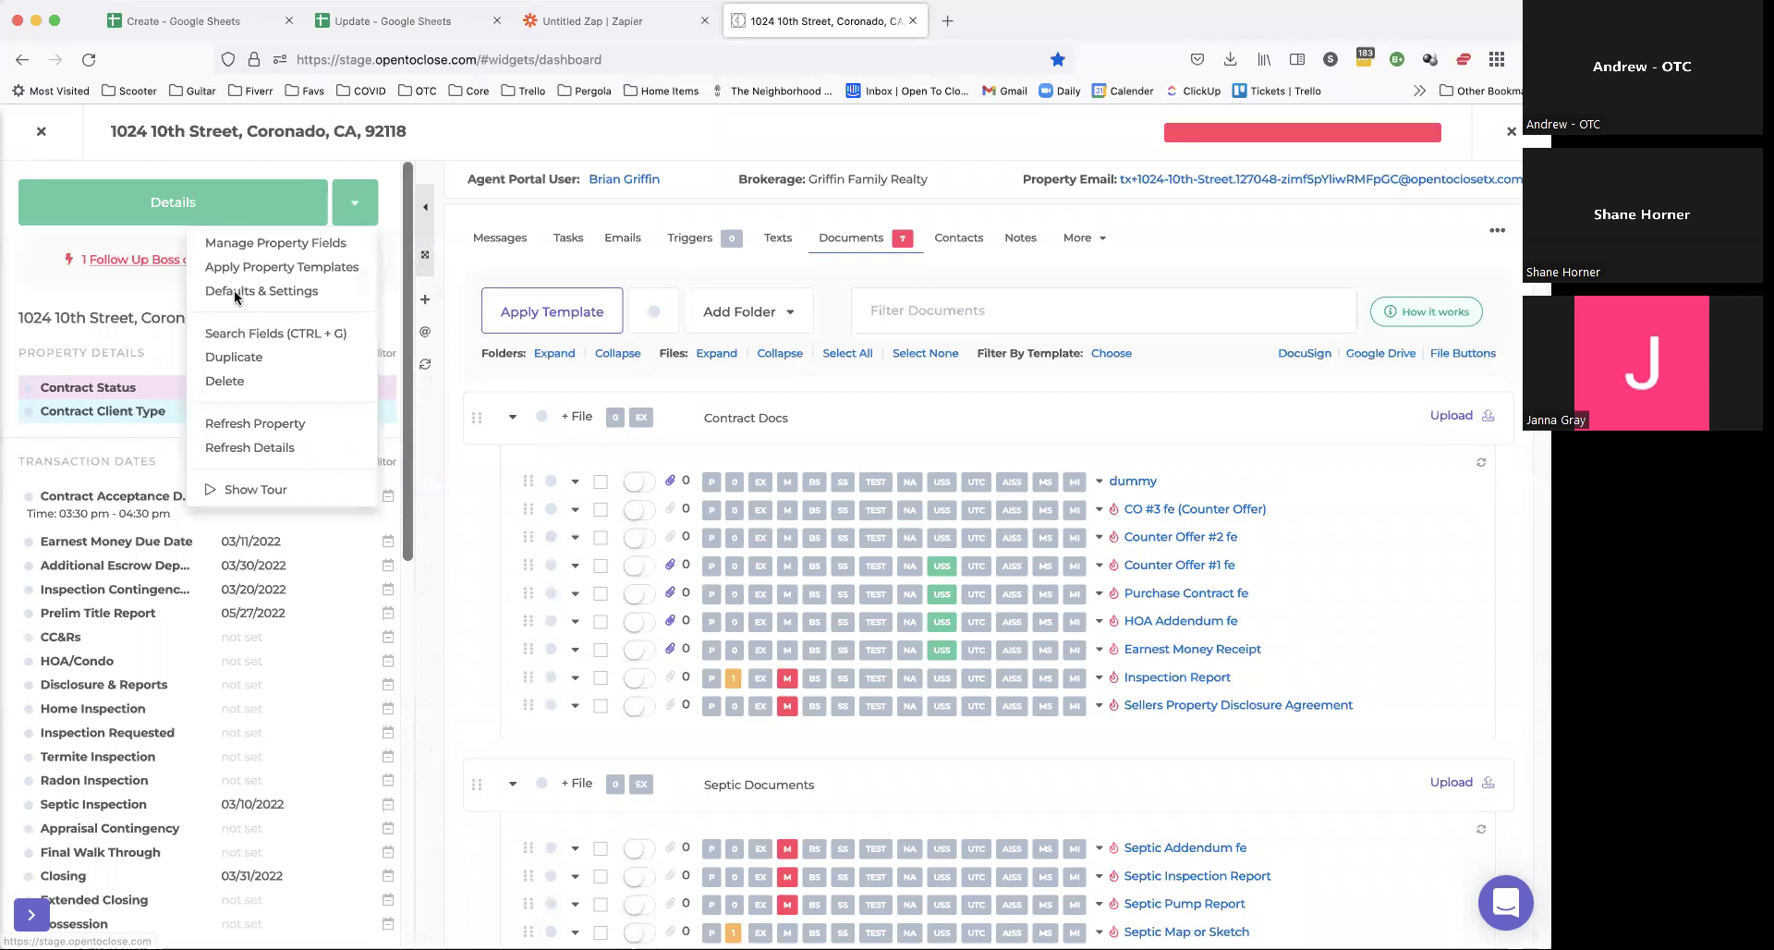
click(237, 289)
scroll(491, 608, down, 10)
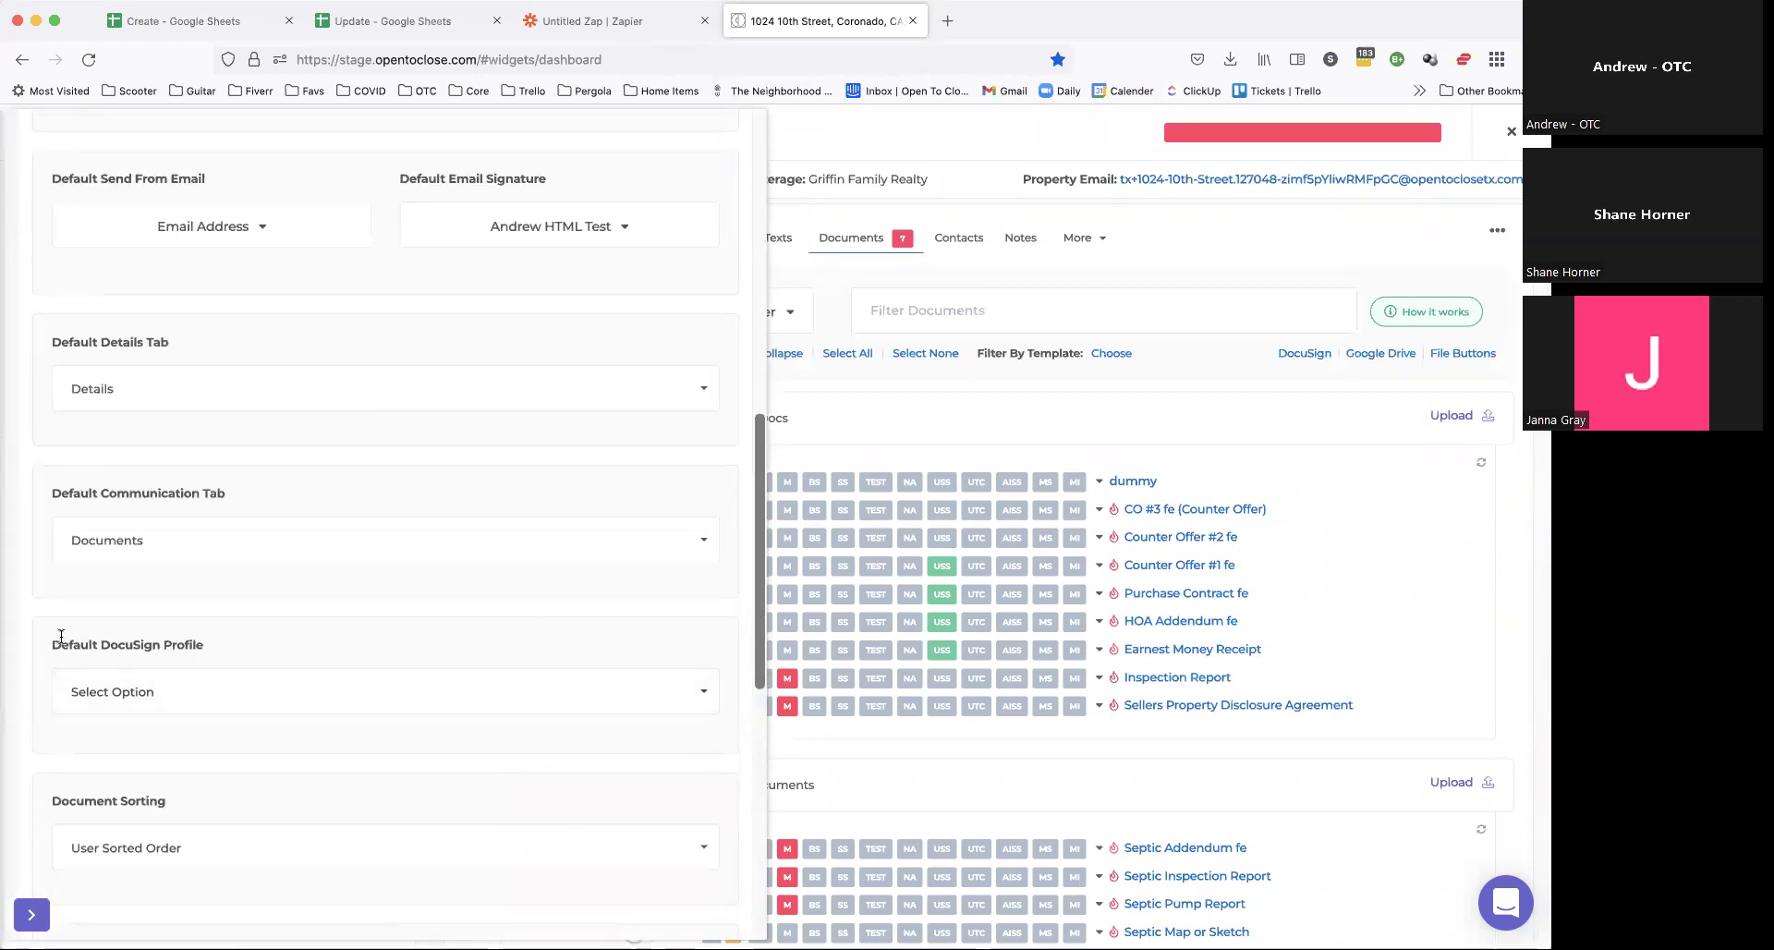
drag(47, 643, 258, 656)
click(258, 656)
click(231, 692)
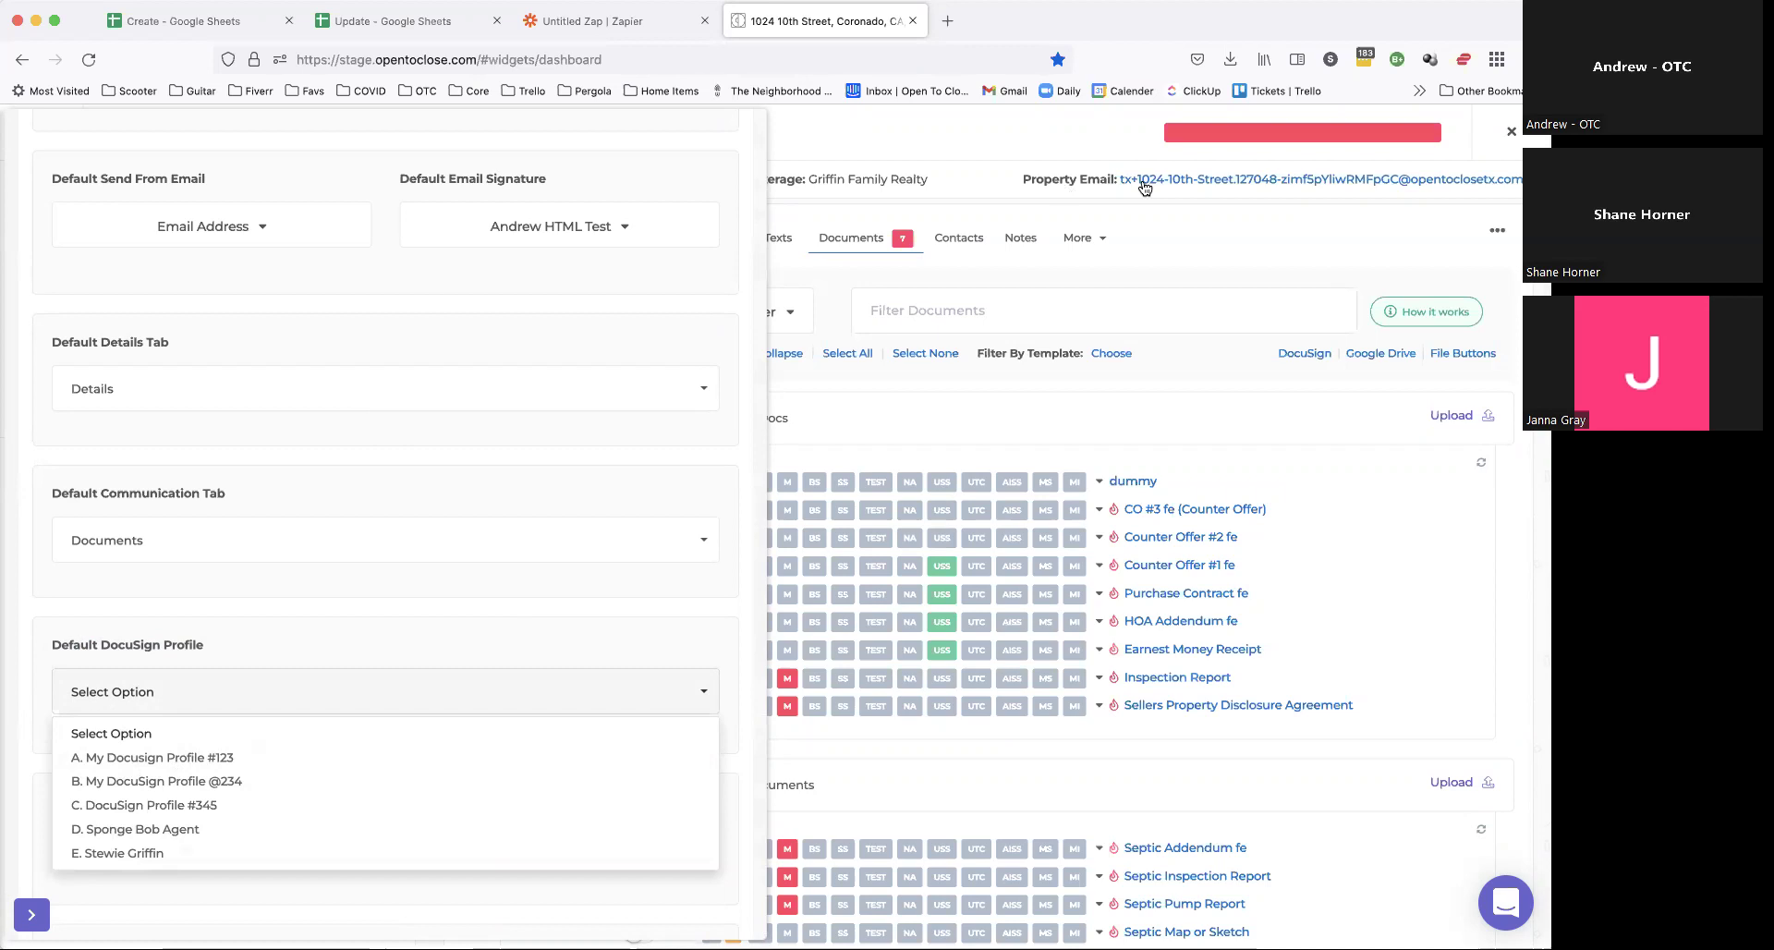
Step: Review who the property is assigned to in its team user assignments
click(1093, 242)
click(920, 417)
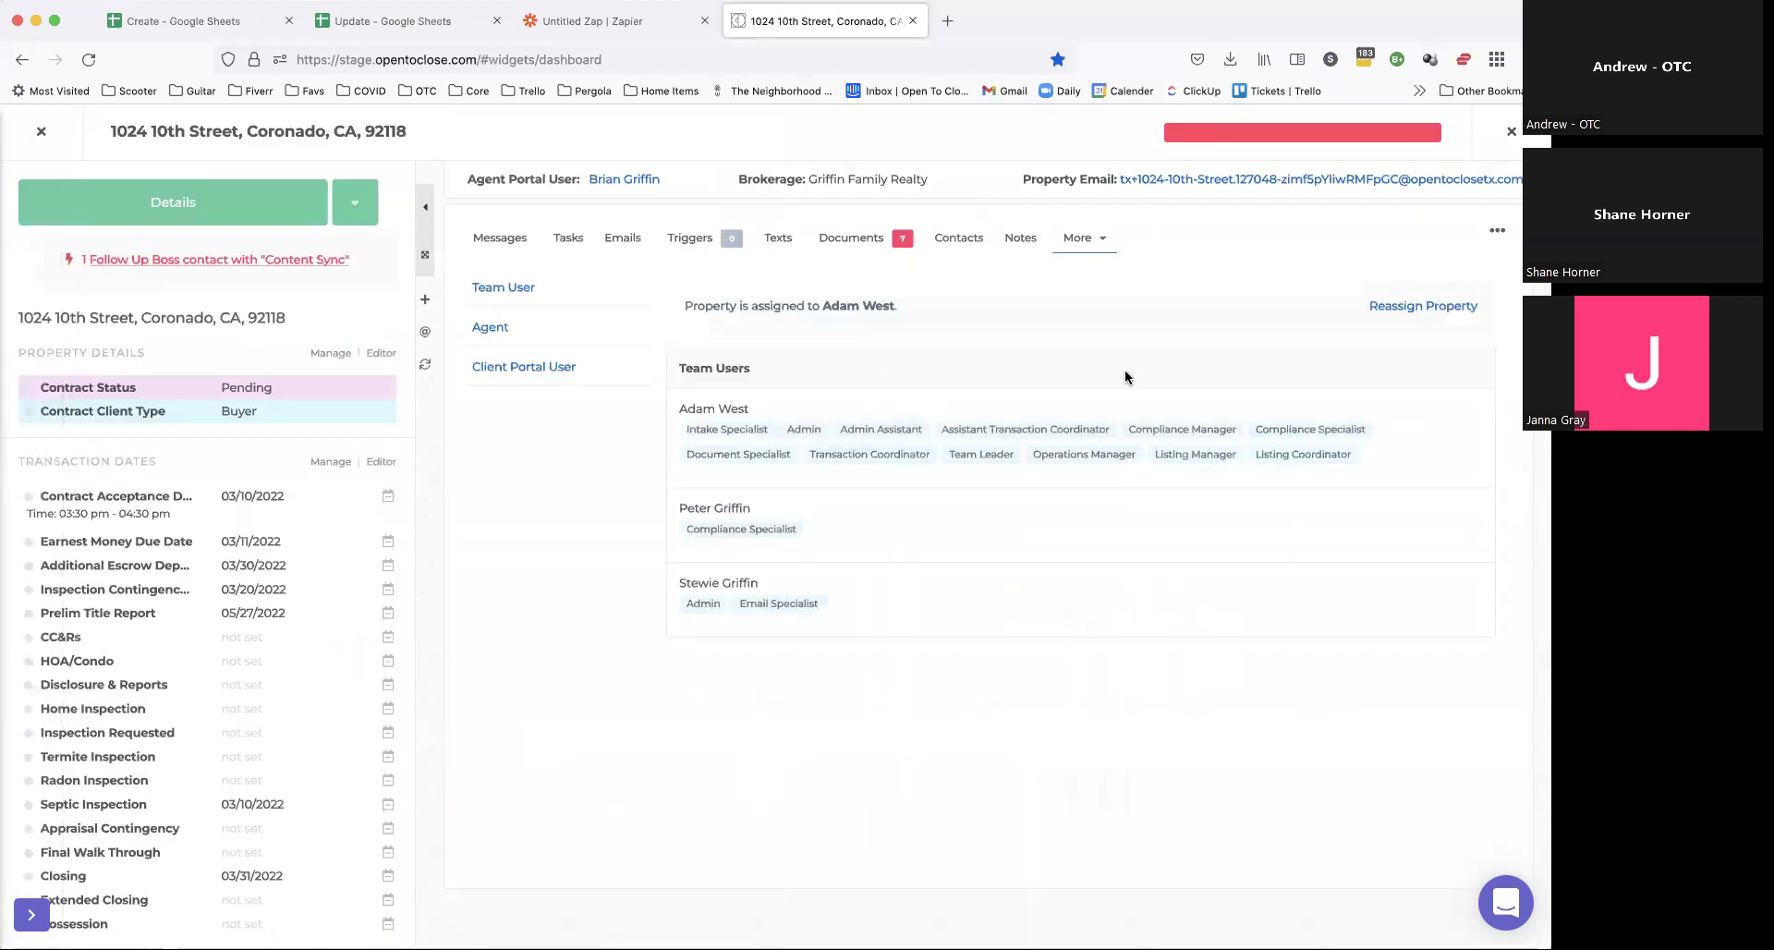
drag(689, 303, 1040, 307)
click(866, 227)
click(355, 208)
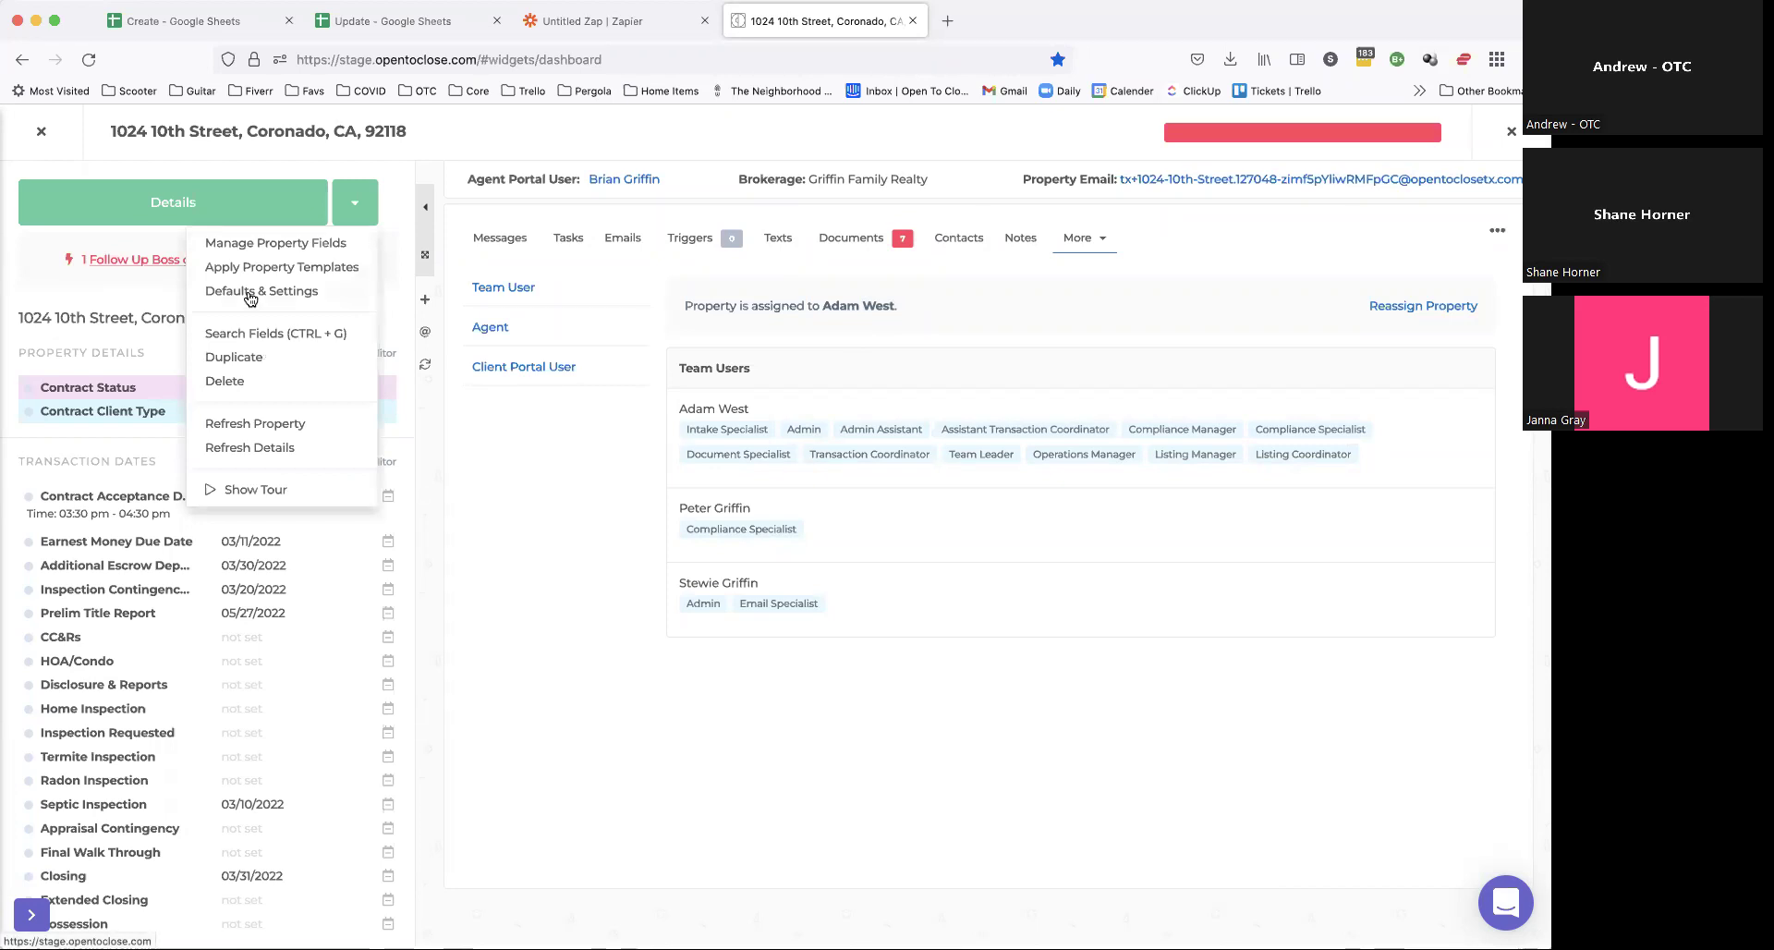
drag(727, 305, 837, 305)
click(837, 303)
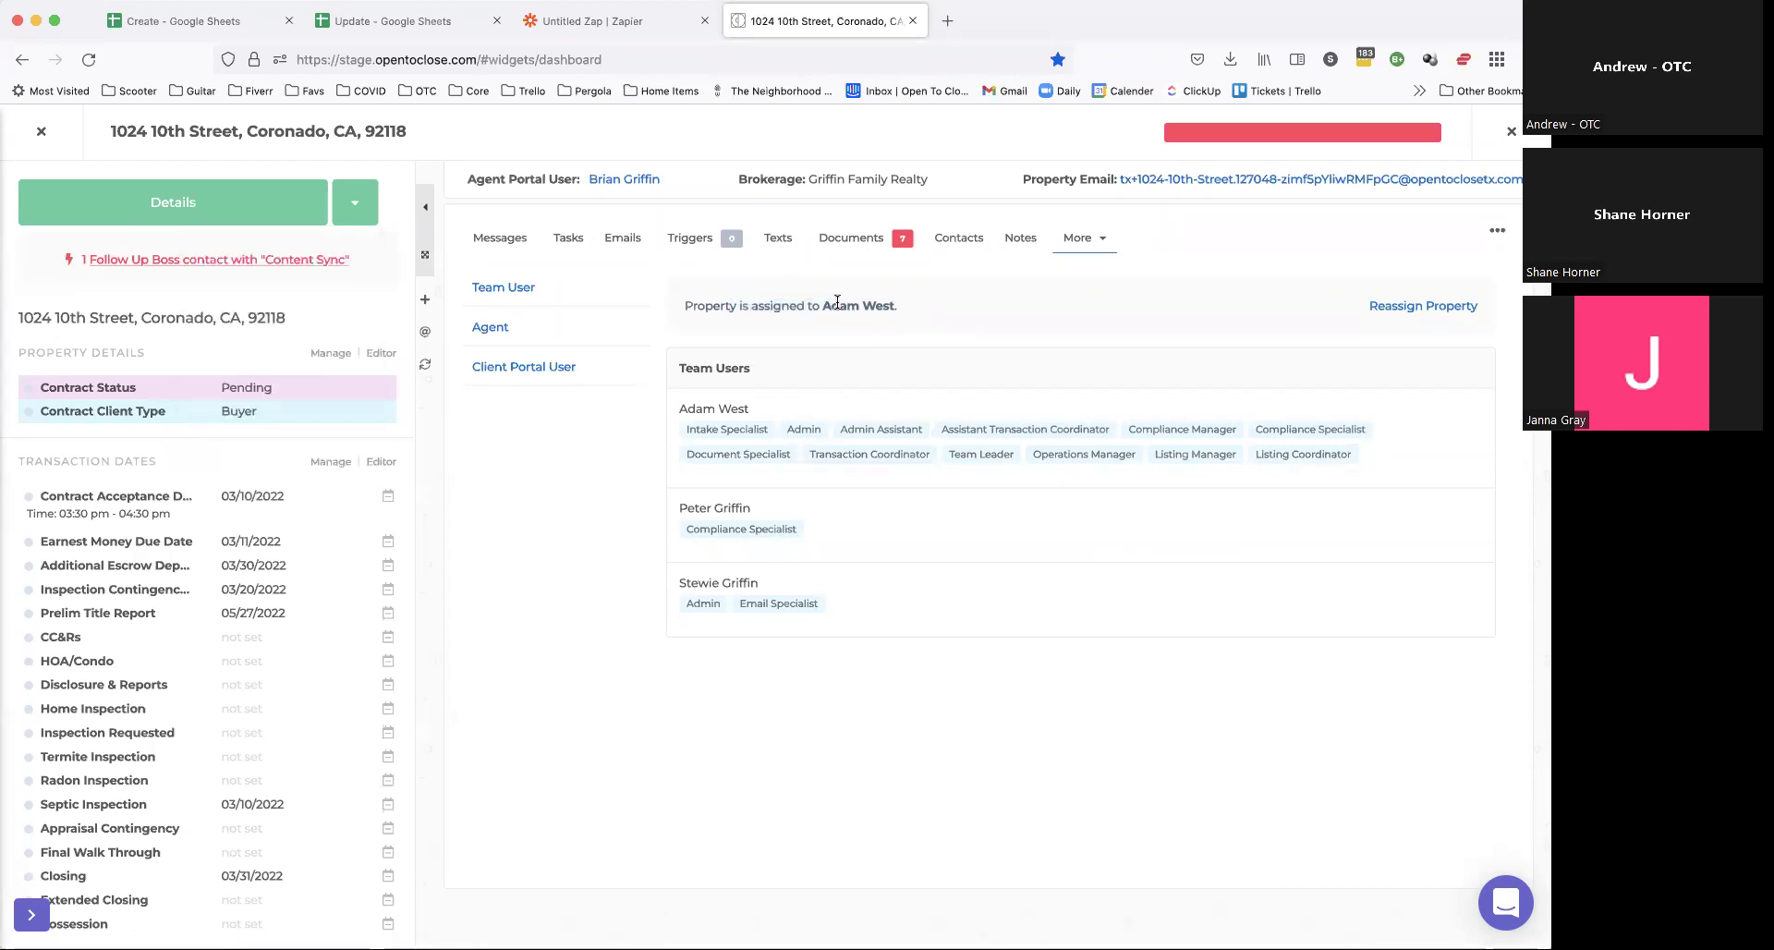
Step: Set the property's Default DocuSign Profile in Defaults & Settings, then show the Documents tab
click(354, 205)
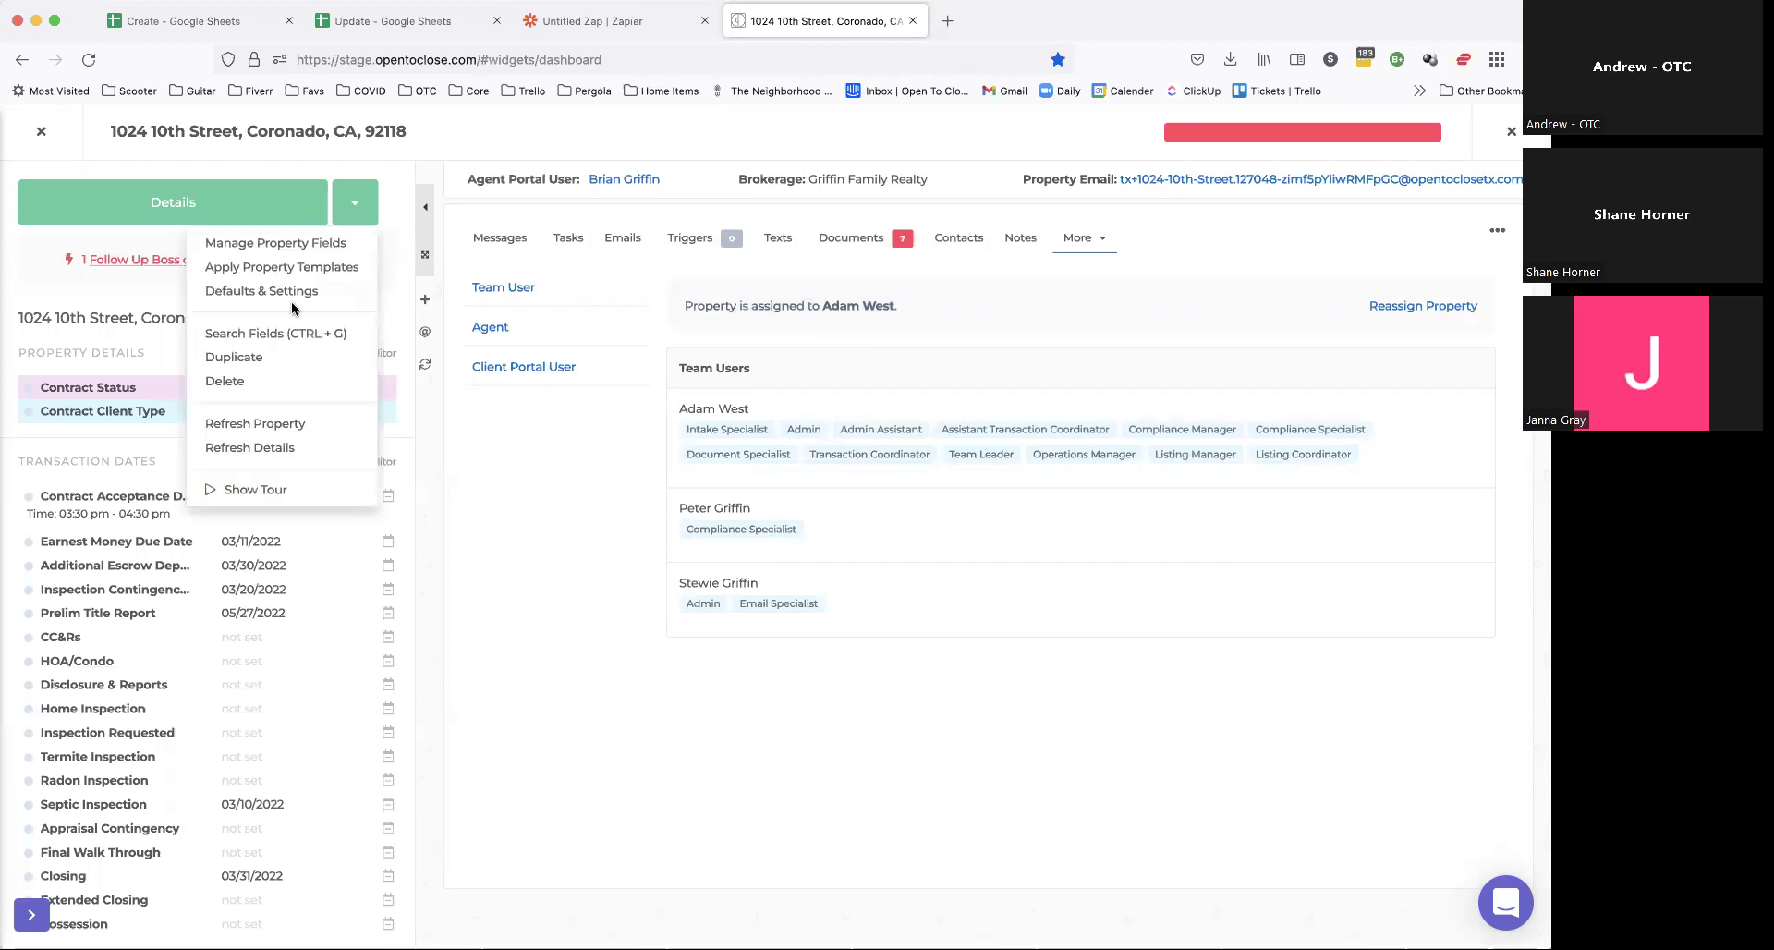
click(277, 292)
scroll(248, 721, down, 10)
scroll(247, 721, up, 4)
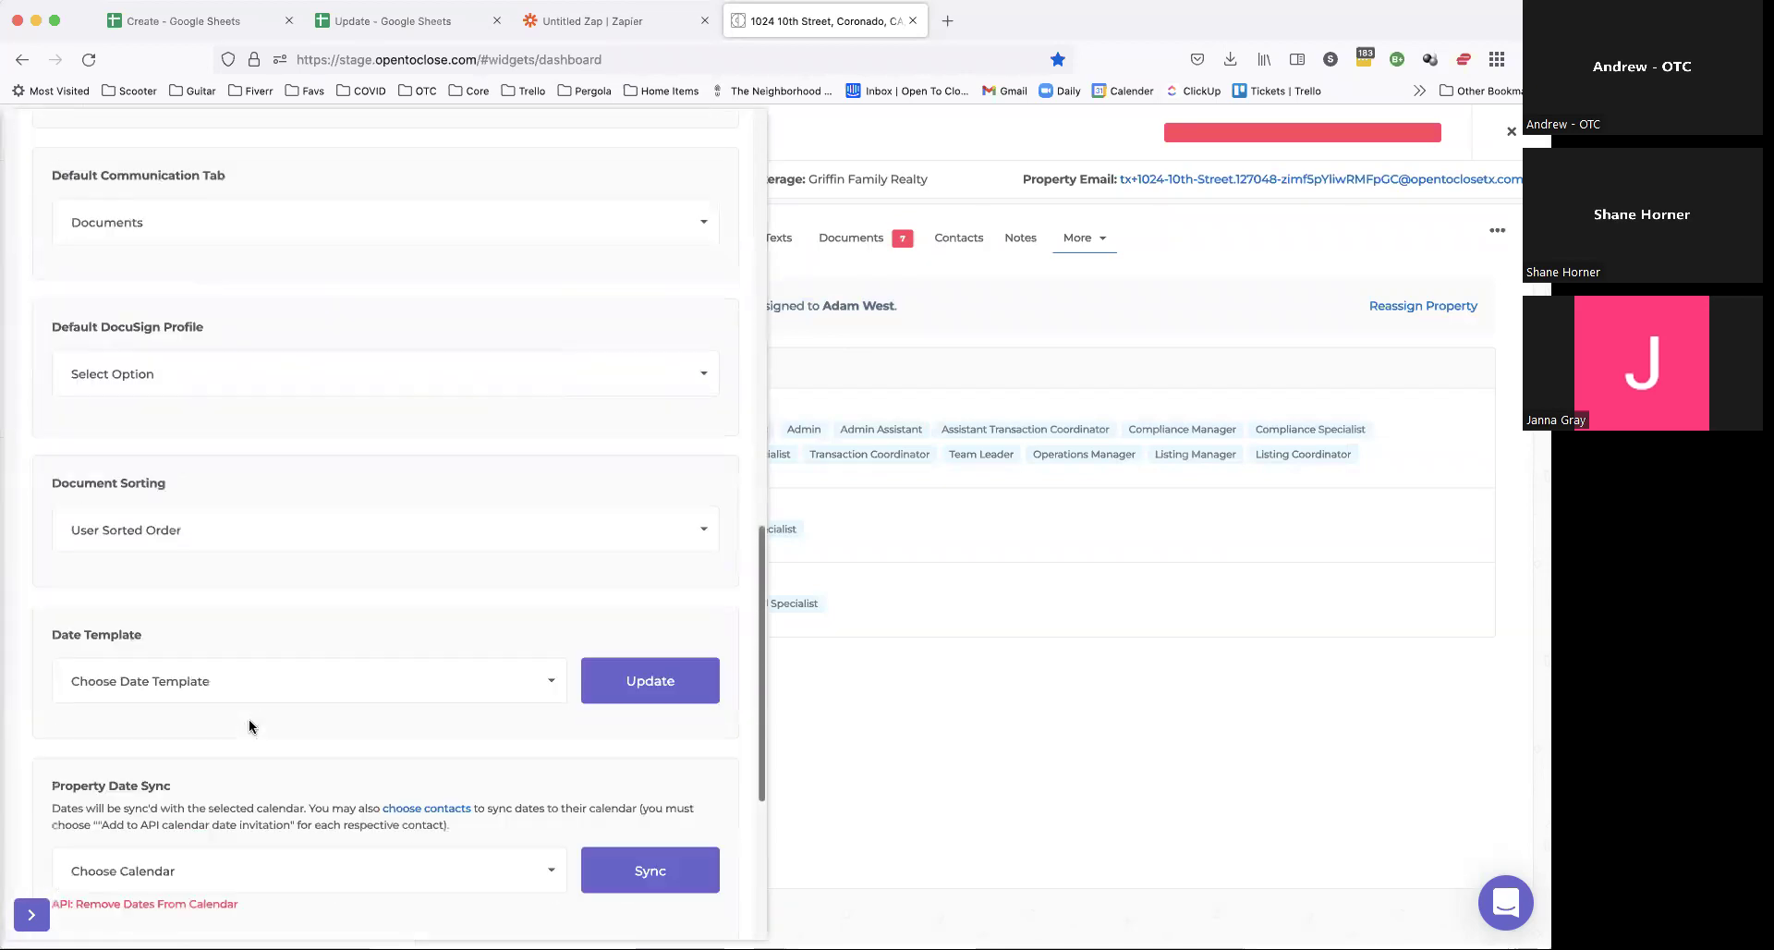
click(225, 373)
click(143, 532)
scroll(514, 423, up, 5)
click(473, 175)
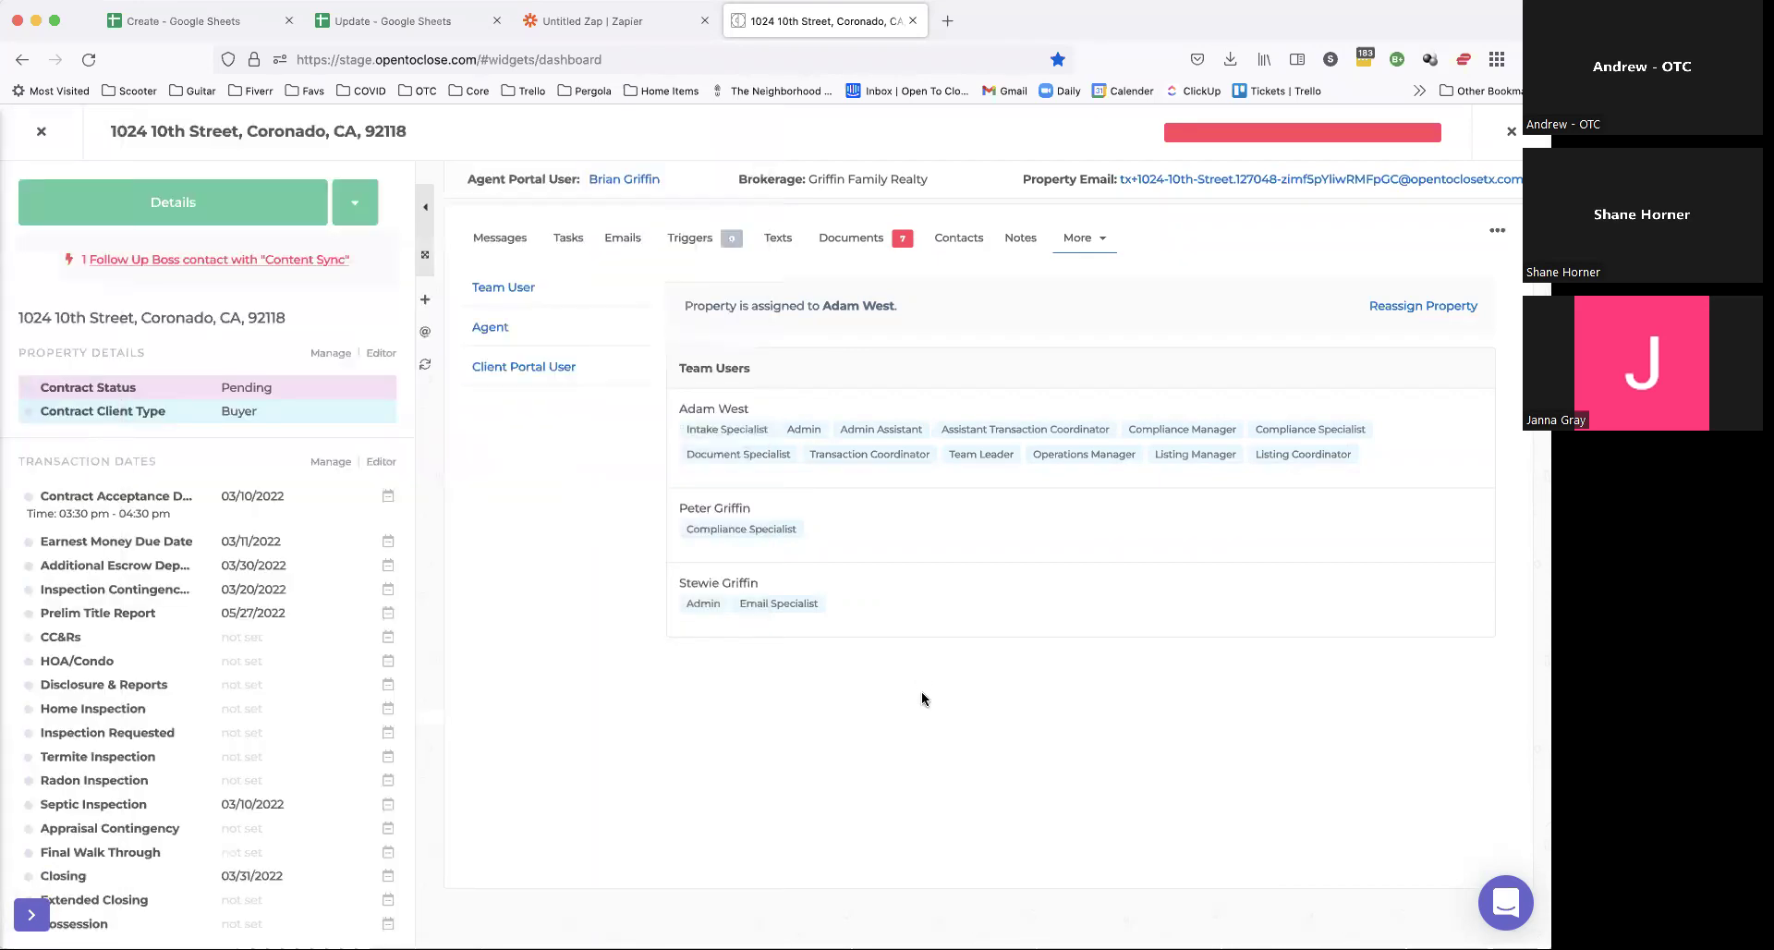
click(845, 237)
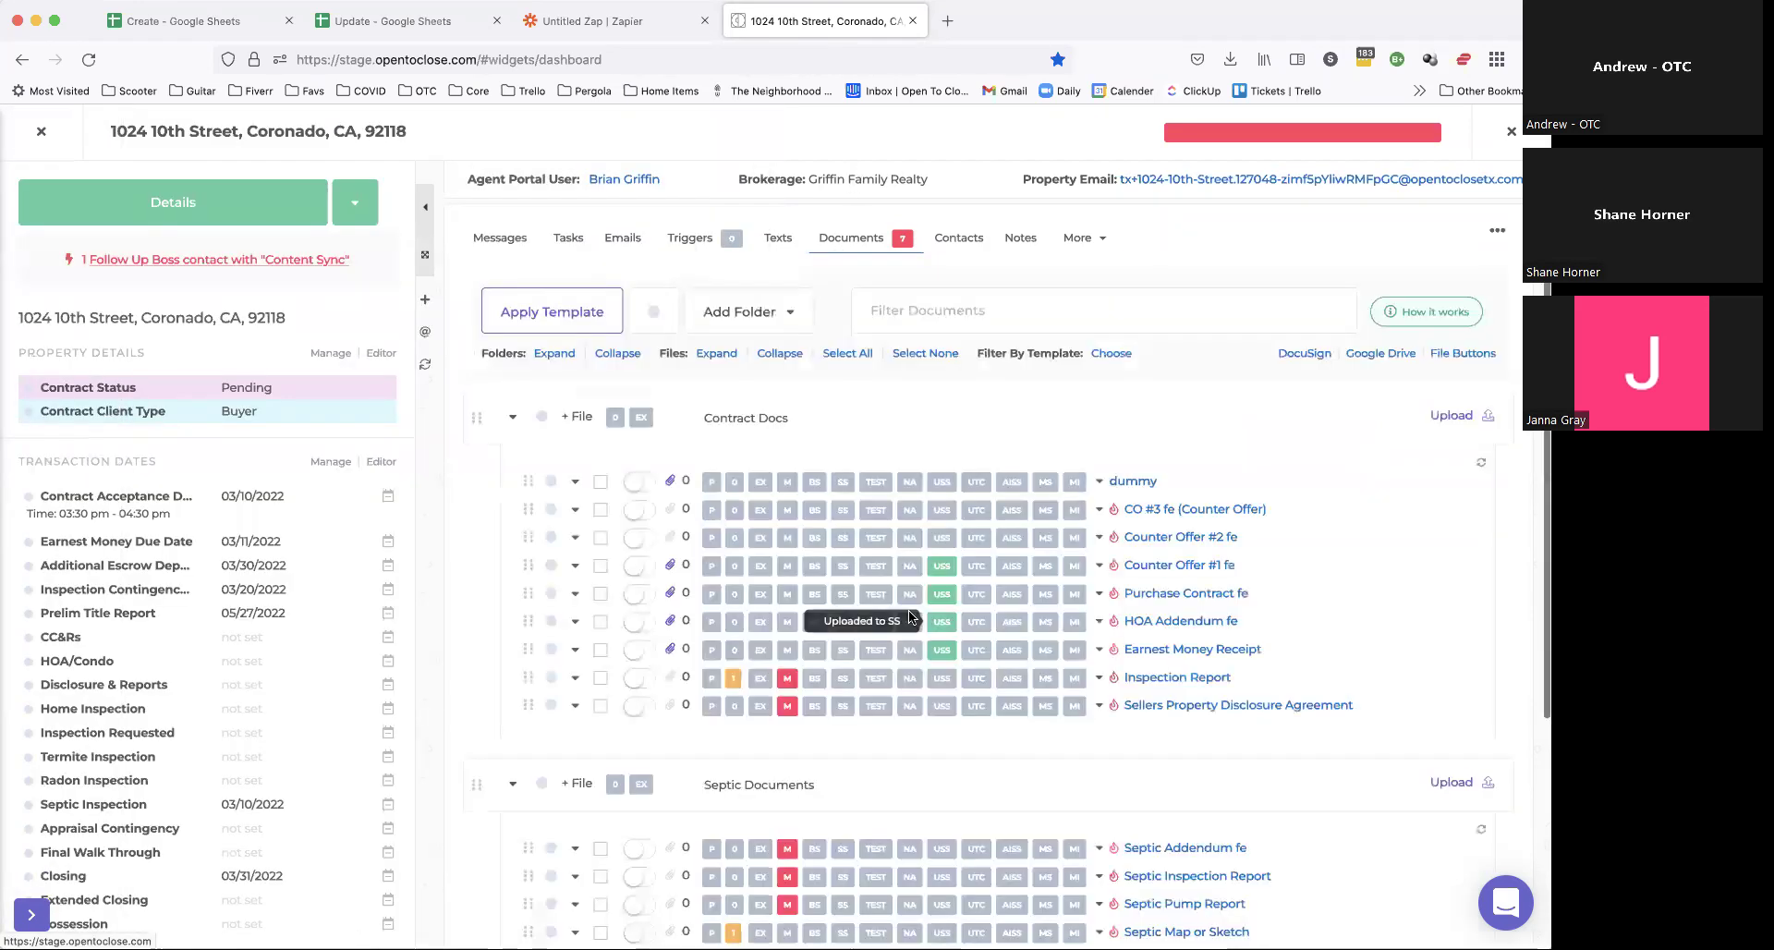
Step: Start a DocuSign envelope for the dummy document, keeping the original DocuSign profile selected
click(601, 481)
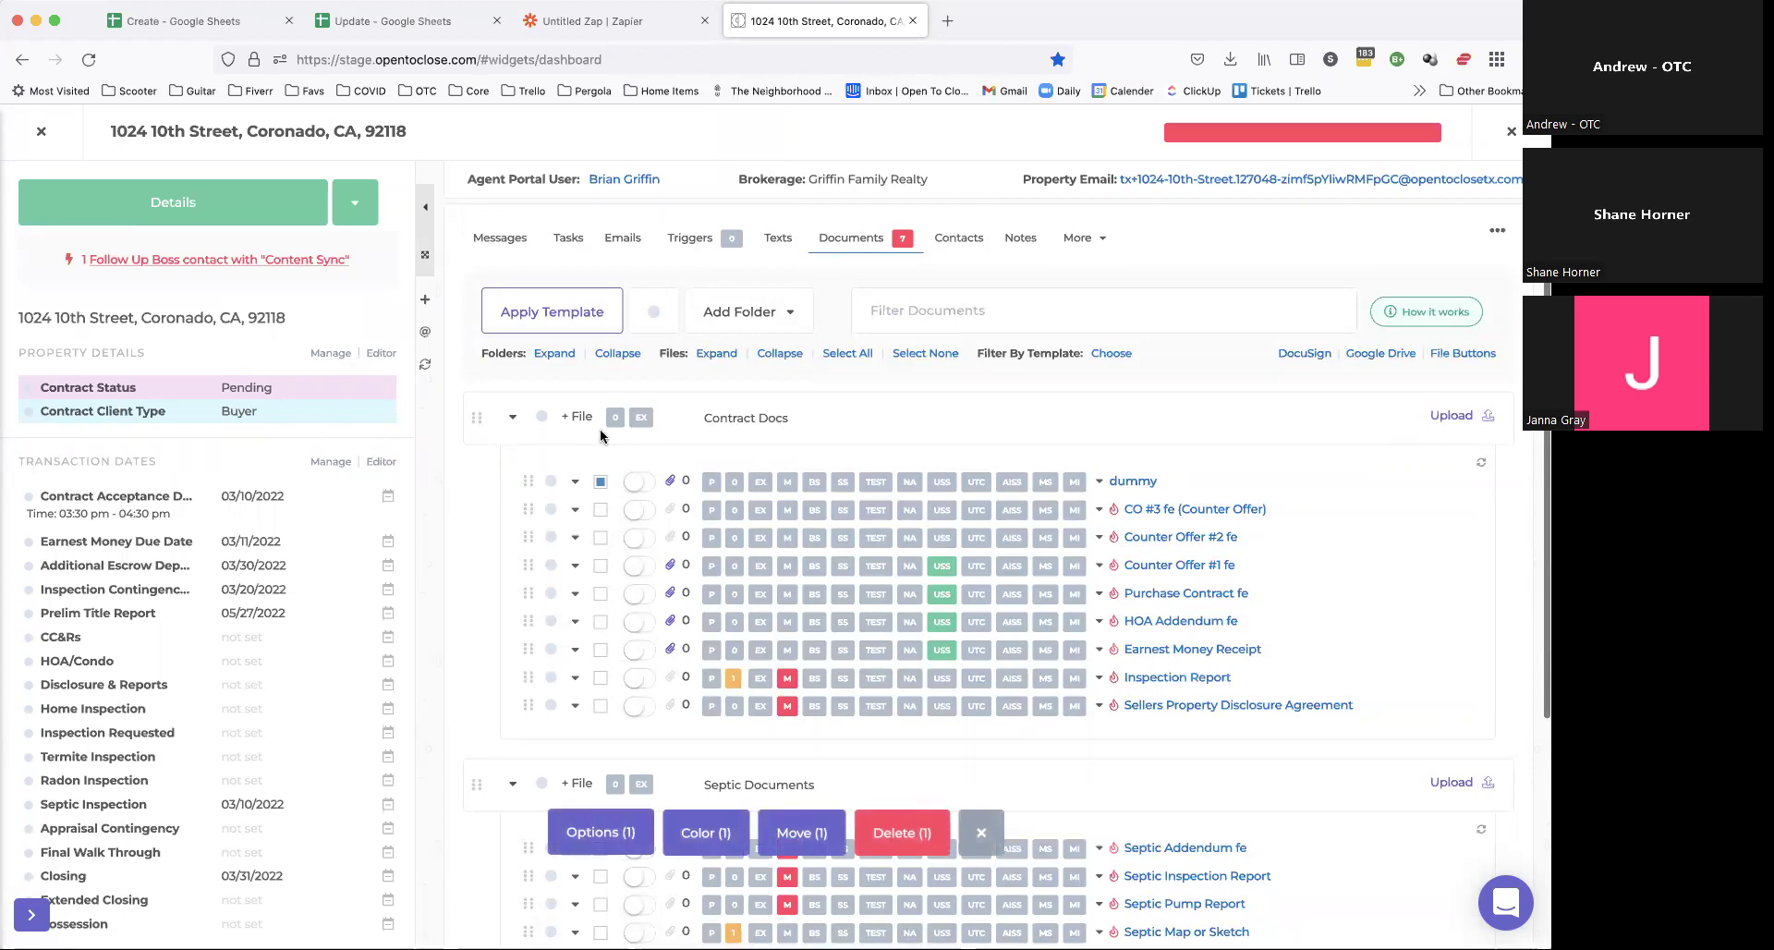
click(586, 837)
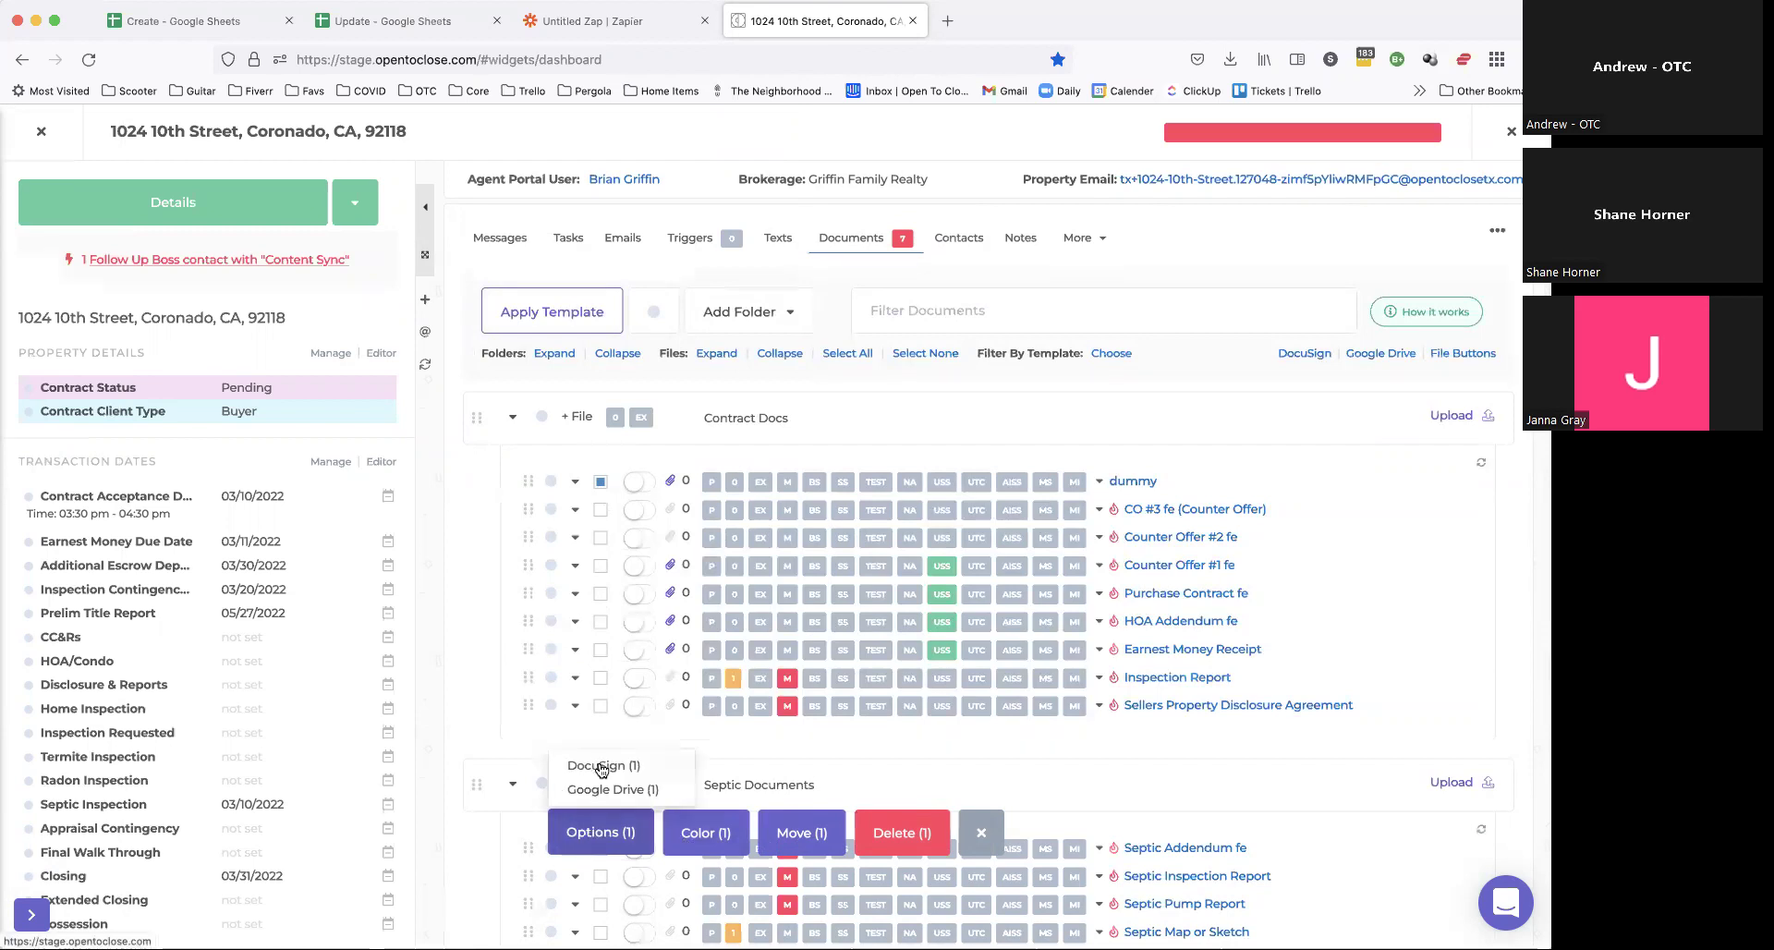
click(597, 766)
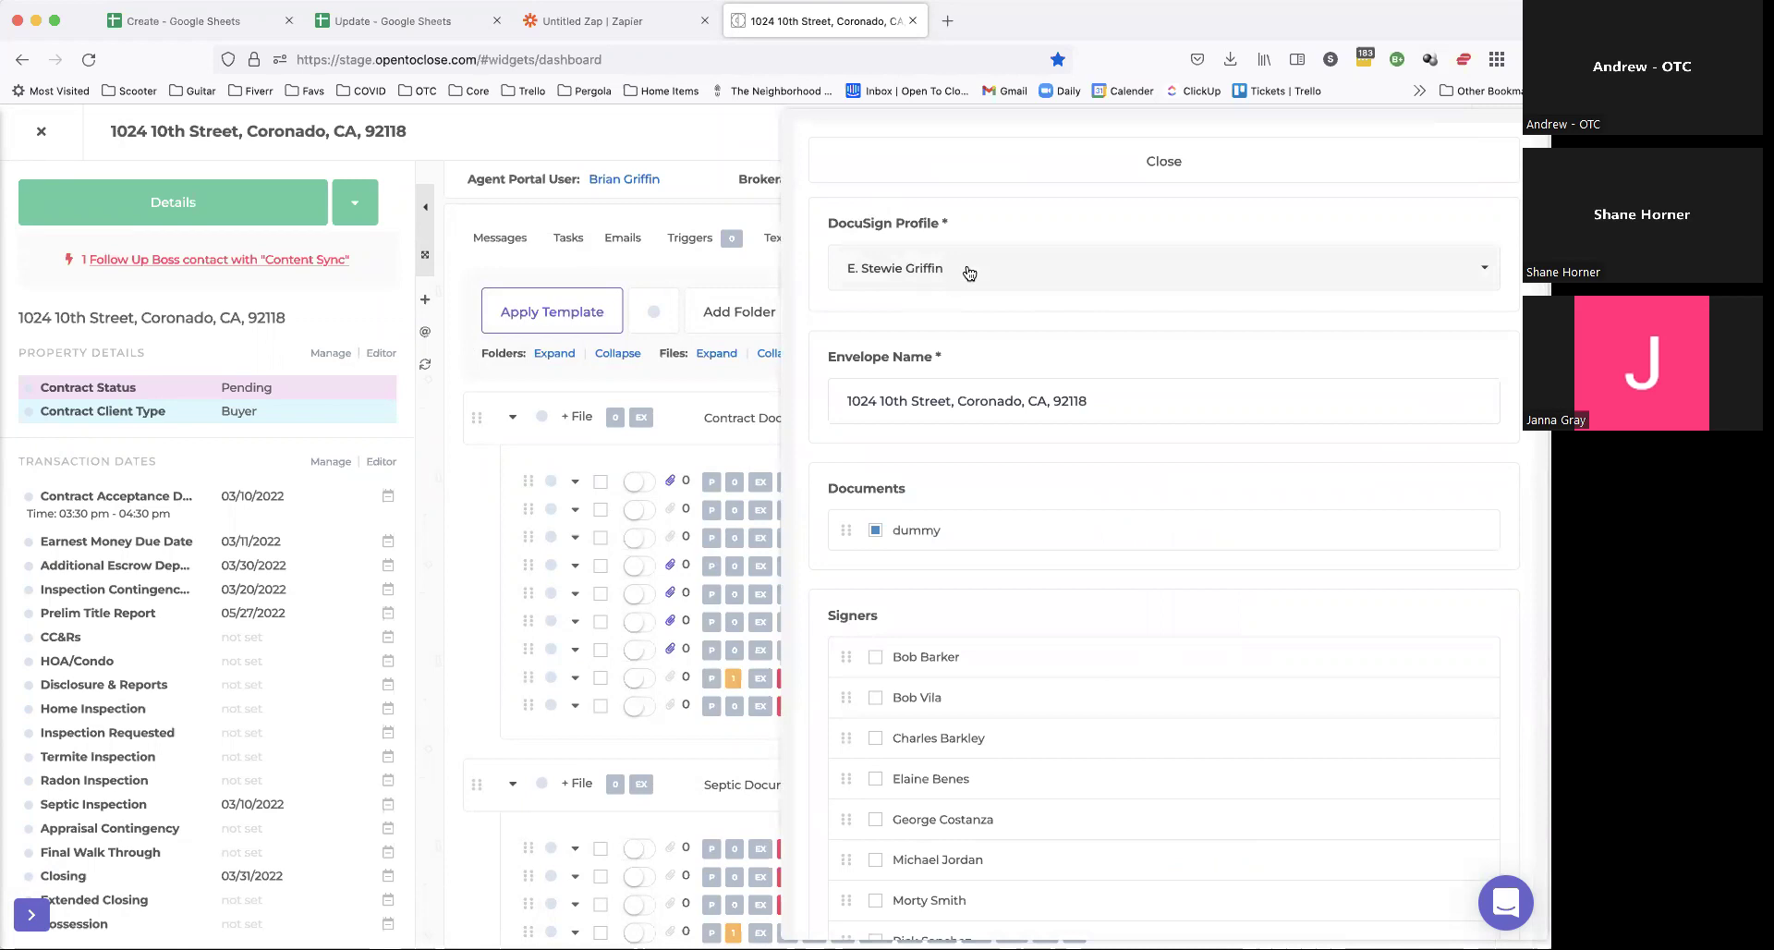
click(894, 268)
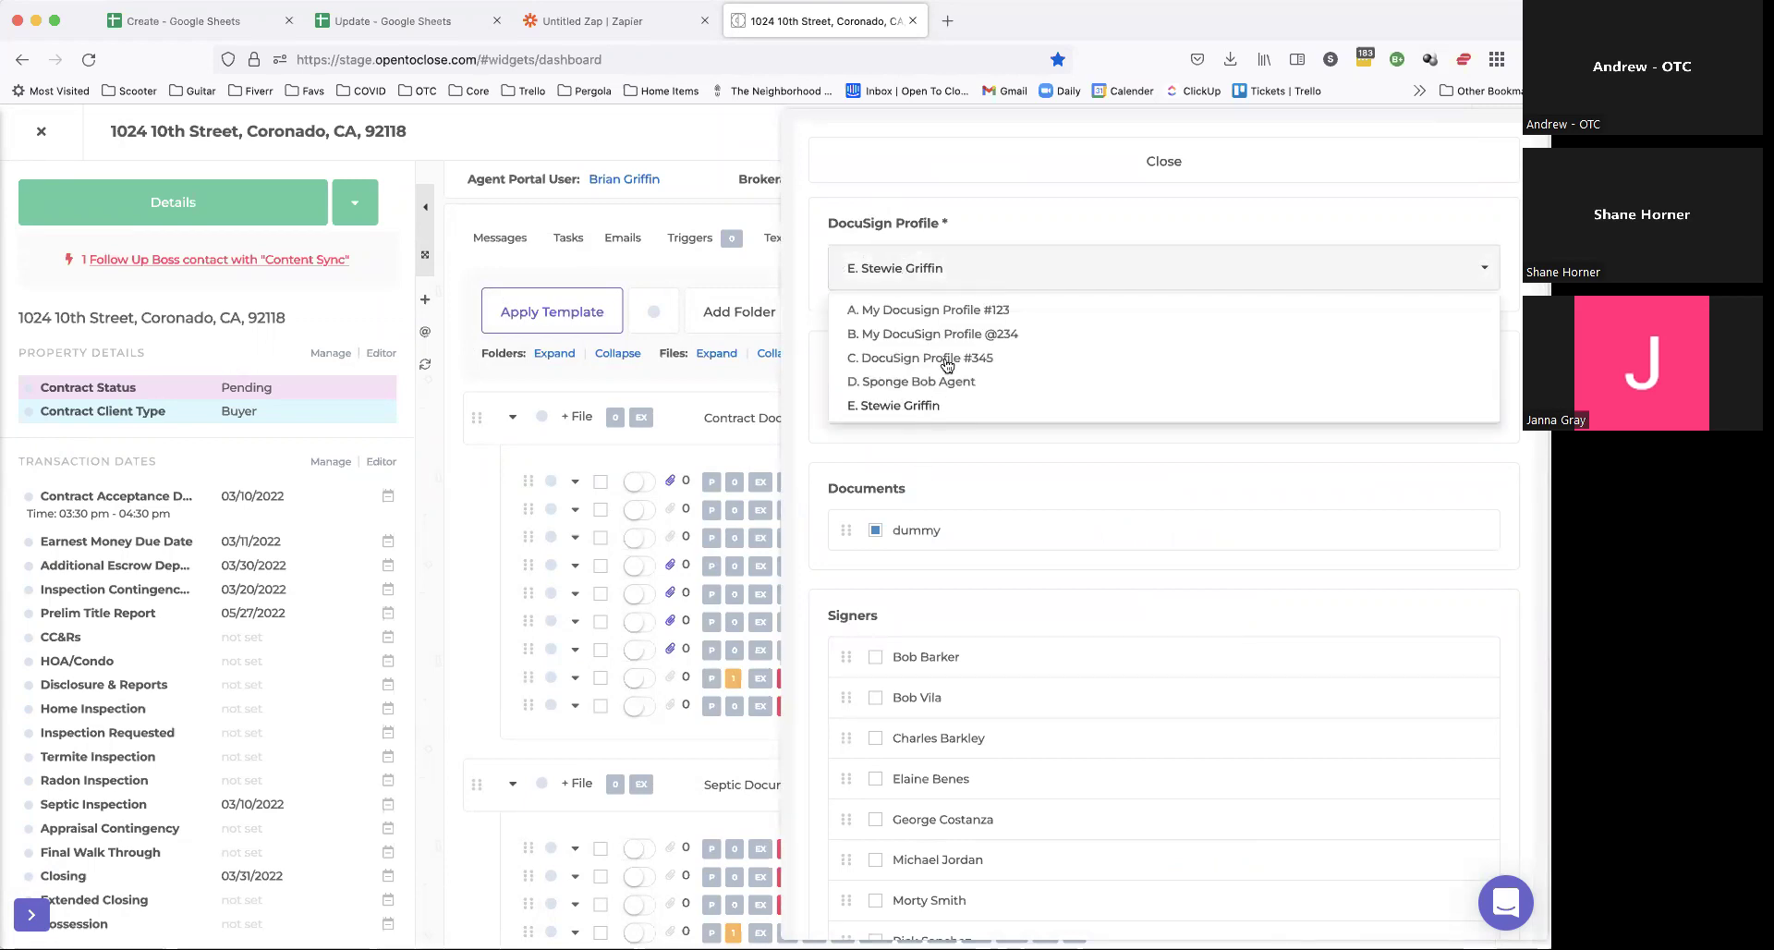
click(895, 382)
click(948, 272)
click(910, 407)
Step: Edit the Envelope Name, replacing the added 'addendum' with 'RE' so it ends in RE-10
scroll(1012, 334, down, 3)
click(1116, 267)
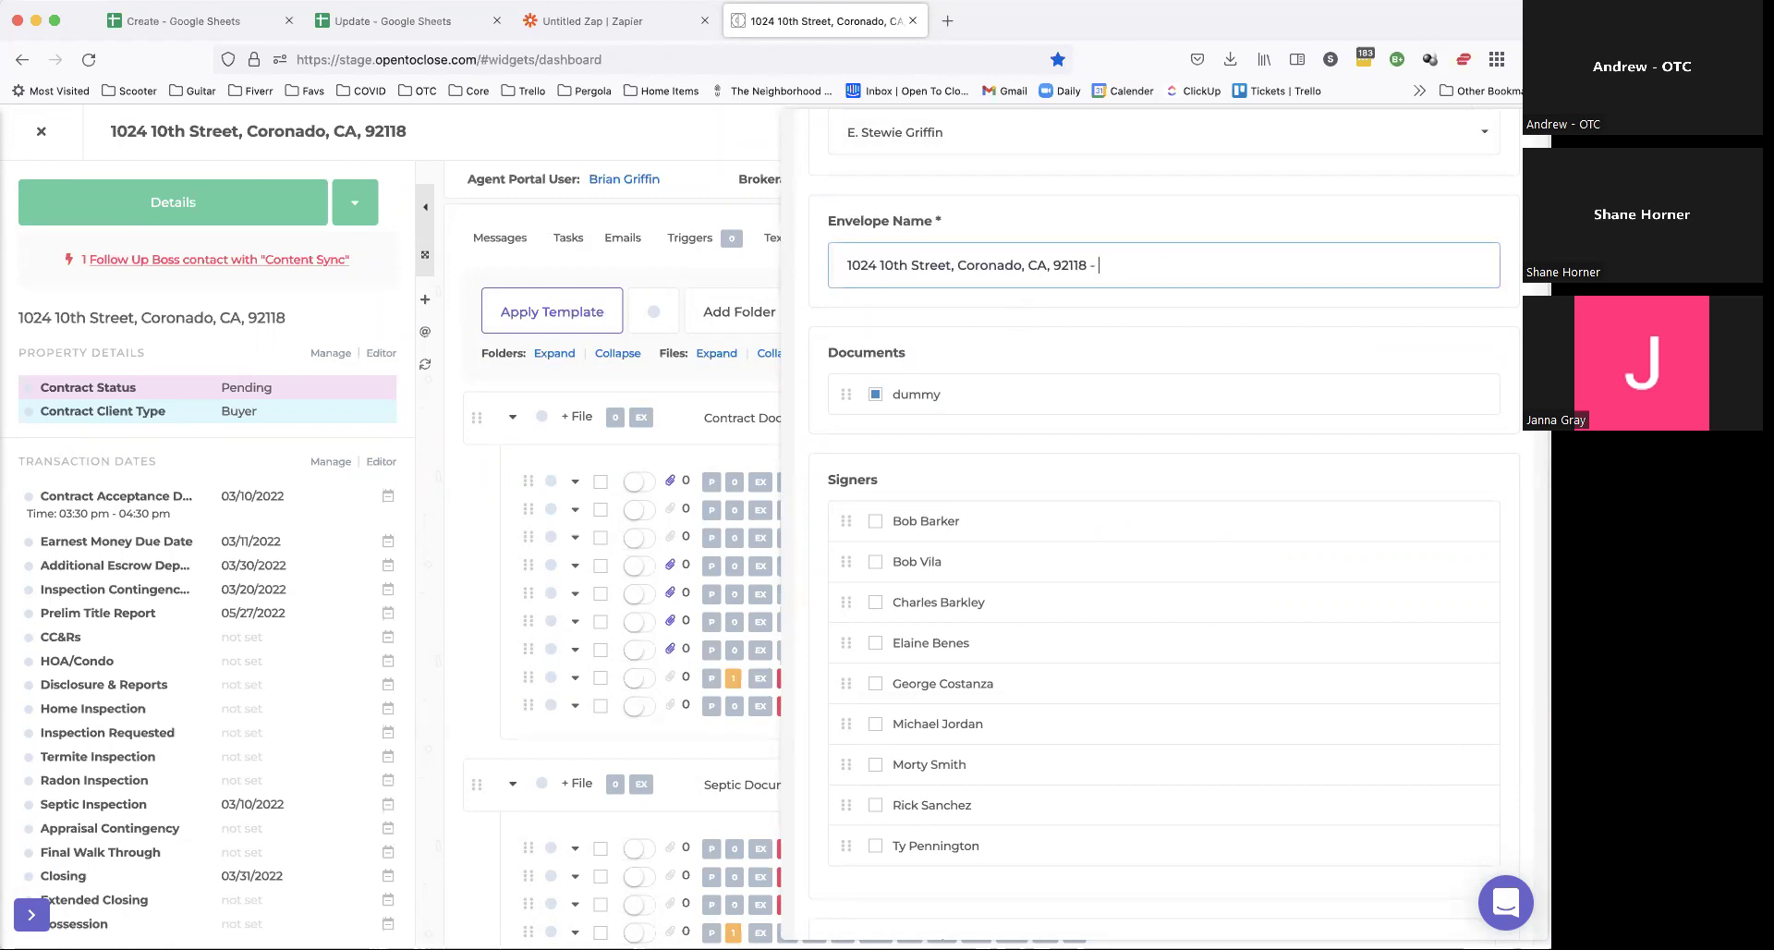
text(addendum)
double_click(1121, 265)
text(RE)
drag(1096, 264, 1132, 263)
scroll(944, 377, down, 2)
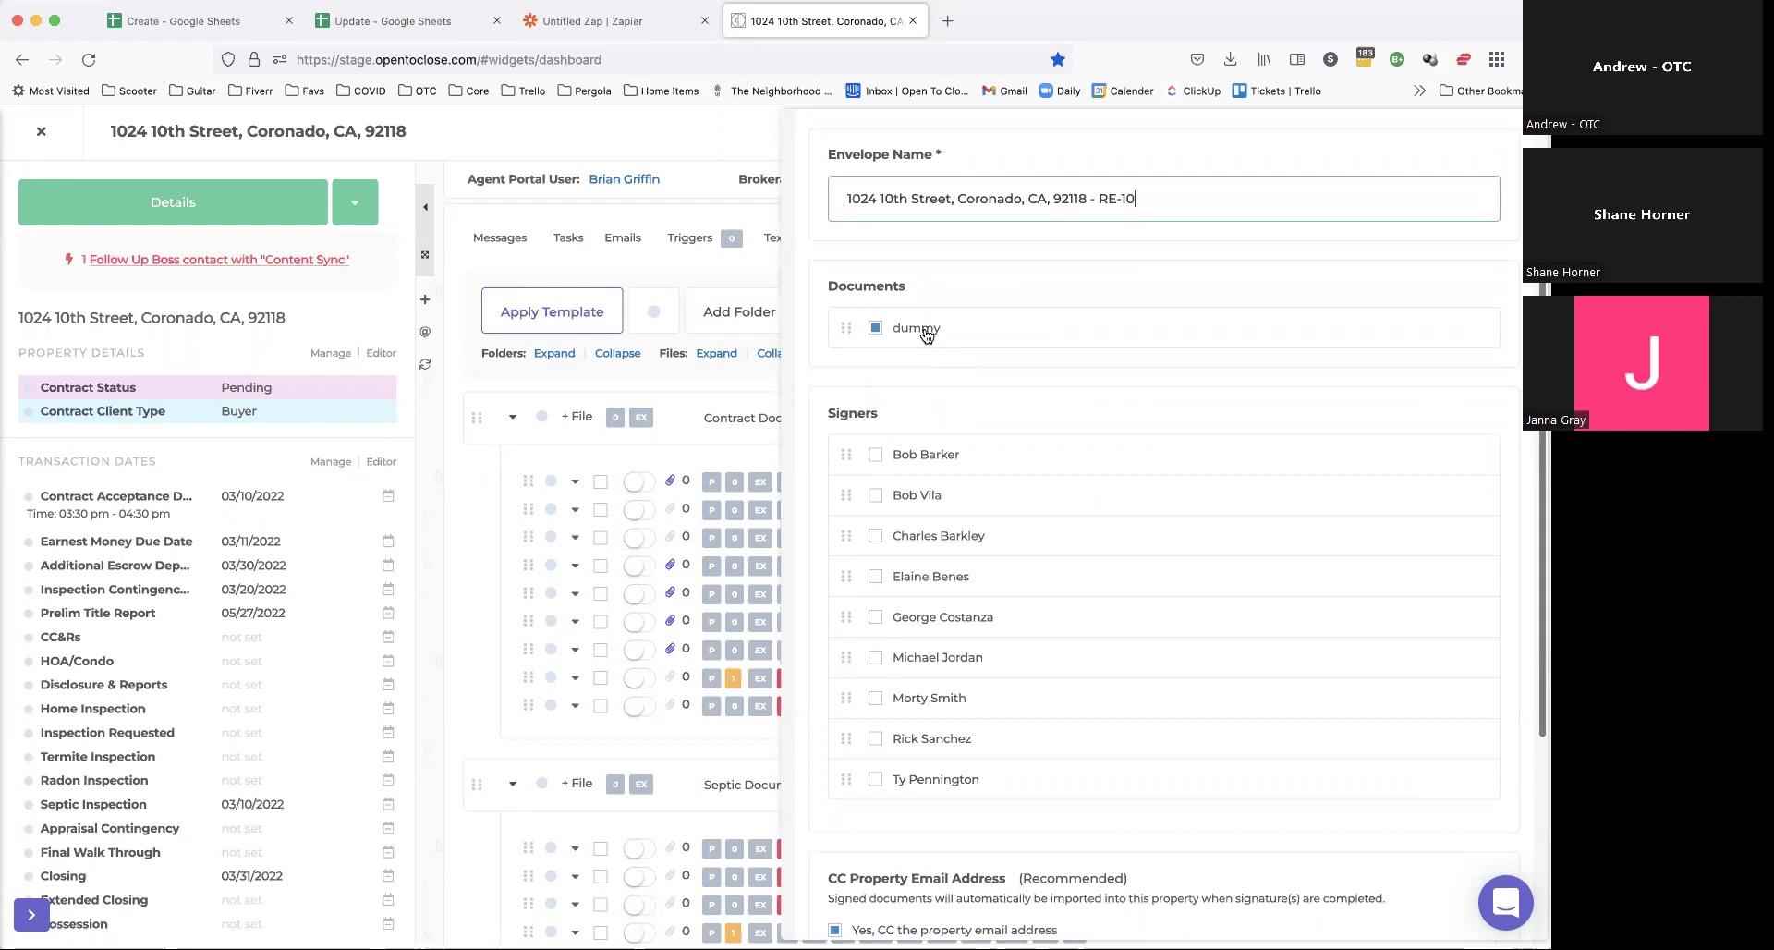
scroll(927, 334, down, 3)
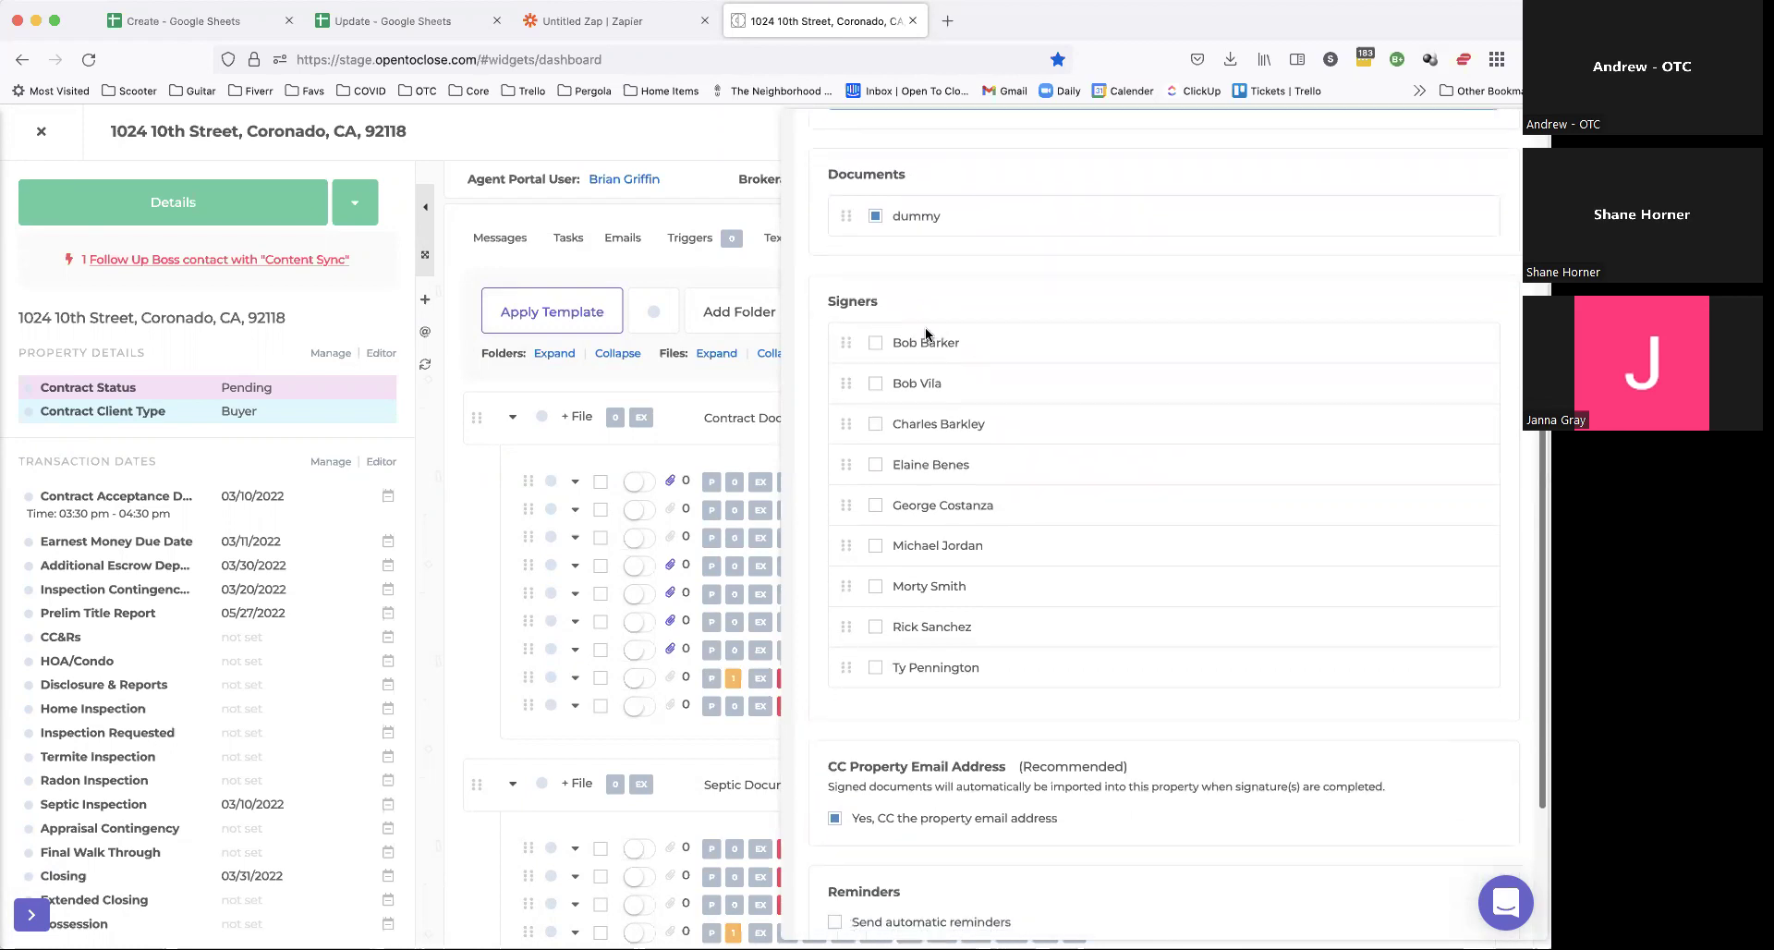
scroll(1047, 194, up, 7)
Step: Close the envelope panel and add the contact found by e-mail search to the property's Contacts
click(1050, 170)
click(959, 238)
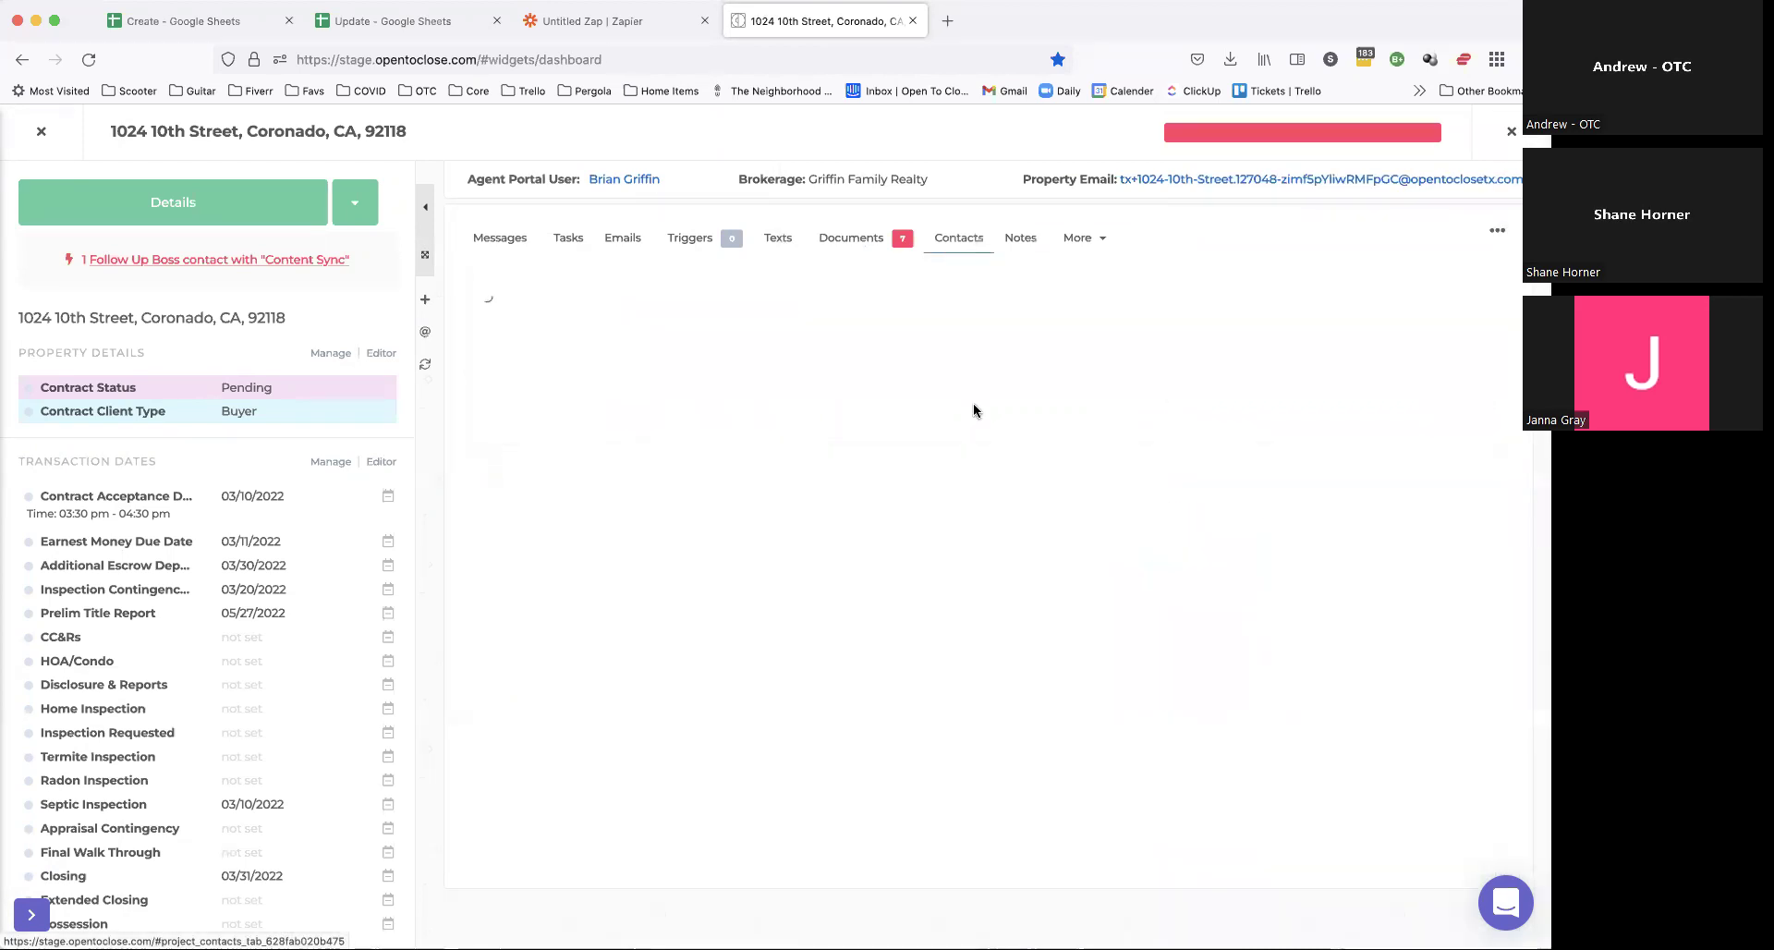
click(804, 311)
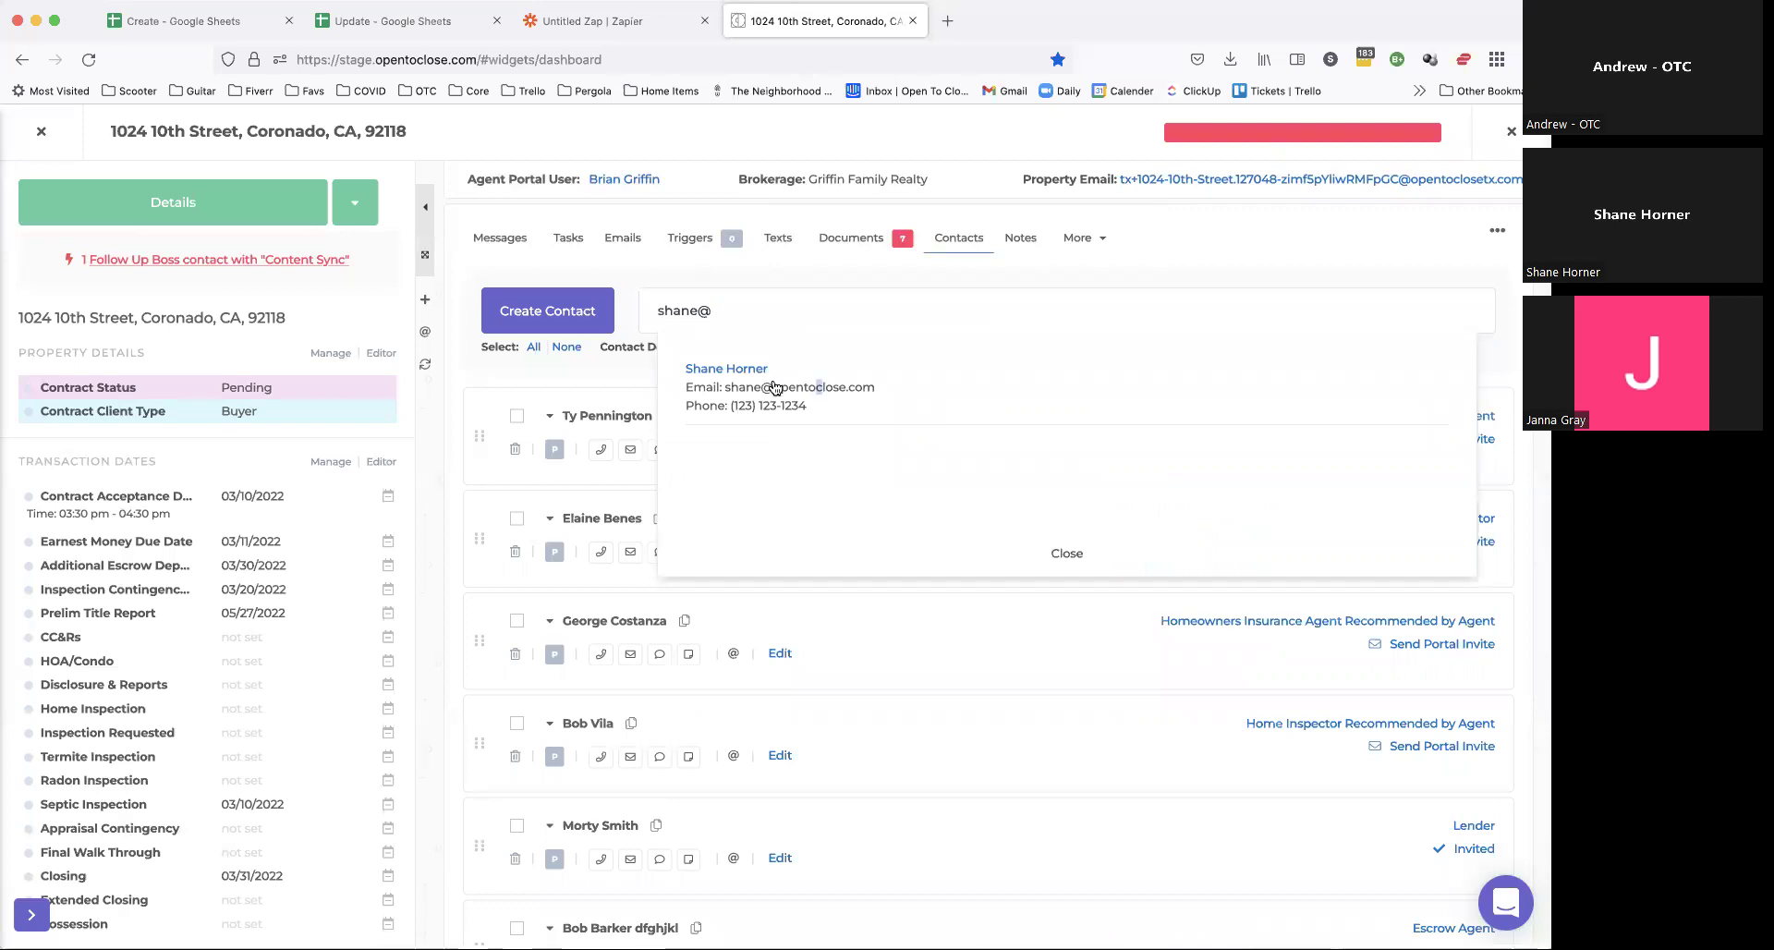
click(748, 370)
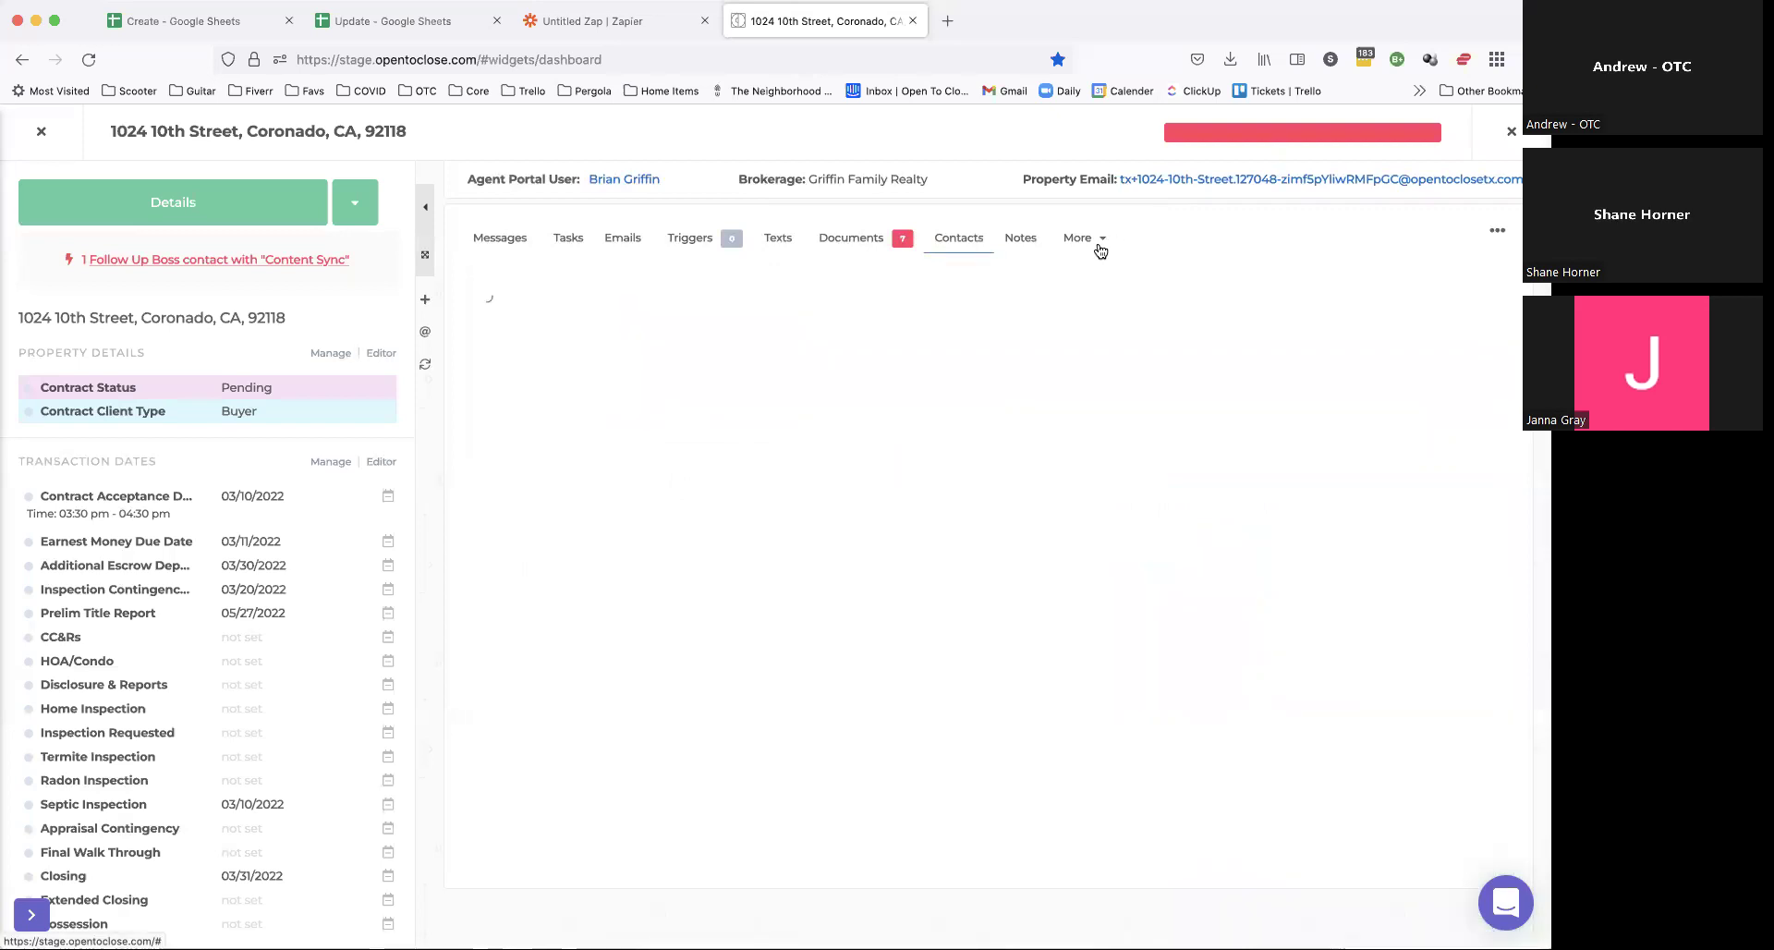
Step: Back on Documents, select the dummy document and open its actions
click(851, 238)
click(600, 483)
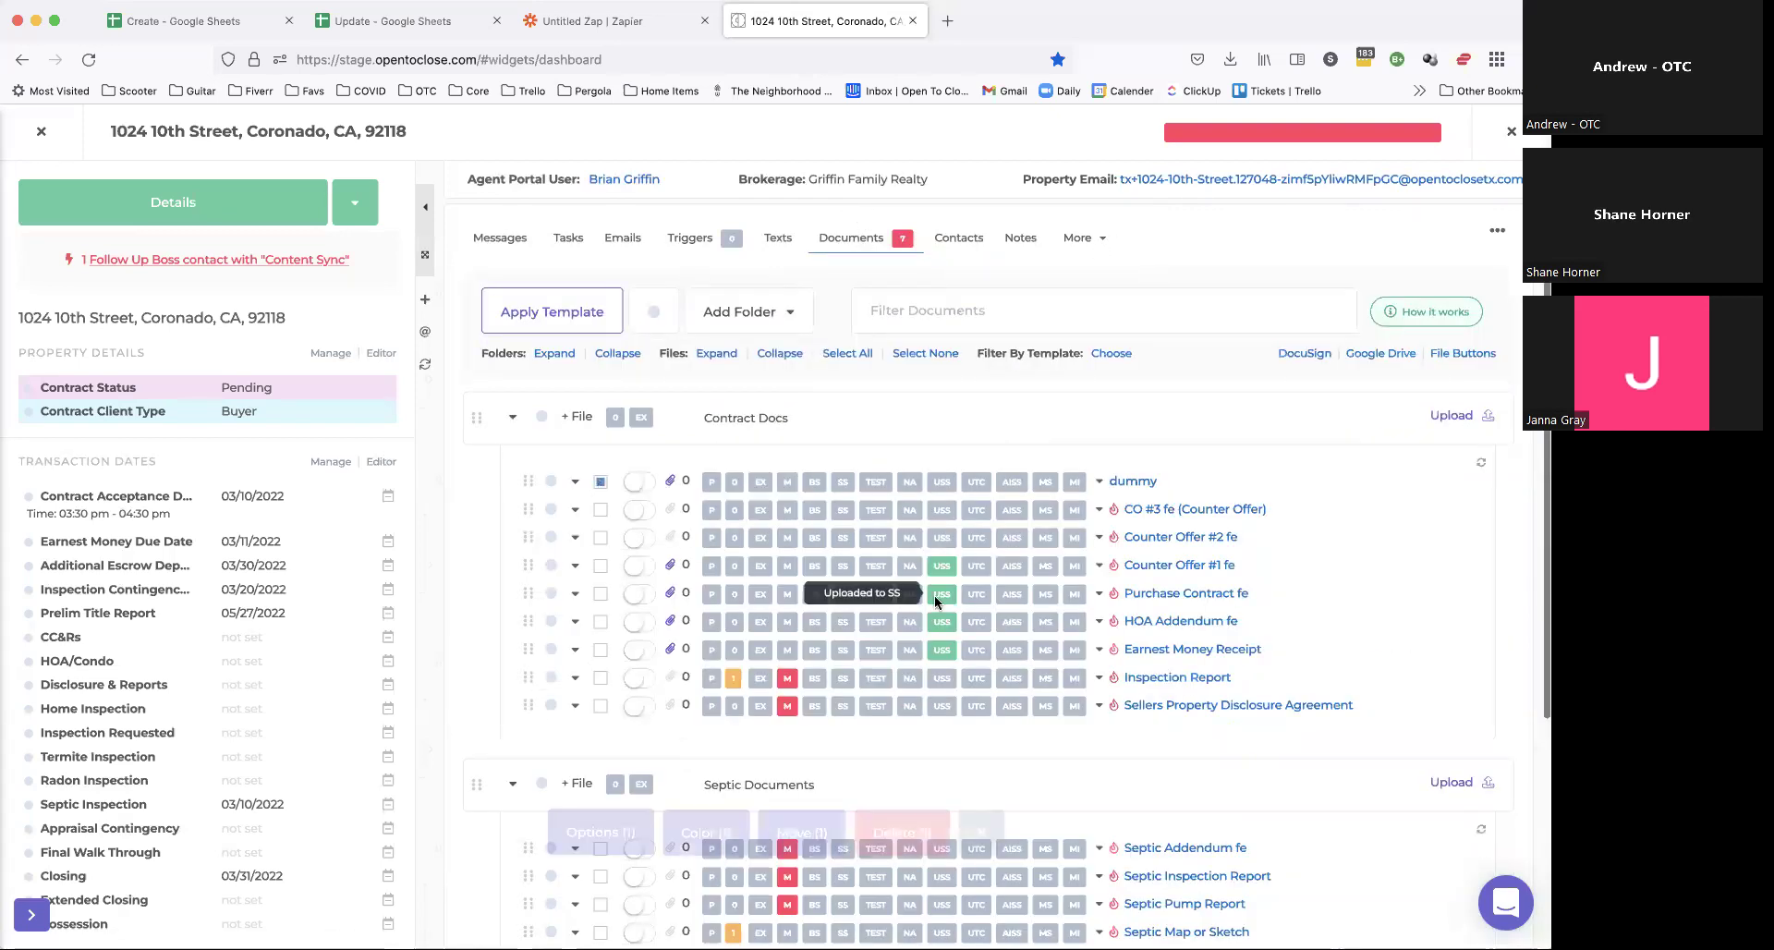
click(600, 831)
Step: Start the envelope, append ' - RE' to its name, and add the appraiser as first signer
click(603, 768)
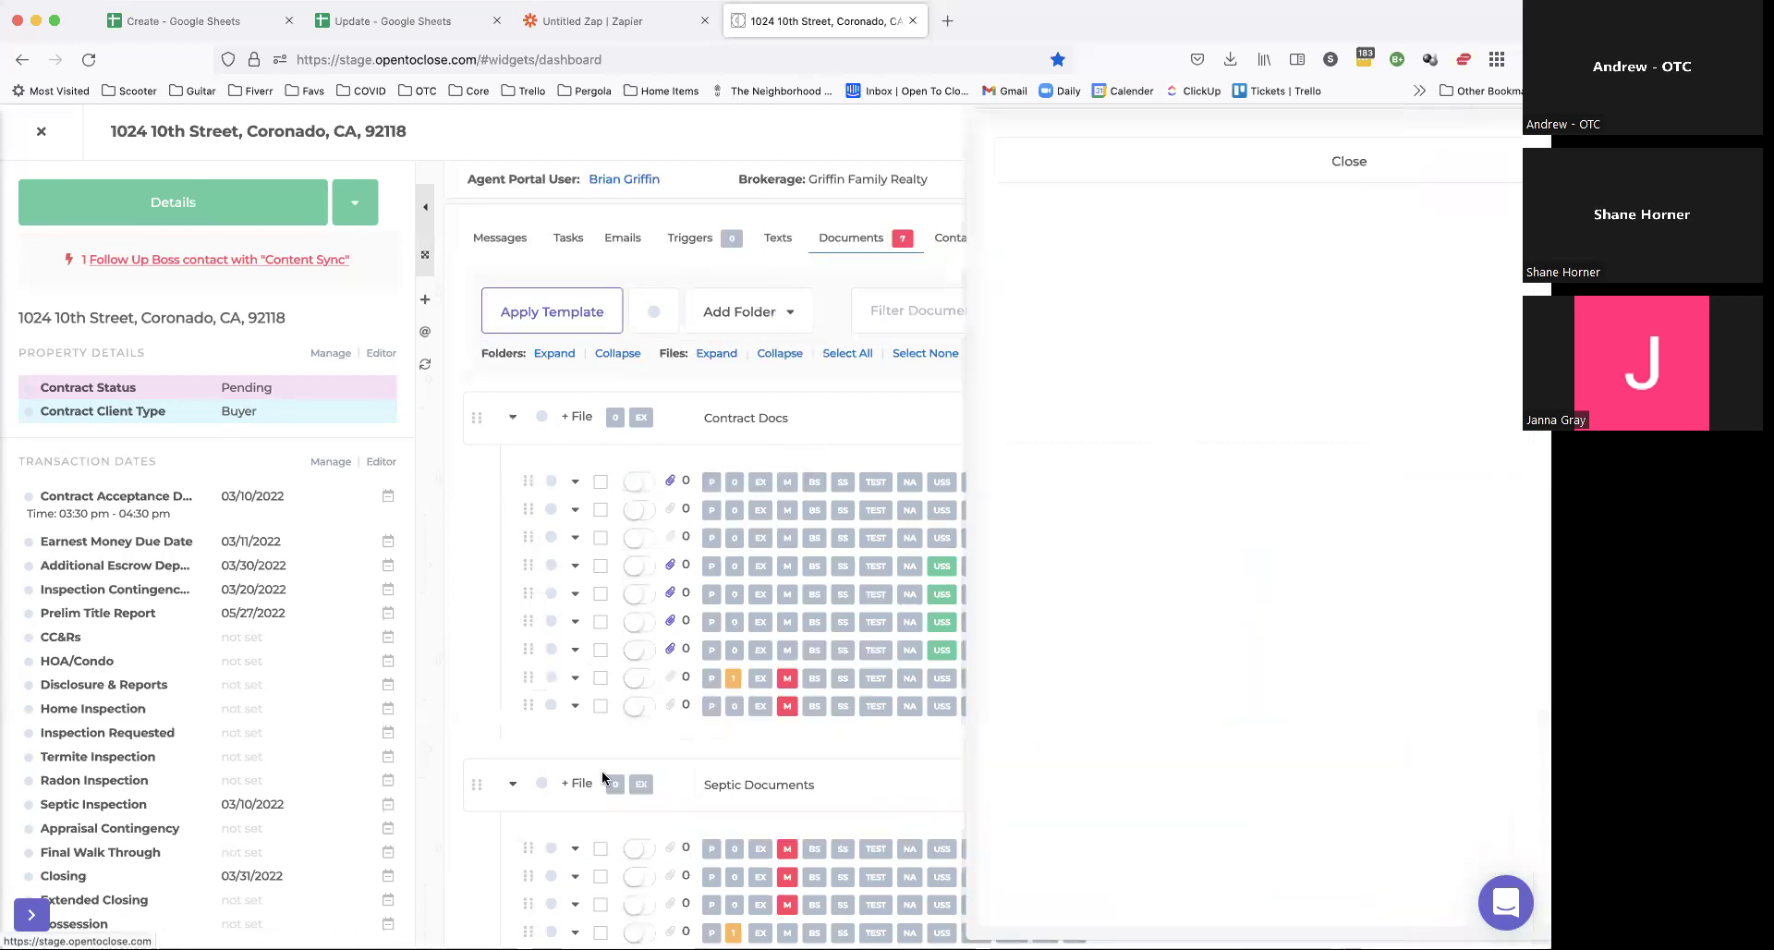
scroll(983, 464, down, 2)
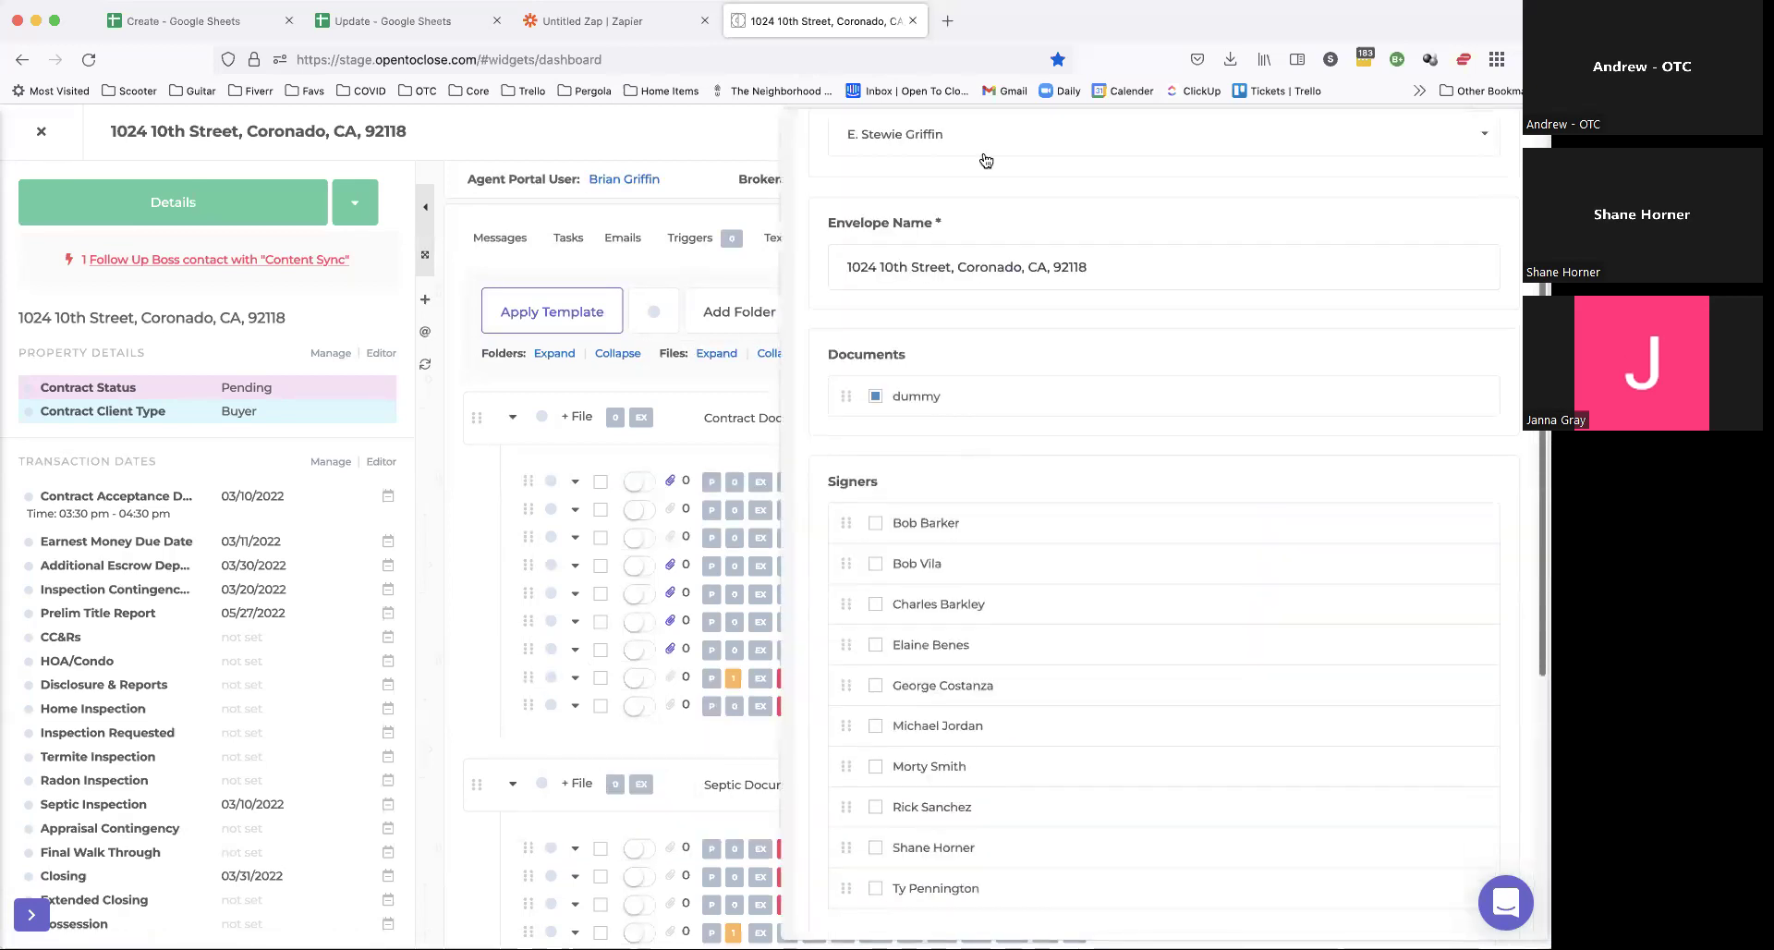
click(1126, 273)
text(- RE-10)
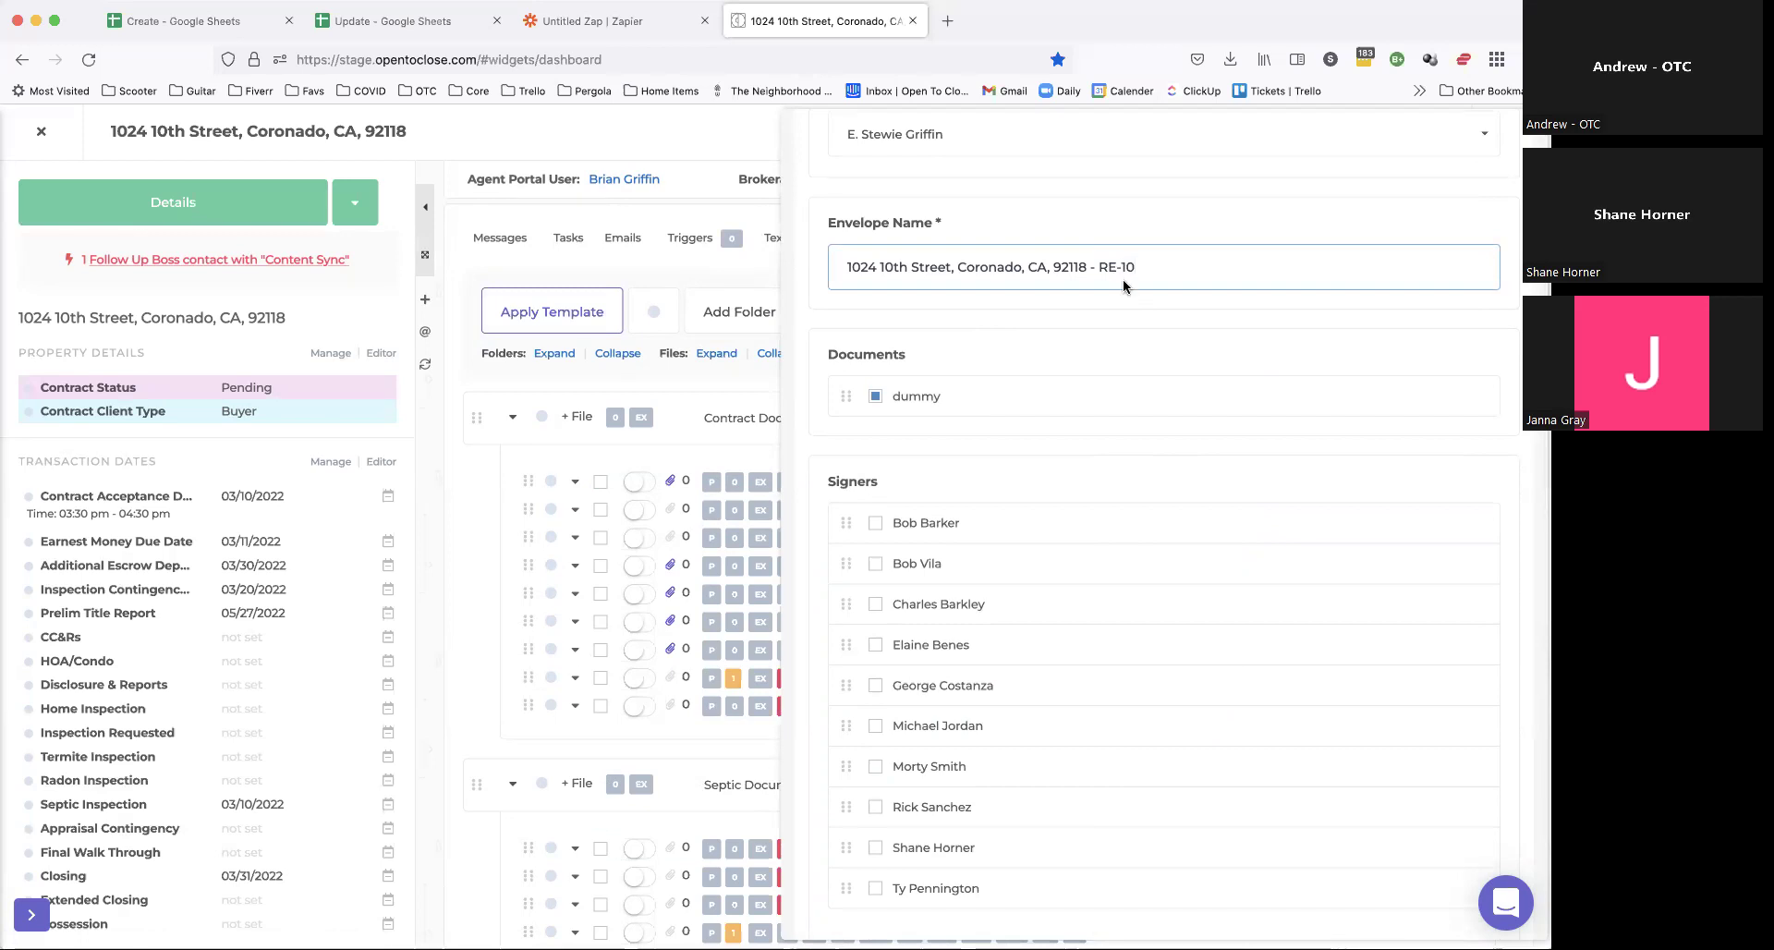
scroll(1017, 369, down, 4)
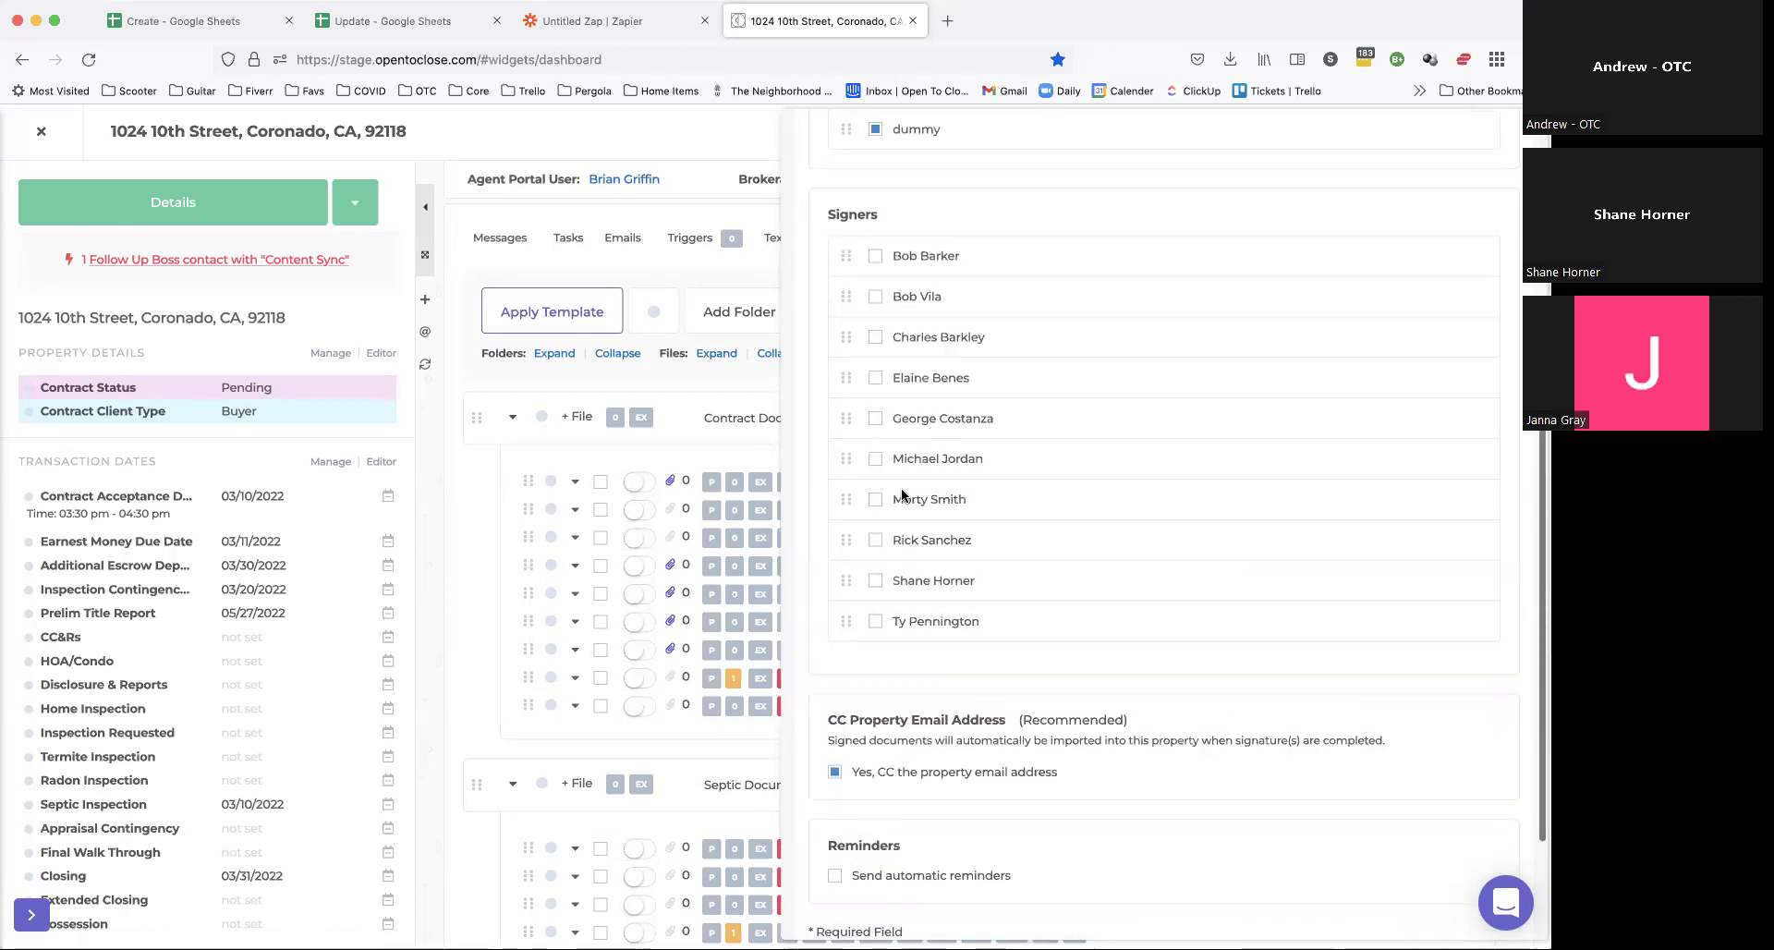
click(868, 579)
drag(846, 582, 851, 266)
scroll(873, 466, up, 2)
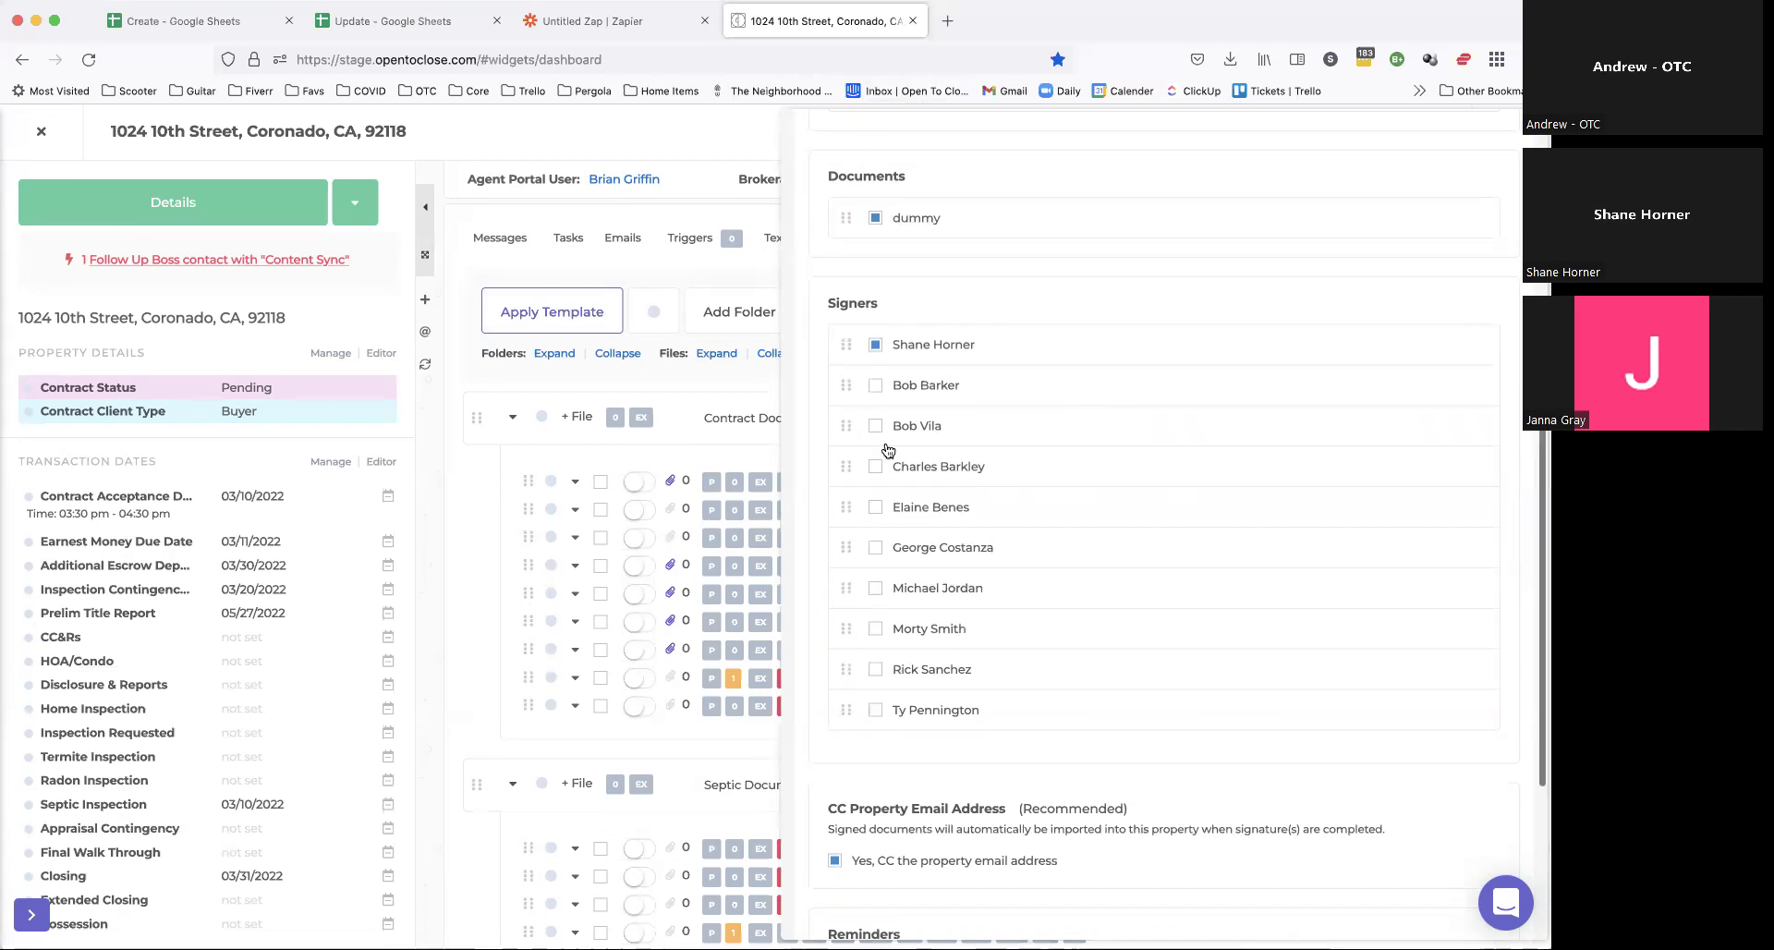
Step: Add second and third signers and review the CC Property Email Address option
click(875, 386)
click(875, 427)
scroll(935, 489, down, 3)
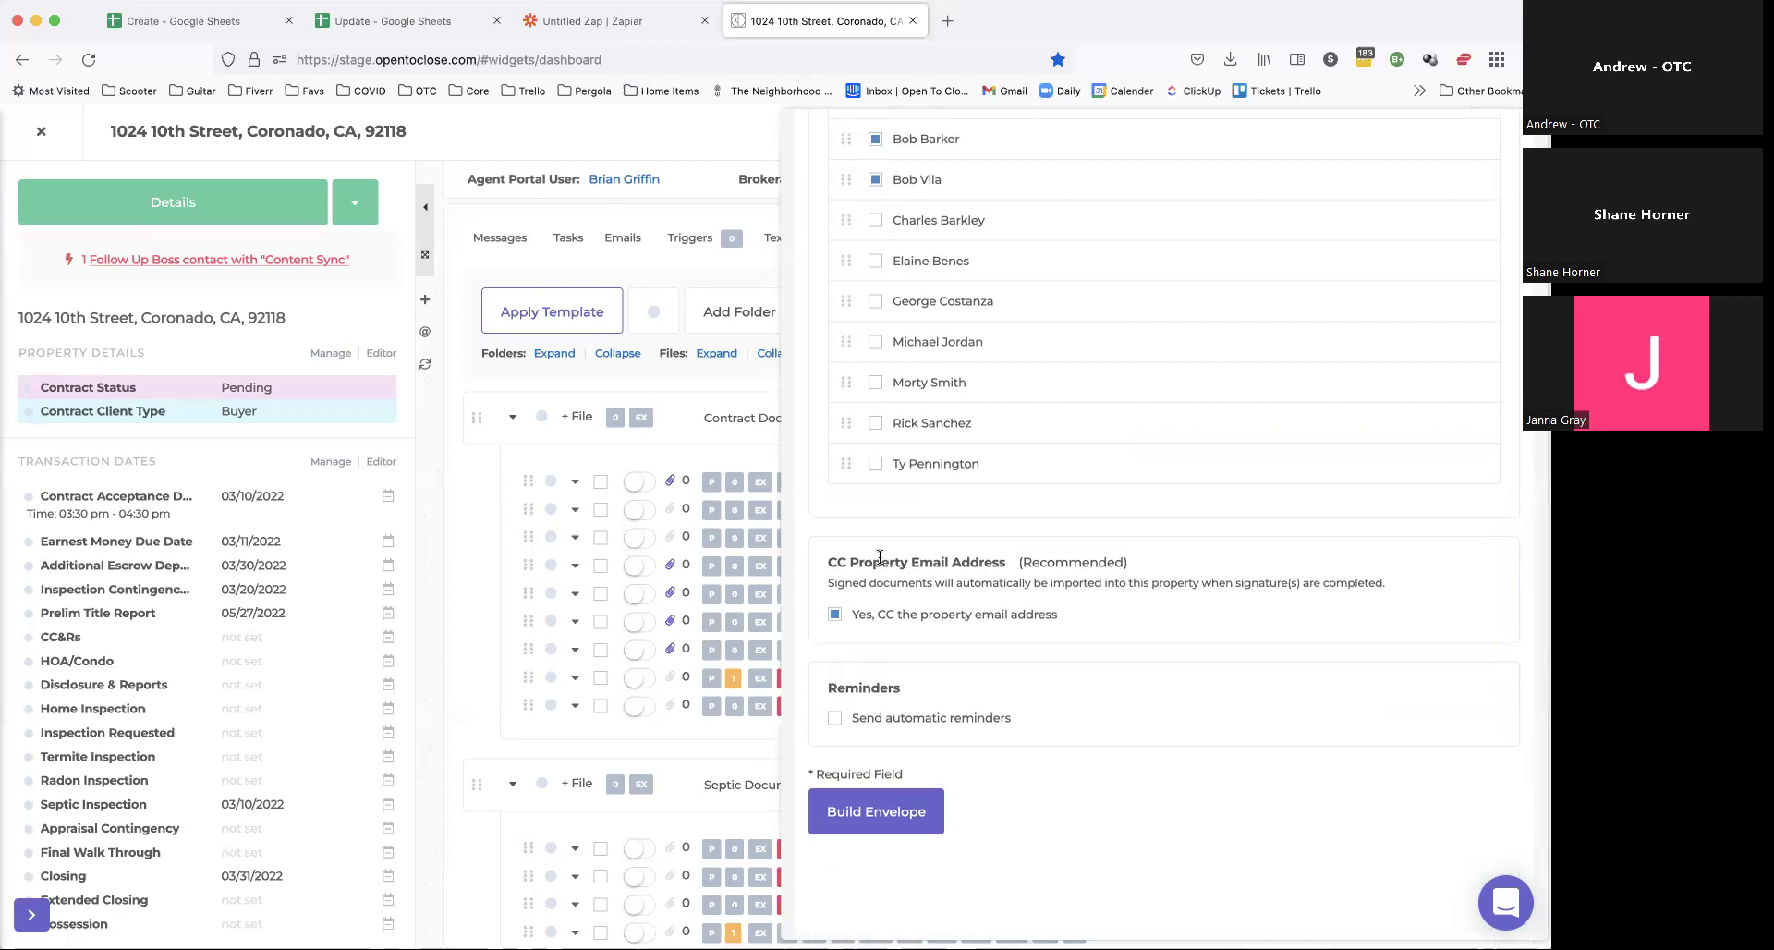
drag(827, 562, 1034, 564)
click(850, 577)
drag(839, 580, 1201, 582)
click(1233, 579)
scroll(1012, 406, up, 3)
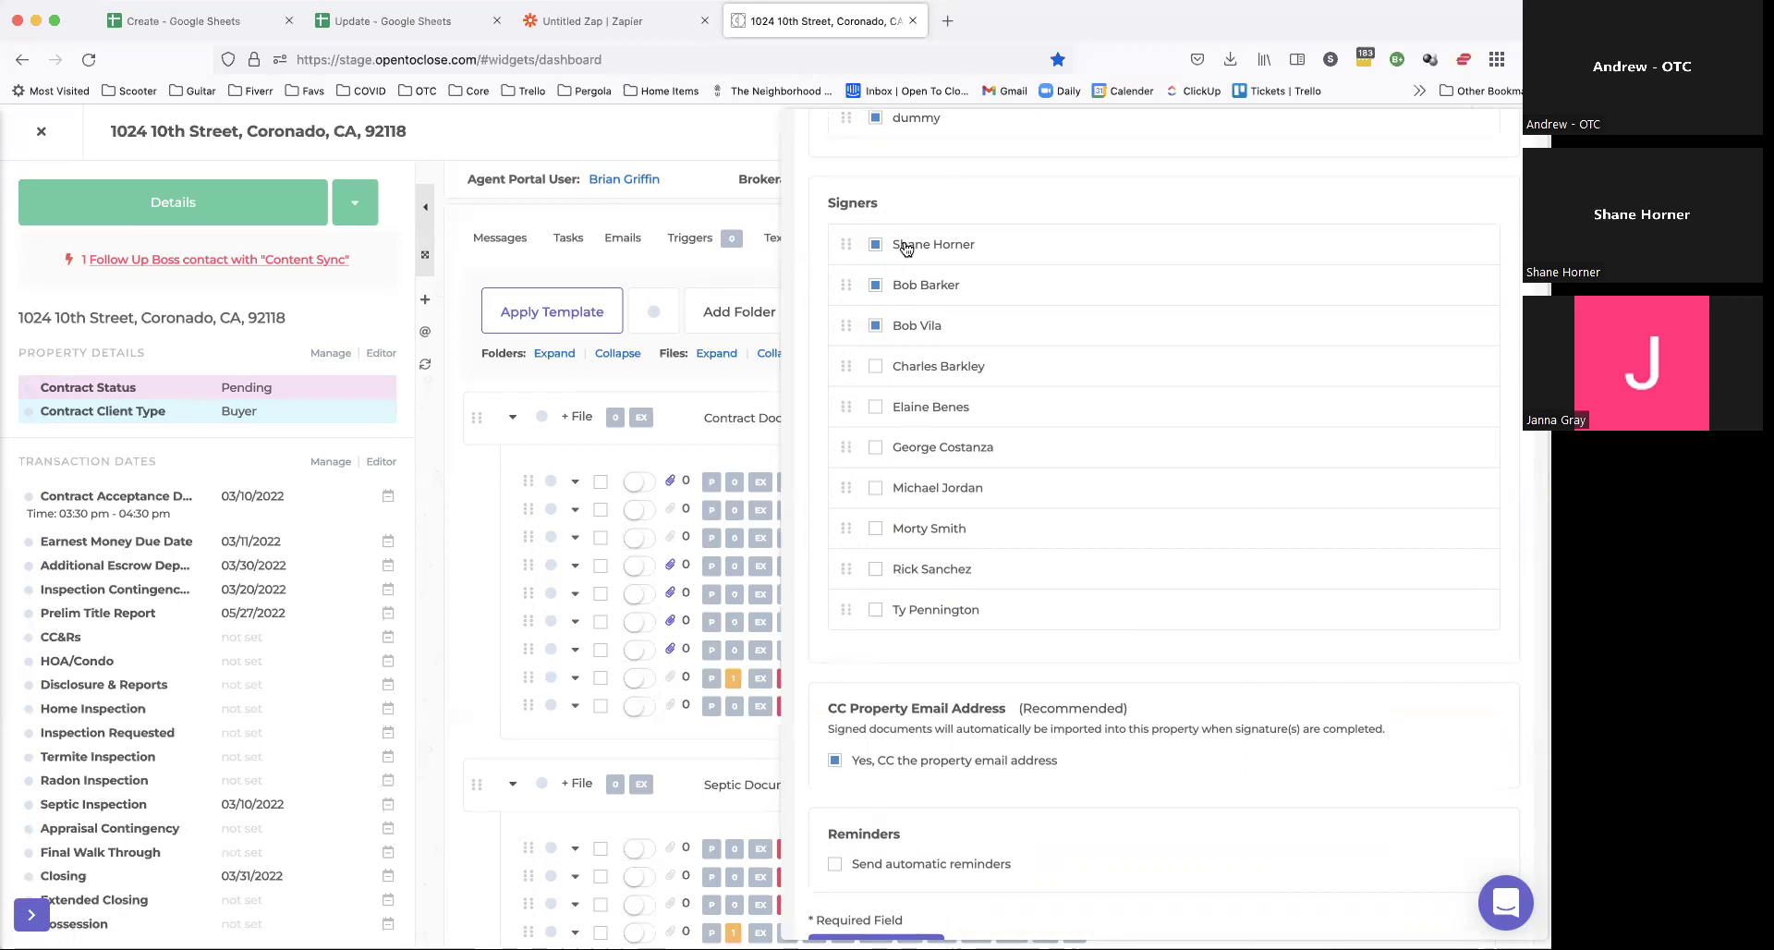
scroll(909, 305, down, 3)
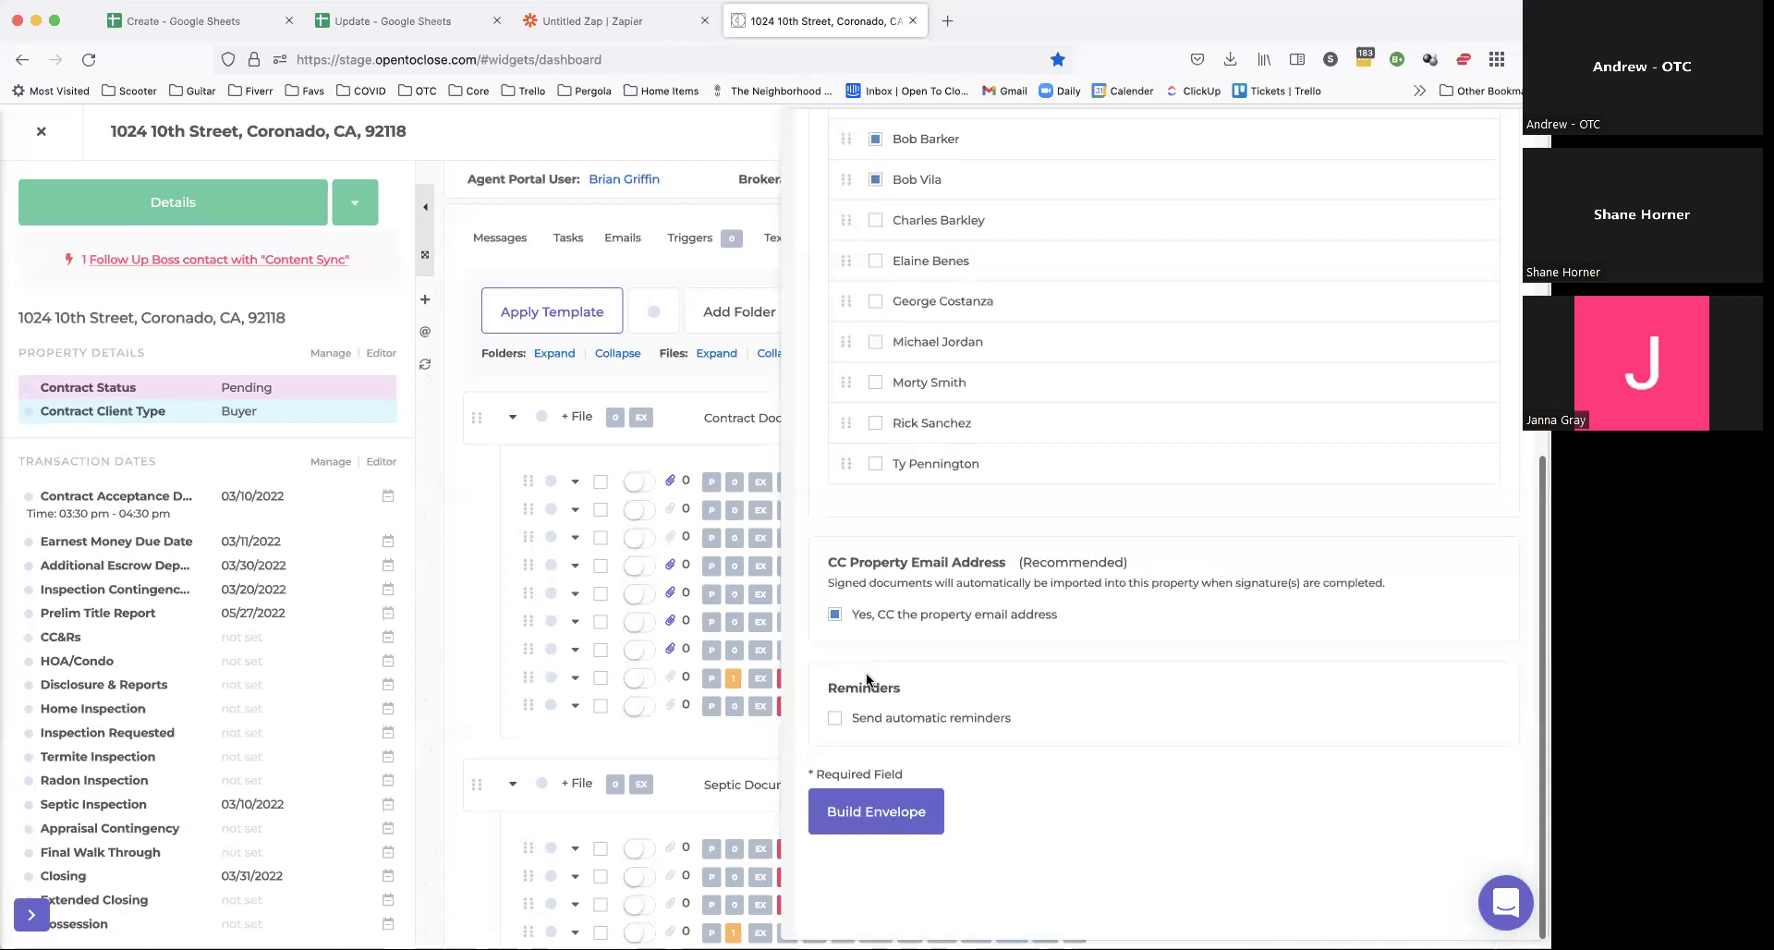
click(836, 720)
scroll(1072, 427, down, 2)
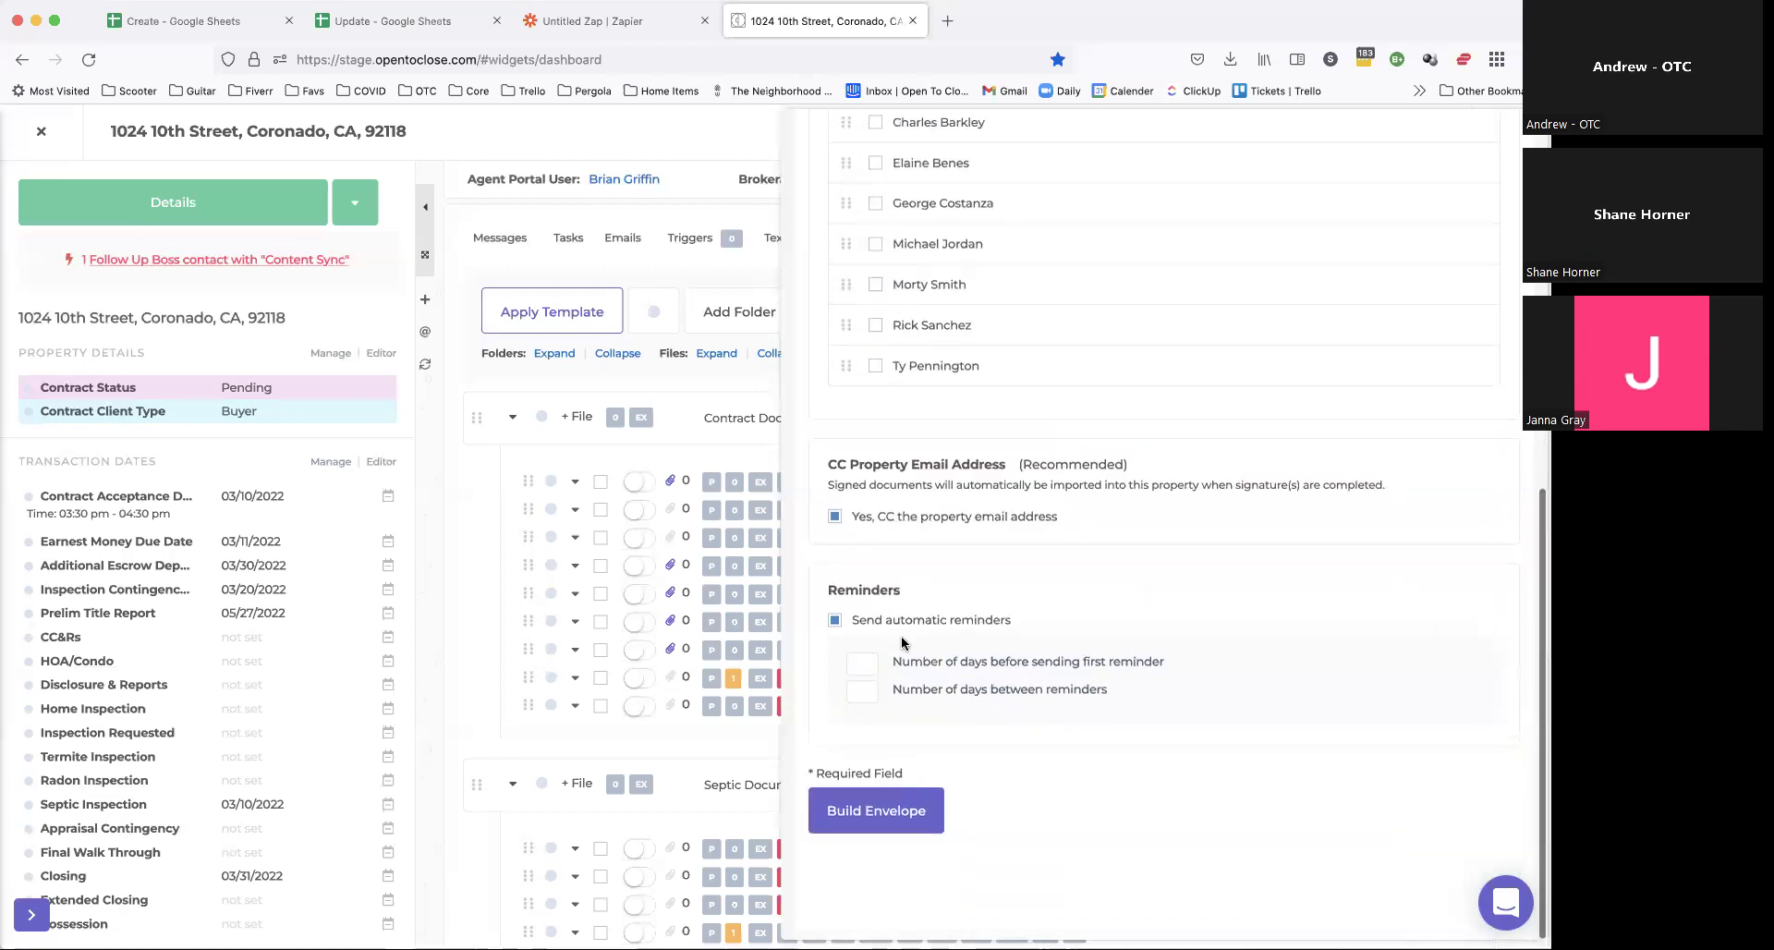
click(862, 662)
text(2)
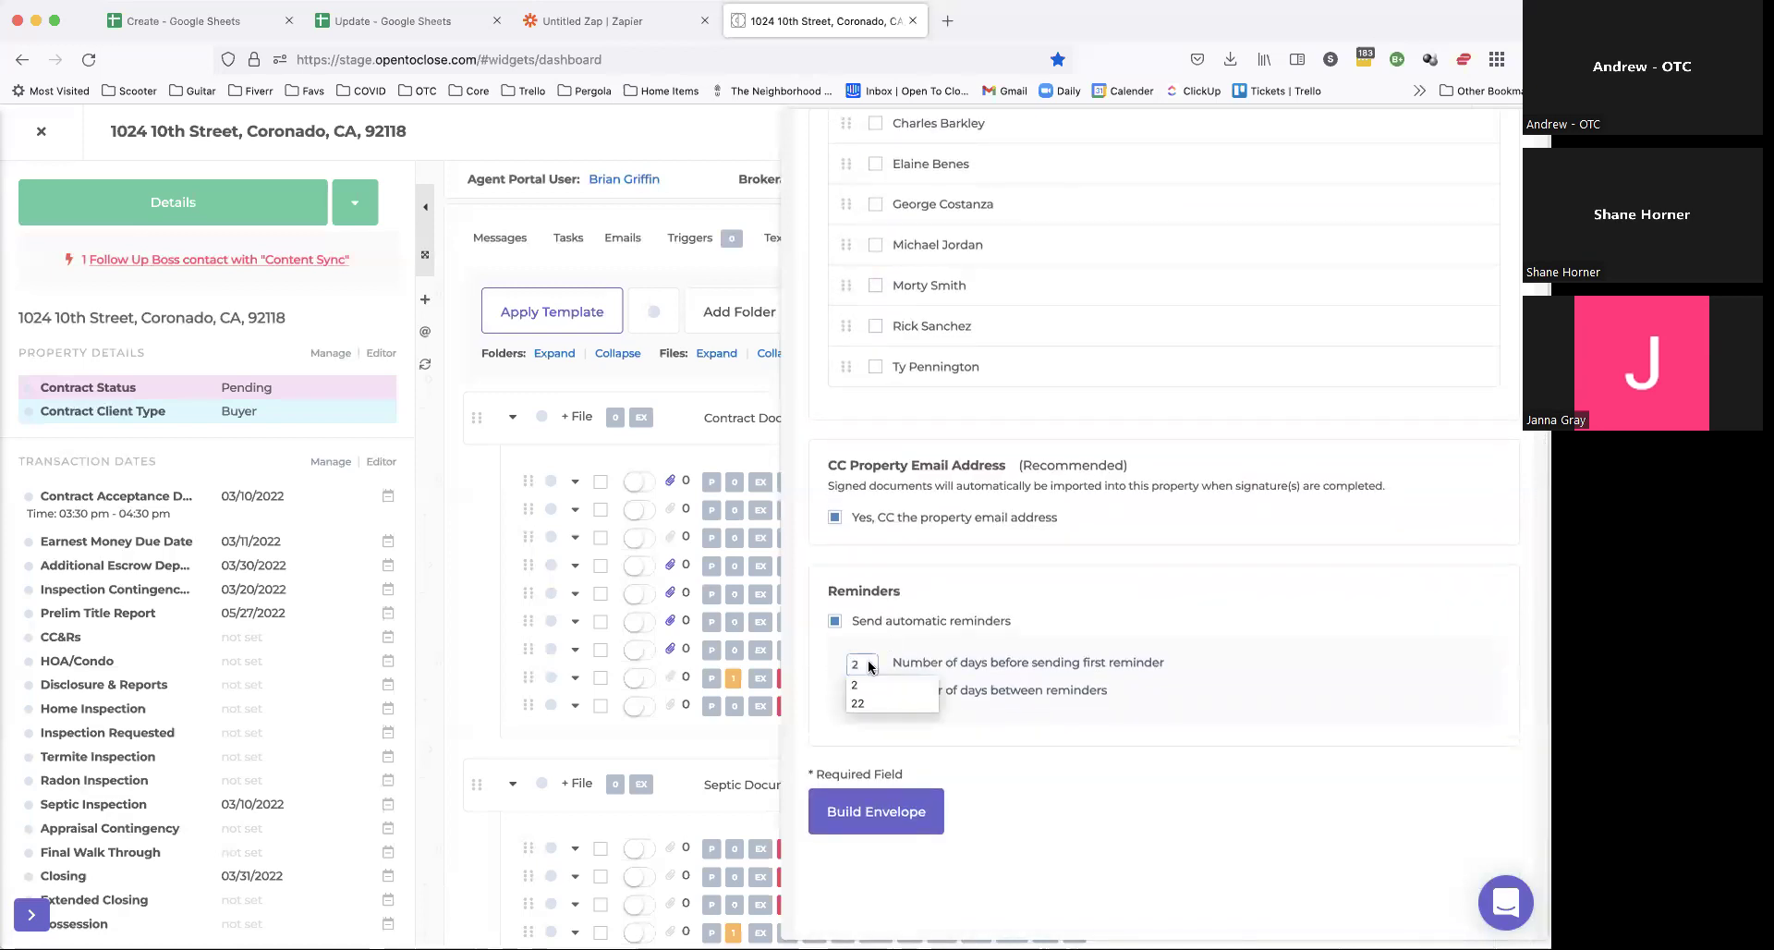
text(2)
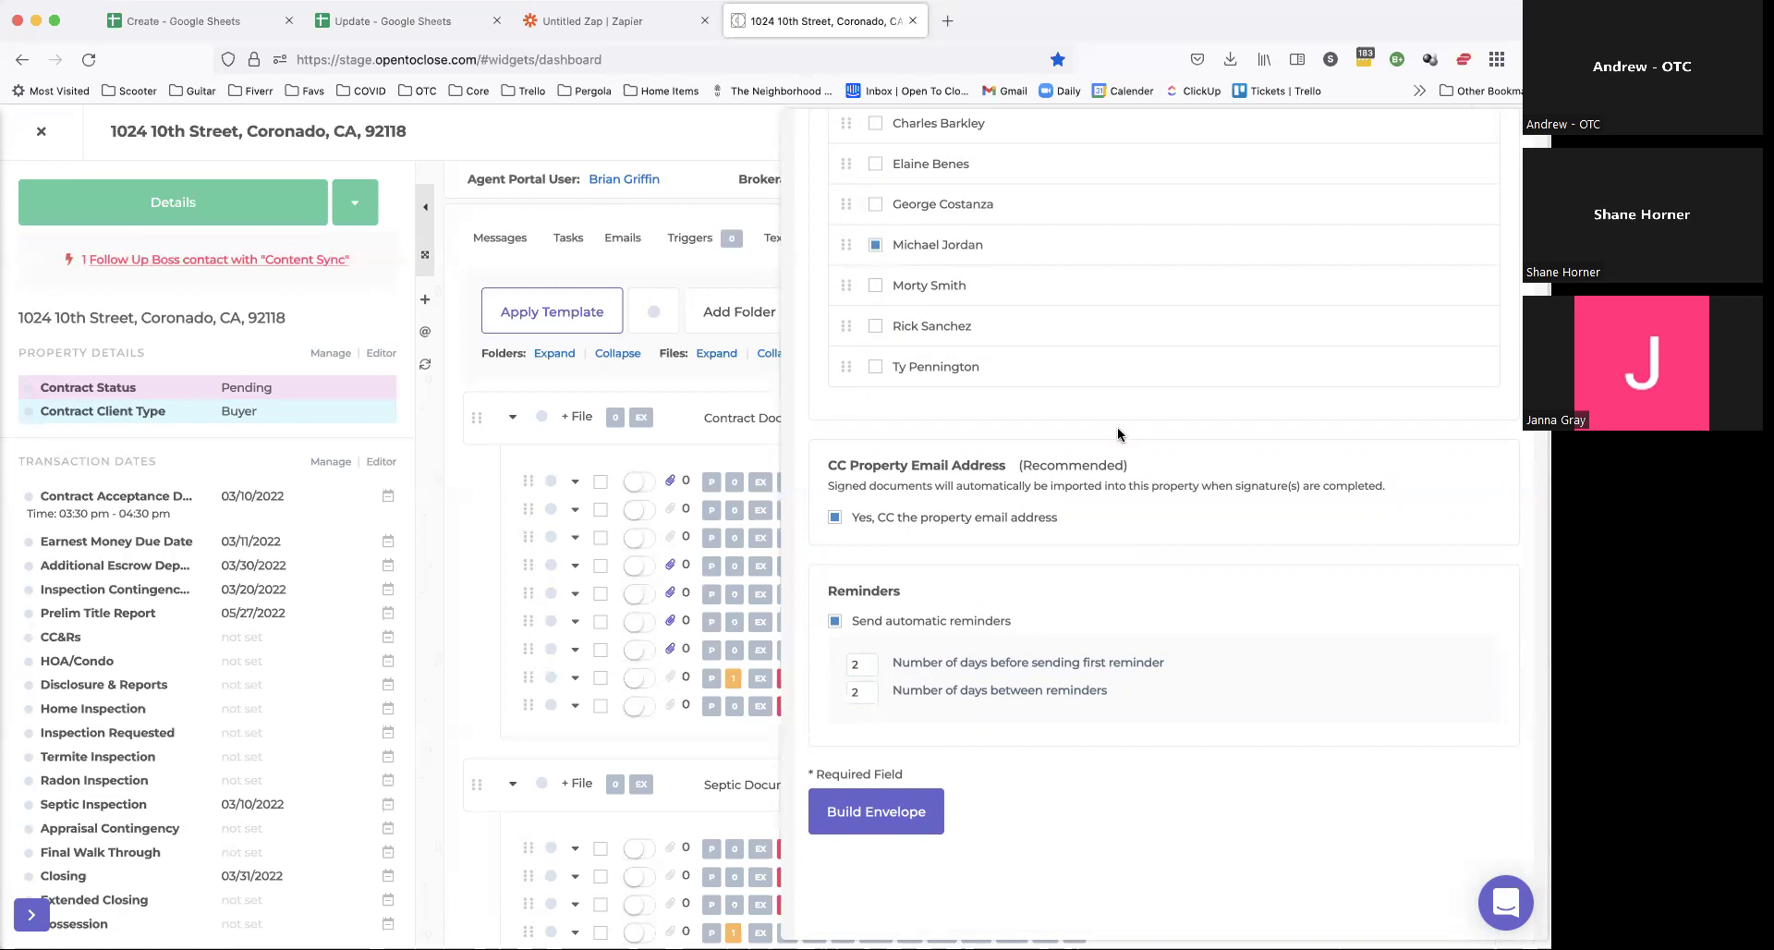
scroll(1118, 434, up, 10)
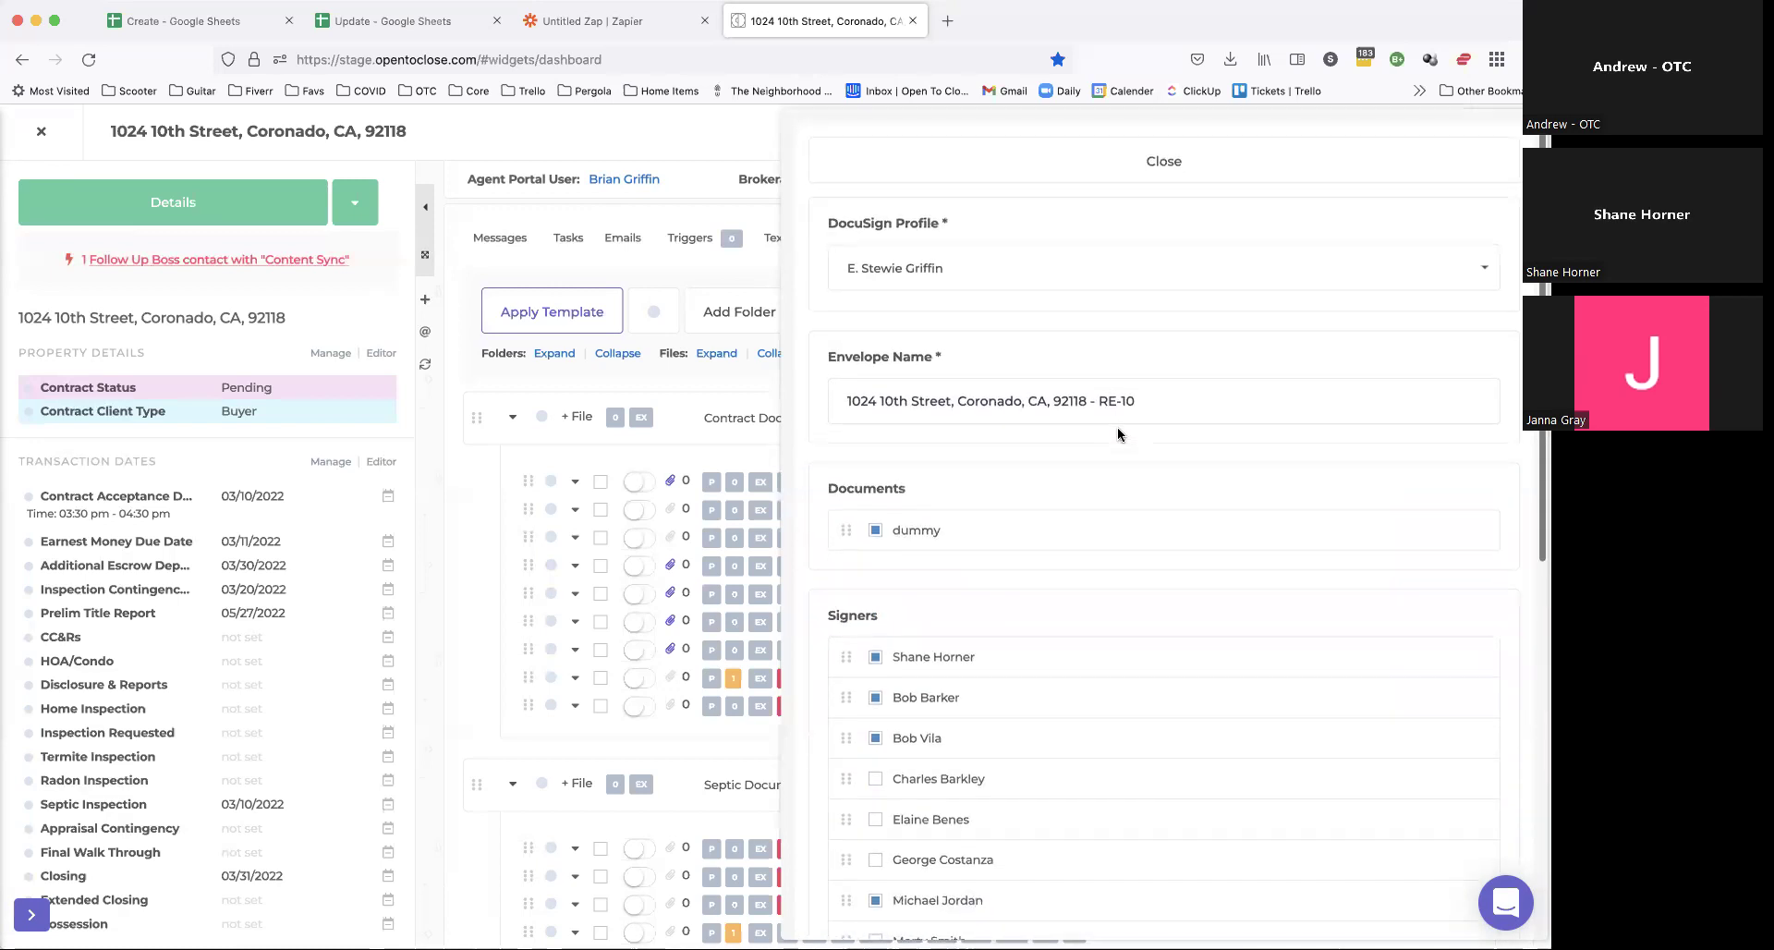
scroll(1118, 434, down, 3)
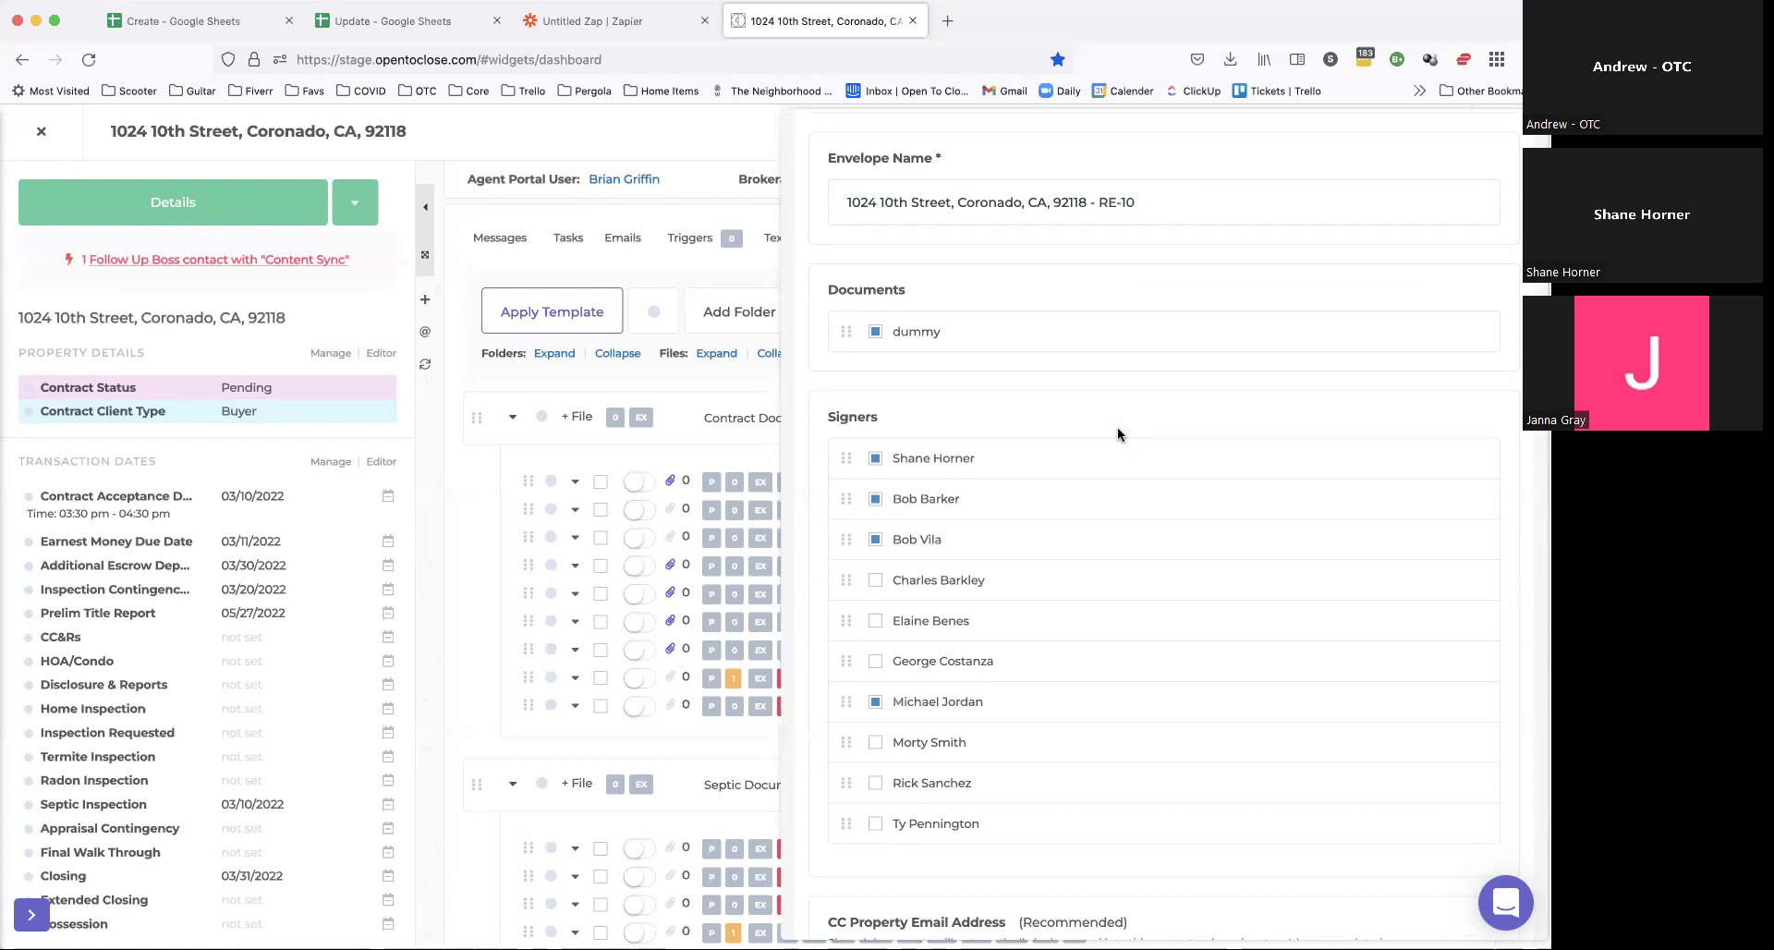
scroll(959, 457, down, 3)
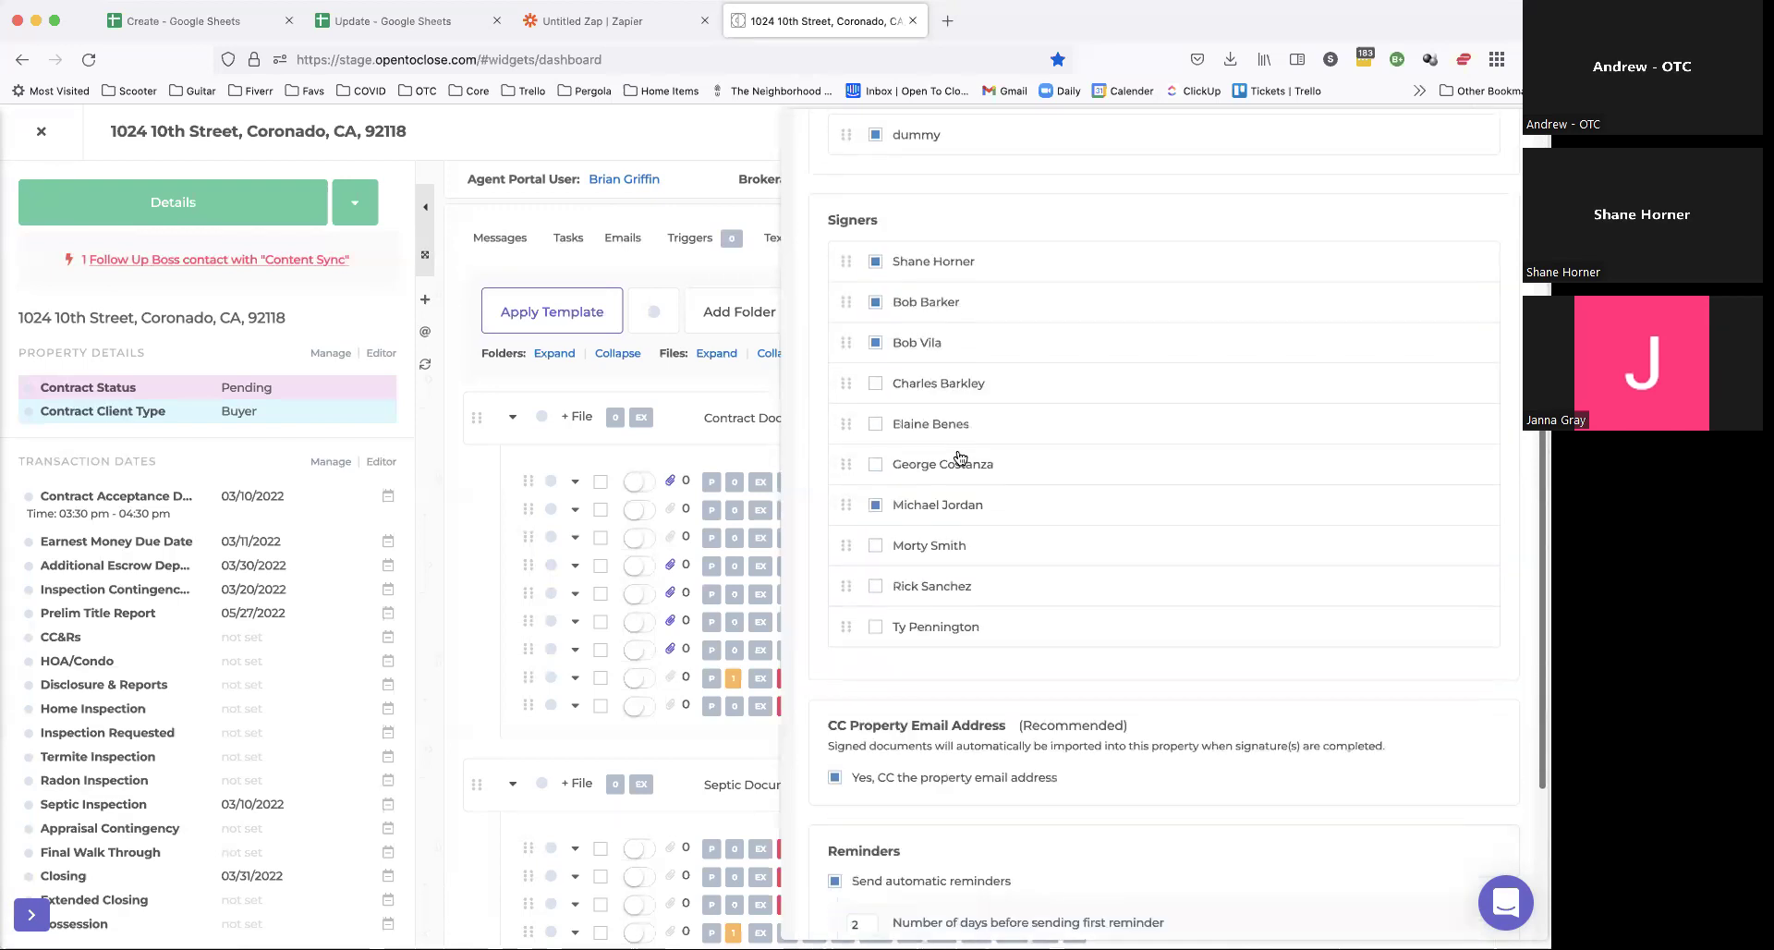
scroll(961, 554, down, 2)
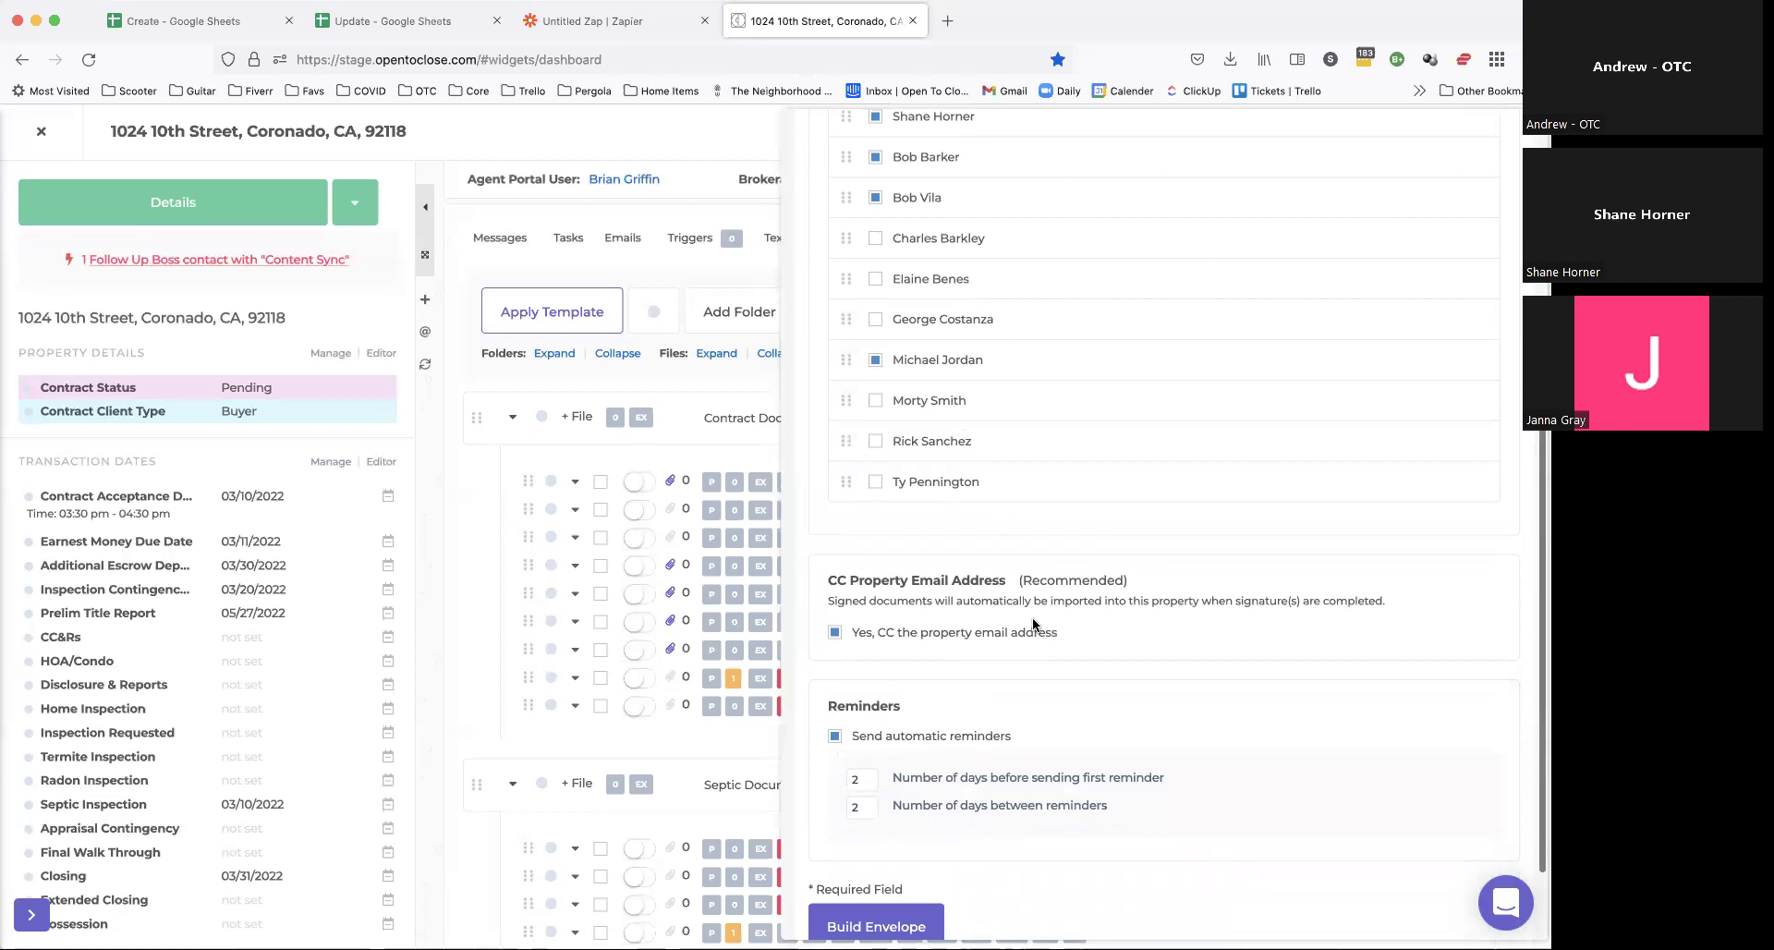
scroll(922, 644, down, 2)
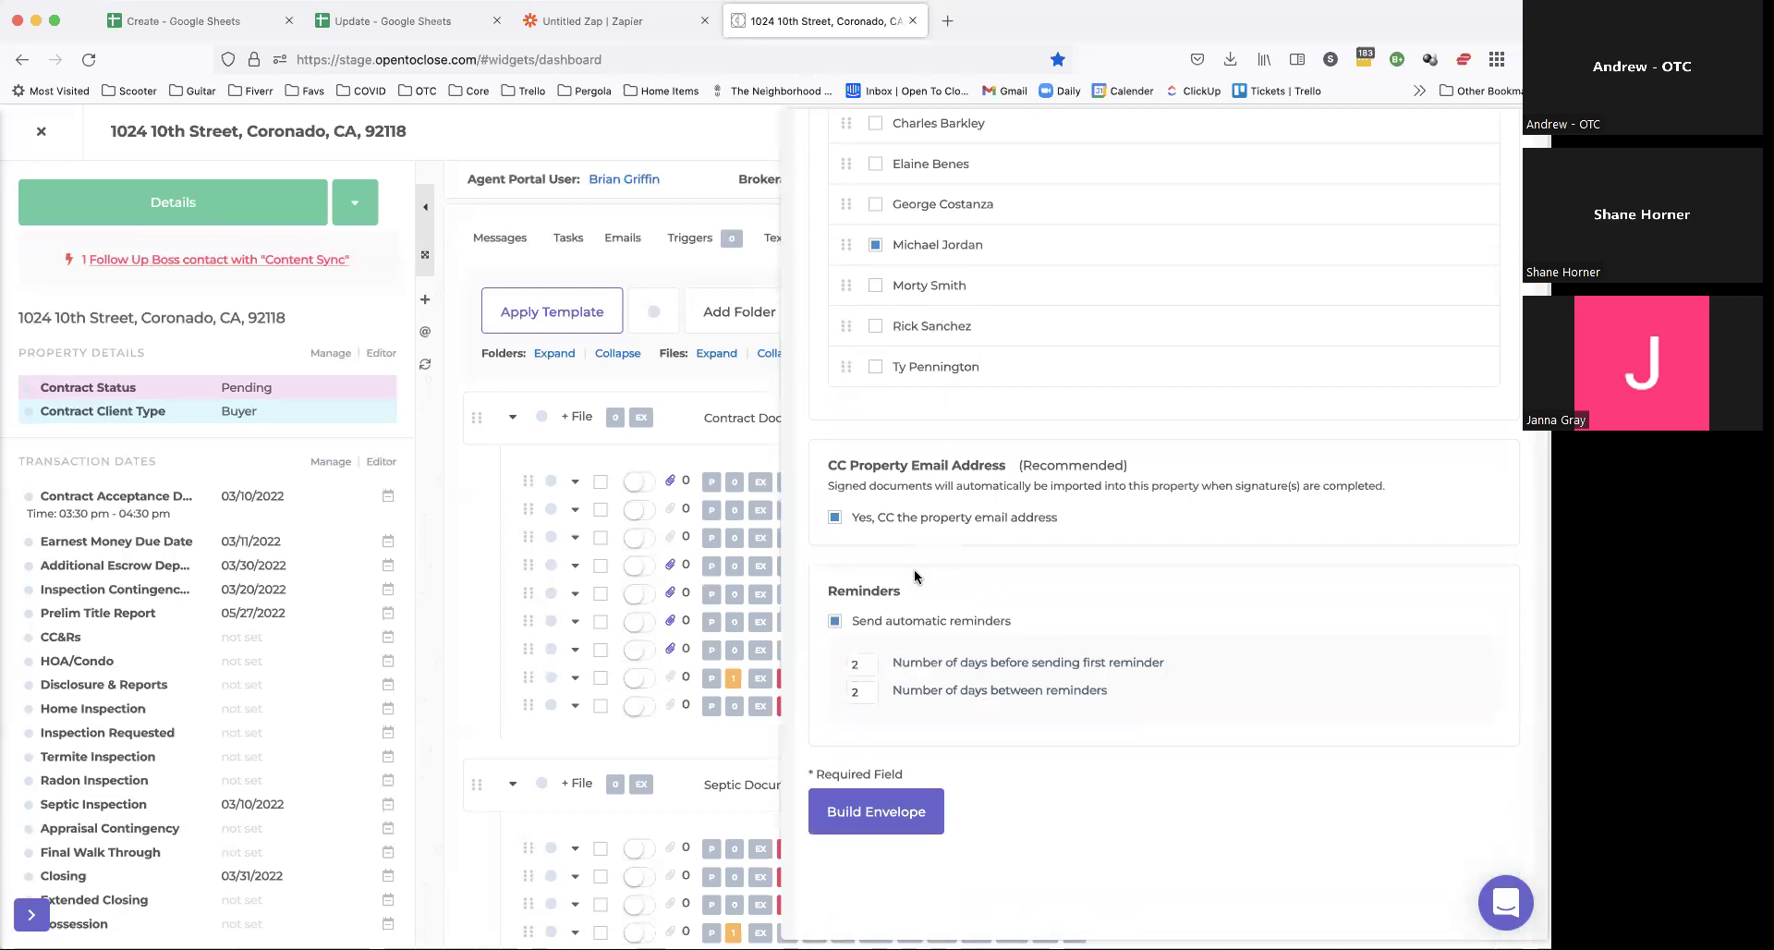
scroll(910, 601, up, 2)
scroll(908, 604, down, 2)
Step: Open Firefox DevTools on the Network tab and build the current envelope
key(super+alt+i)
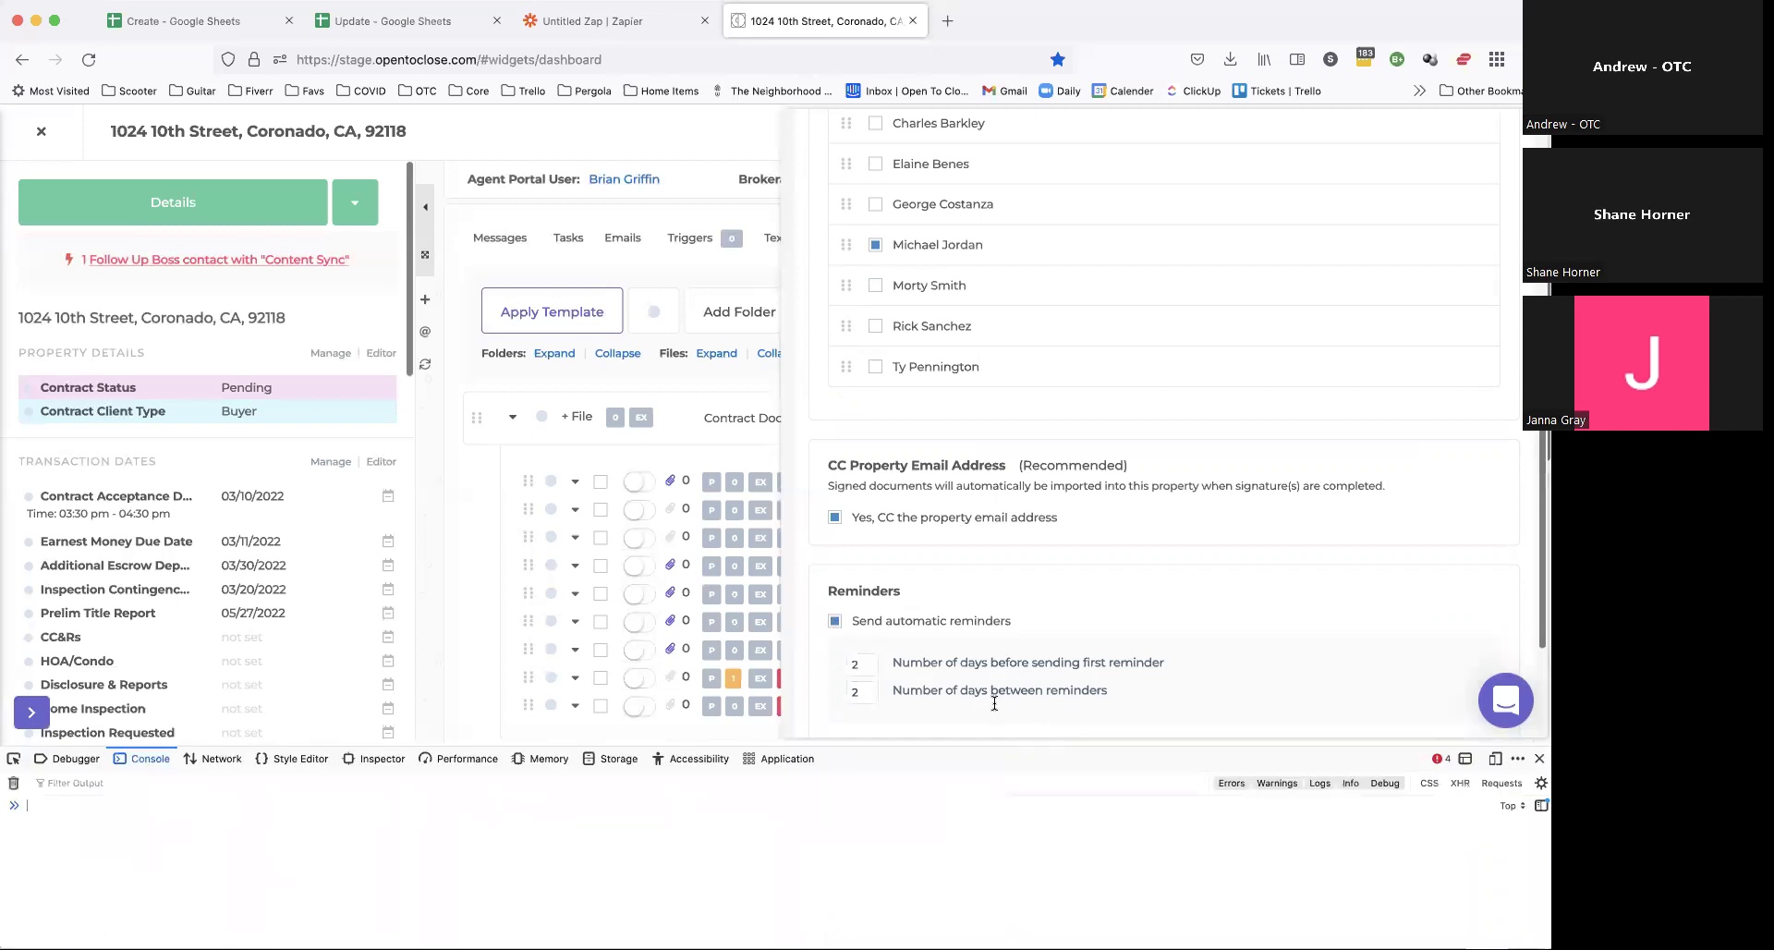
click(213, 759)
scroll(1045, 560, down, 3)
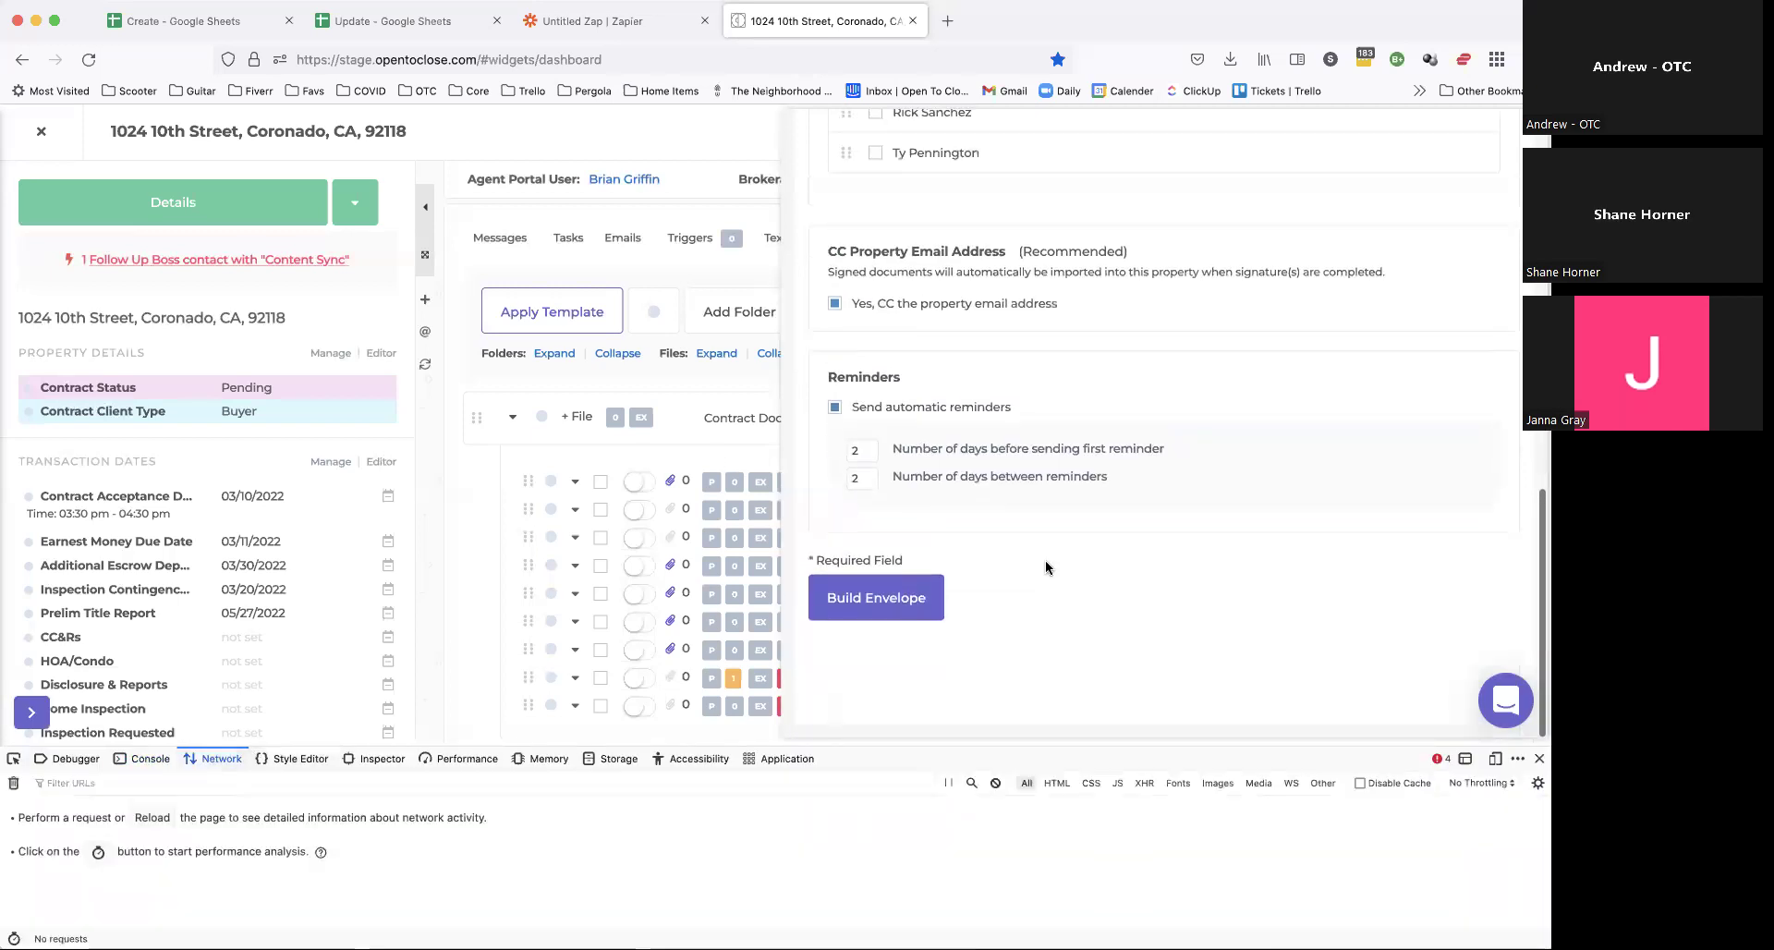
click(871, 612)
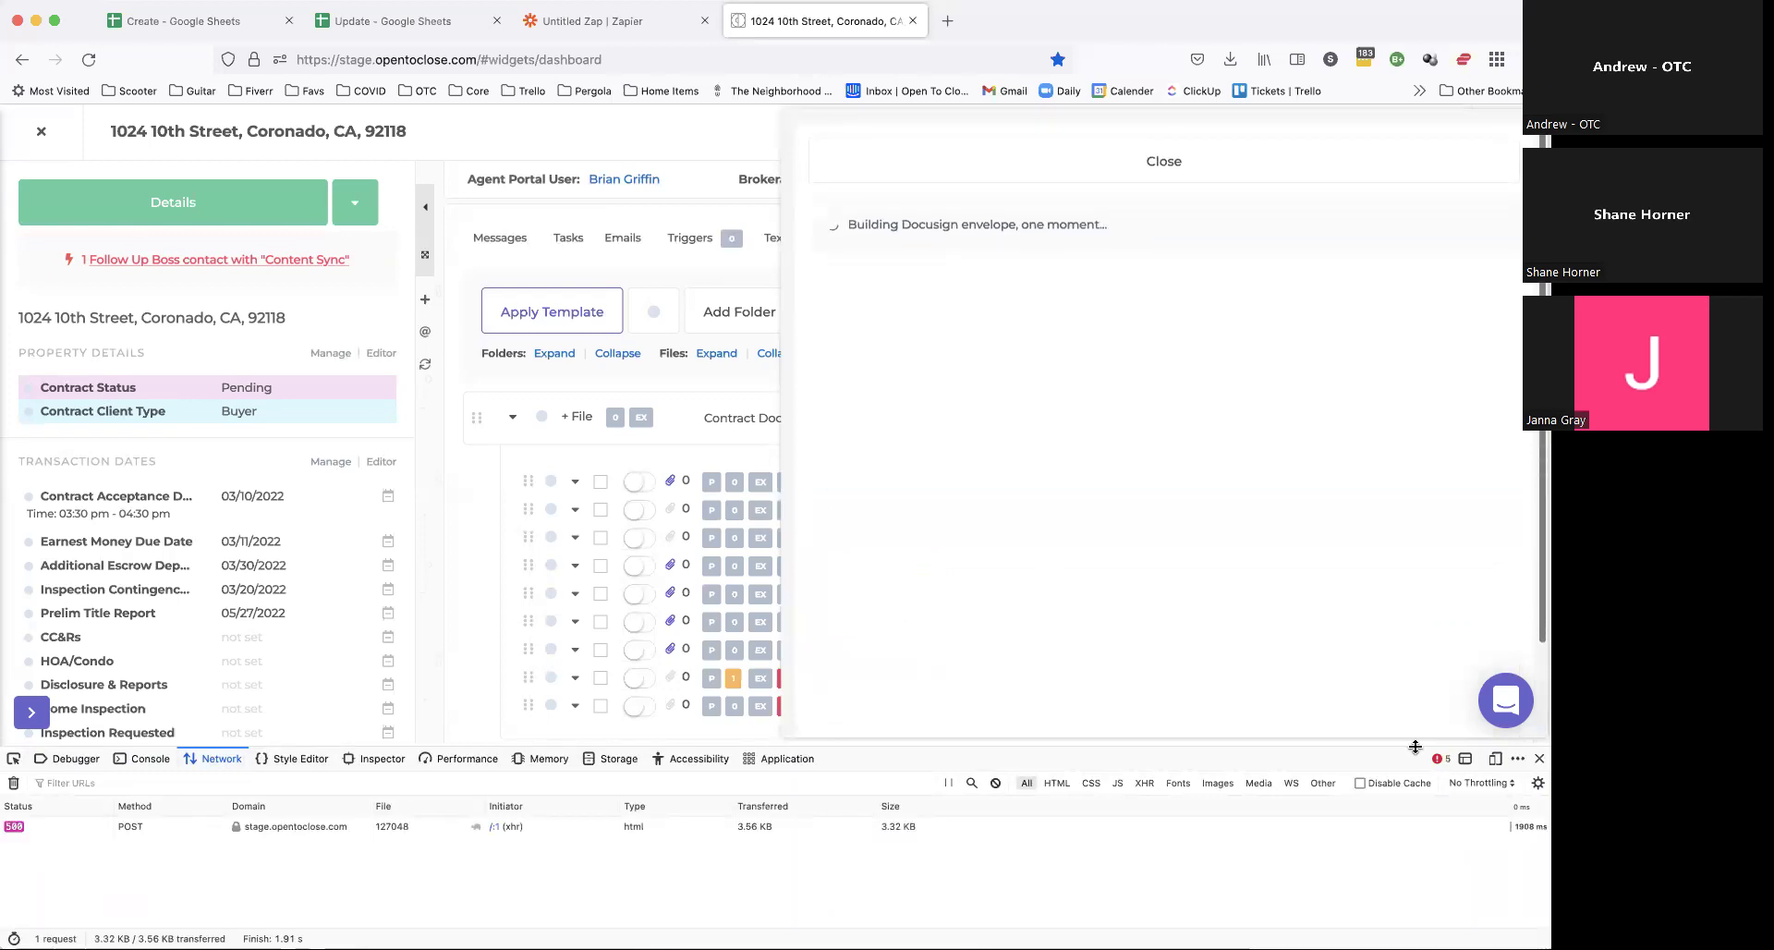
click(1105, 166)
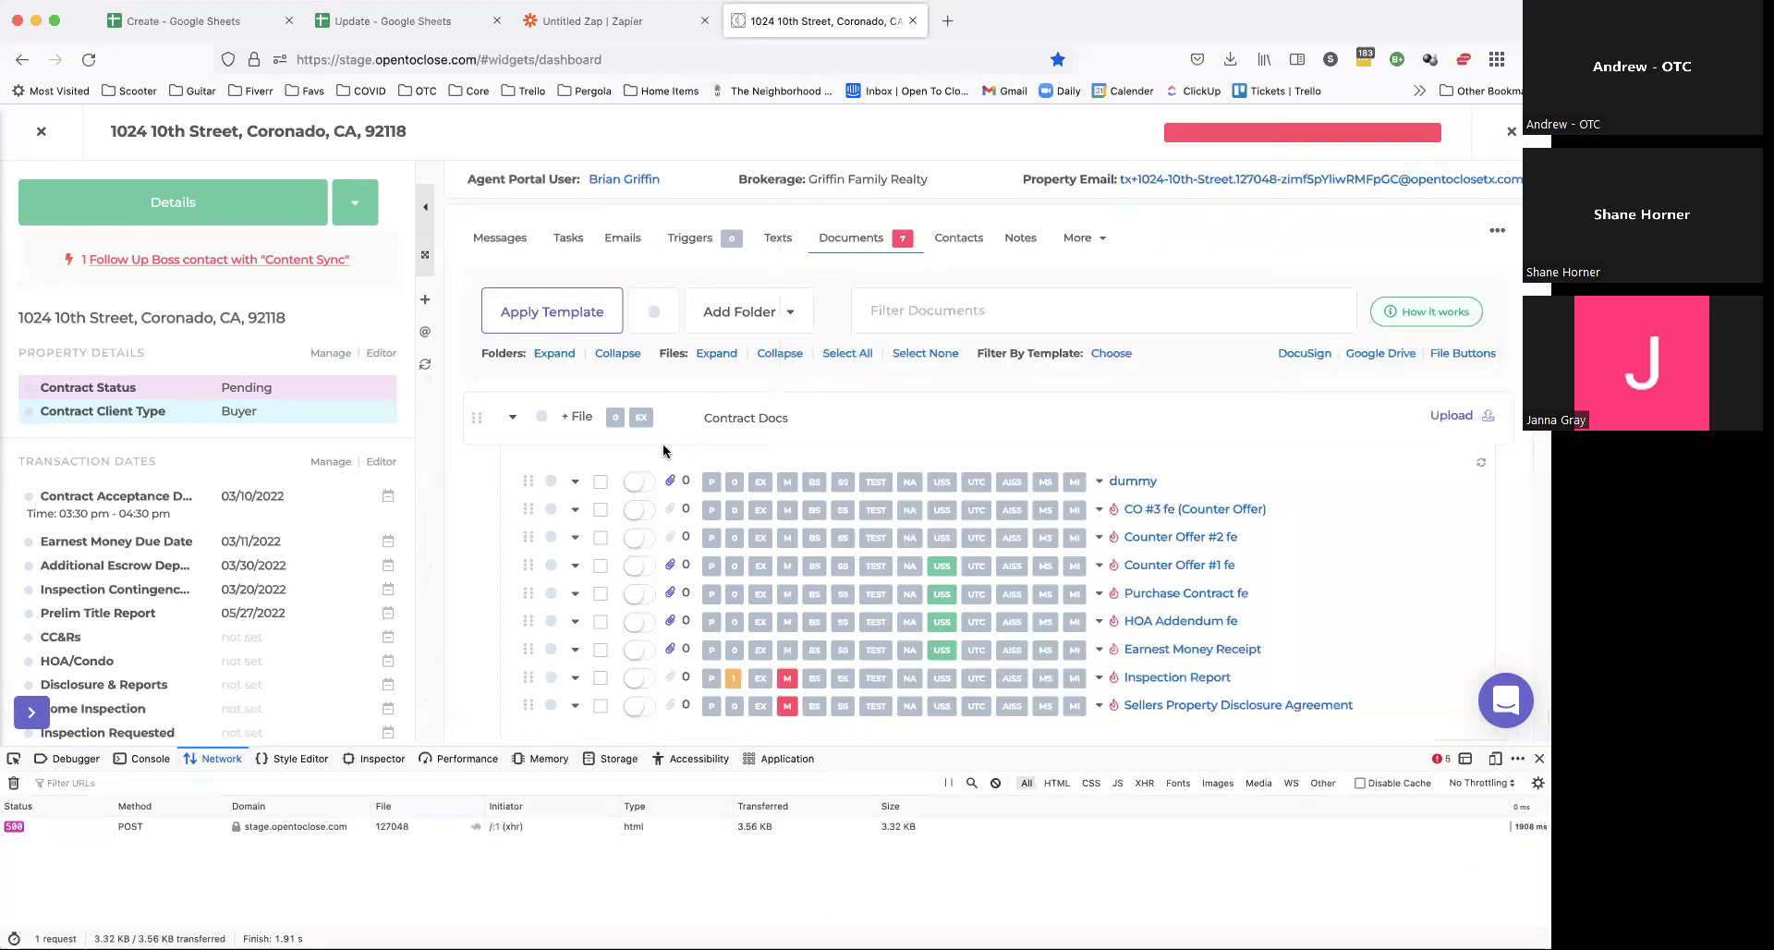
Step: Rebuild the dummy document's envelope with two signers and automatic reminders turned off
click(600, 481)
scroll(945, 433, down, 3)
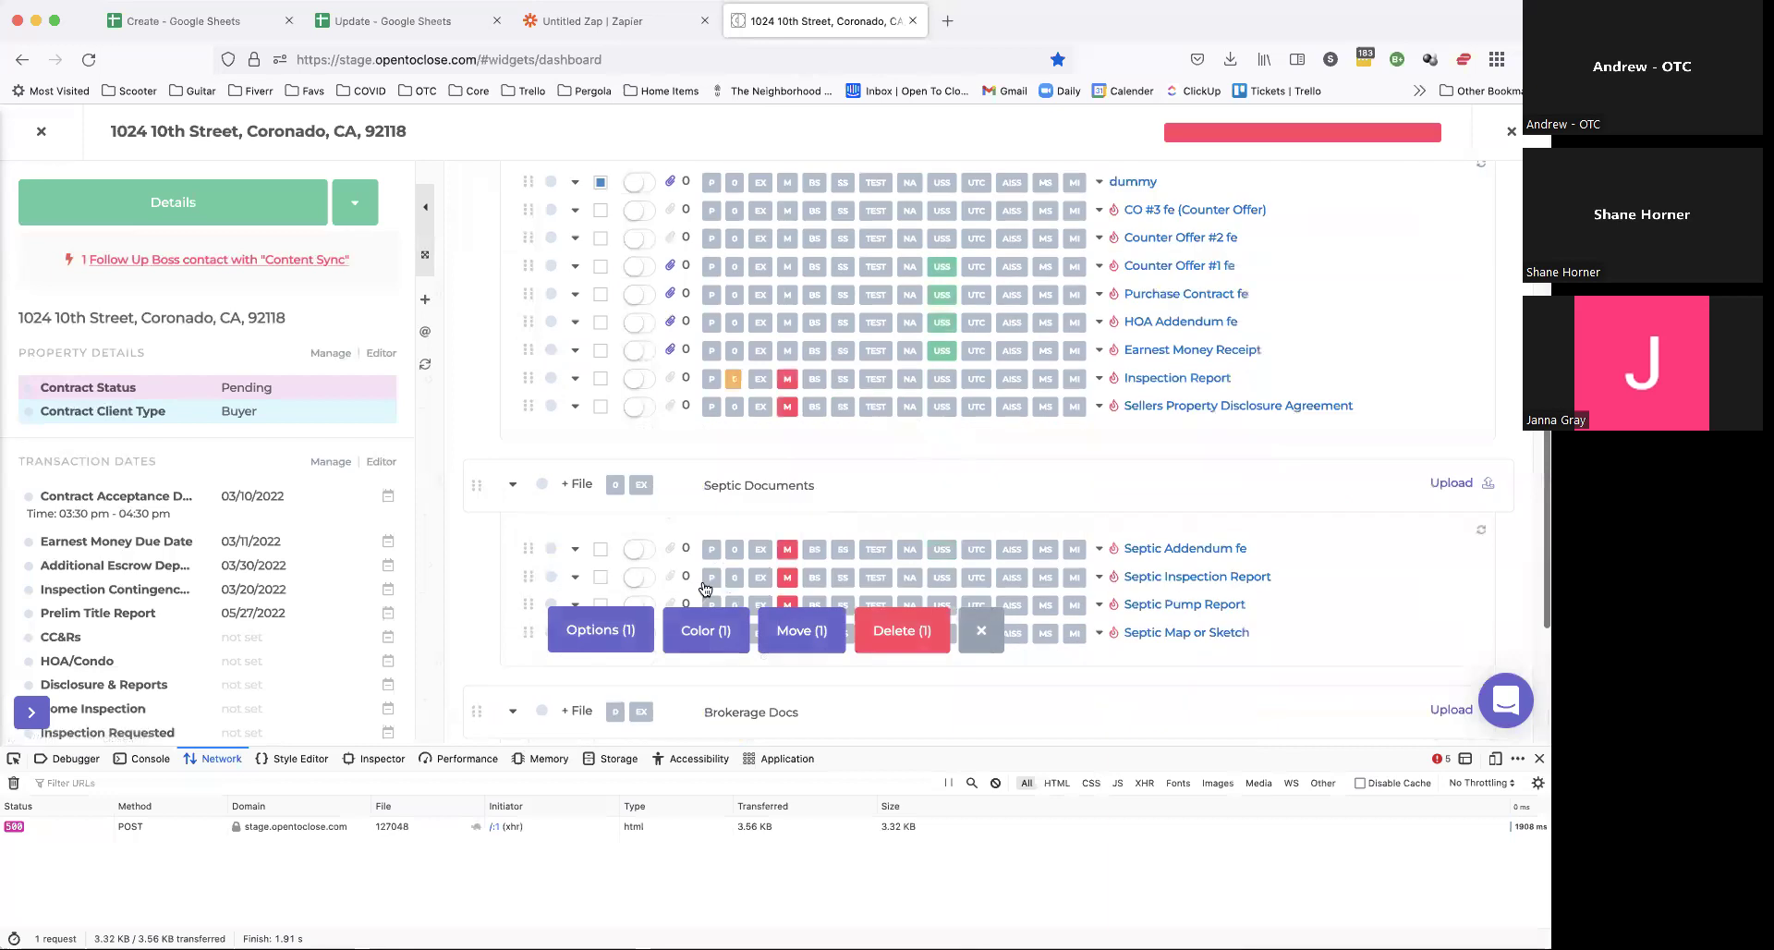
click(610, 628)
click(596, 538)
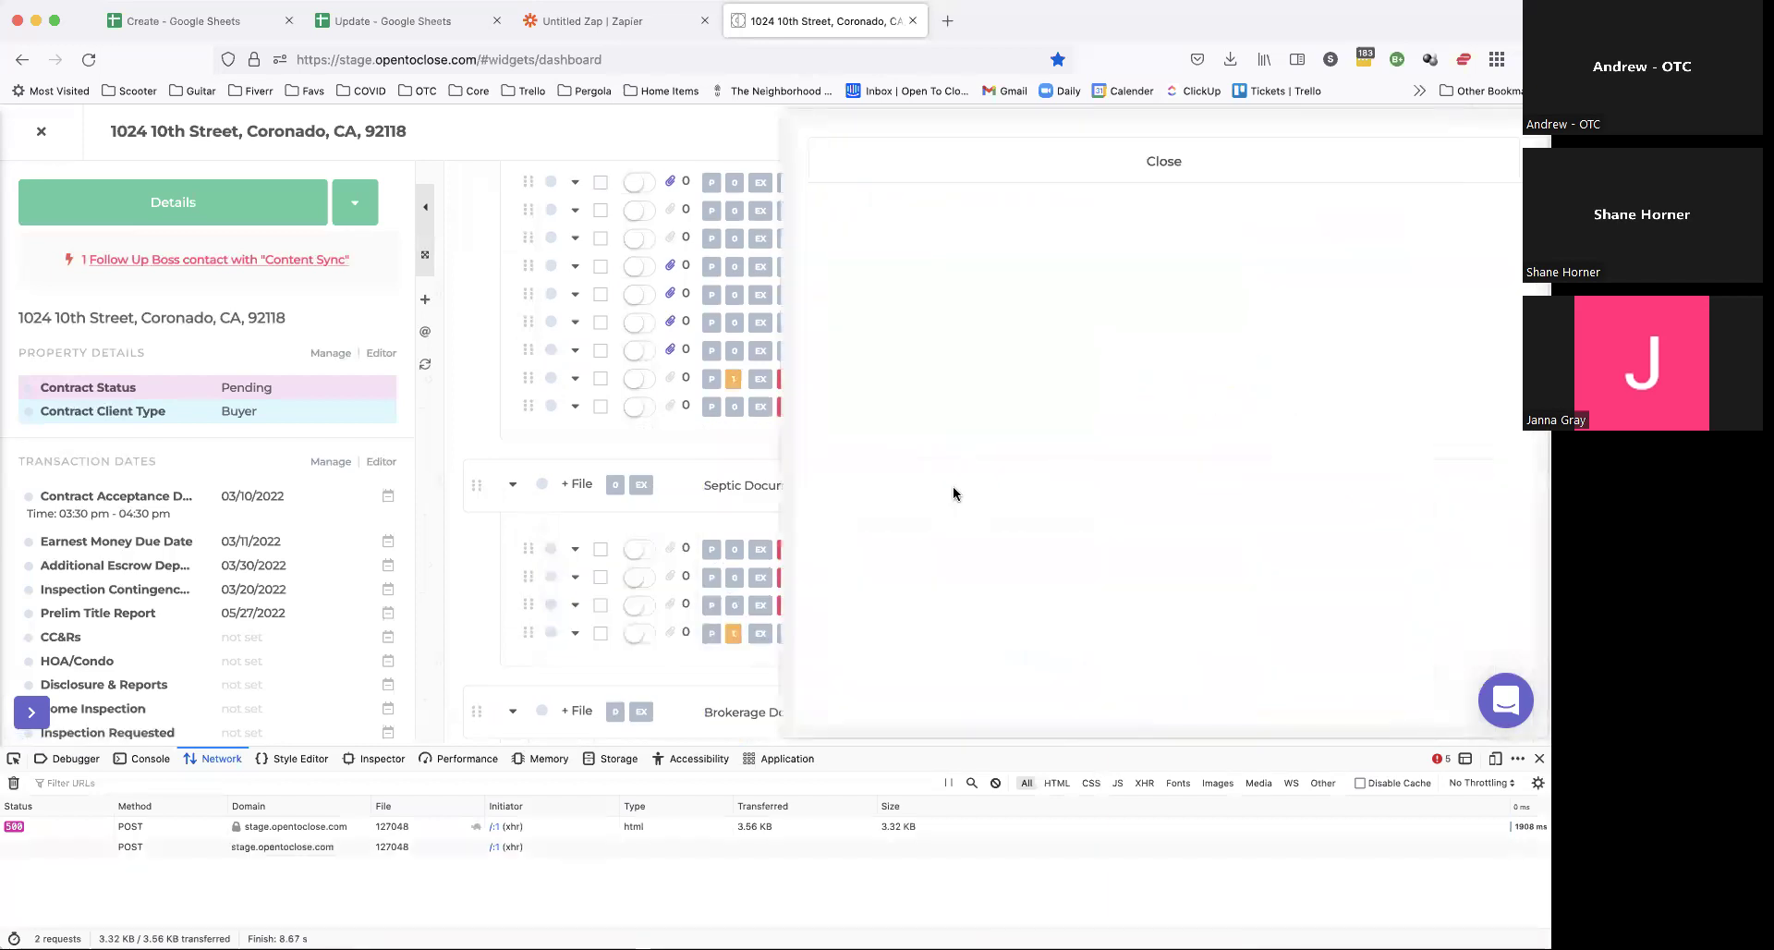
scroll(951, 494, down, 3)
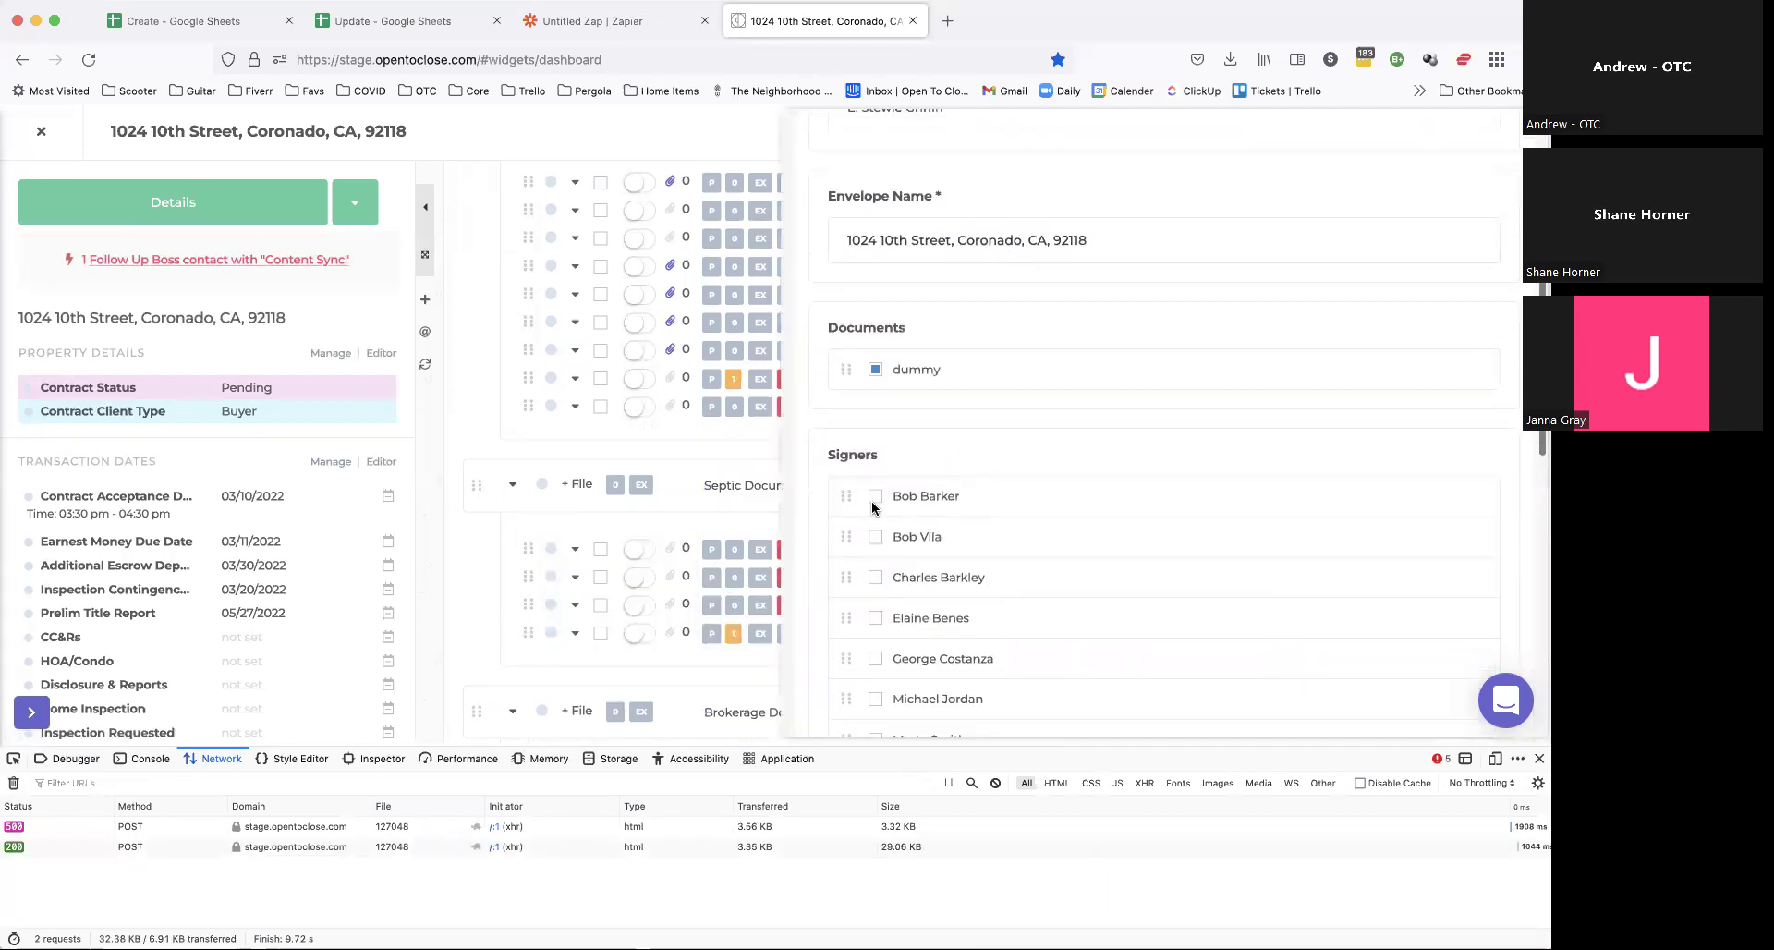
click(875, 502)
scroll(875, 554, down, 3)
click(877, 619)
scroll(1010, 505, down, 5)
click(930, 520)
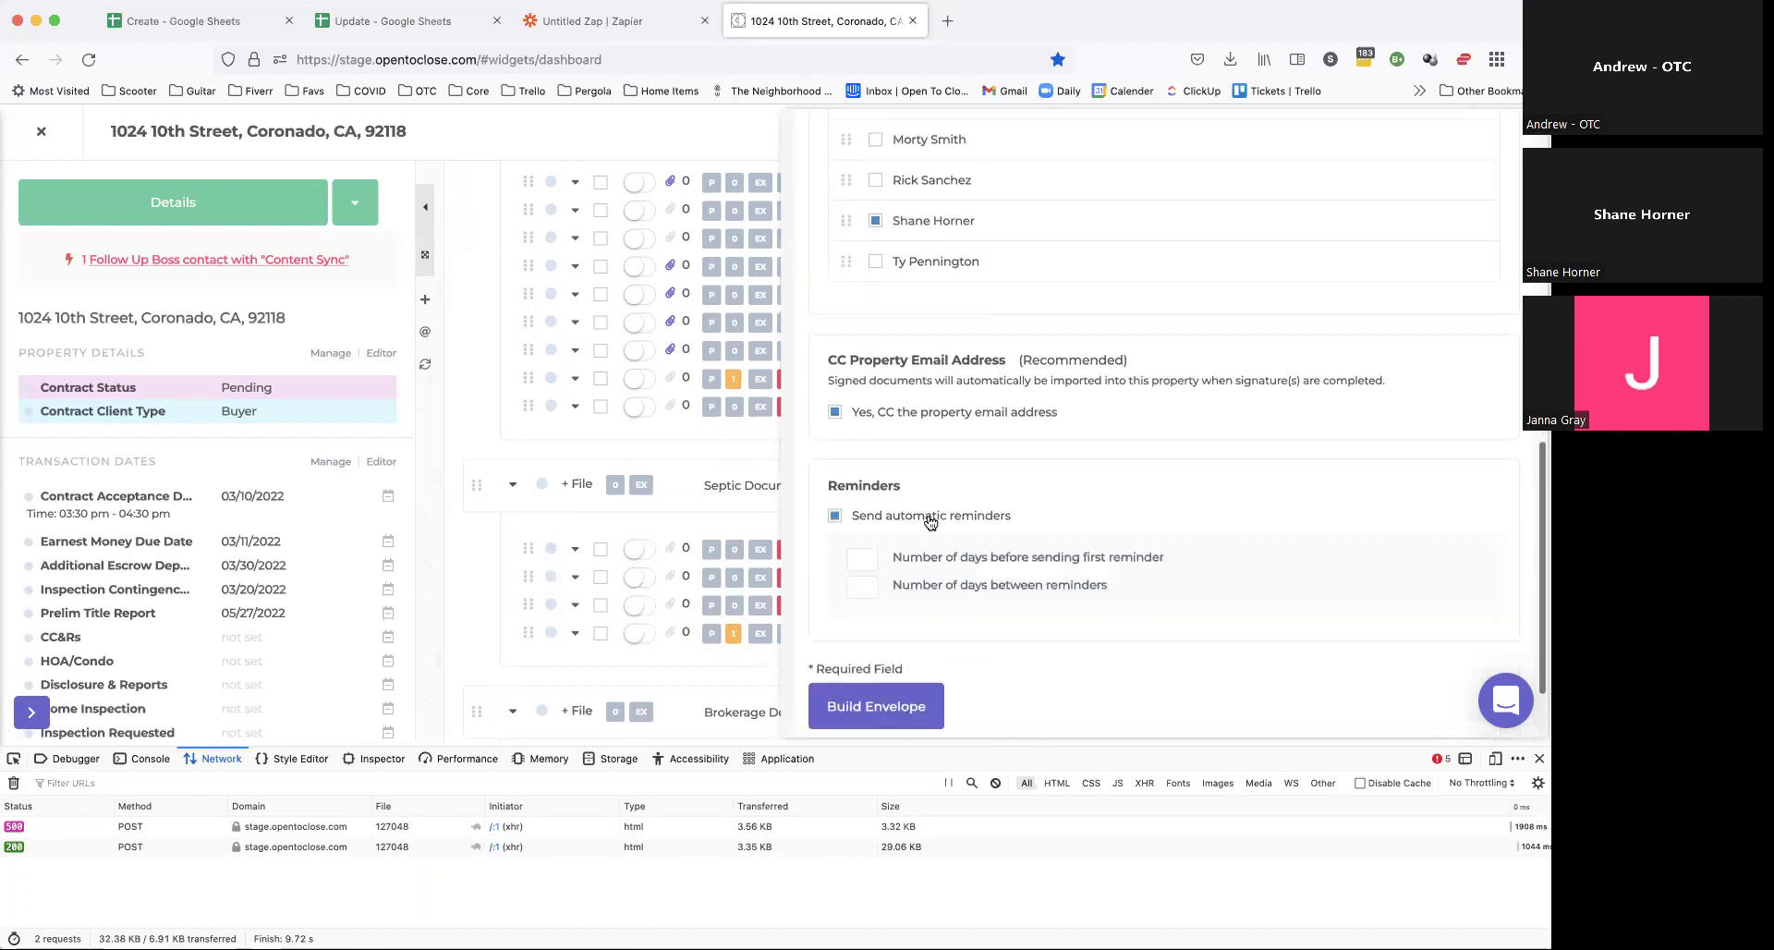
click(928, 516)
click(892, 600)
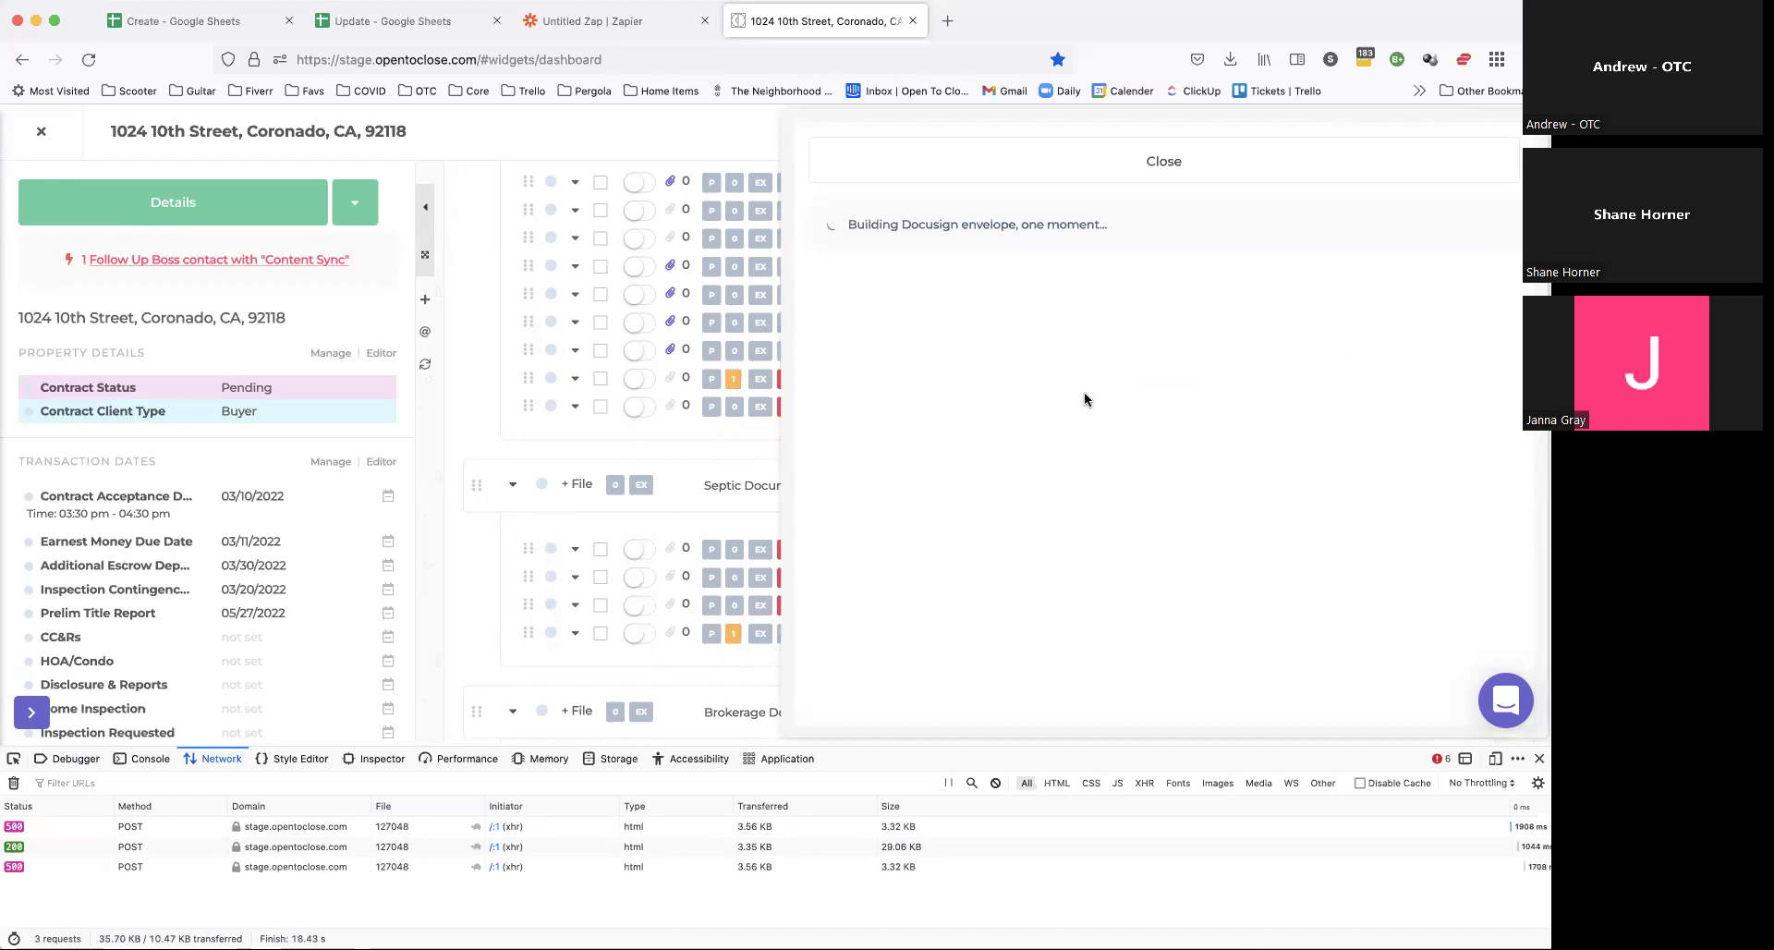
click(1077, 163)
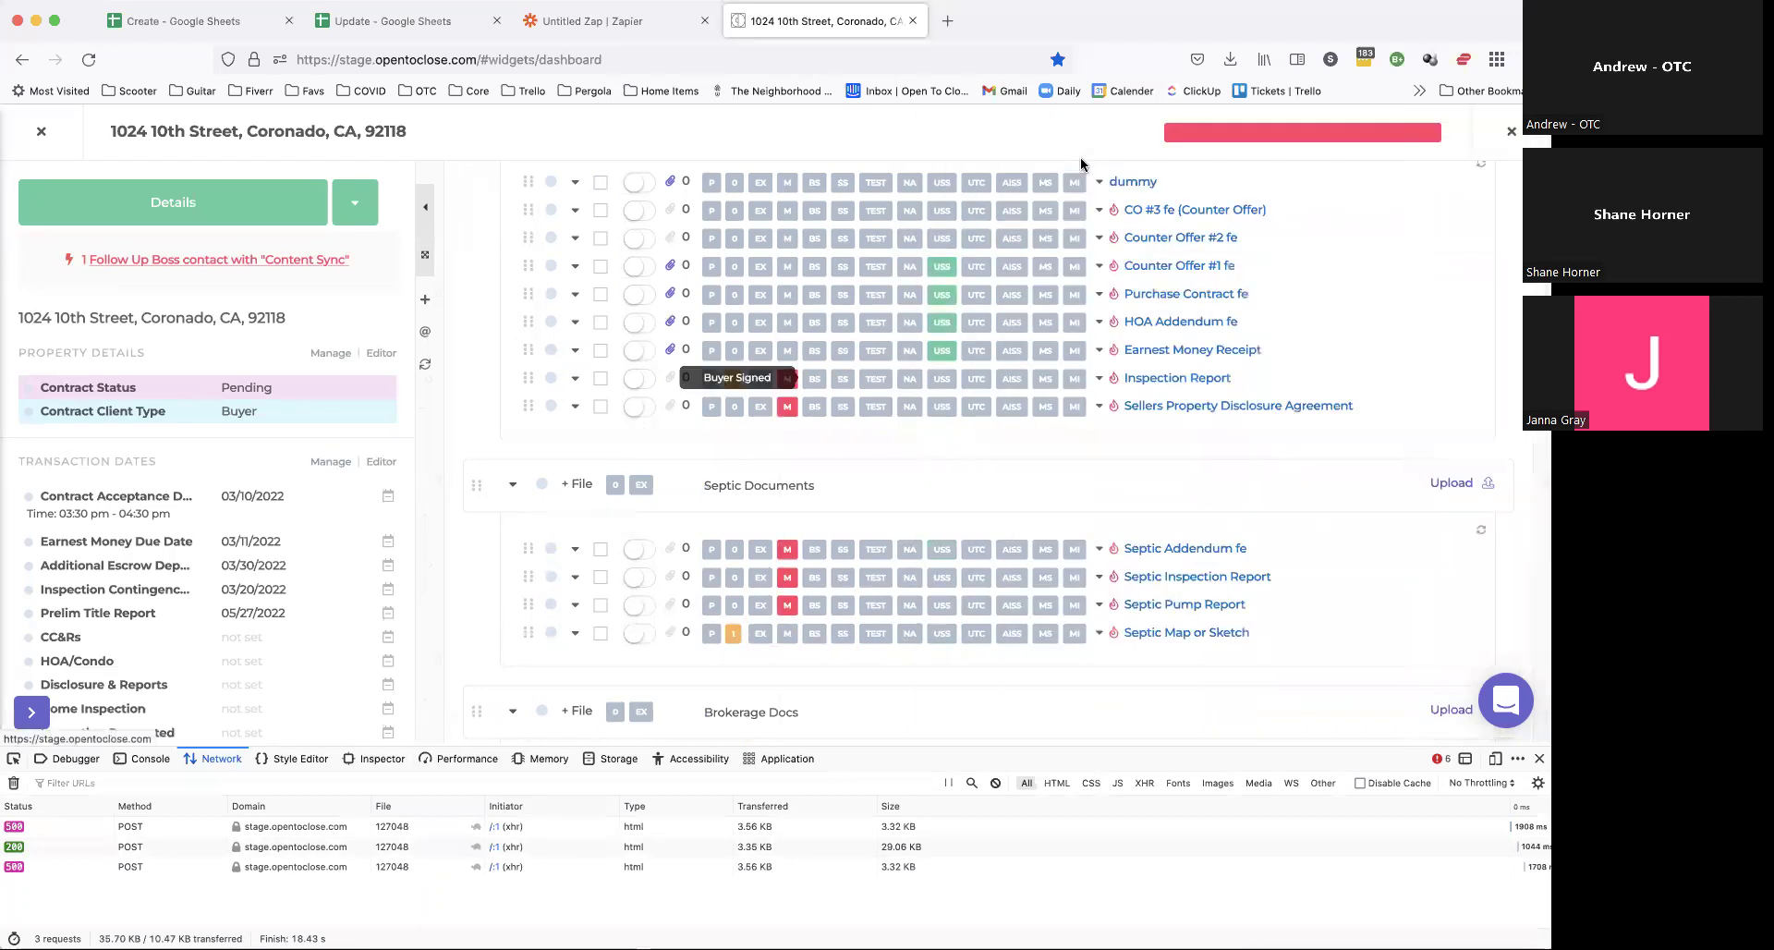
Step: Build a DocuSign envelope from dummy and Counter Offer #1 fe with one contact as signer
click(600, 482)
click(600, 566)
click(596, 630)
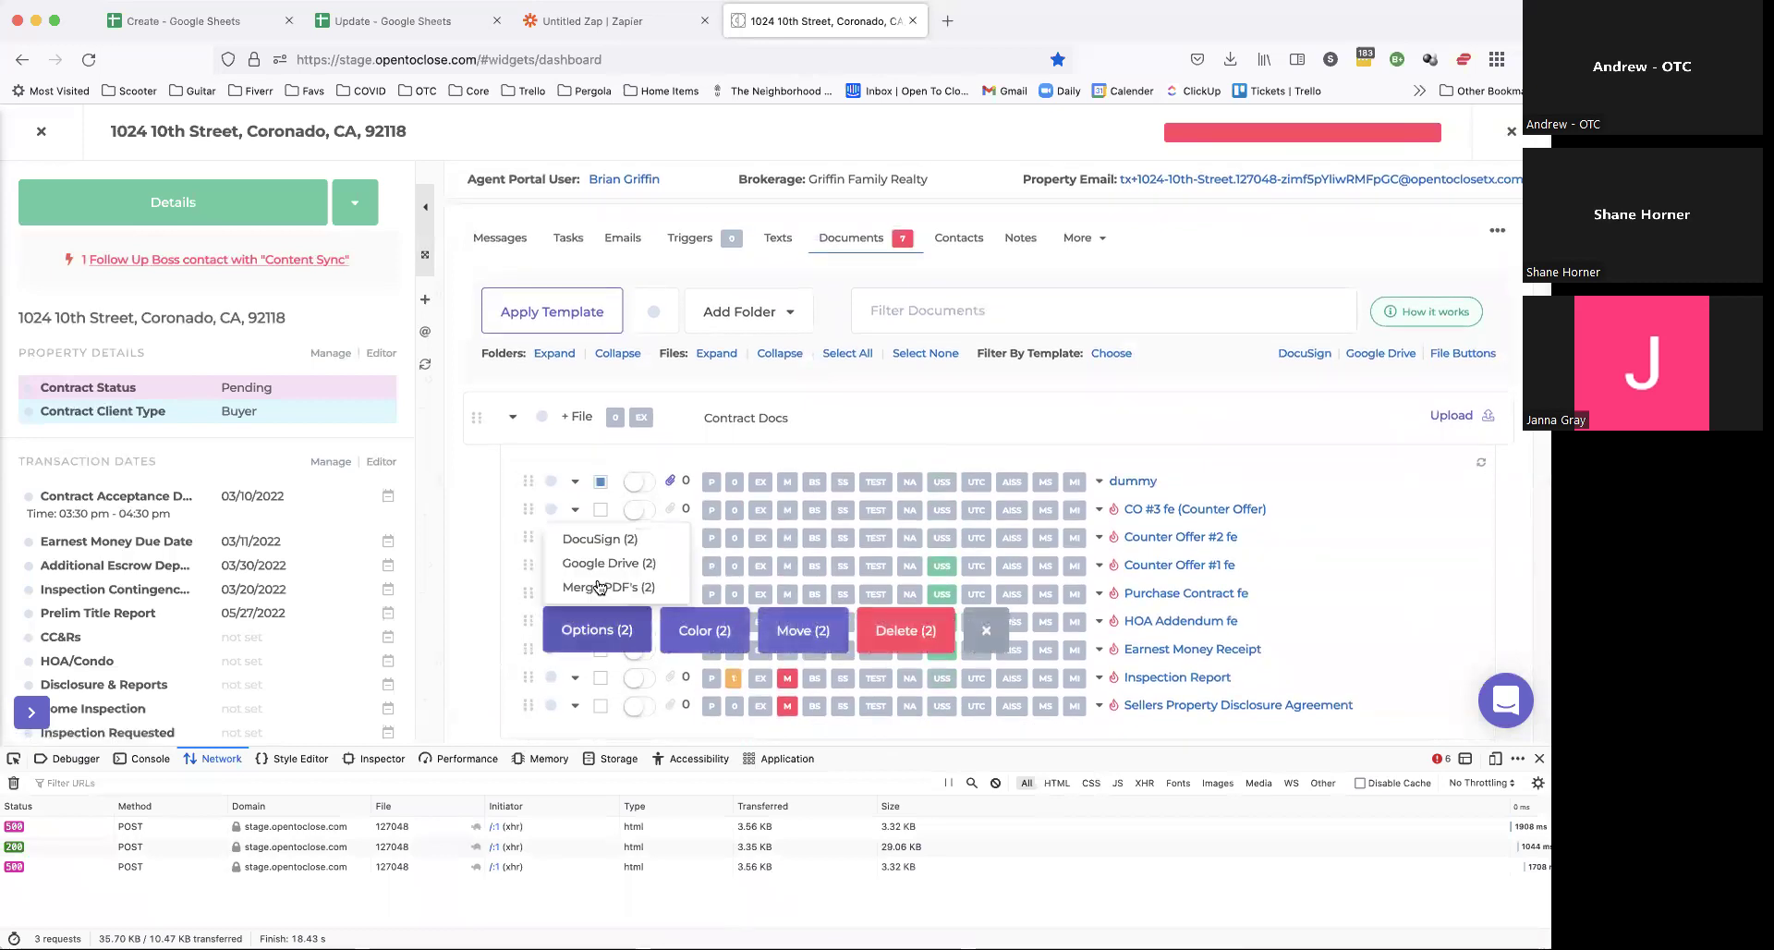
click(591, 545)
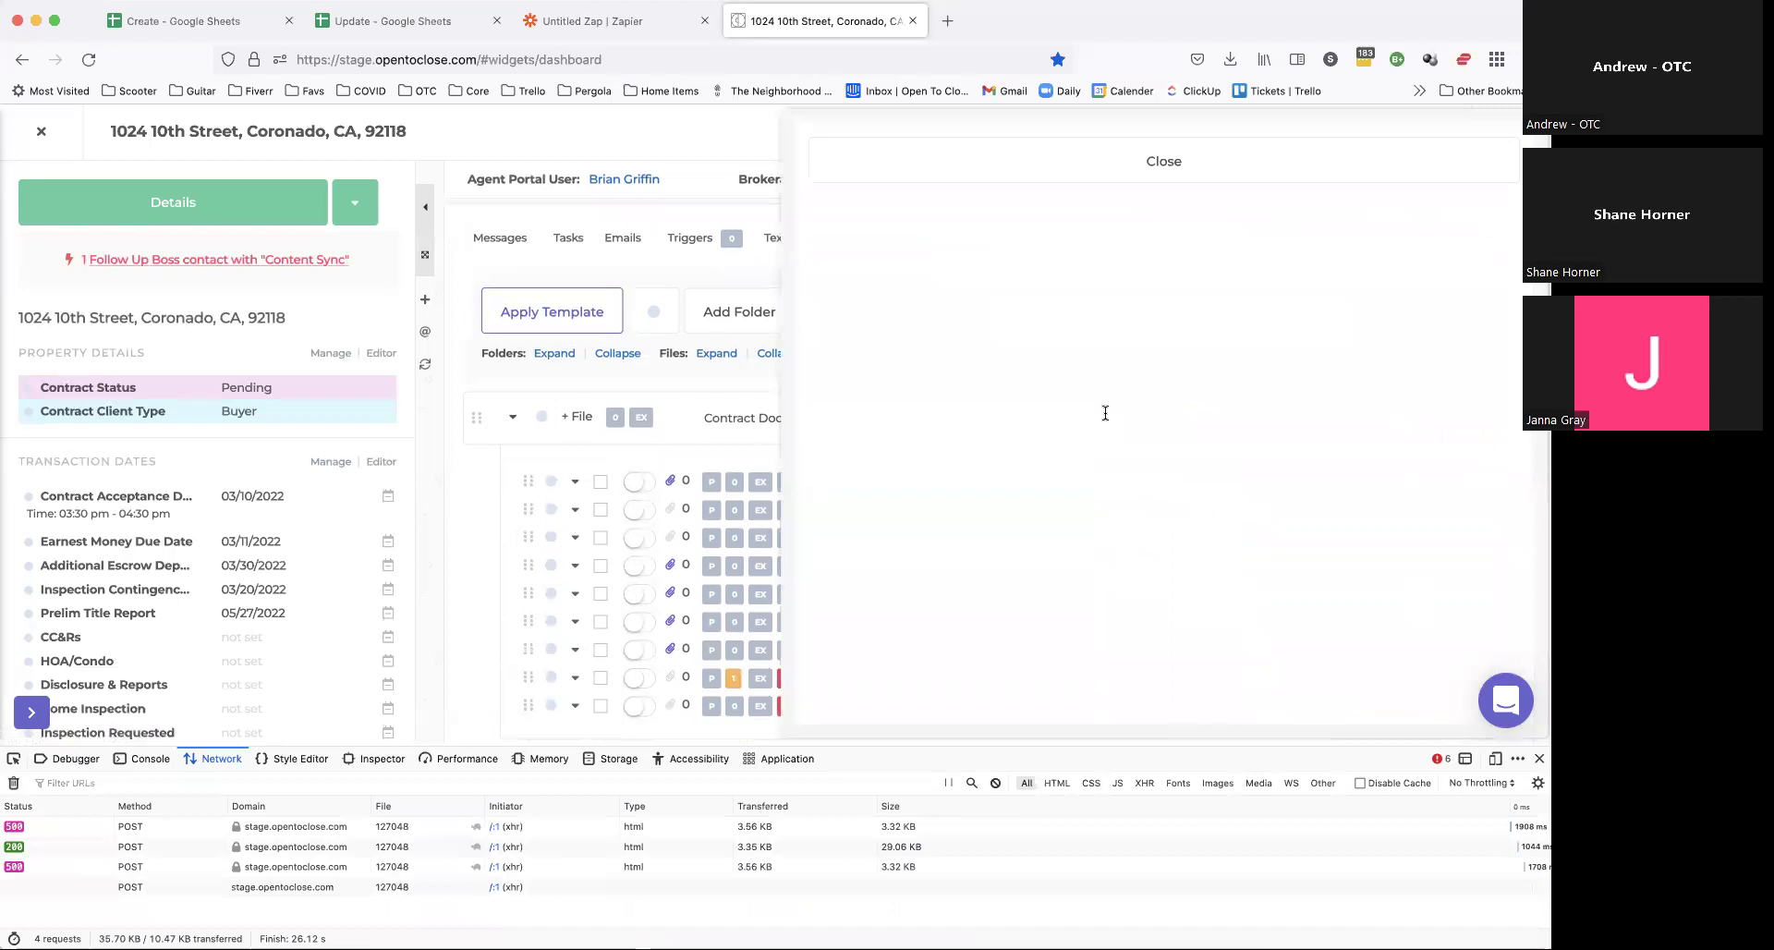
scroll(952, 545, down, 3)
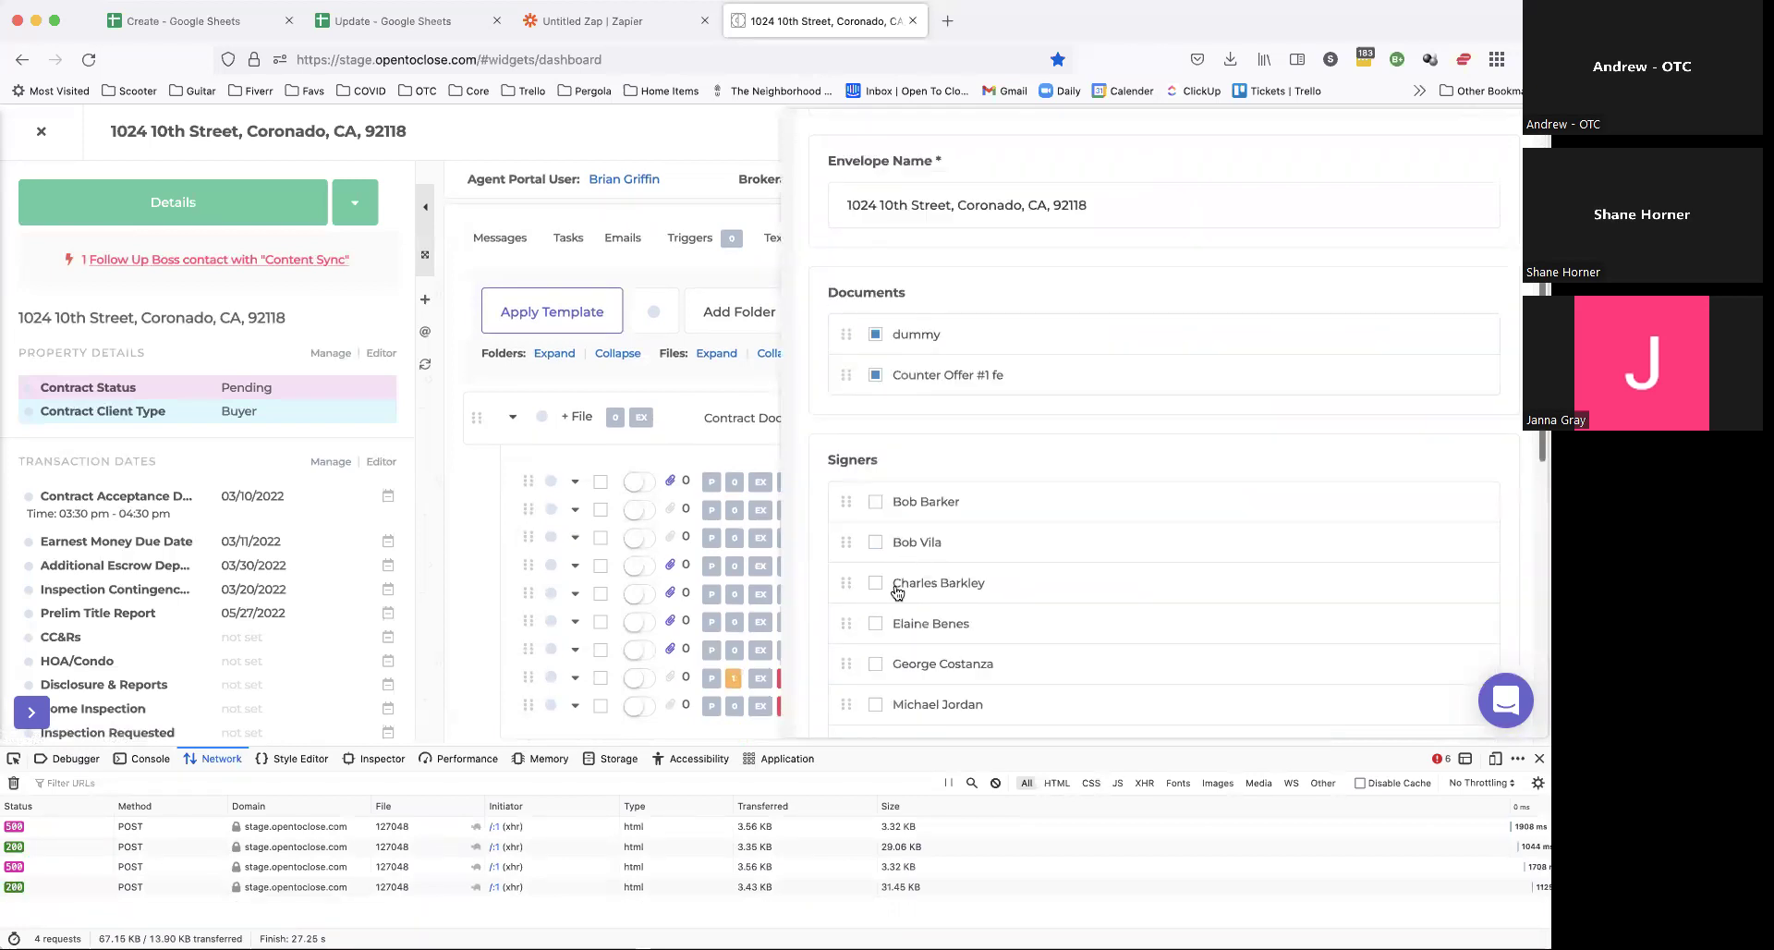
scroll(894, 591, down, 5)
click(875, 407)
scroll(864, 462, down, 2)
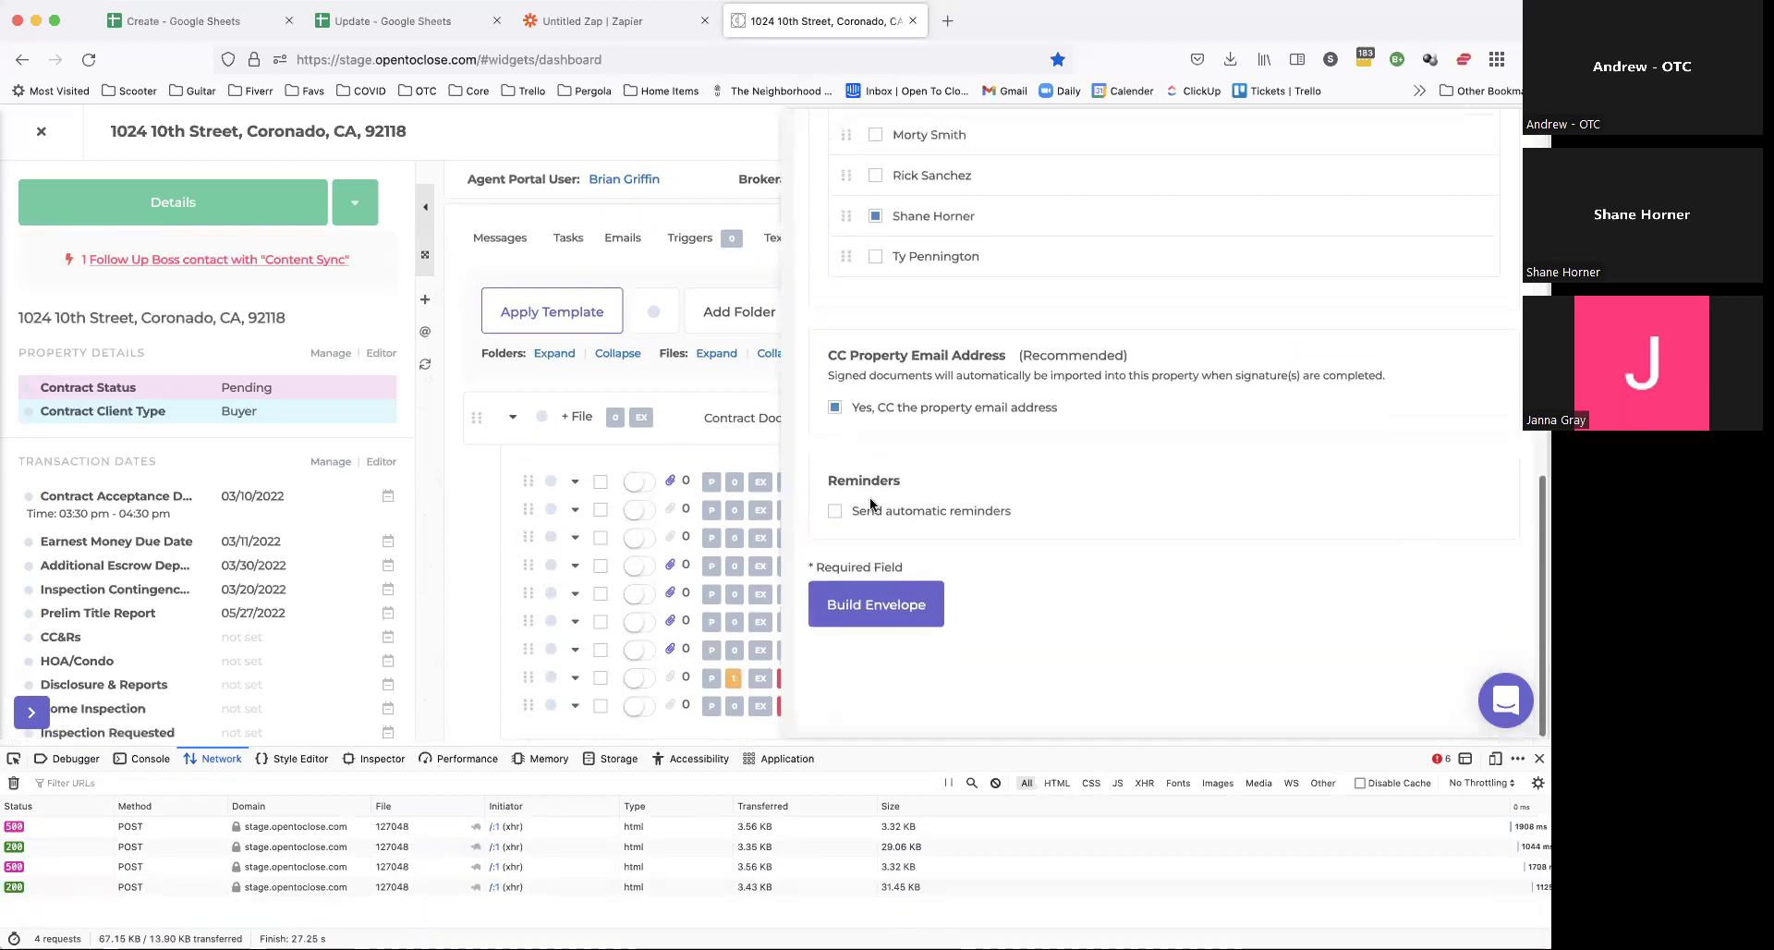
click(874, 610)
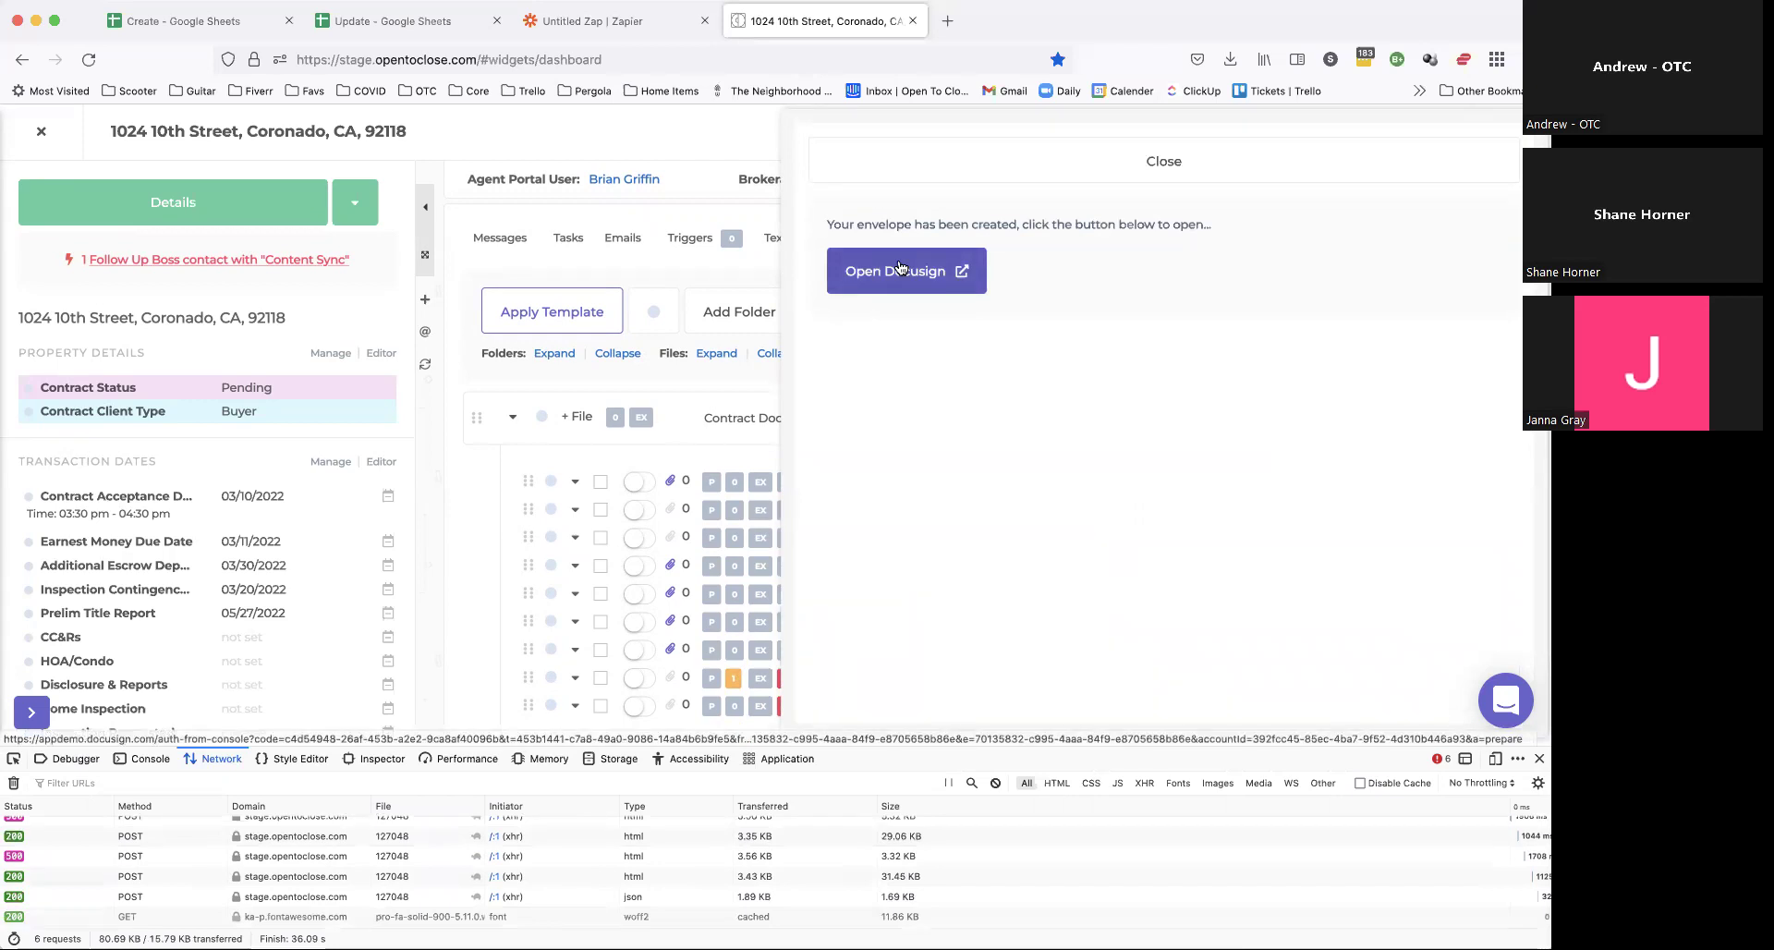
Step: Open the new envelope in DocuSign and scroll down to its recipients list
click(899, 268)
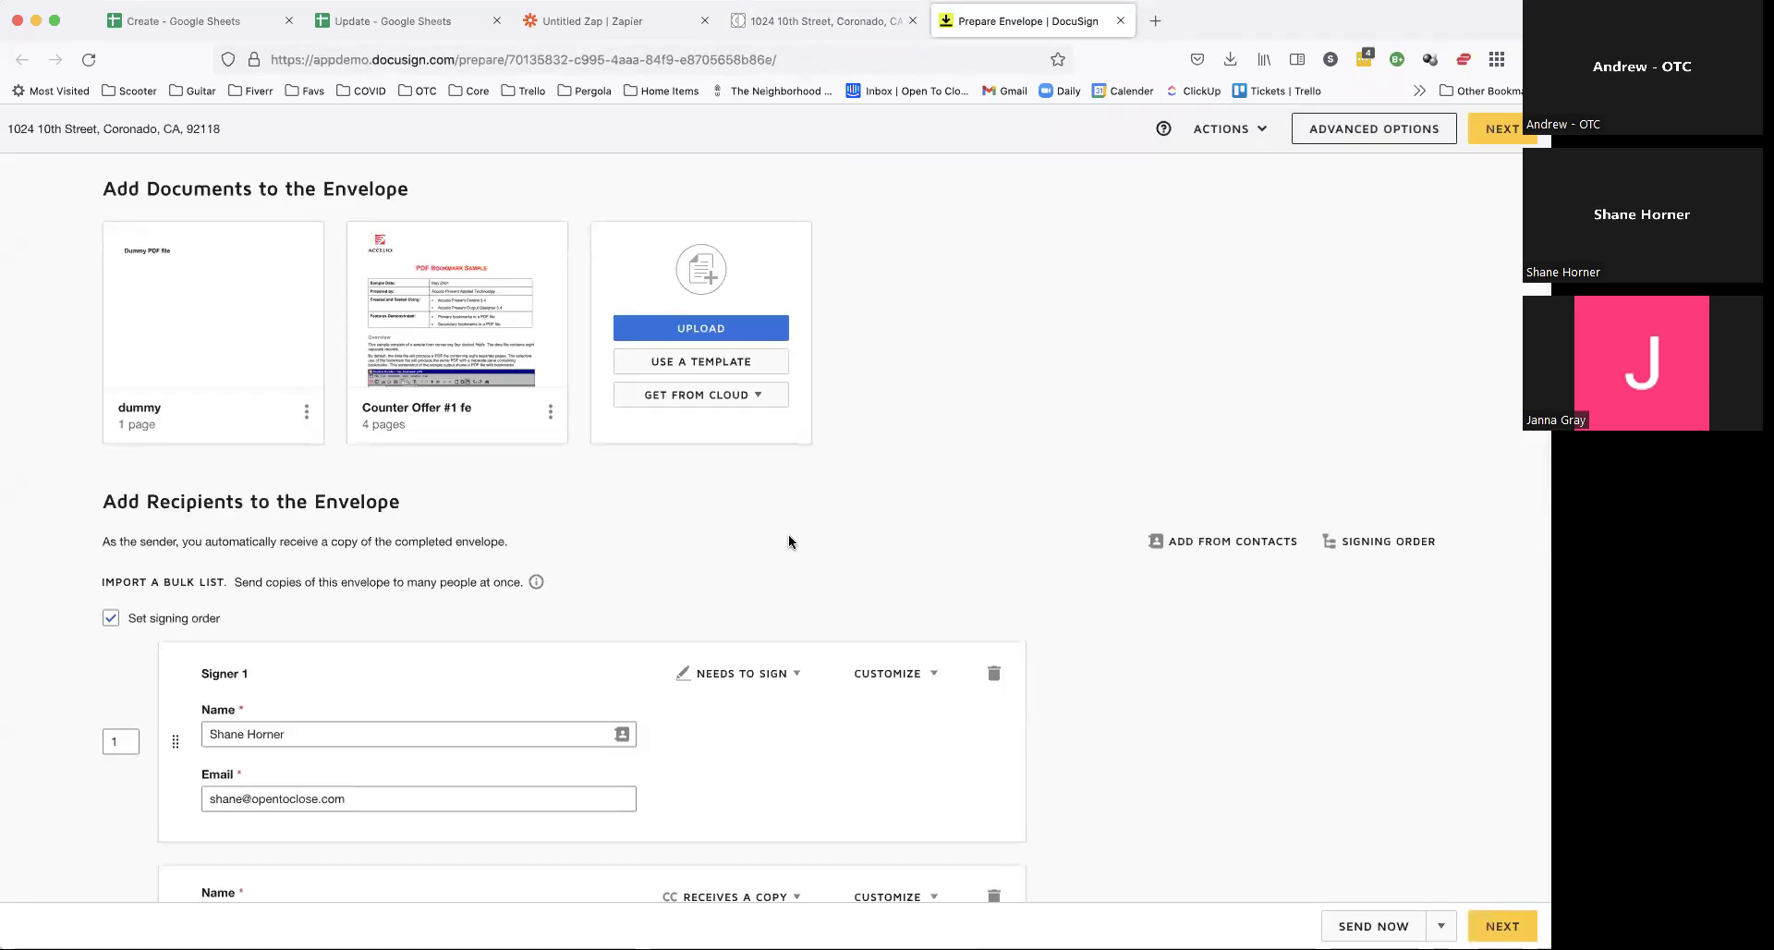
scroll(789, 542, down, 2)
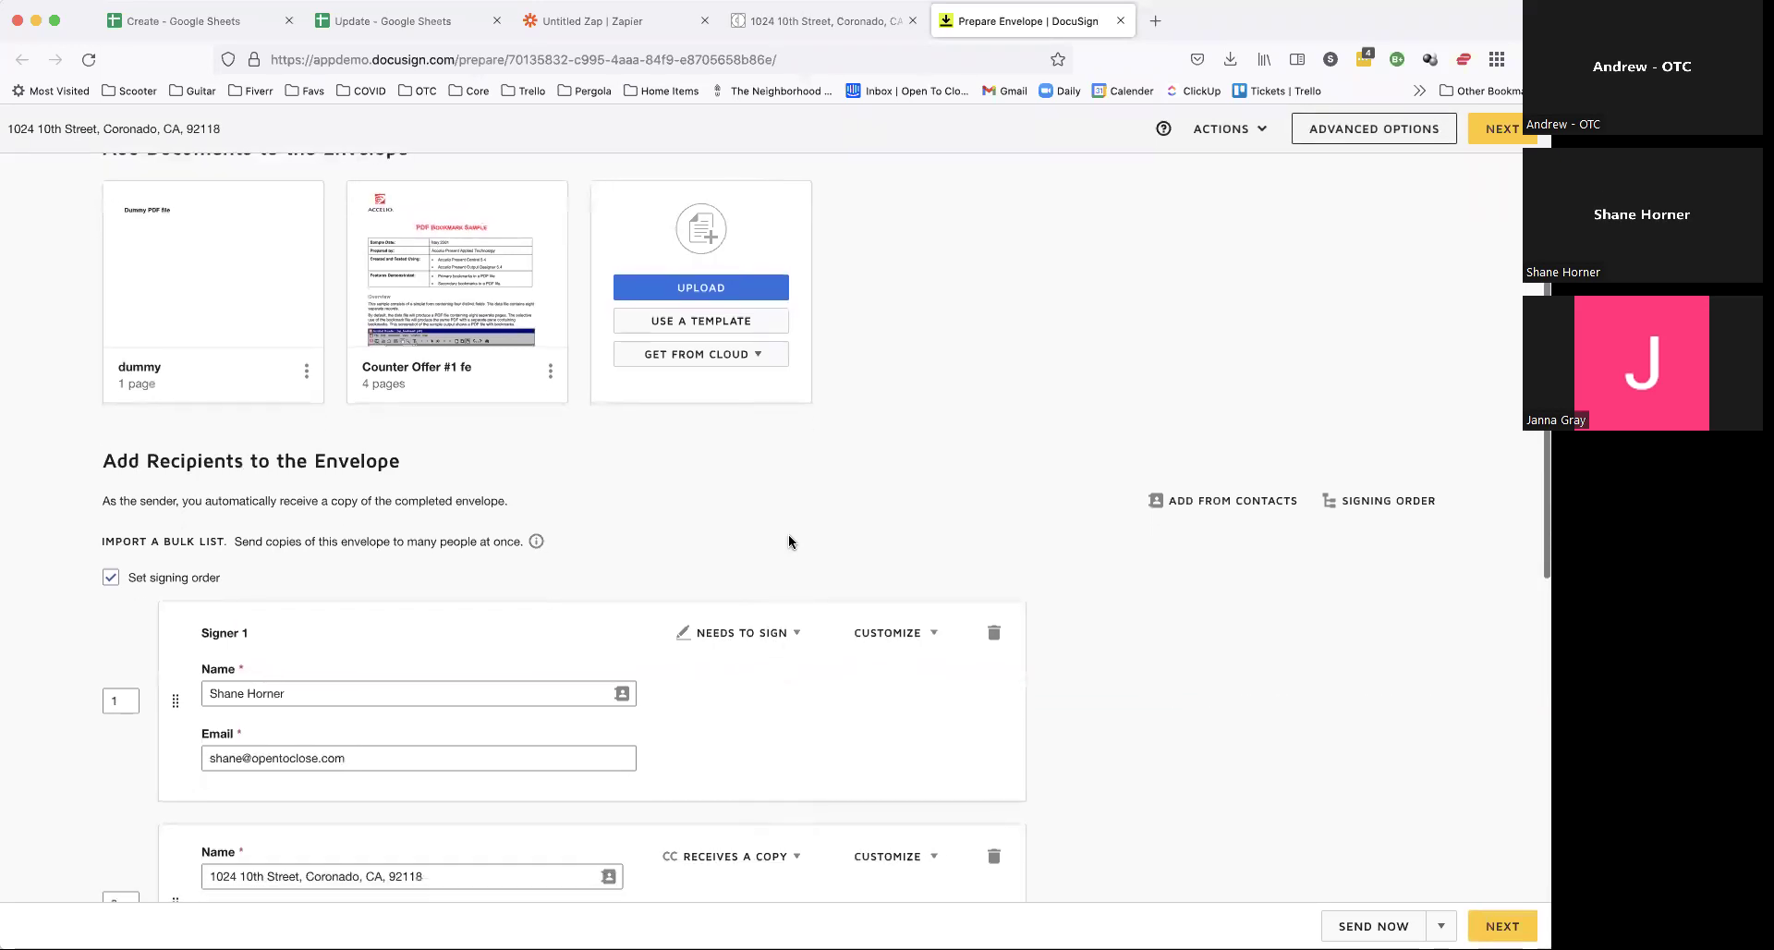
scroll(790, 541, down, 3)
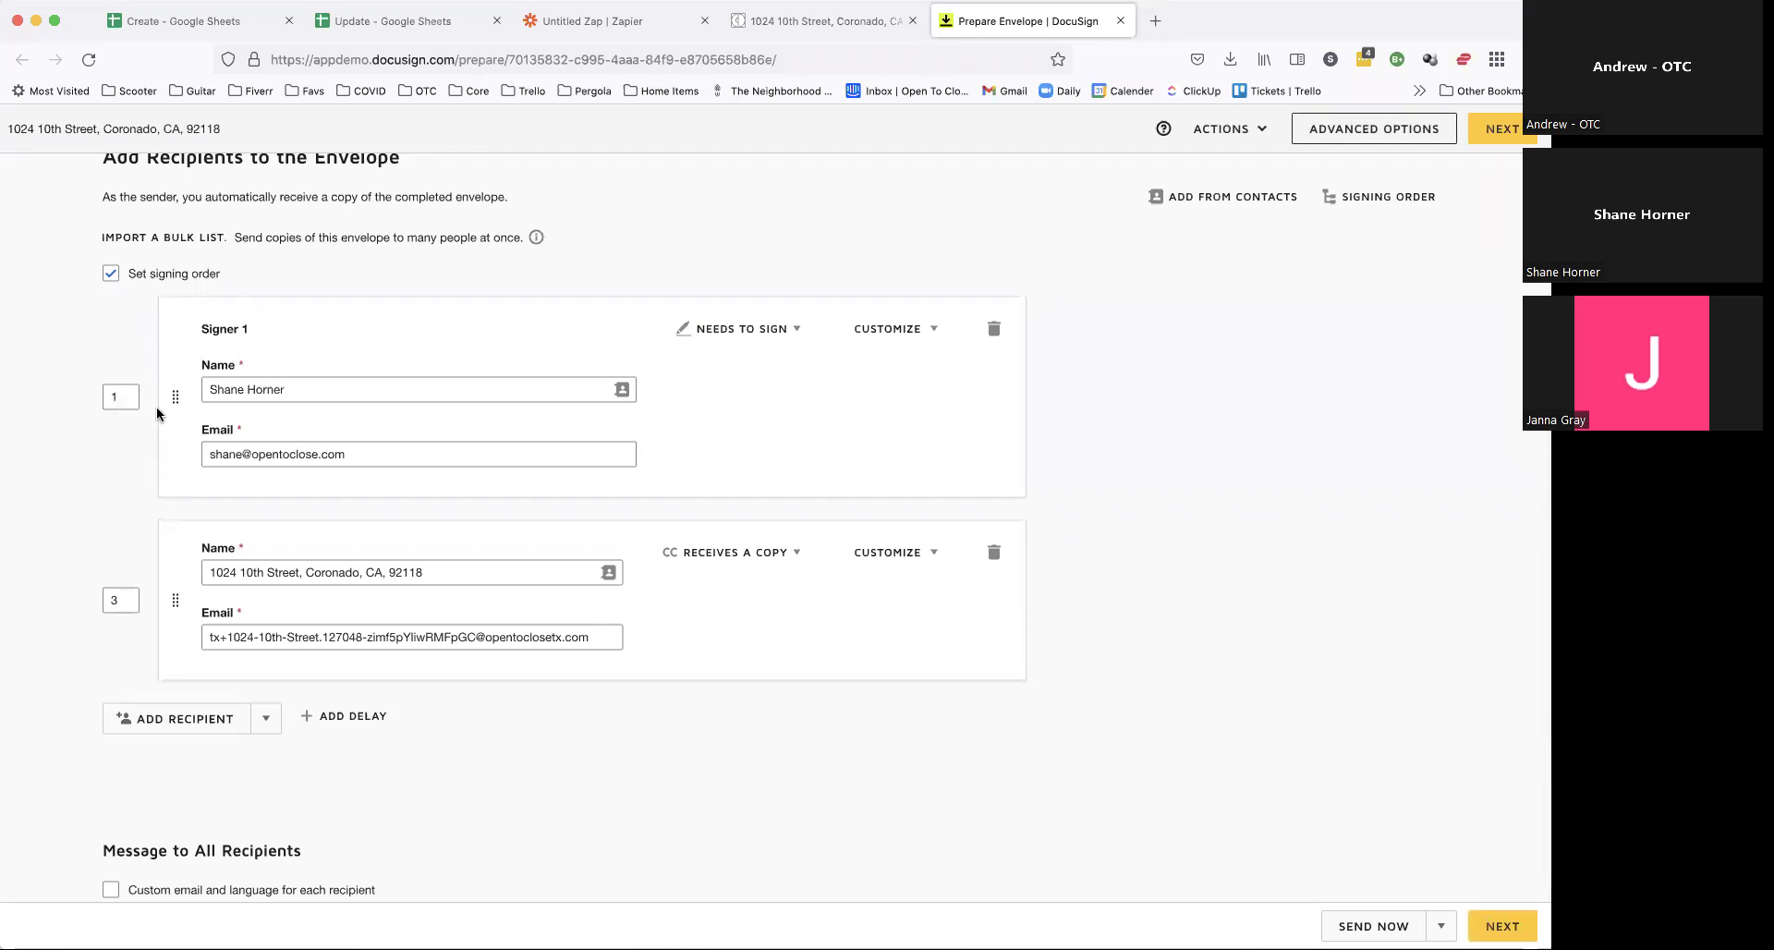
Step: Add a second signer recipient with a placeholder name and e-mail
click(120, 404)
click(127, 601)
click(154, 500)
click(180, 719)
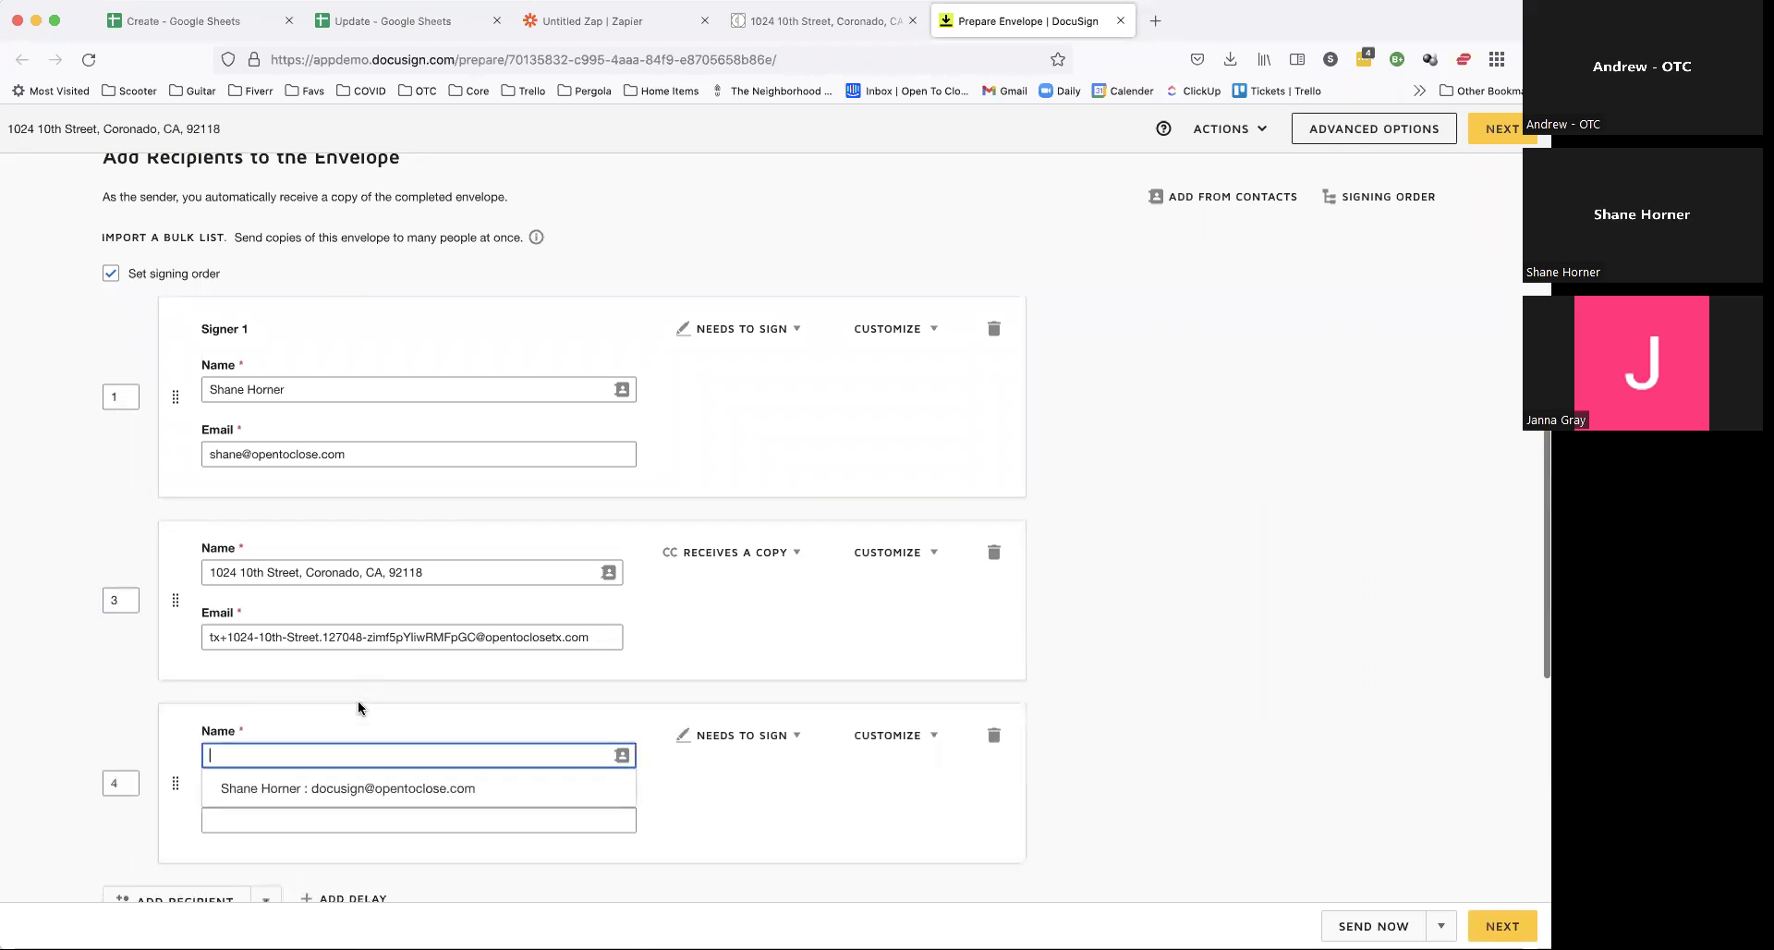
text(Blah Blah)
click(332, 818)
text(blah.com)
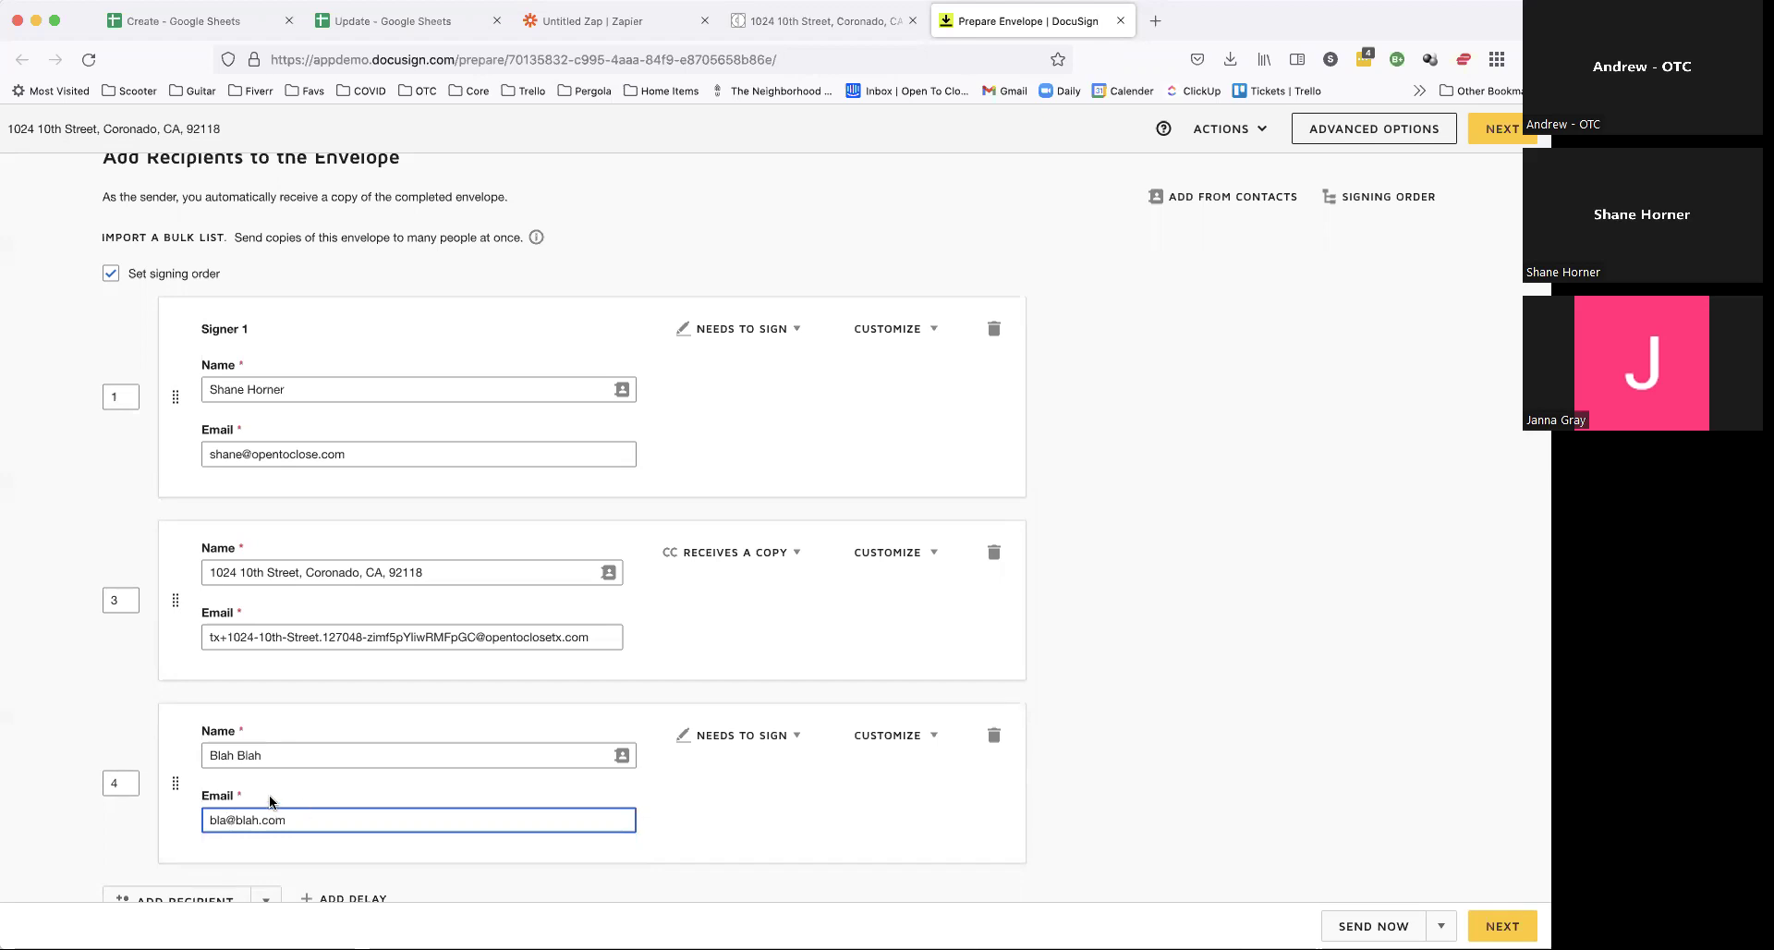
scroll(776, 767, down, 4)
click(1058, 606)
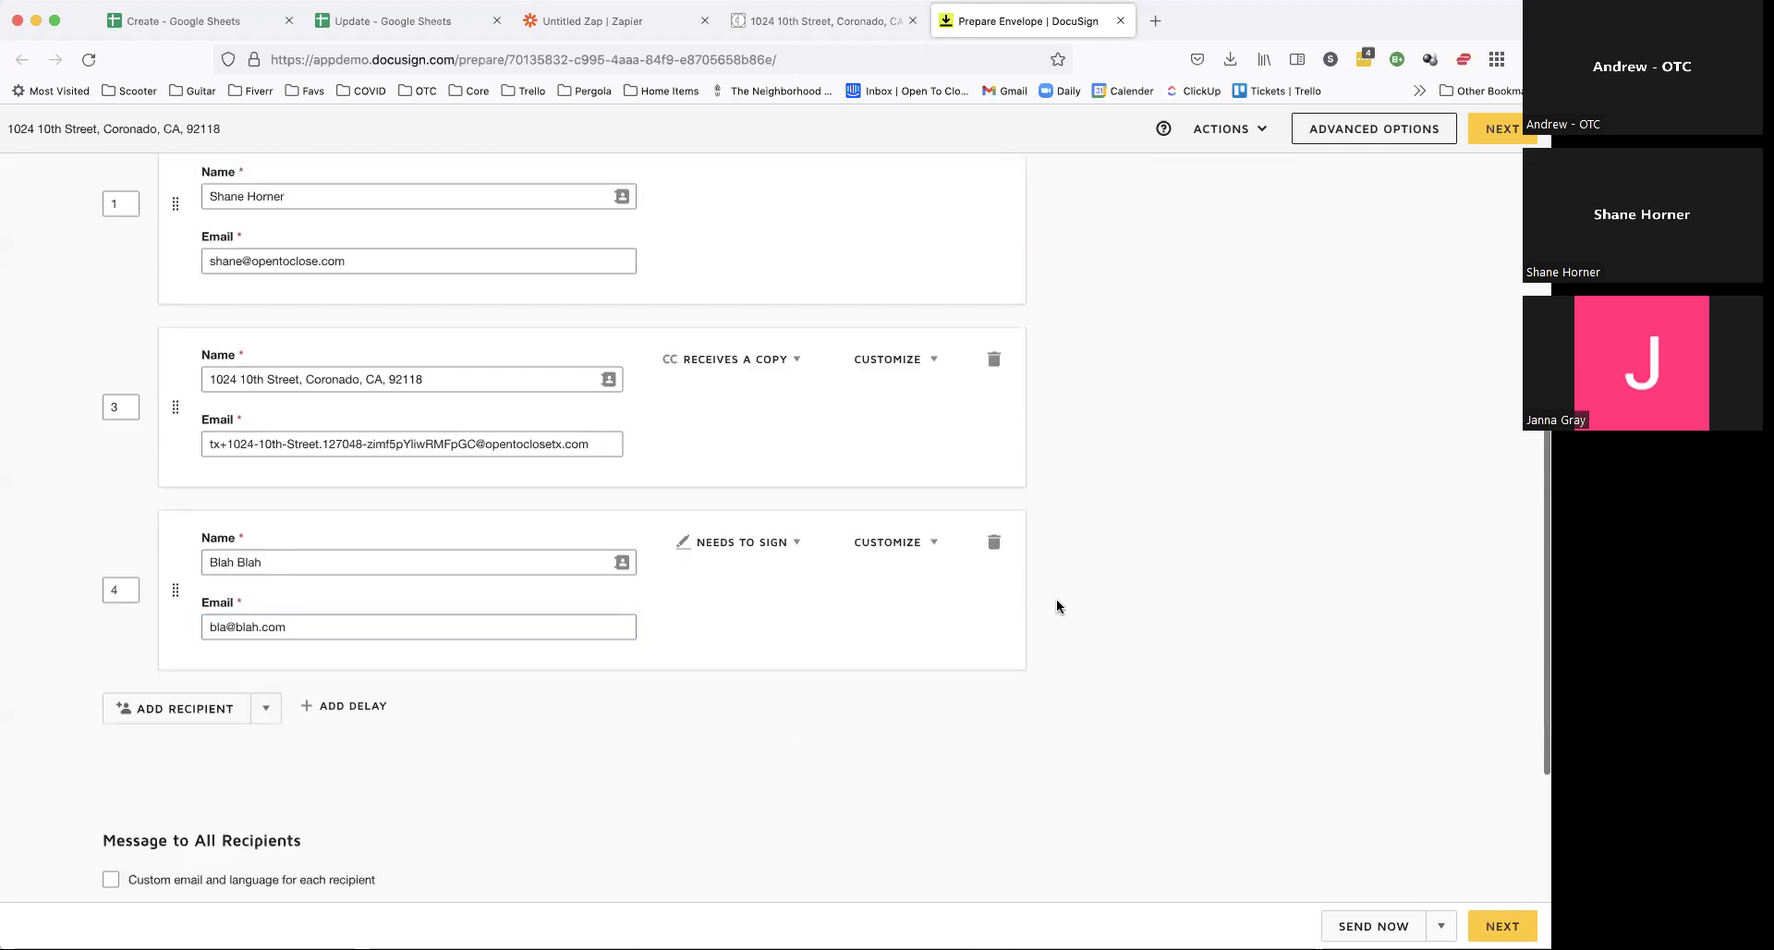
Step: Move the new signer up, give it routing order 1, and display the signing order diagram
drag(171, 589, 138, 388)
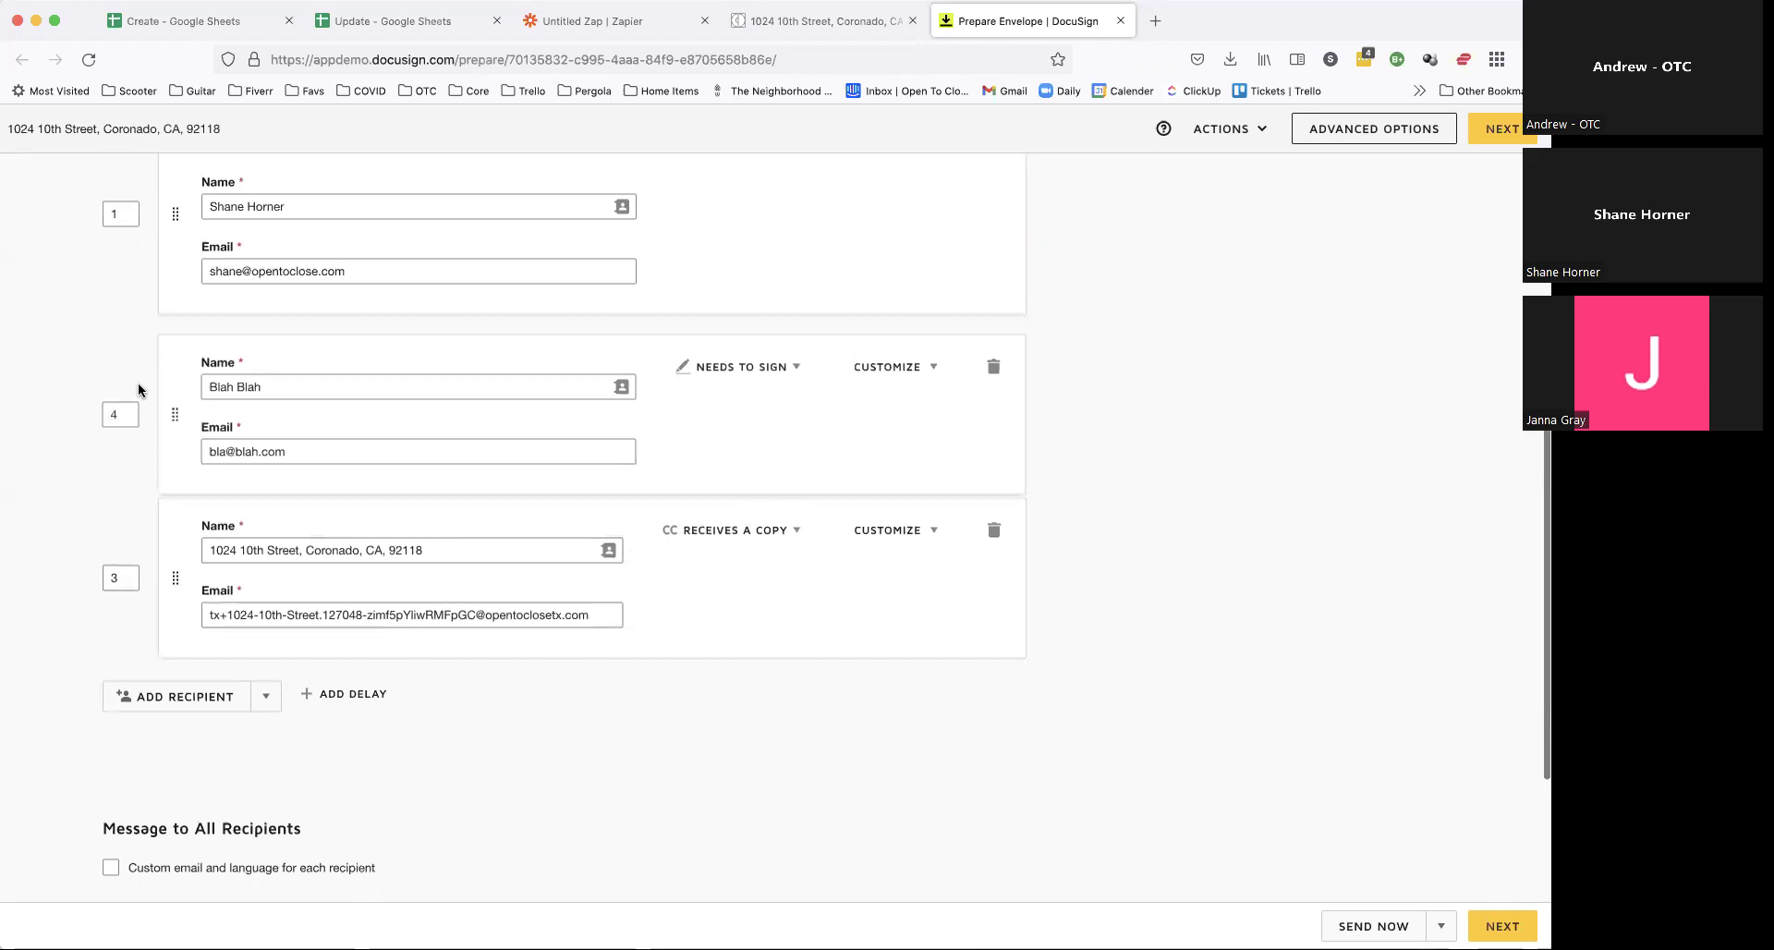
double_click(123, 387)
text(1)
click(1143, 433)
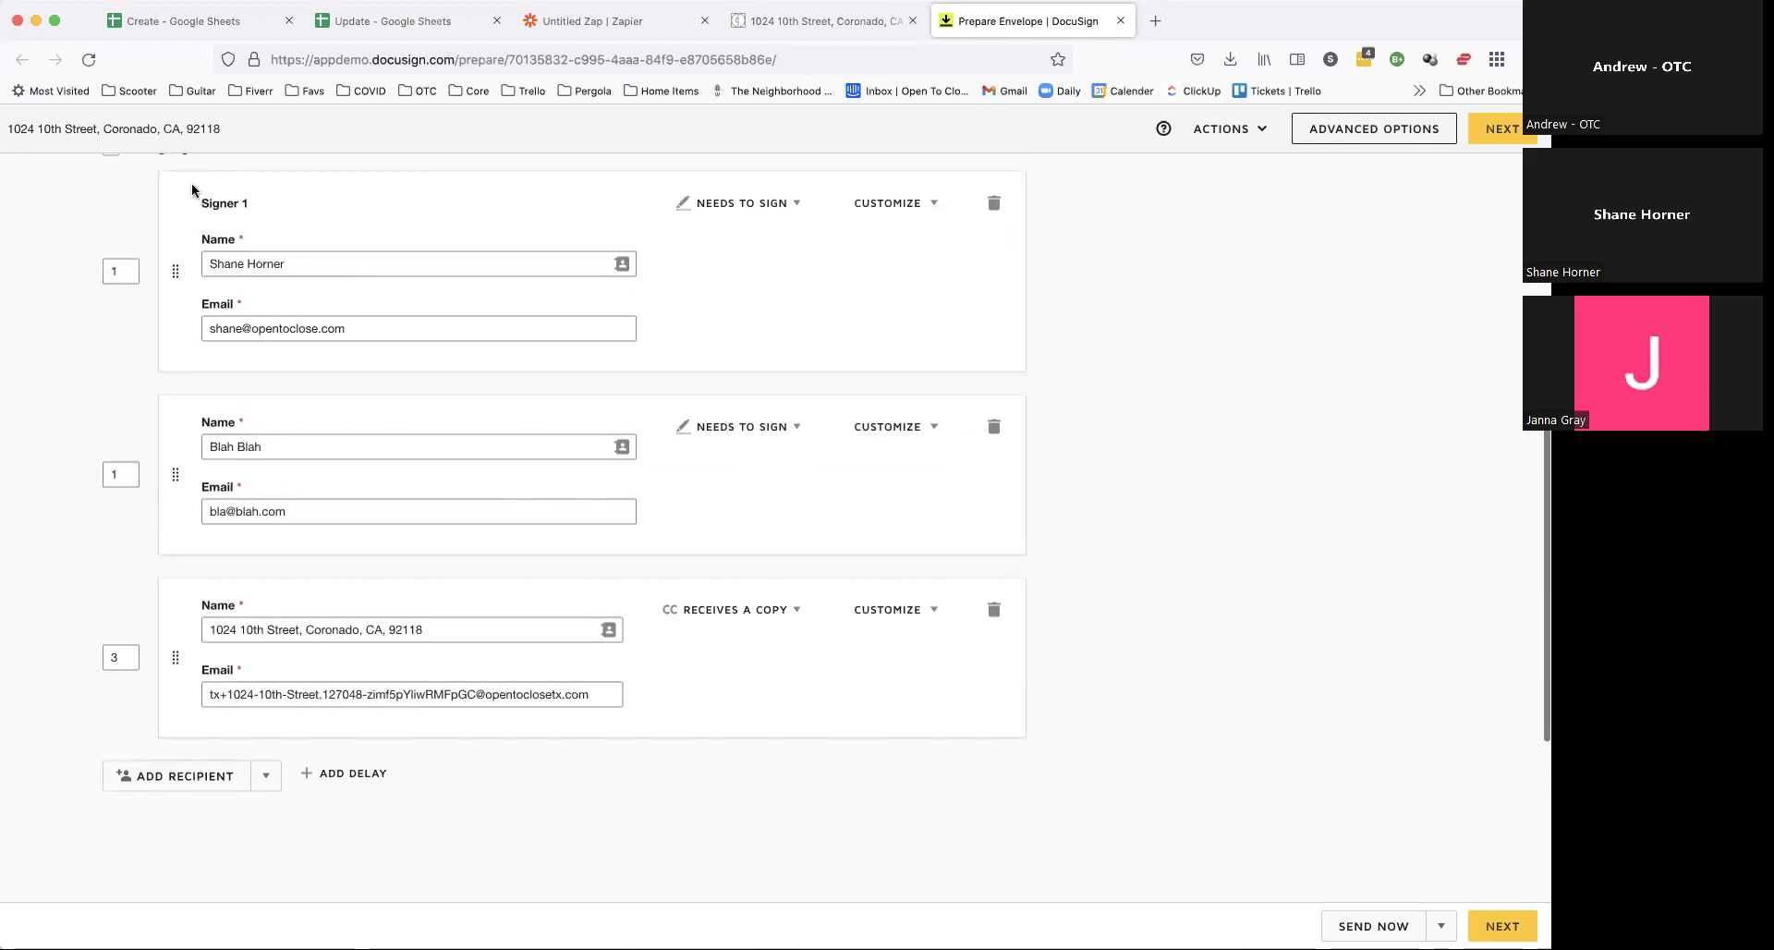
double_click(120, 470)
text(2)
click(55, 438)
scroll(348, 520, up, 2)
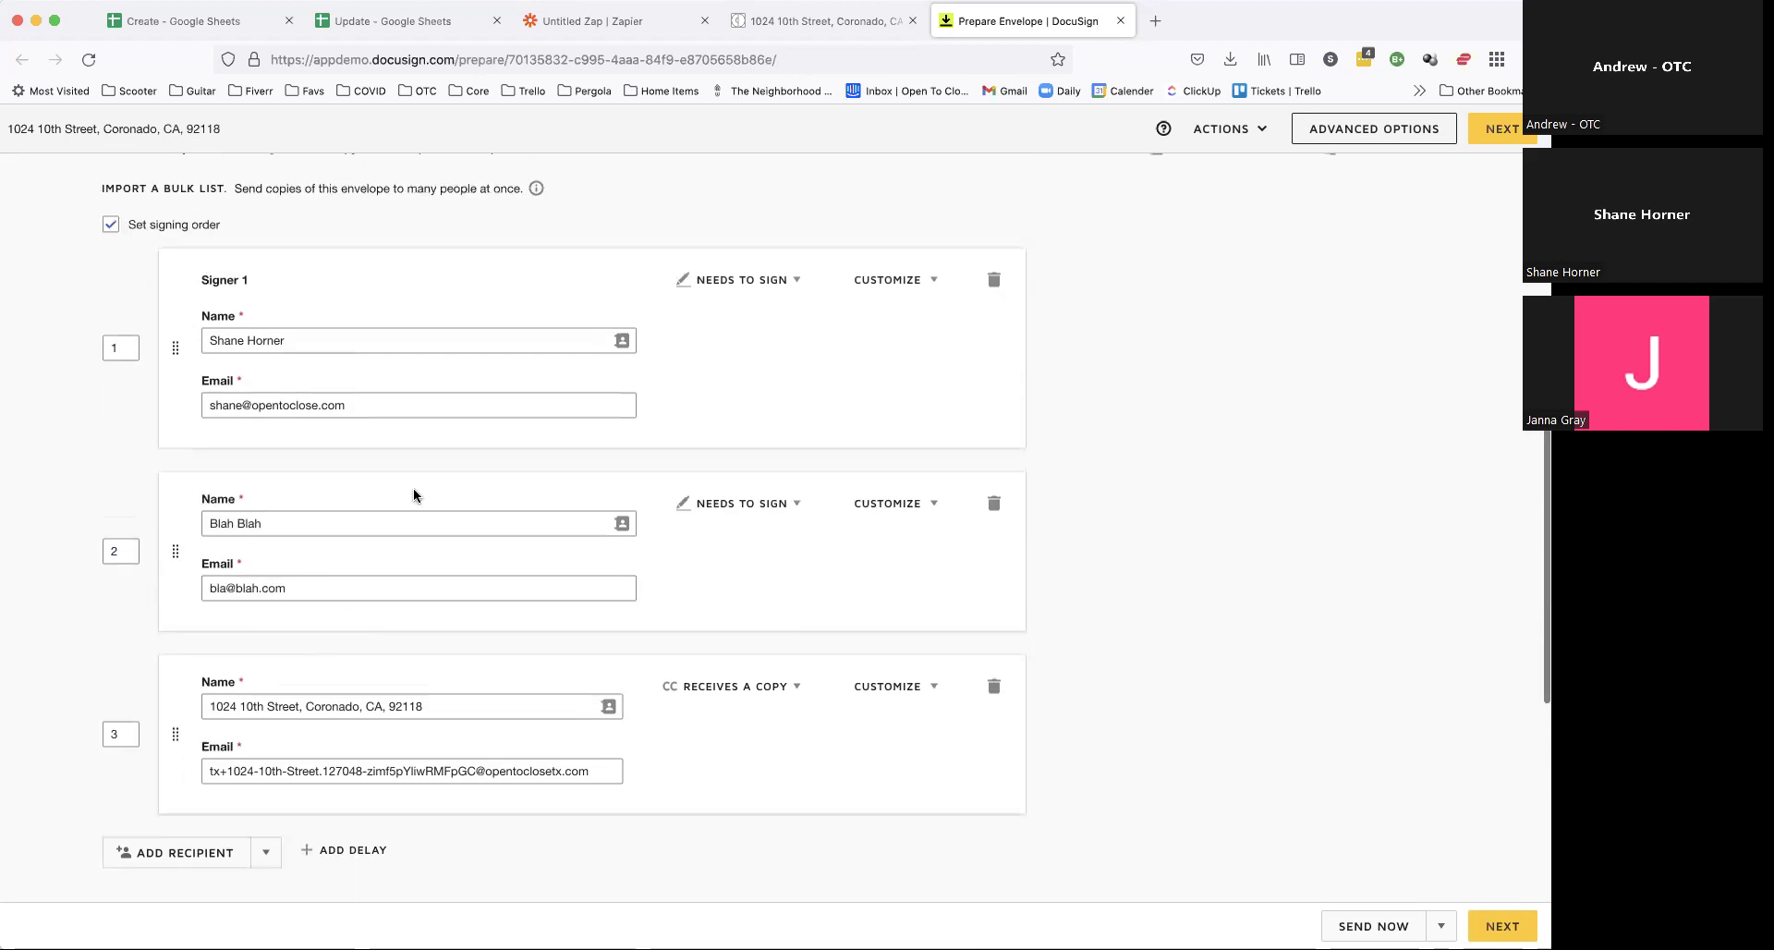
double_click(124, 554)
text(1)
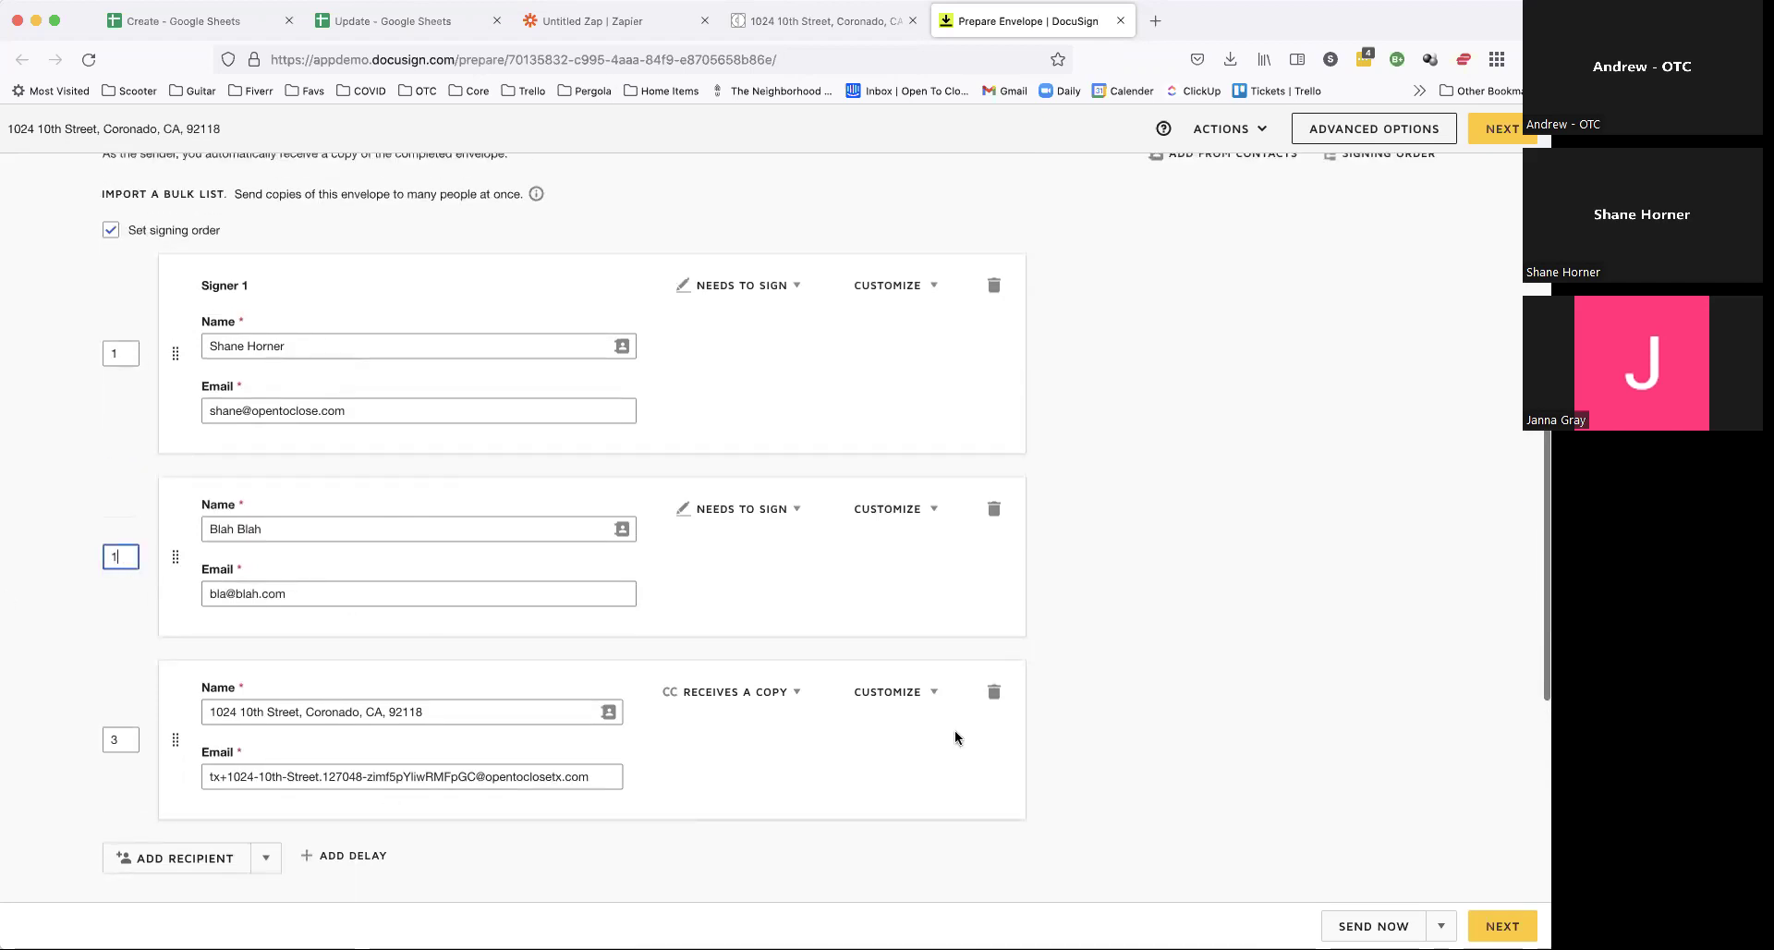
click(1376, 374)
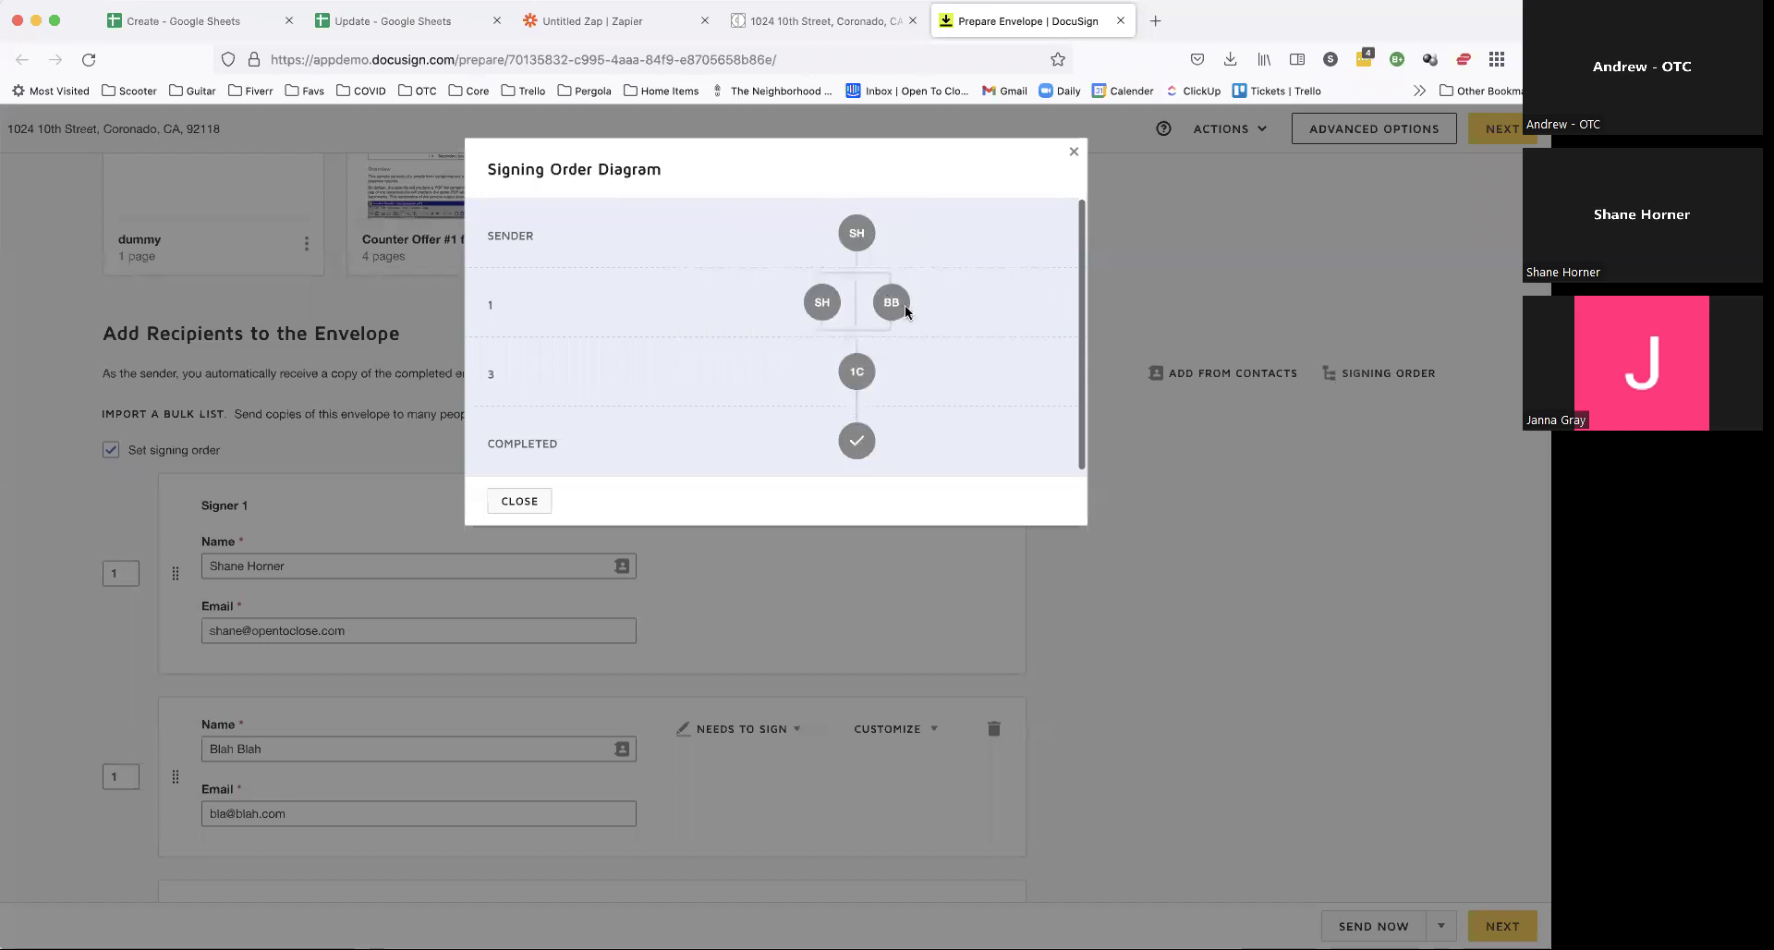
Step: Close the diagram, delete the second signer, and set the CC recipient's routing order to 2
scroll(958, 349, down, 1)
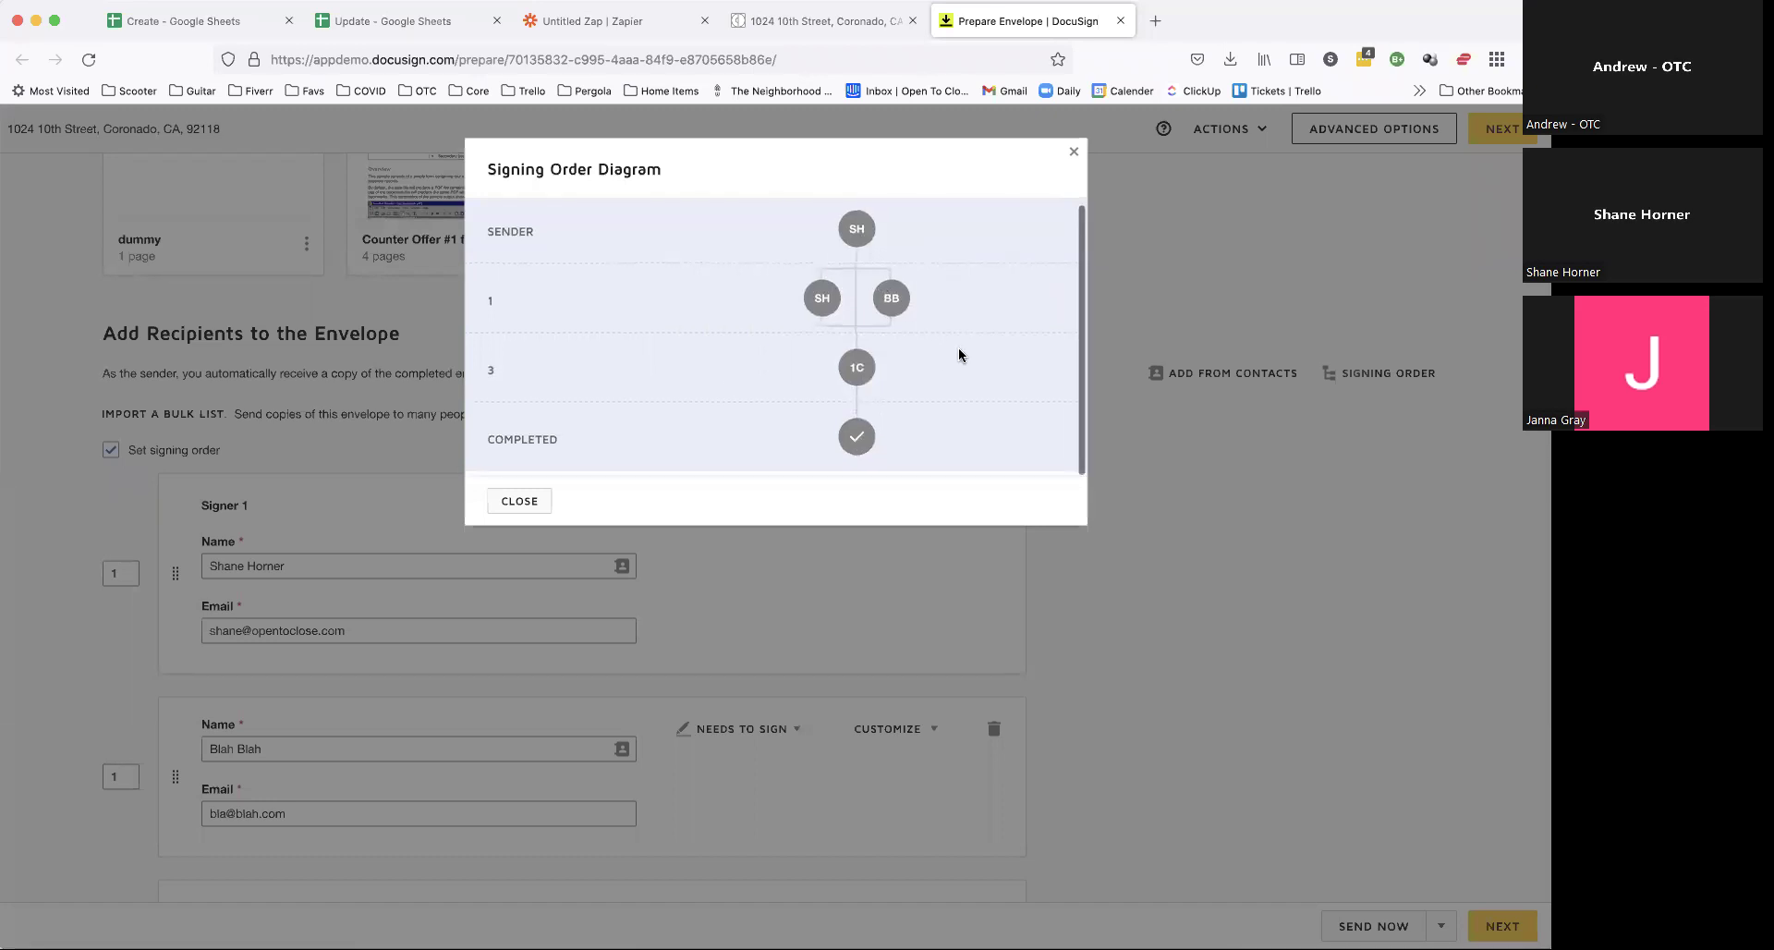
click(1073, 151)
scroll(1100, 475, down, 3)
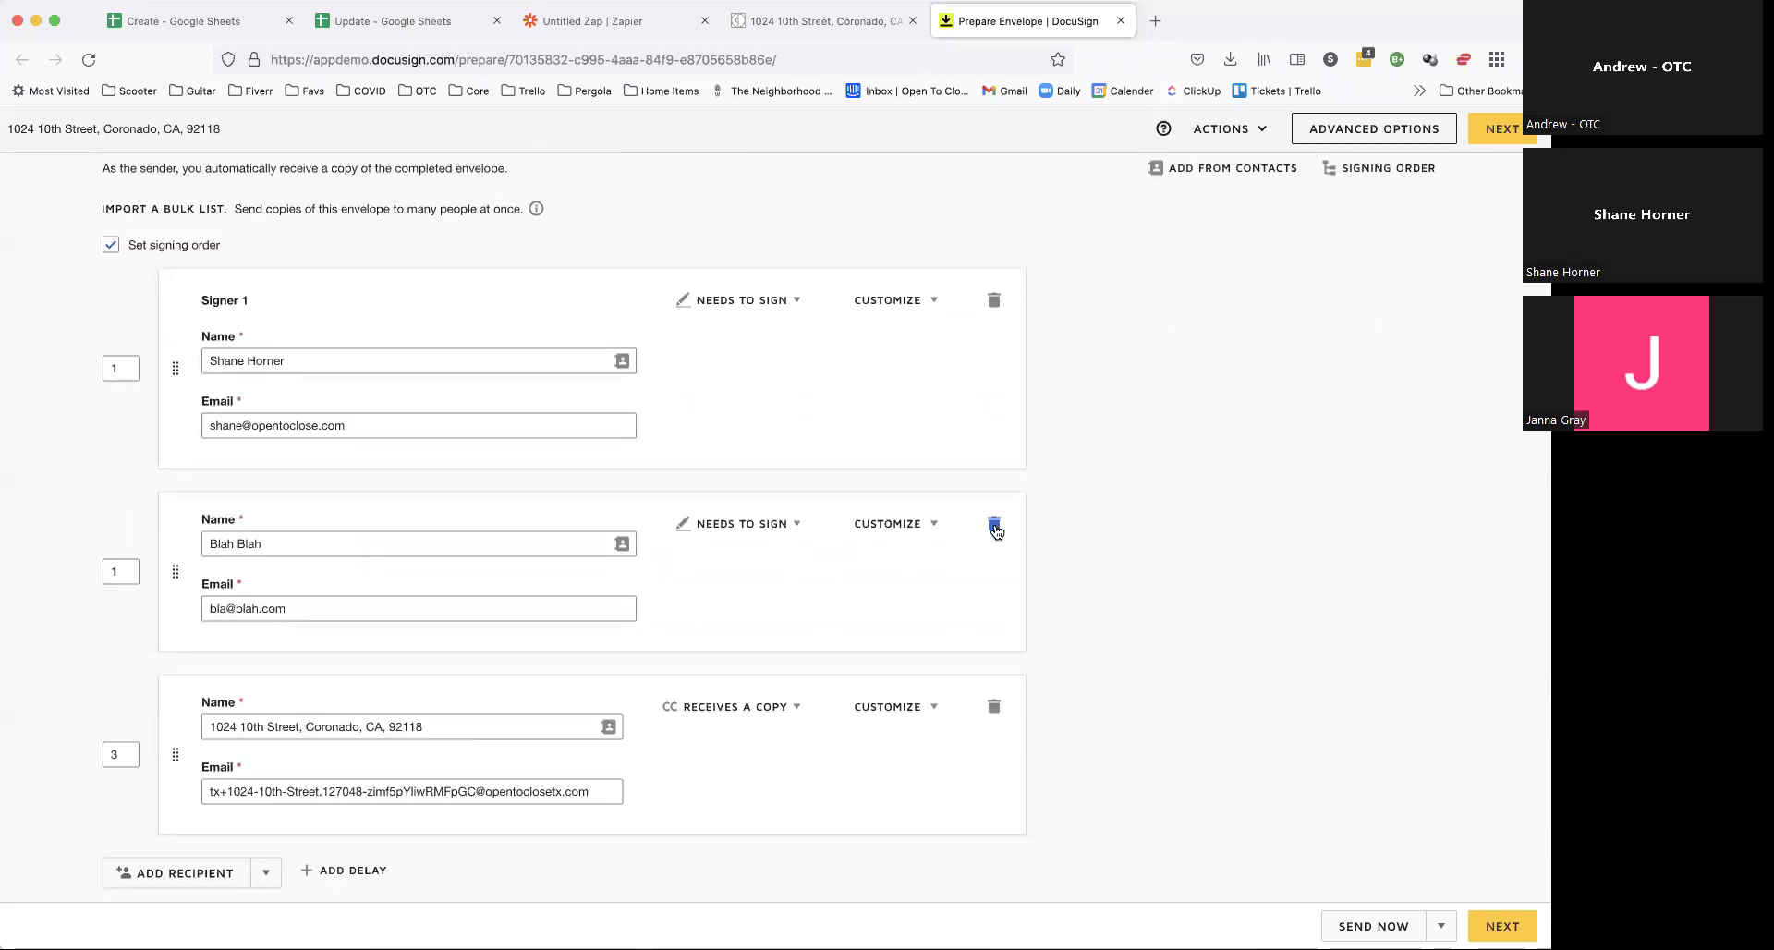
click(995, 525)
scroll(328, 705, up, 2)
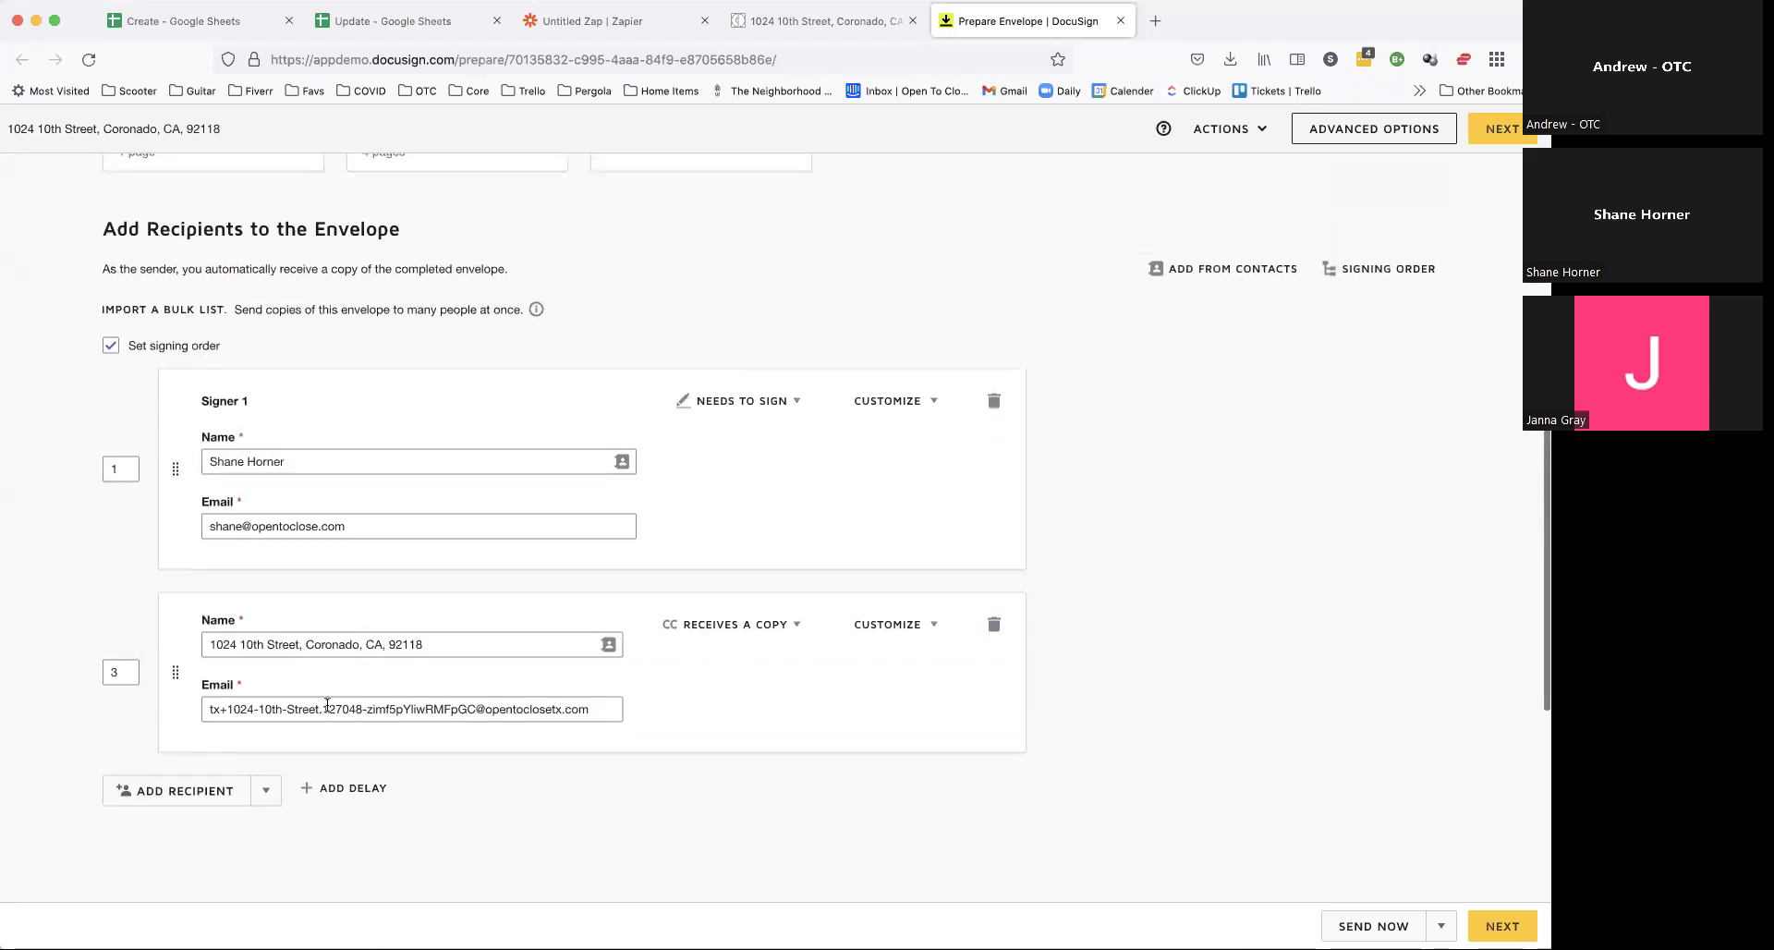
double_click(121, 671)
text(2)
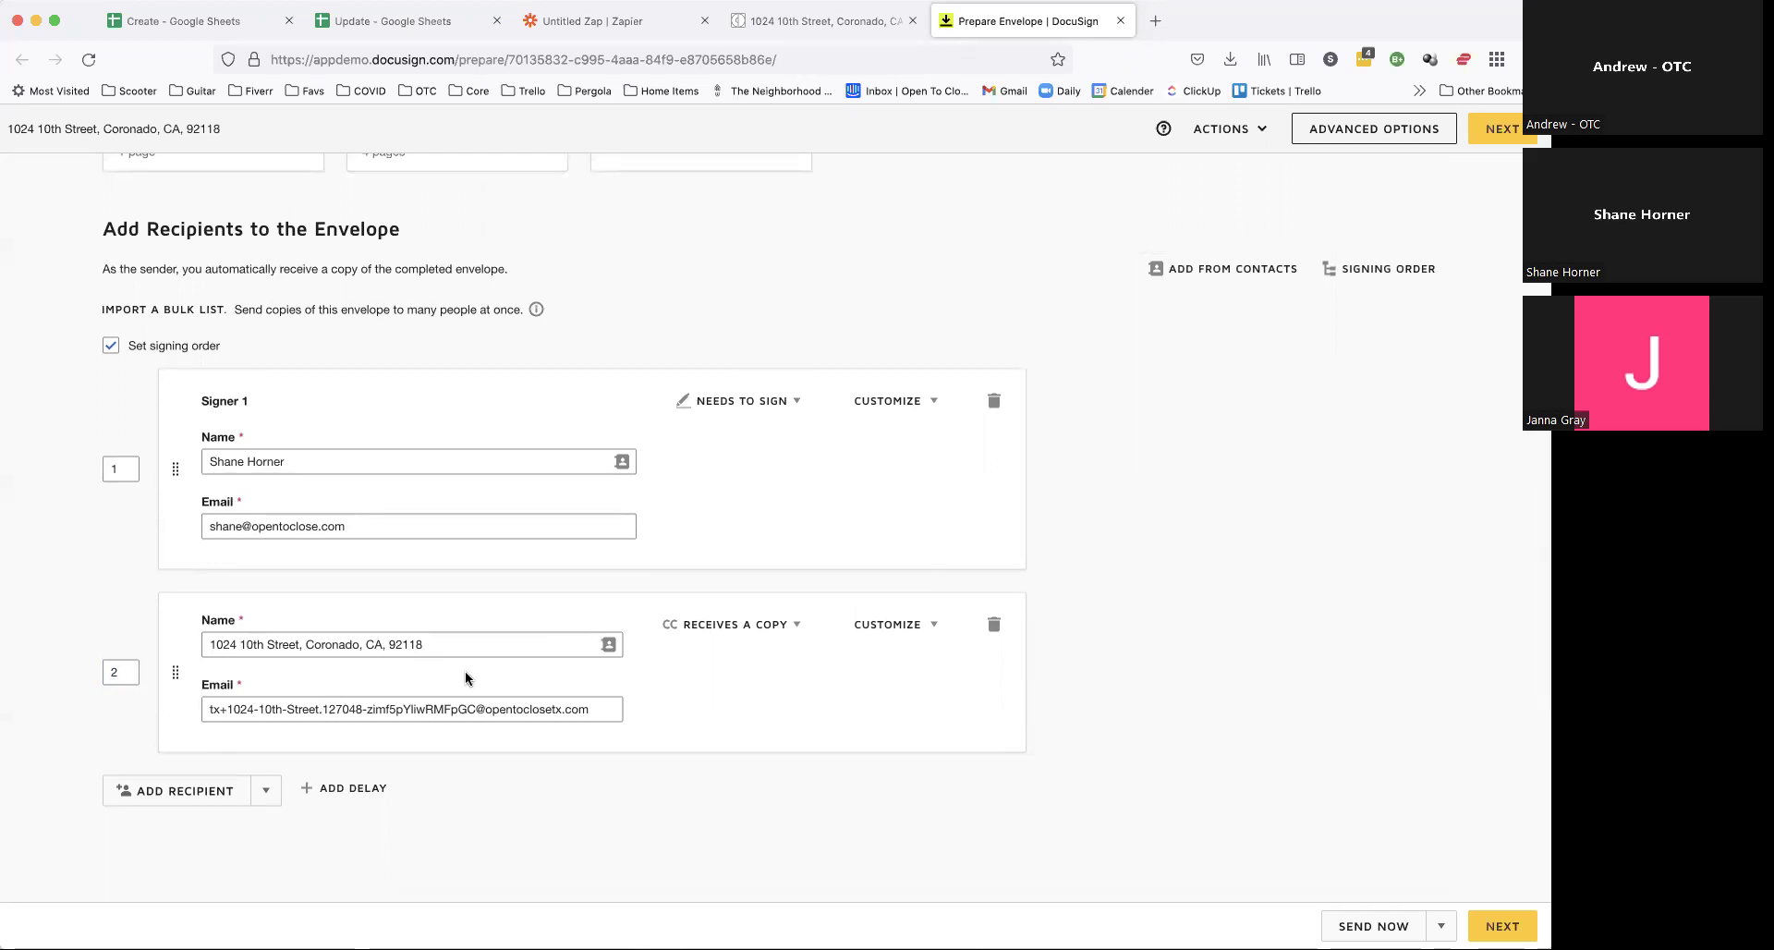
Step: Append '- RE-10' to the CC recipient's property-address name
scroll(466, 677, up, 5)
scroll(466, 677, down, 5)
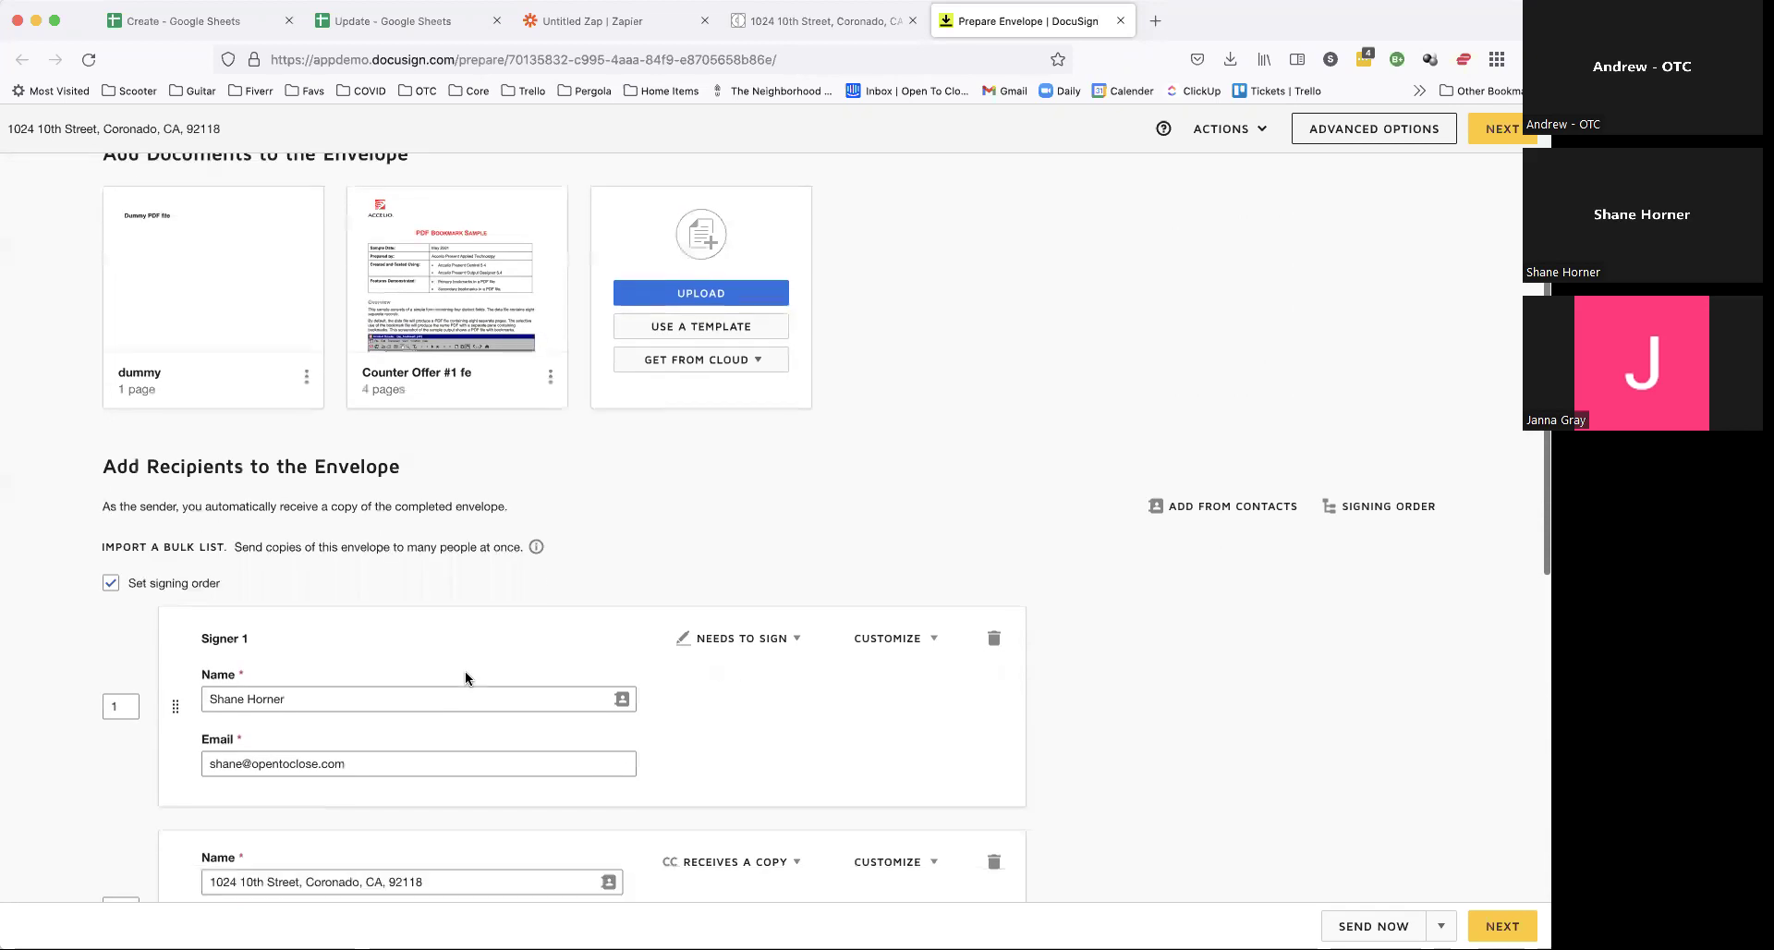
click(464, 626)
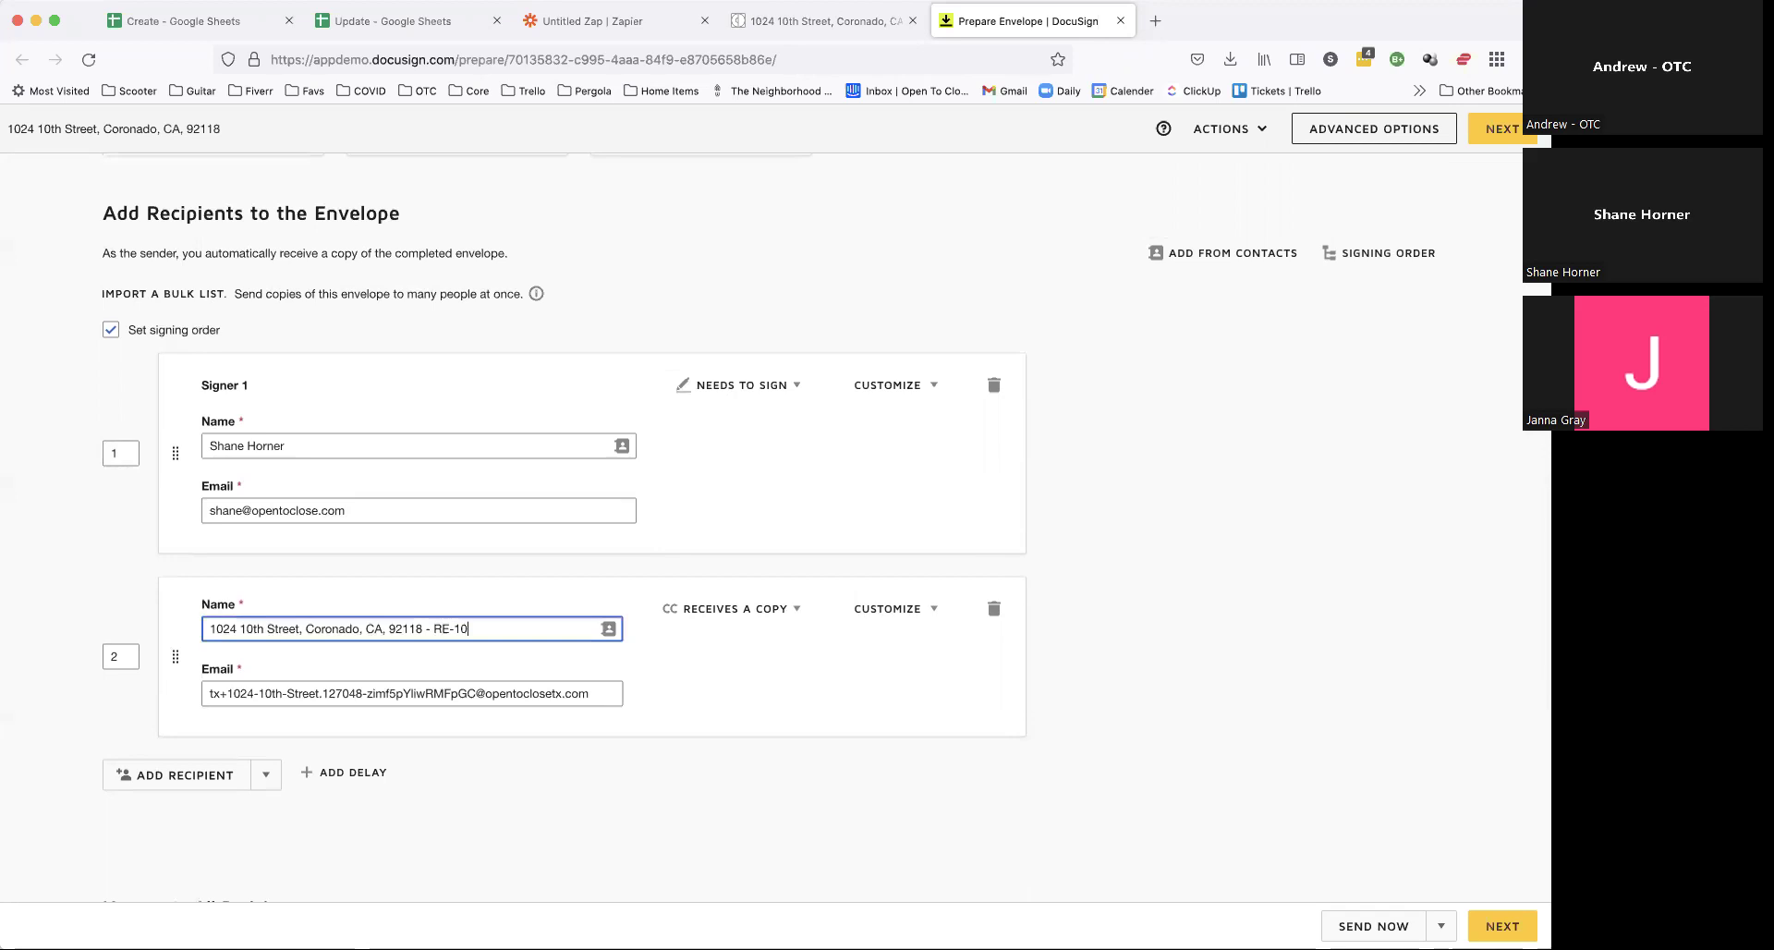
click(1323, 664)
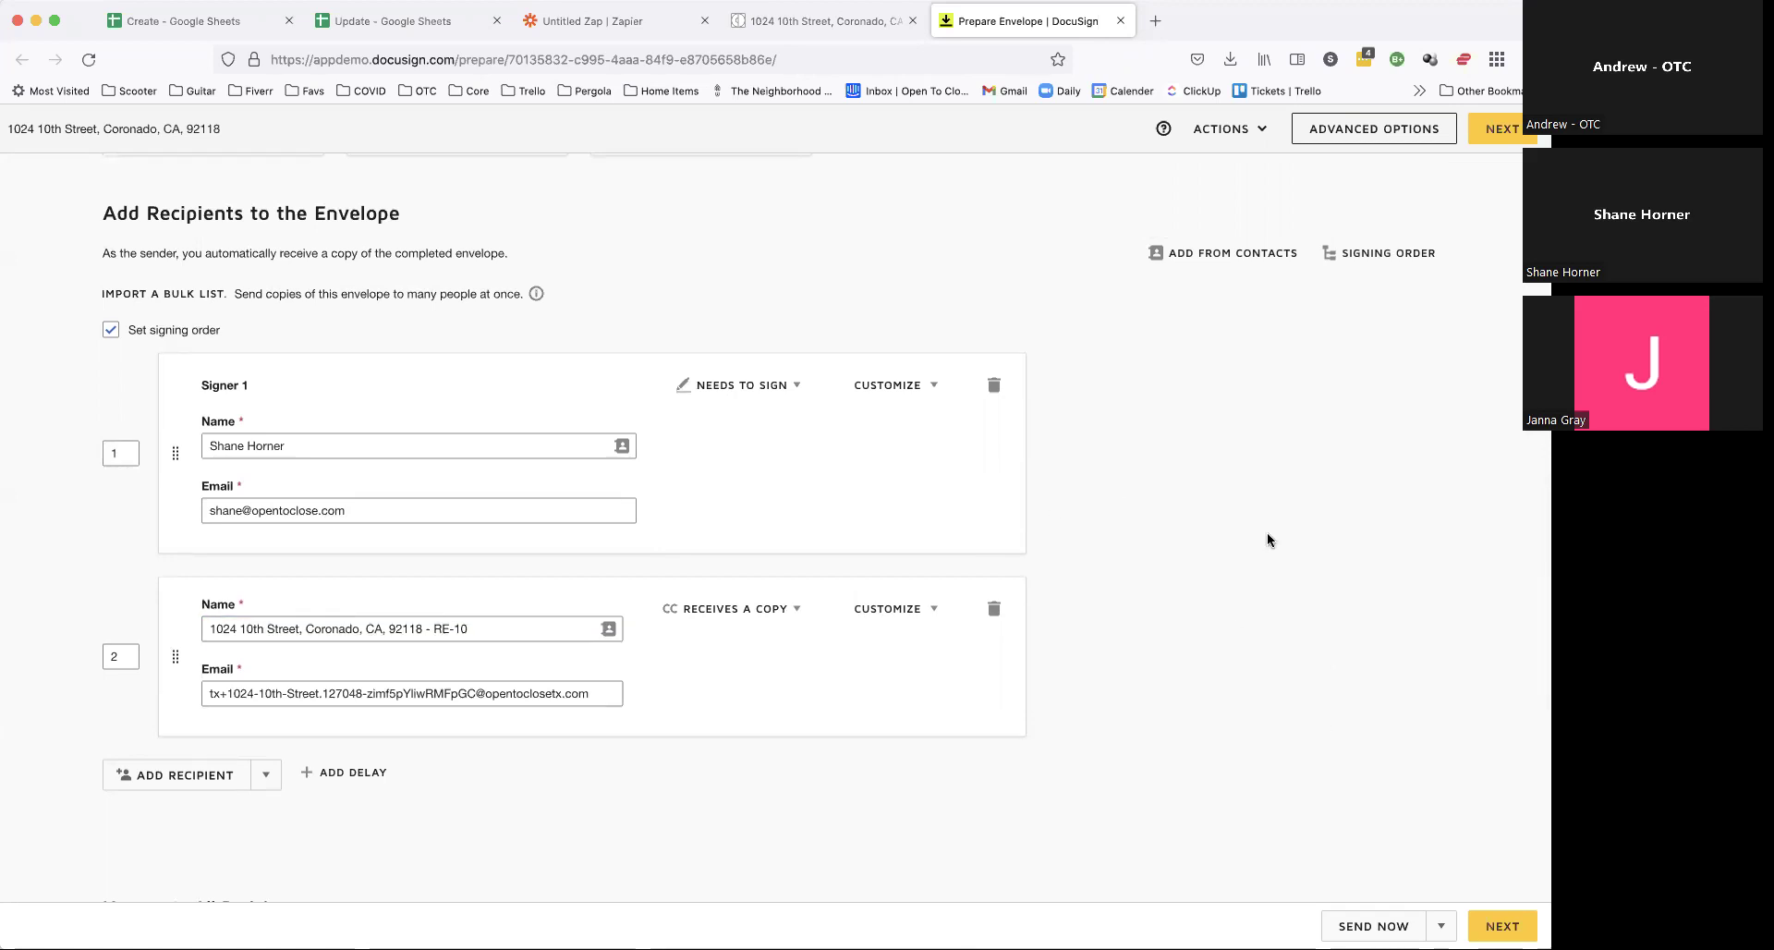
scroll(1266, 533, up, 5)
drag(236, 279, 307, 292)
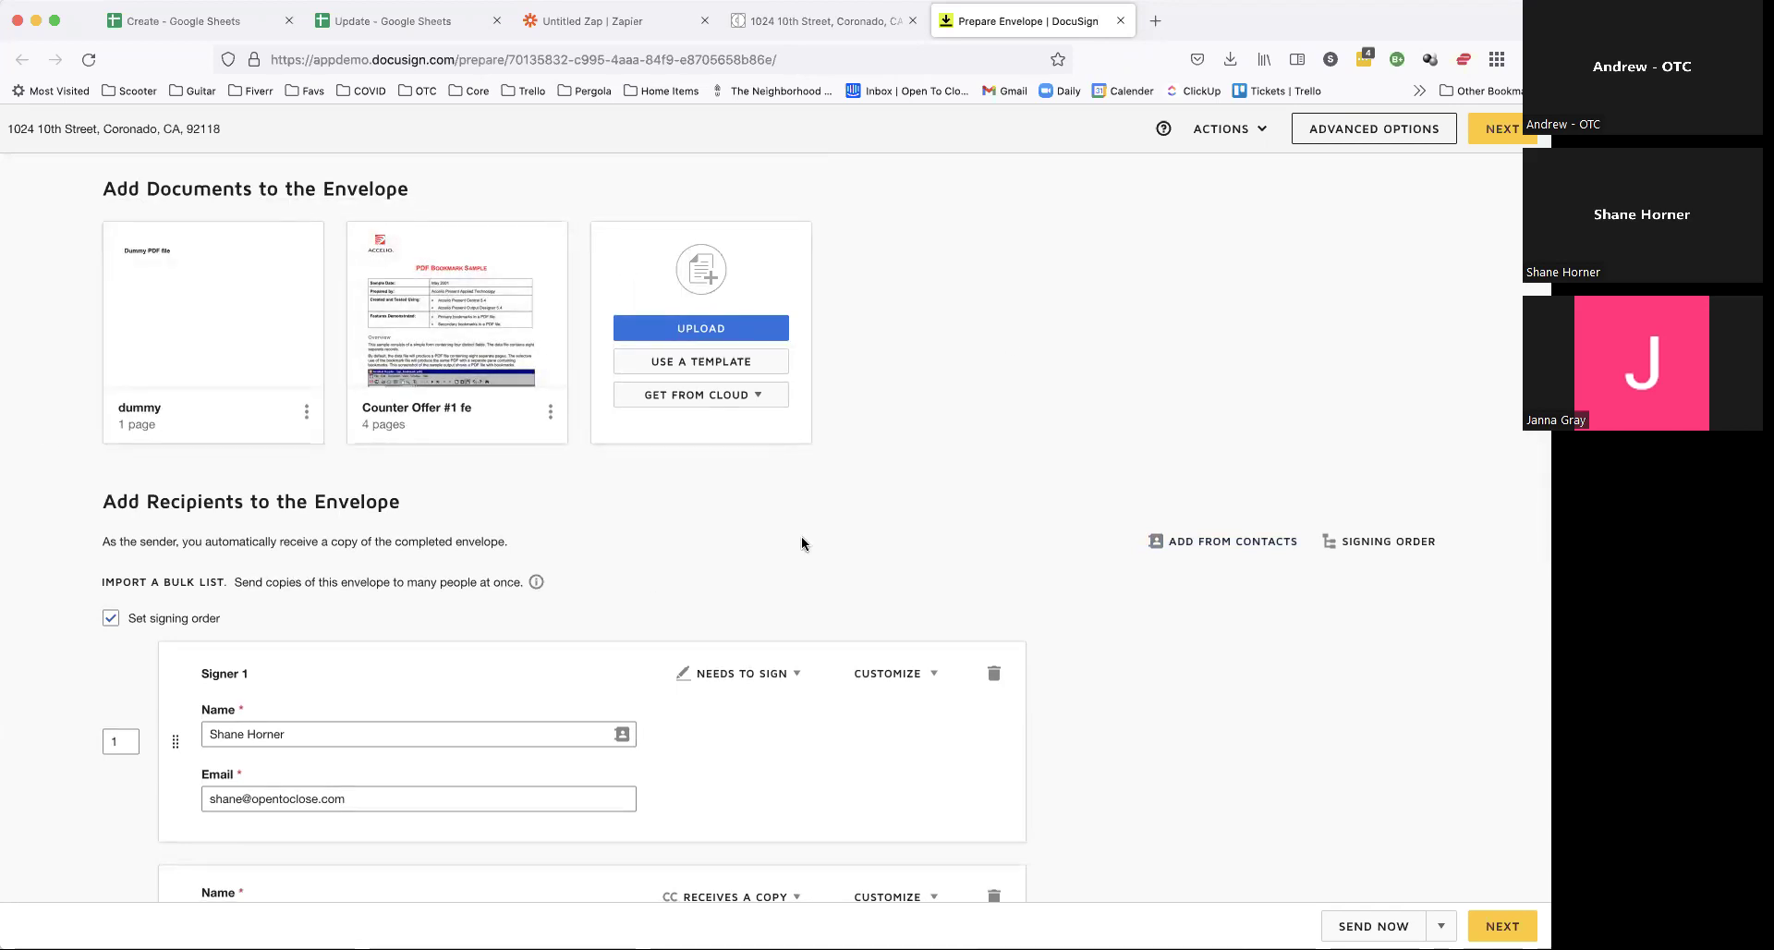
scroll(1342, 582, down, 10)
scroll(1343, 582, up, 10)
scroll(804, 439, down, 4)
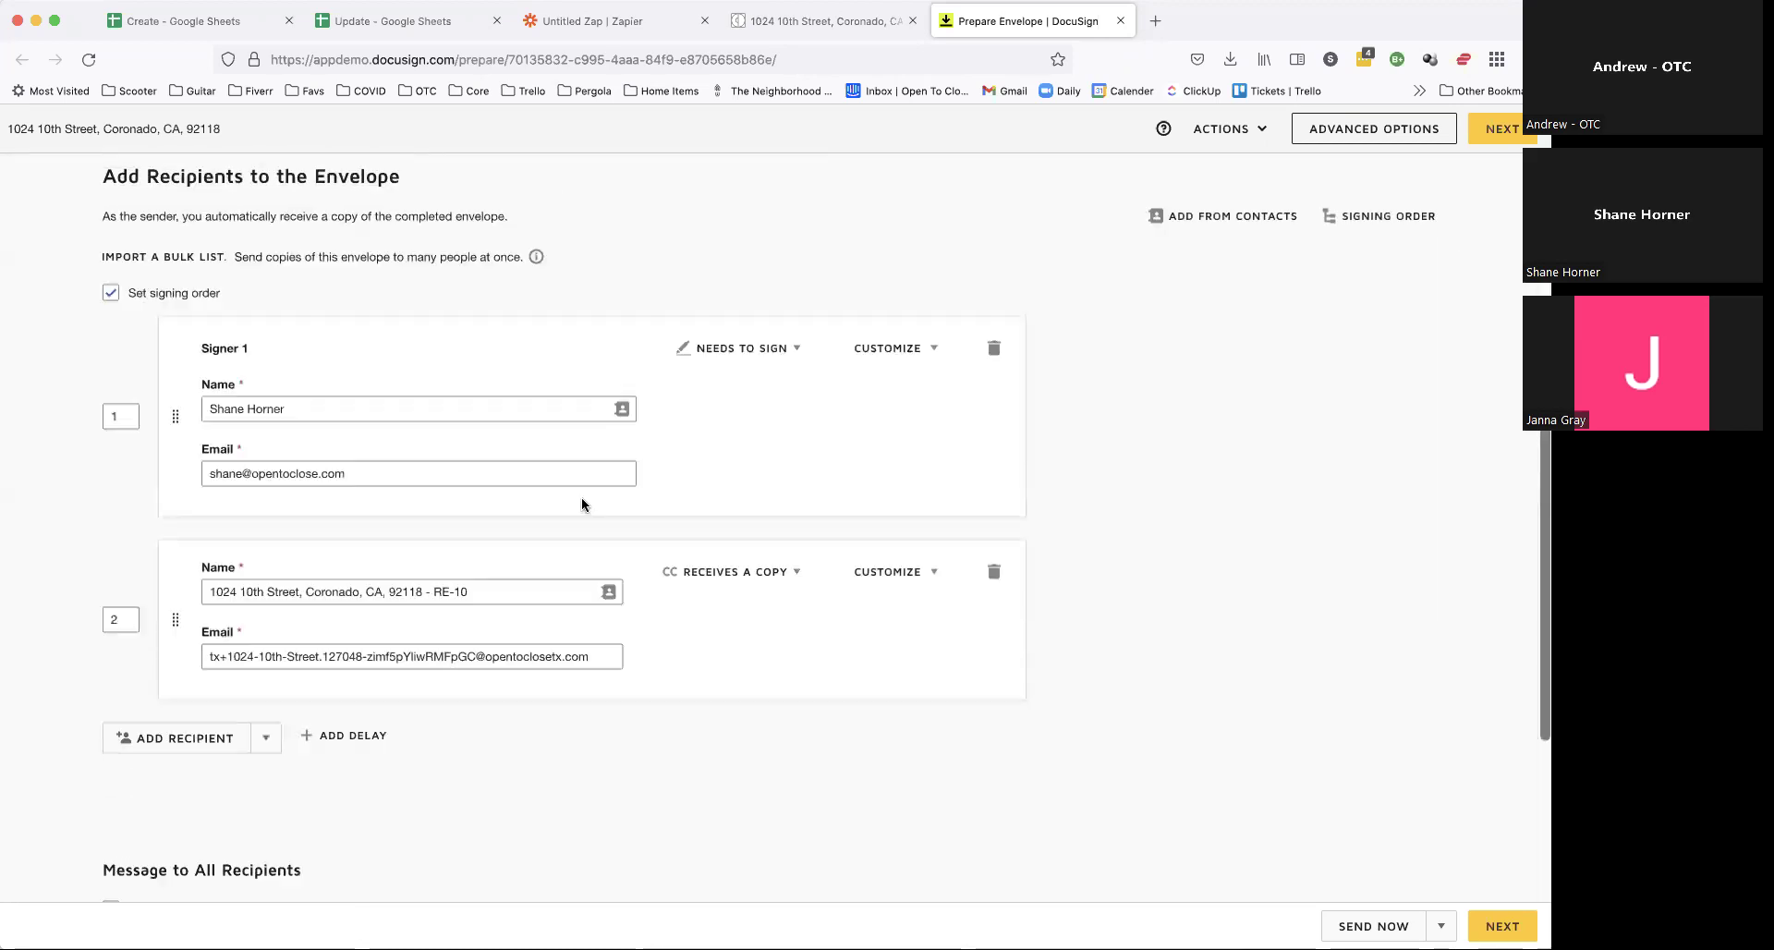
Step: Send the envelope from the fields page without adding any fields
click(1503, 138)
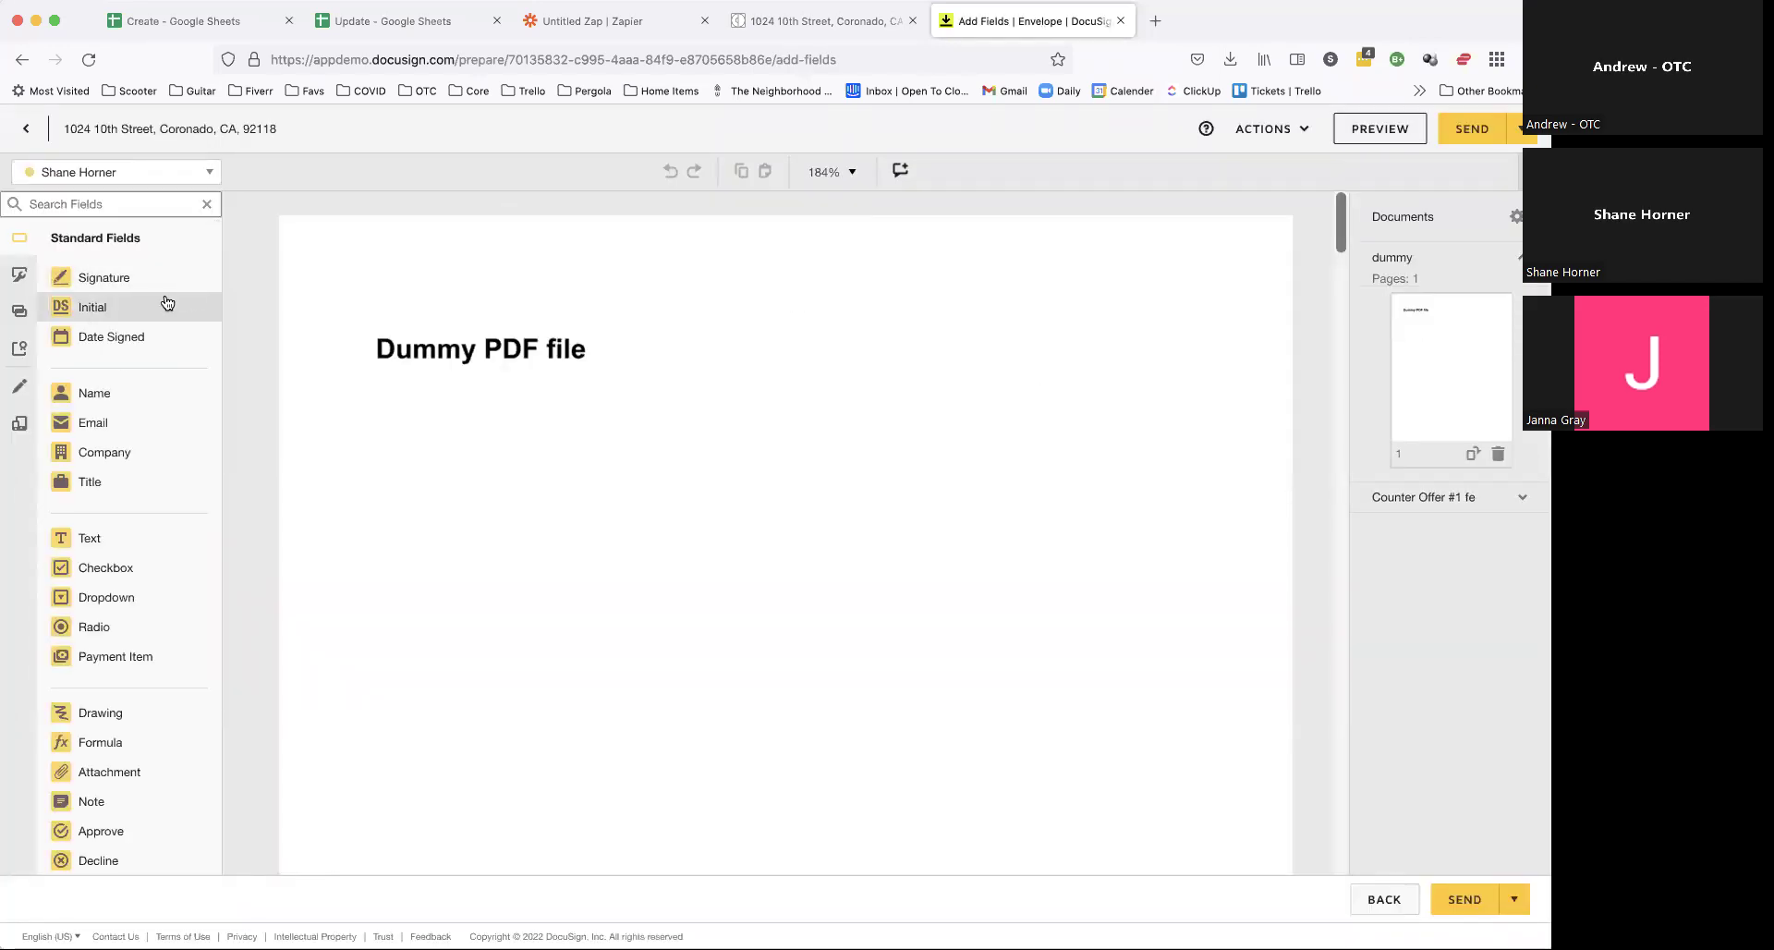
click(1469, 126)
click(773, 458)
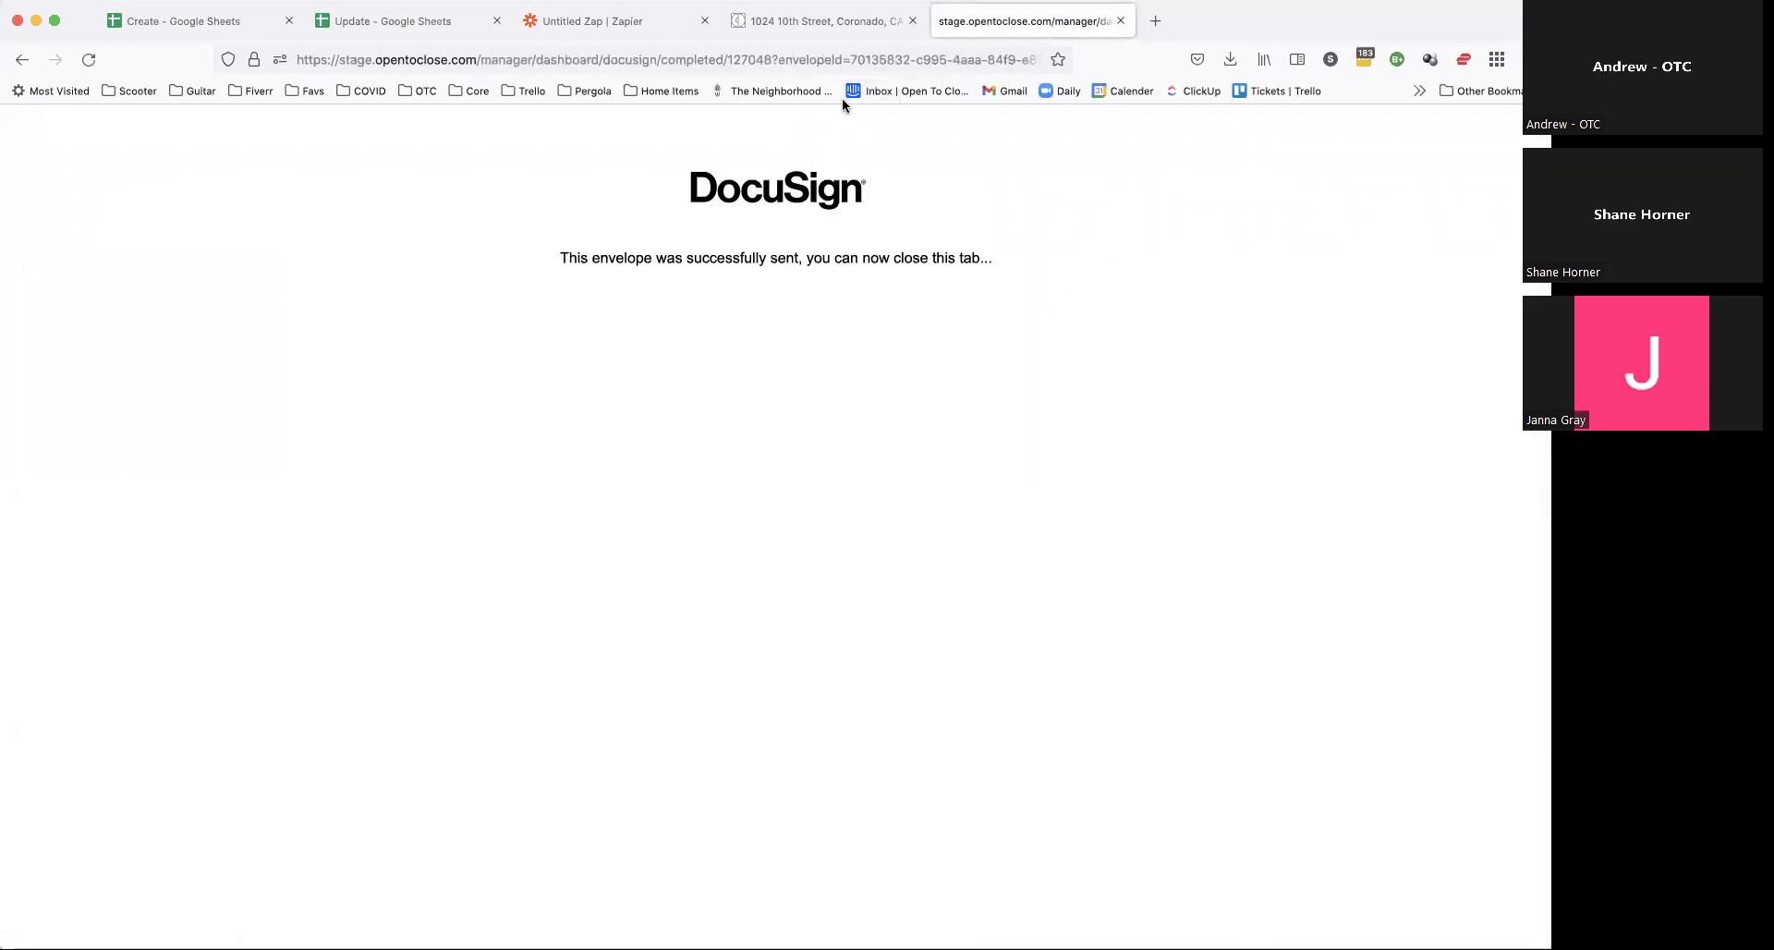
Step: Close the confirmation tab and show the property's DocuSign envelopes
click(1121, 22)
click(1294, 359)
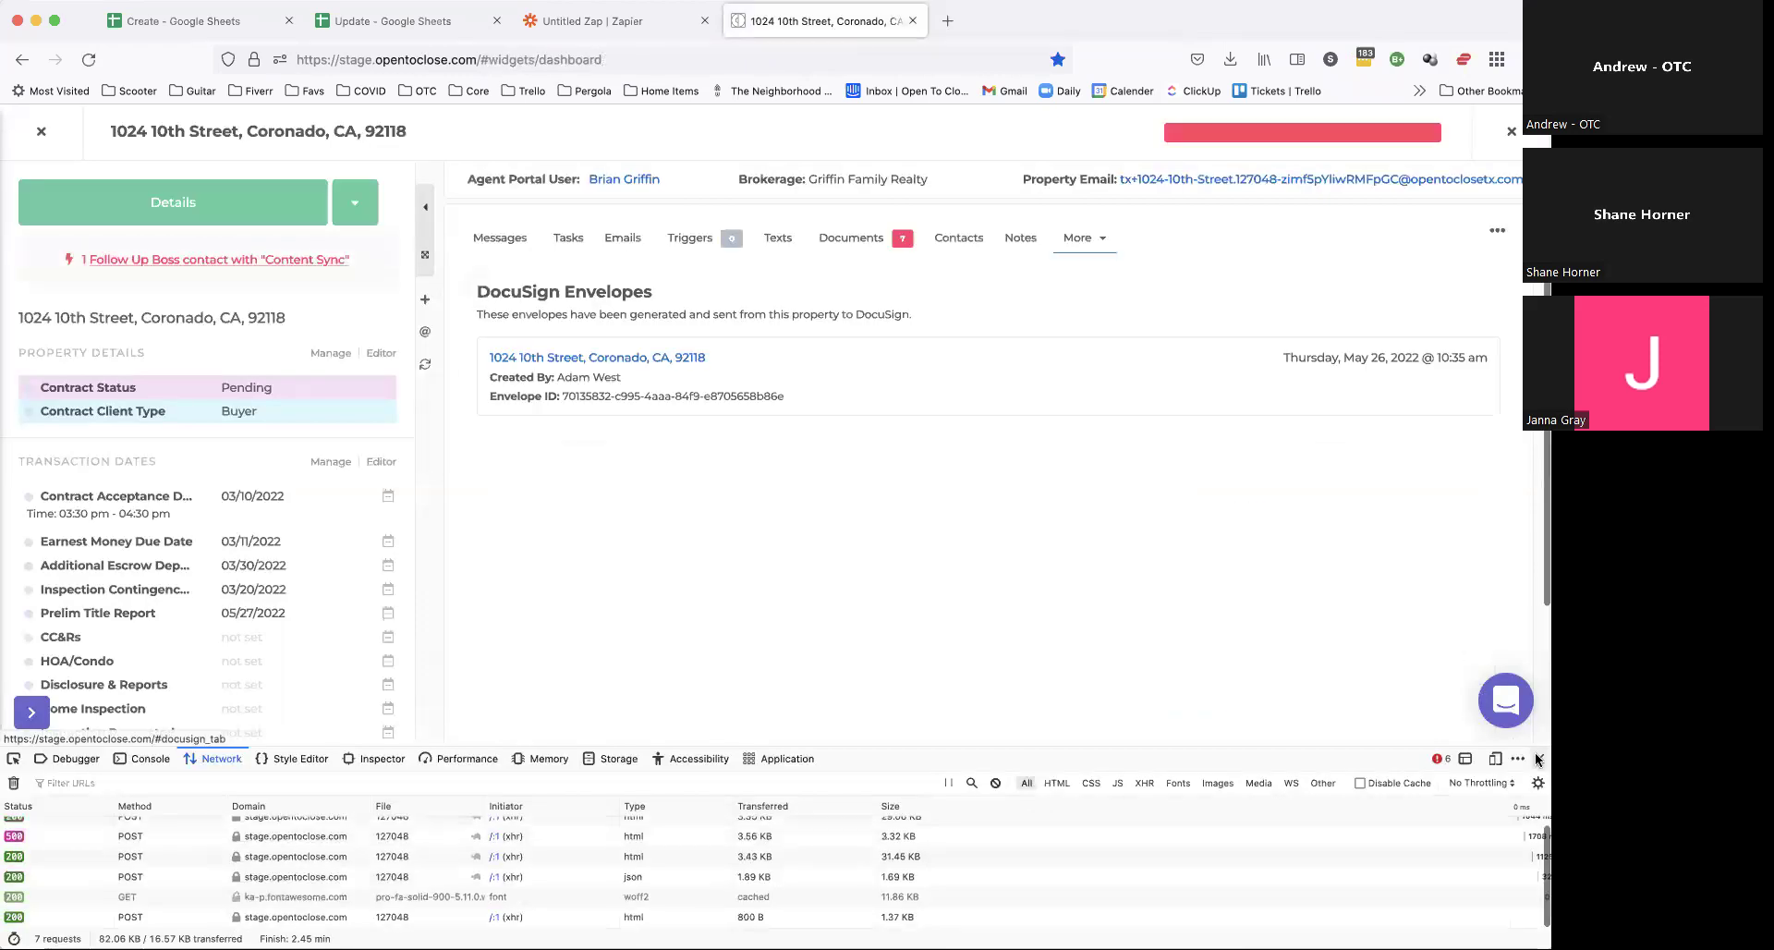
key(F12)
Step: Review the sent envelope's subject, sender and the recipient's Sent status, then close the details
click(620, 360)
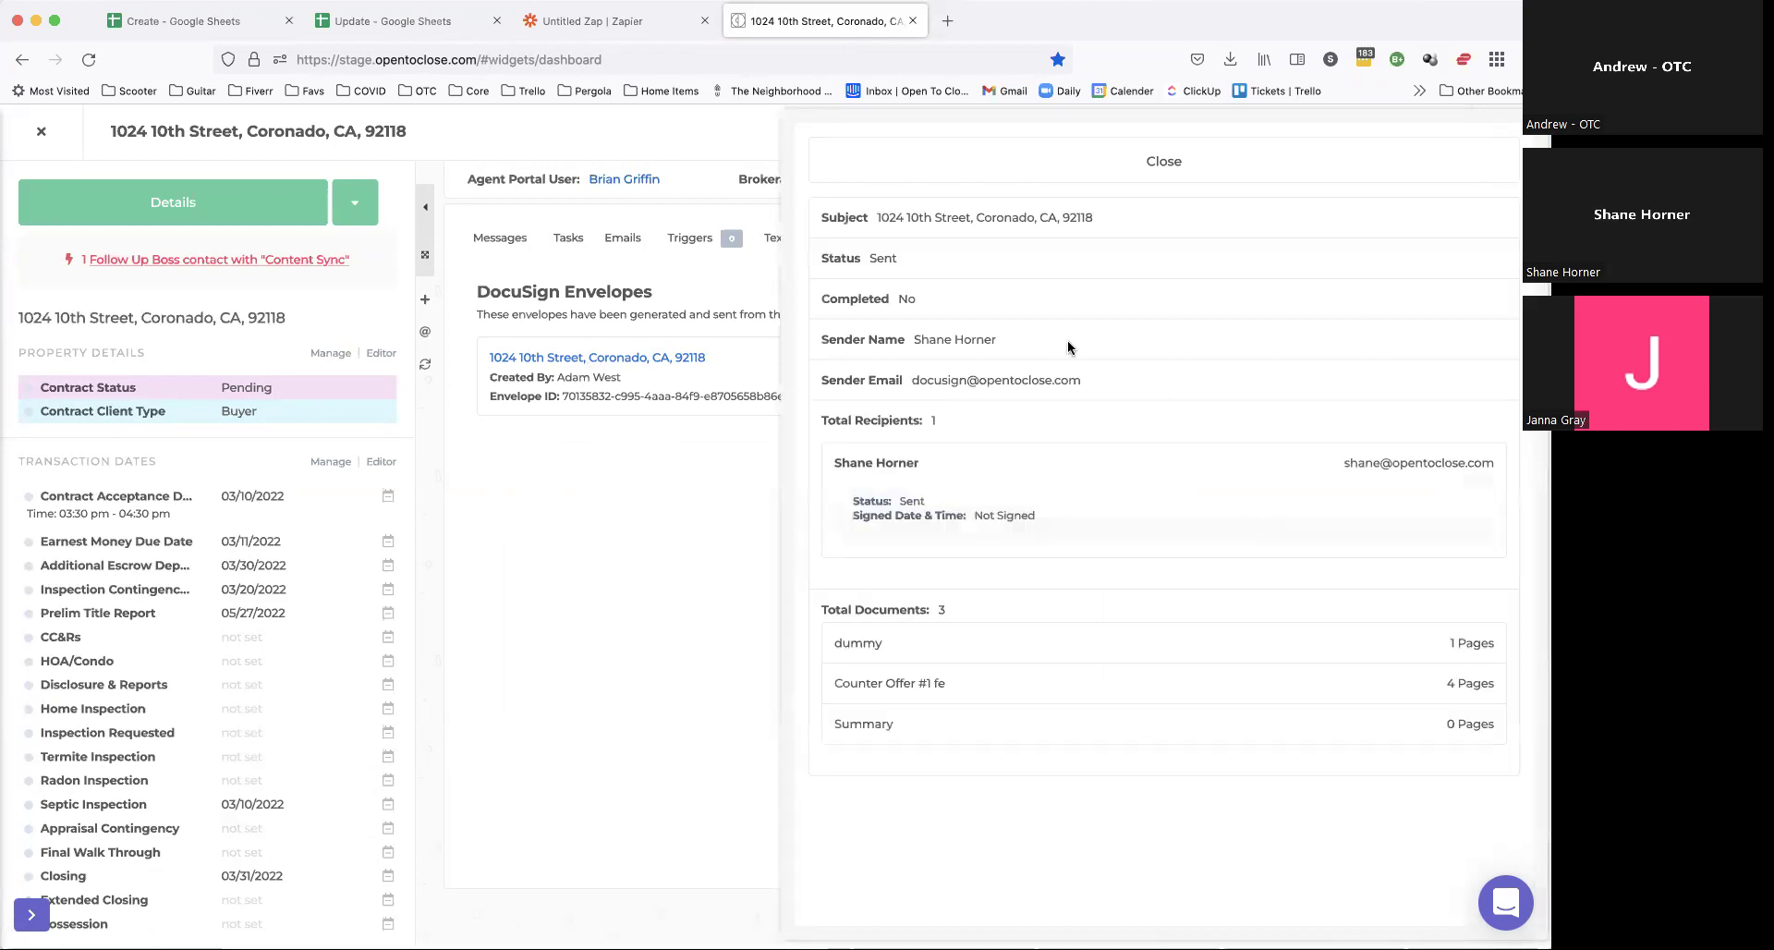
drag(831, 214, 967, 407)
click(967, 407)
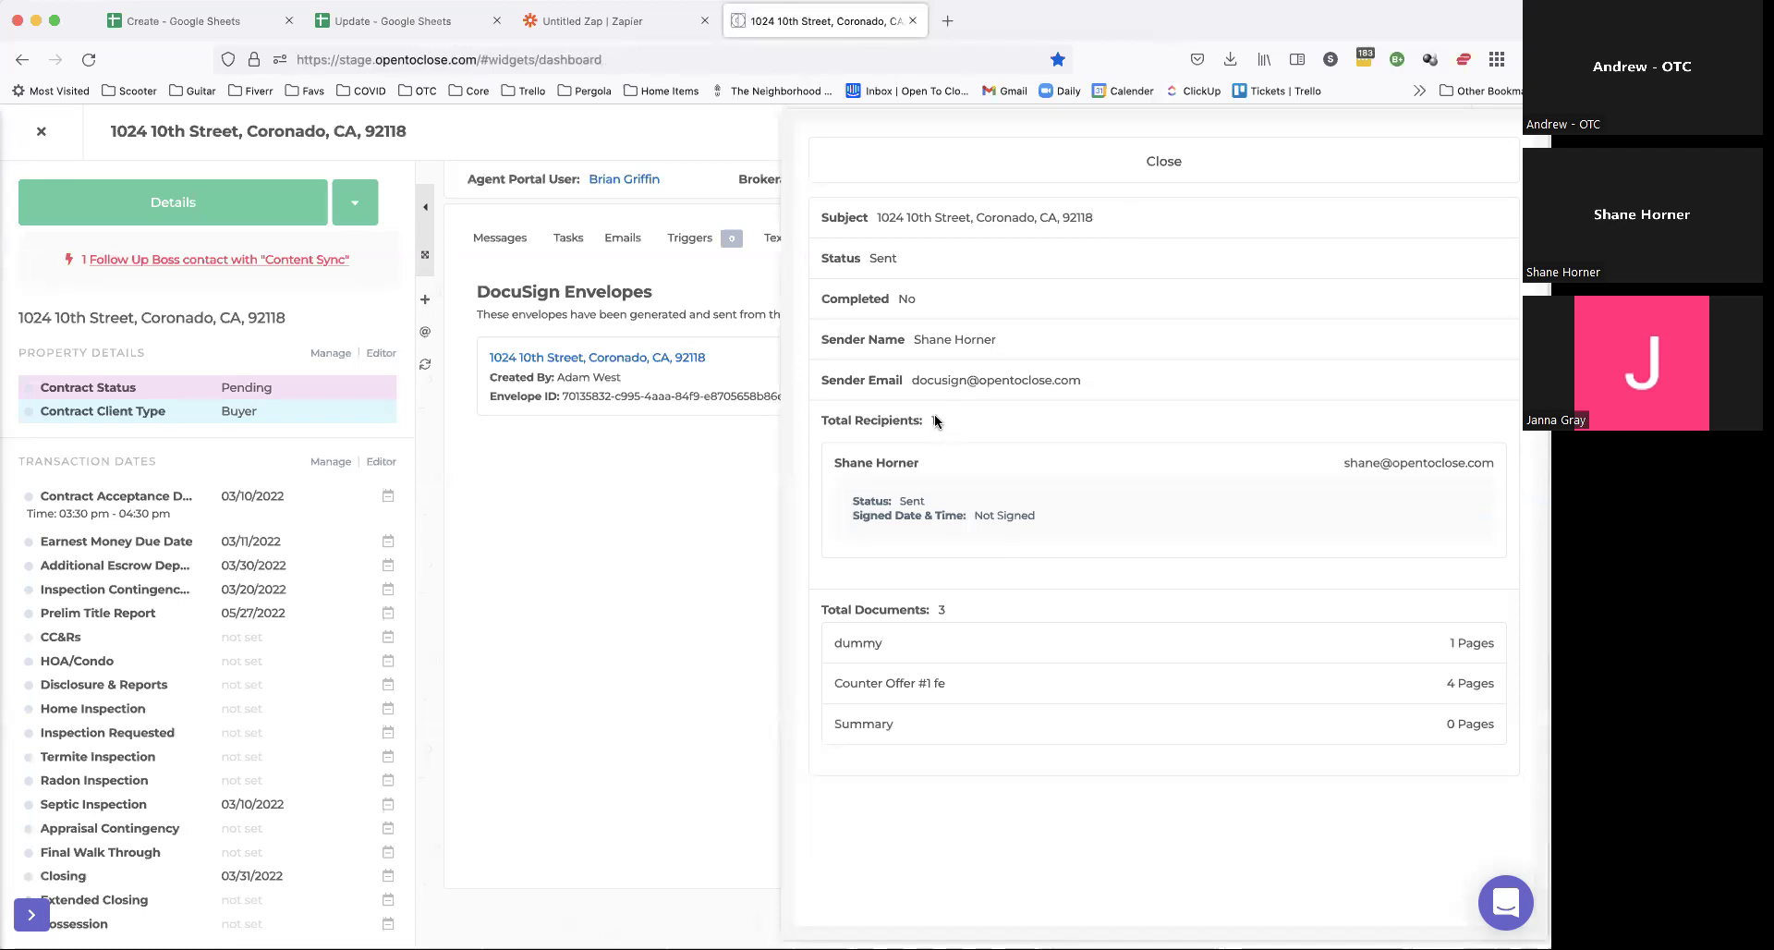
drag(846, 504, 1088, 519)
click(1069, 506)
drag(846, 507, 849, 496)
click(1131, 502)
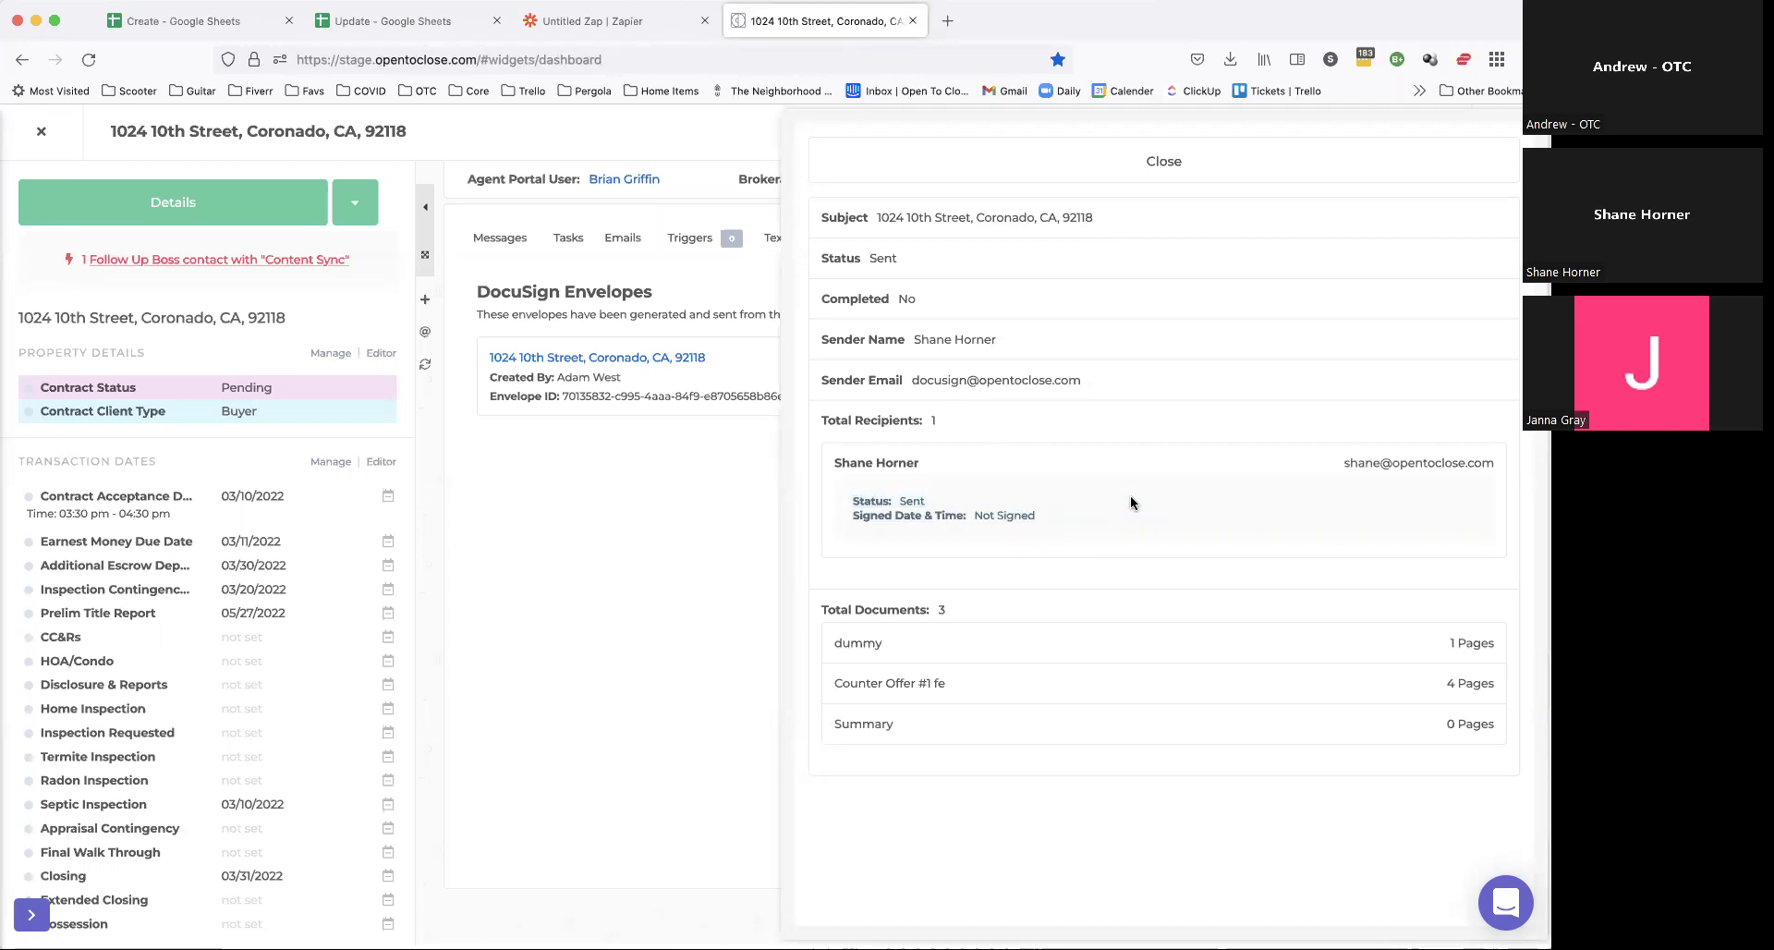
click(1107, 167)
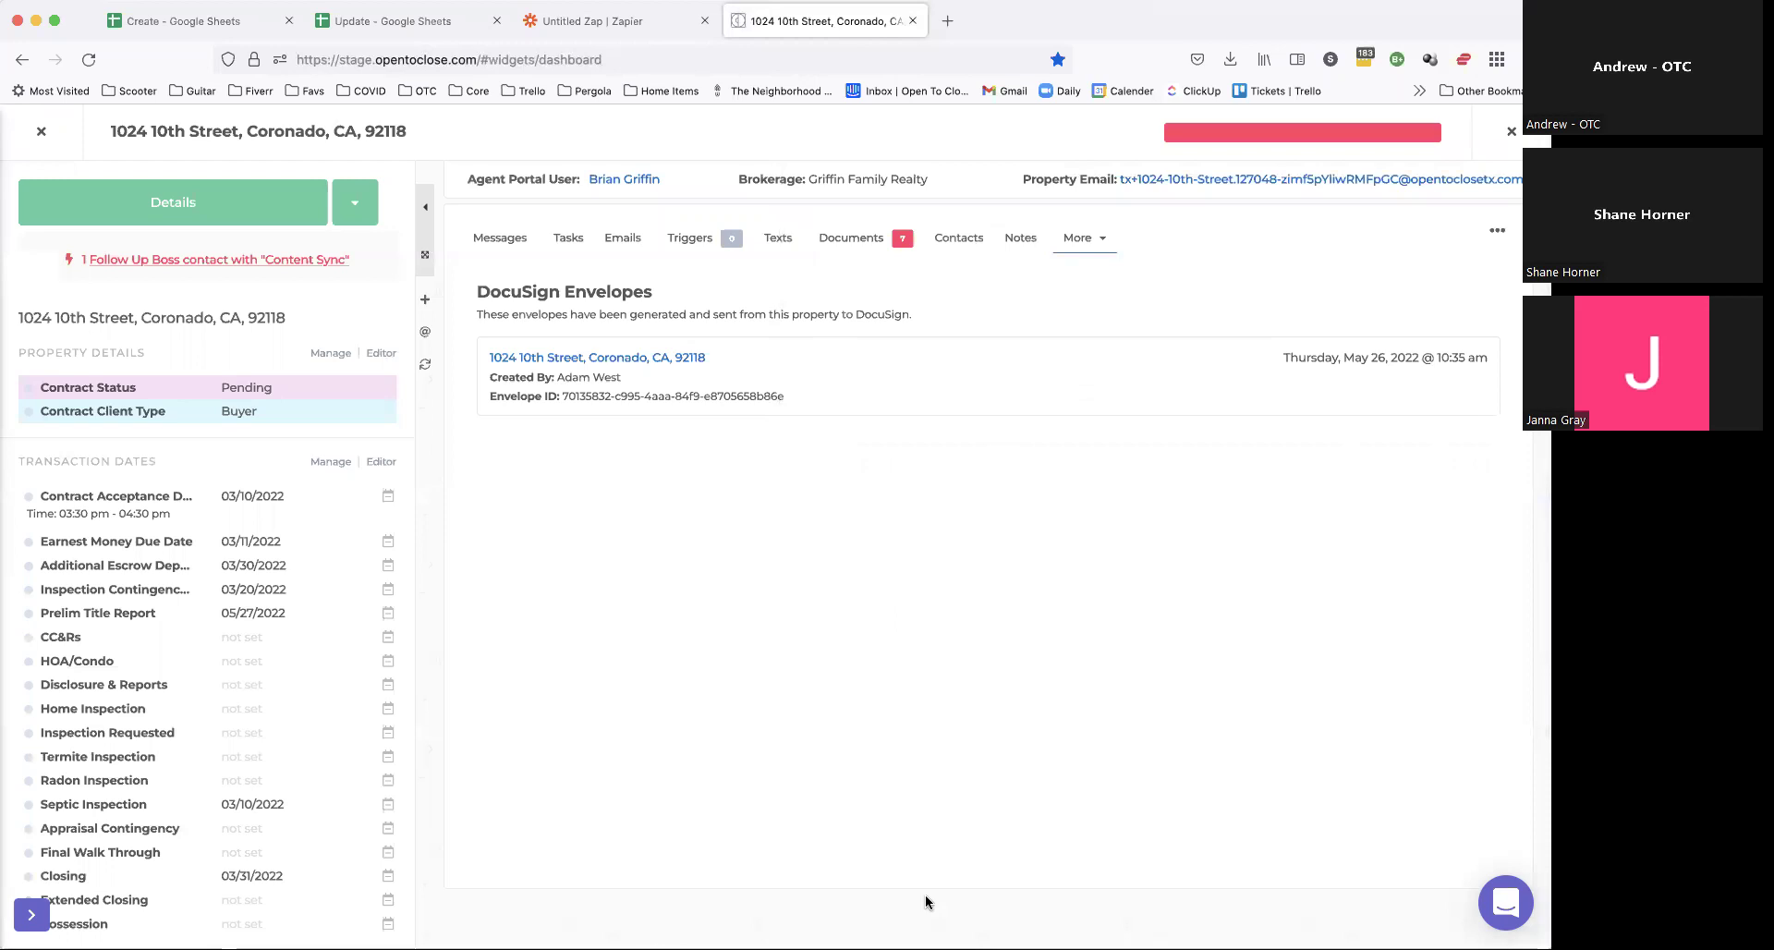
Step: Open the signing link, accept electronic records, and adopt a signature on the dummy document
click(928, 375)
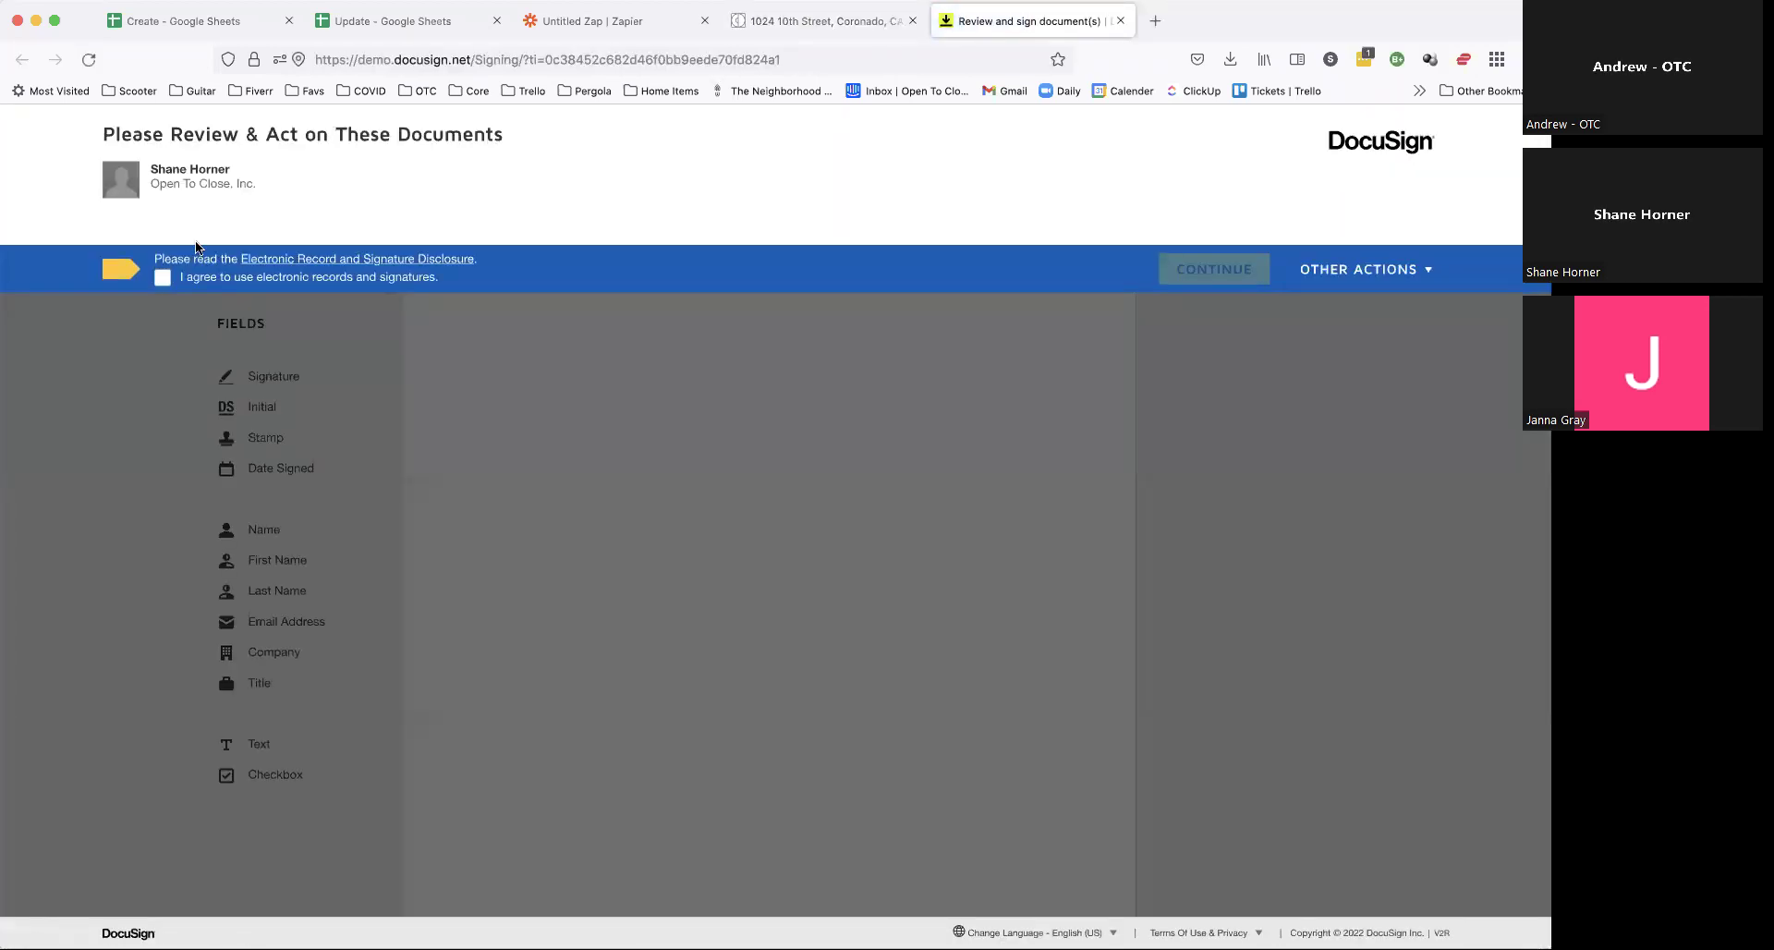
click(163, 283)
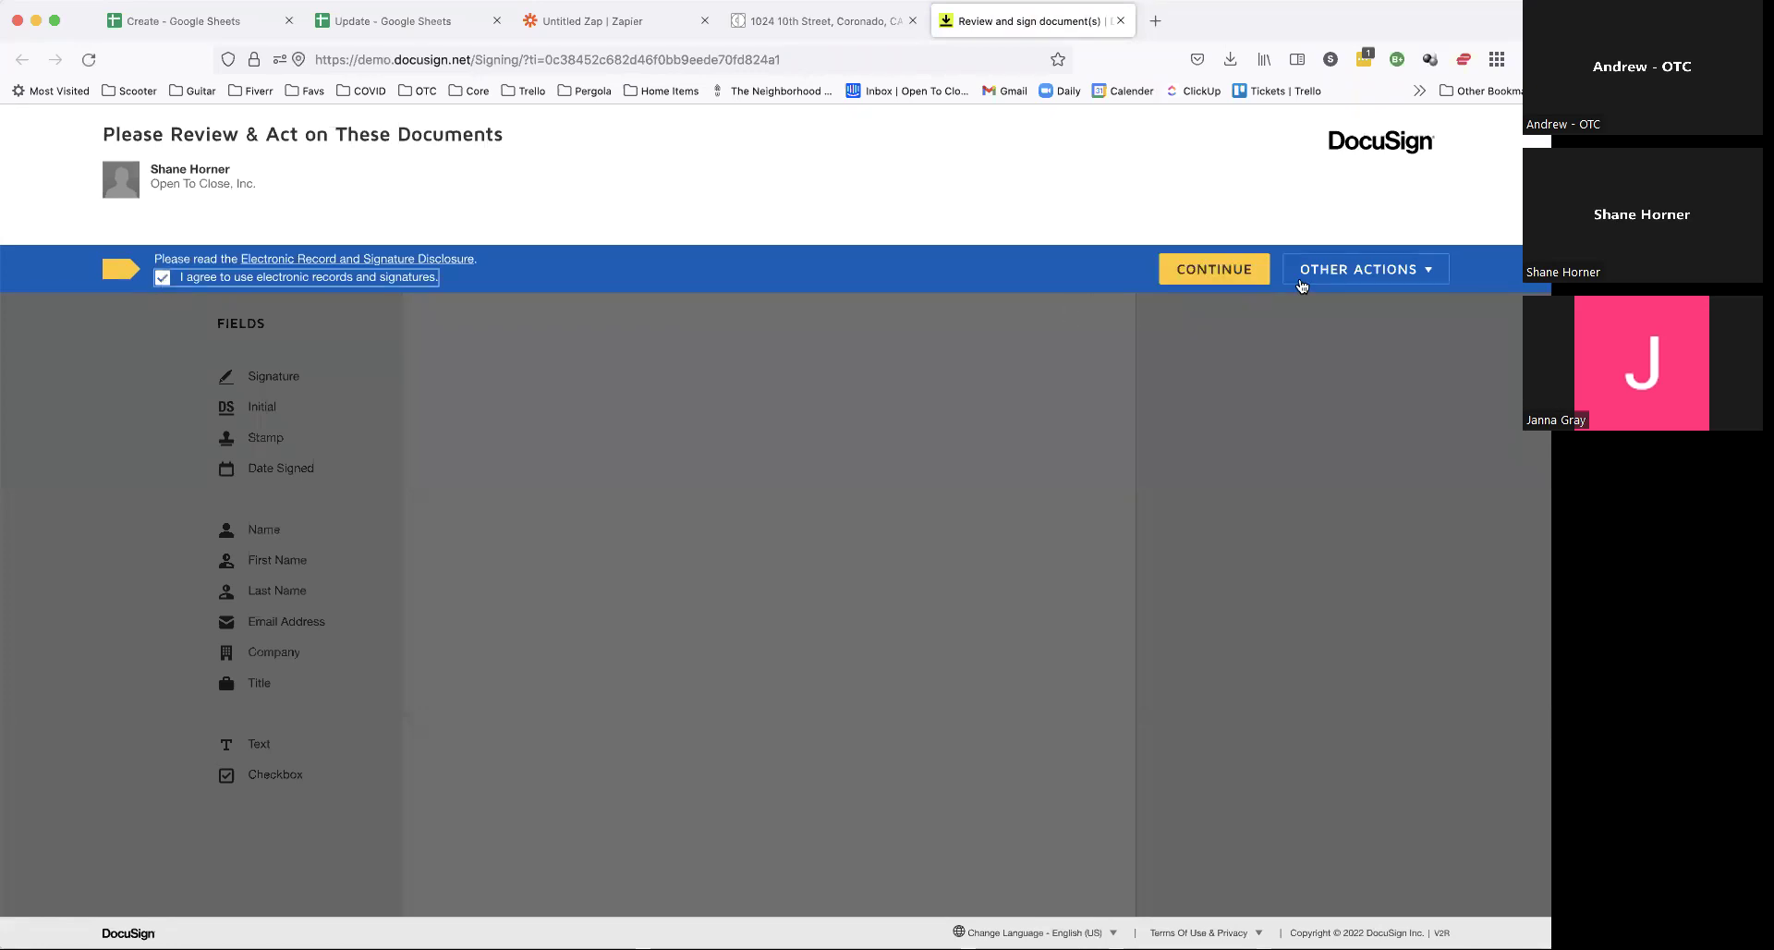
click(1214, 278)
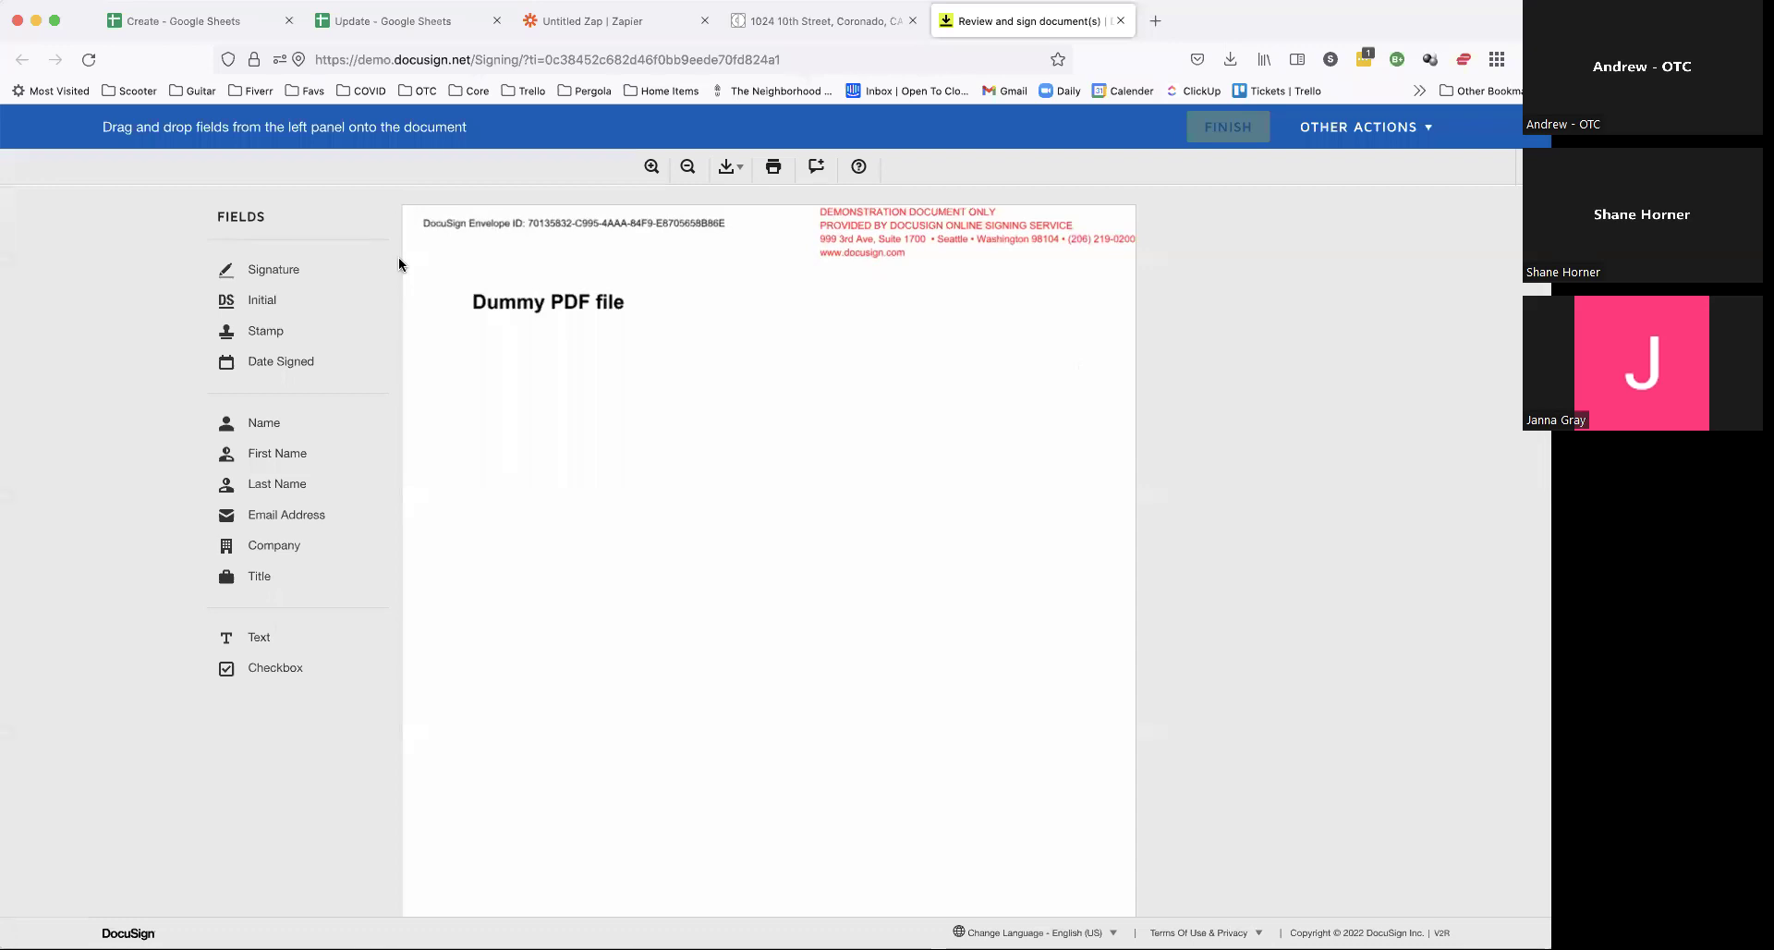
drag(308, 269, 572, 406)
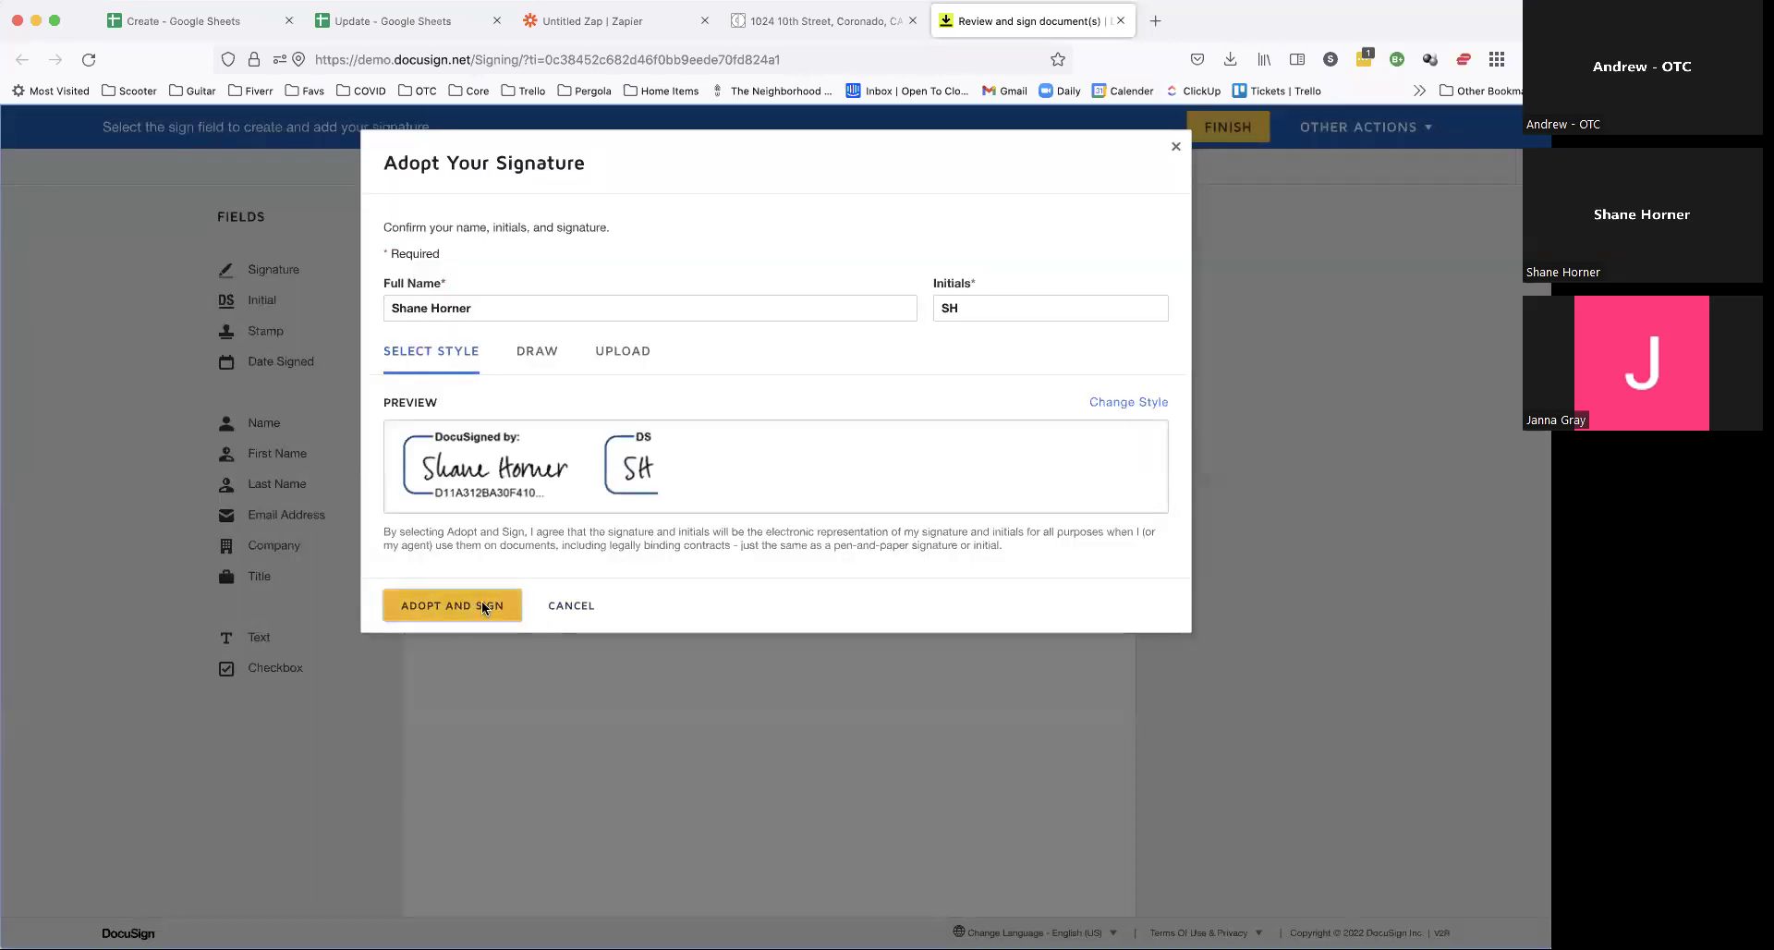
click(480, 606)
Step: Add the signed date, initials and three more signatures, then finish signing
drag(286, 361, 941, 386)
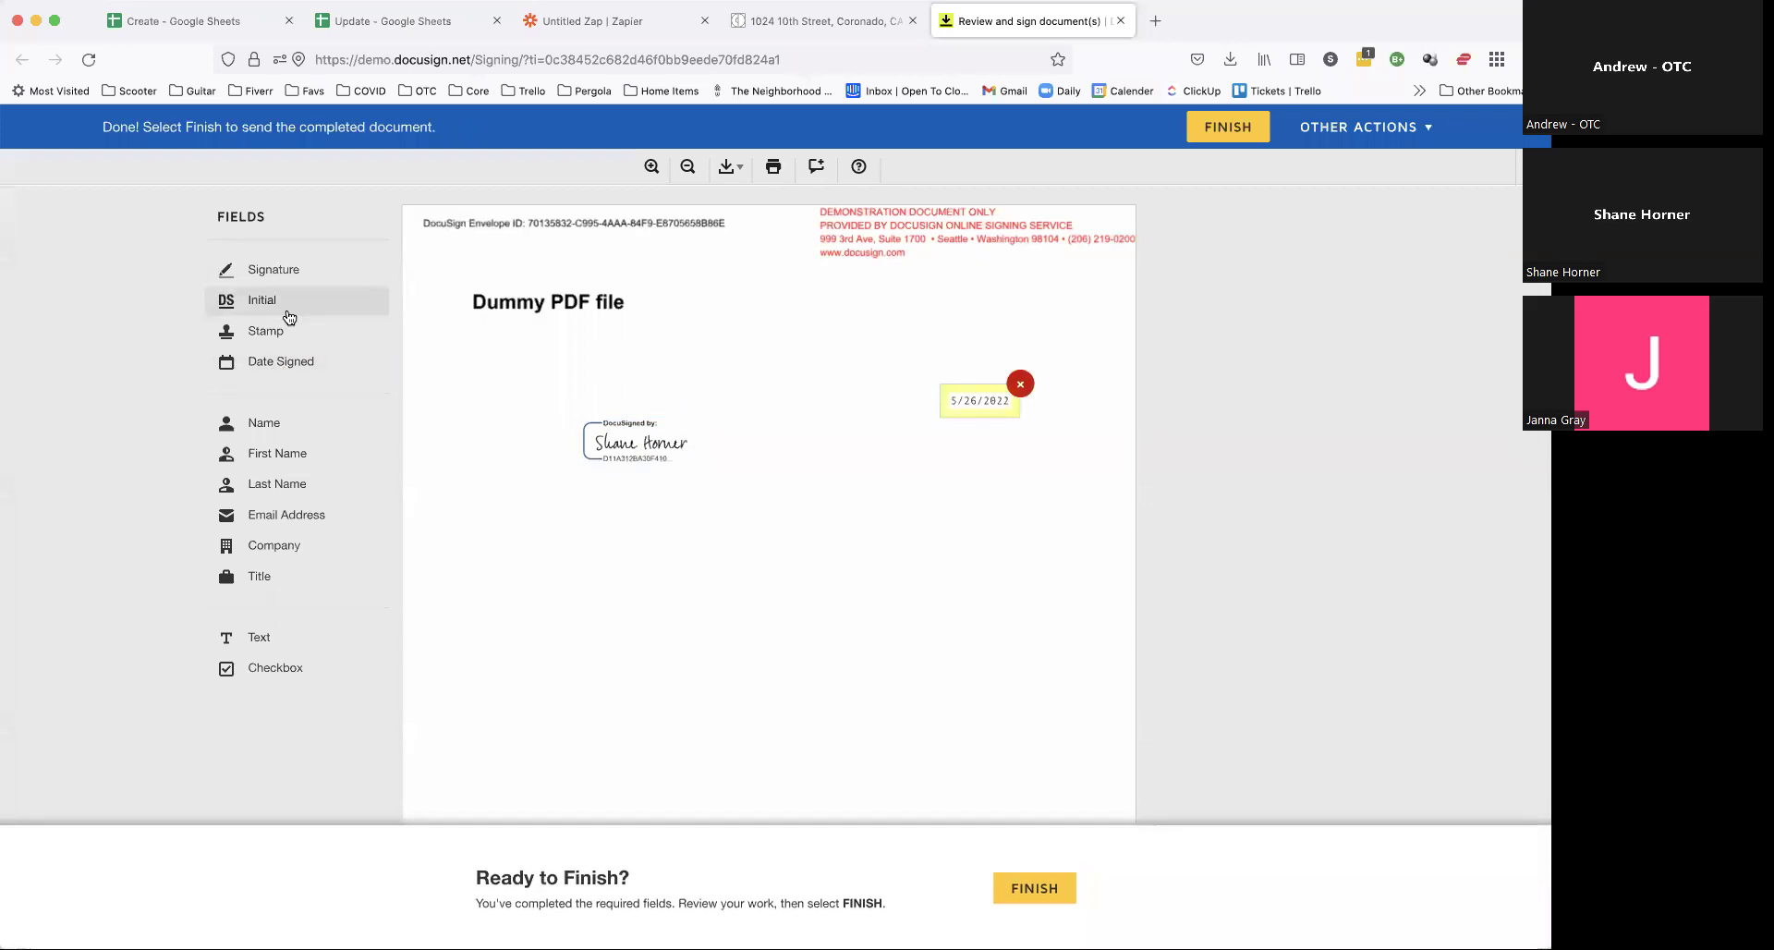
drag(266, 314, 901, 334)
drag(270, 273, 916, 644)
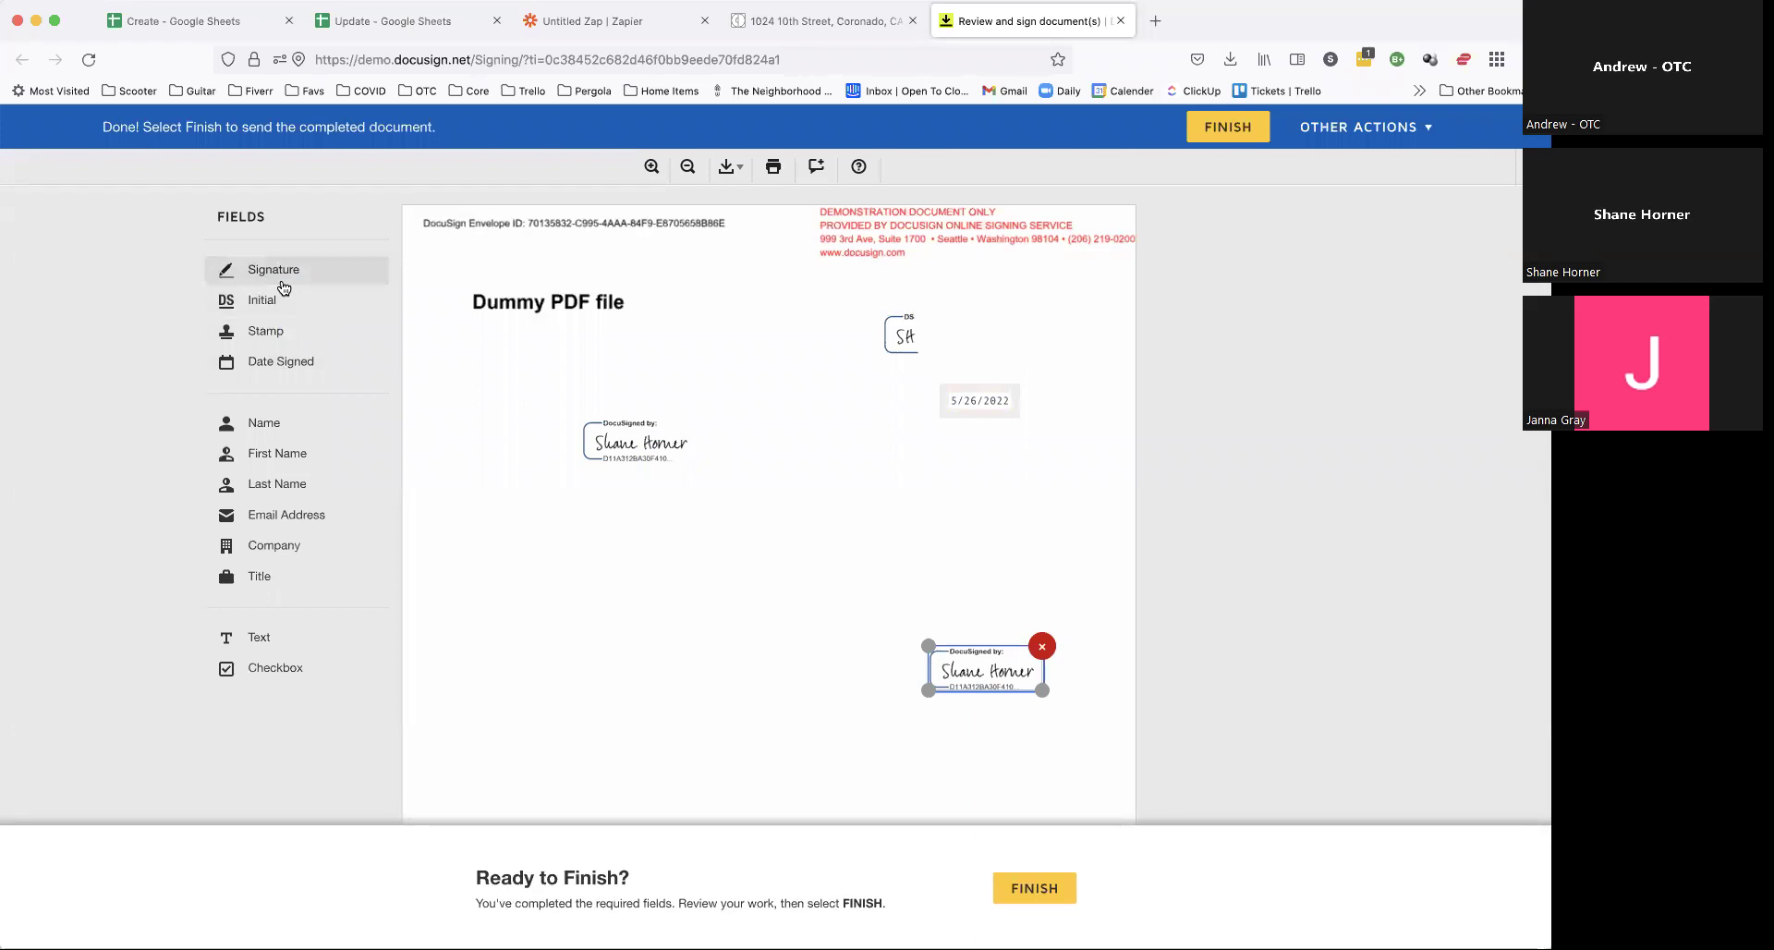
drag(280, 285, 647, 591)
drag(278, 269, 876, 437)
click(1114, 519)
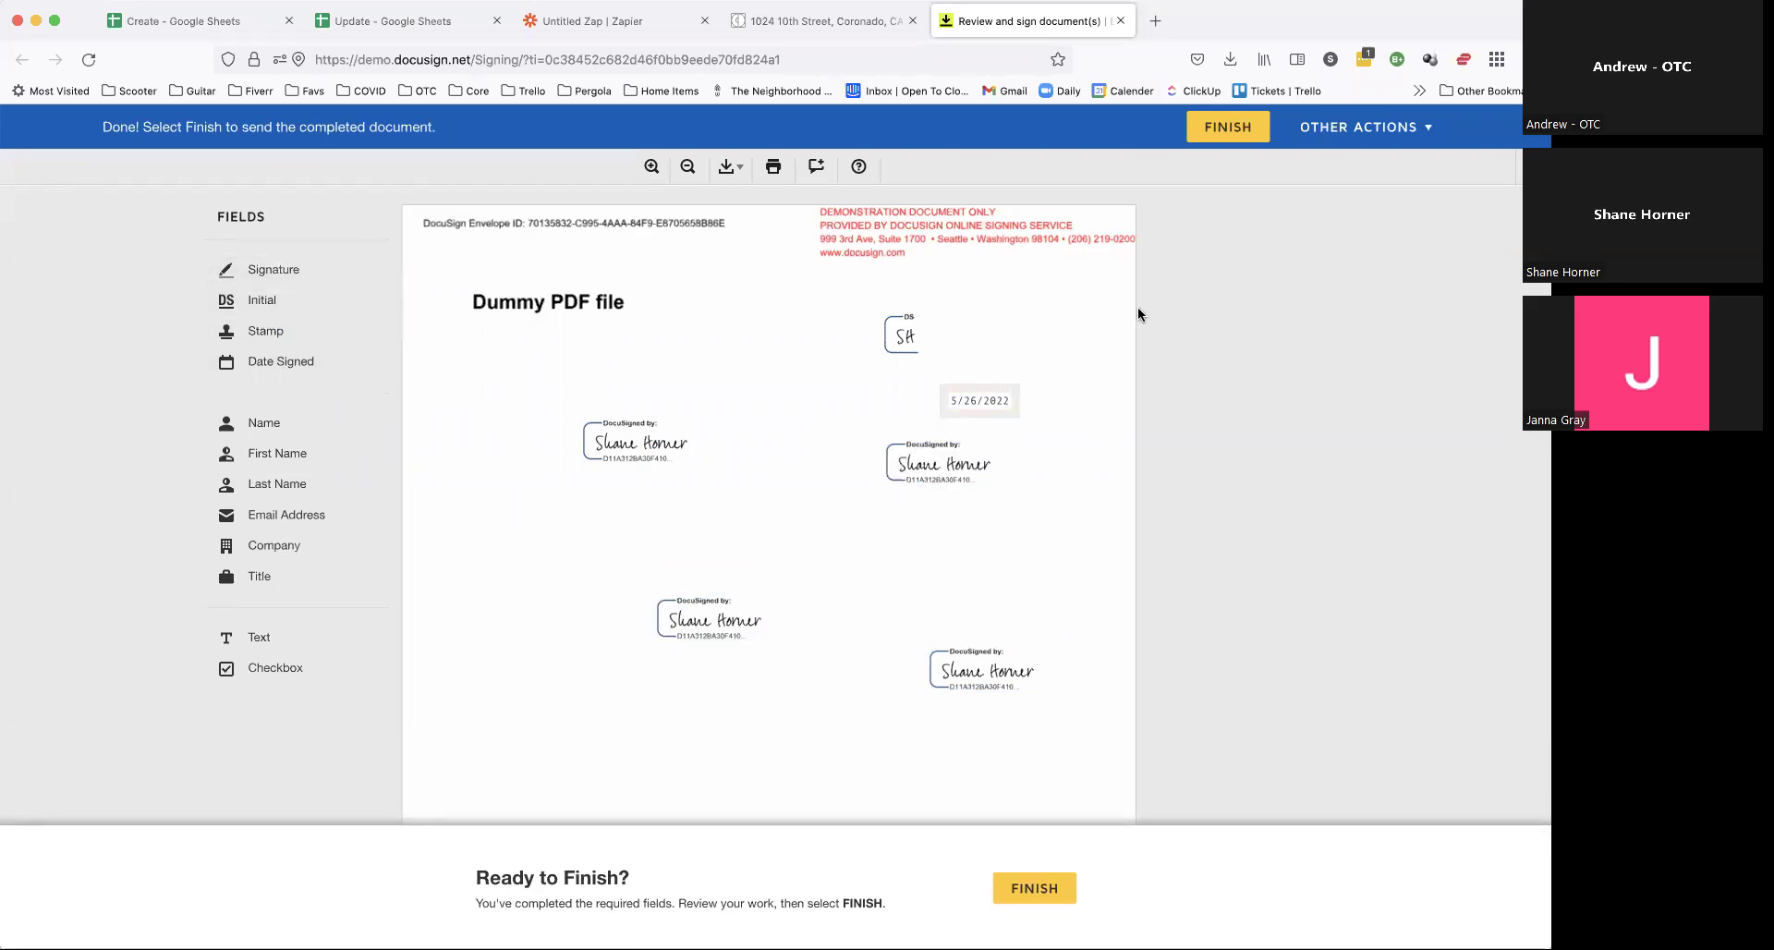
click(1239, 127)
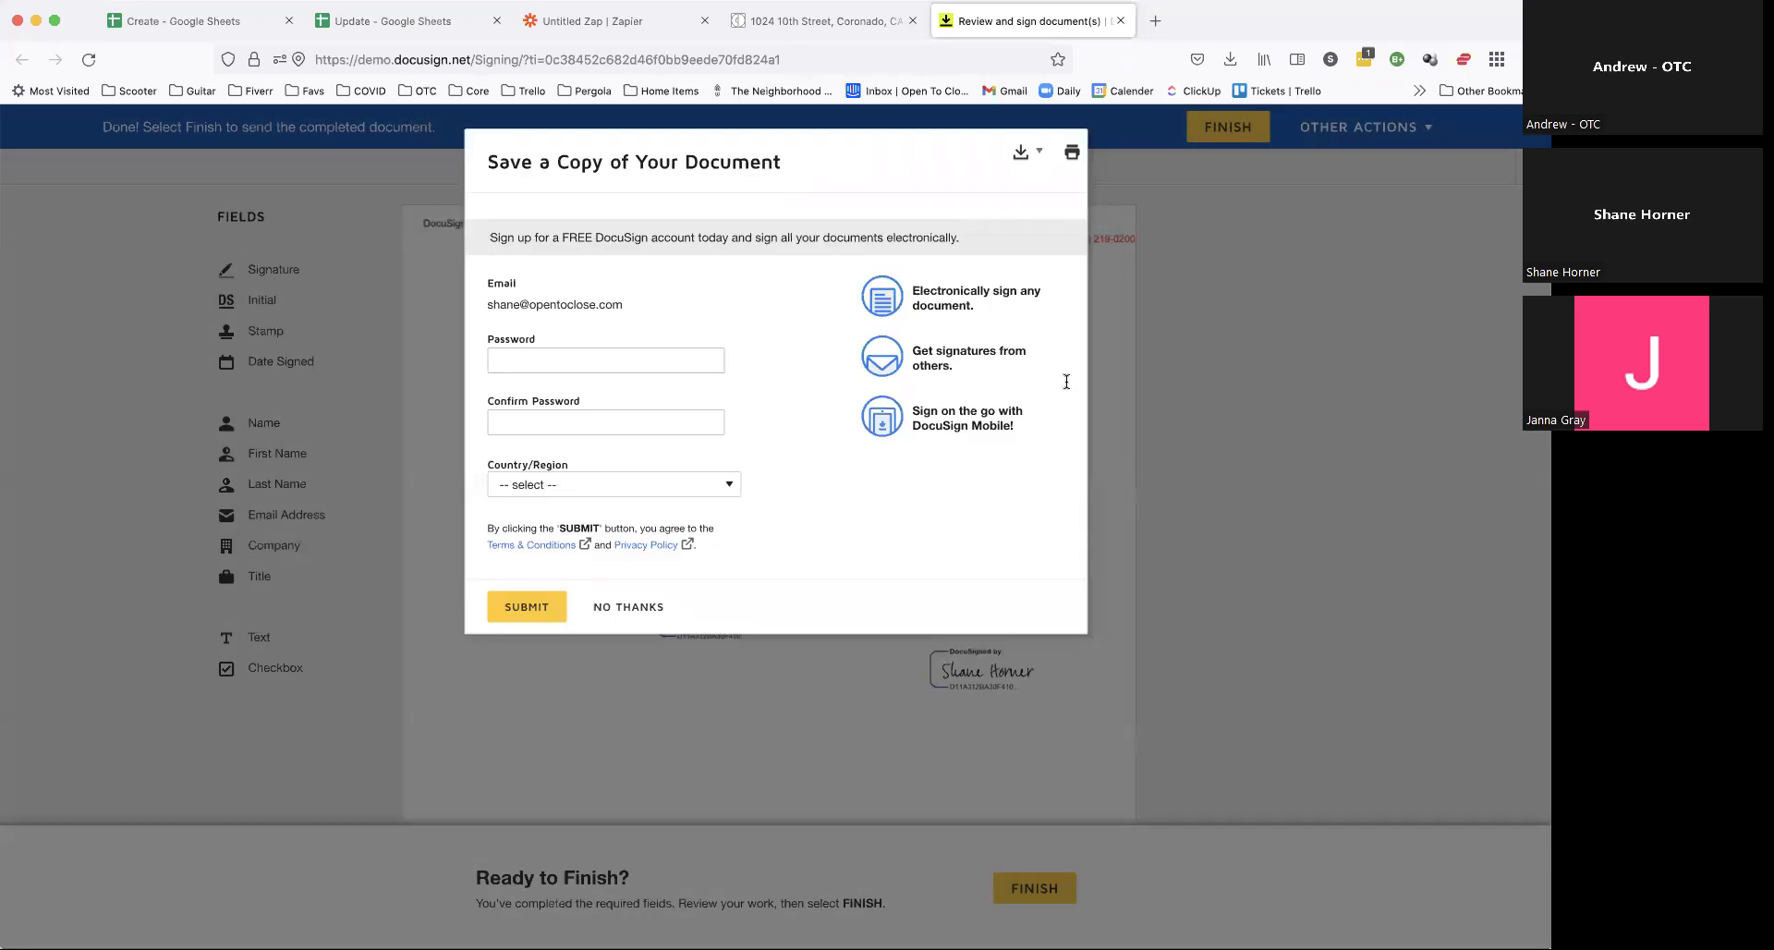
Step: Skip DocuSign's post-signing offer and dismiss the signature-completed notice in Open To Close
click(629, 607)
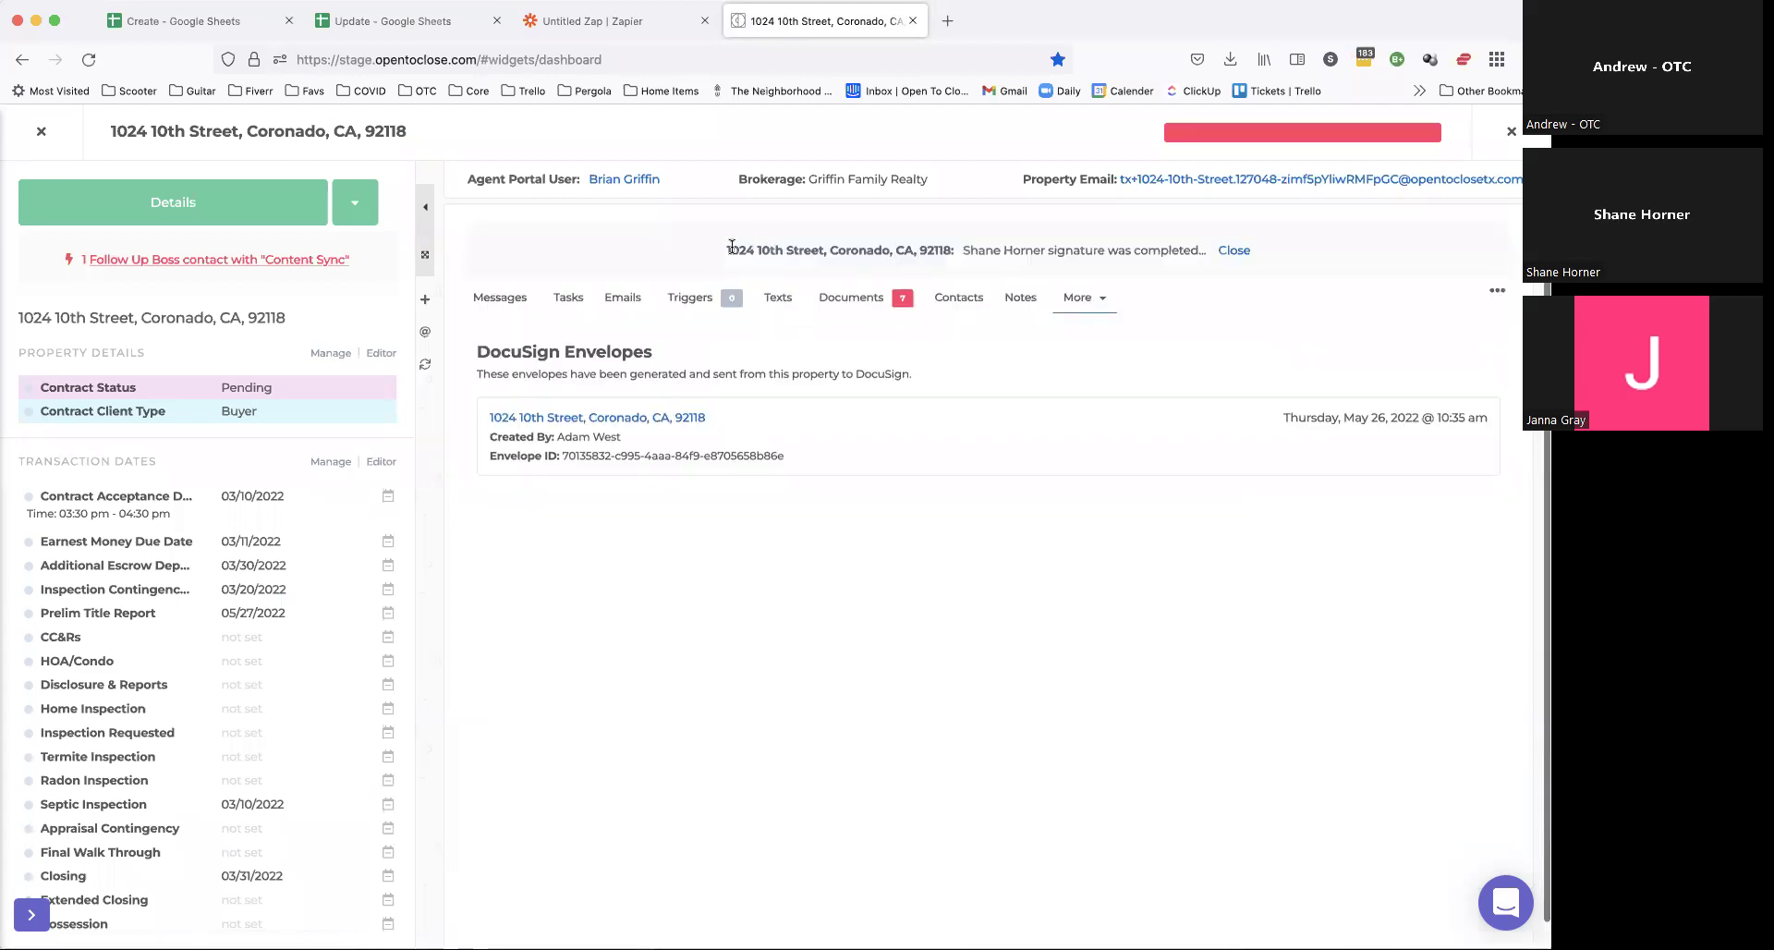
triple_click(956, 242)
mouse_move(964, 250)
mouse_down()
mouse_move(1201, 255)
mouse_move(1127, 258)
mouse_up()
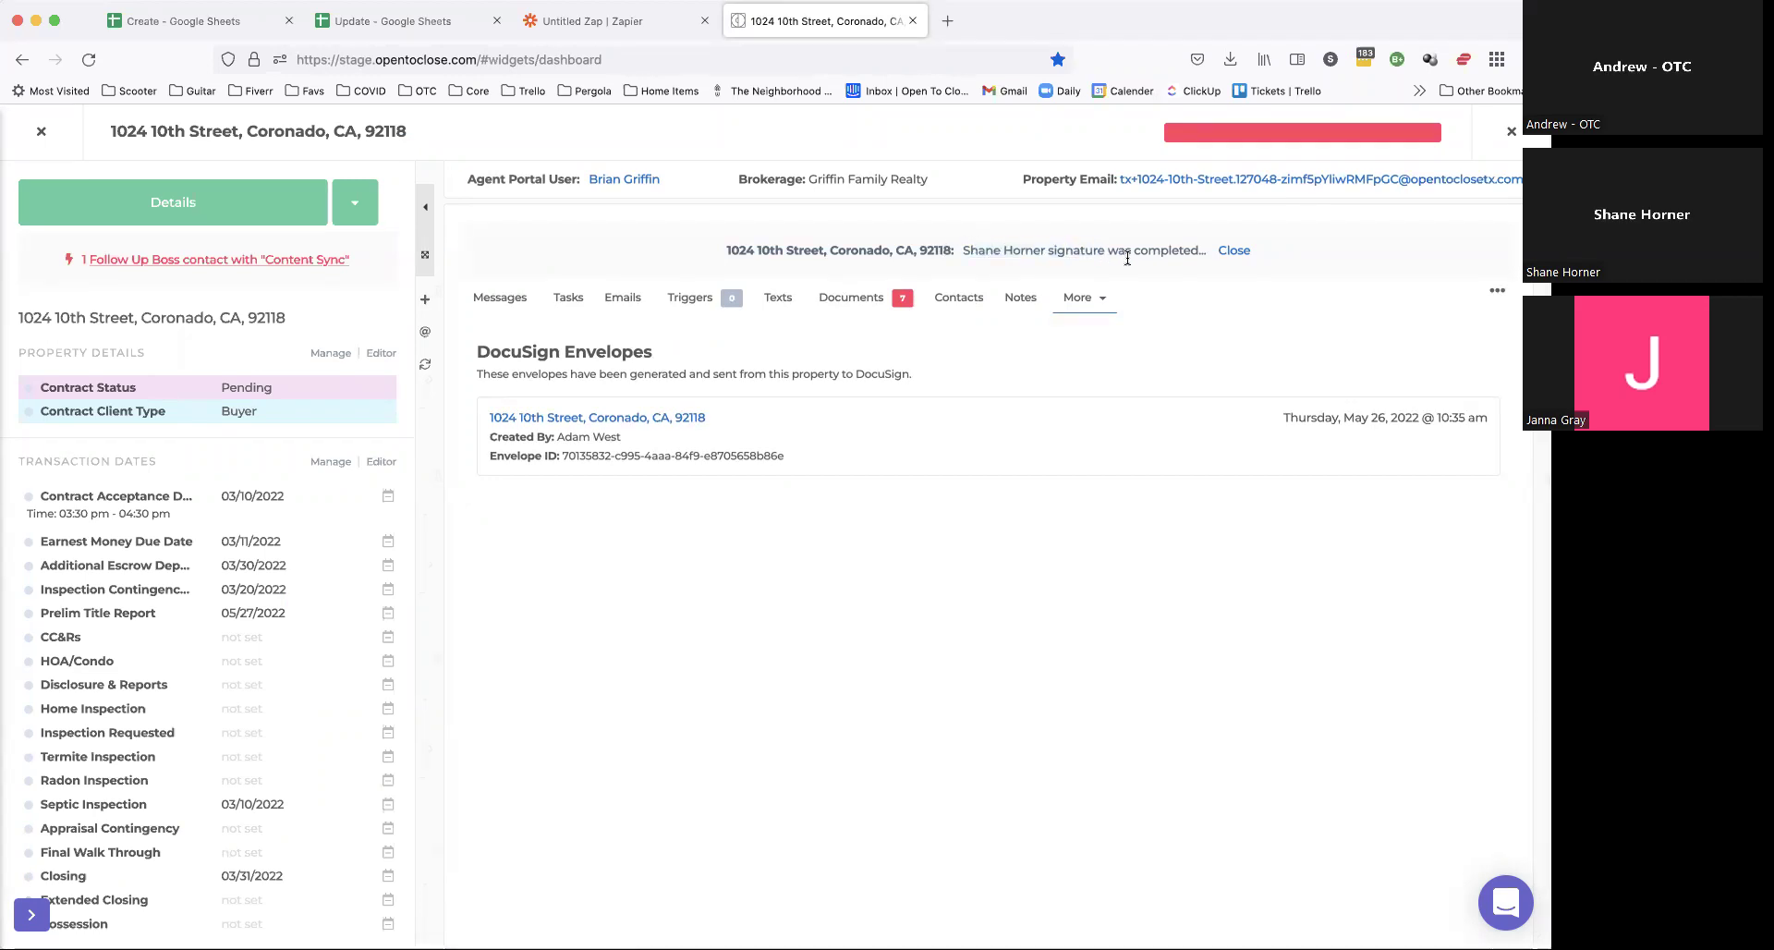
click(1234, 251)
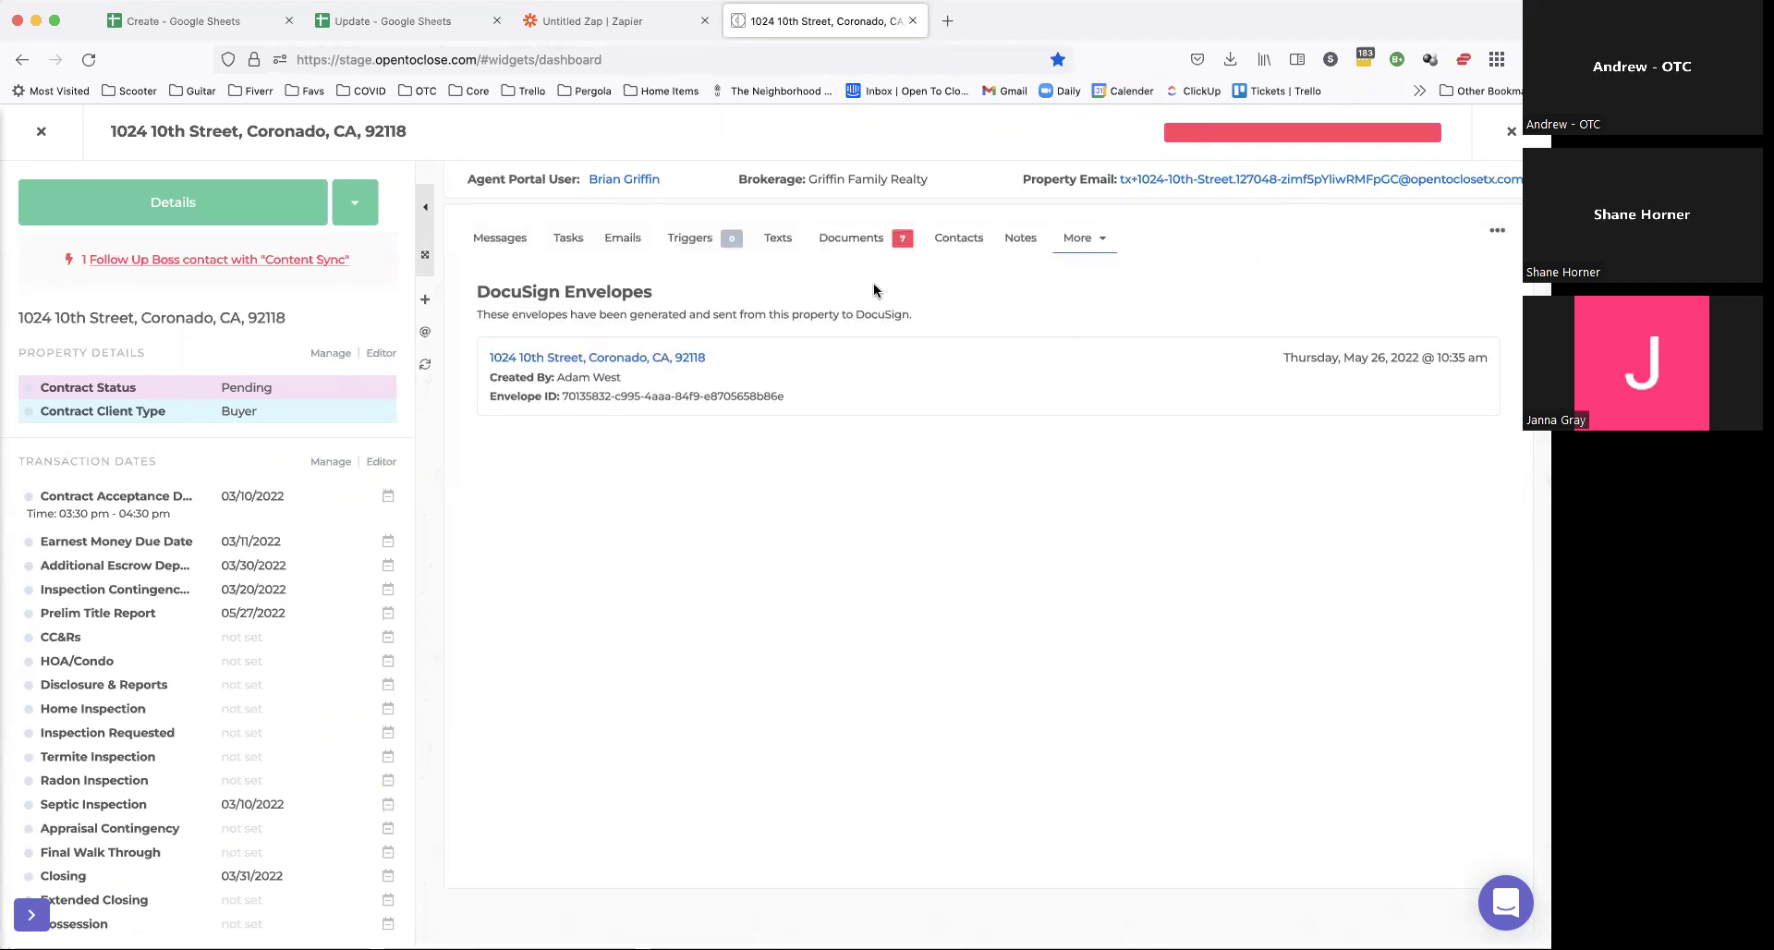
Step: Open the unapproved dummy.pdf from the property's documents and close its preview
click(851, 242)
scroll(555, 490, down, 1)
scroll(547, 476, up, 1)
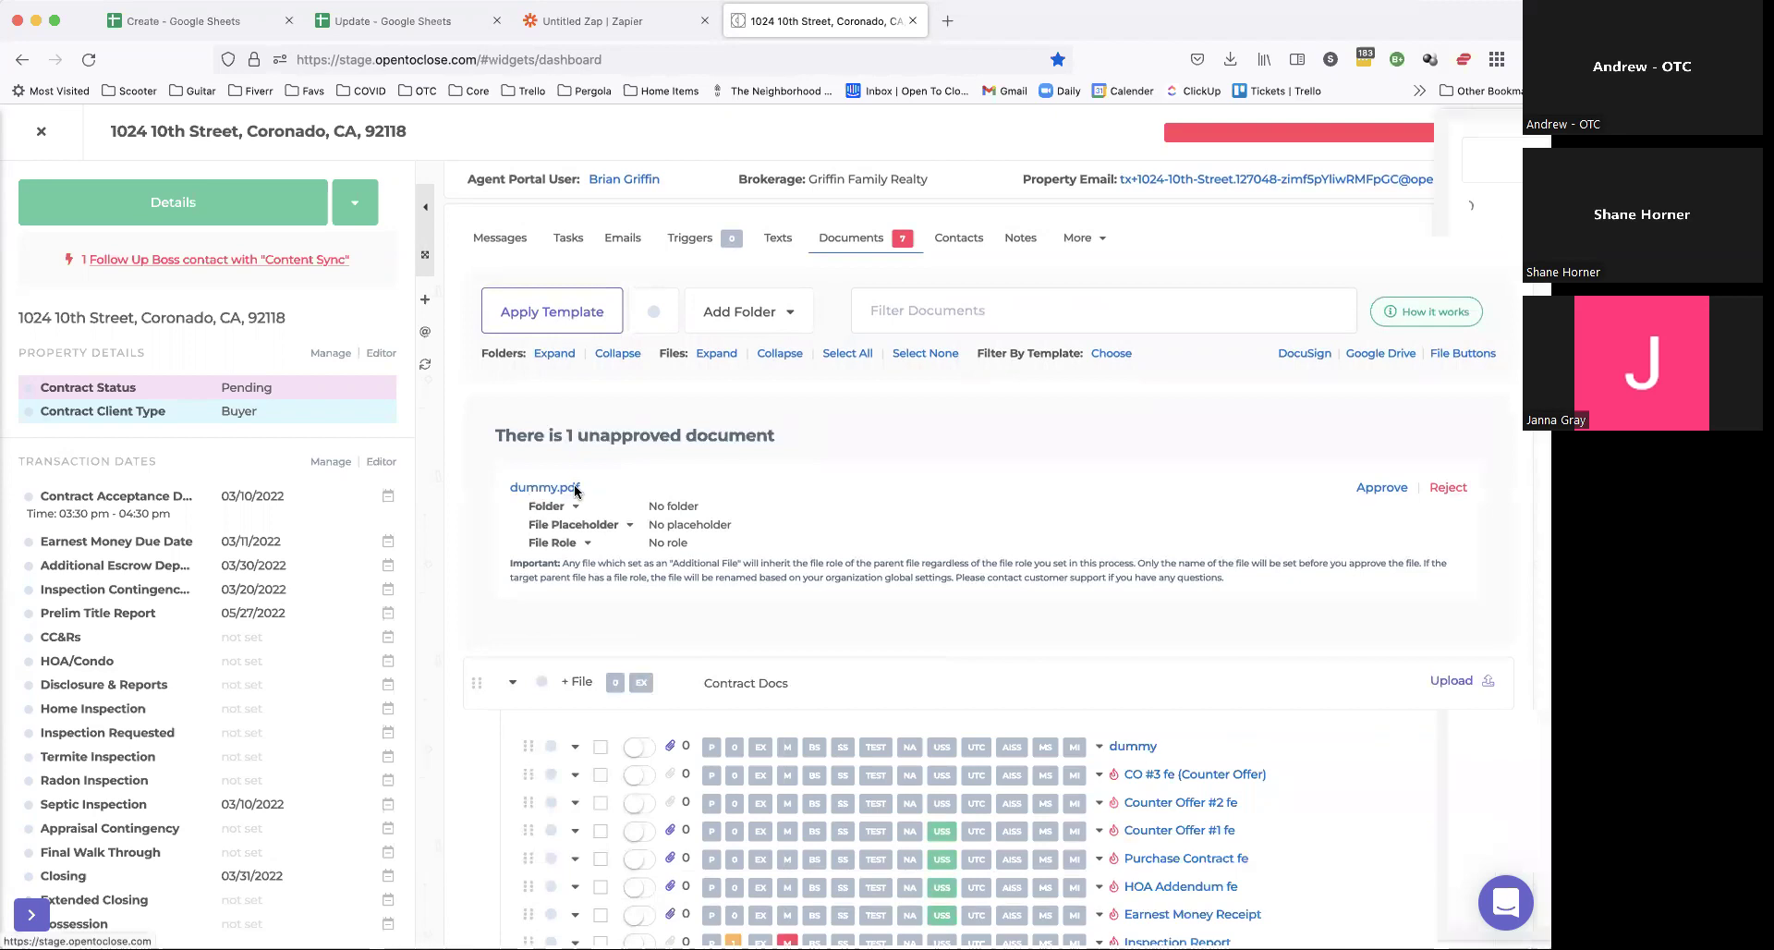
click(554, 487)
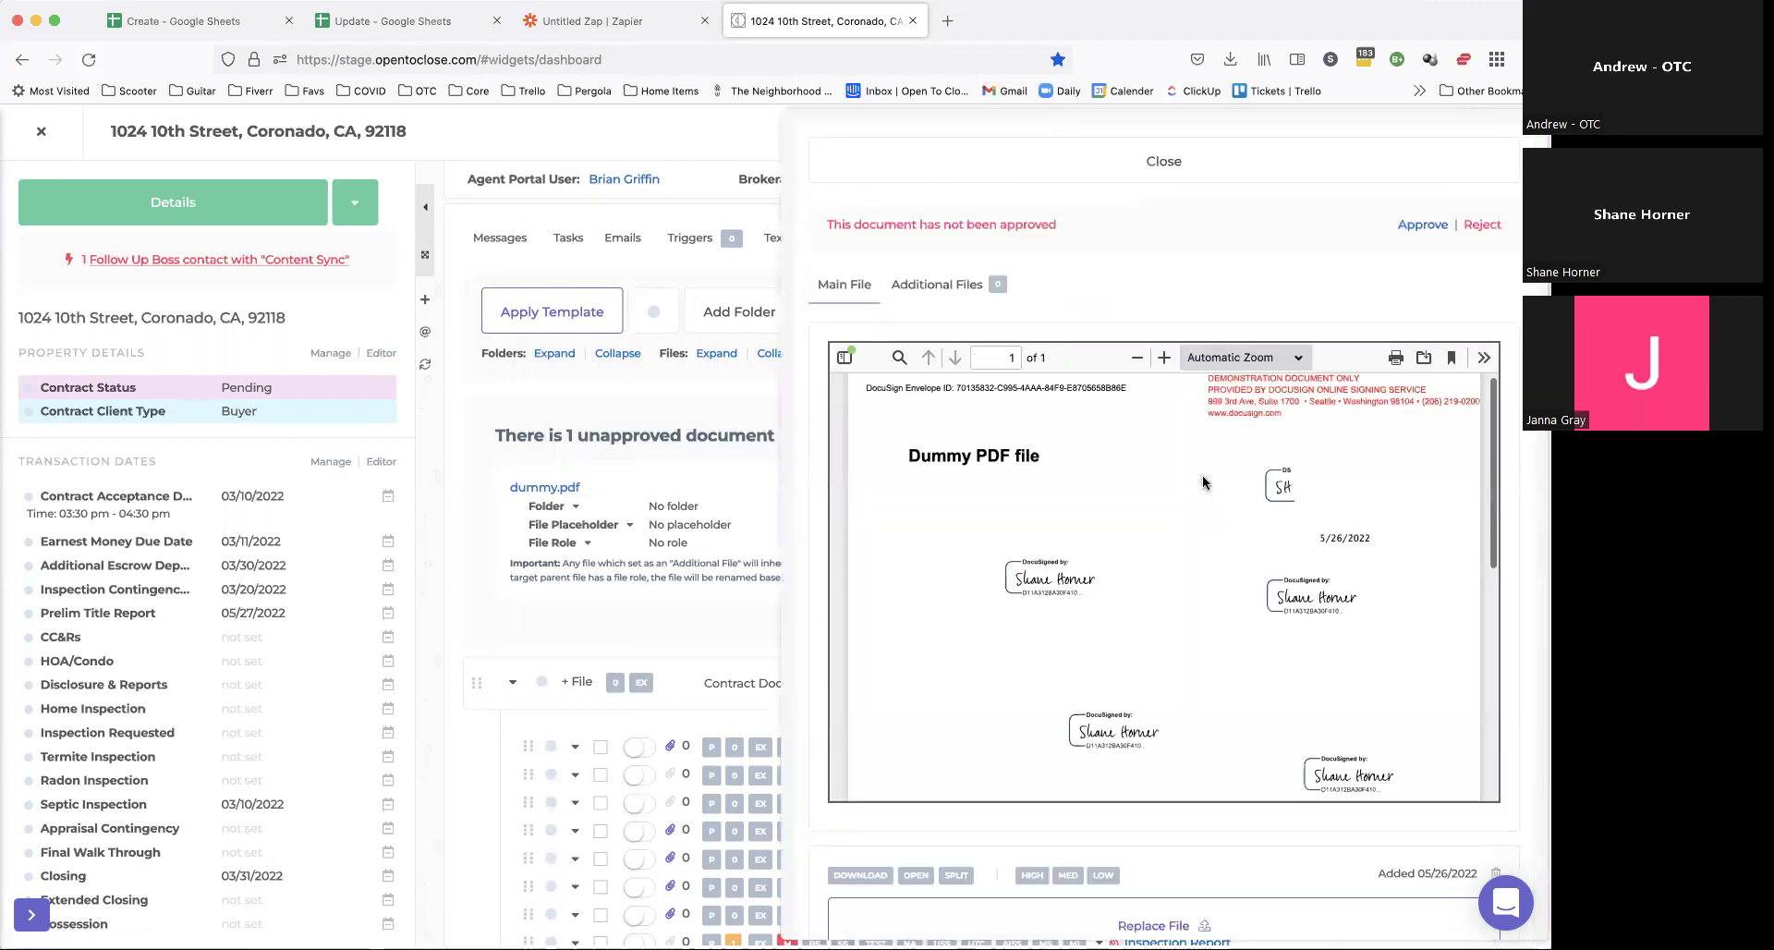
click(1192, 163)
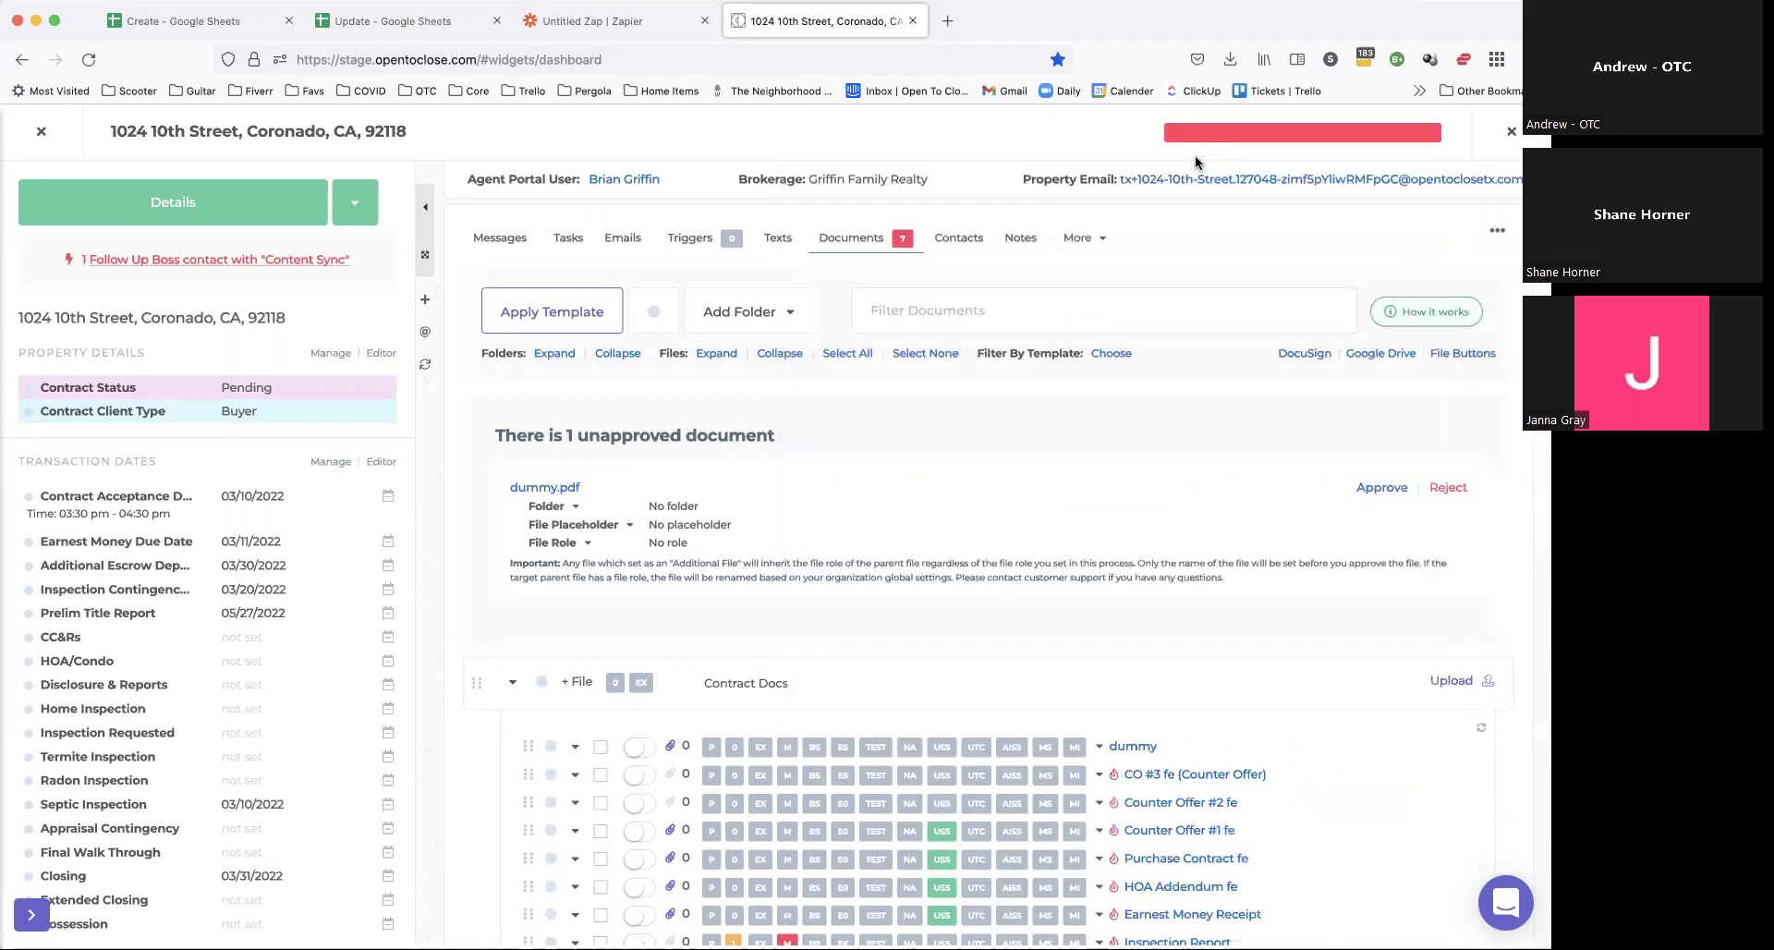
click(551, 507)
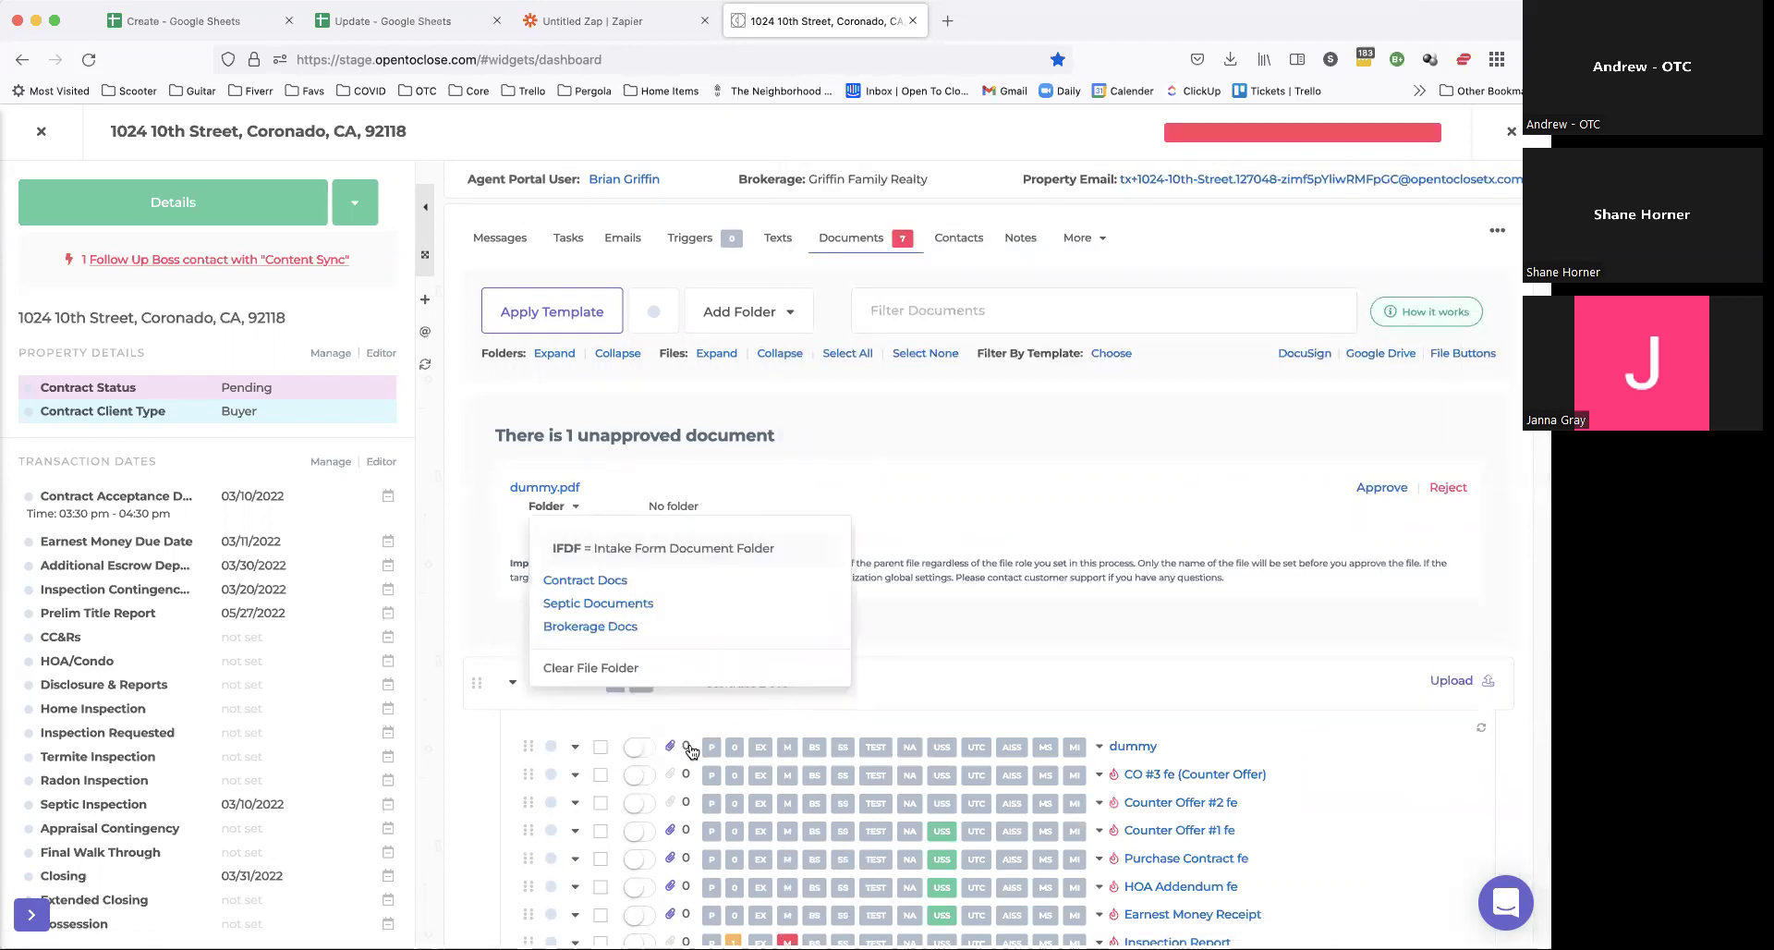
click(484, 453)
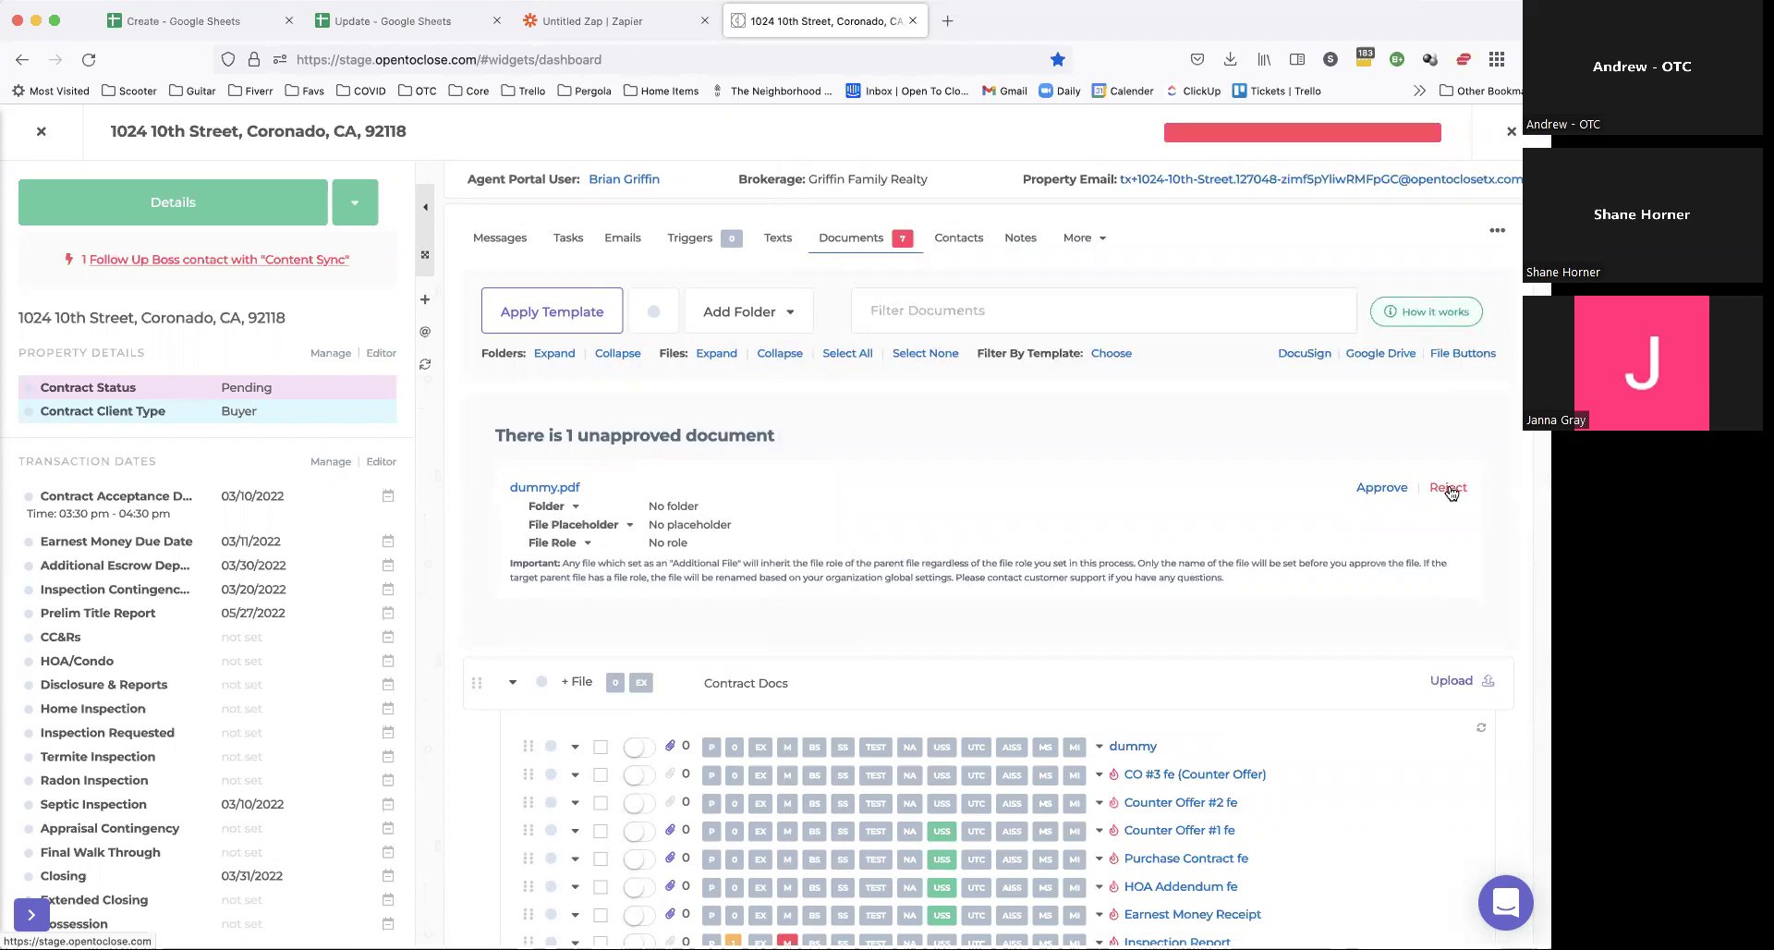
Step: Attach dummy.pdf to CO #3 fe (Counter Offer) as an additional file and approve it
click(574, 523)
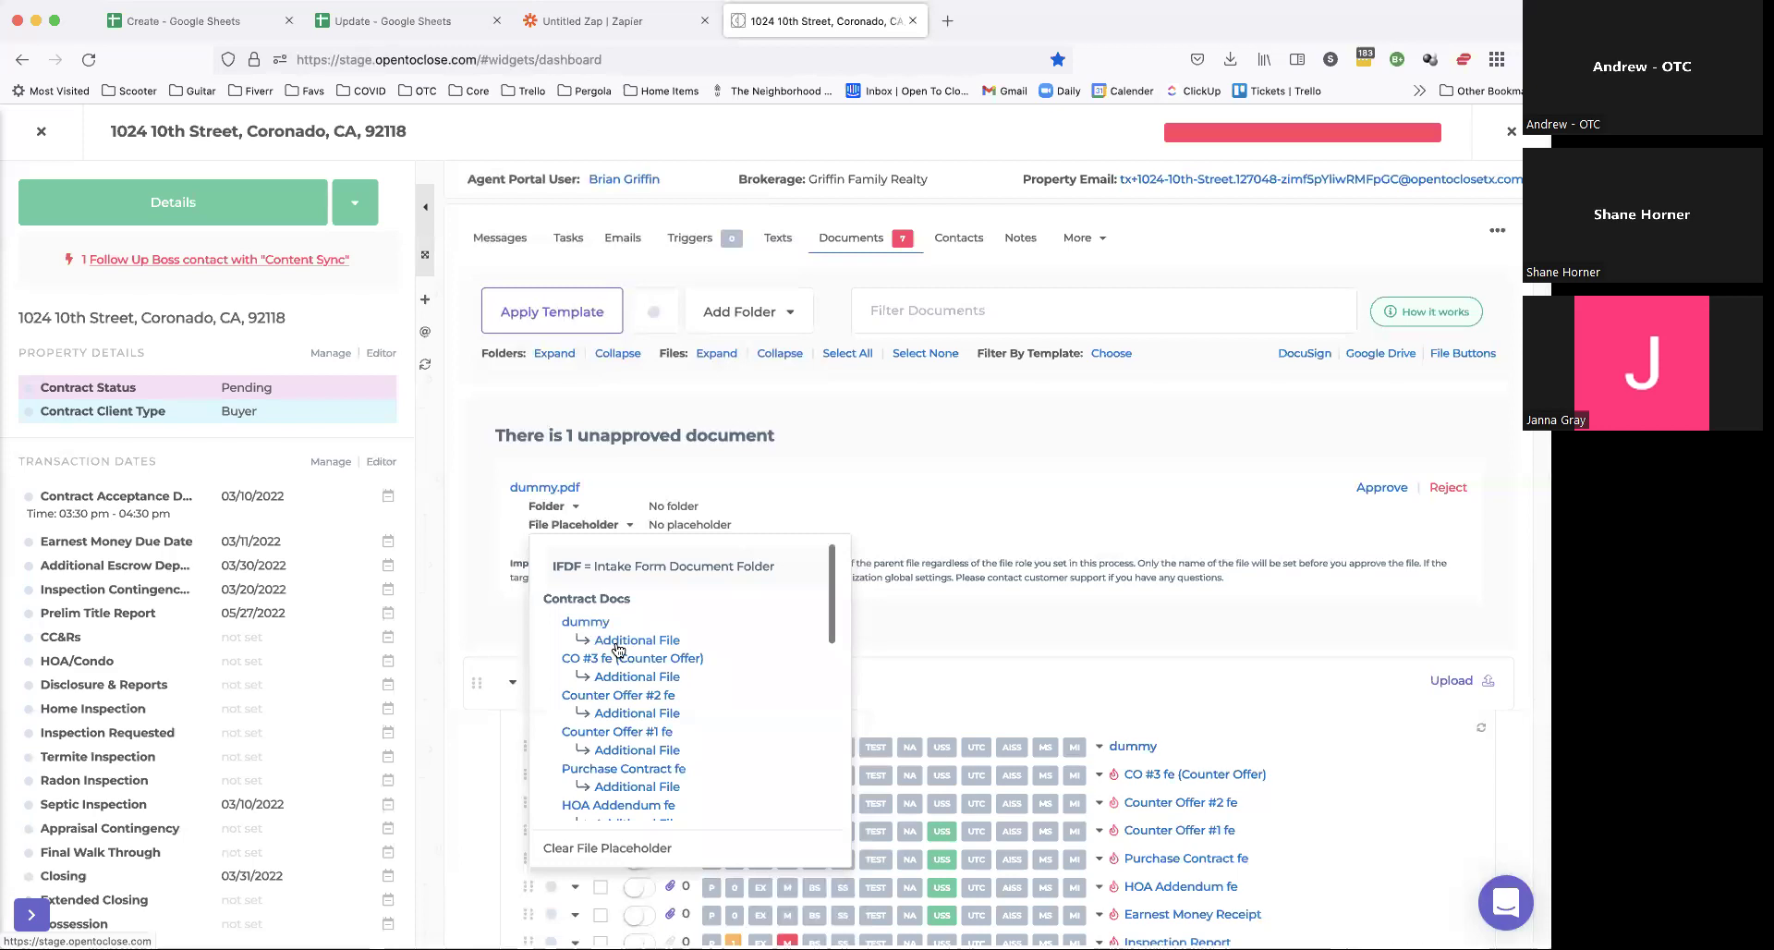
click(614, 644)
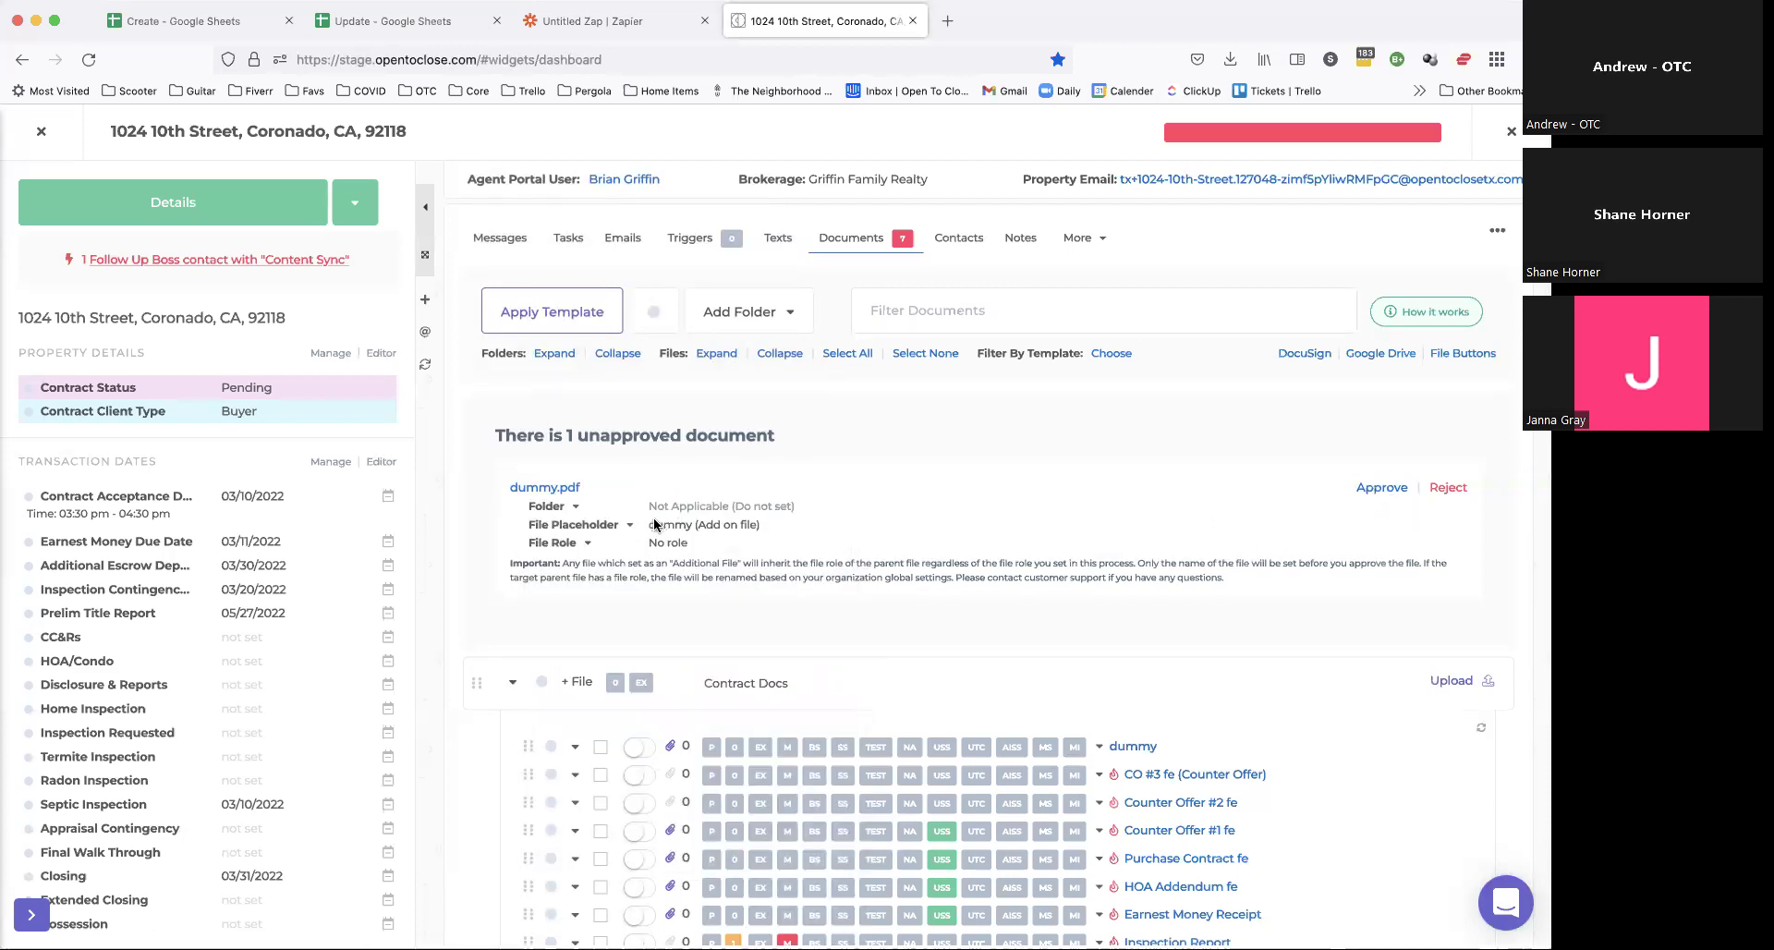
click(605, 523)
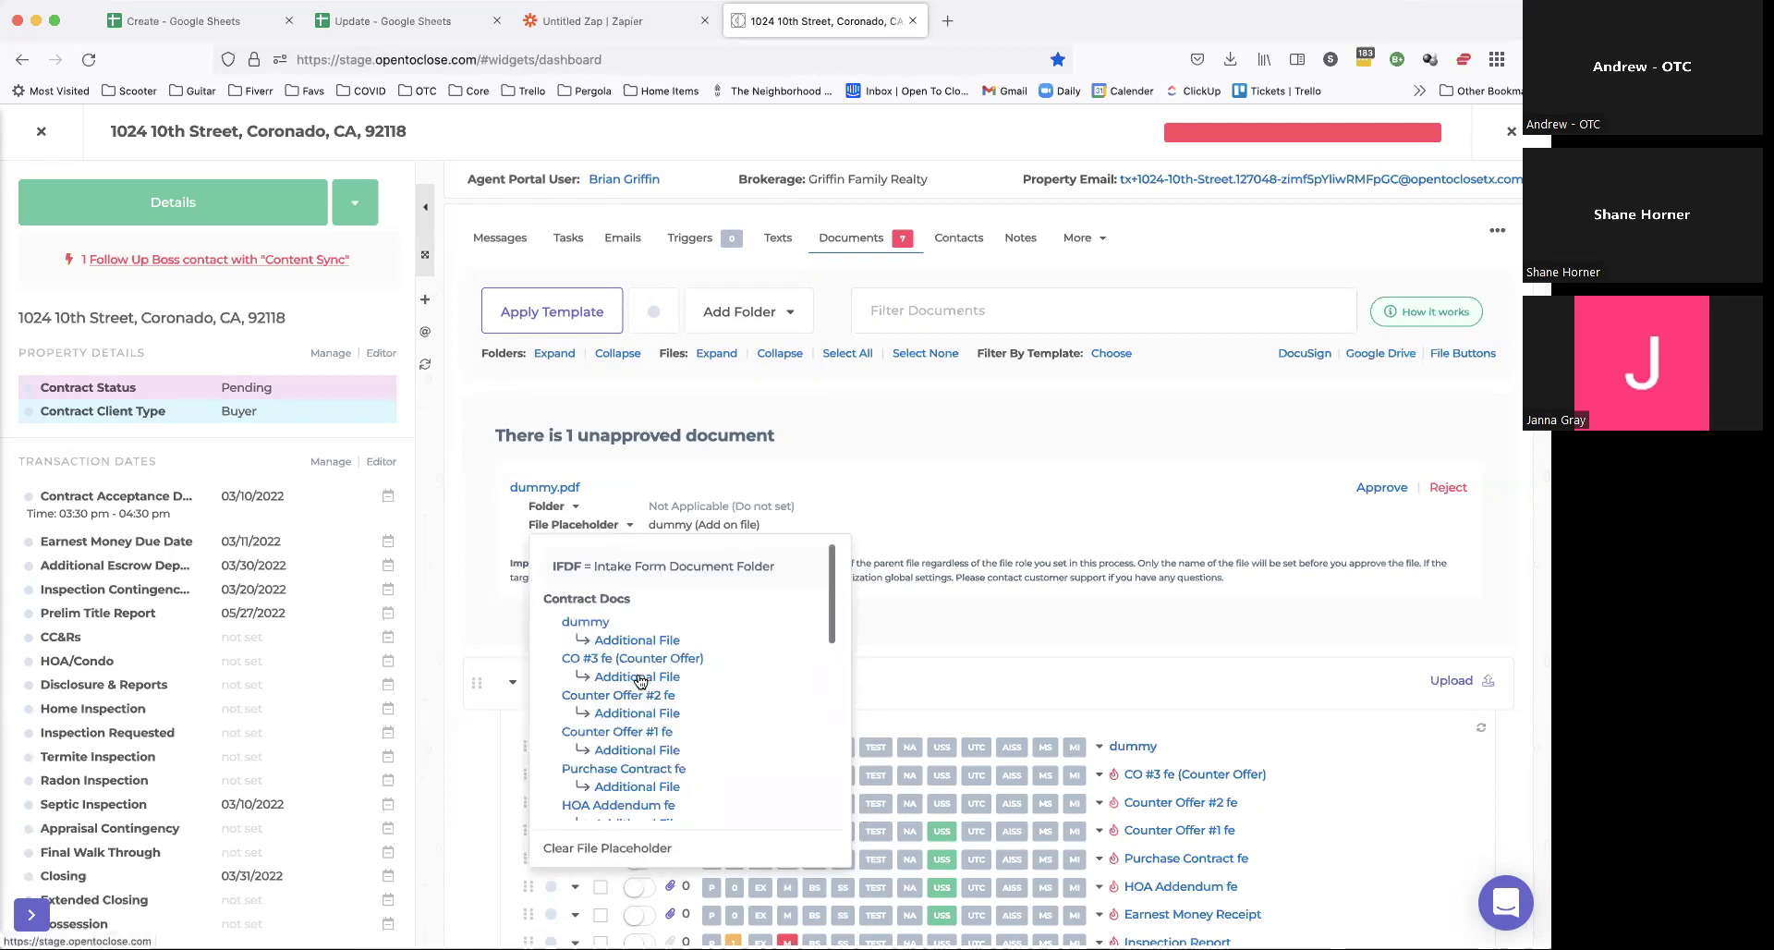
click(641, 681)
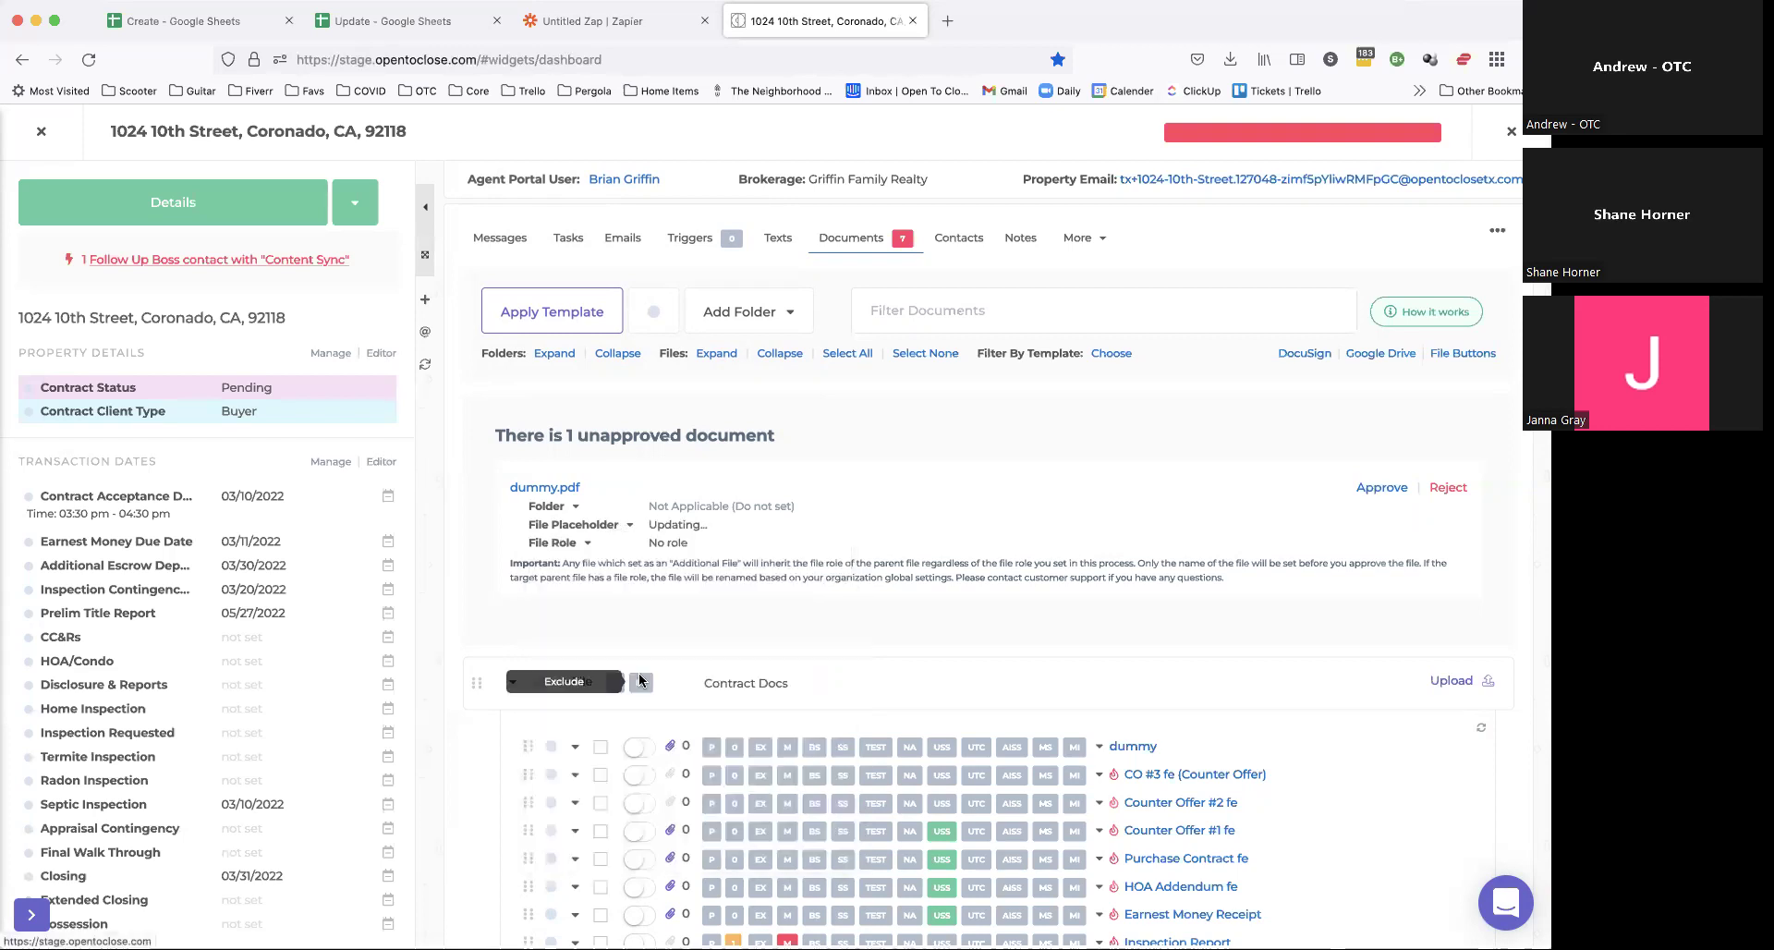
click(1374, 489)
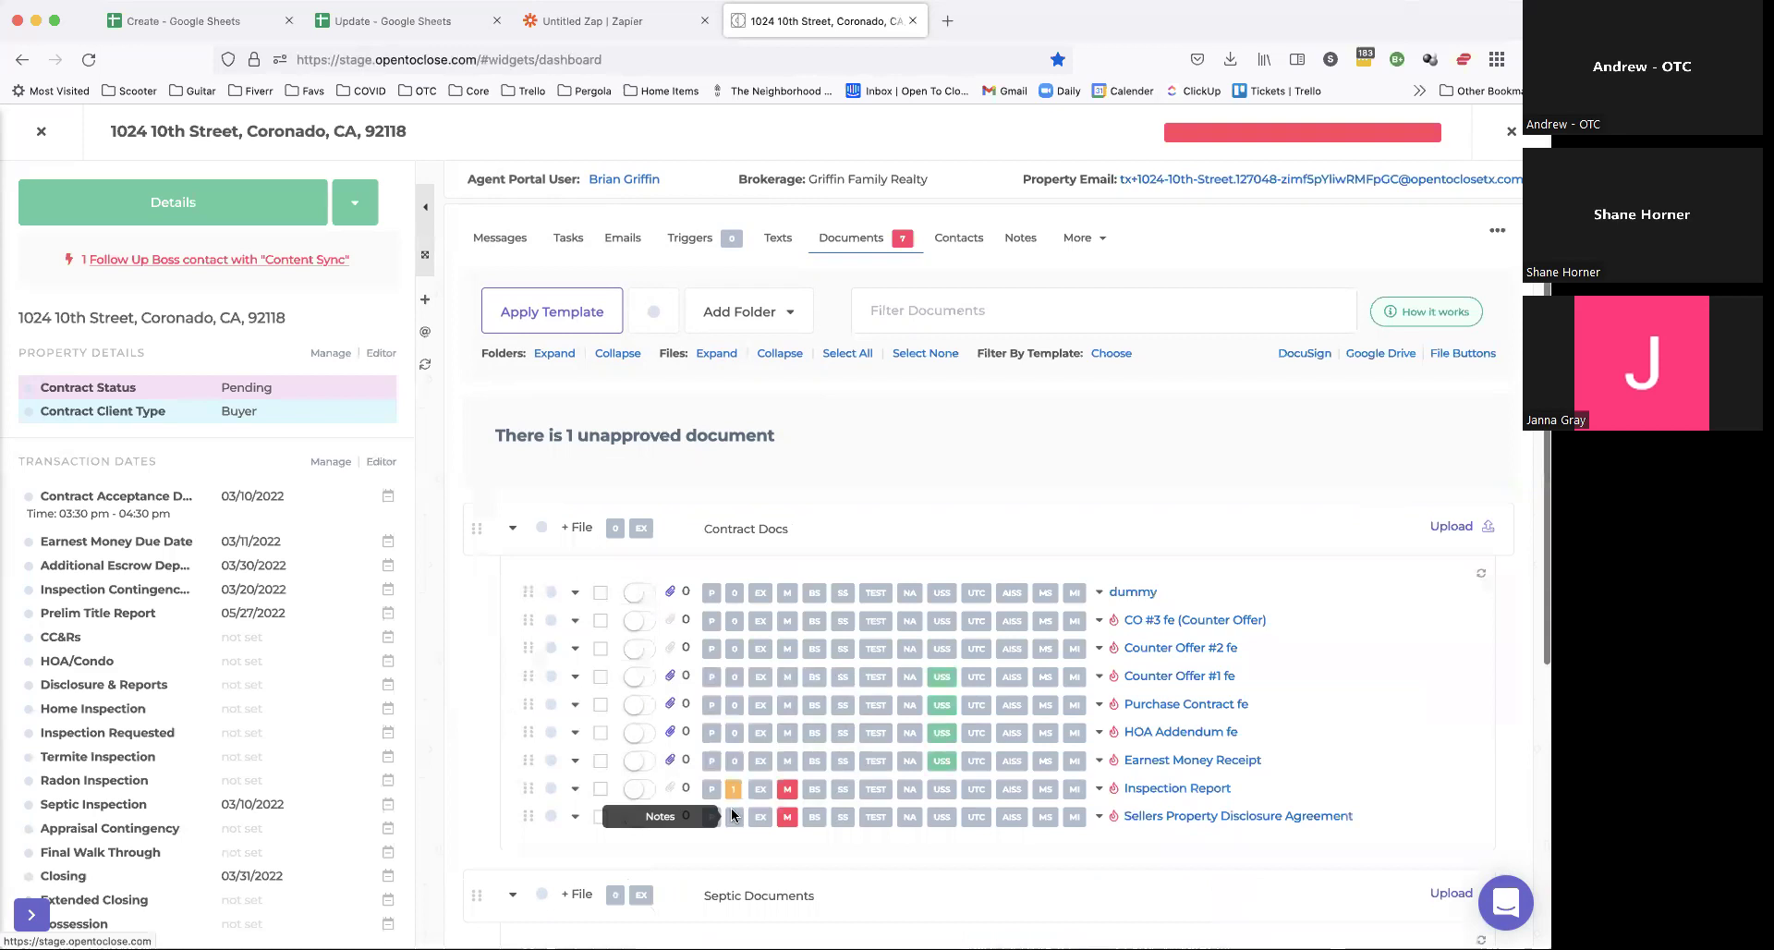
Step: Open CO #3 fe (Counter Offer) and confirm the attached file under Additional Files
click(679, 580)
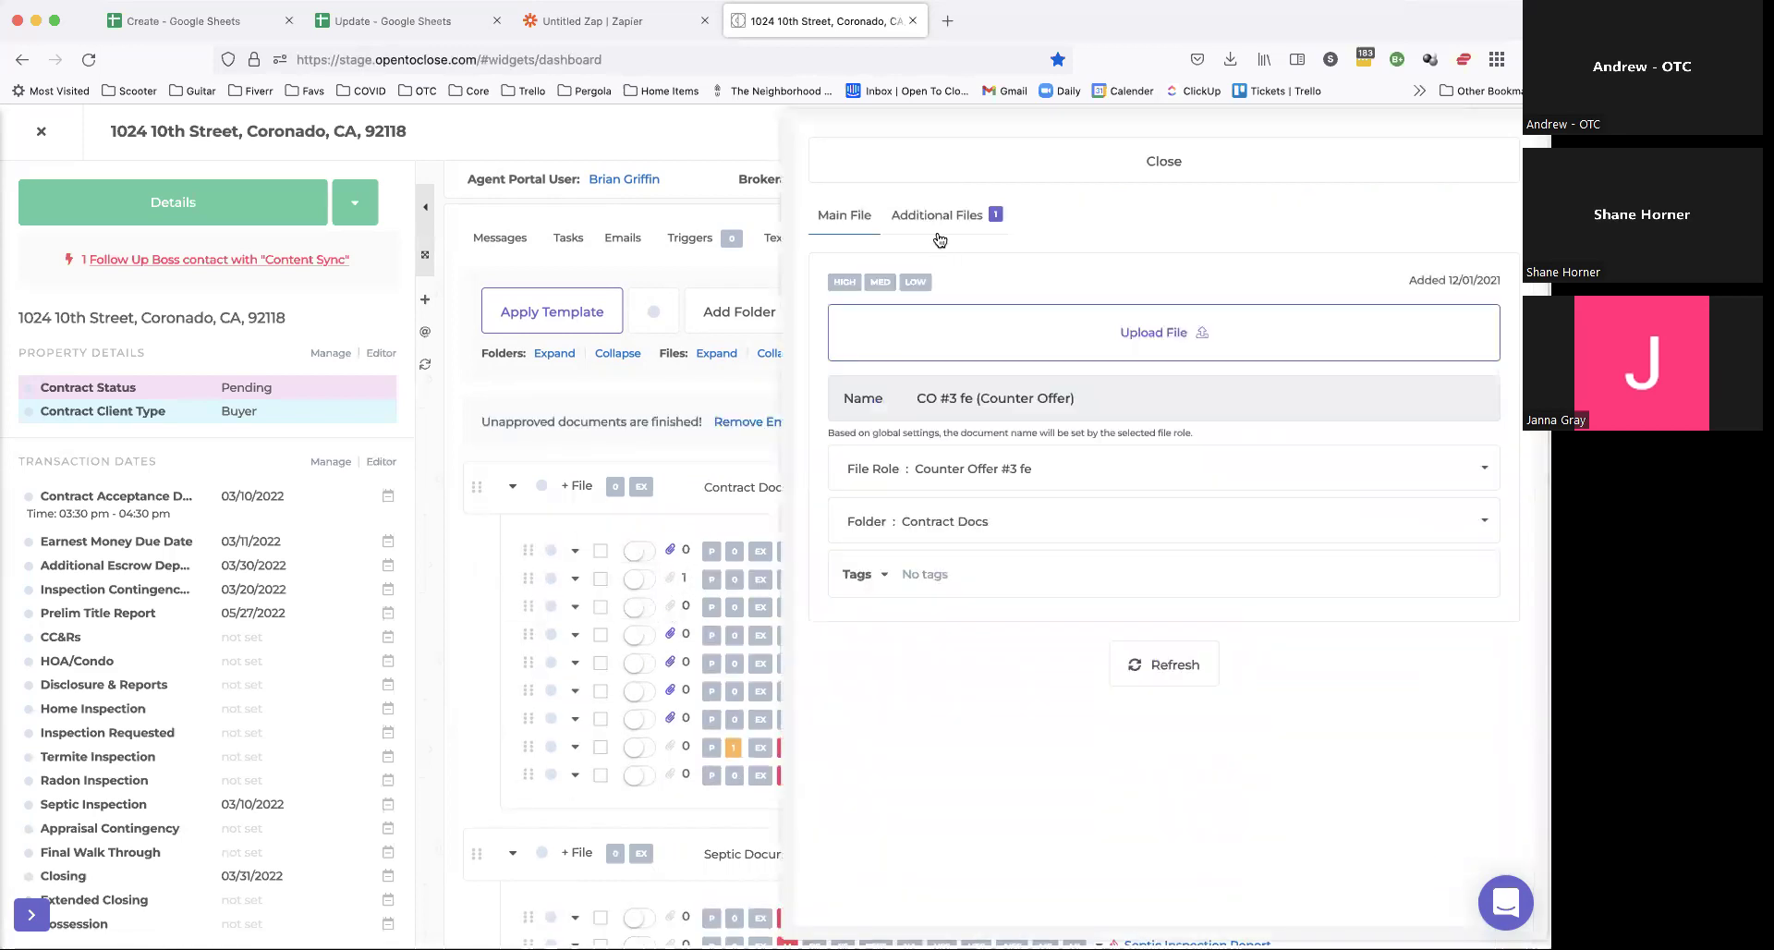
click(937, 218)
click(920, 361)
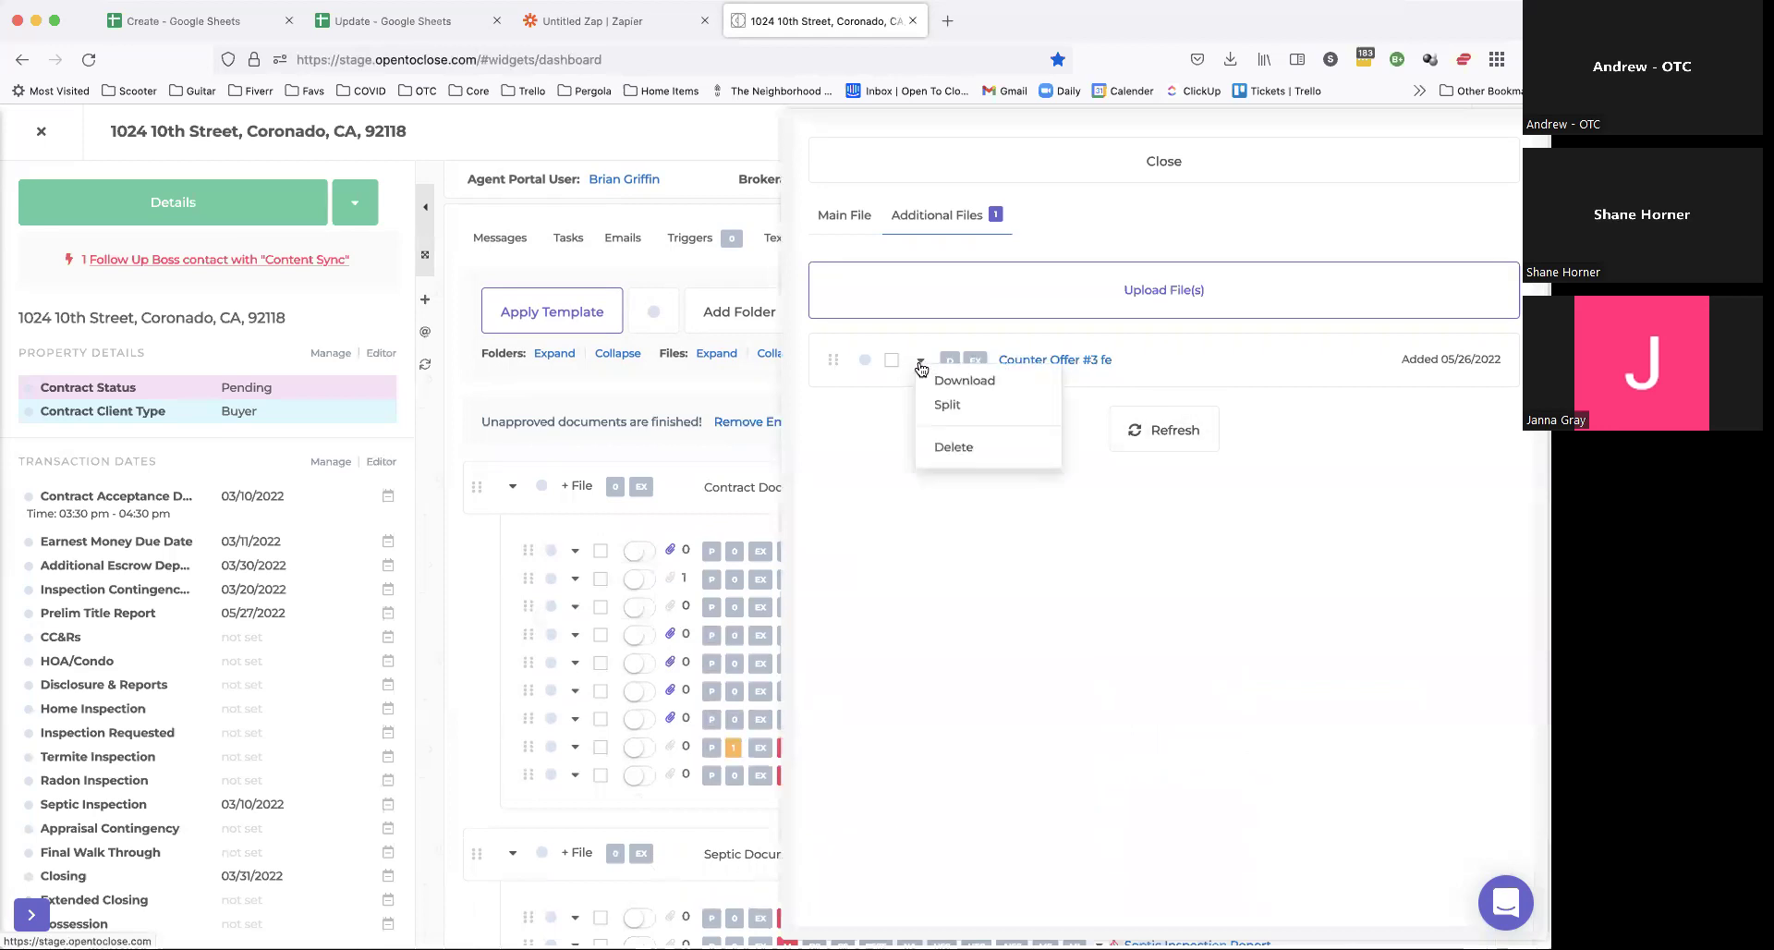
click(892, 372)
click(891, 360)
click(800, 833)
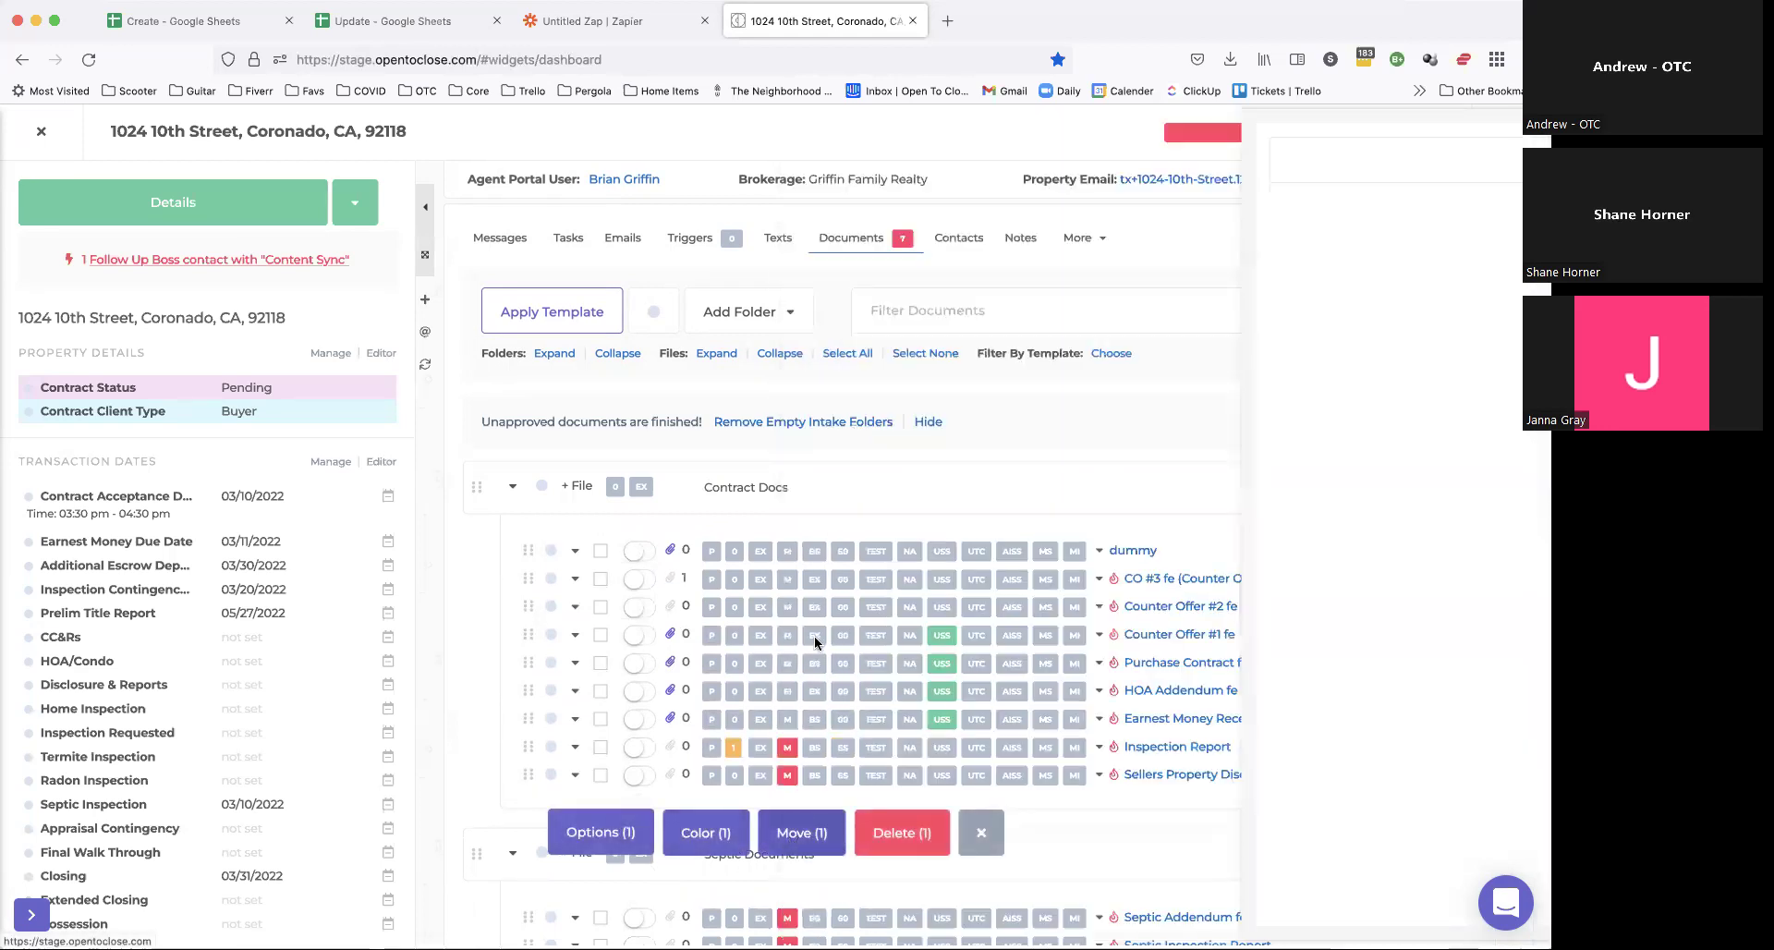
Step: Cancel the file move, clear the selection, hide the approvals notice, and return to DocuSign Envelopes
click(723, 174)
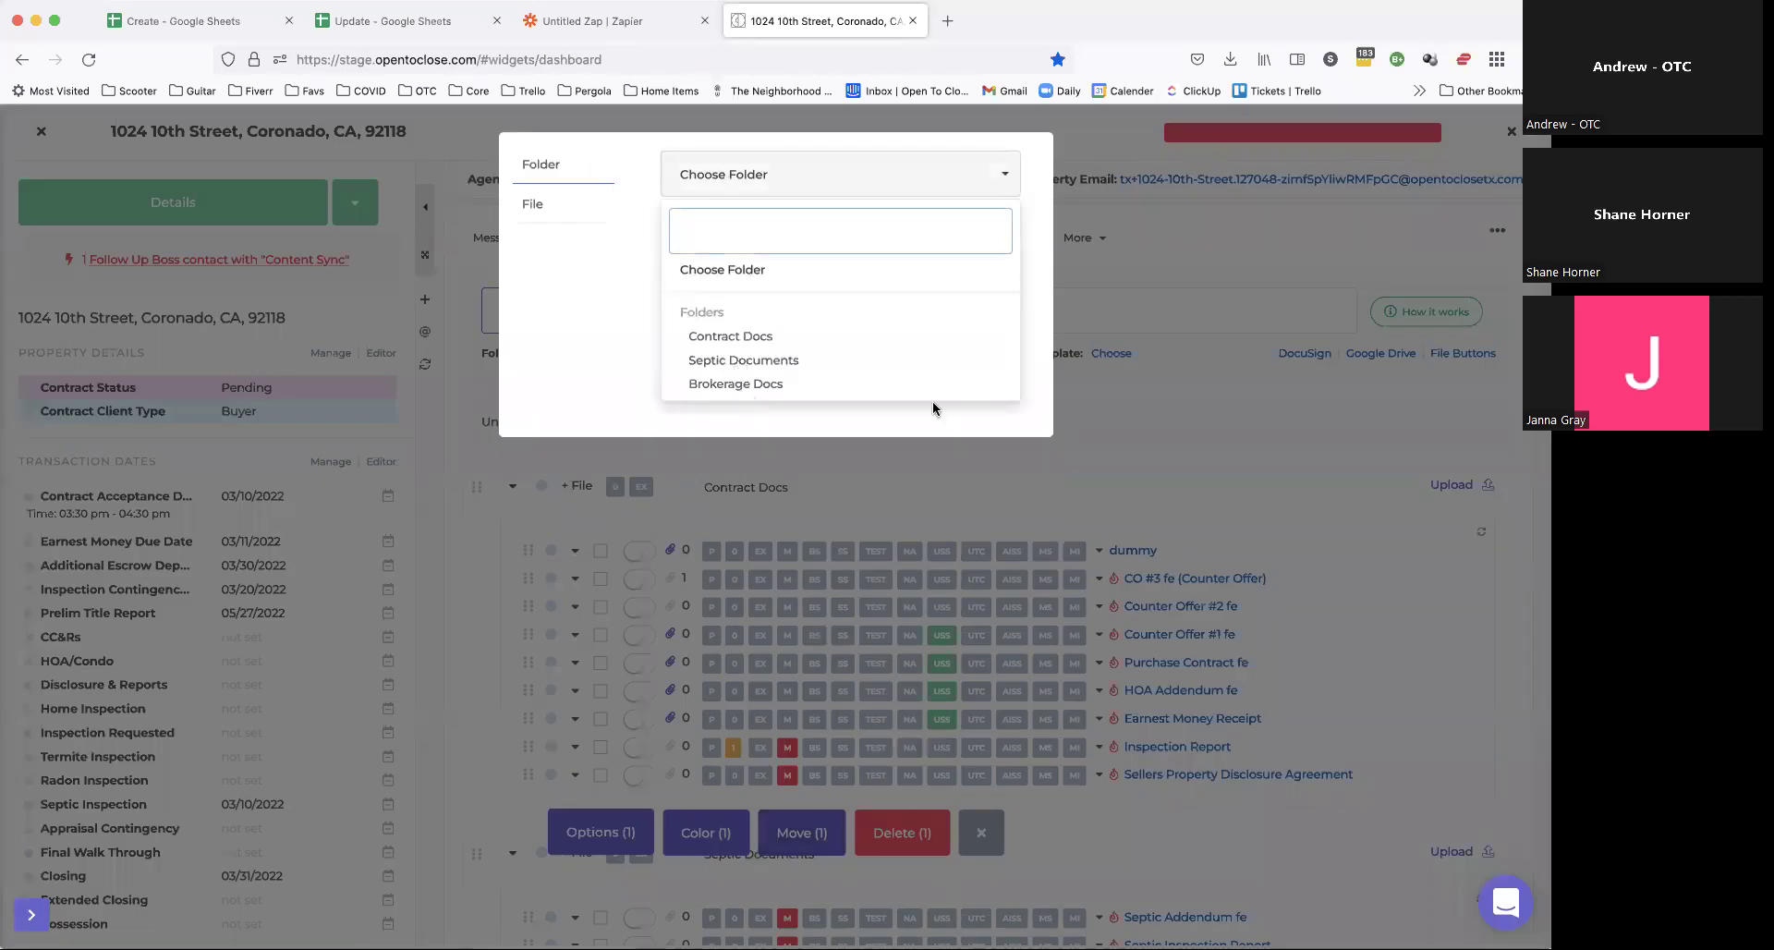
click(1017, 413)
click(980, 242)
click(981, 833)
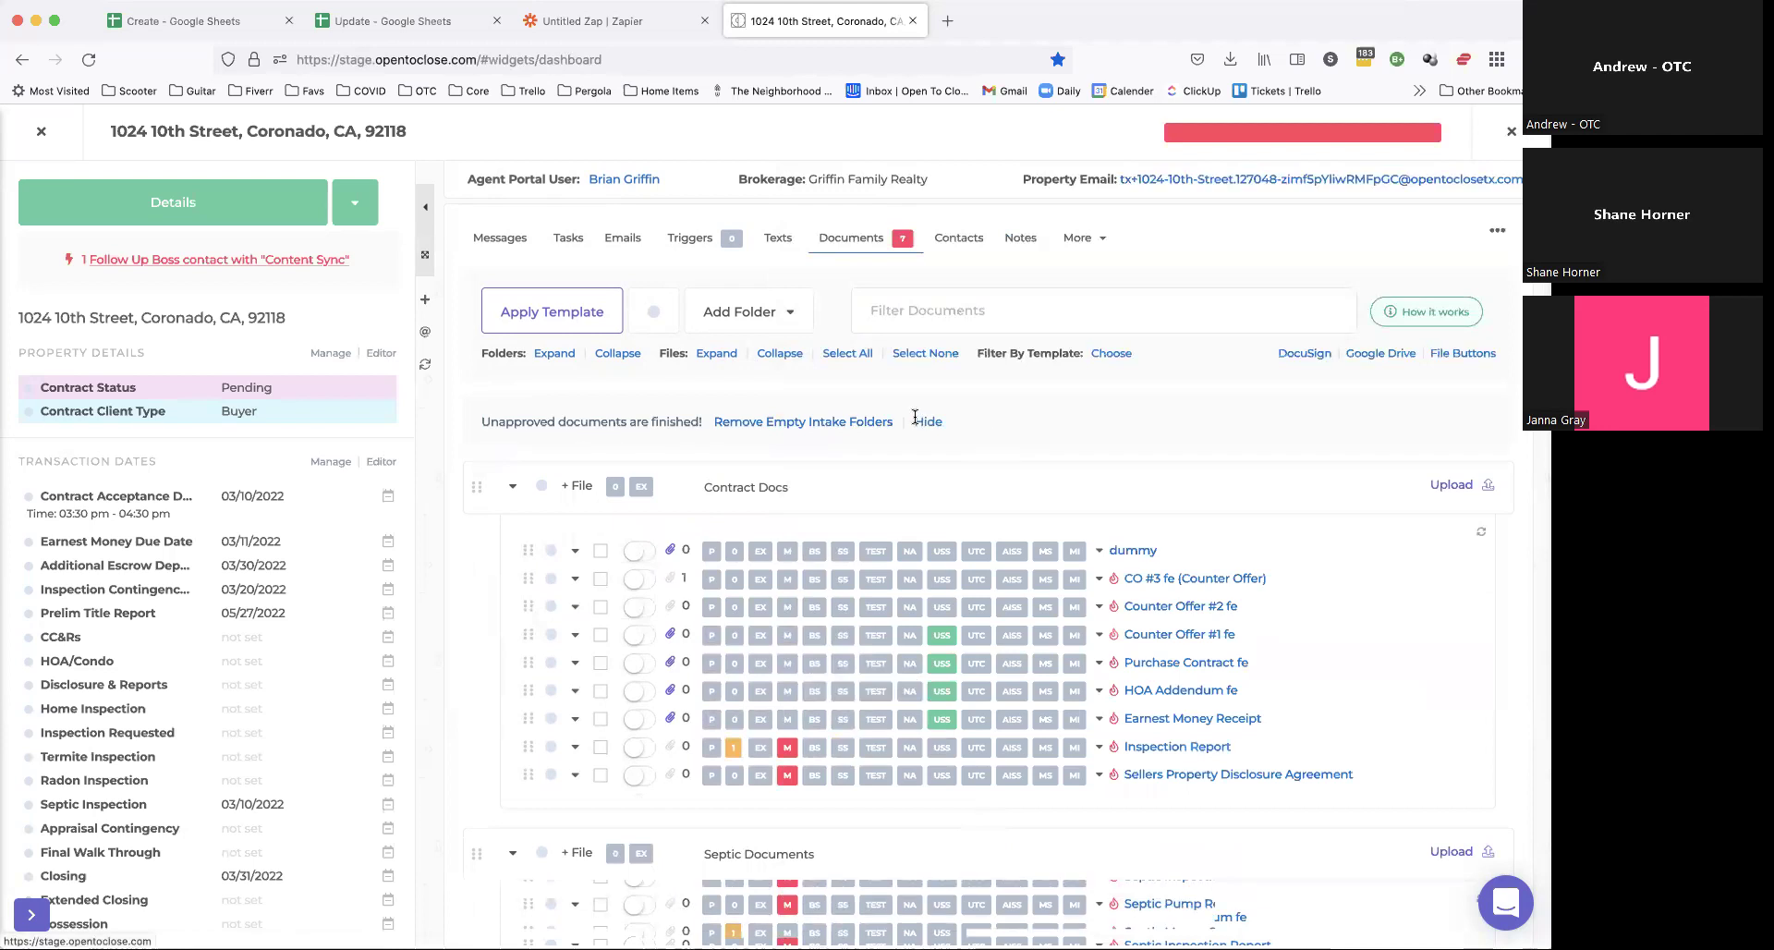
click(924, 422)
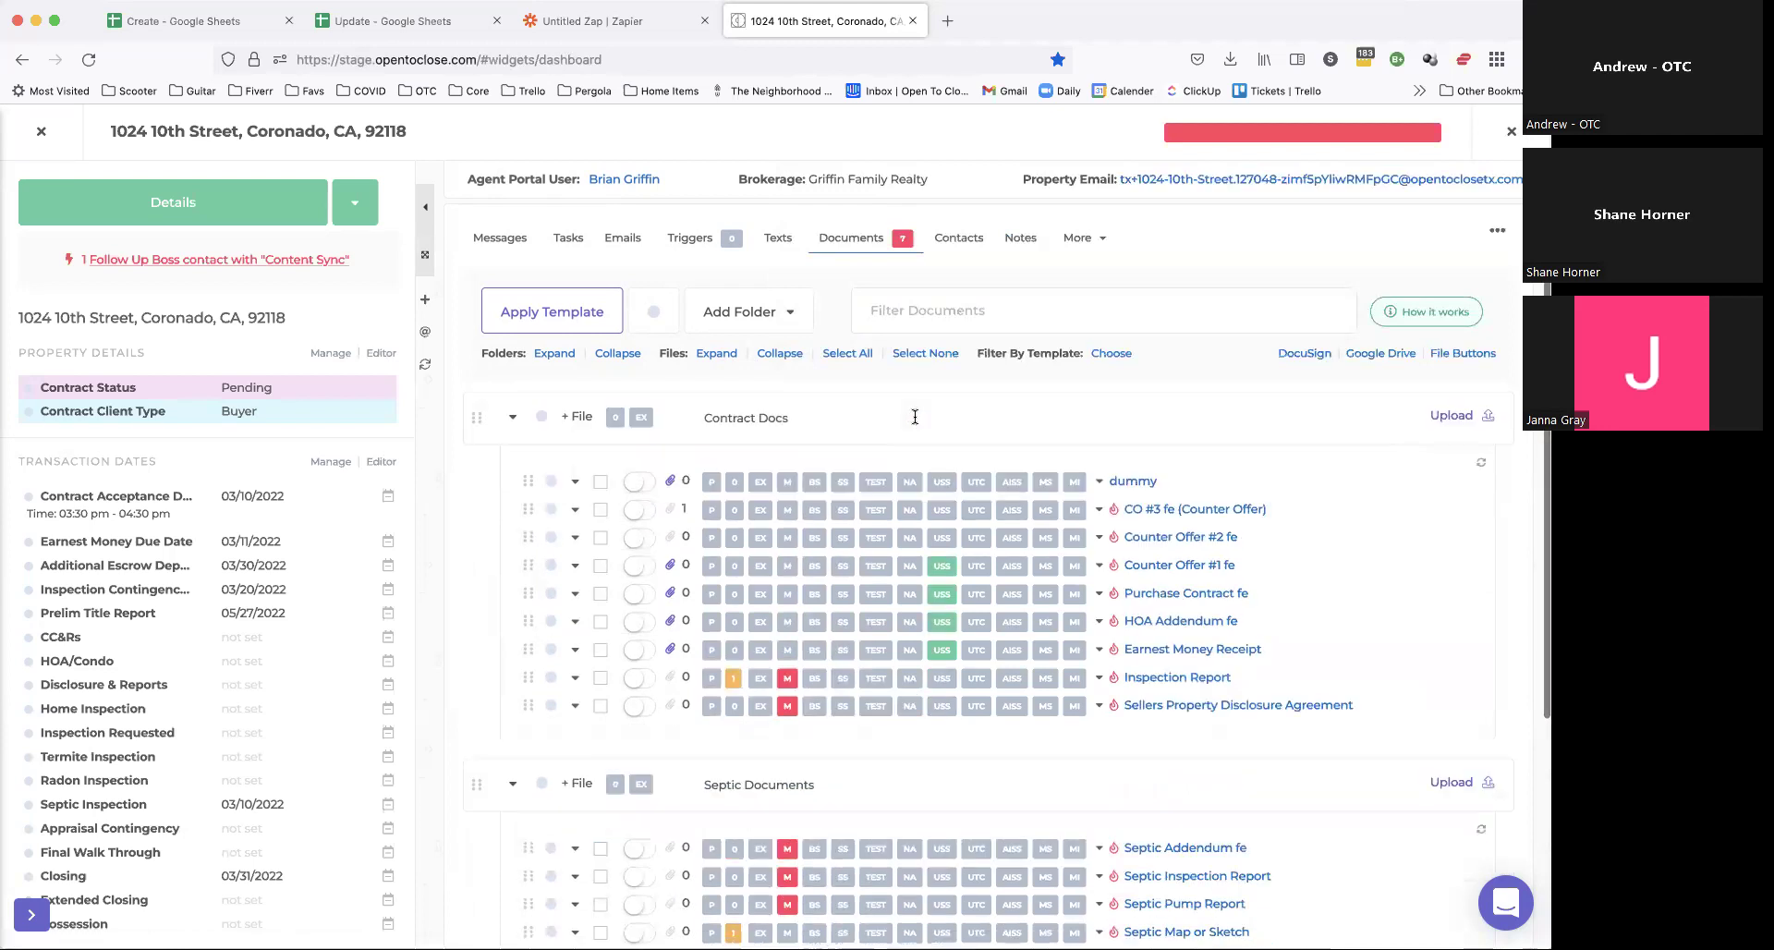
click(1304, 354)
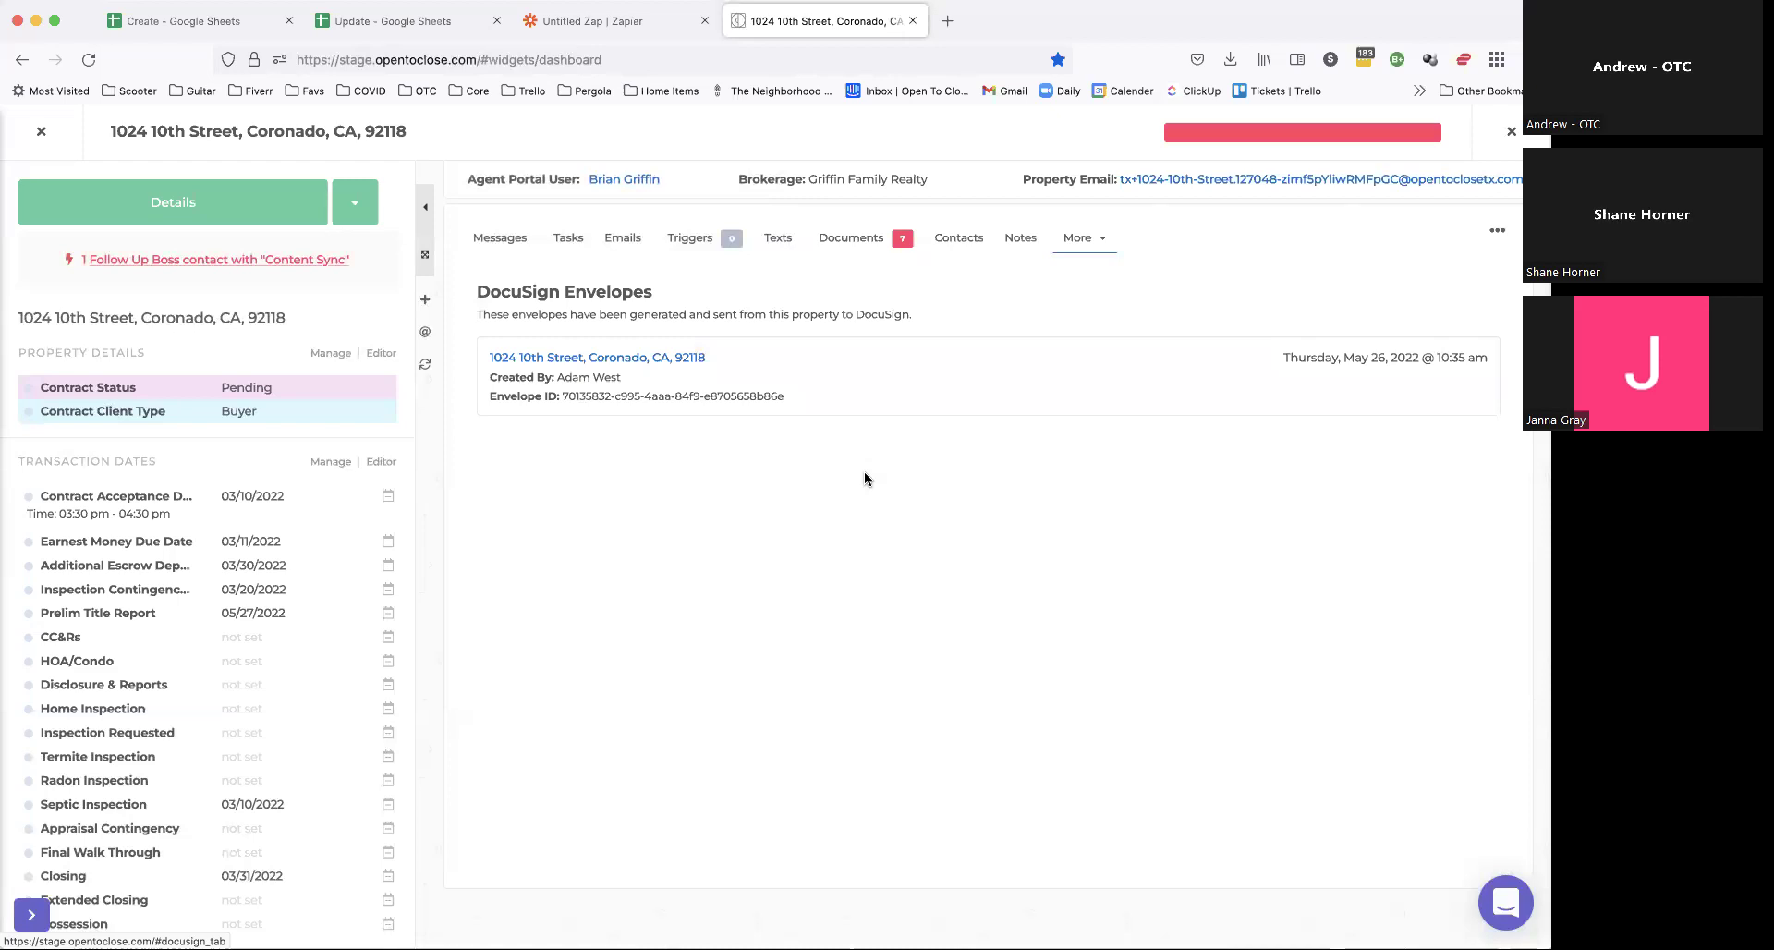
Step: Download the completed DocuSign envelope's signed documents into the property, then return to its documents list
click(674, 359)
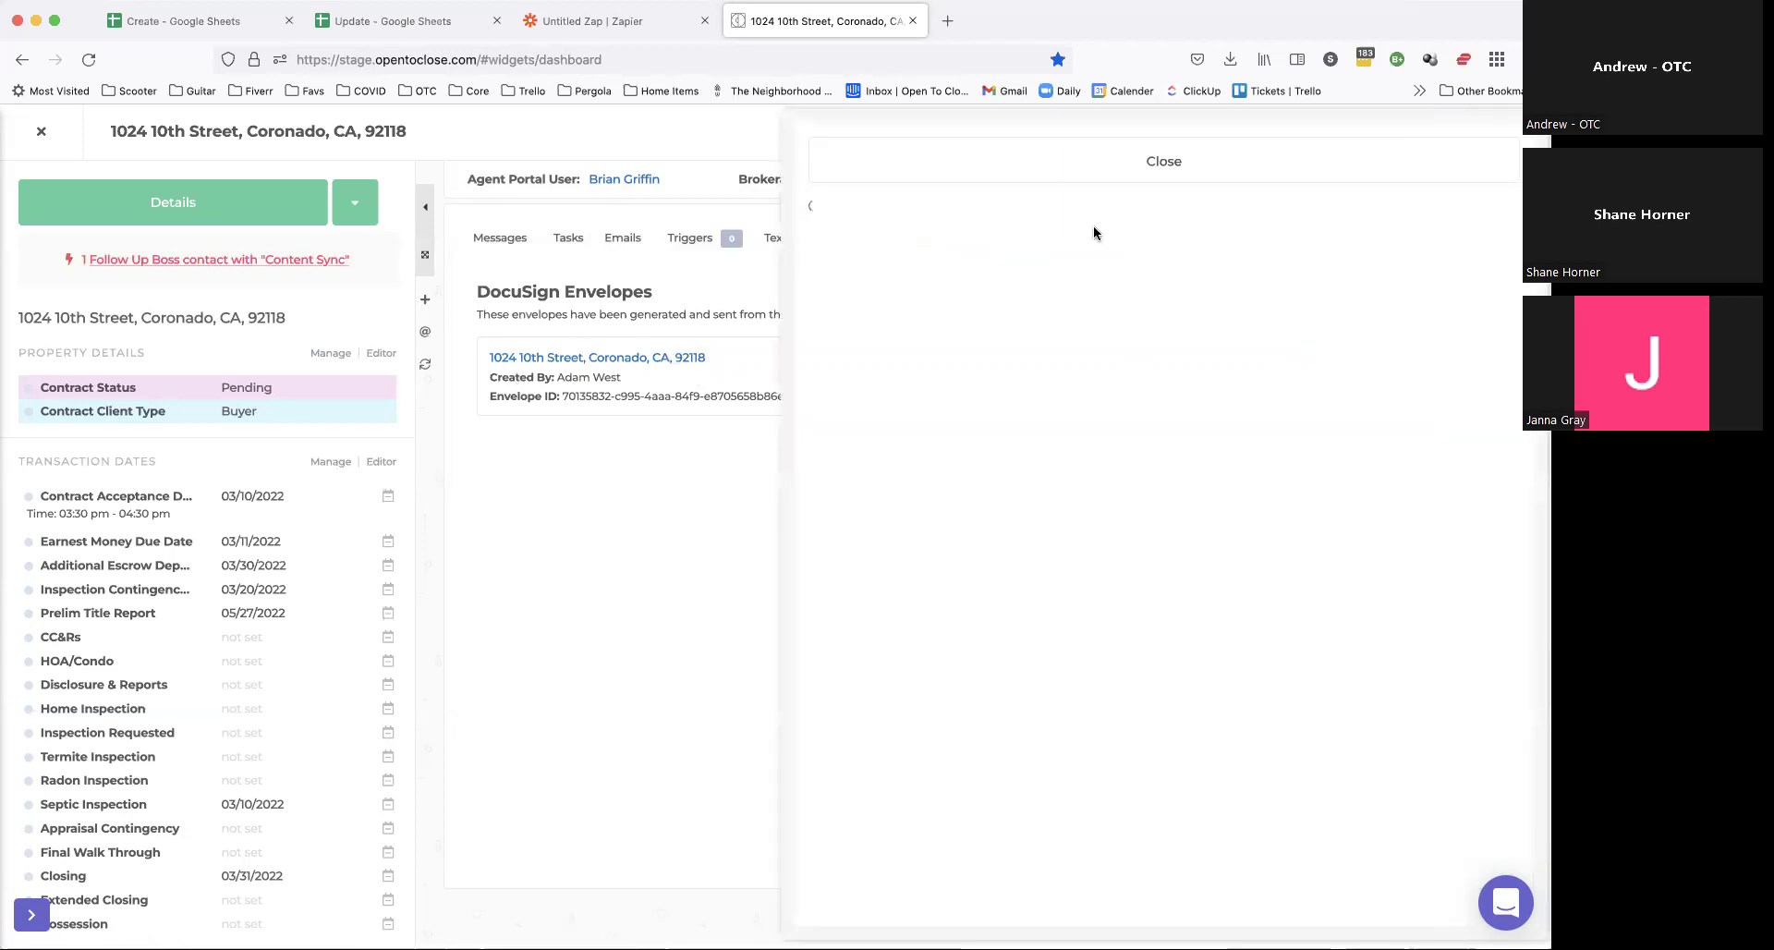
drag(830, 299, 991, 303)
click(993, 305)
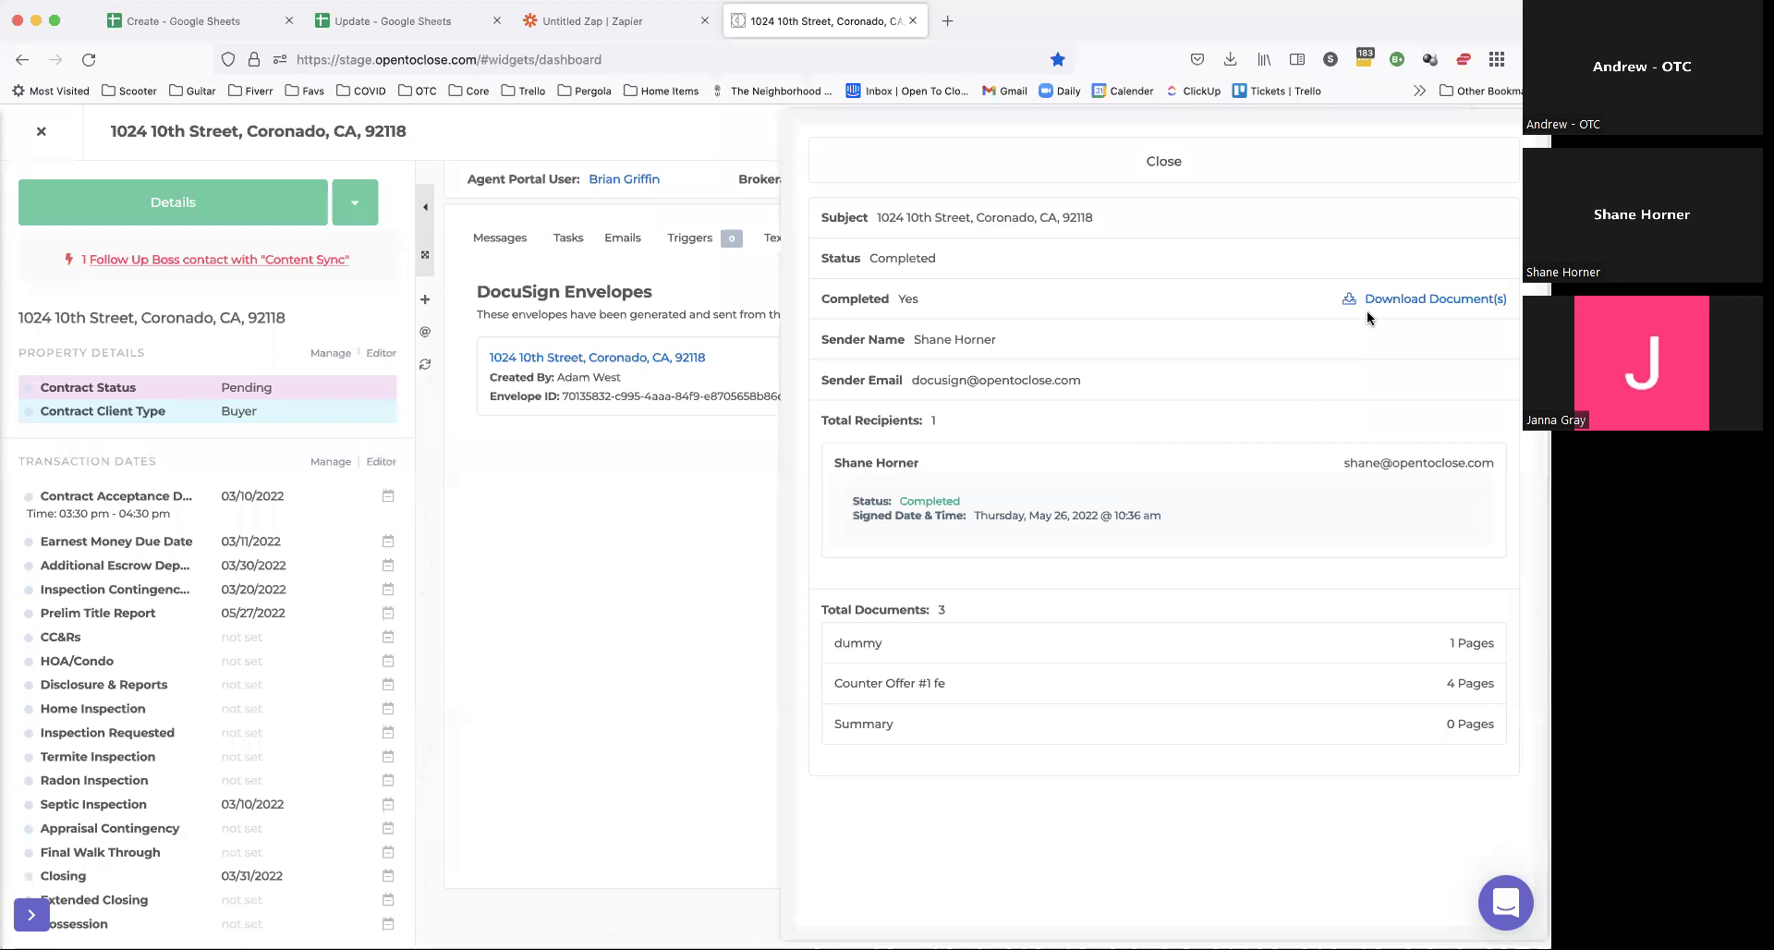
click(1393, 301)
click(1267, 159)
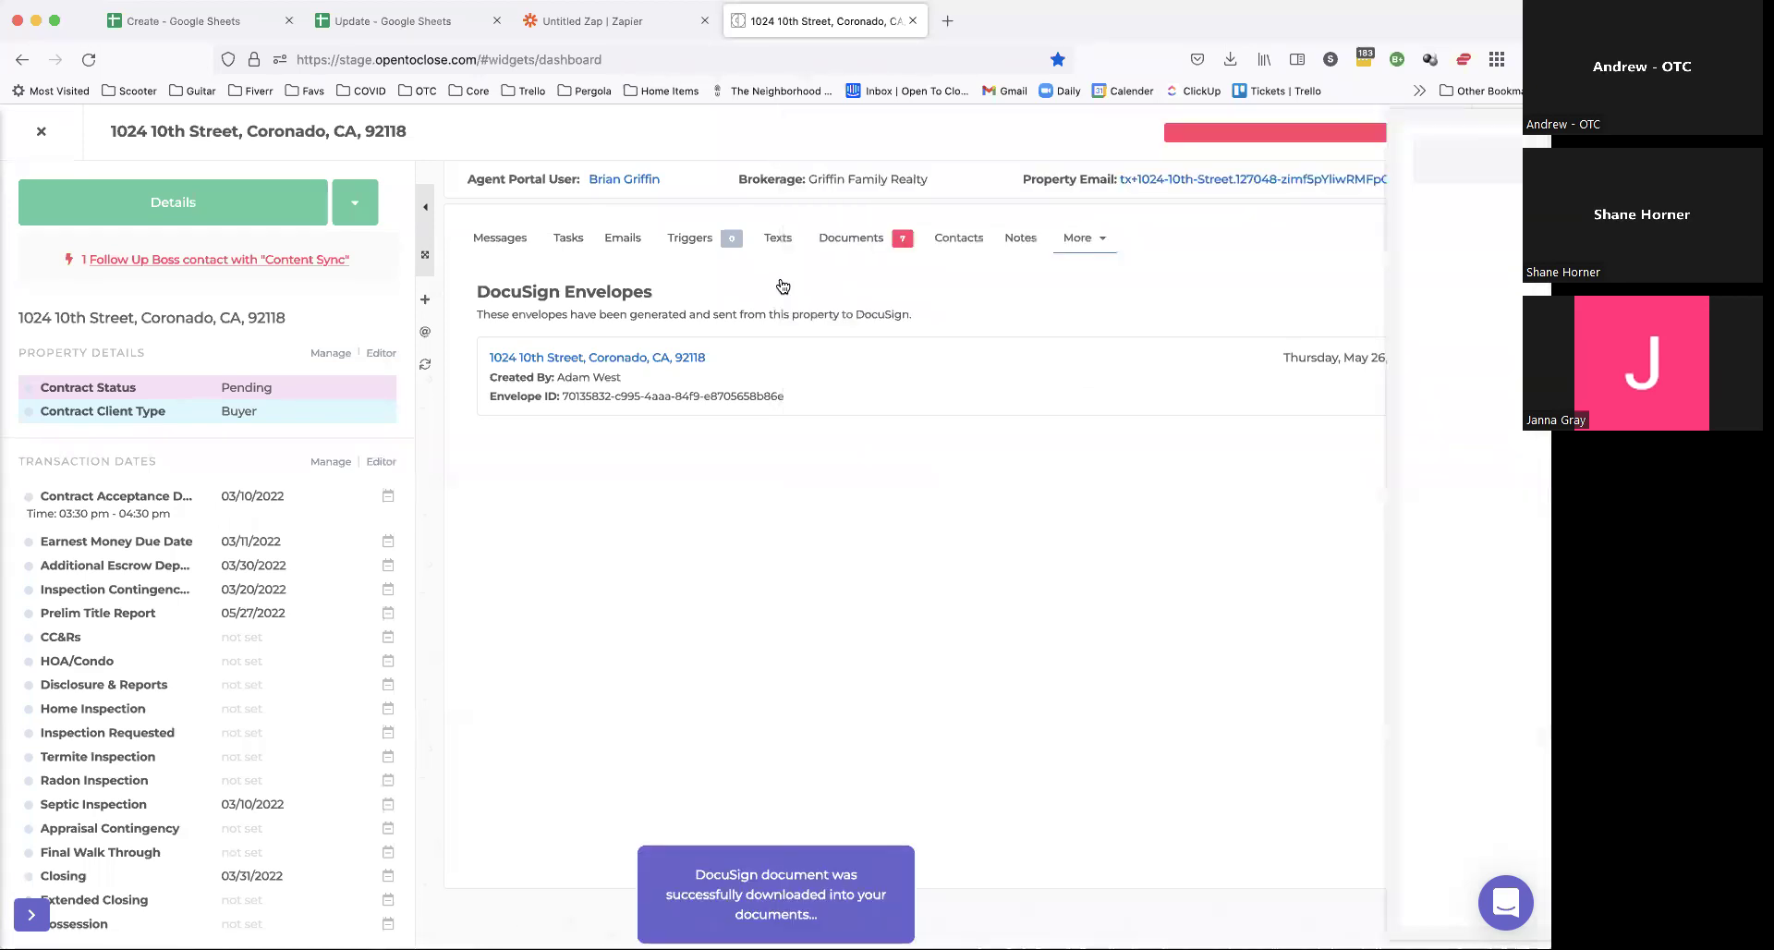
click(851, 237)
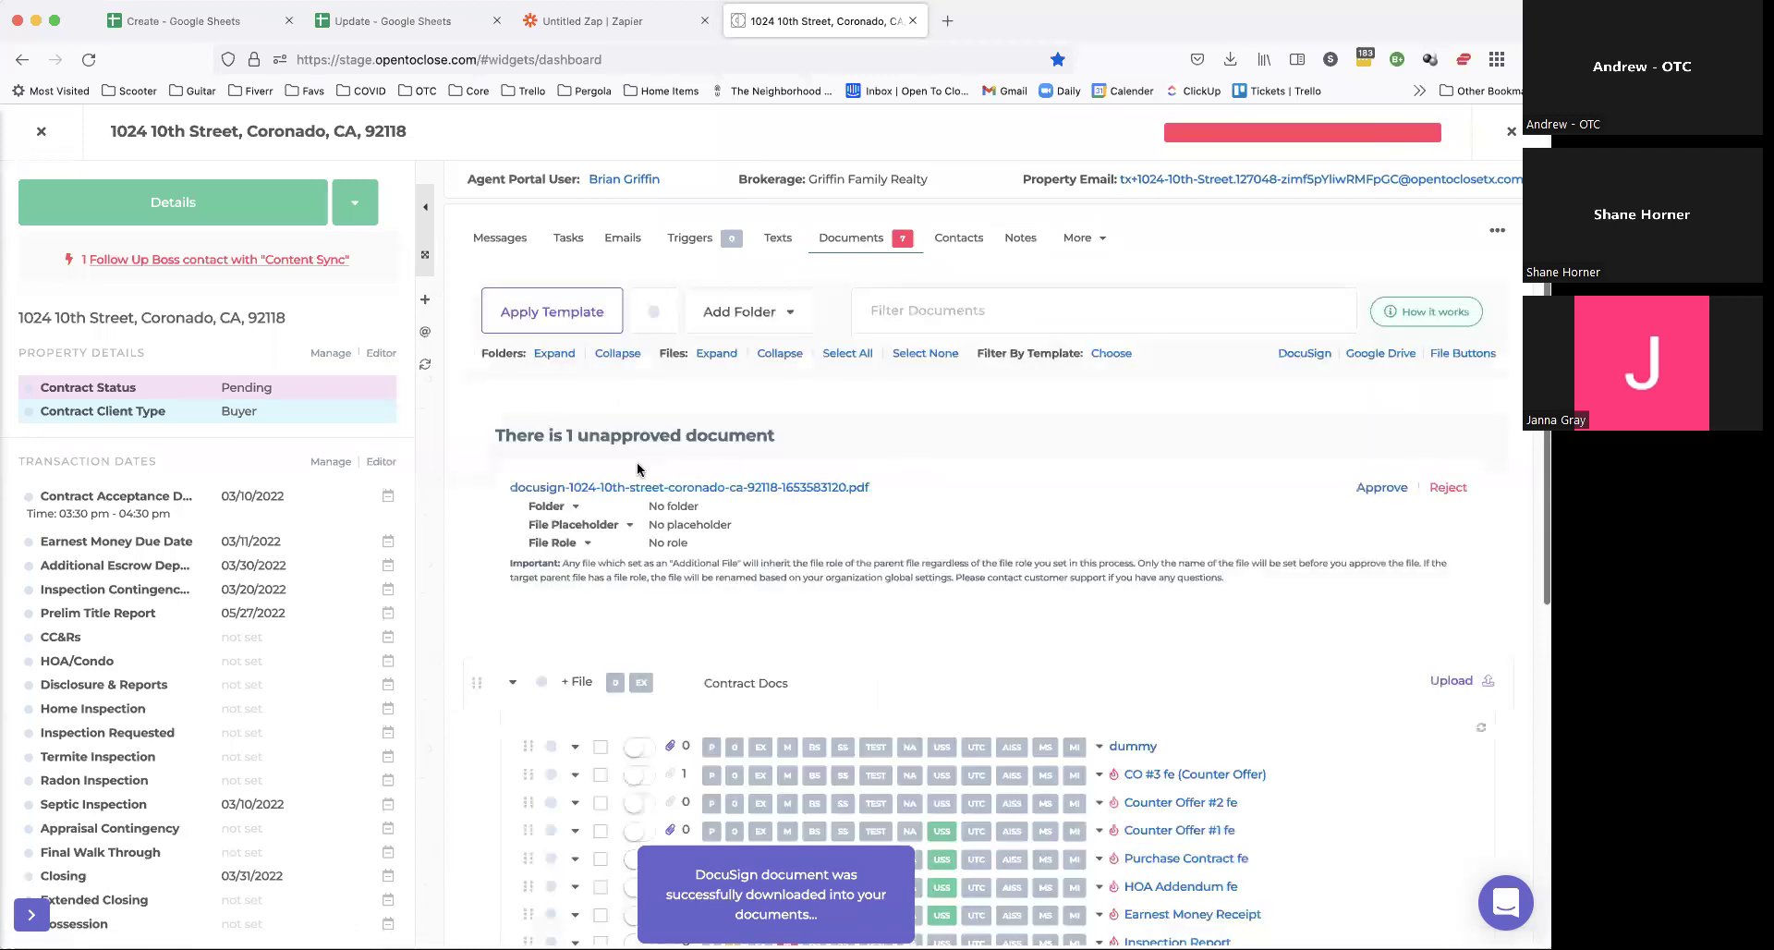
Step: Preview the downloaded 10-page DocuSign PDF, reviewing its signed pages, and start splitting it
click(821, 485)
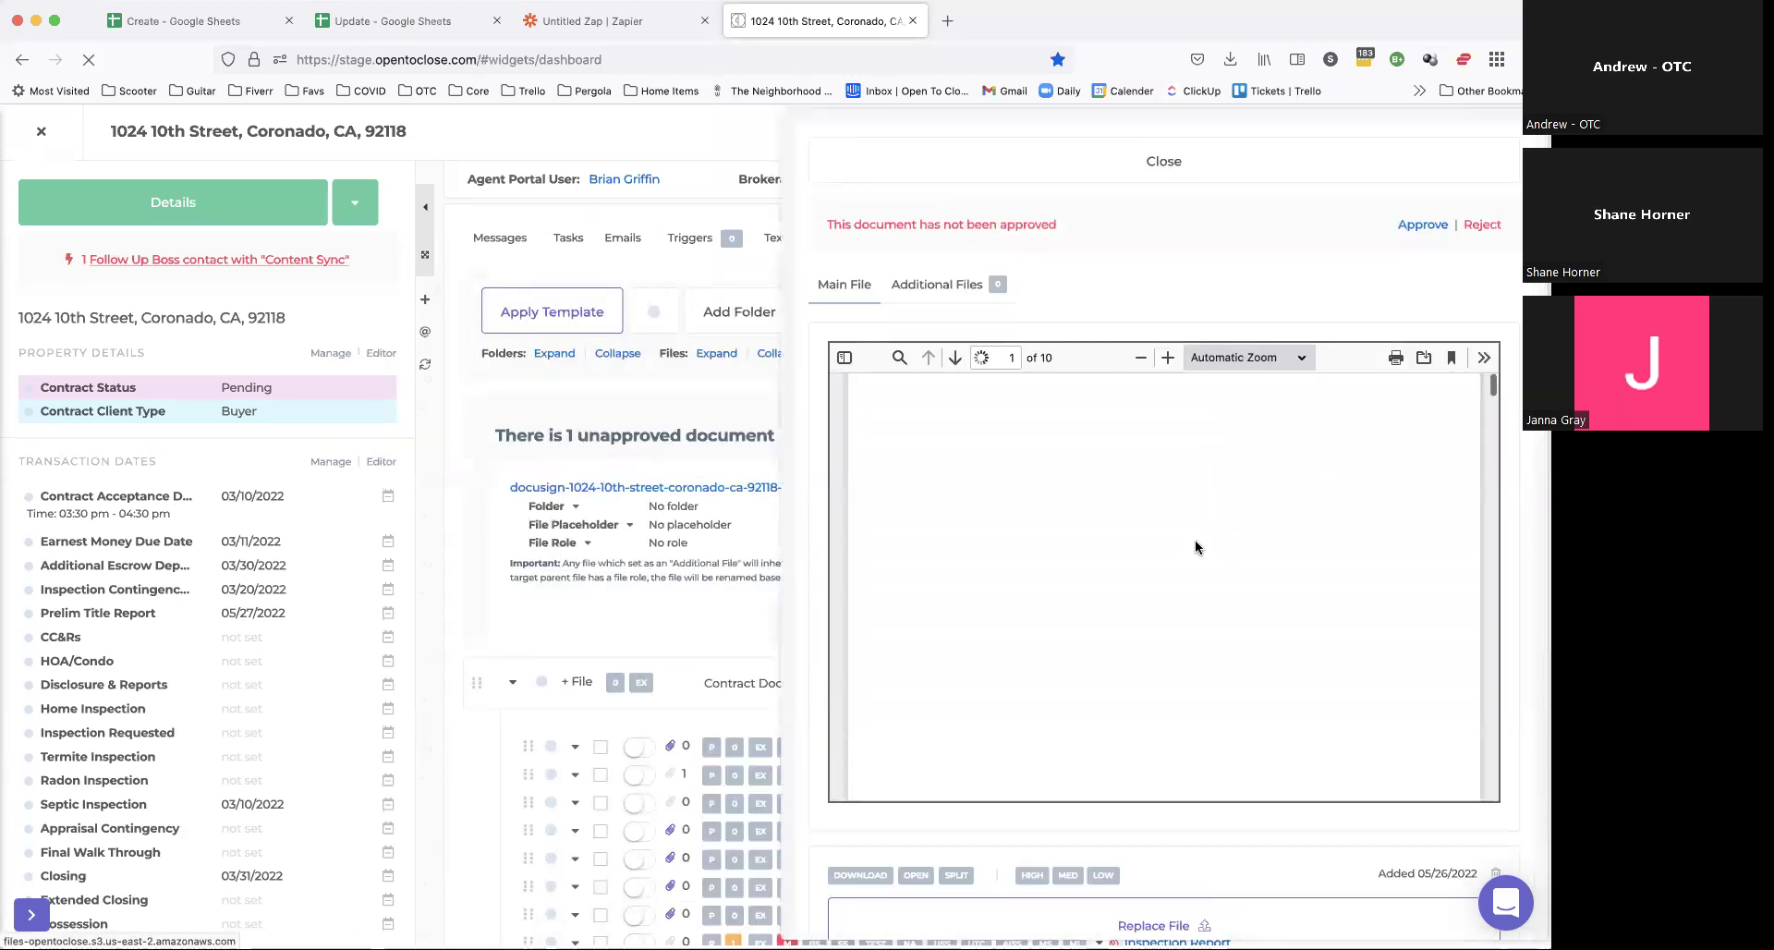
scroll(1195, 547, down, 15)
scroll(1194, 547, up, 15)
scroll(1445, 276, down, 3)
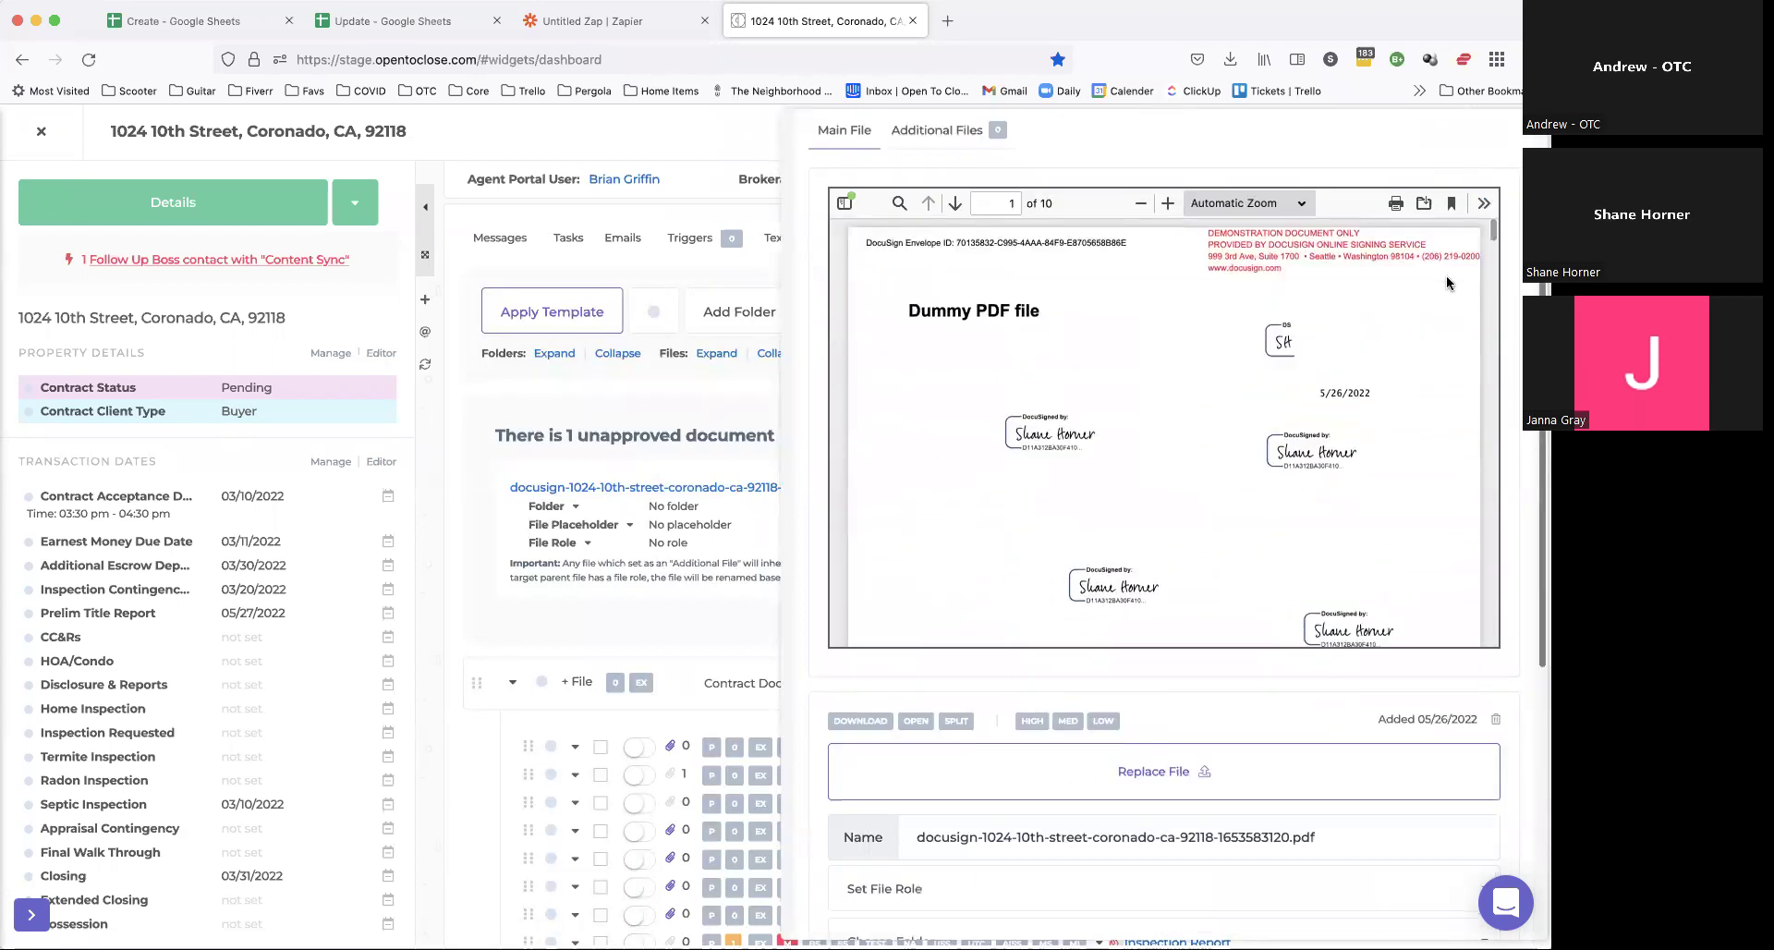
scroll(1445, 275, down, 2)
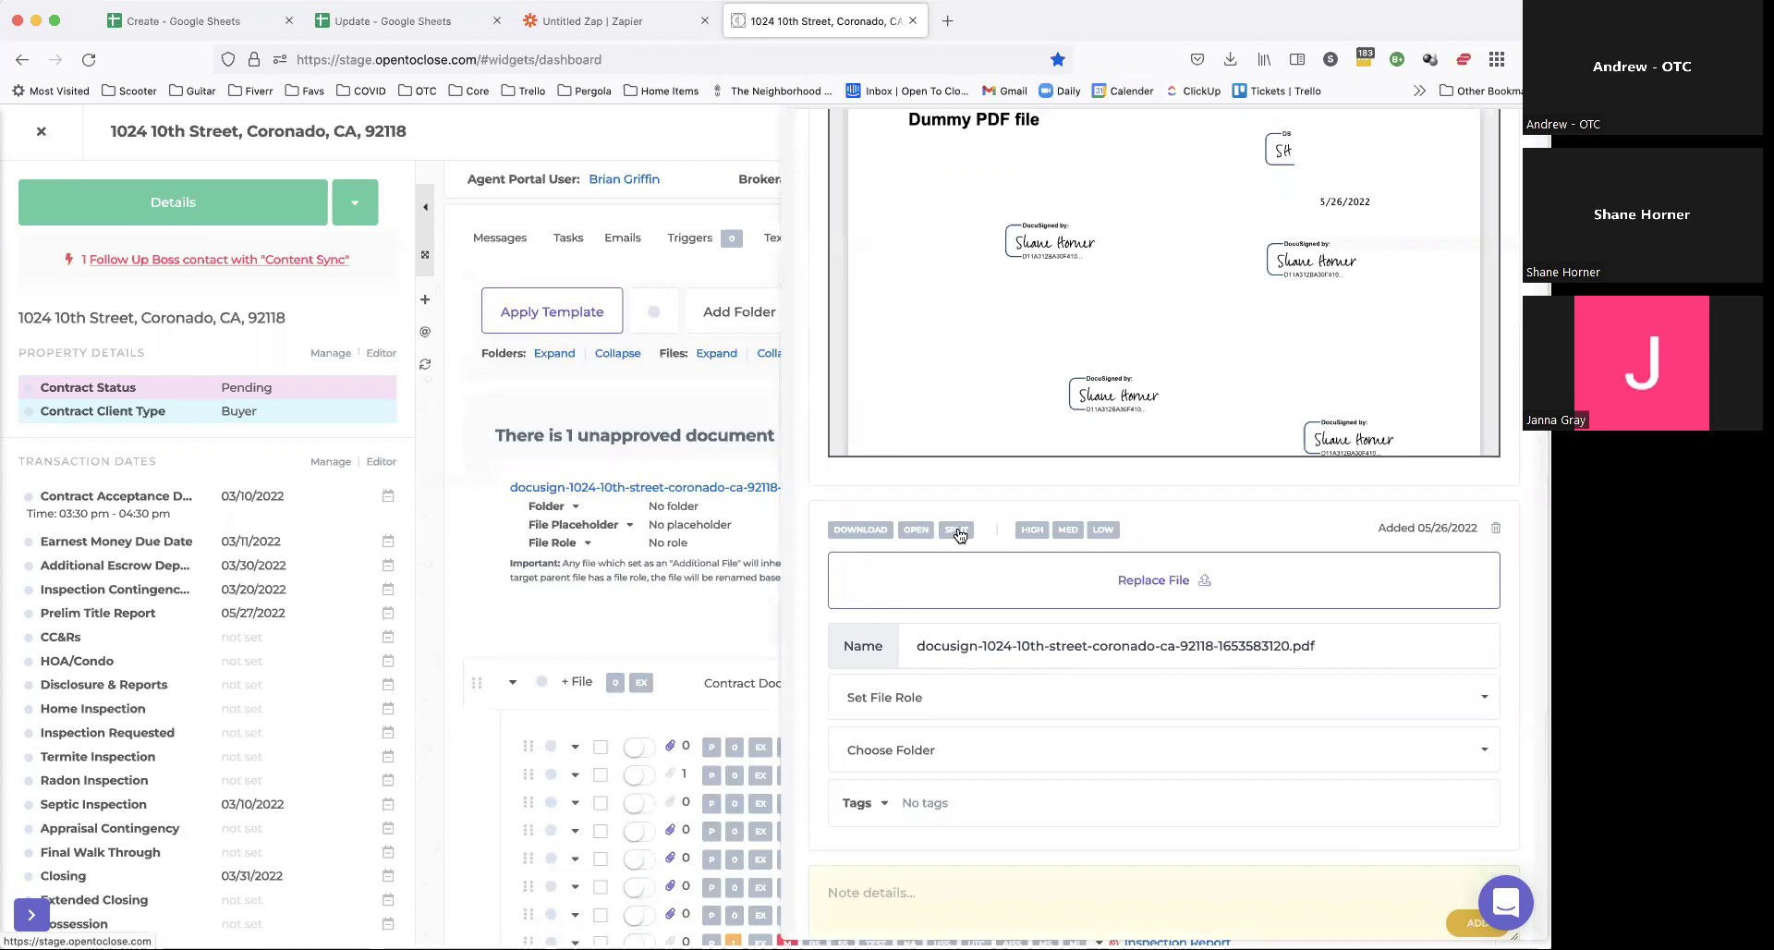
scroll(1134, 286, up, 4)
scroll(1134, 286, down, 3)
scroll(1136, 287, down, 3)
scroll(1141, 278, up, 6)
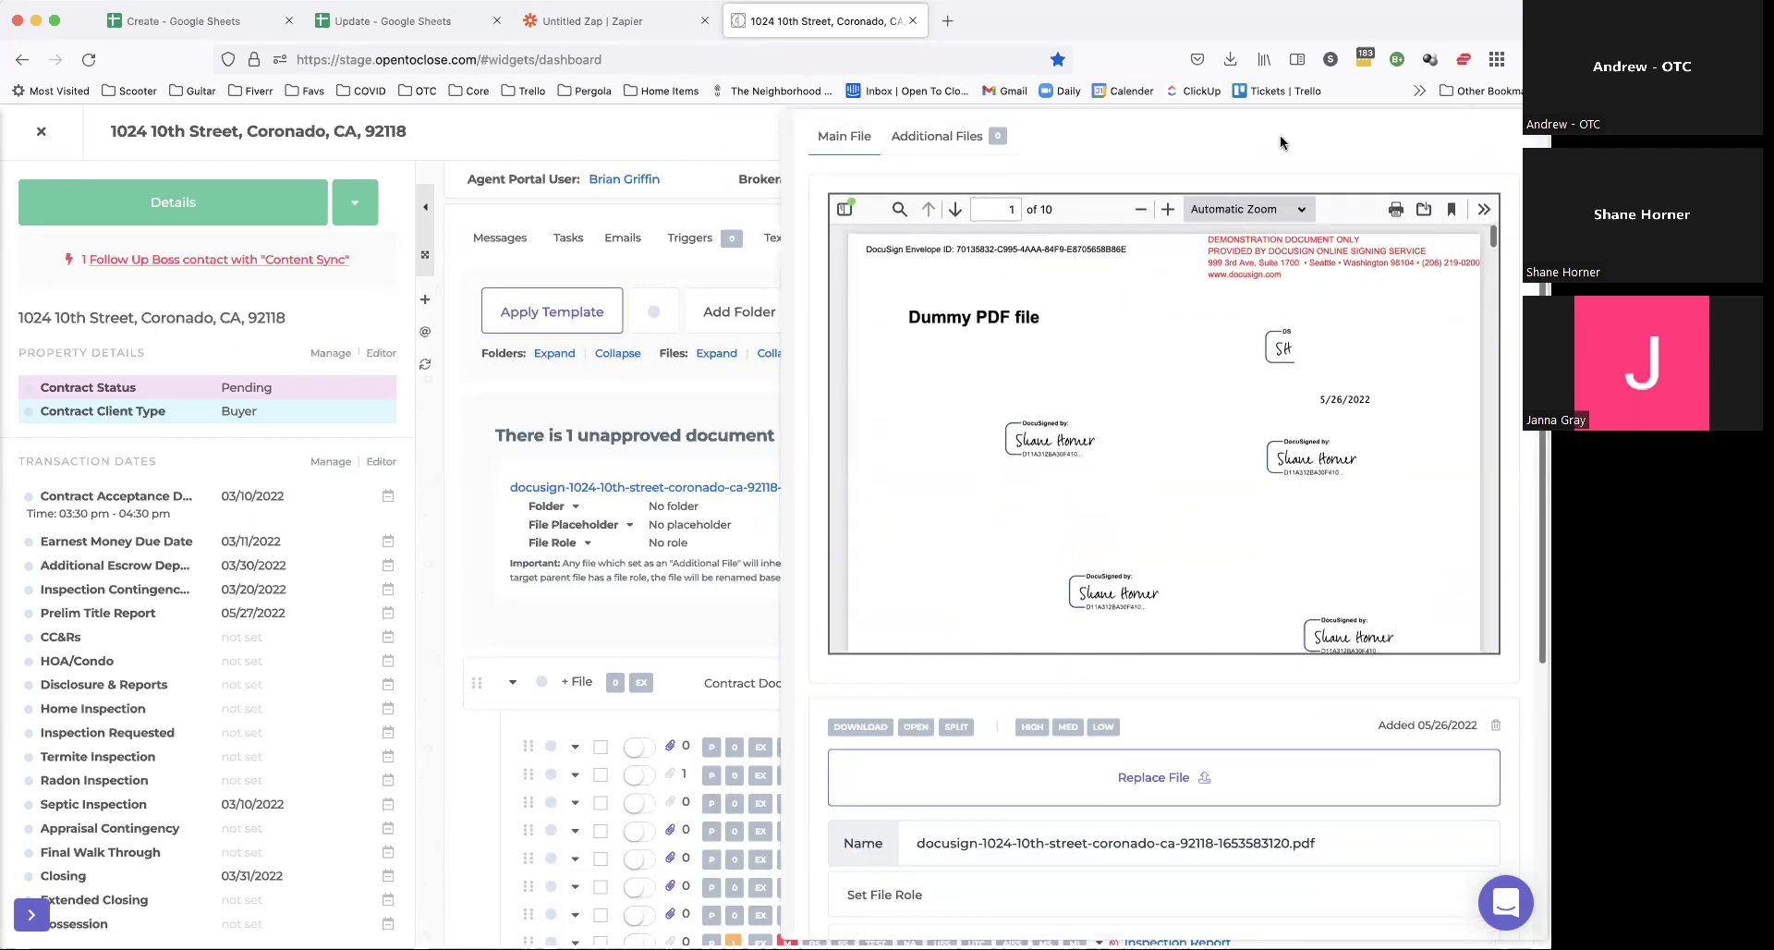
scroll(1279, 142, down, 1)
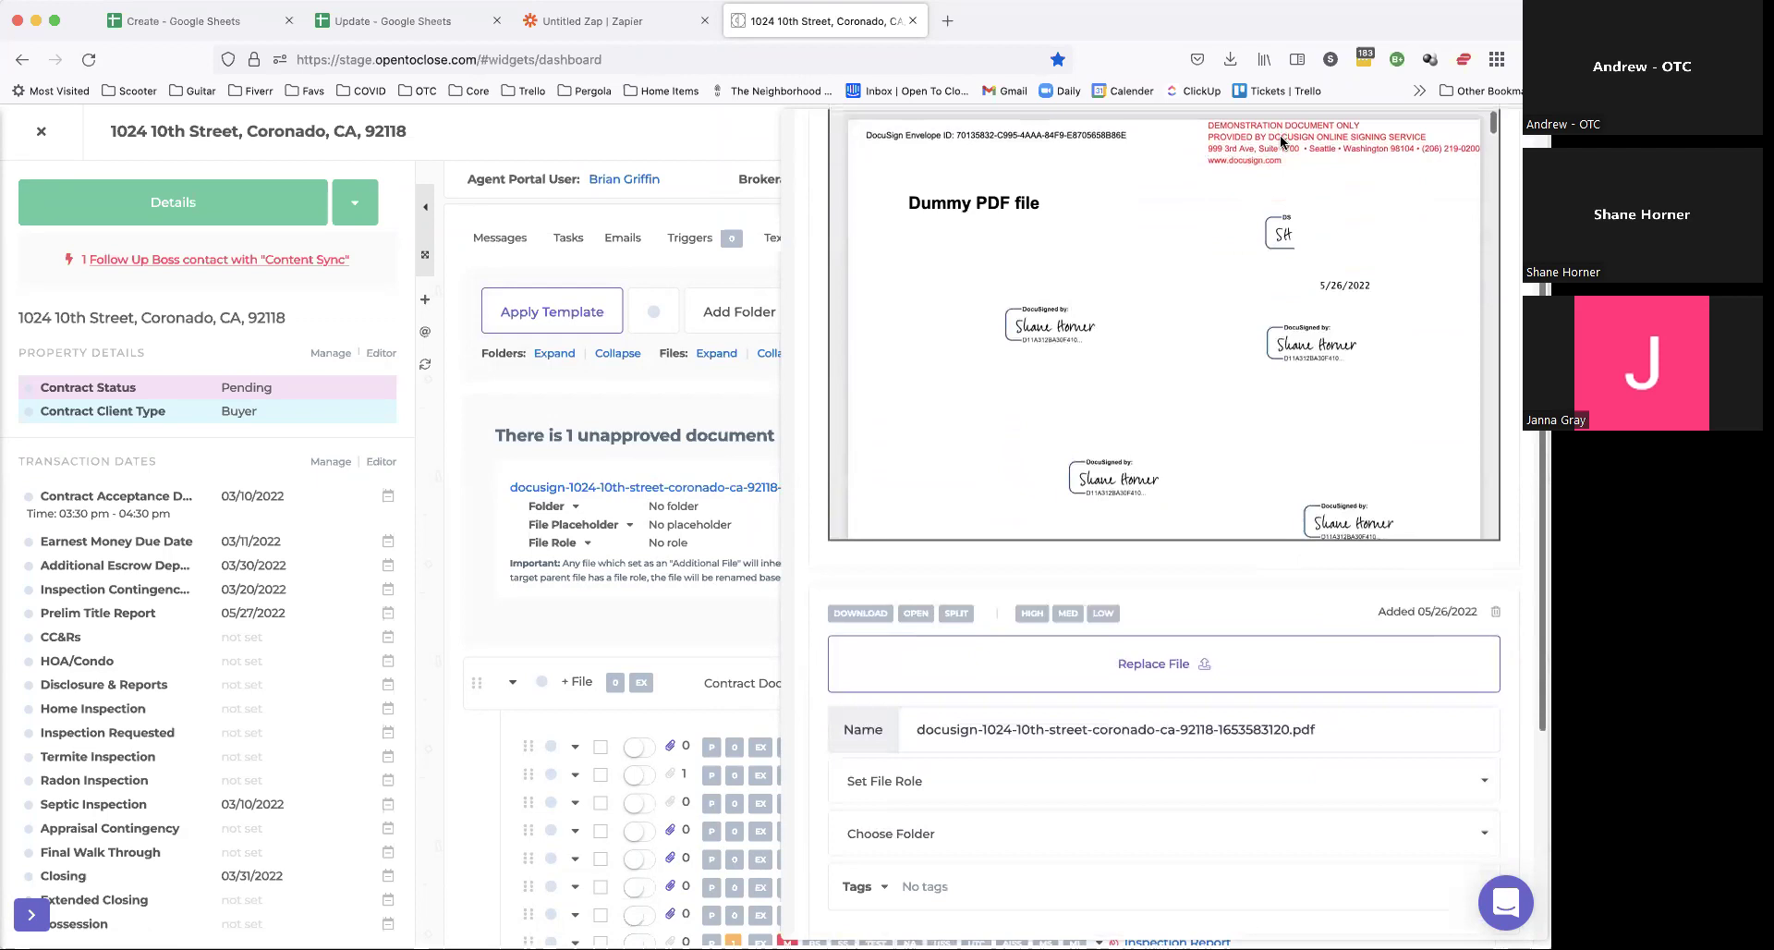
click(953, 612)
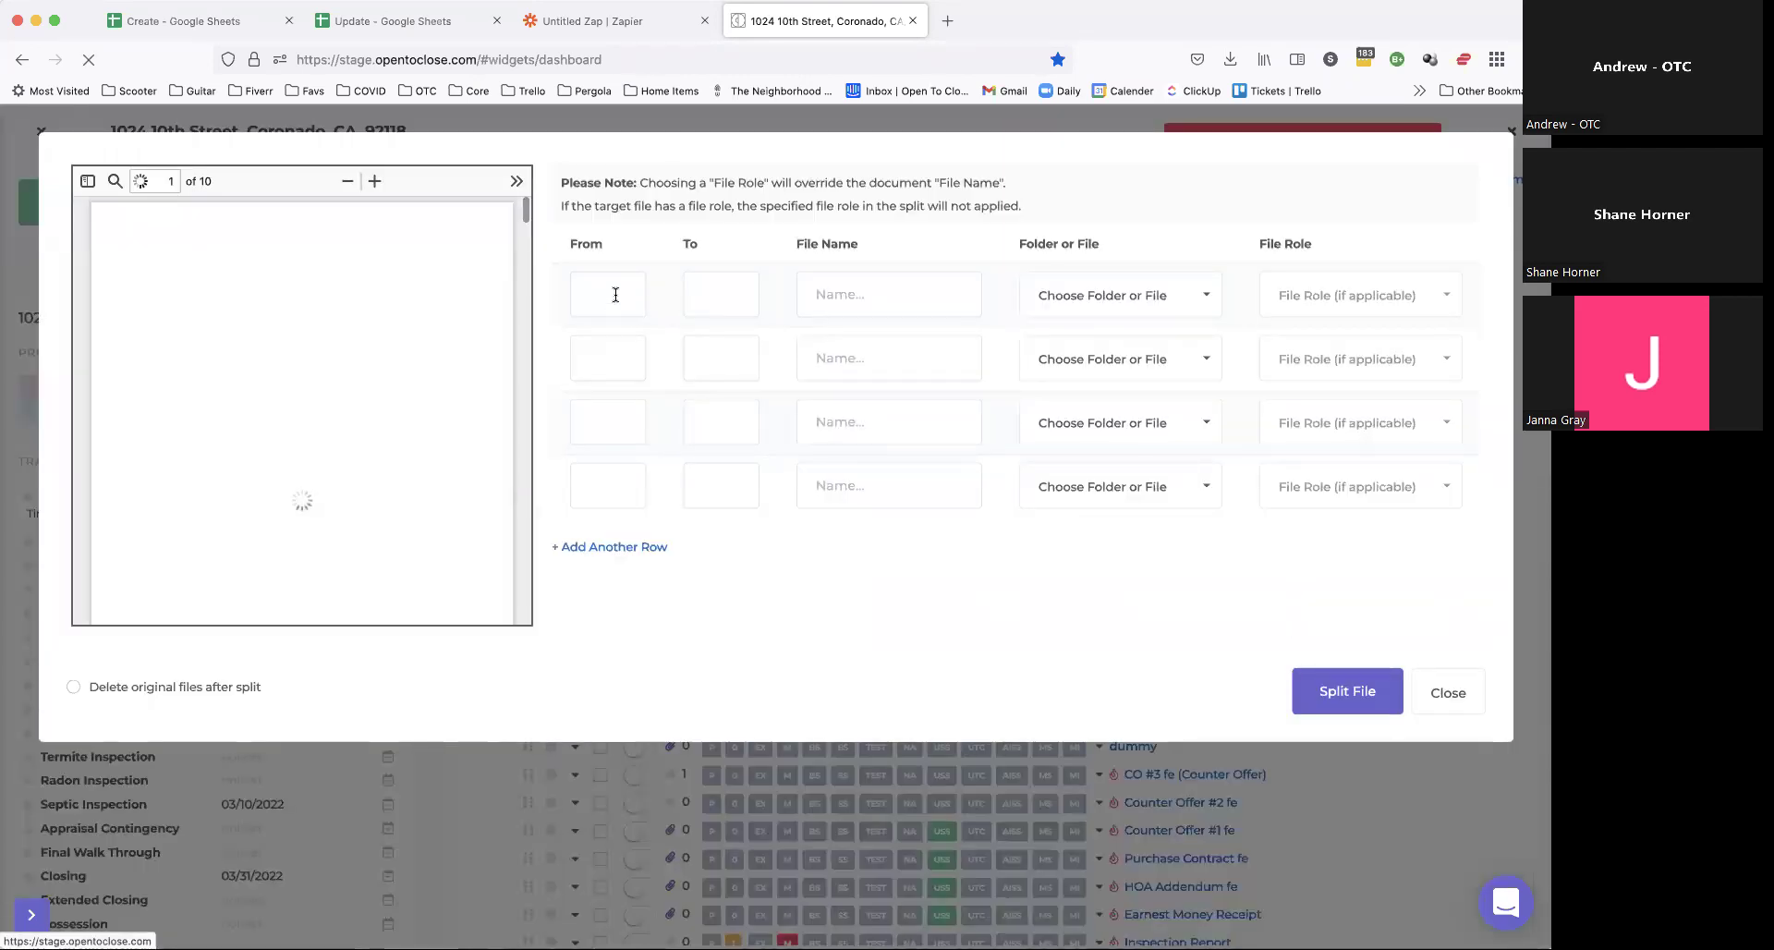
Step: Set the first split to pages 1 to 1, named 'Test 123123123'
click(616, 294)
text(1)
click(723, 293)
text(1)
click(868, 294)
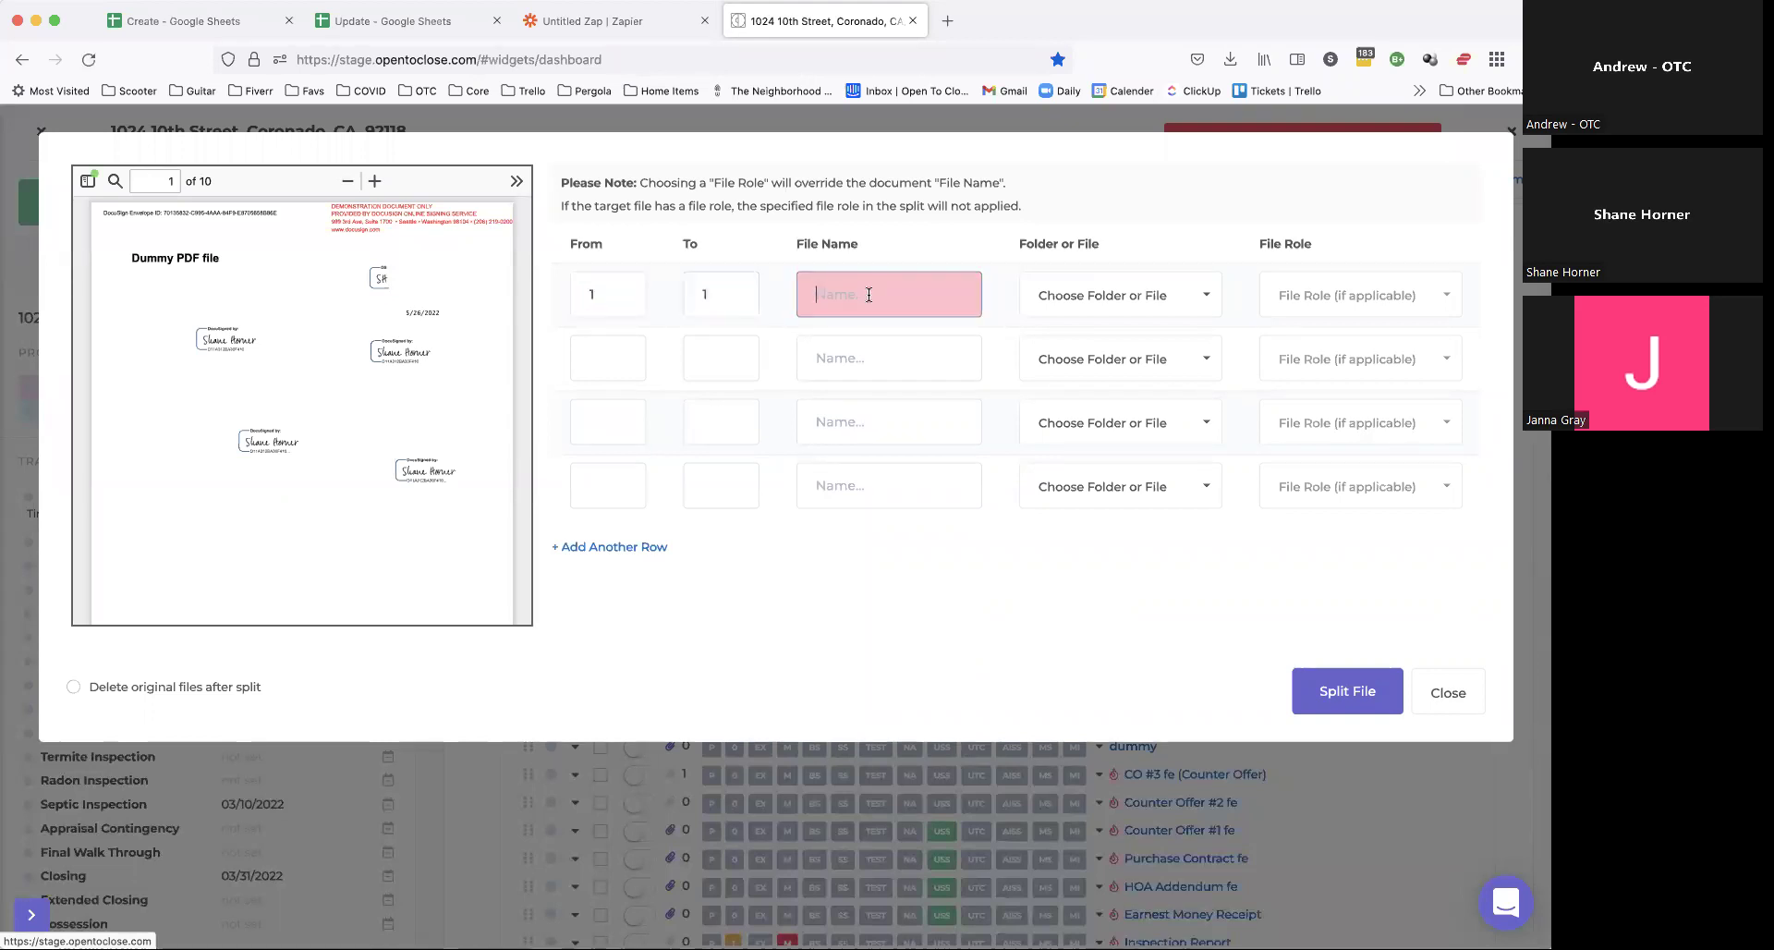
text(Test 123123123)
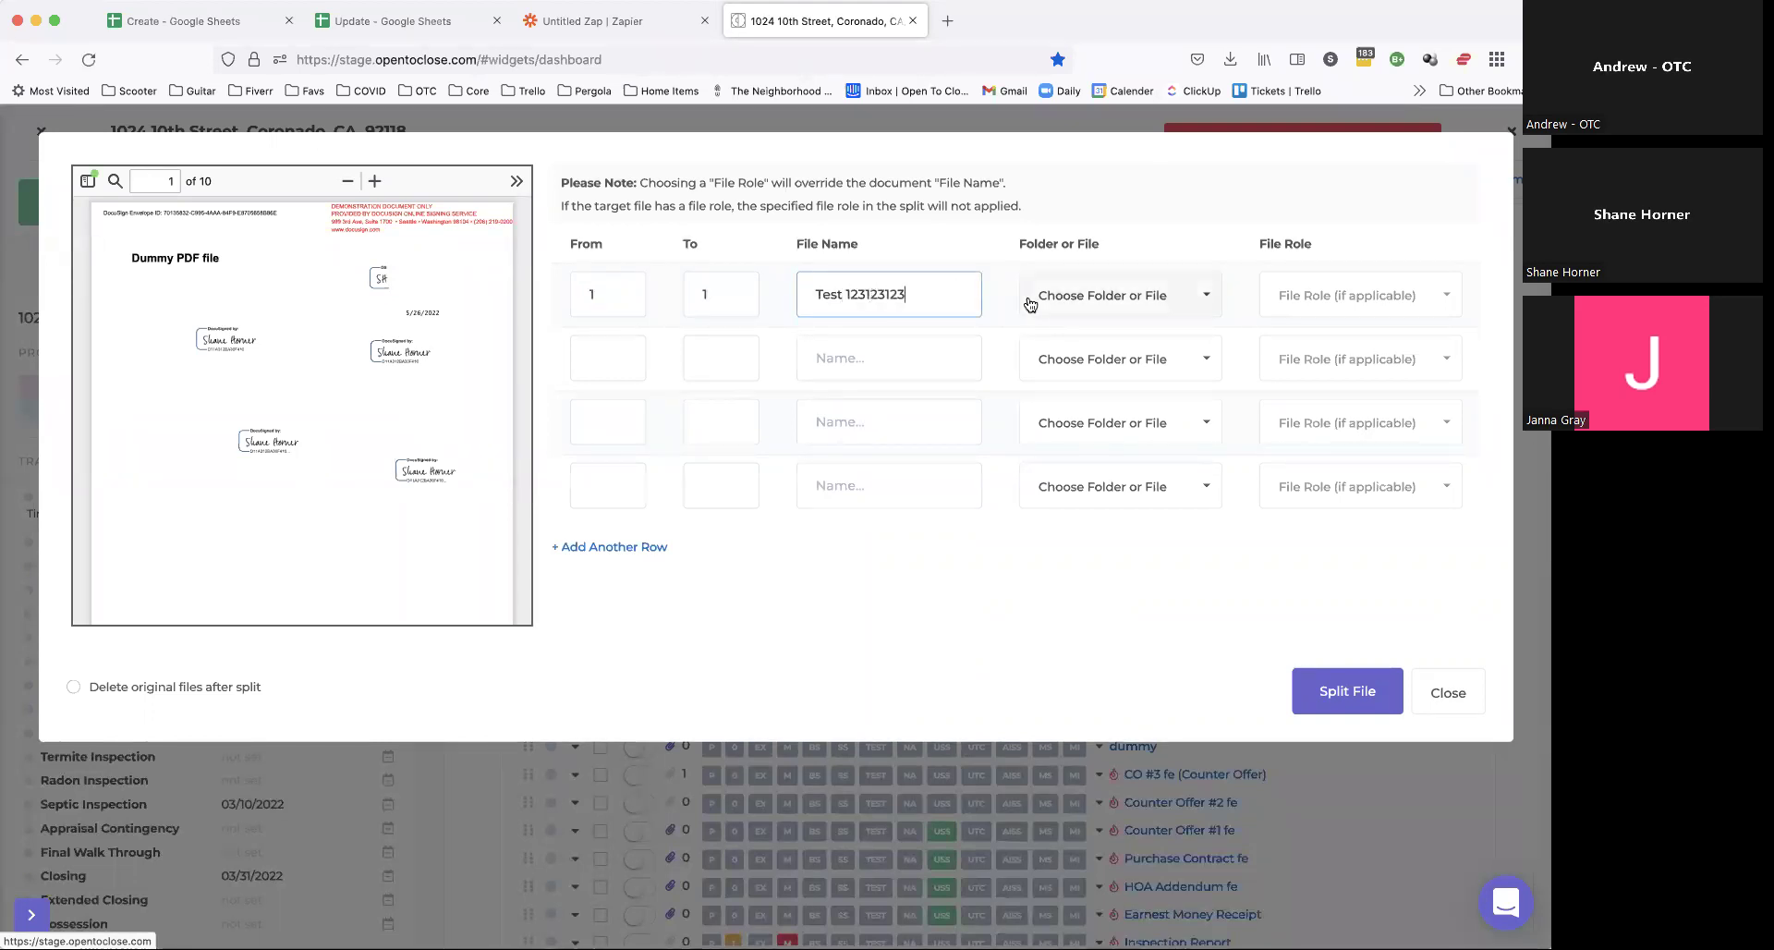
Step: Browse the split file's destination list without choosing one, then abandon the split
click(1073, 297)
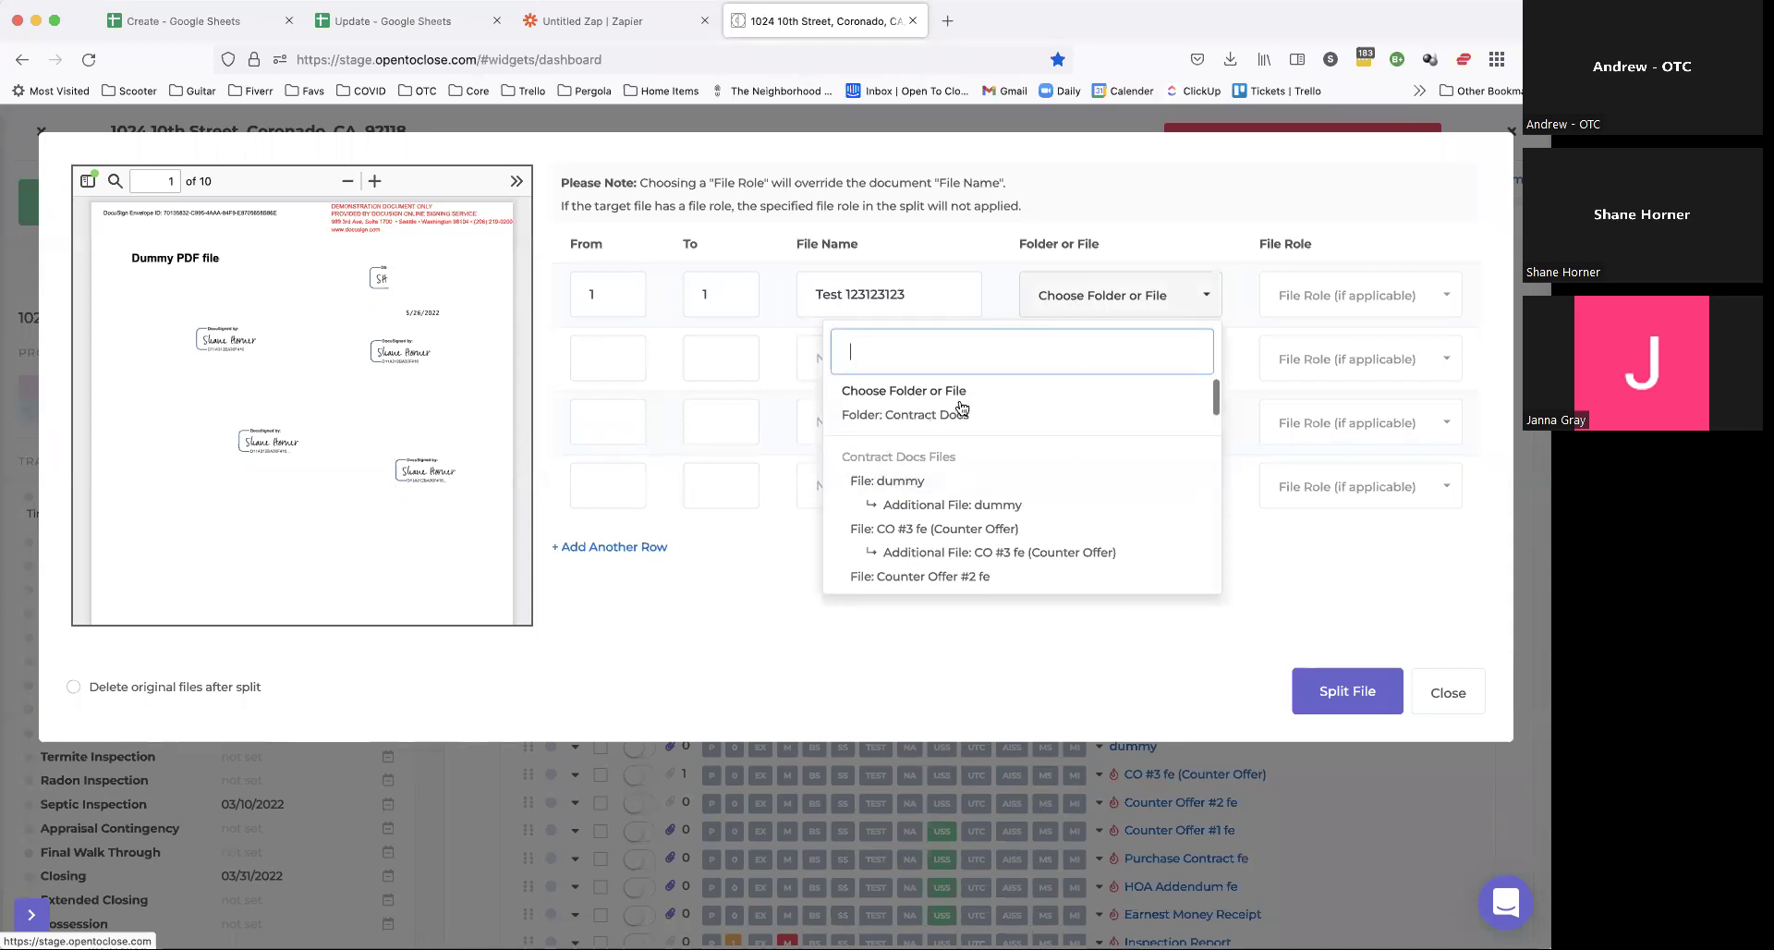
scroll(1035, 466, down, 1)
scroll(1090, 458, up, 1)
click(908, 389)
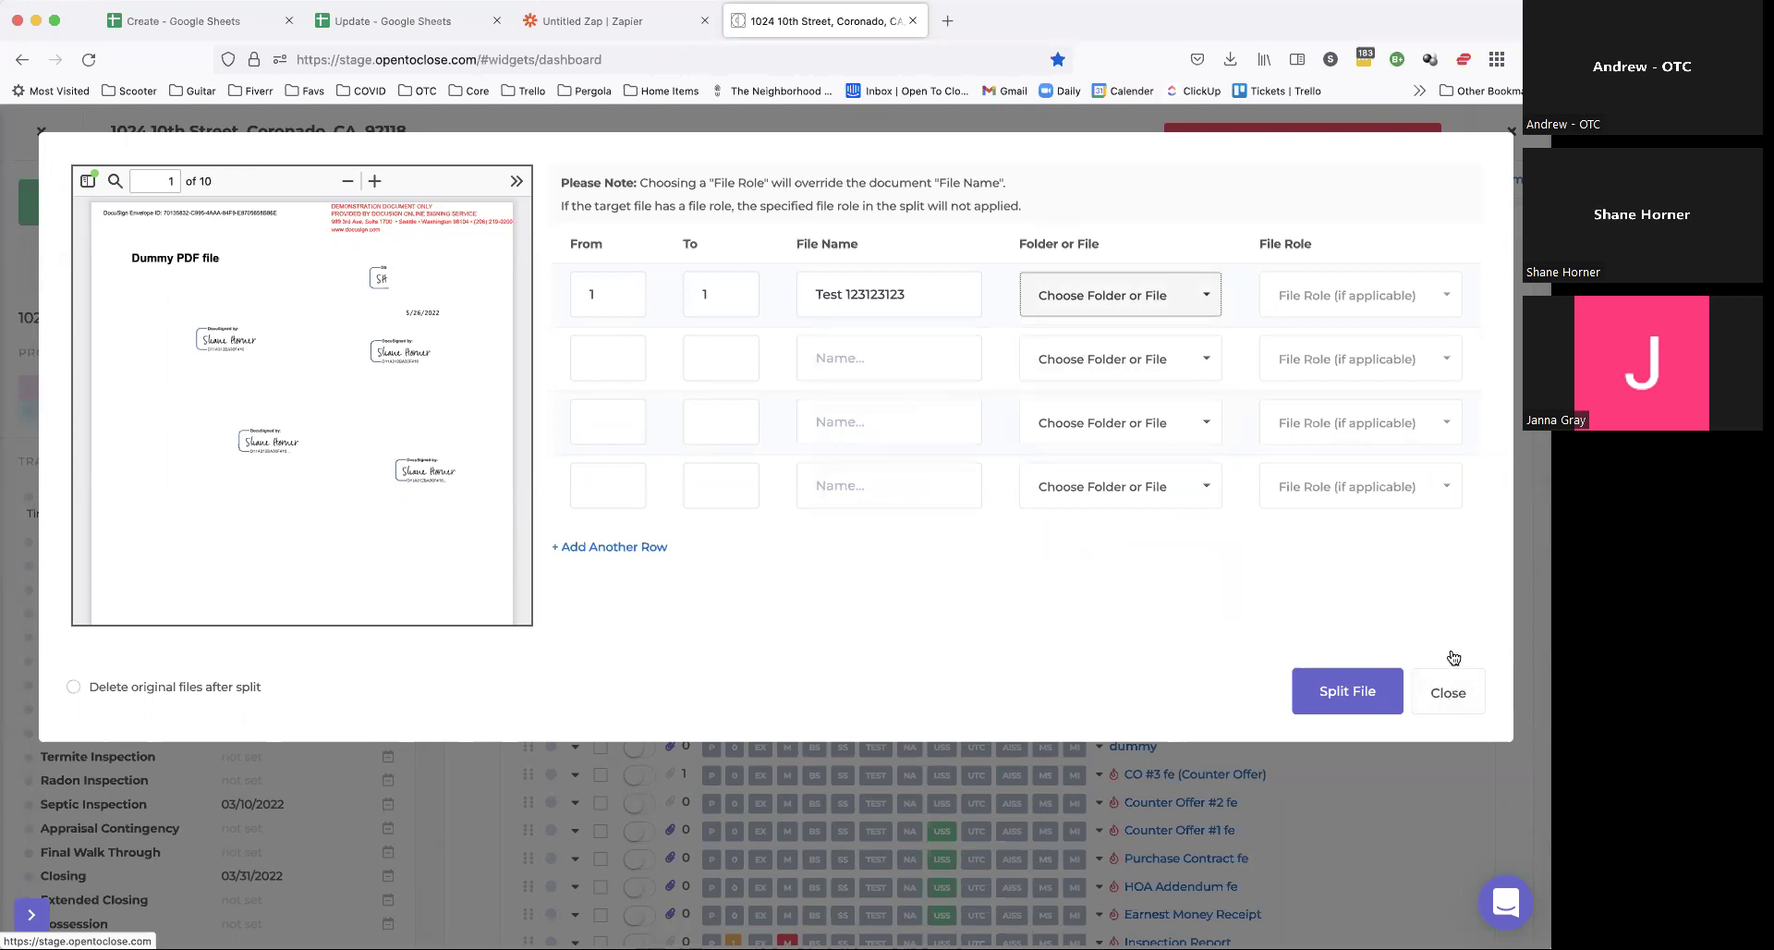
scroll(323, 294, down, 20)
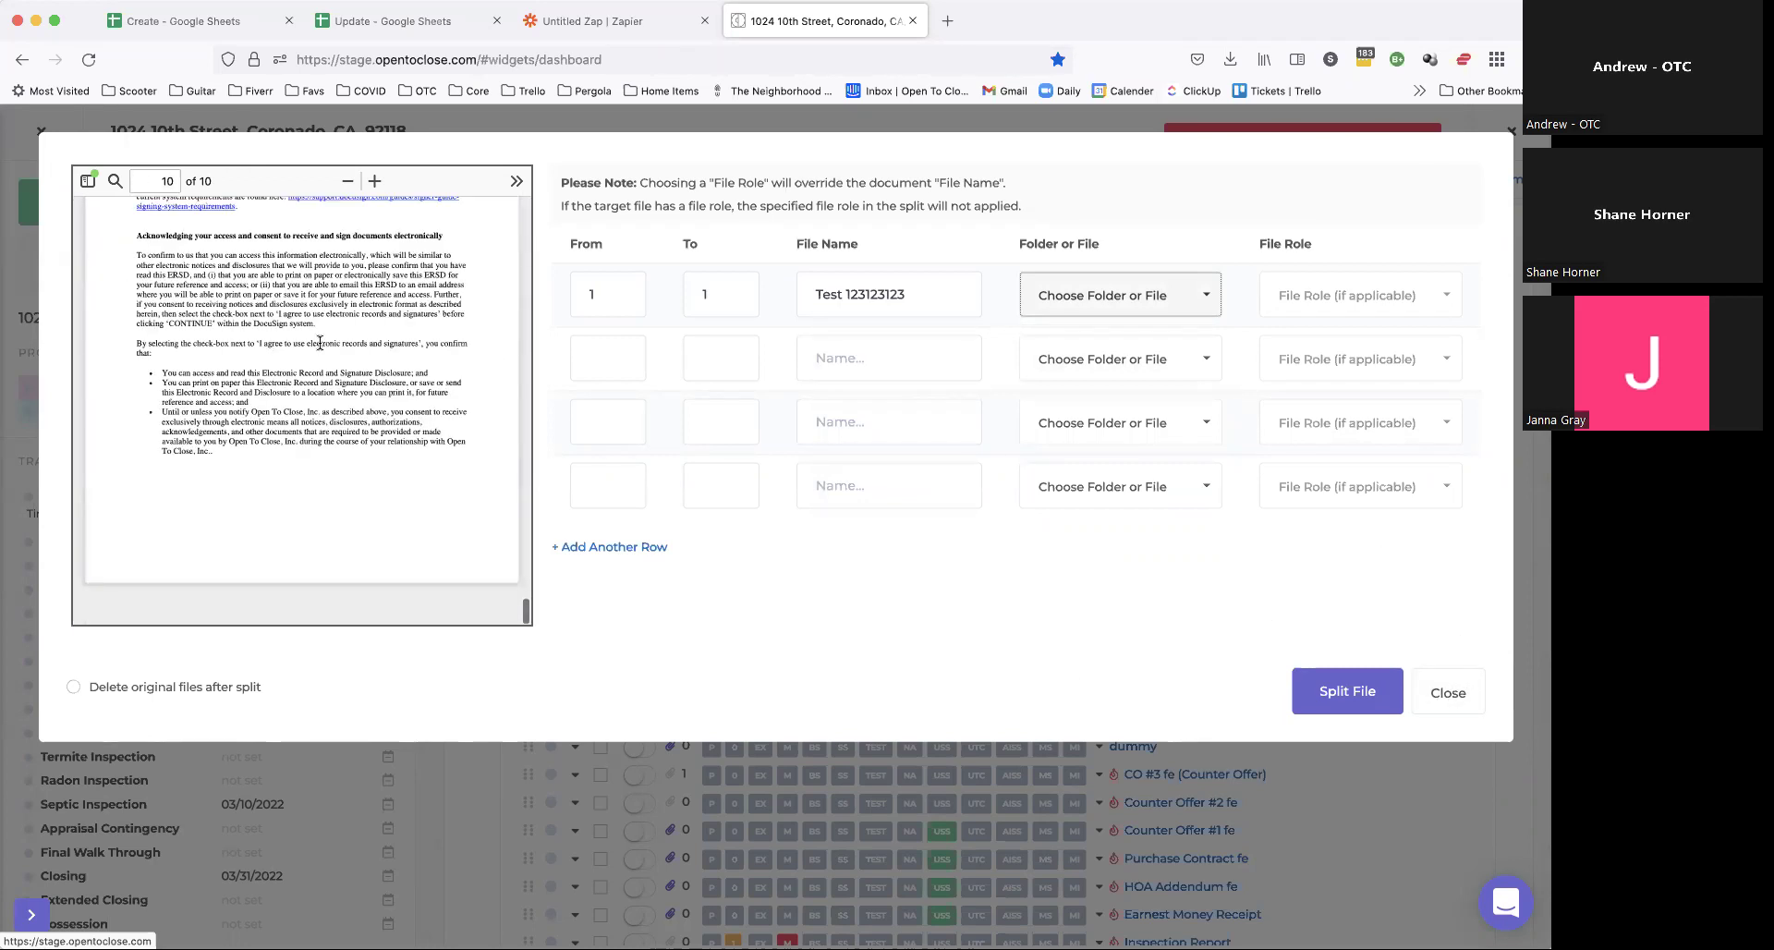
scroll(286, 378, up, 10)
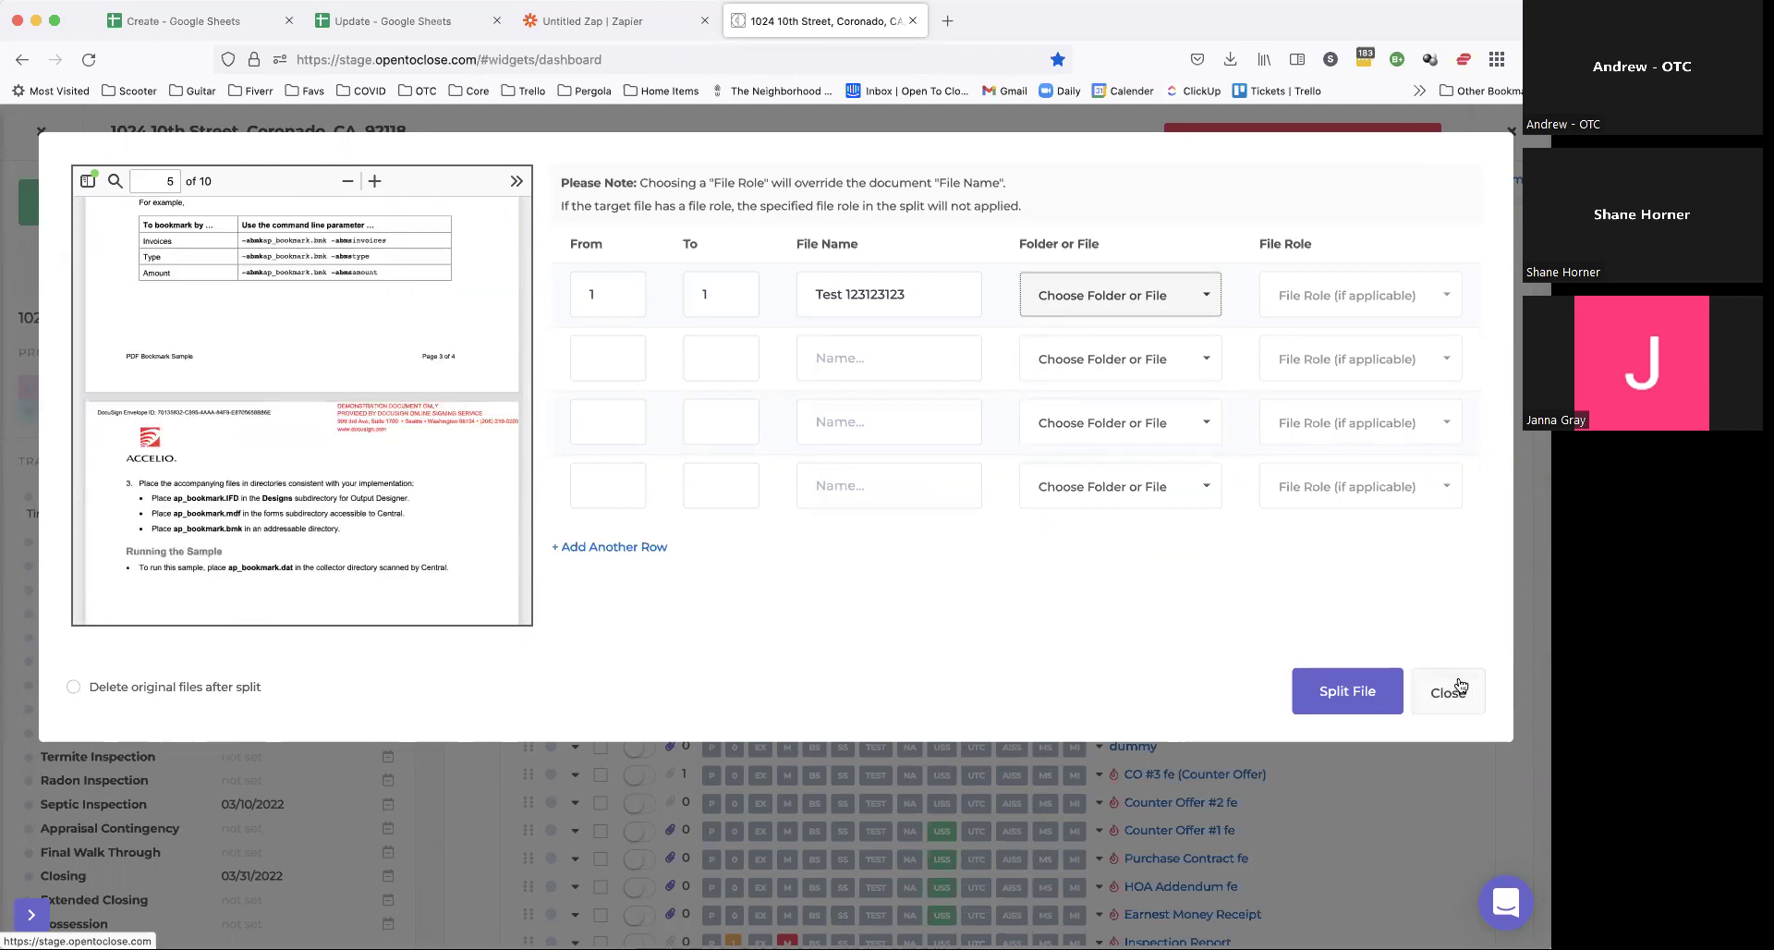
key(Escape)
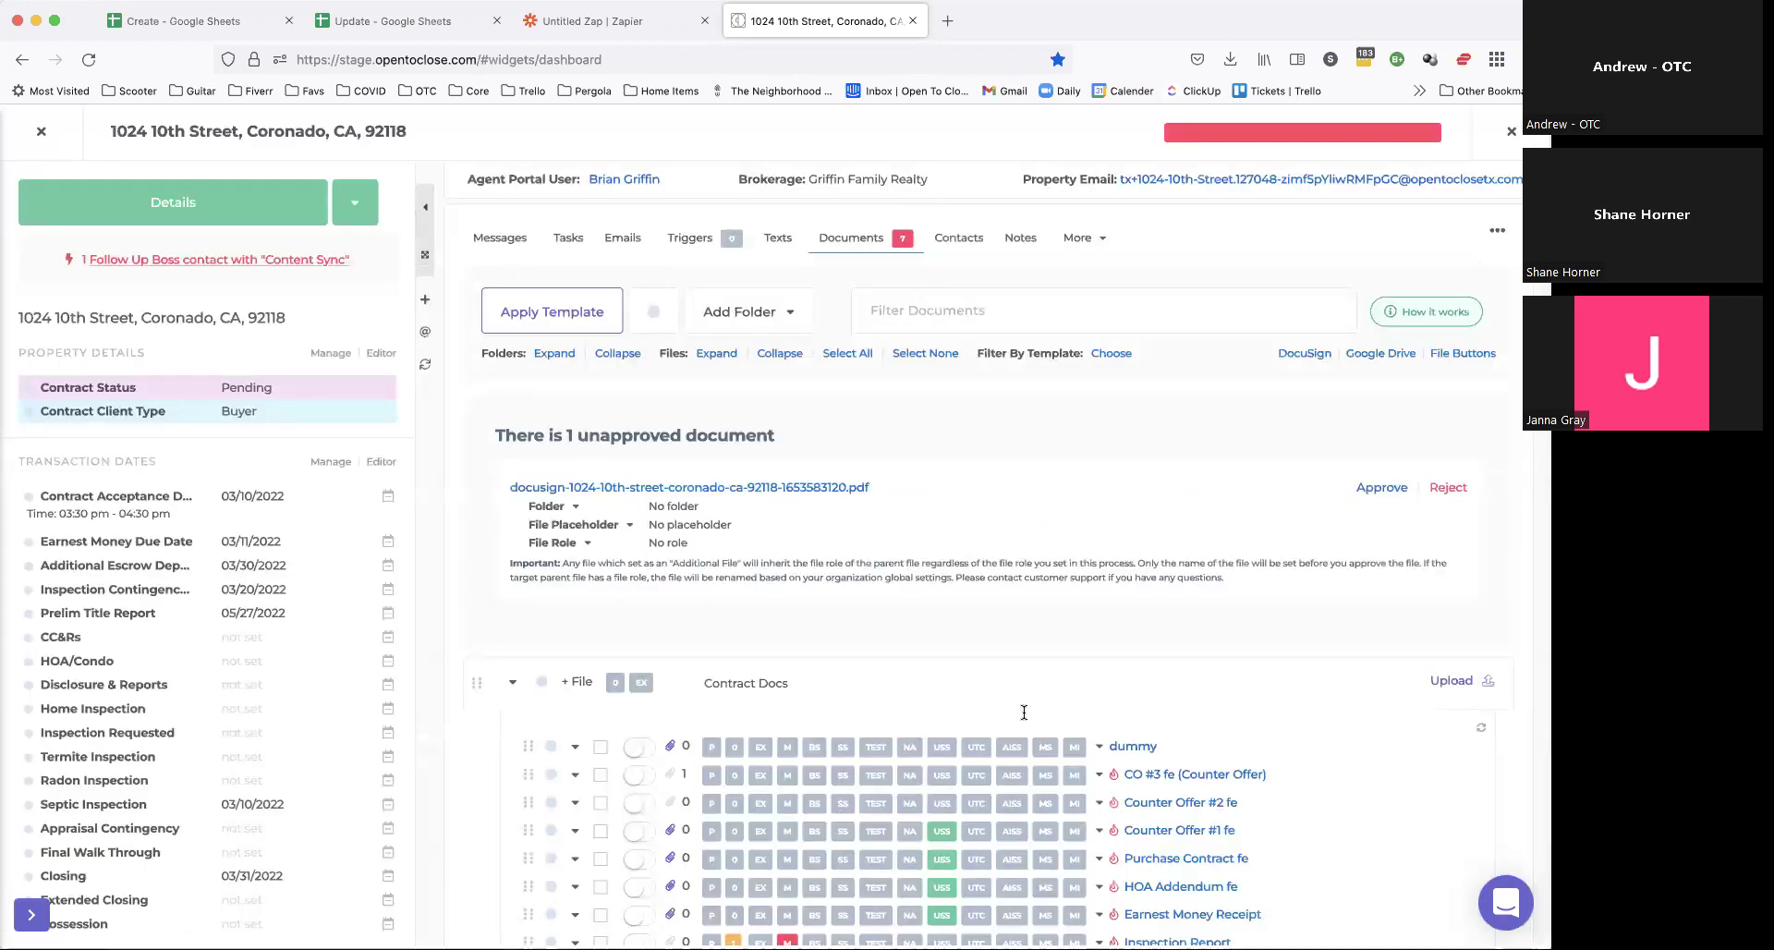
Step: Reject the unapproved DocuSign PDF and hide the 'Unapproved documents are finished!' notice
click(1461, 490)
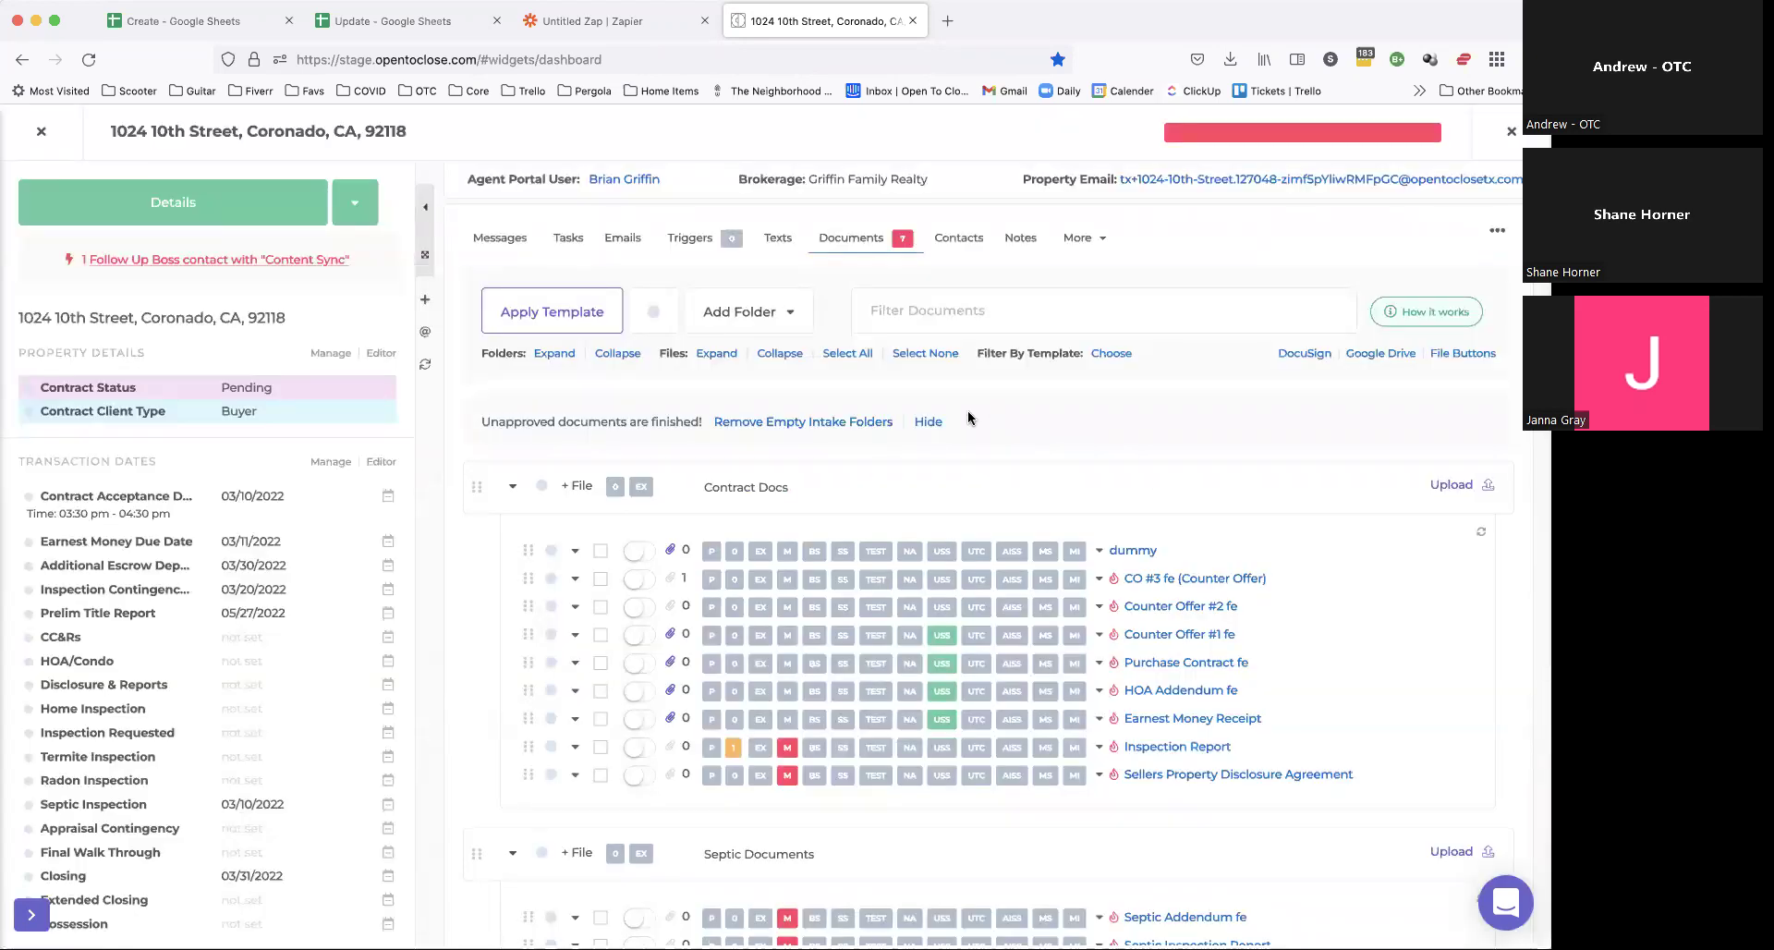
click(929, 420)
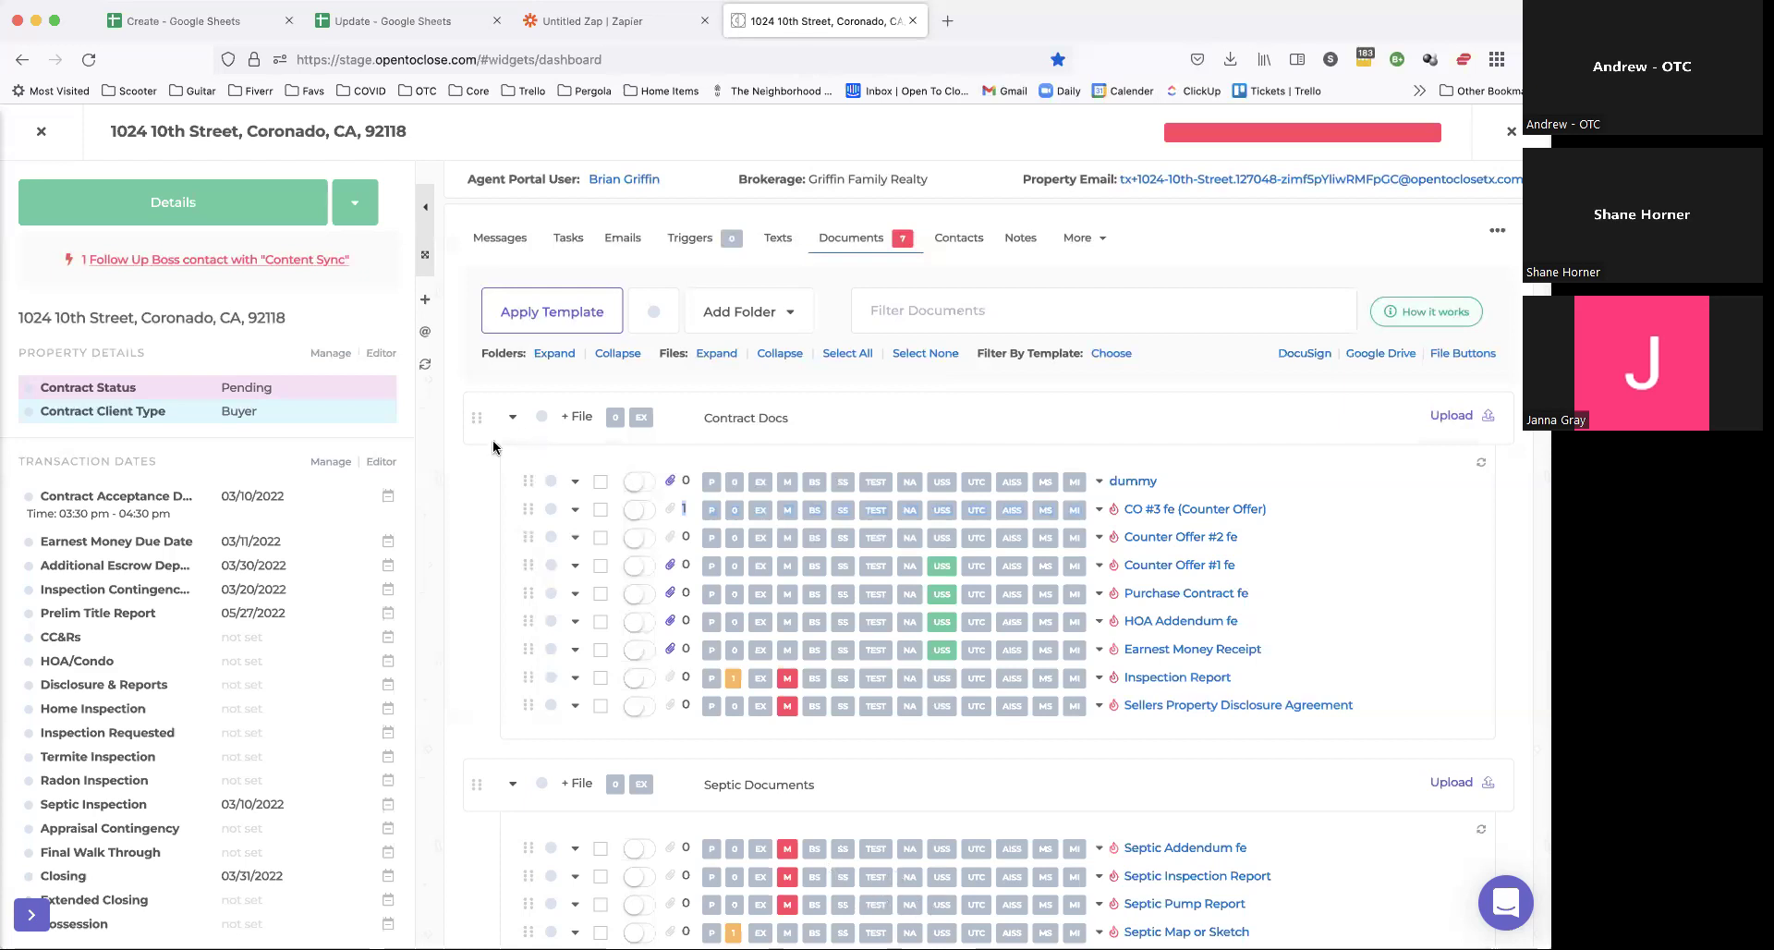
Step: Close the property panel and go to Apps & APIs > Webhooks settings
key(Escape)
mouse_move(30, 677)
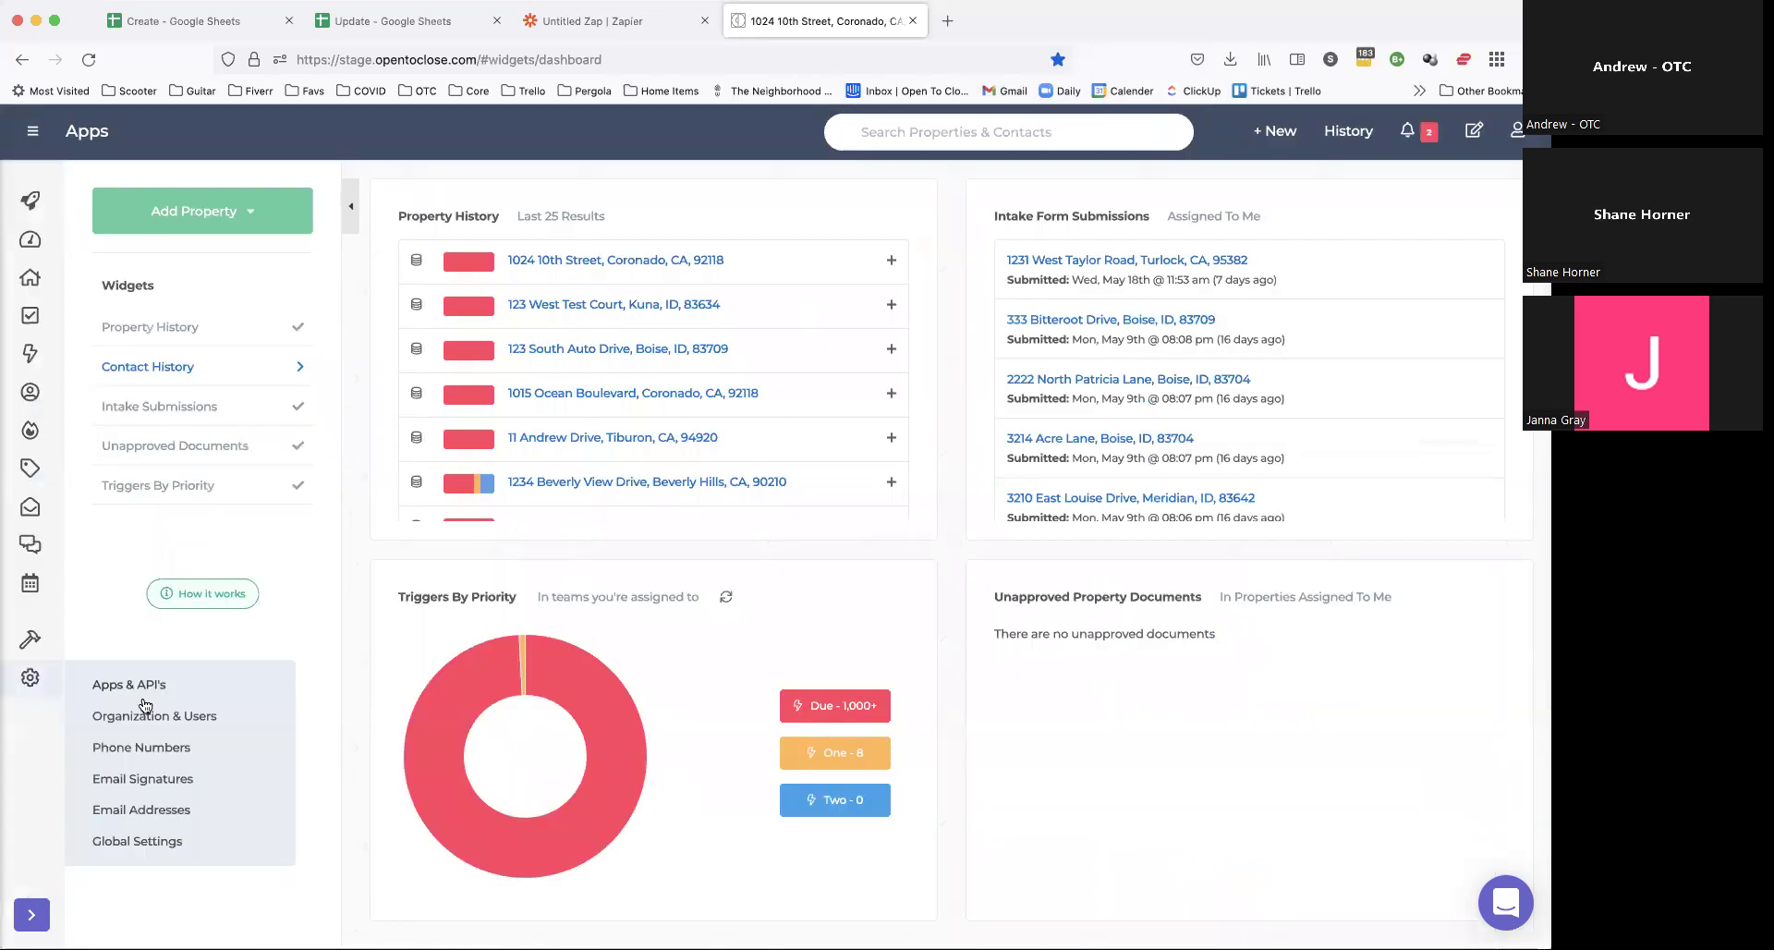
click(163, 688)
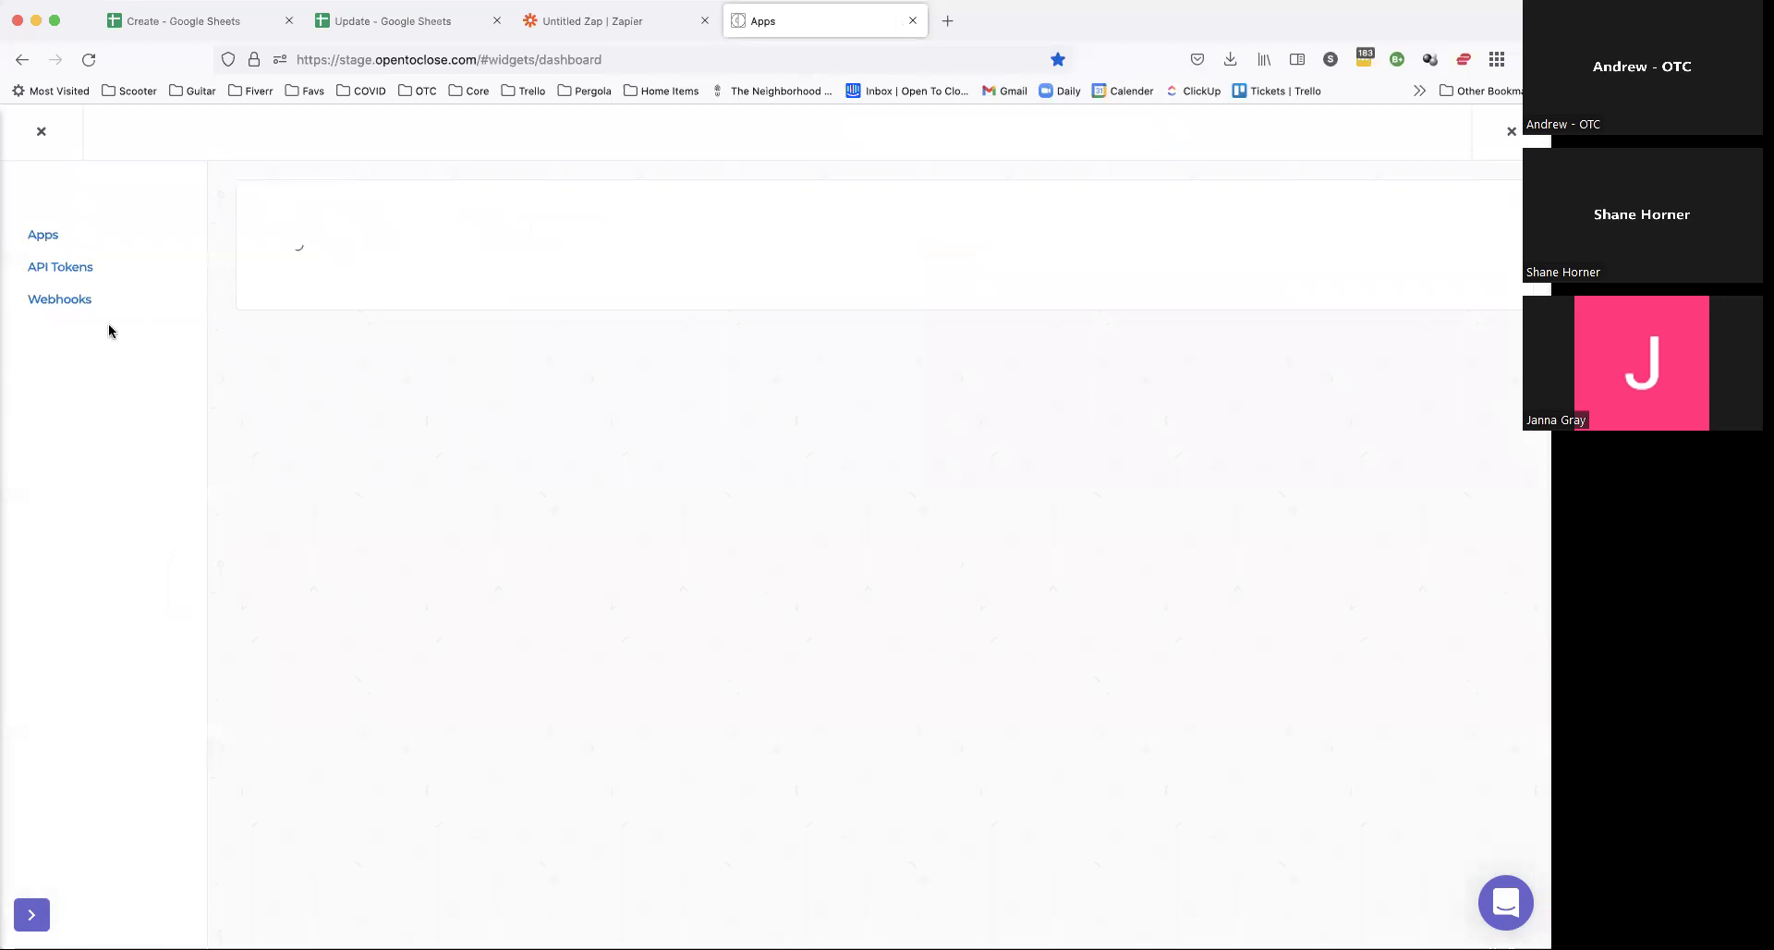
click(65, 303)
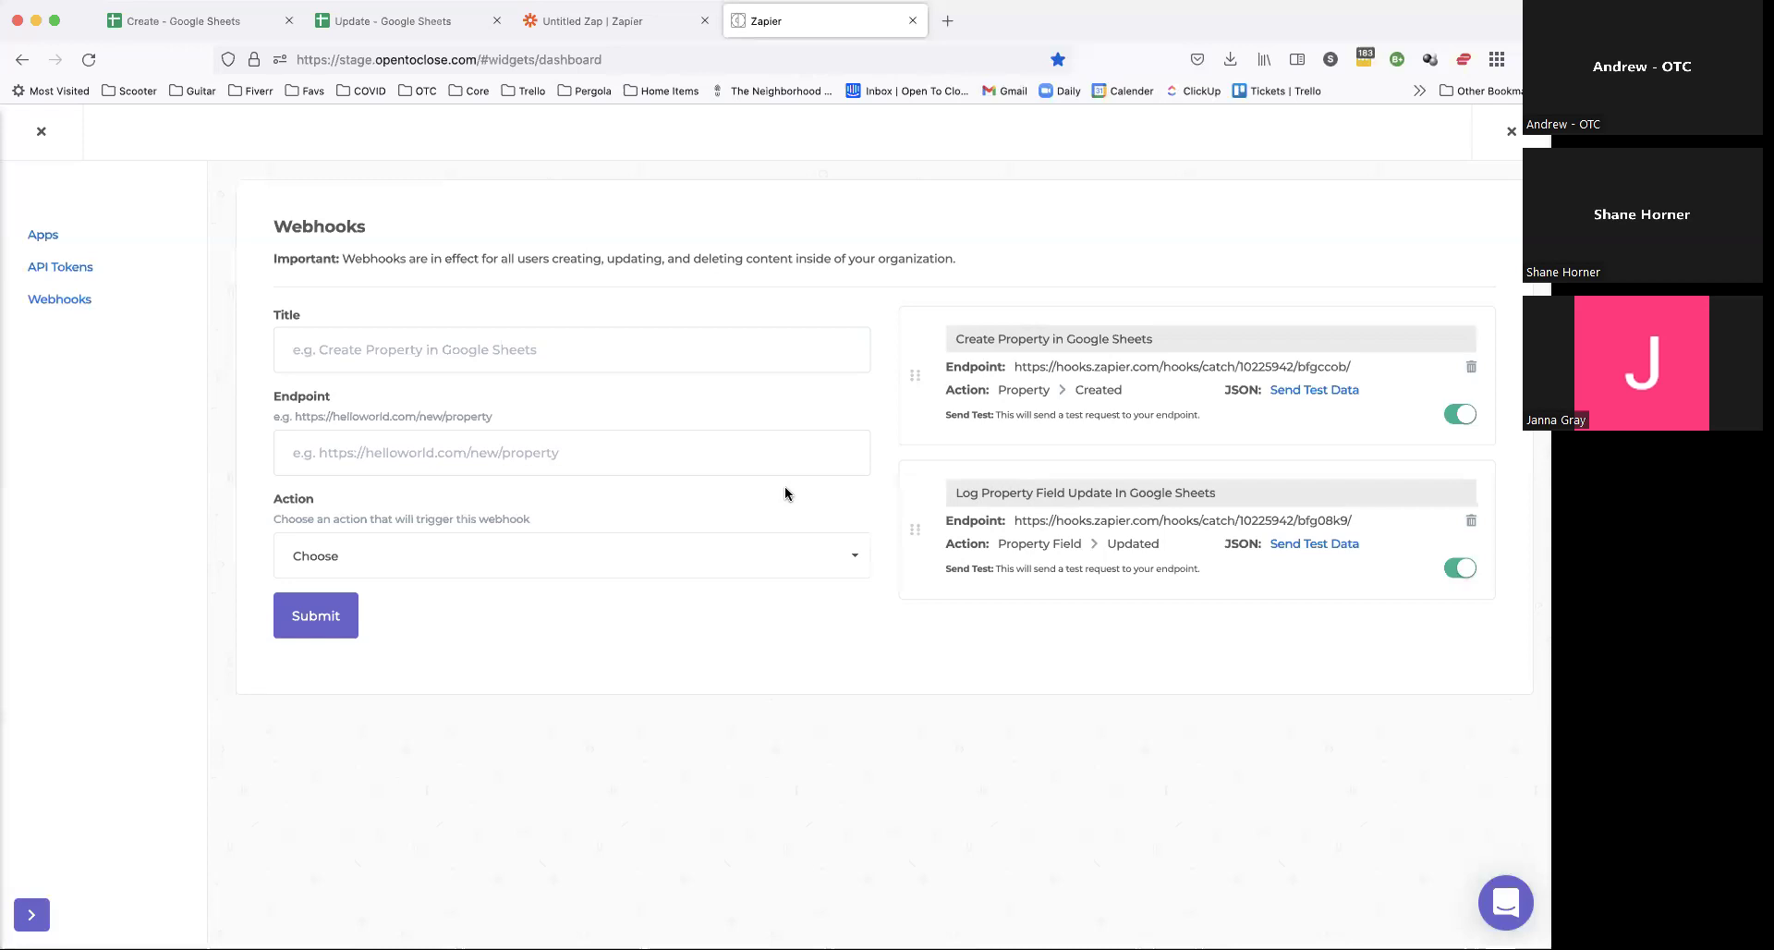
click(41, 125)
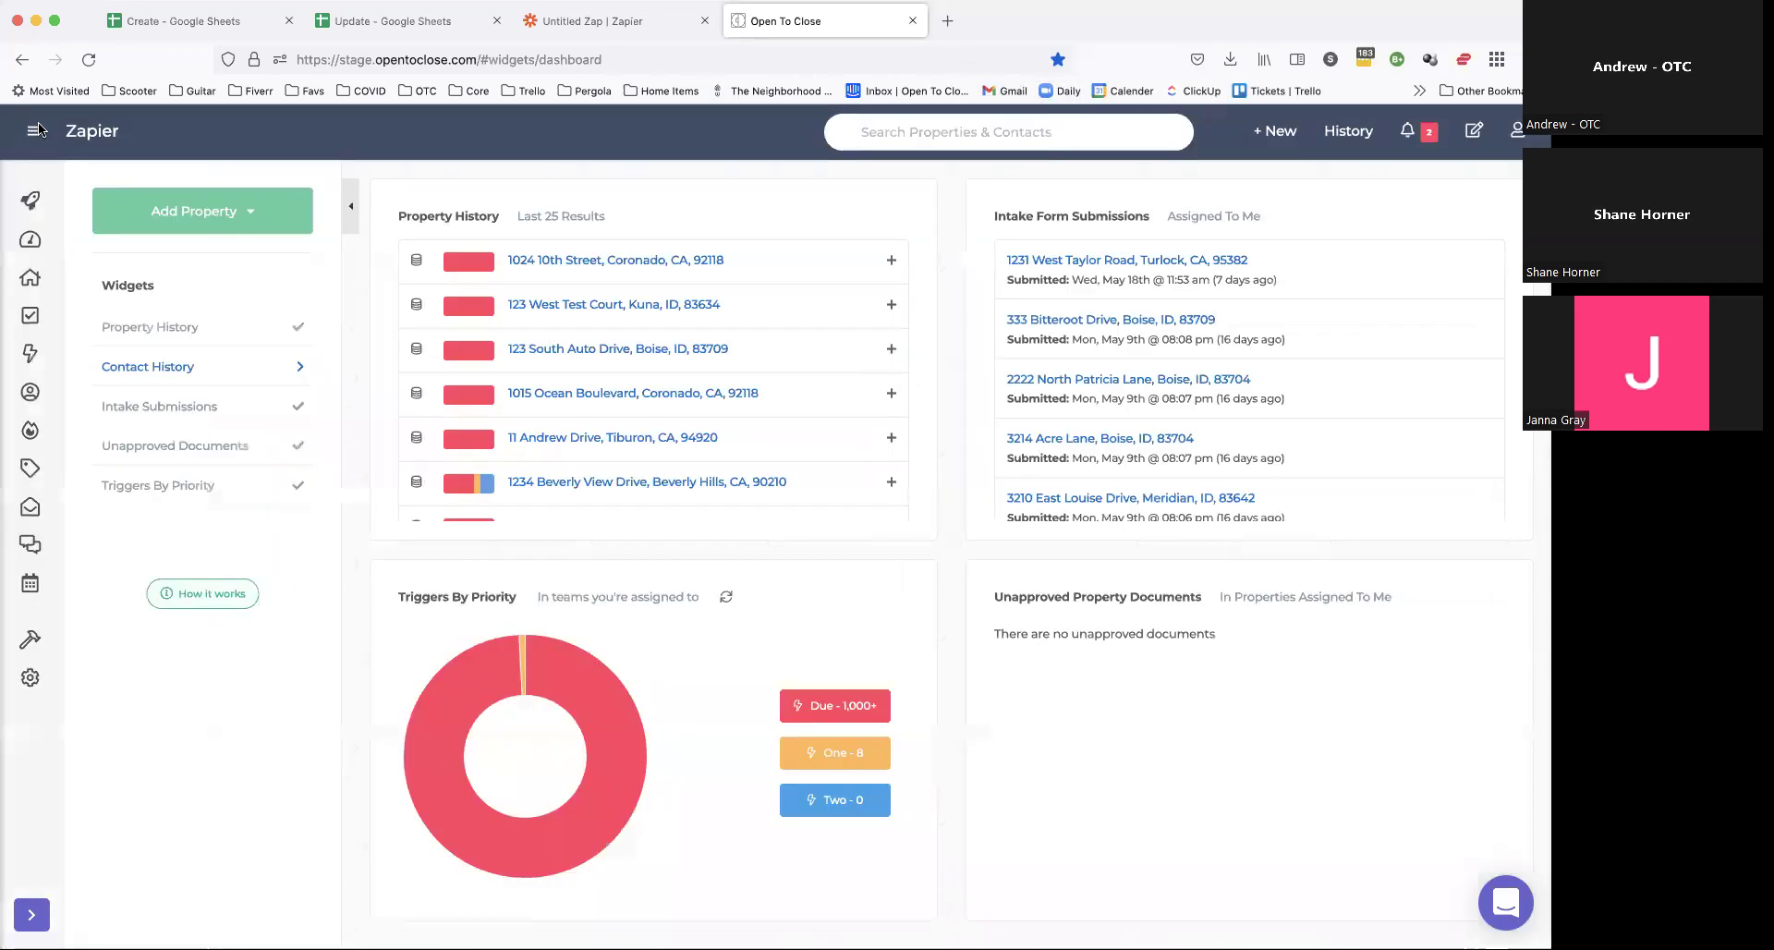
click(619, 260)
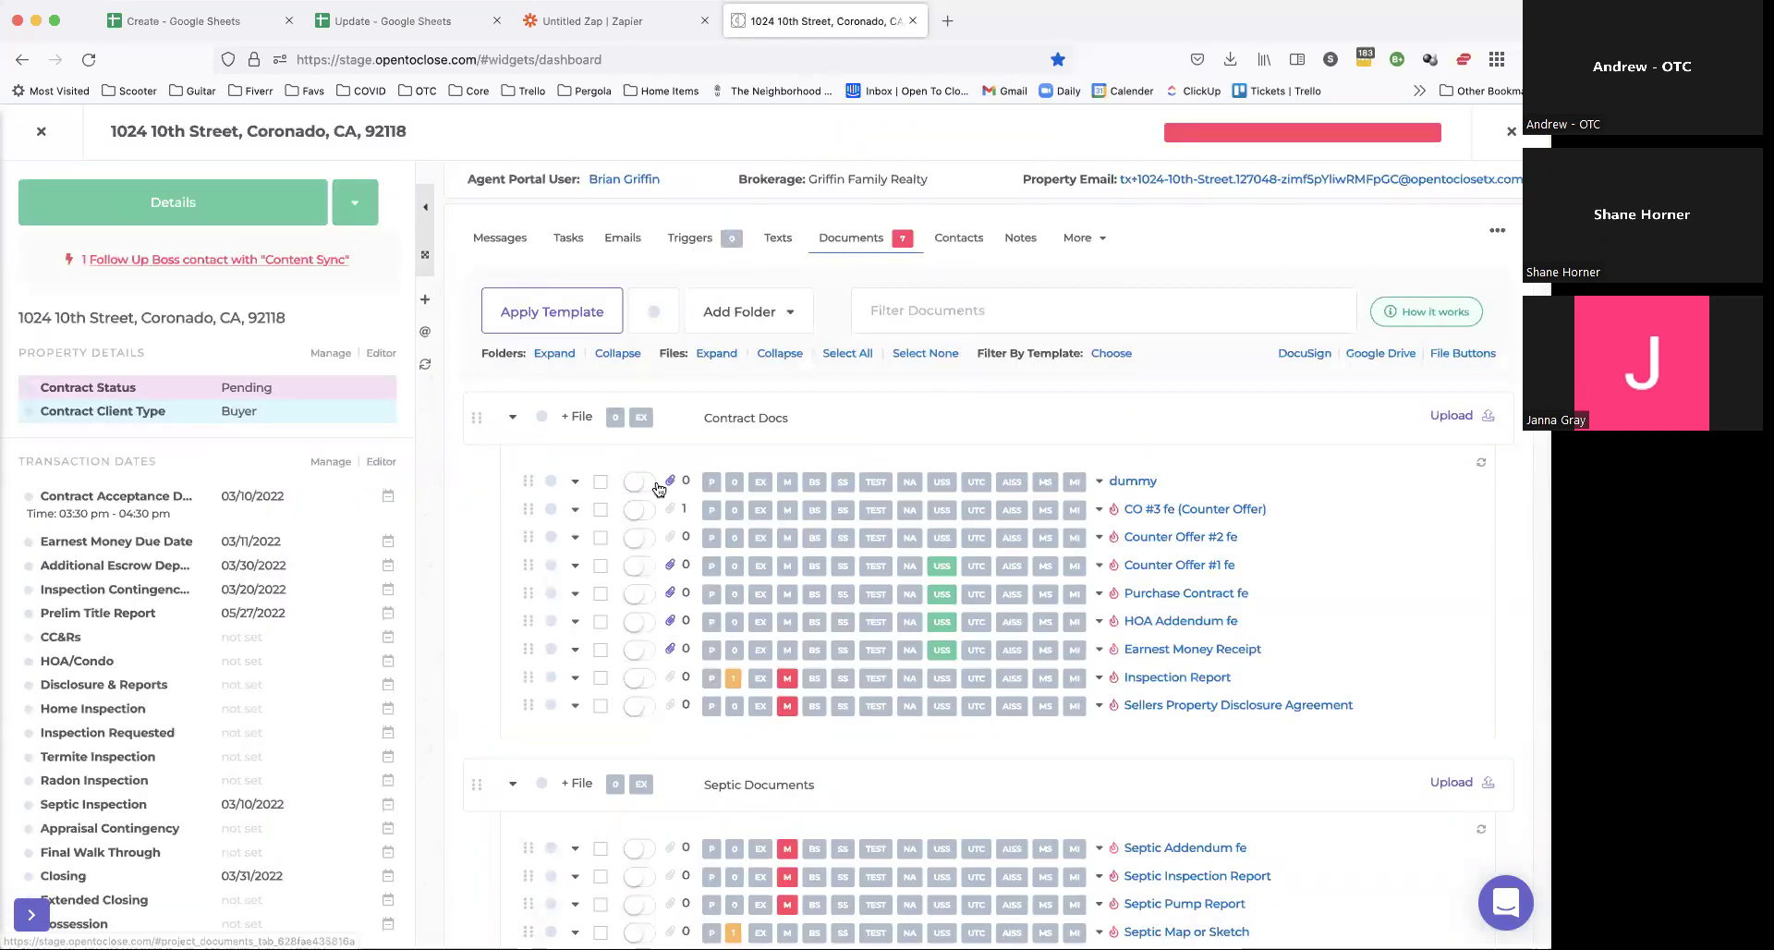
click(600, 481)
click(600, 565)
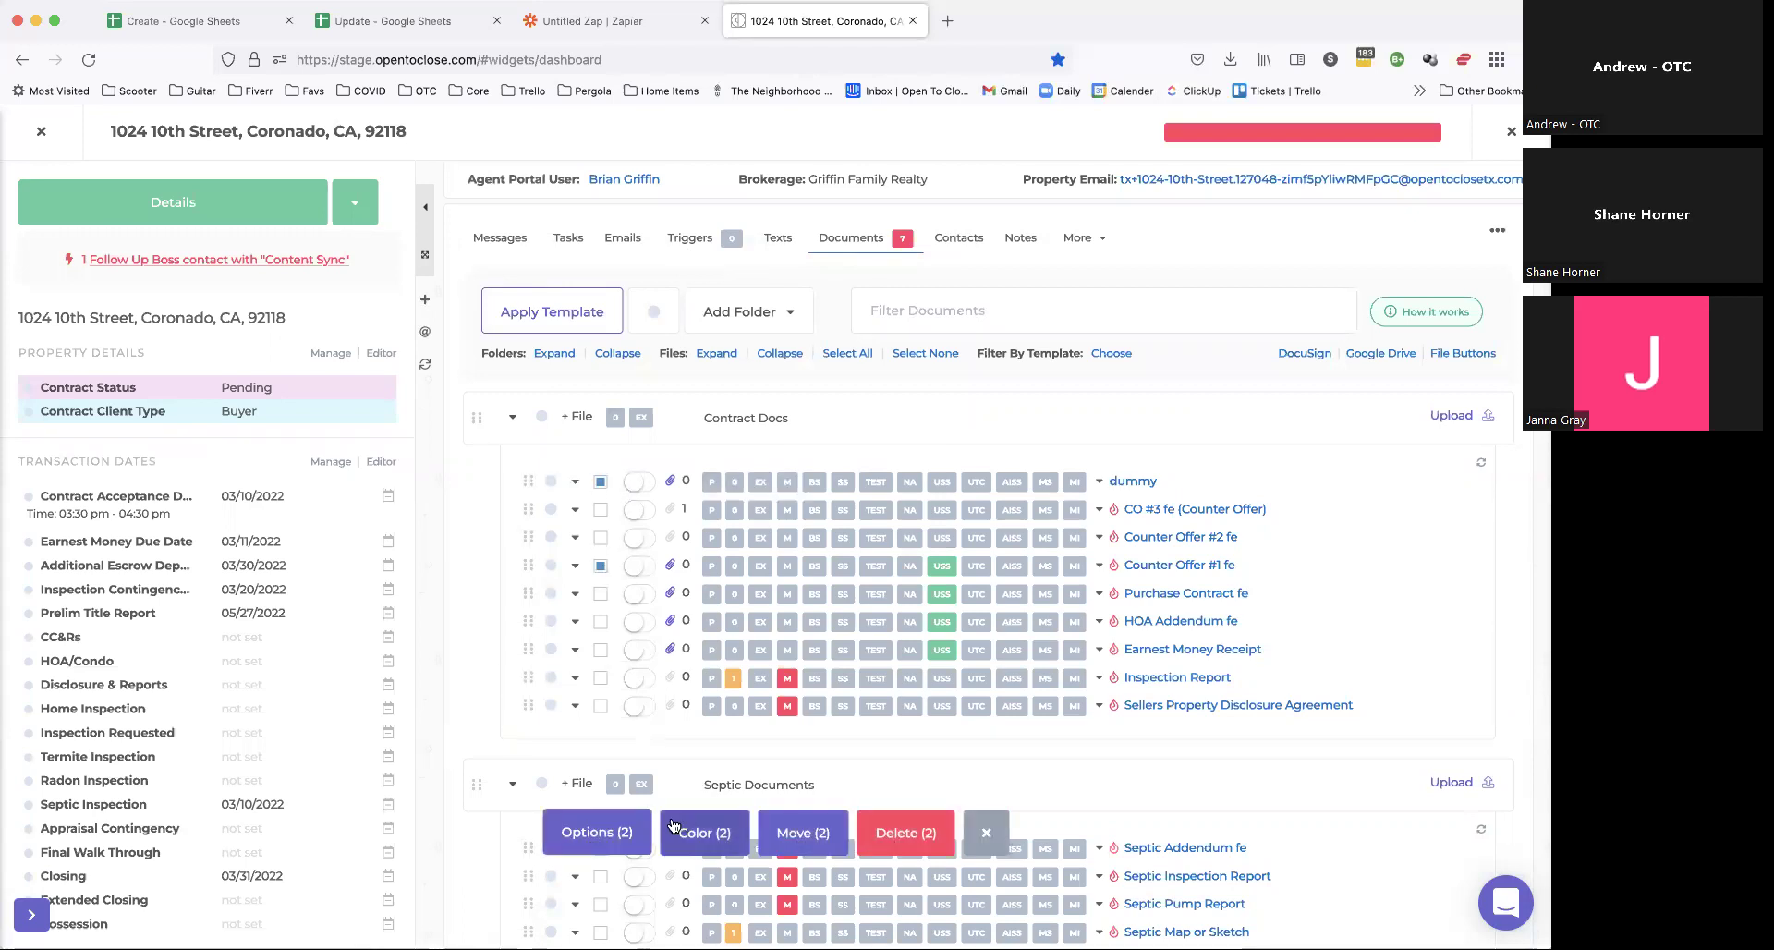
Step: Send the two files to DocuSign with one signer, build the envelope, and open it in DocuSign
click(592, 832)
click(601, 737)
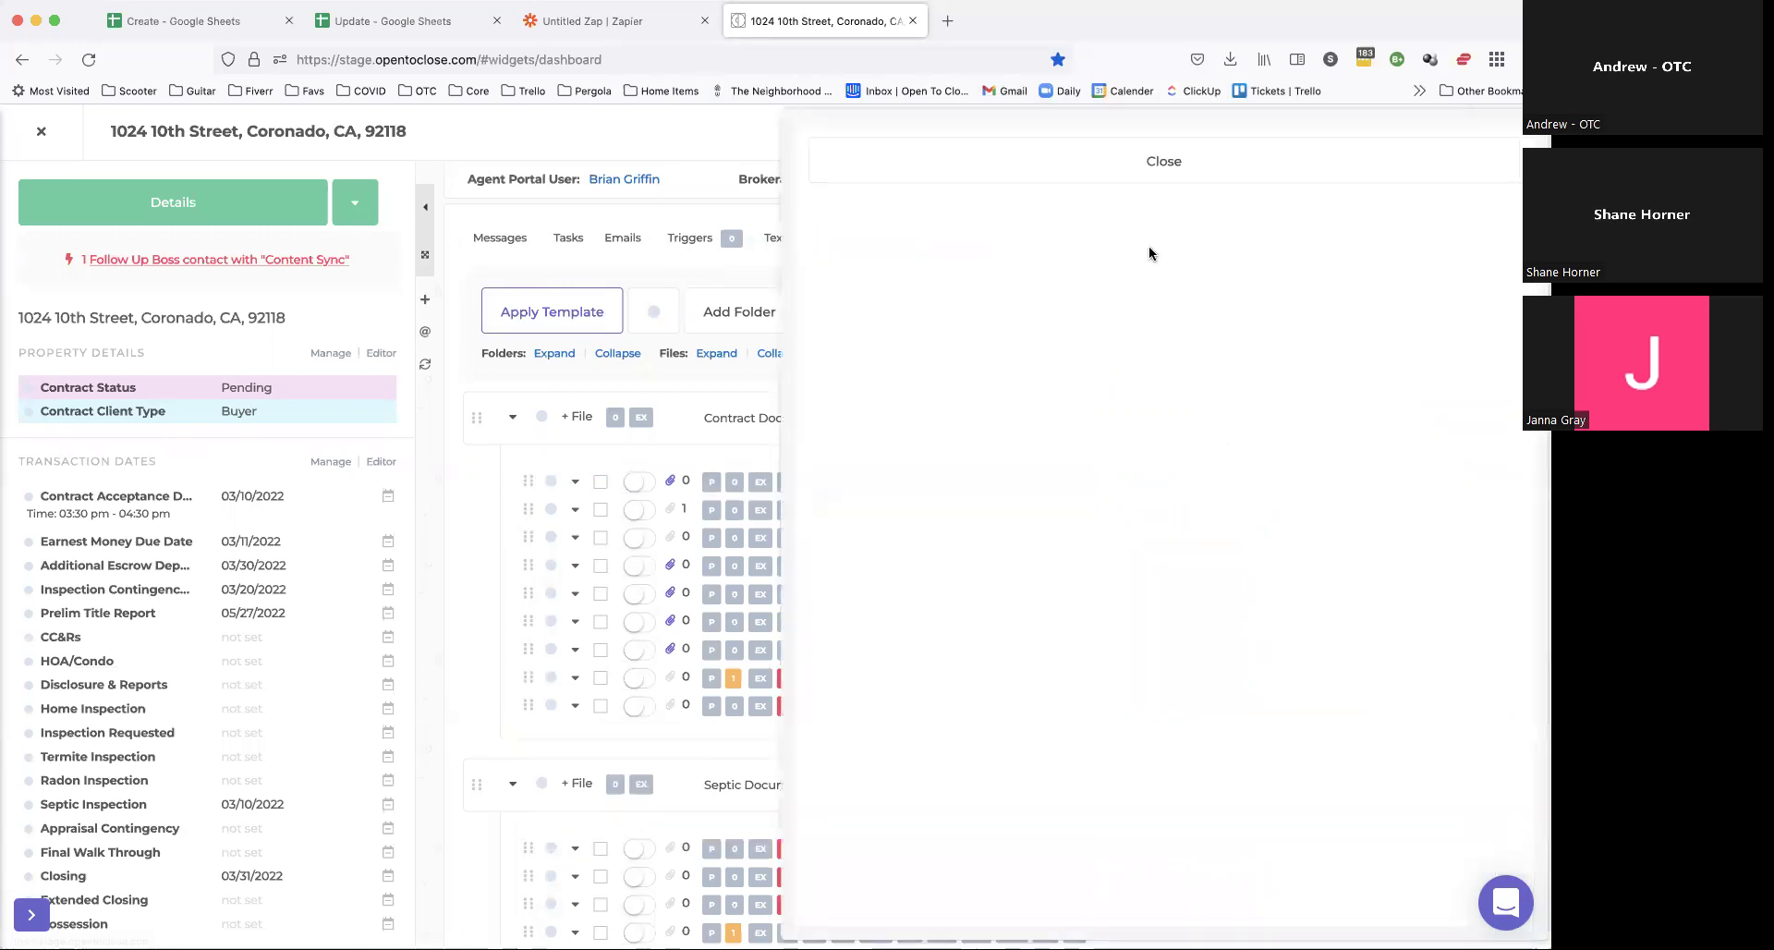
scroll(883, 305, down, 2)
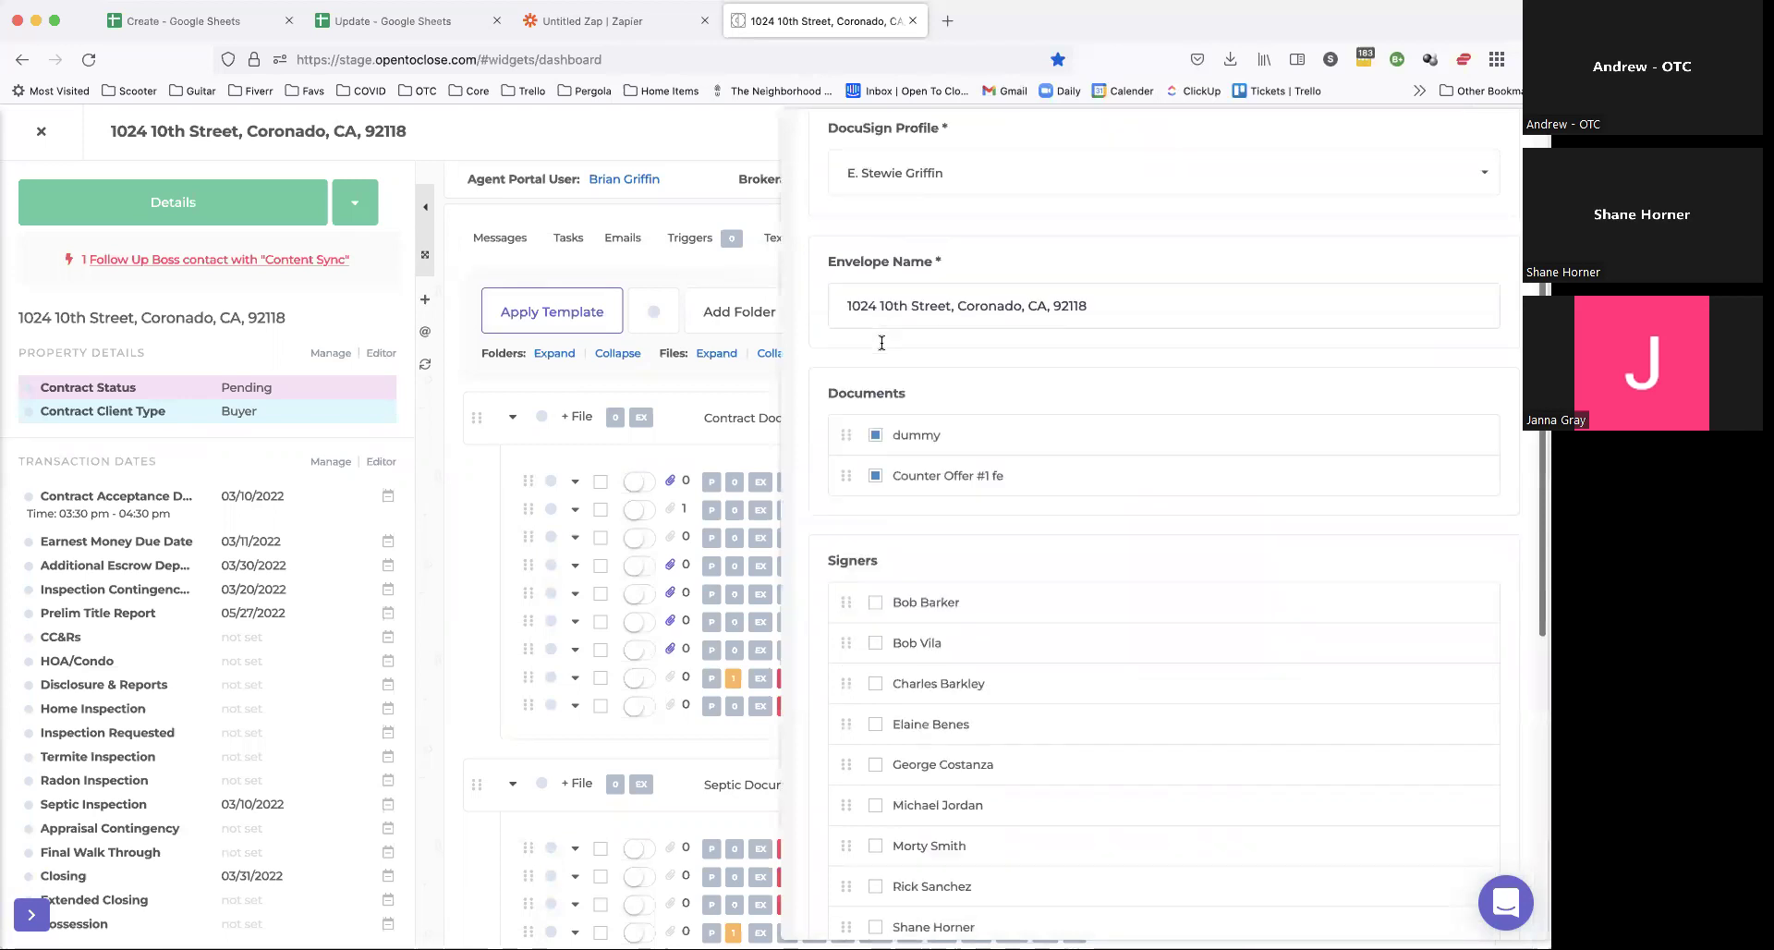
scroll(882, 342, down, 2)
scroll(889, 588, down, 5)
click(873, 514)
scroll(879, 761, down, 2)
click(875, 809)
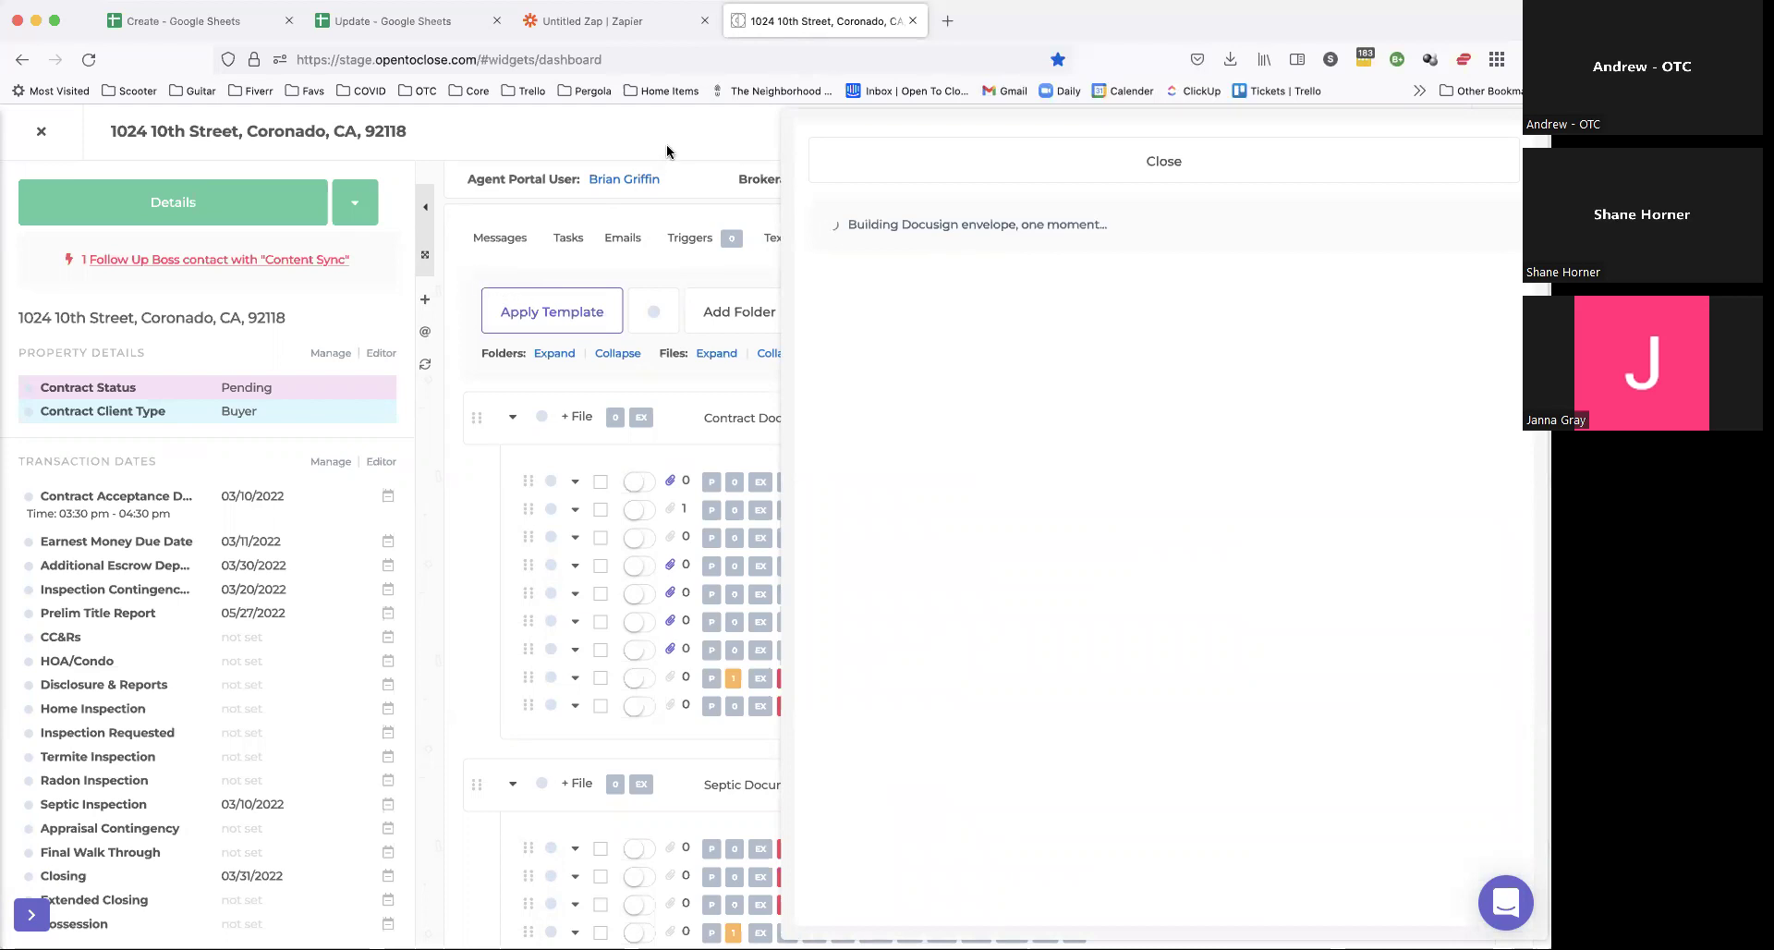
click(939, 274)
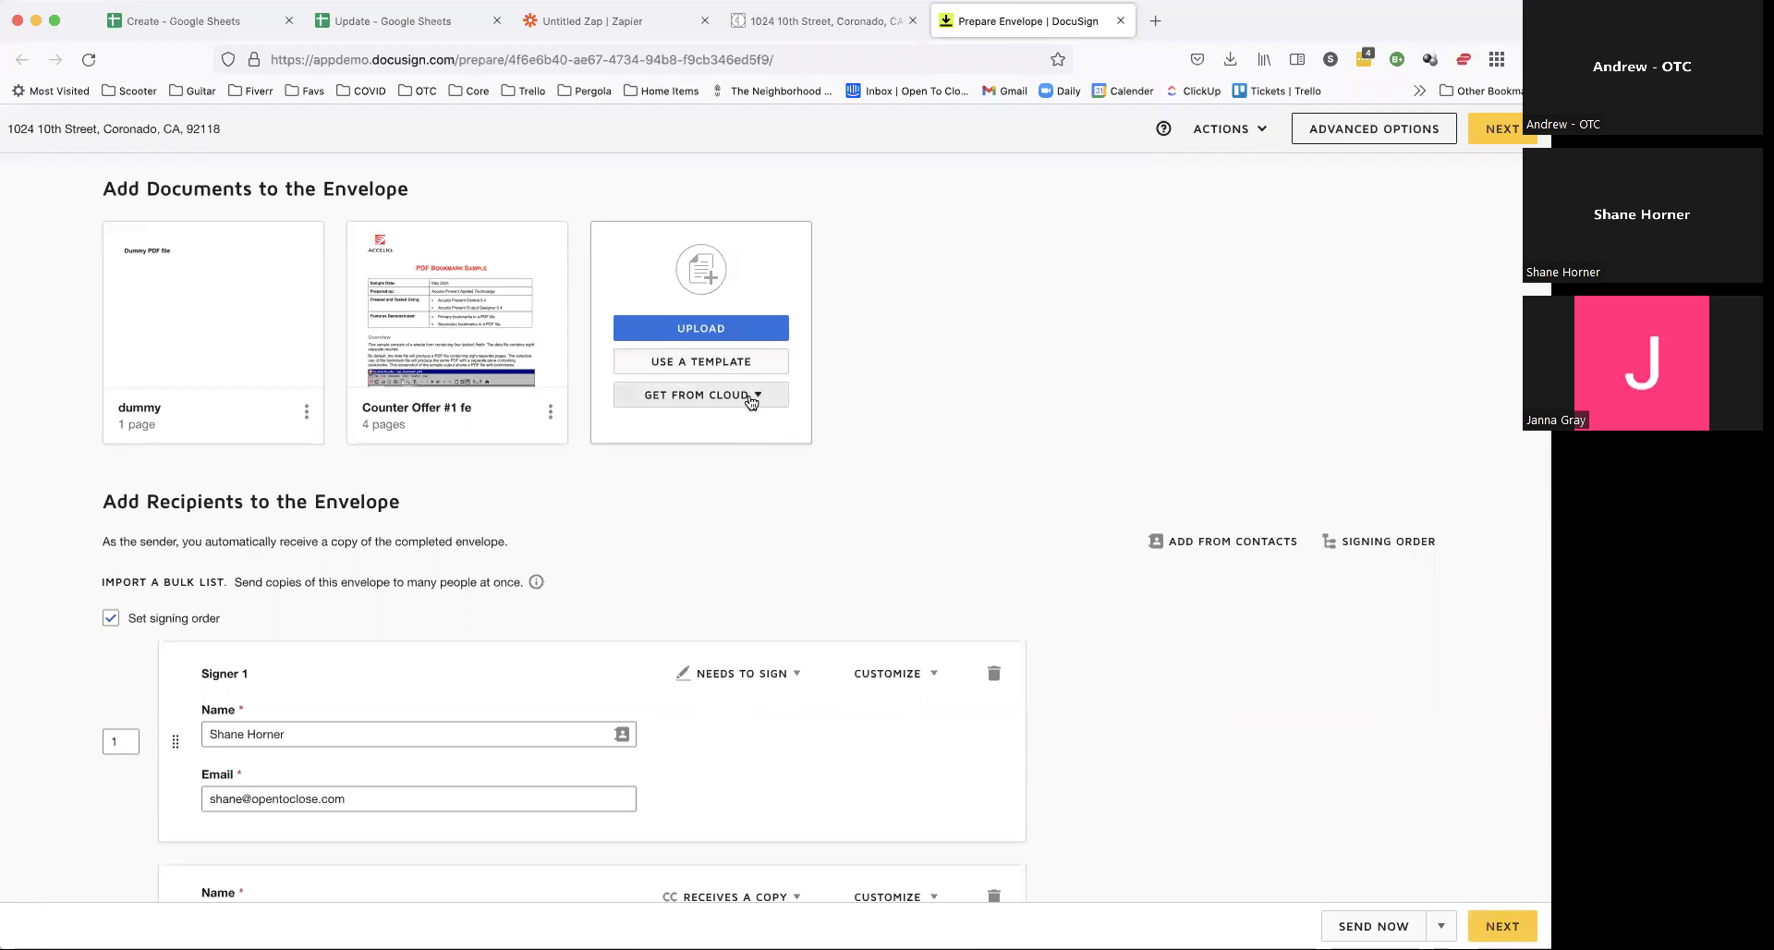
scroll(752, 402, down, 5)
click(774, 436)
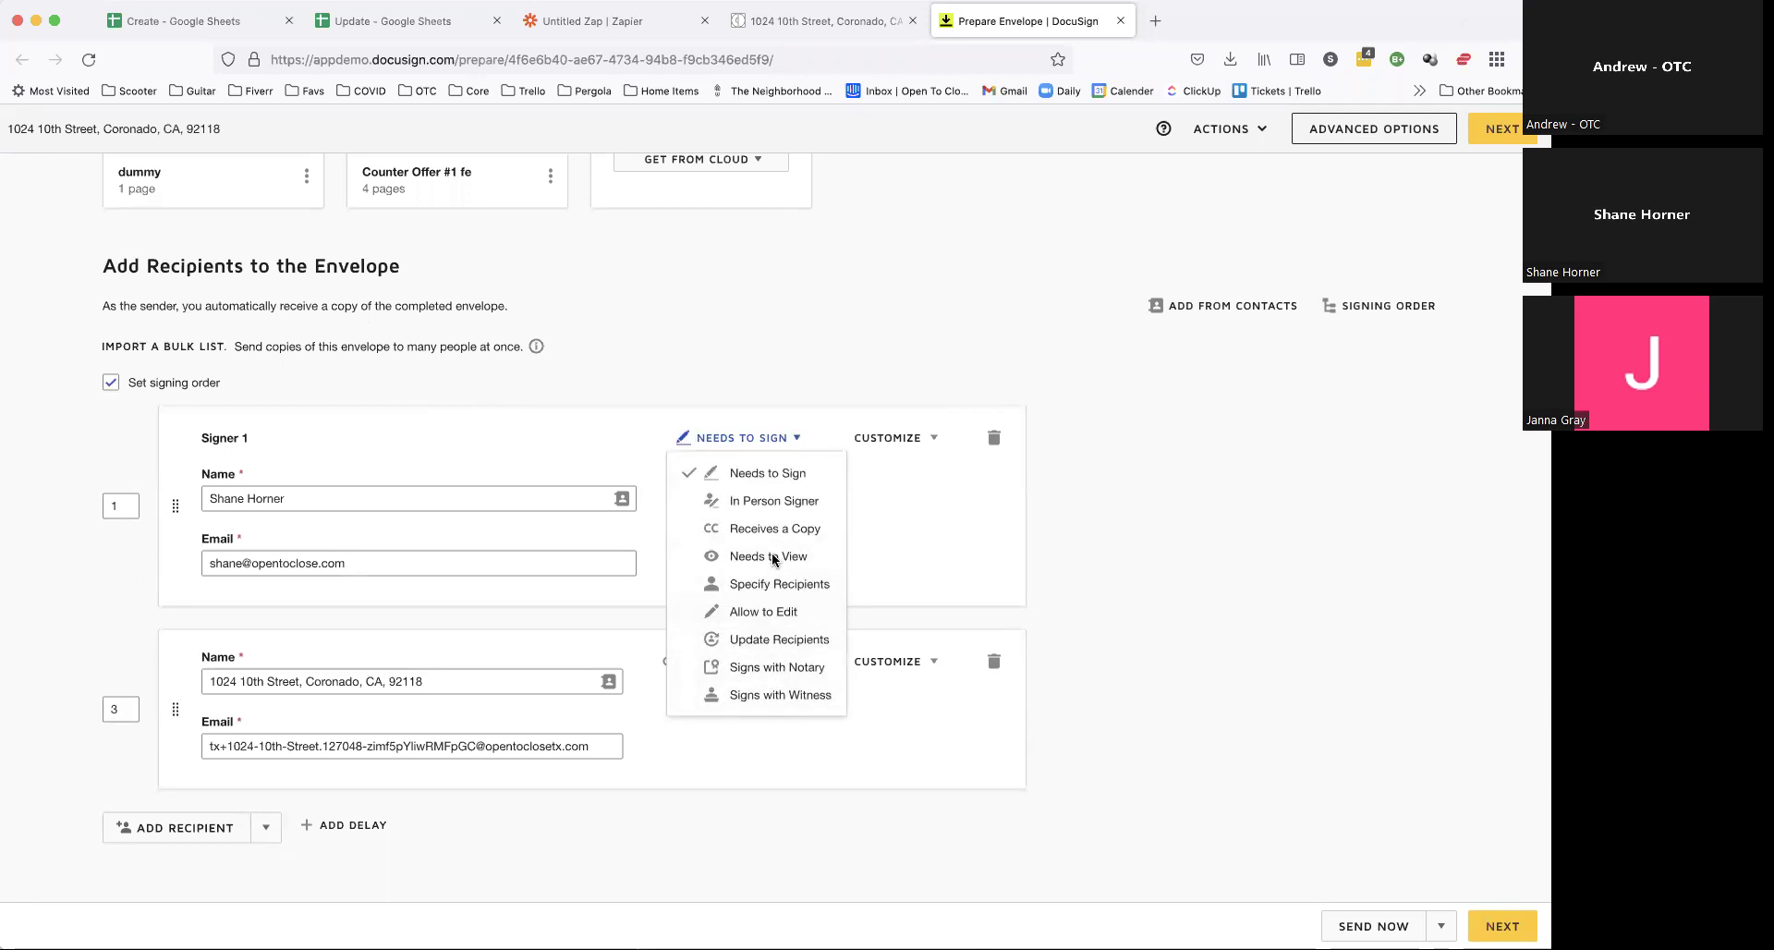
click(800, 320)
click(899, 442)
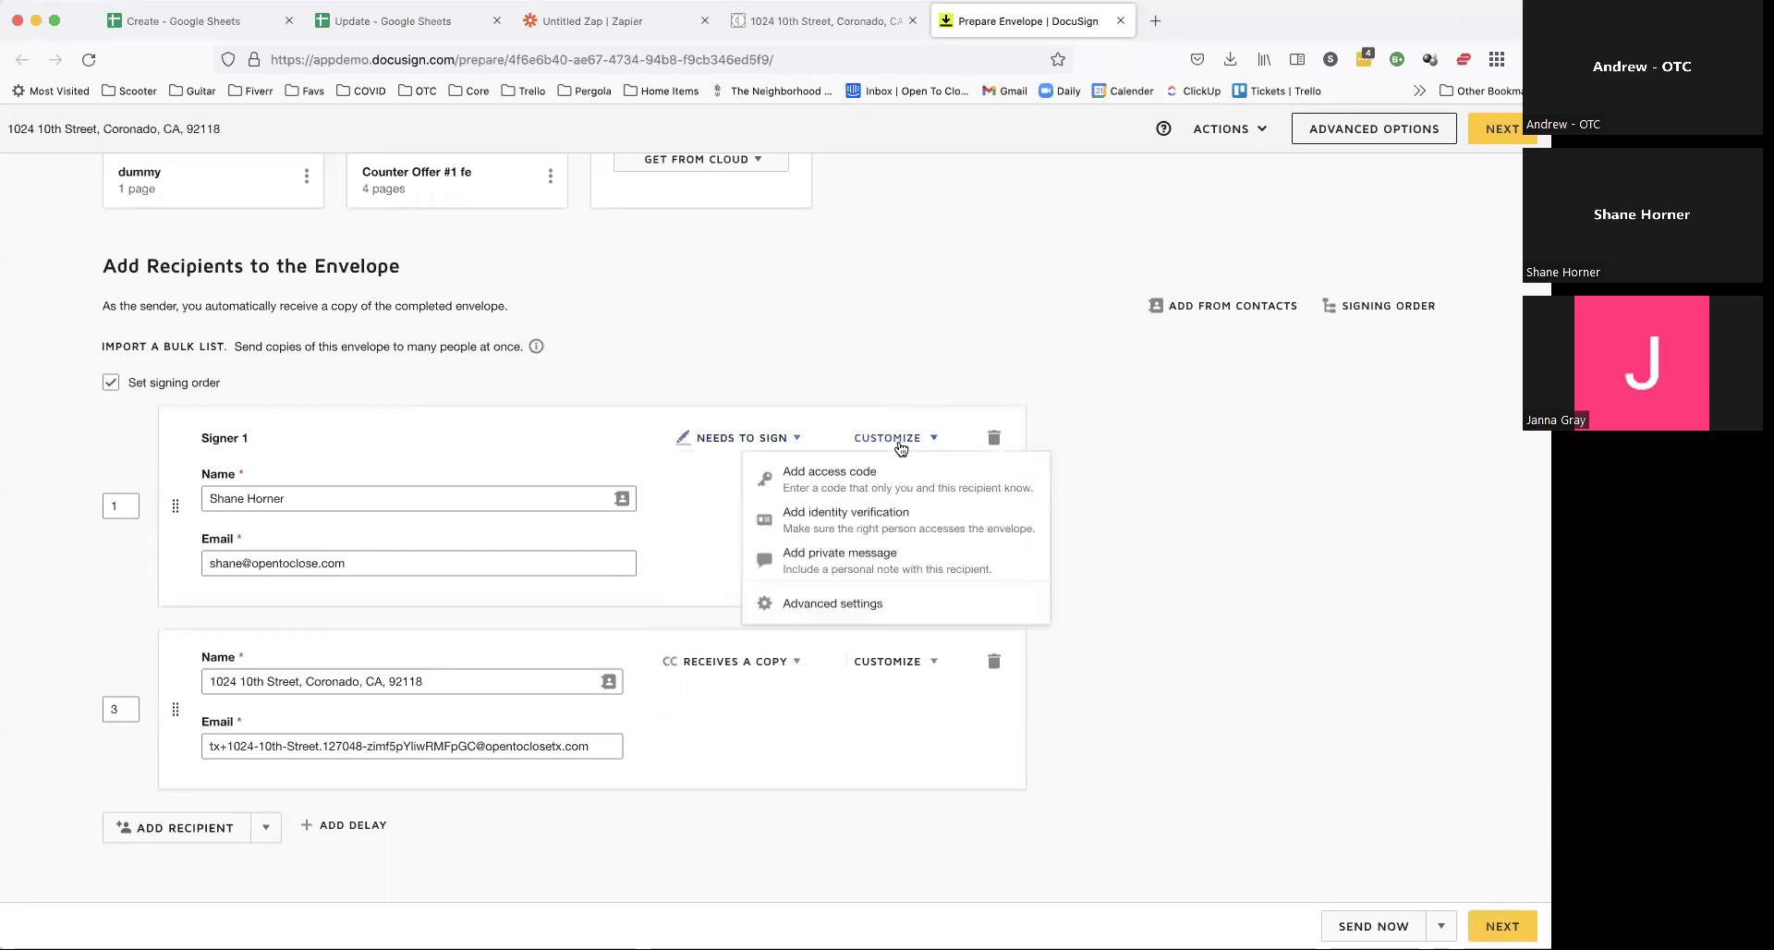
click(768, 360)
click(763, 446)
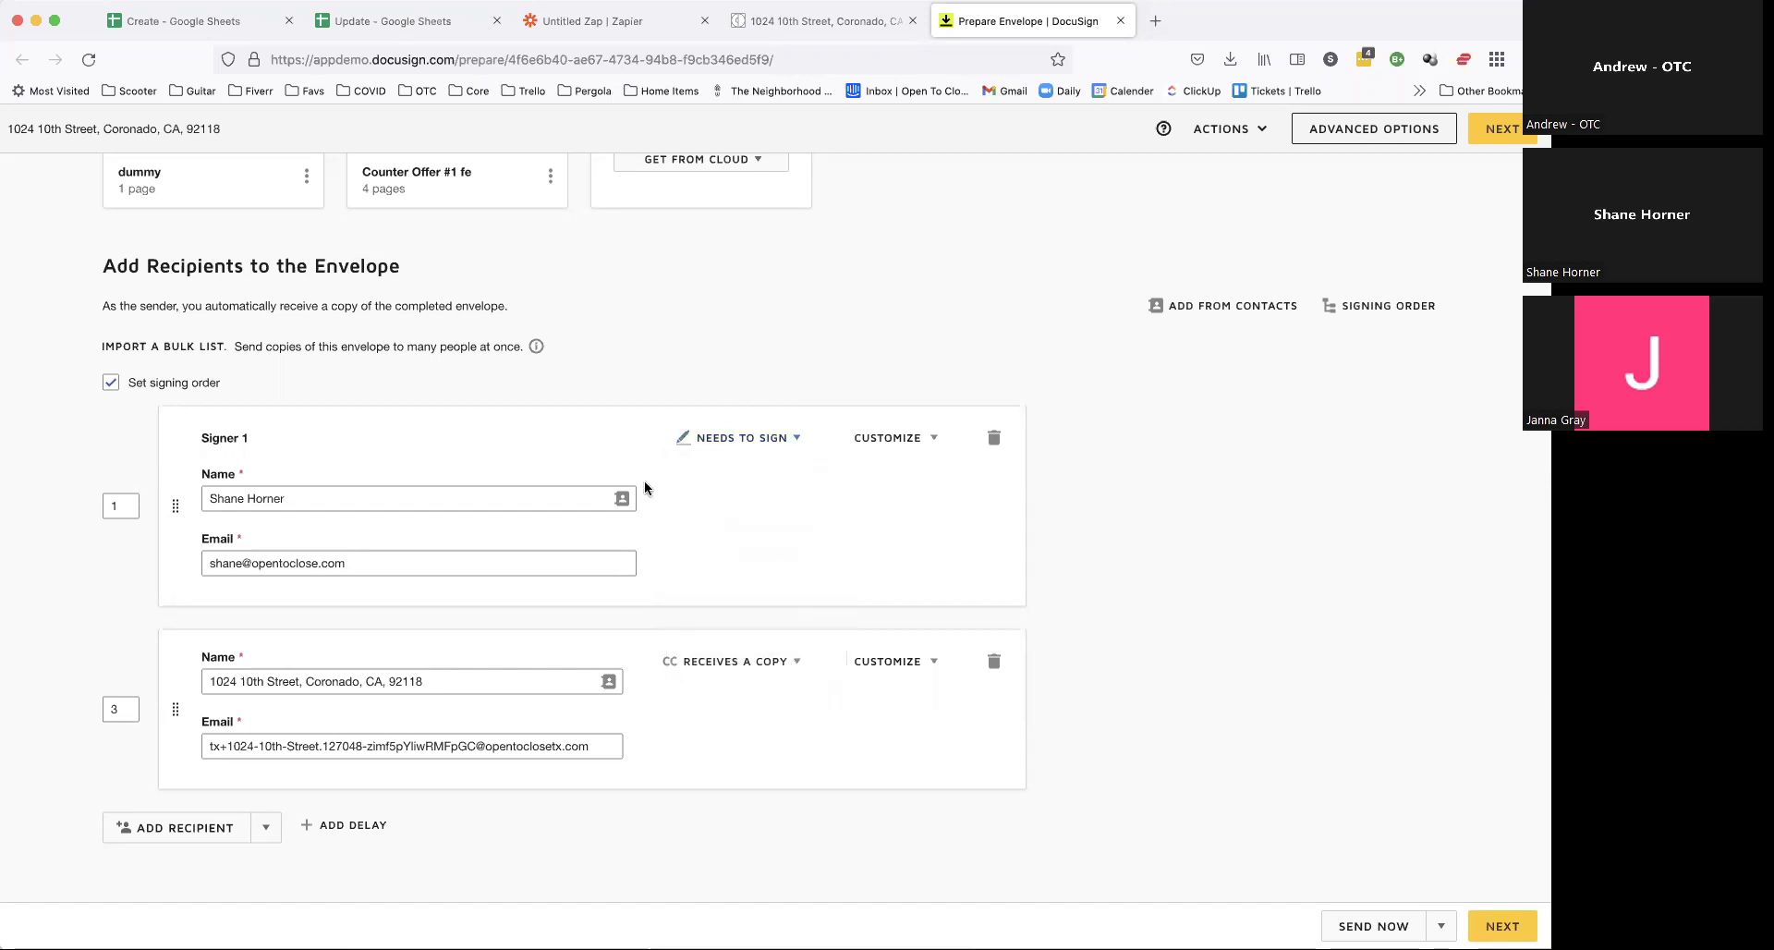
click(763, 444)
scroll(763, 444, up, 3)
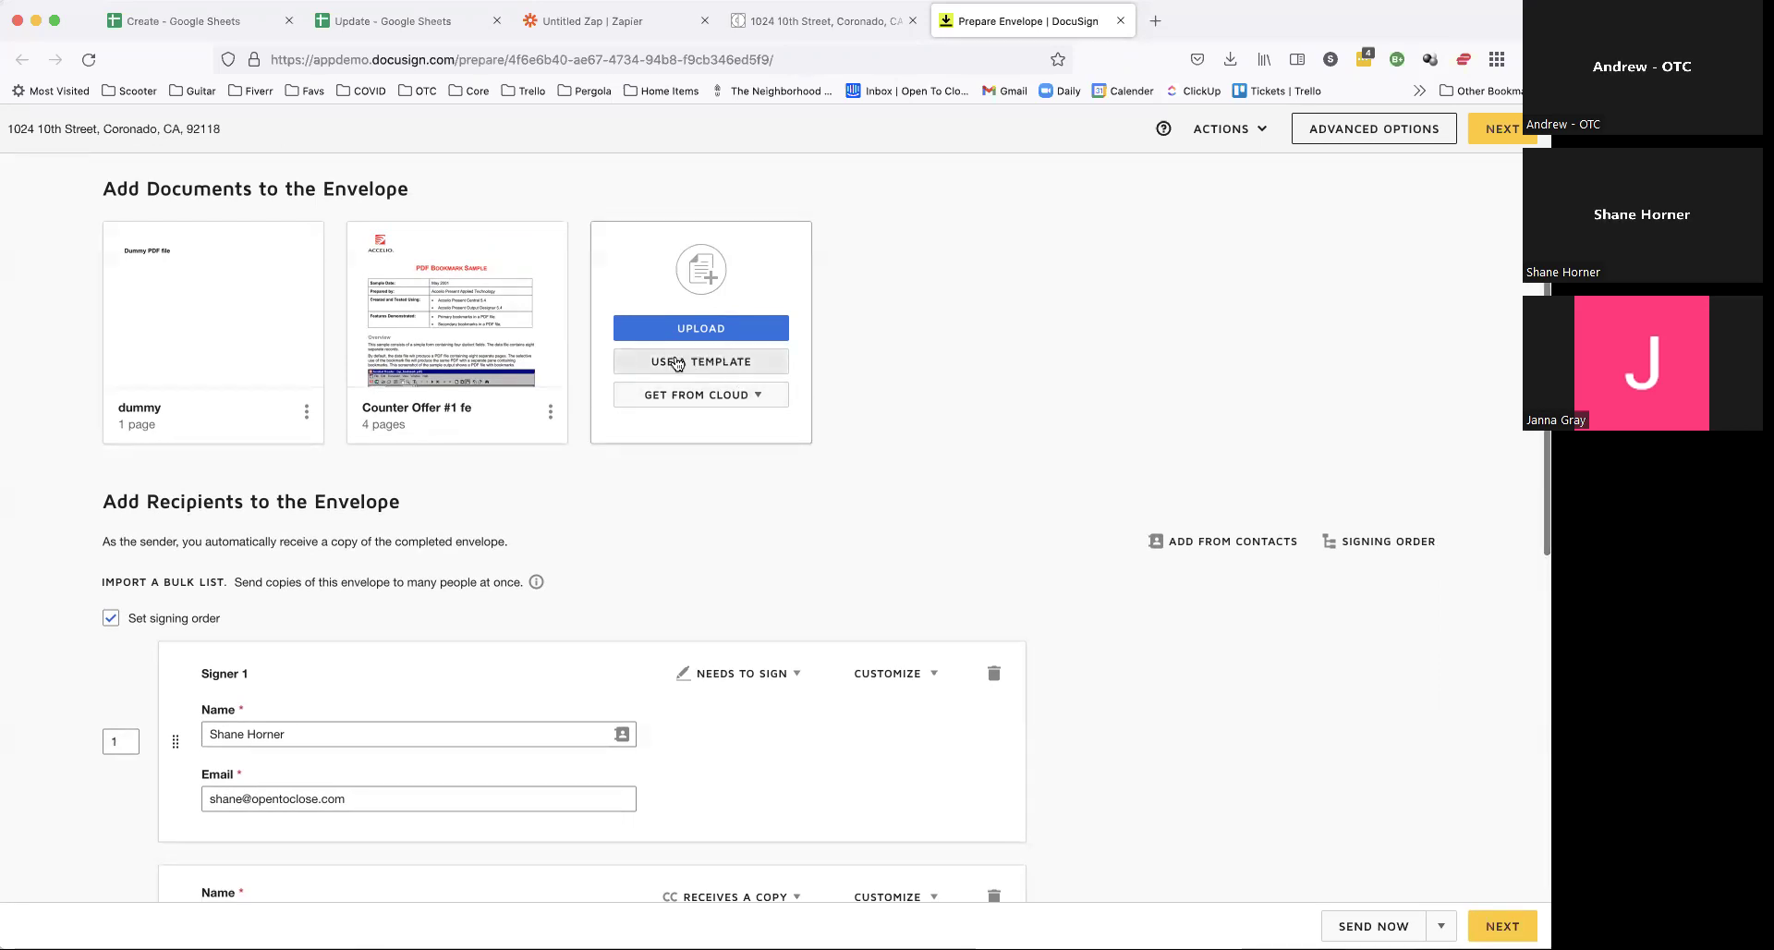
scroll(783, 610, down, 1)
click(778, 624)
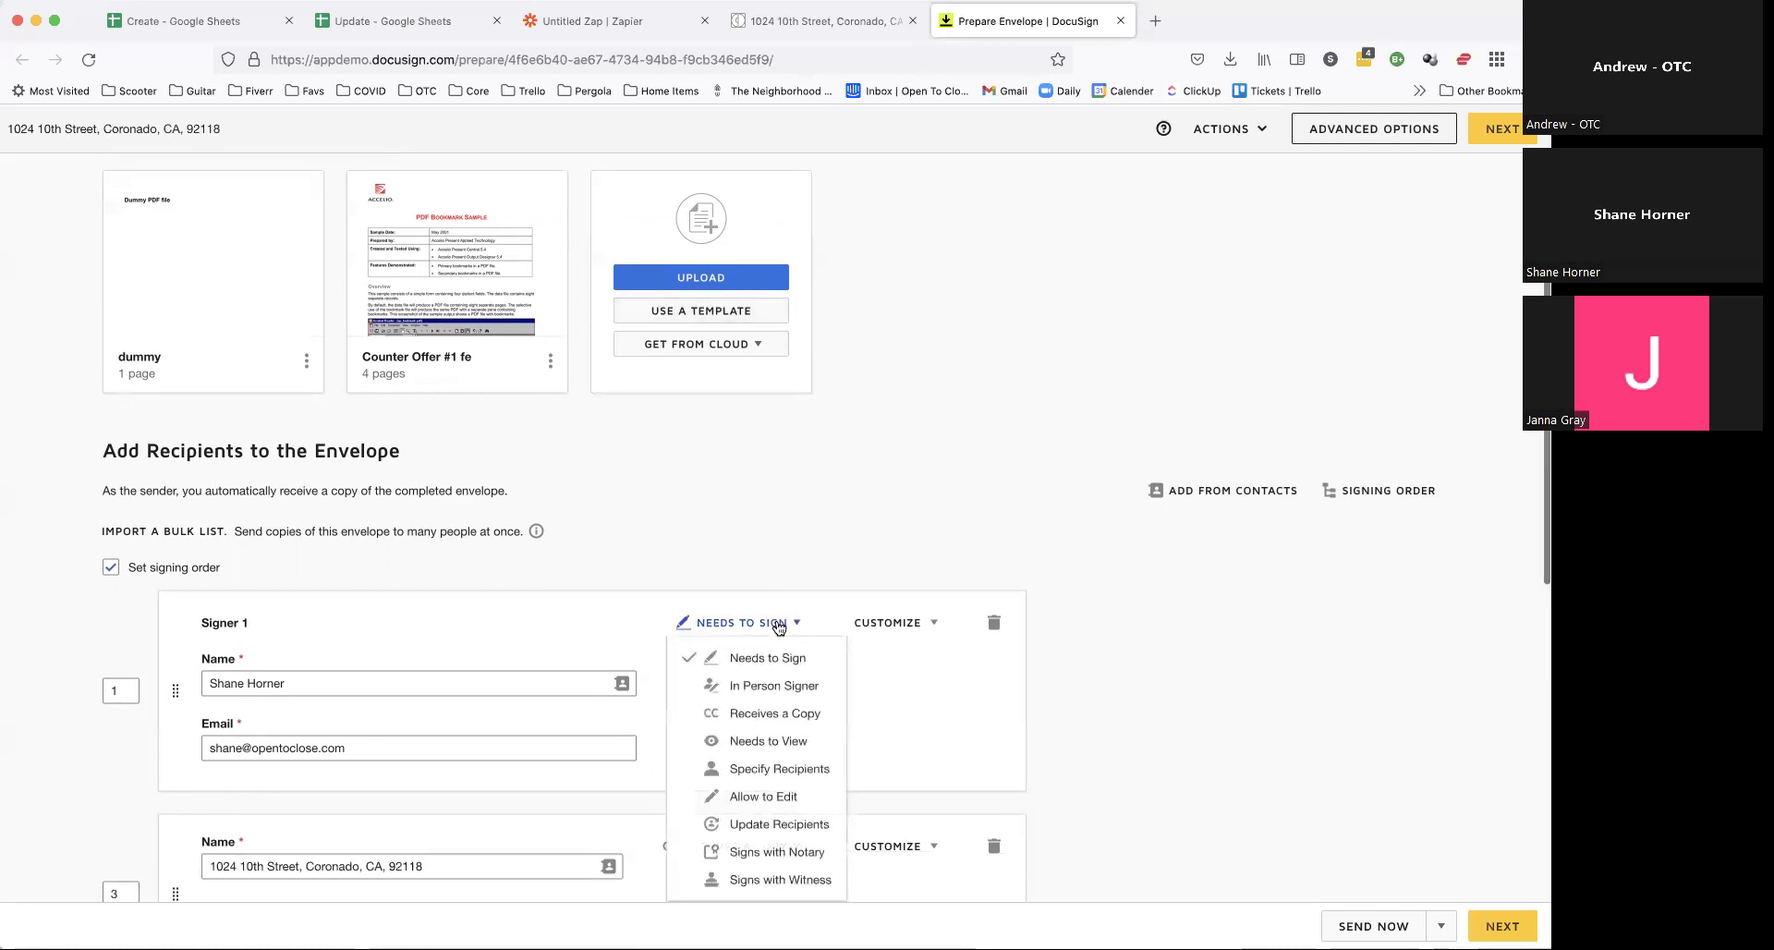
scroll(779, 626, down, 2)
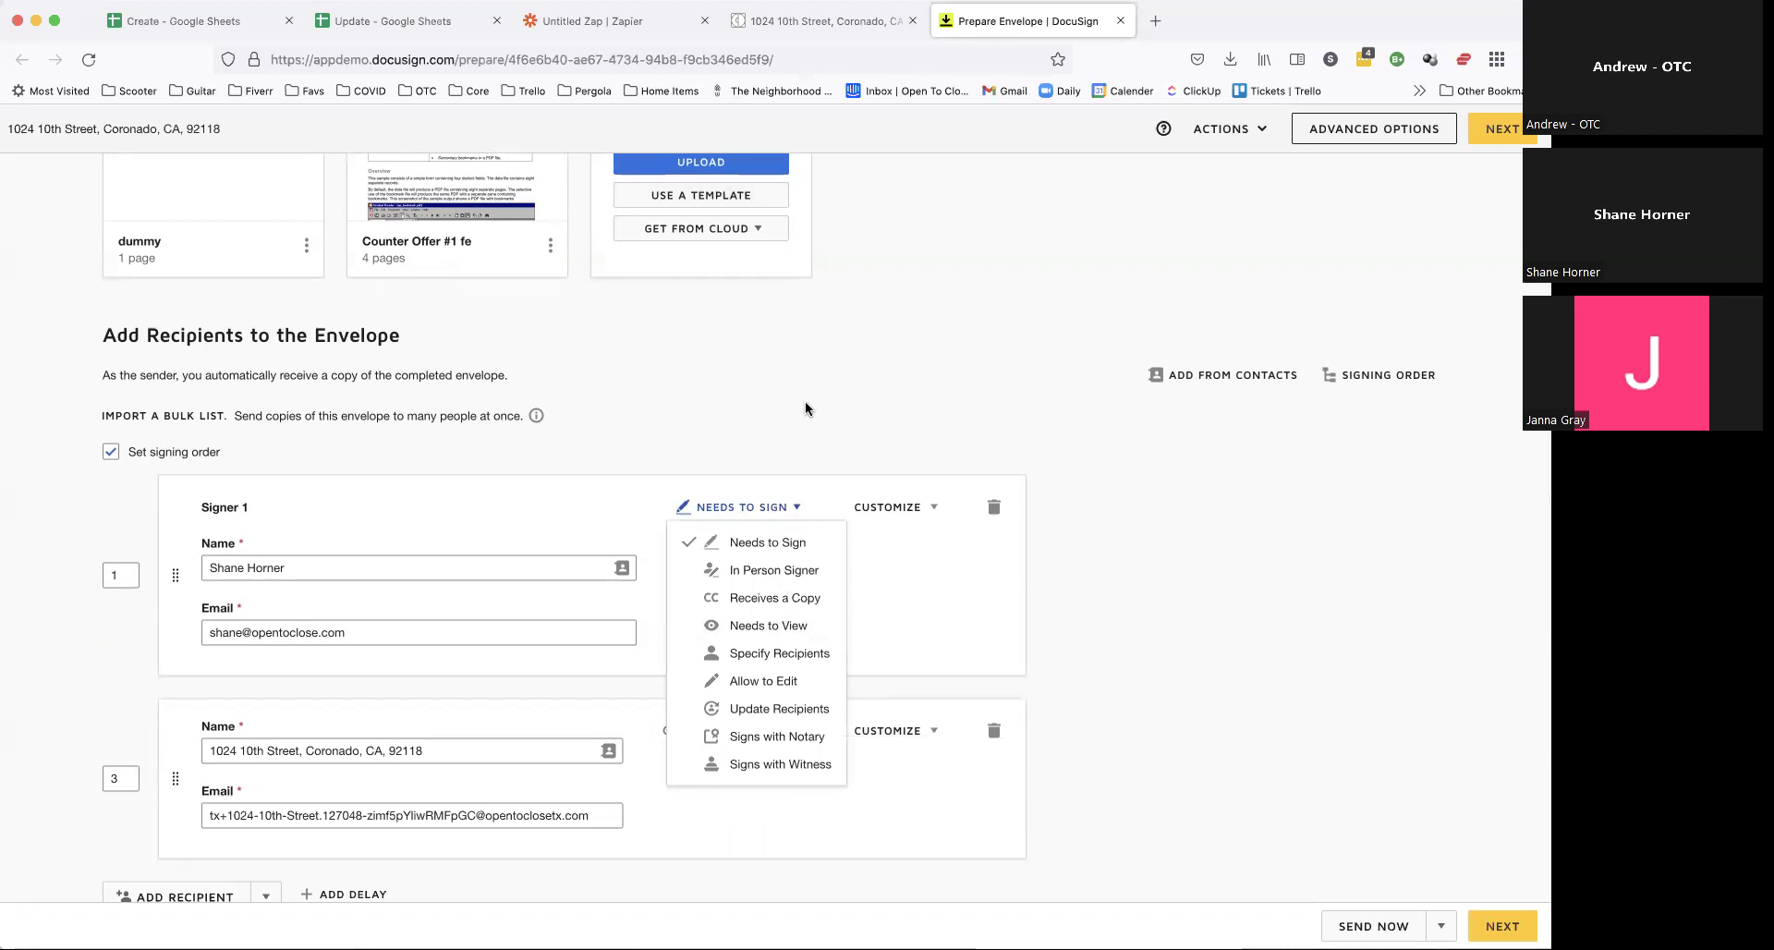
scroll(806, 408, up, 3)
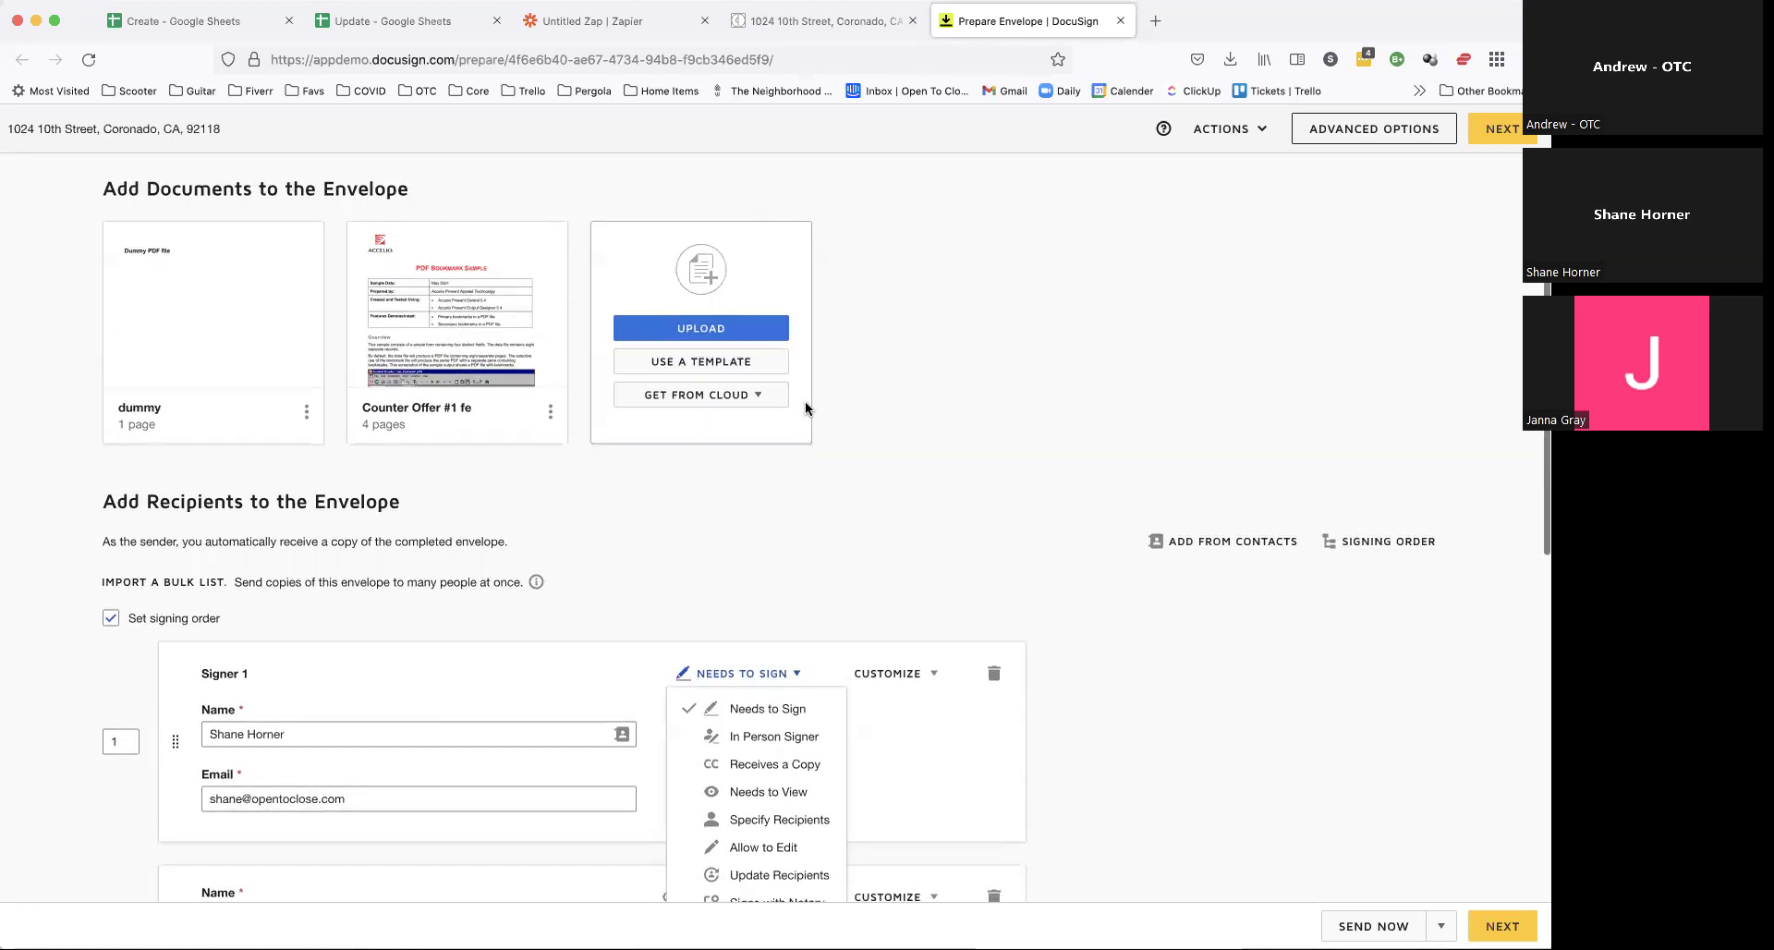
scroll(806, 408, down, 3)
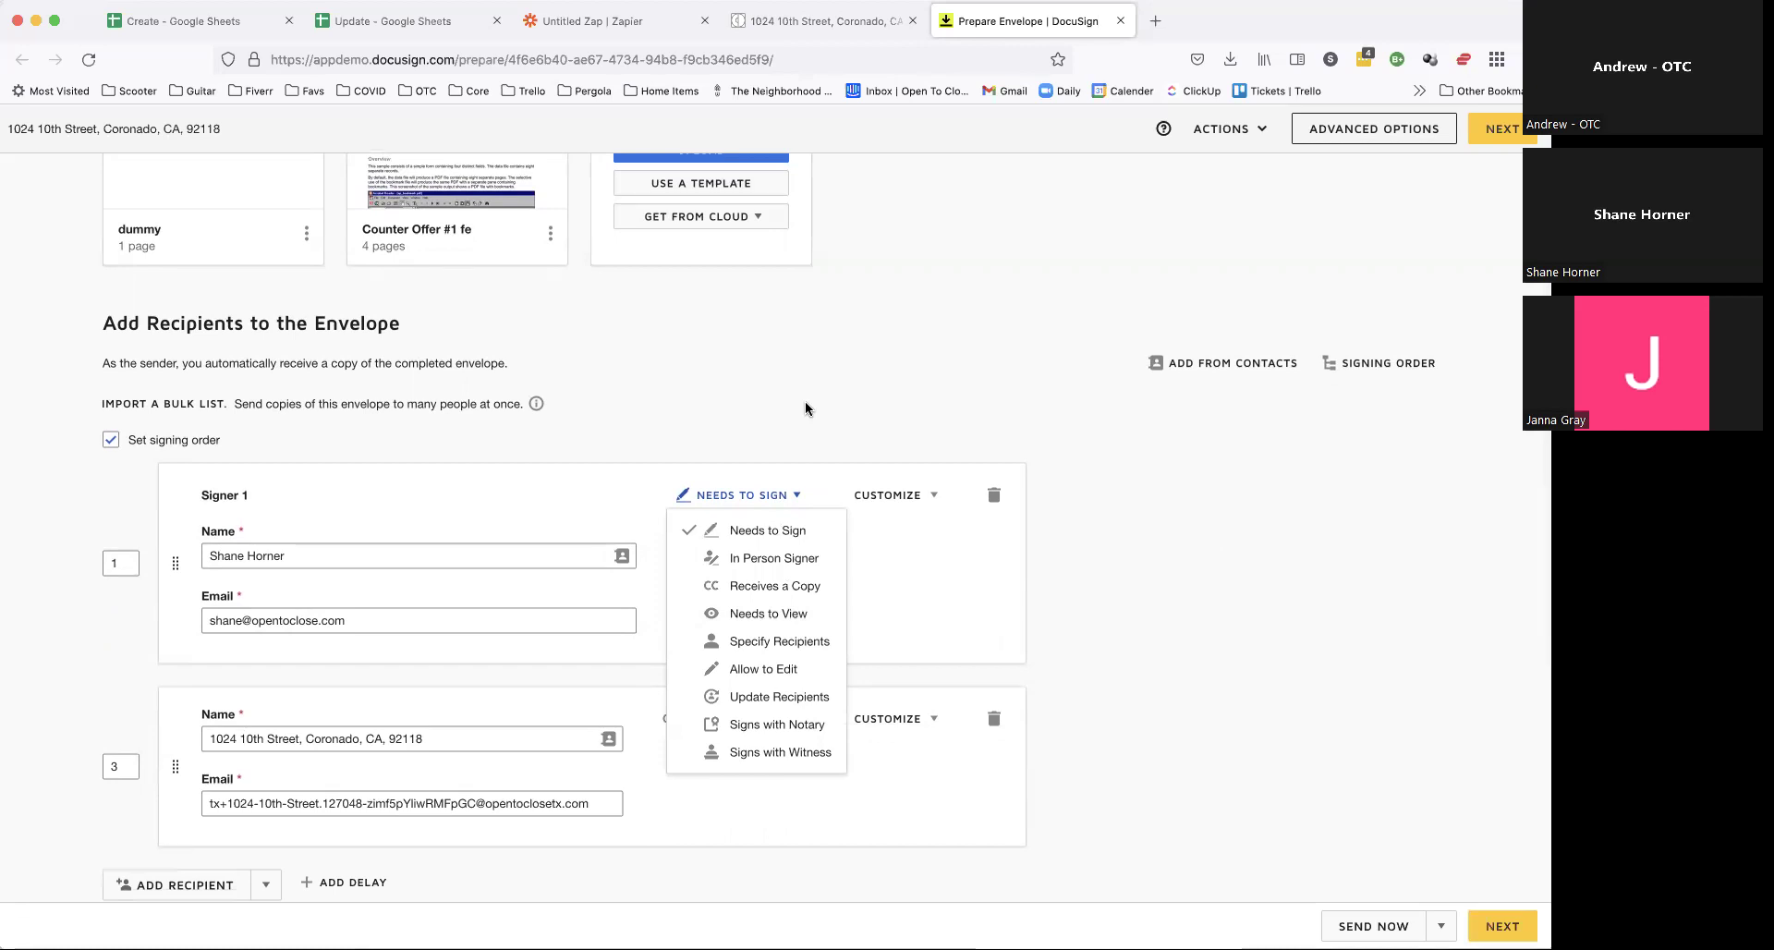
scroll(805, 408, up, 3)
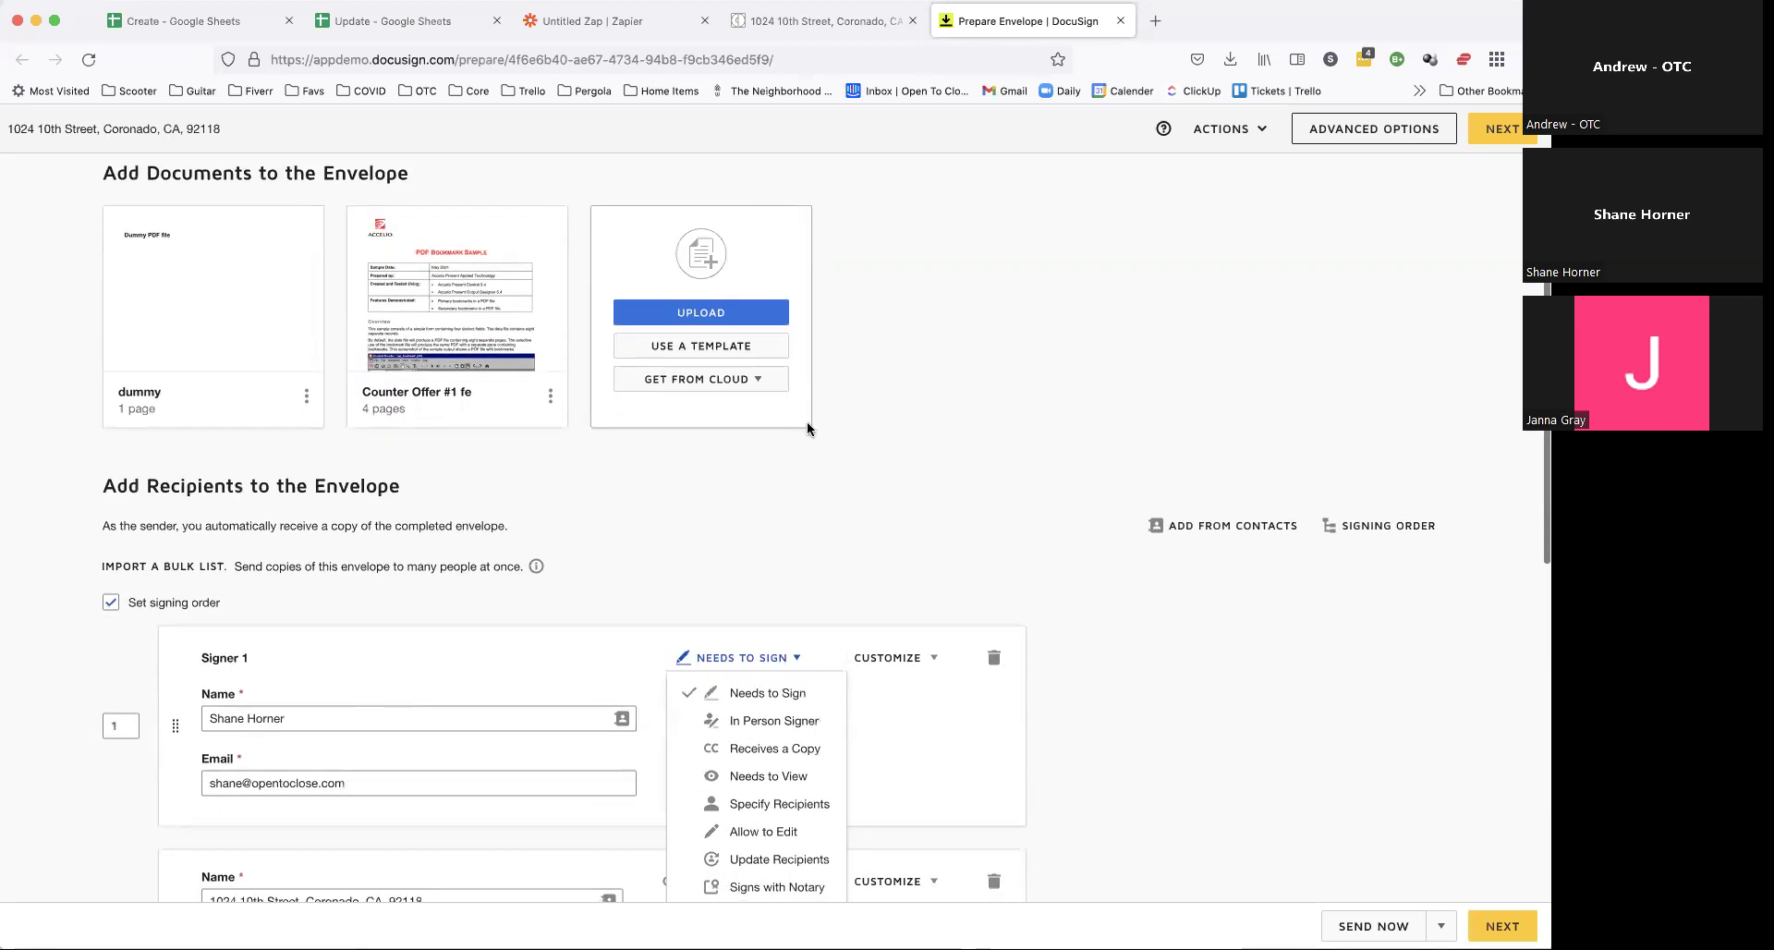
click(807, 462)
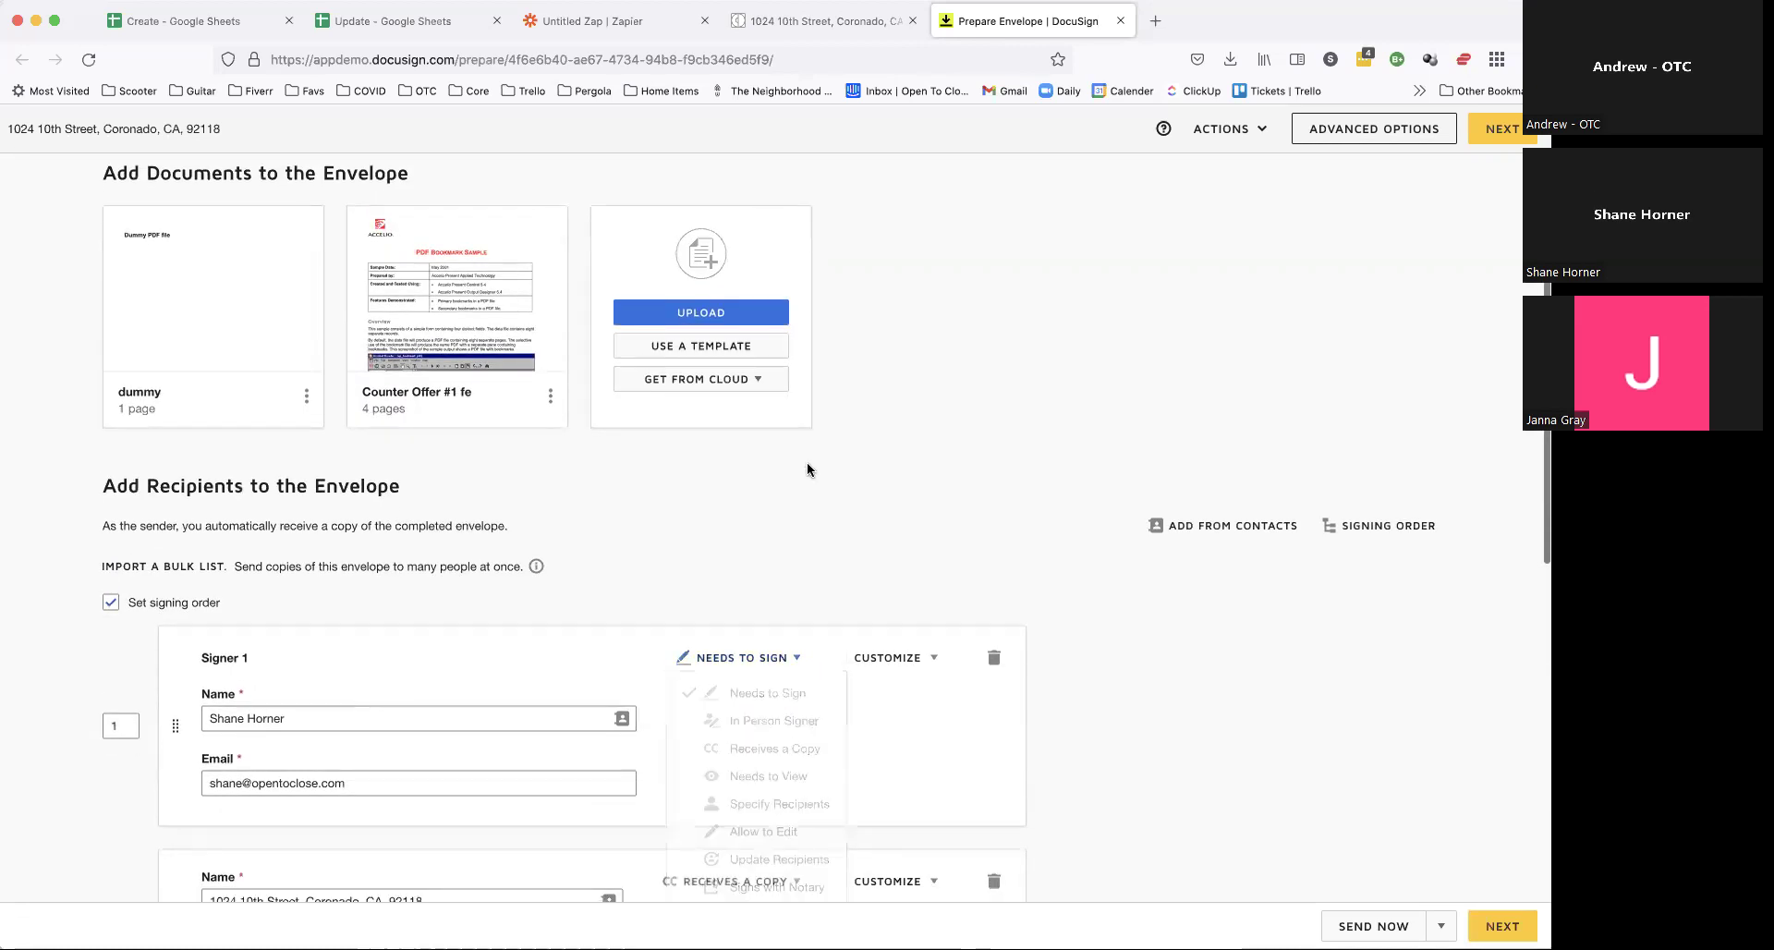
click(841, 30)
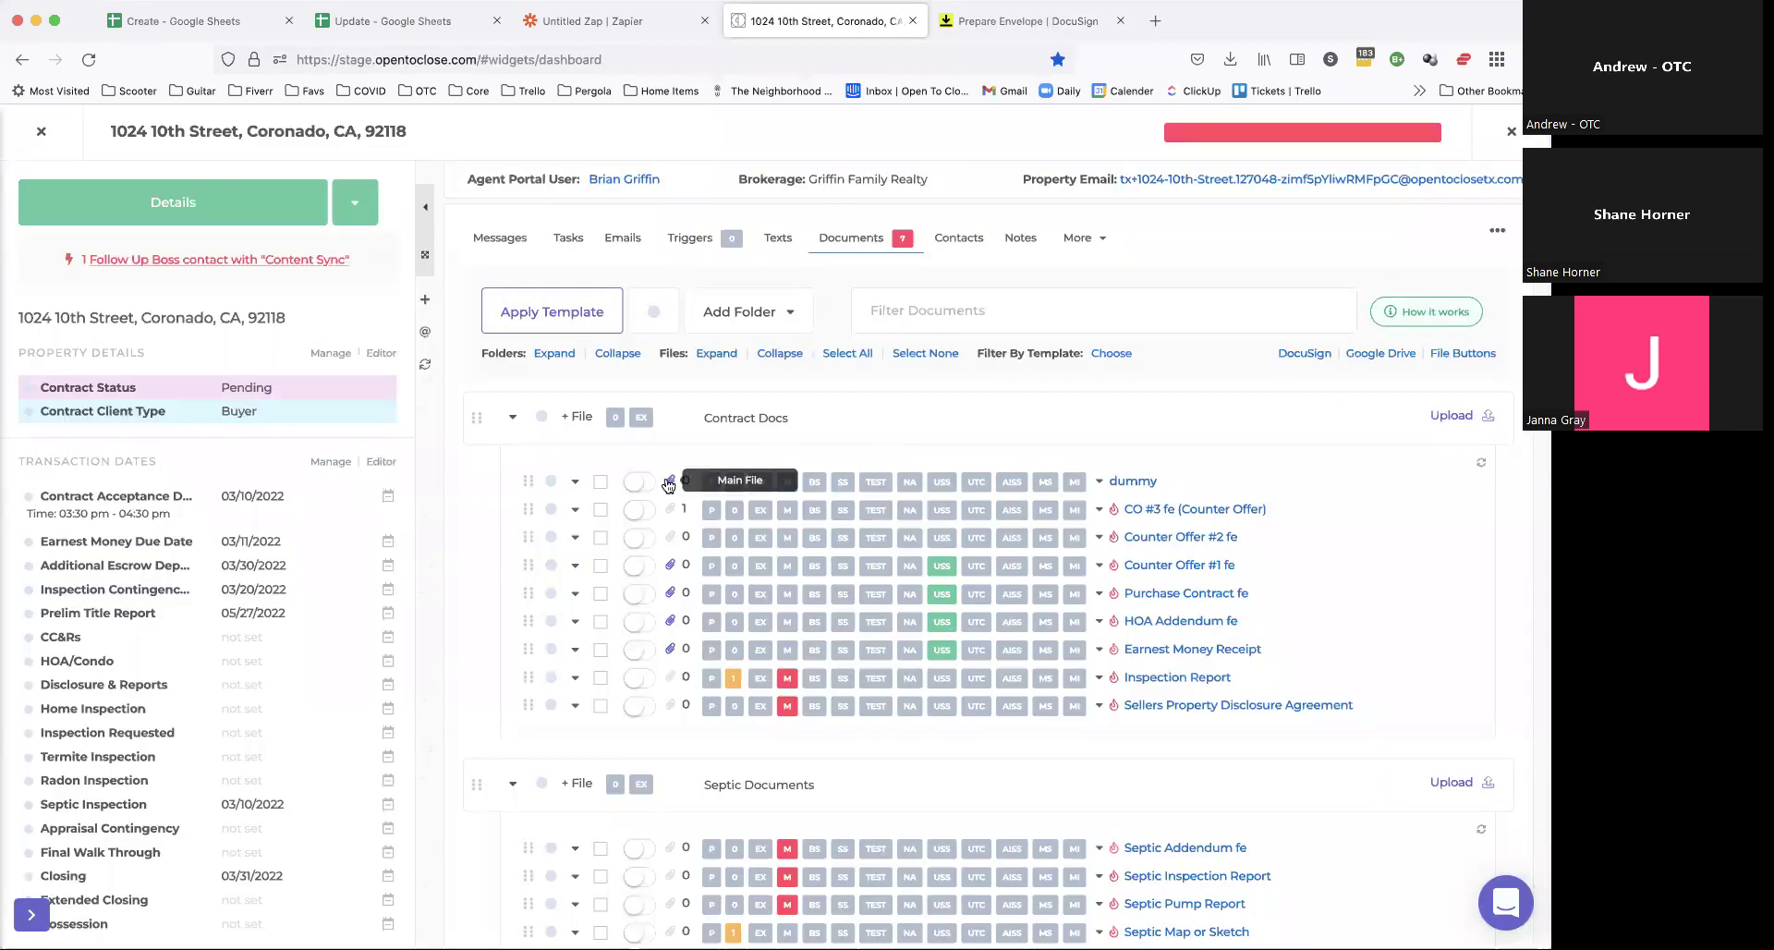
click(671, 482)
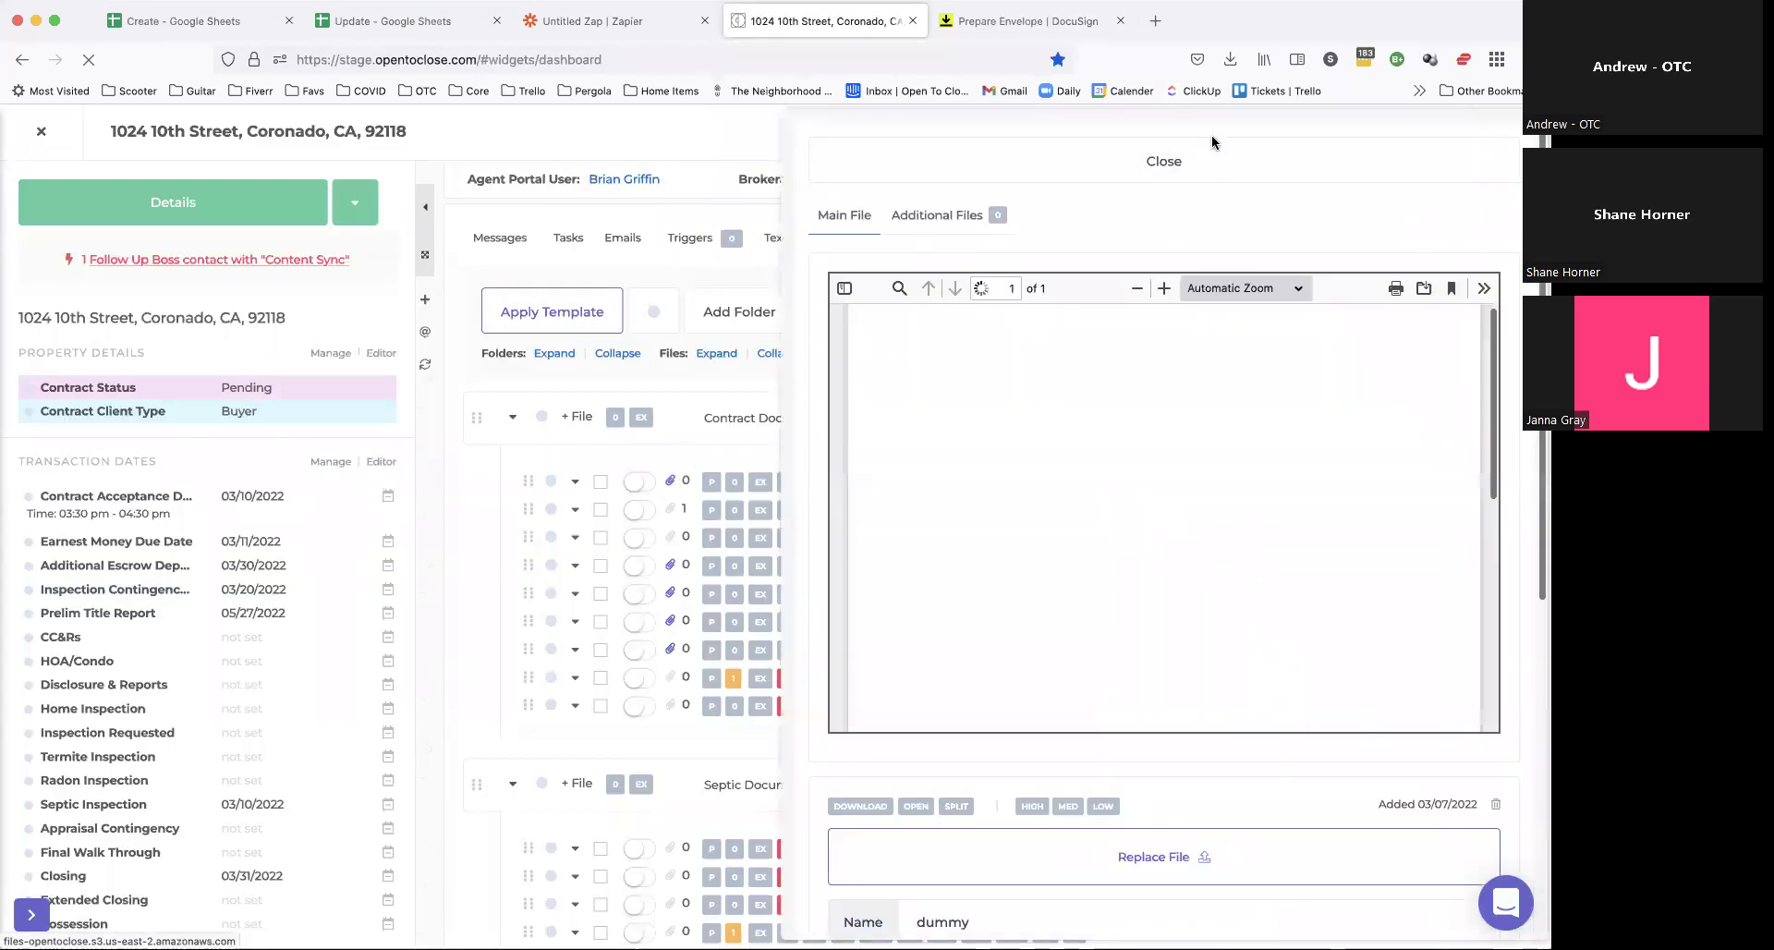
scroll(1040, 296, down, 5)
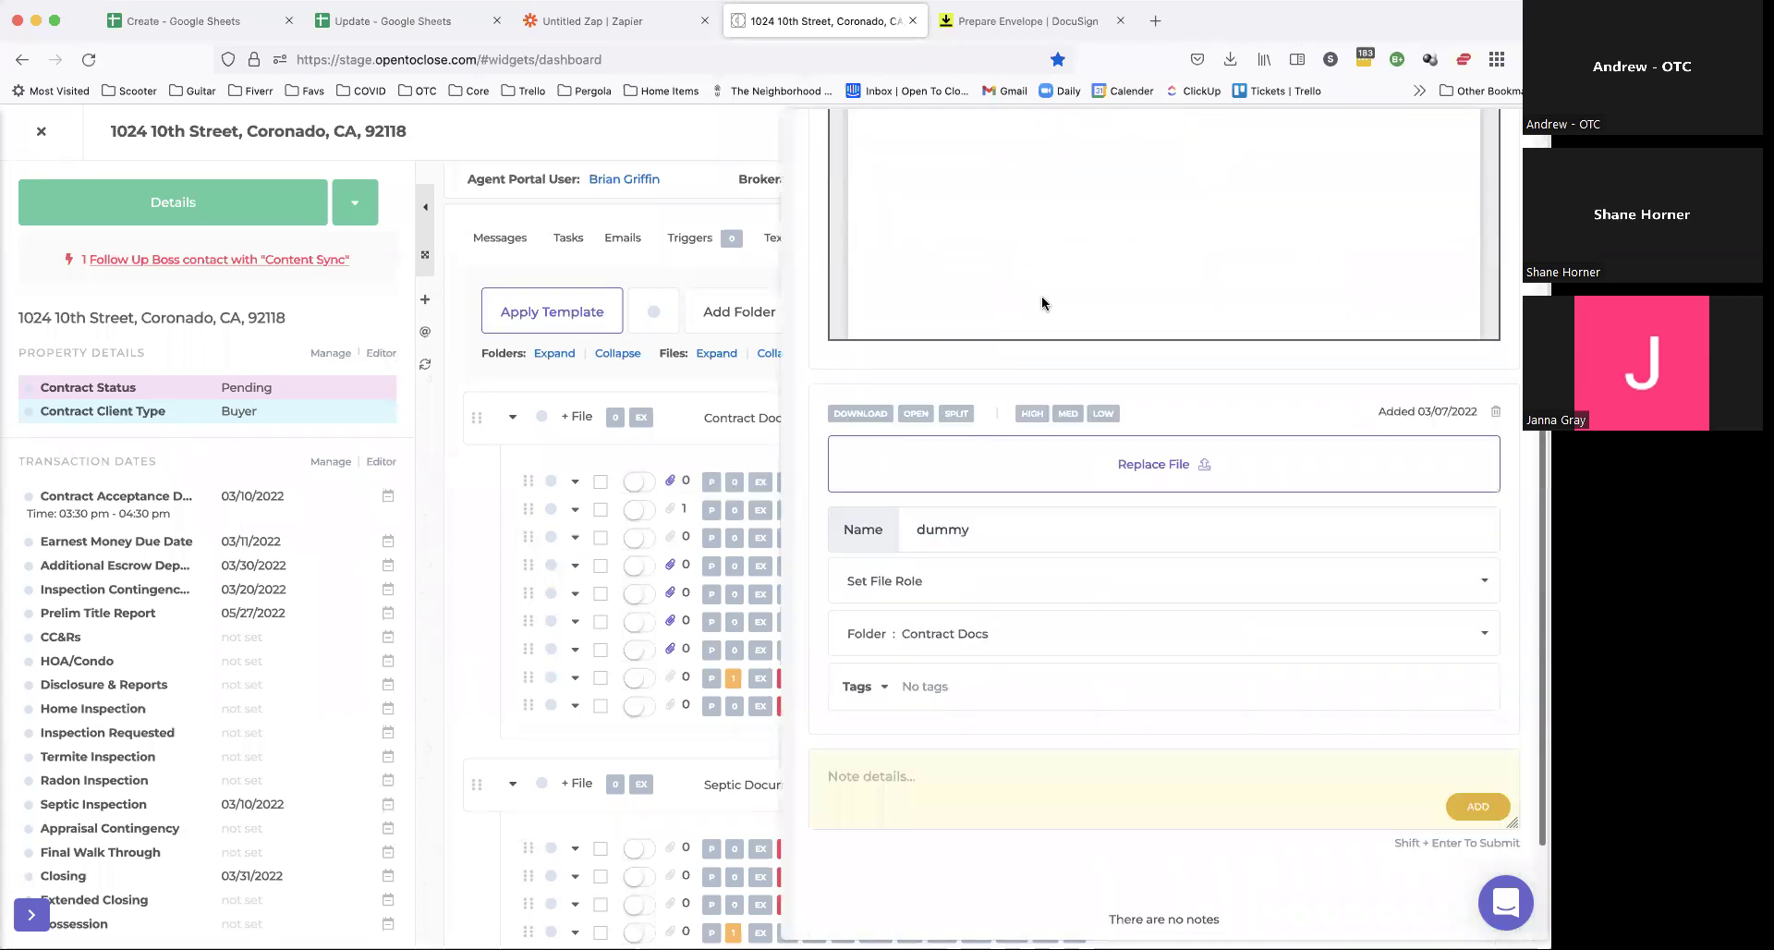
scroll(1041, 296, up, 5)
click(924, 159)
click(1026, 20)
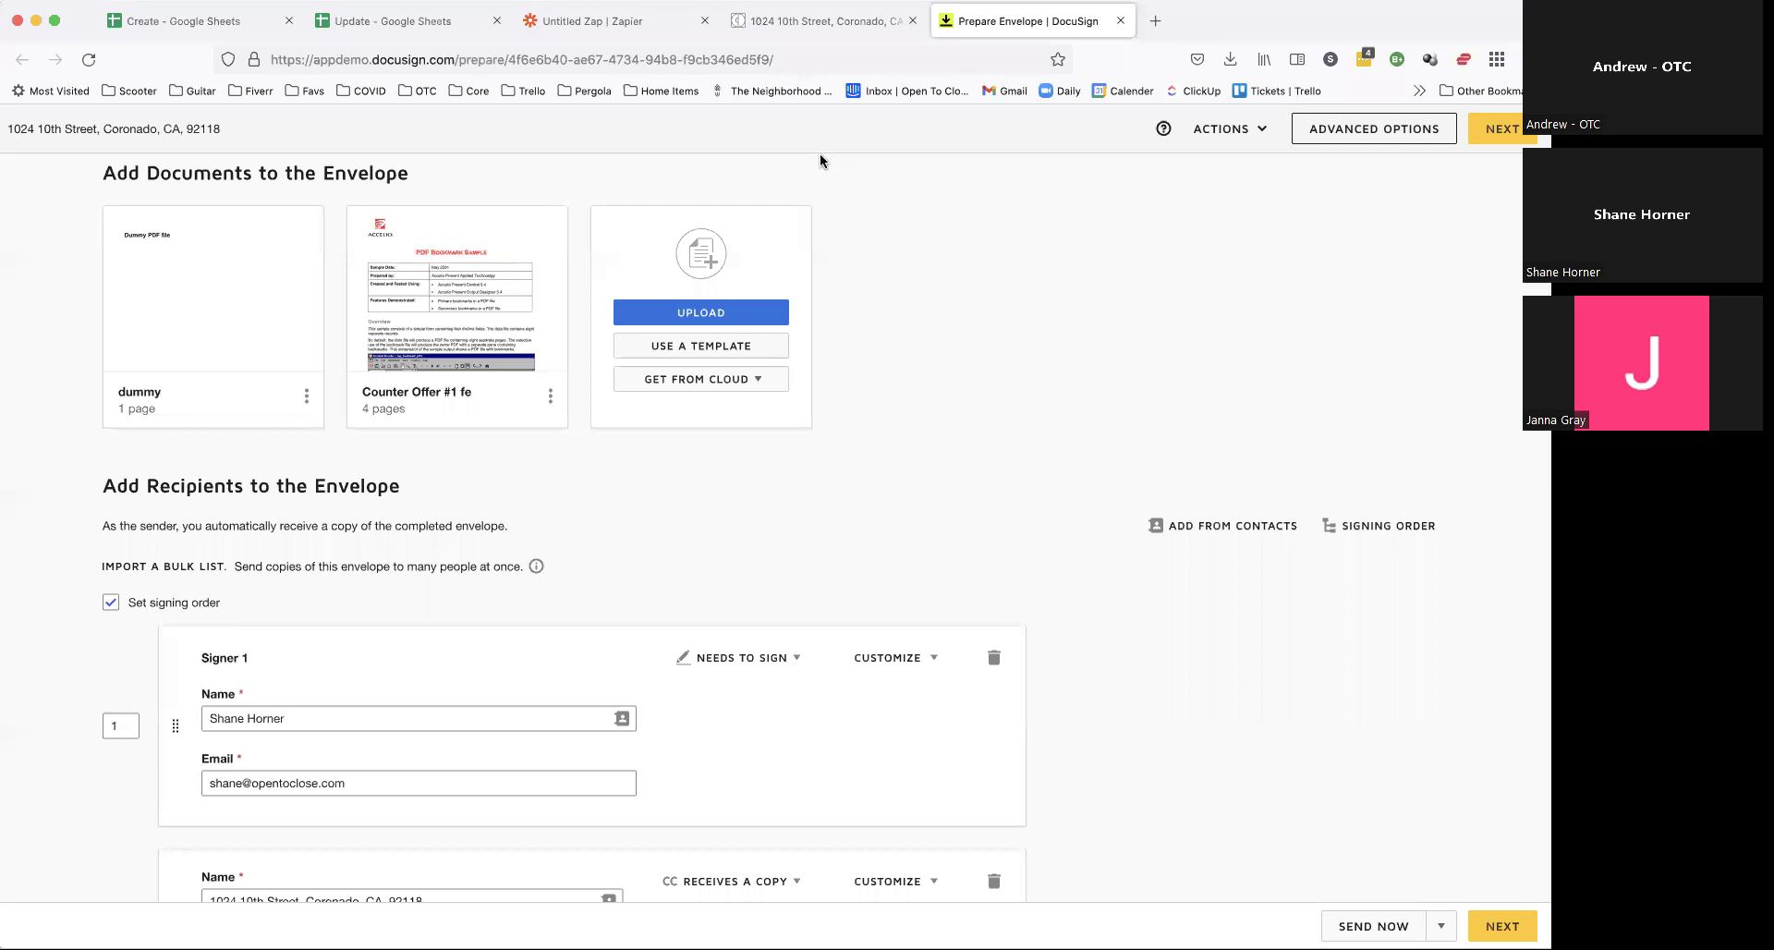
click(832, 22)
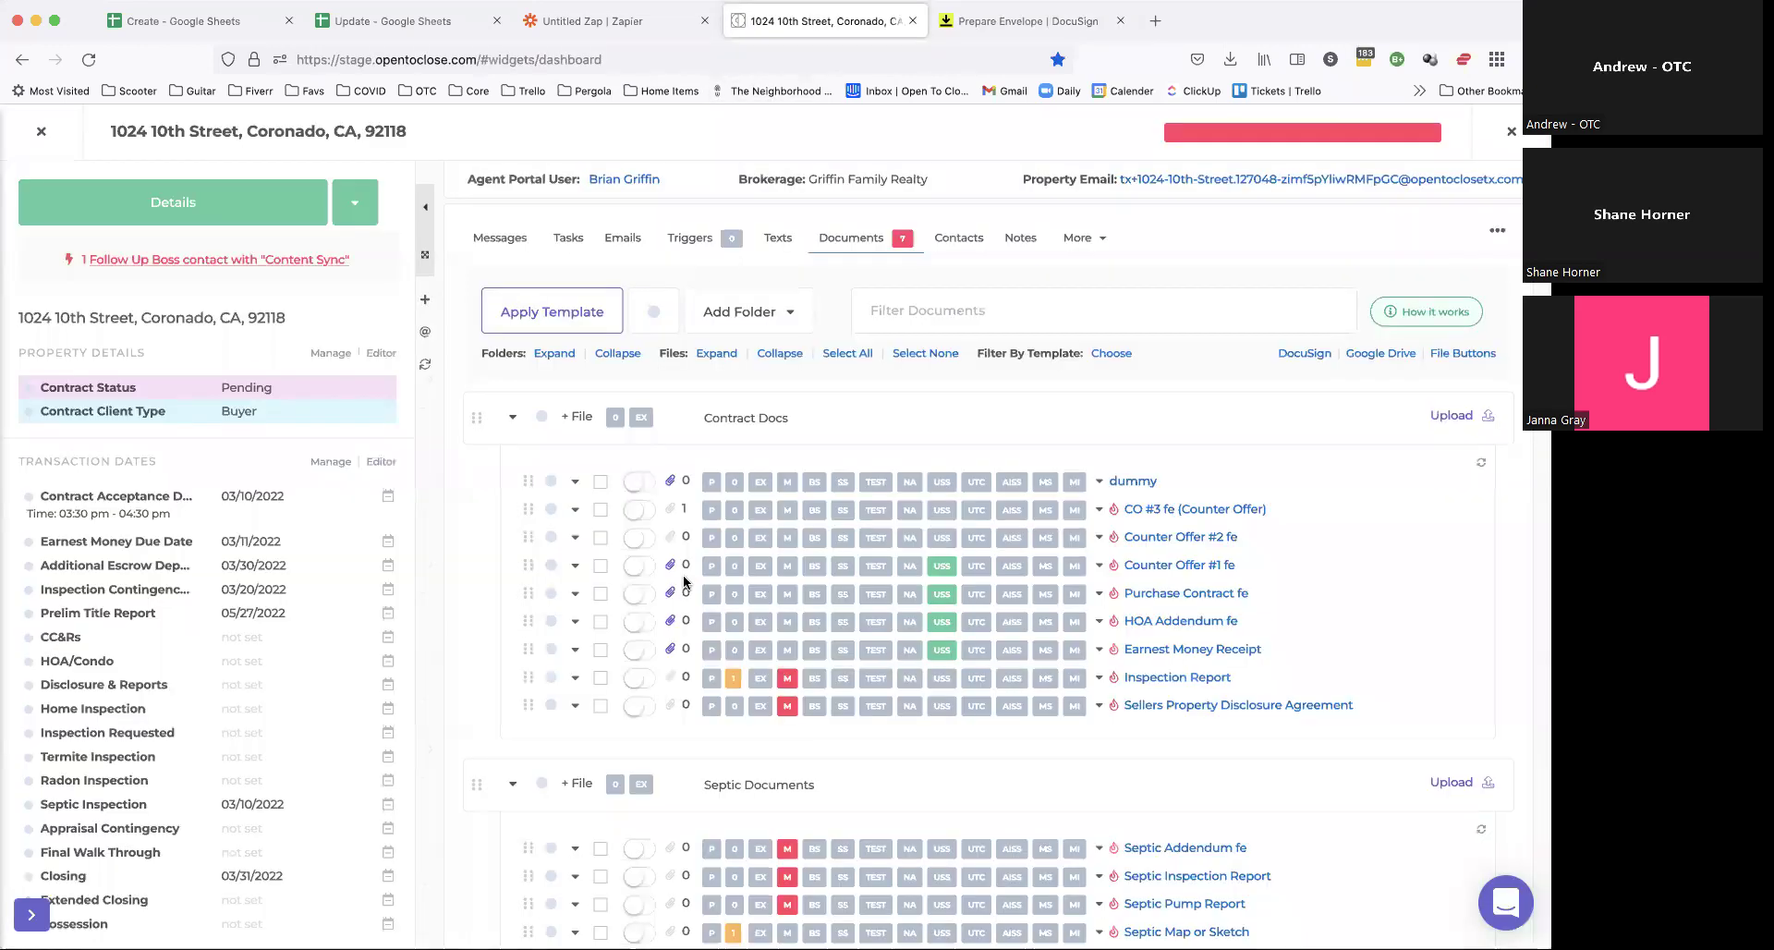
click(671, 480)
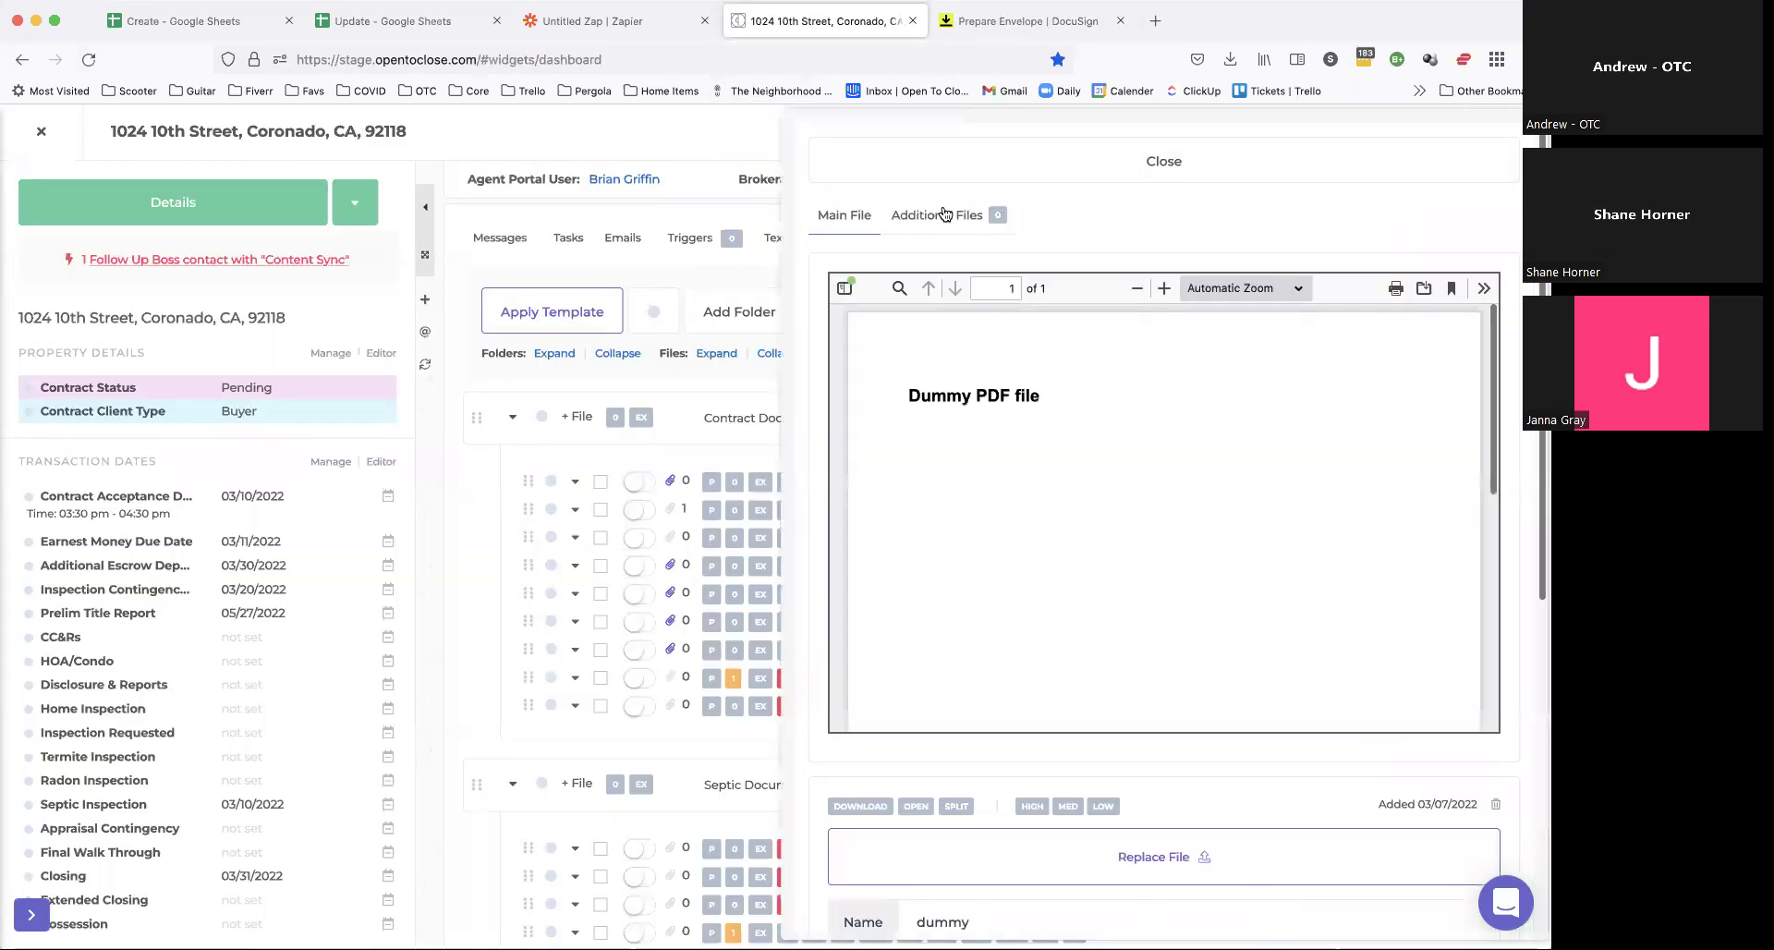
click(943, 214)
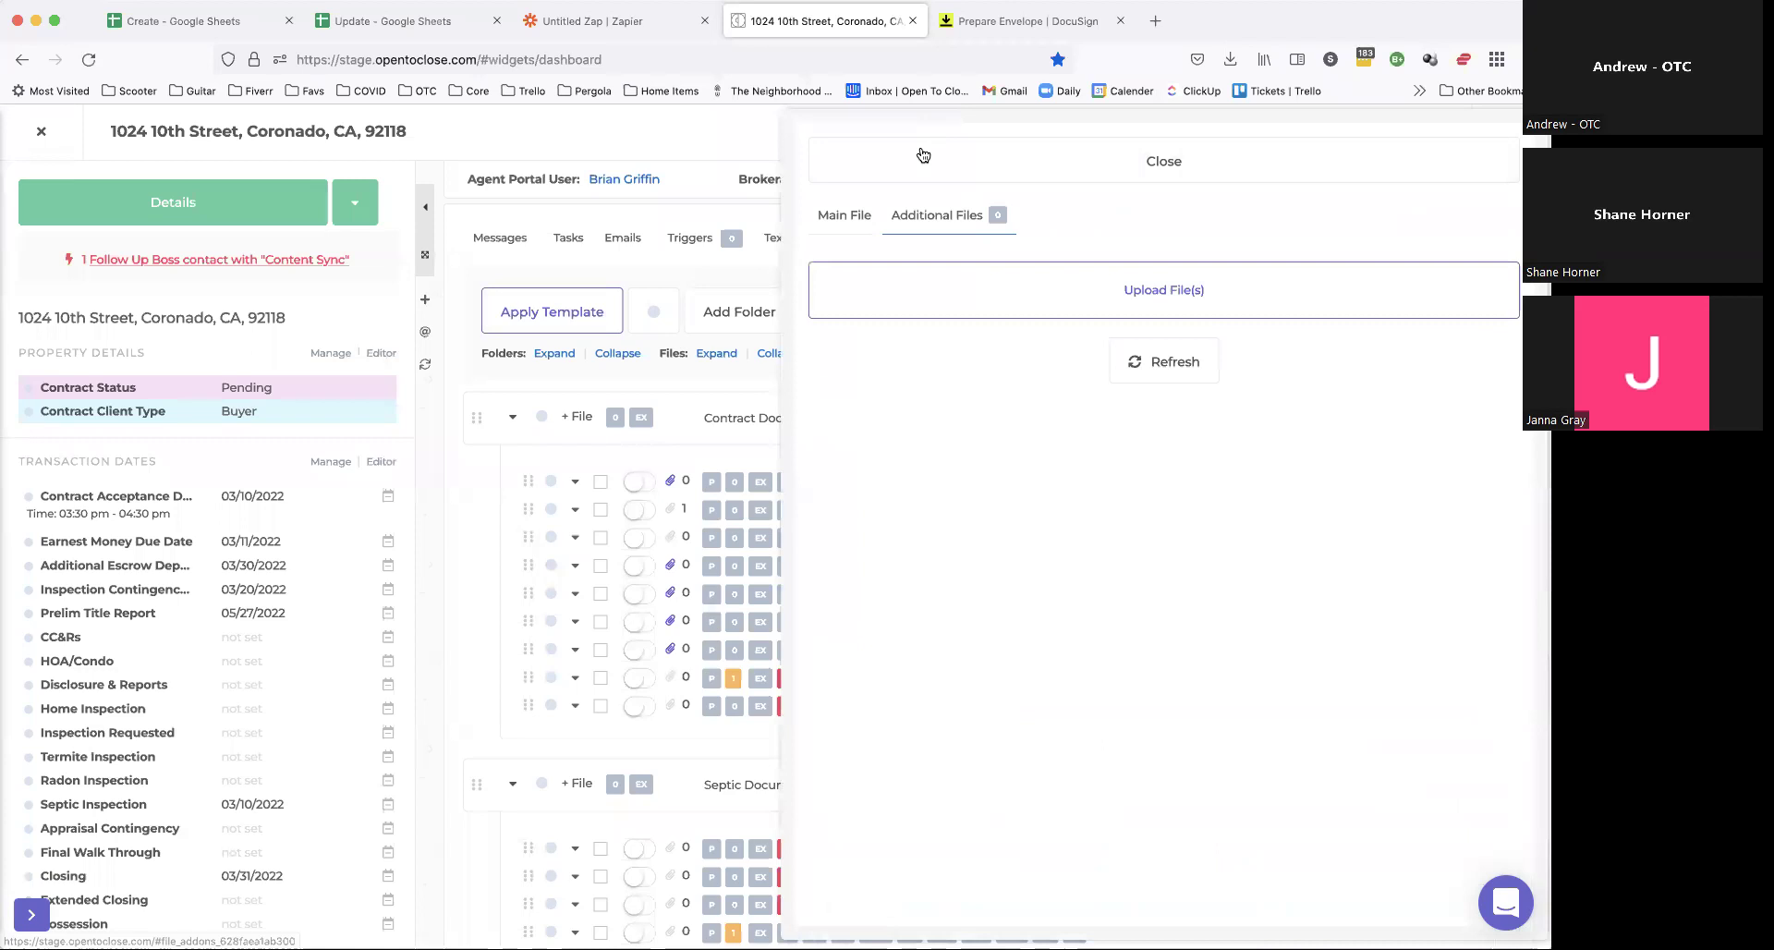
click(836, 220)
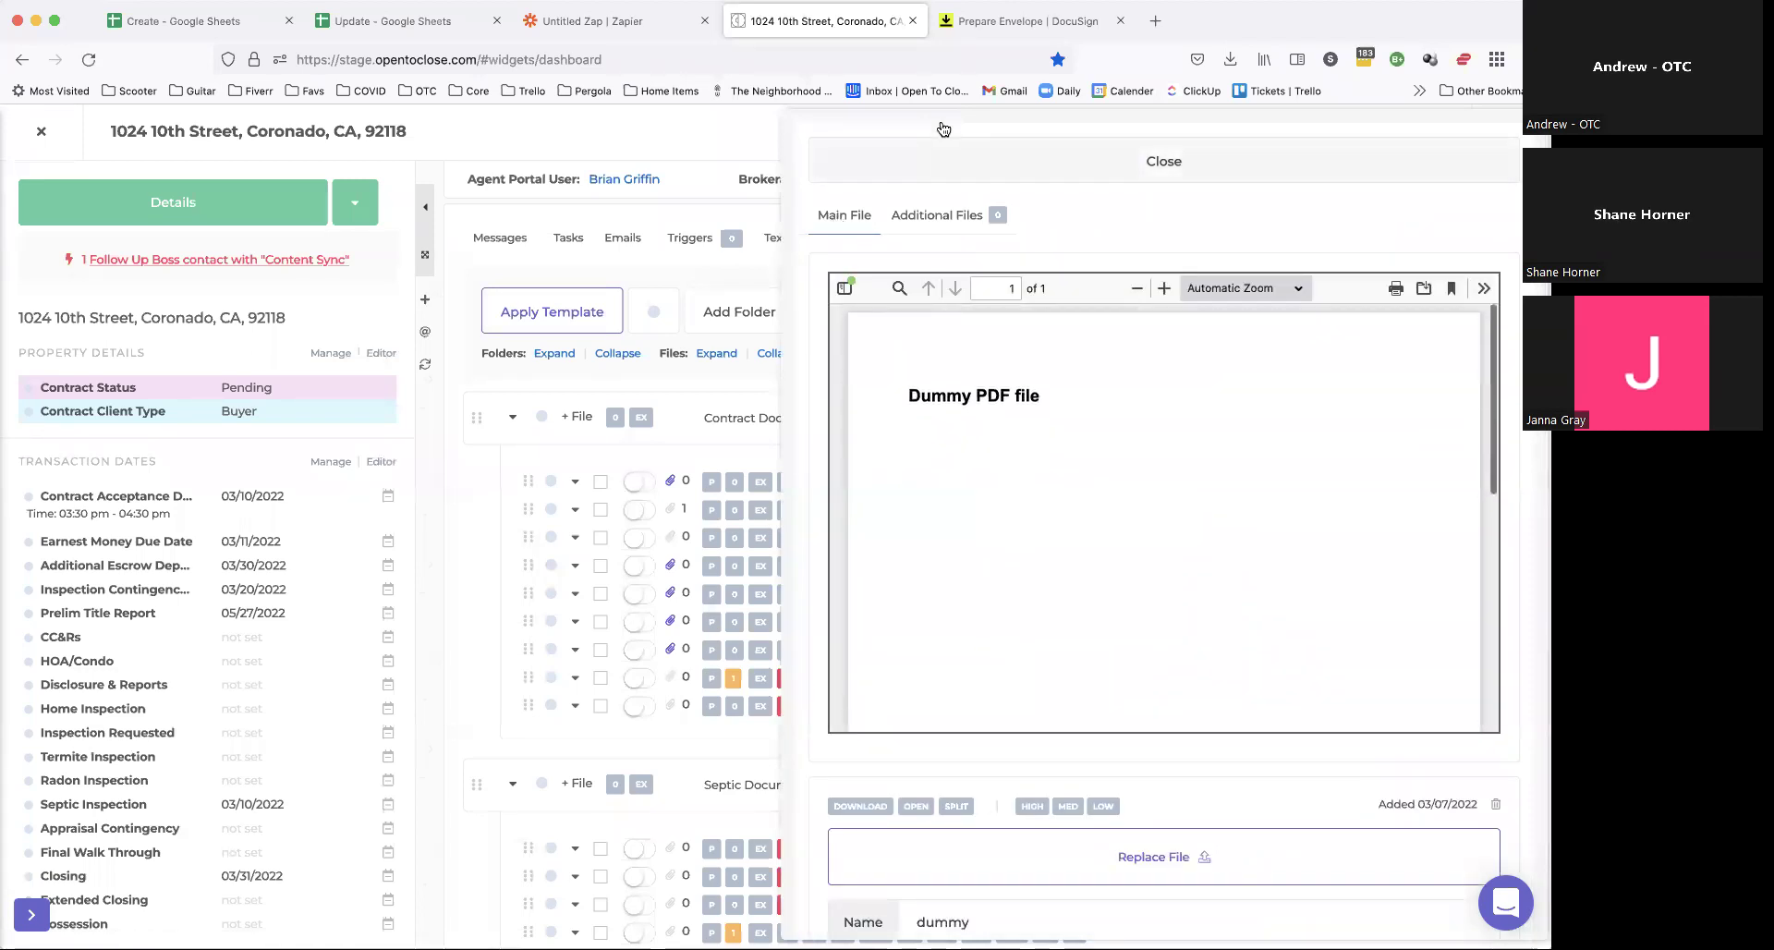
click(943, 161)
click(1028, 21)
scroll(726, 656, down, 5)
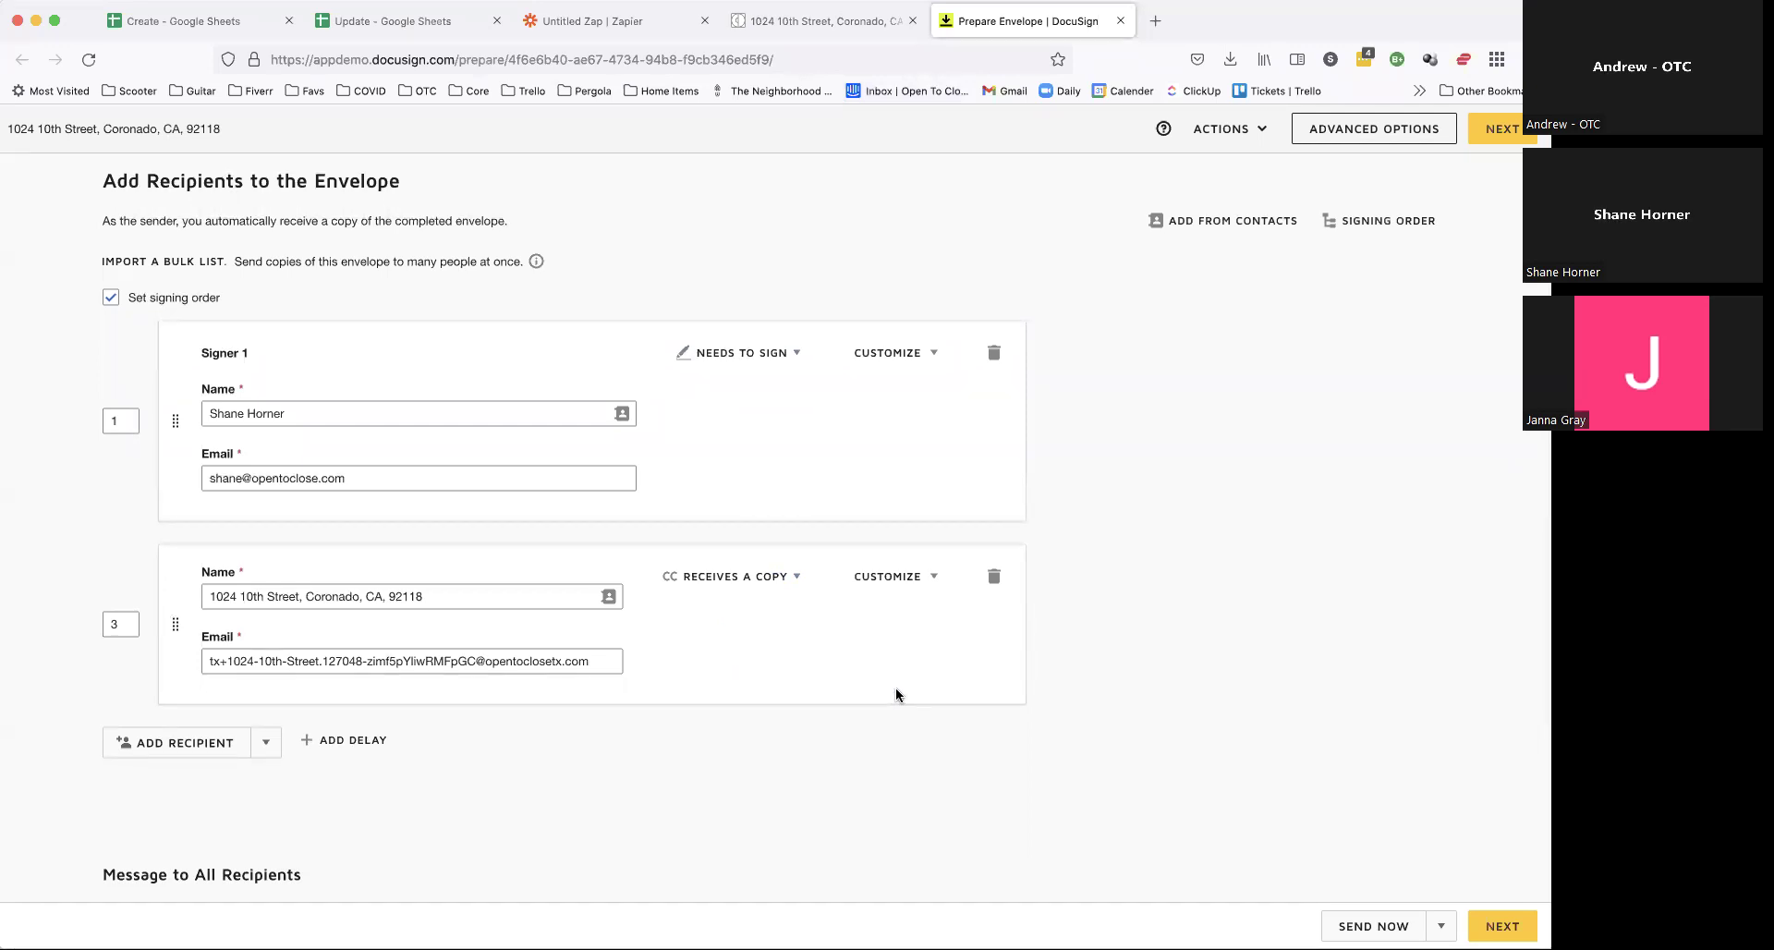
click(767, 576)
click(887, 578)
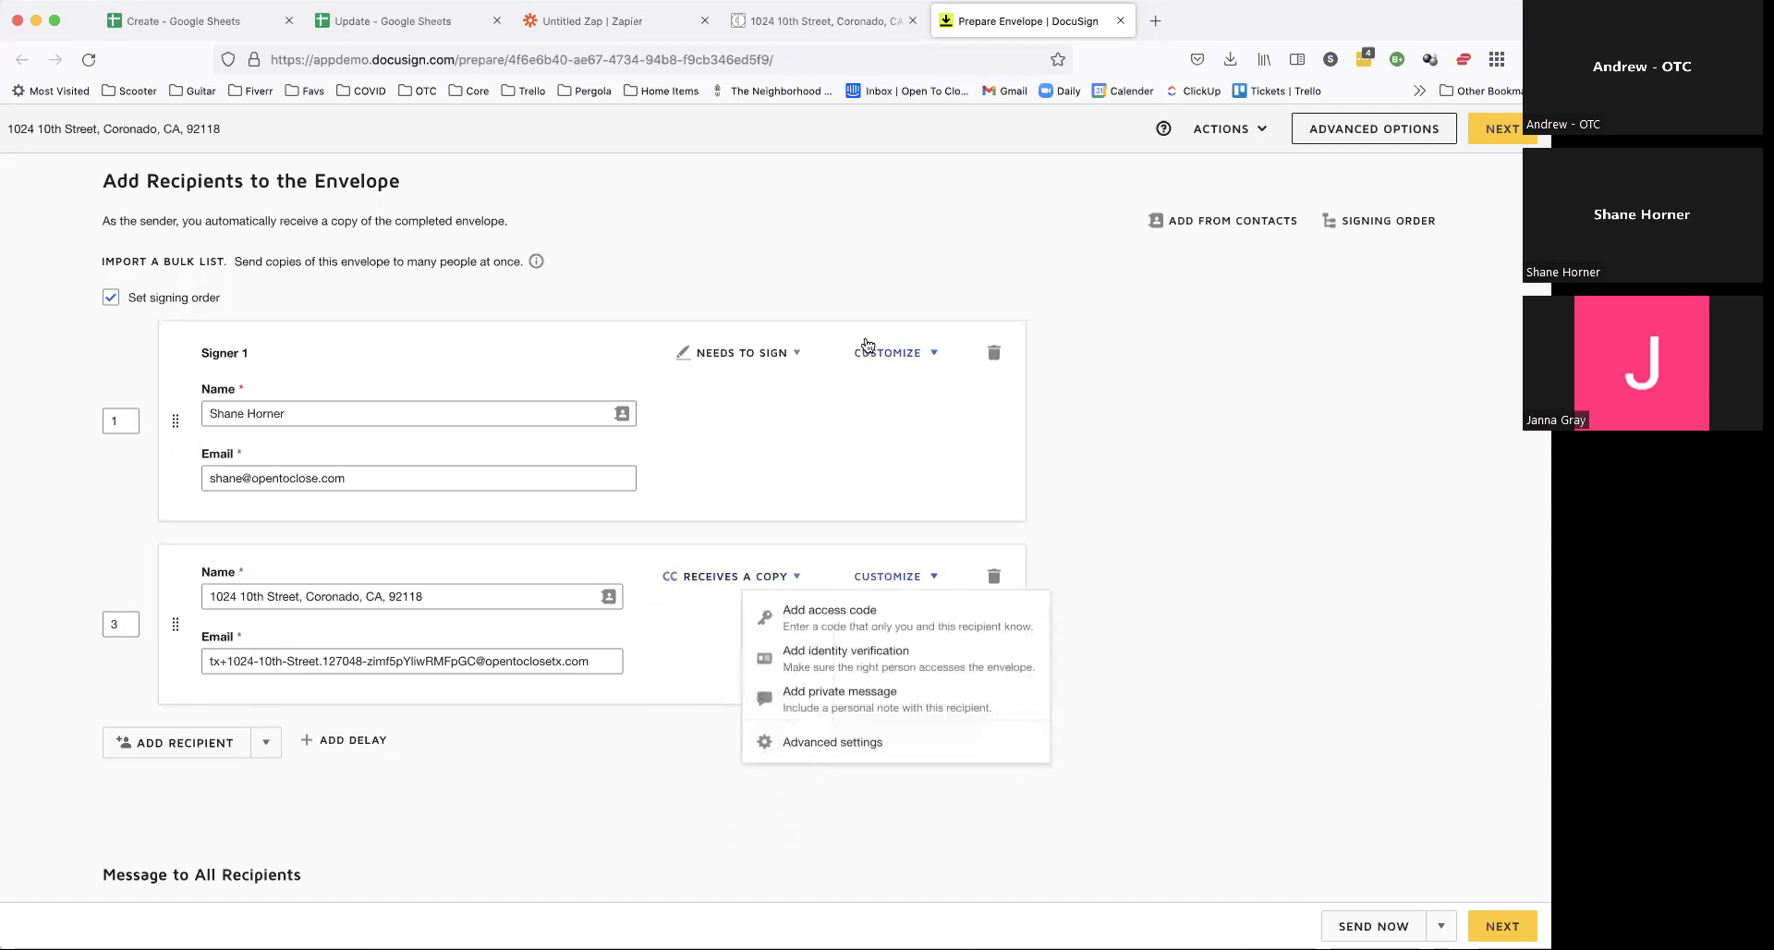
click(758, 352)
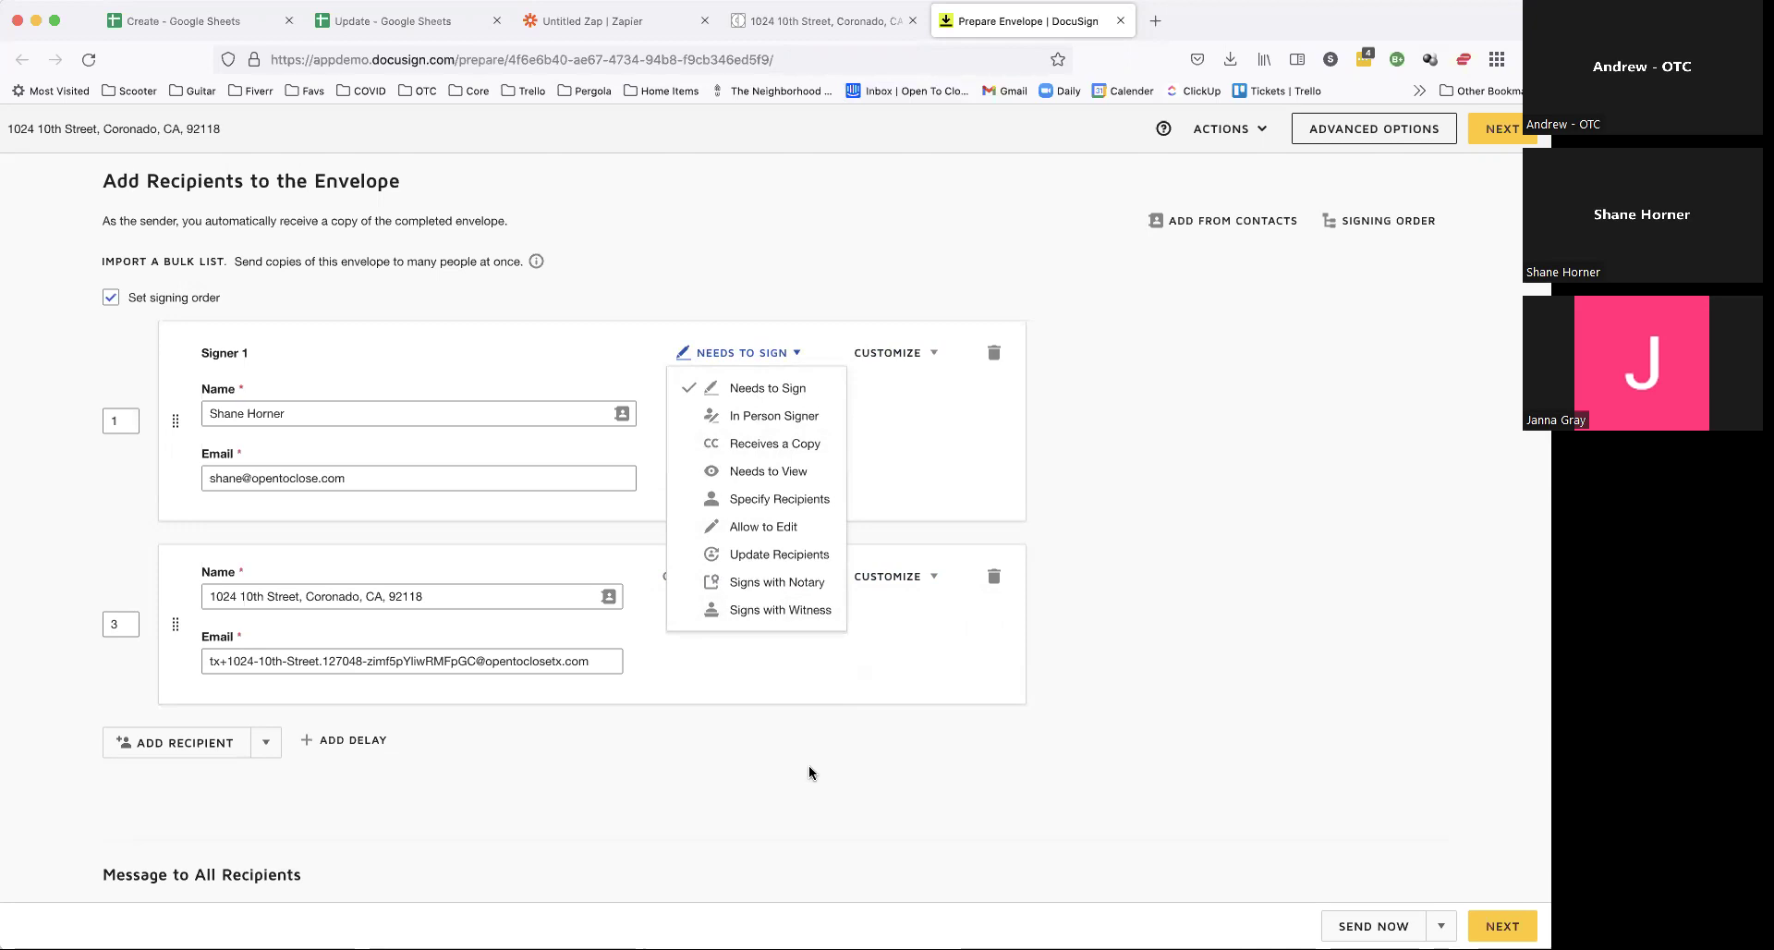
scroll(809, 772, up, 4)
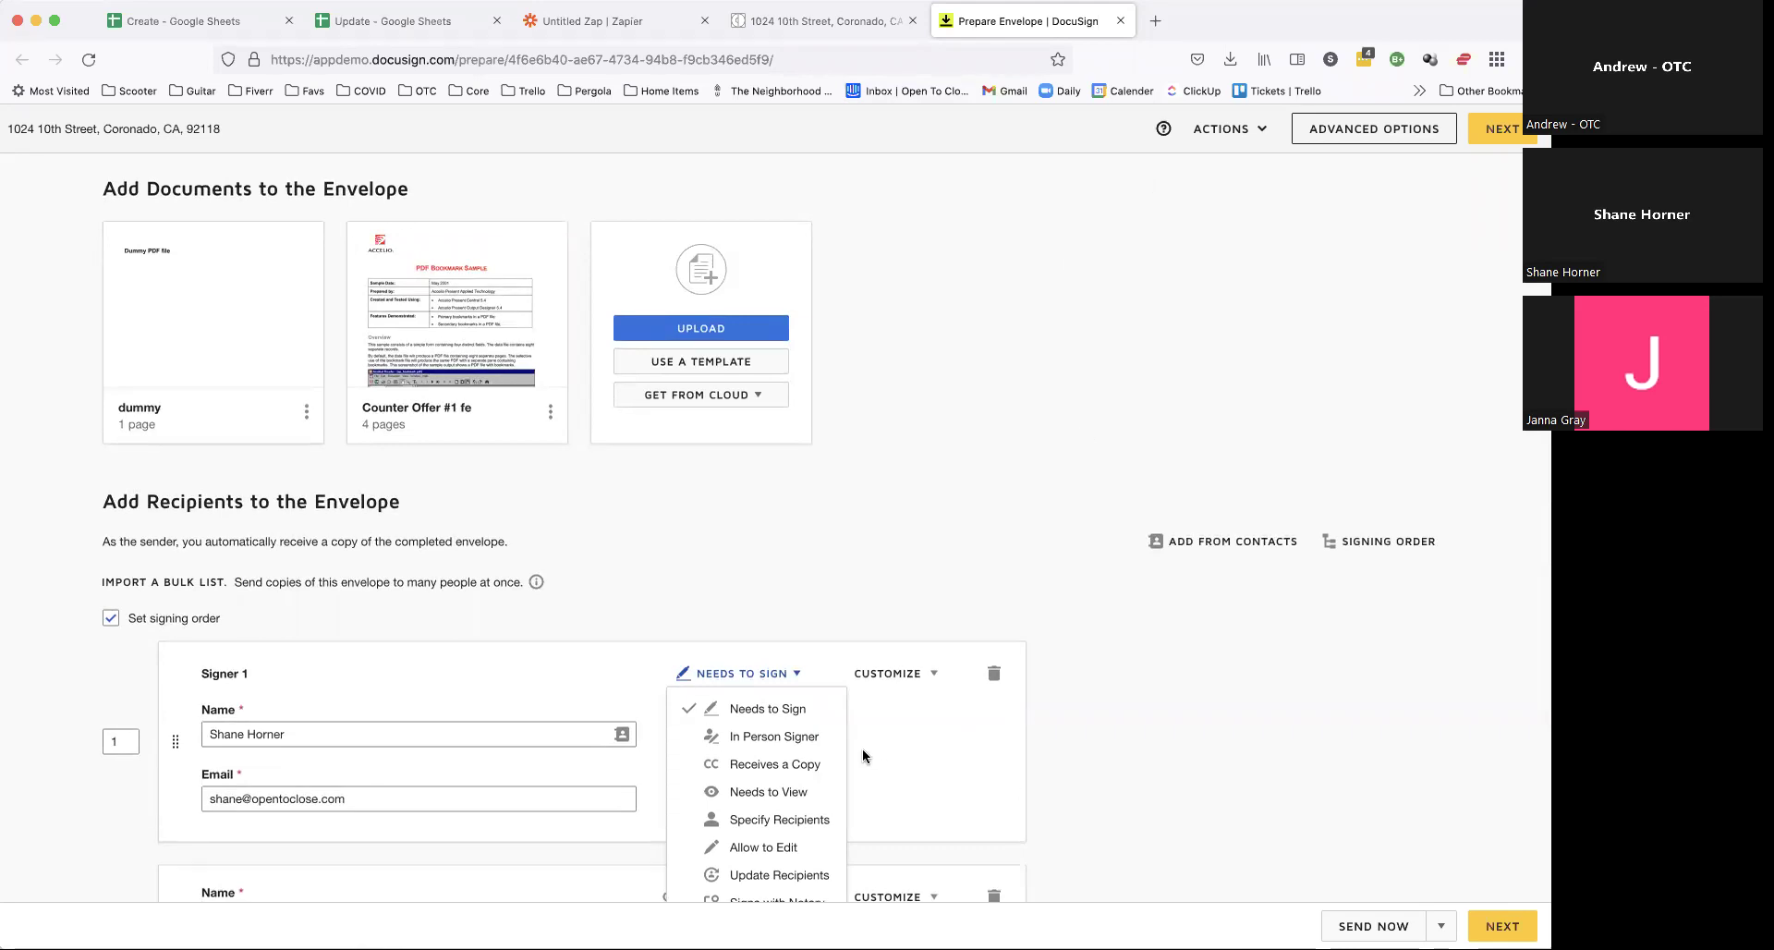
click(746, 597)
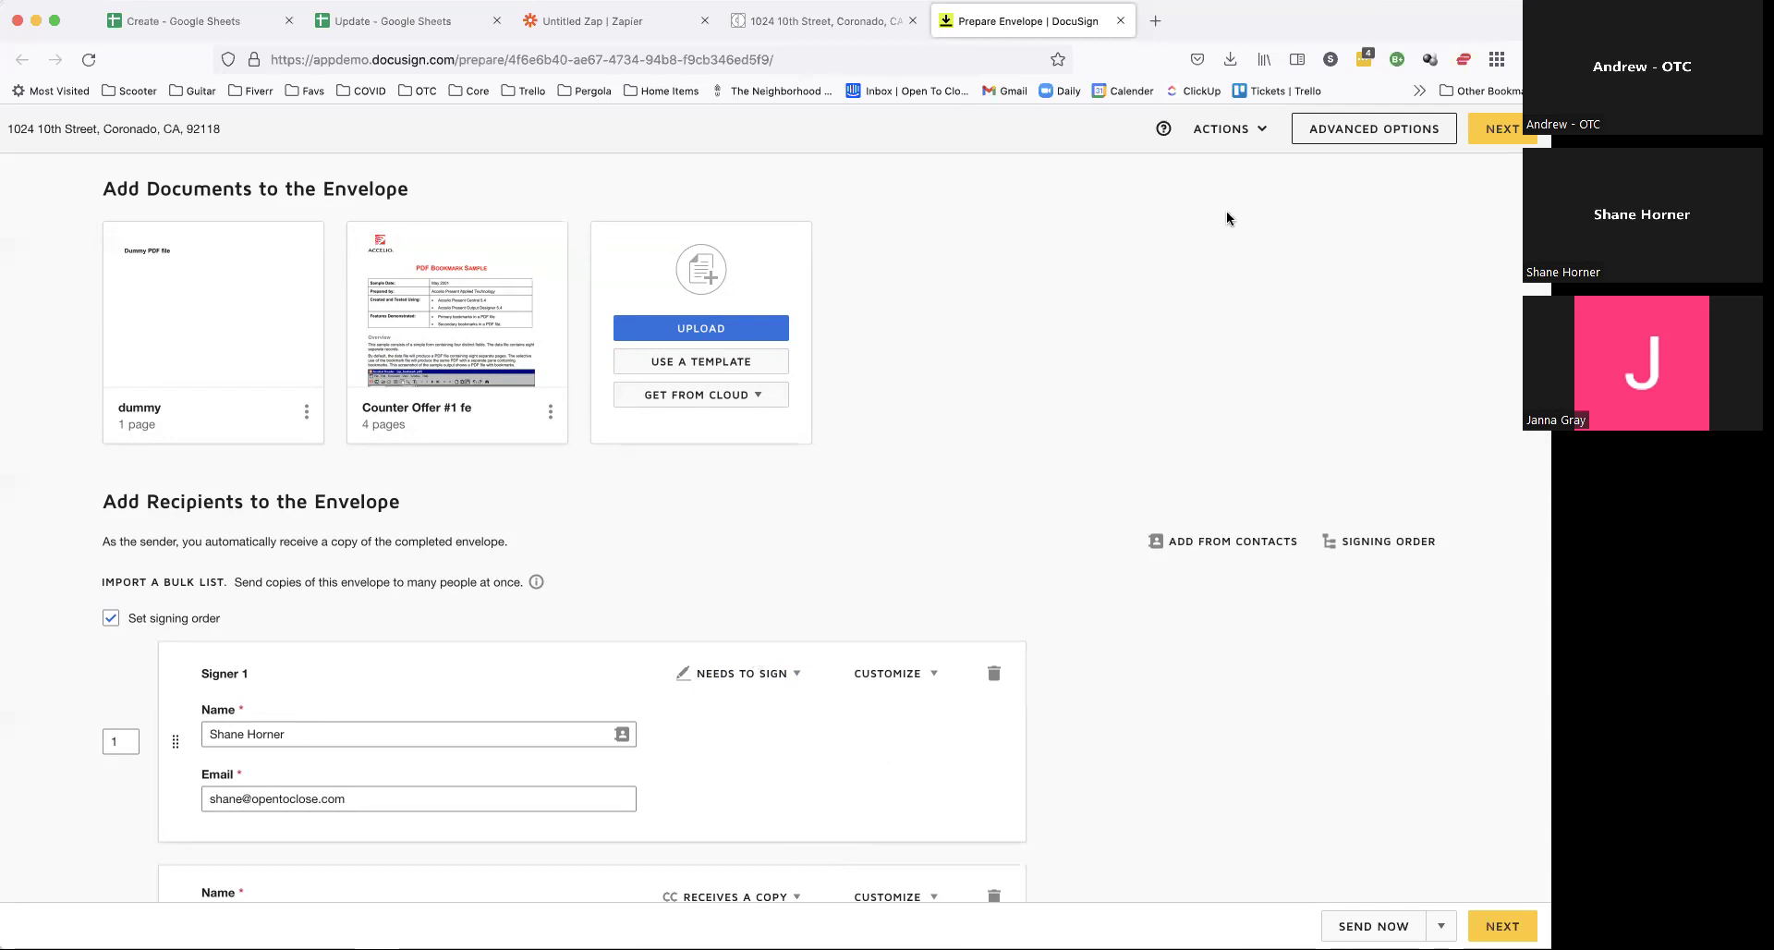
click(817, 20)
click(1012, 23)
scroll(855, 464, down, 2)
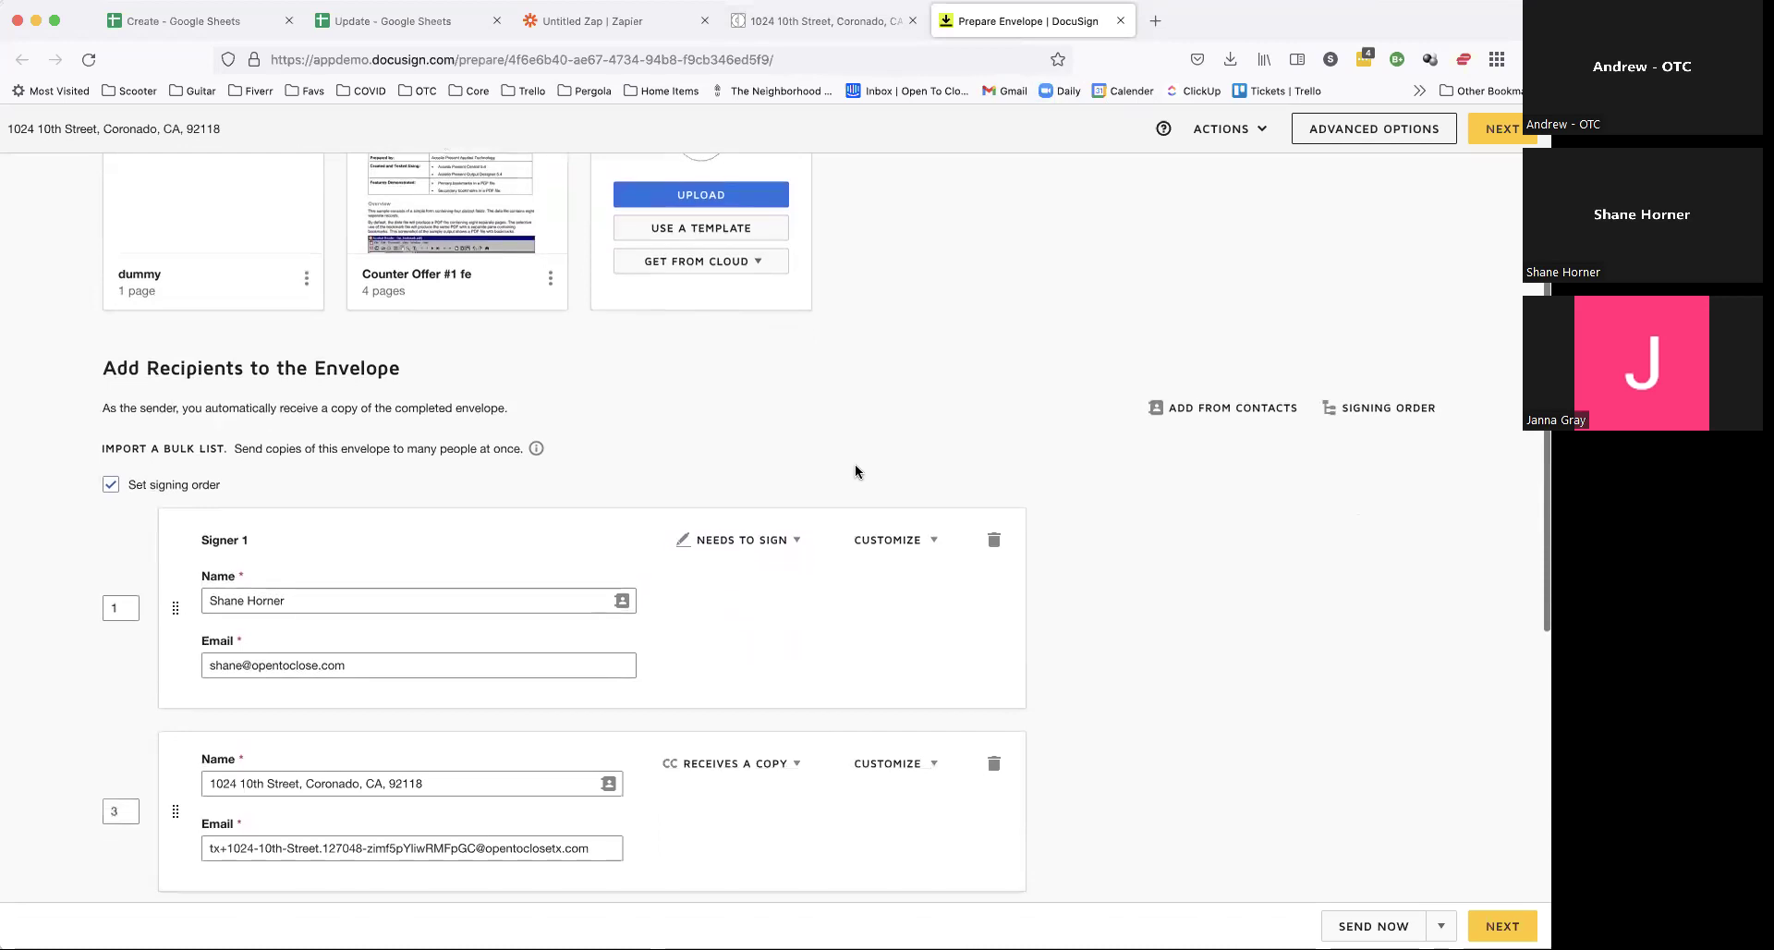
scroll(856, 471, down, 1)
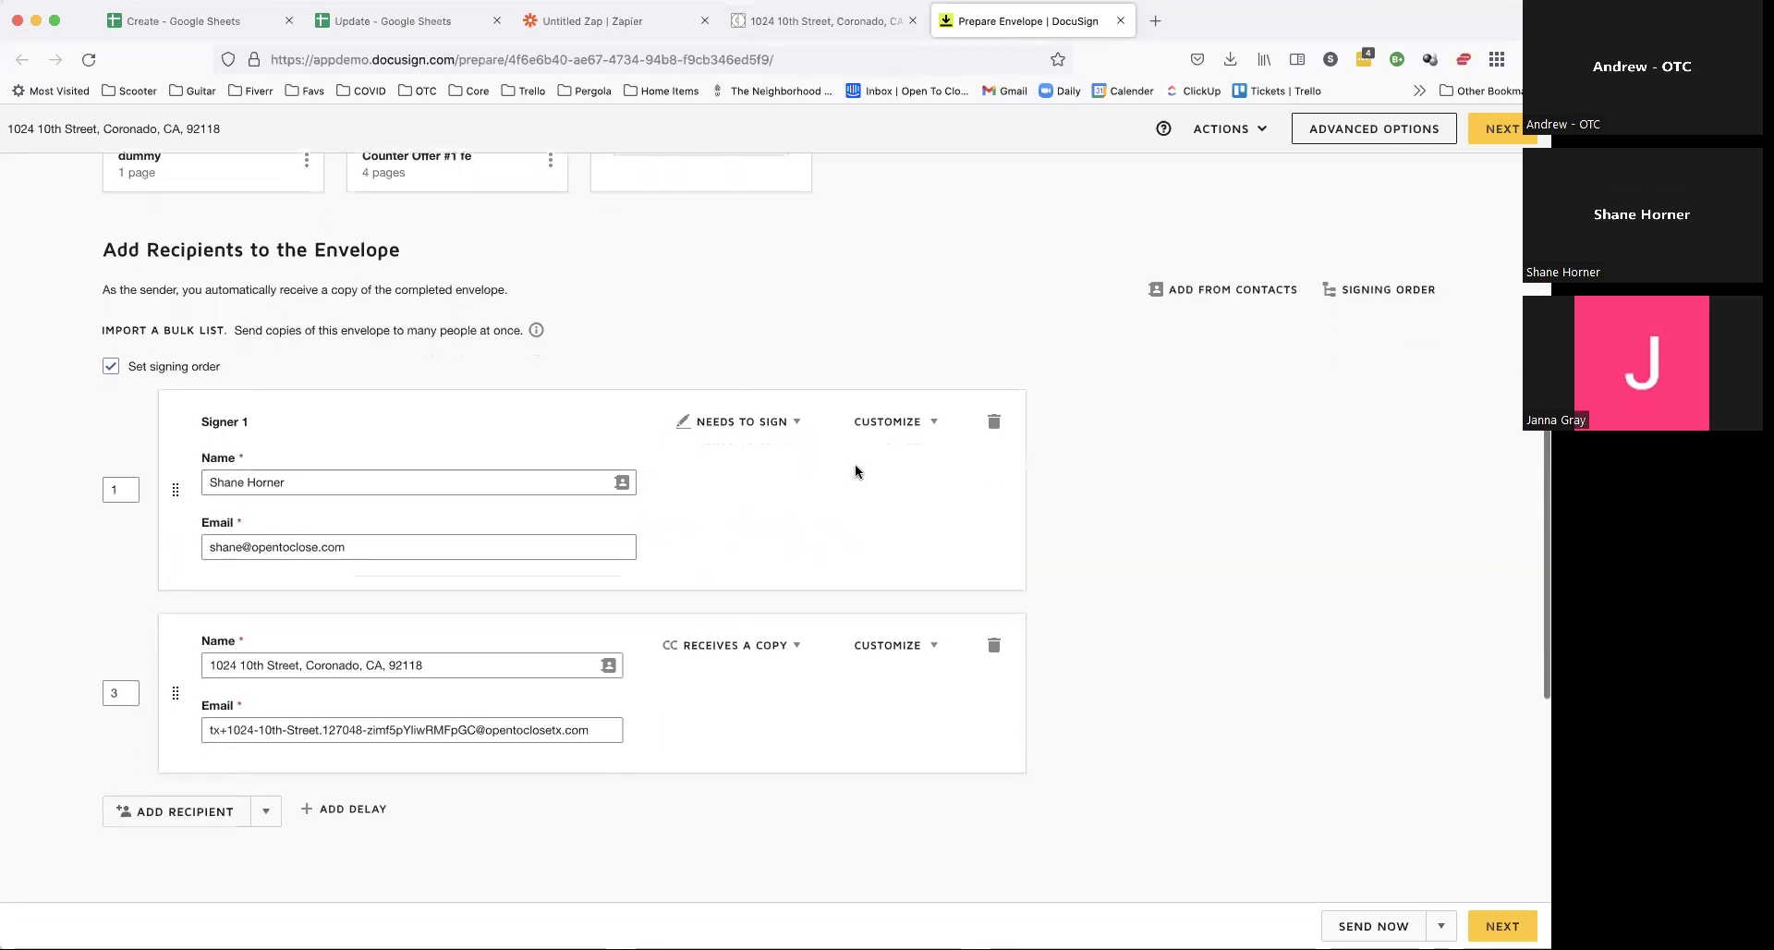
click(818, 23)
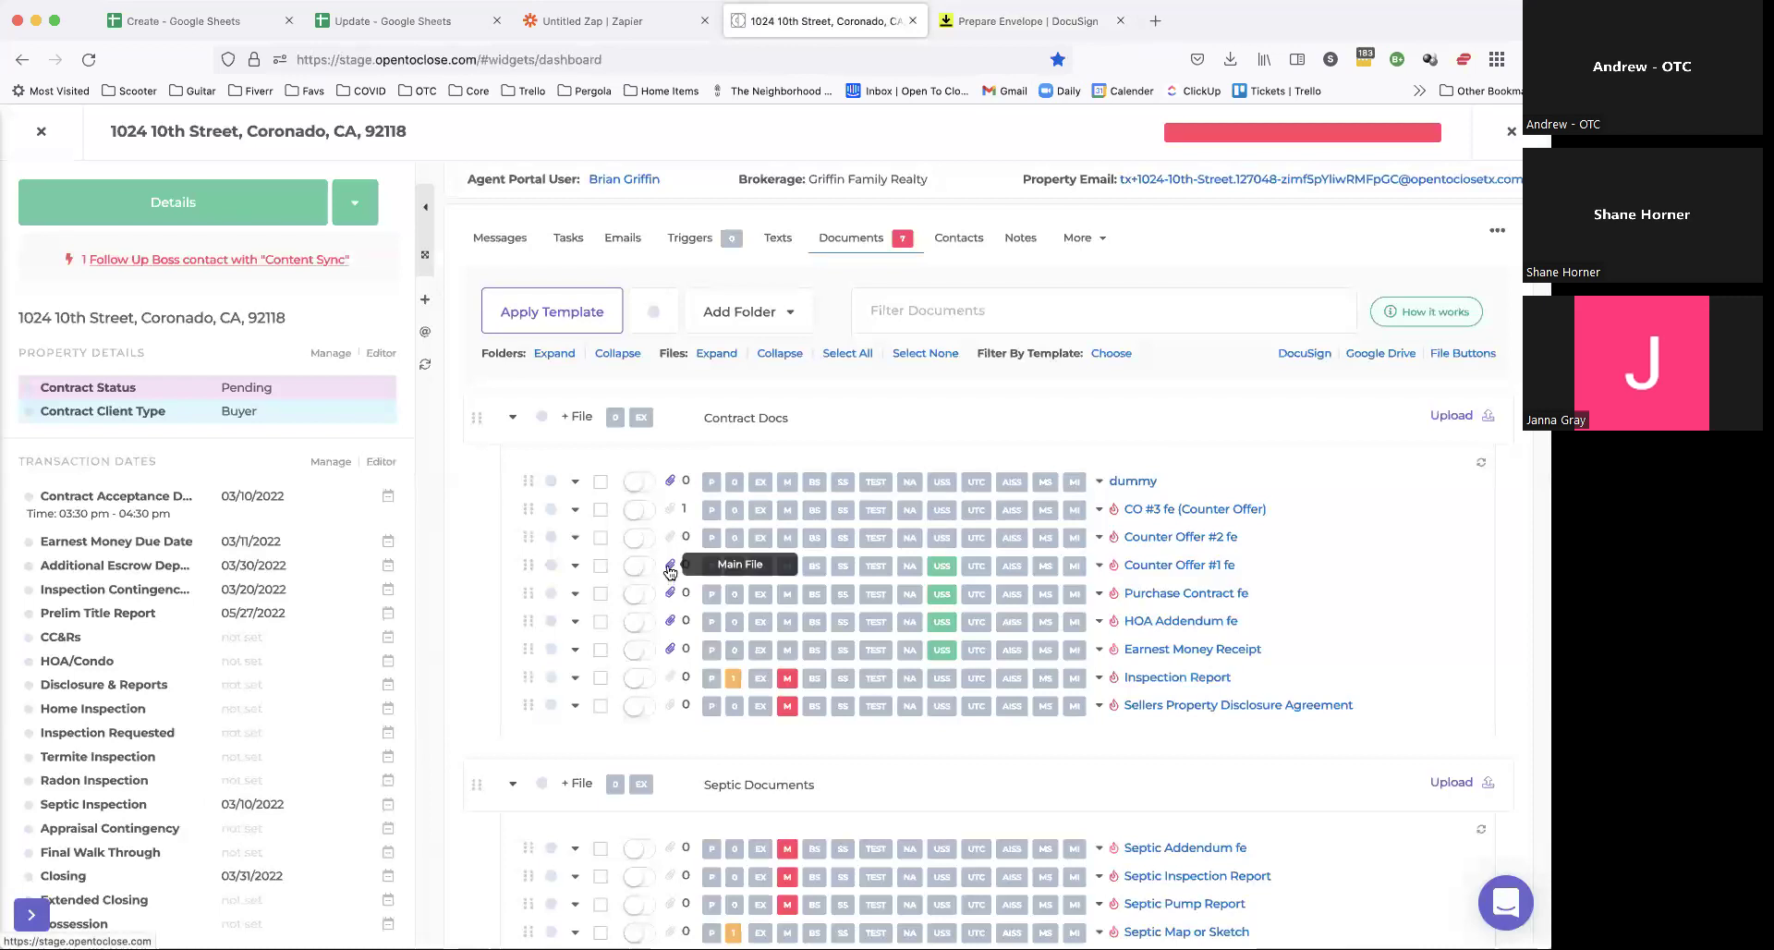
click(978, 24)
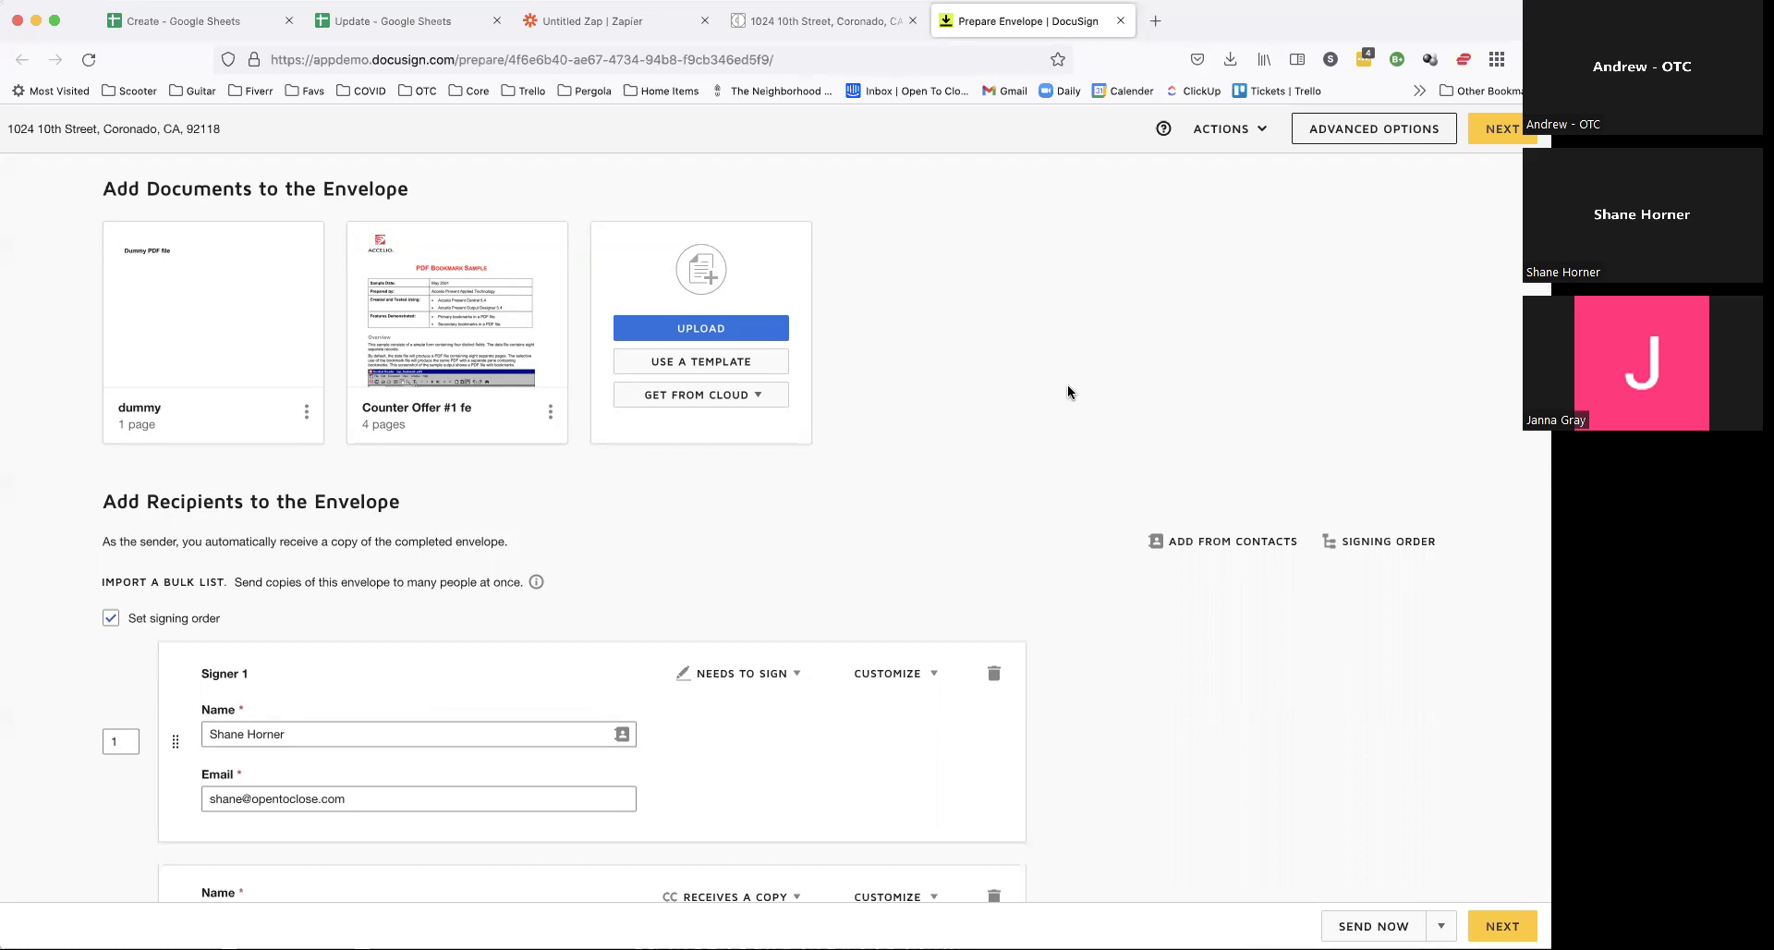
Step: Preview the dummy document, then place a Signature field under the Dummy PDF file heading
click(213, 304)
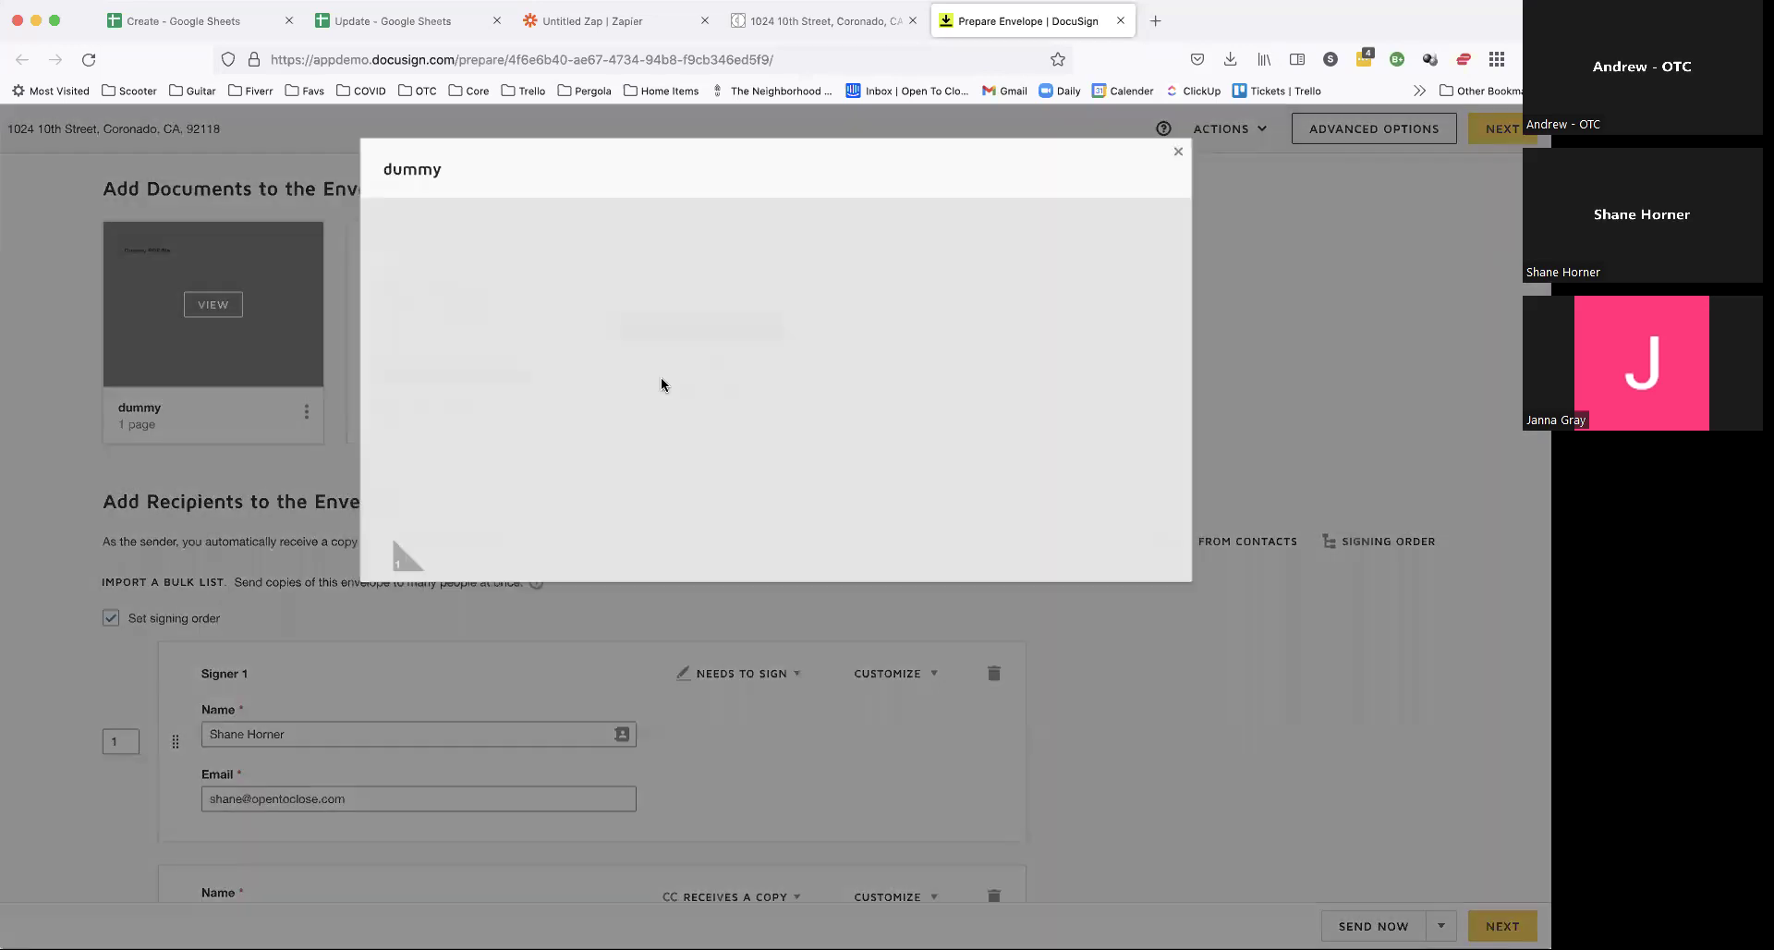
click(1178, 152)
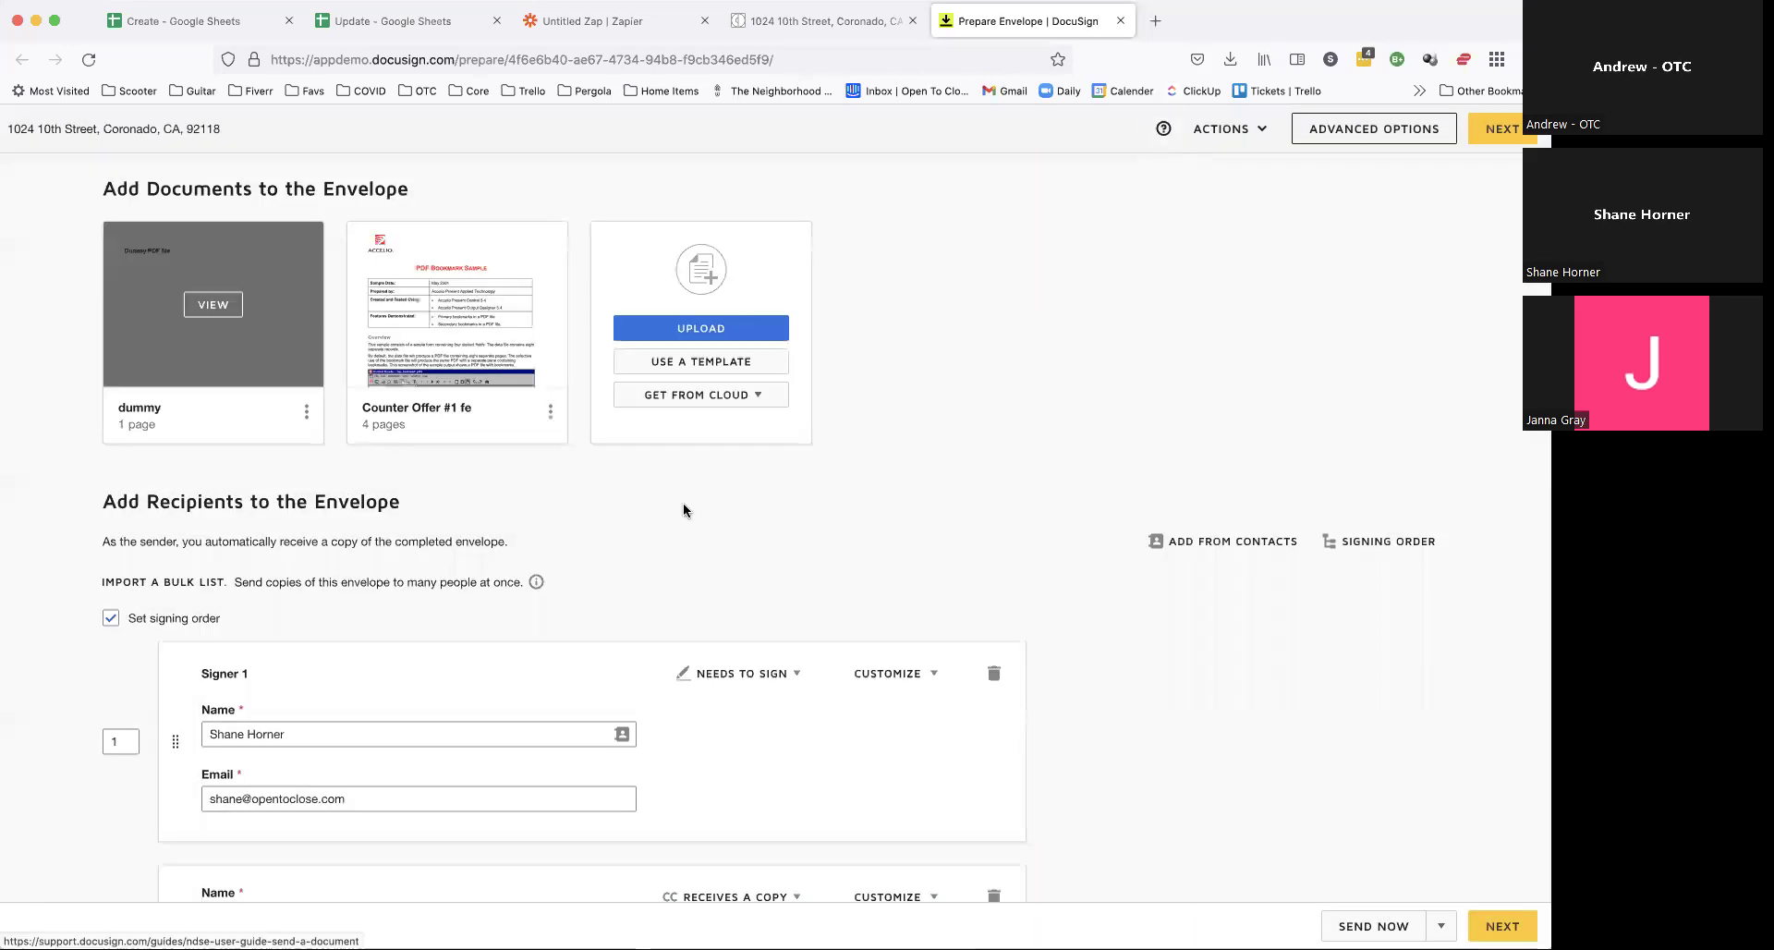
click(1496, 131)
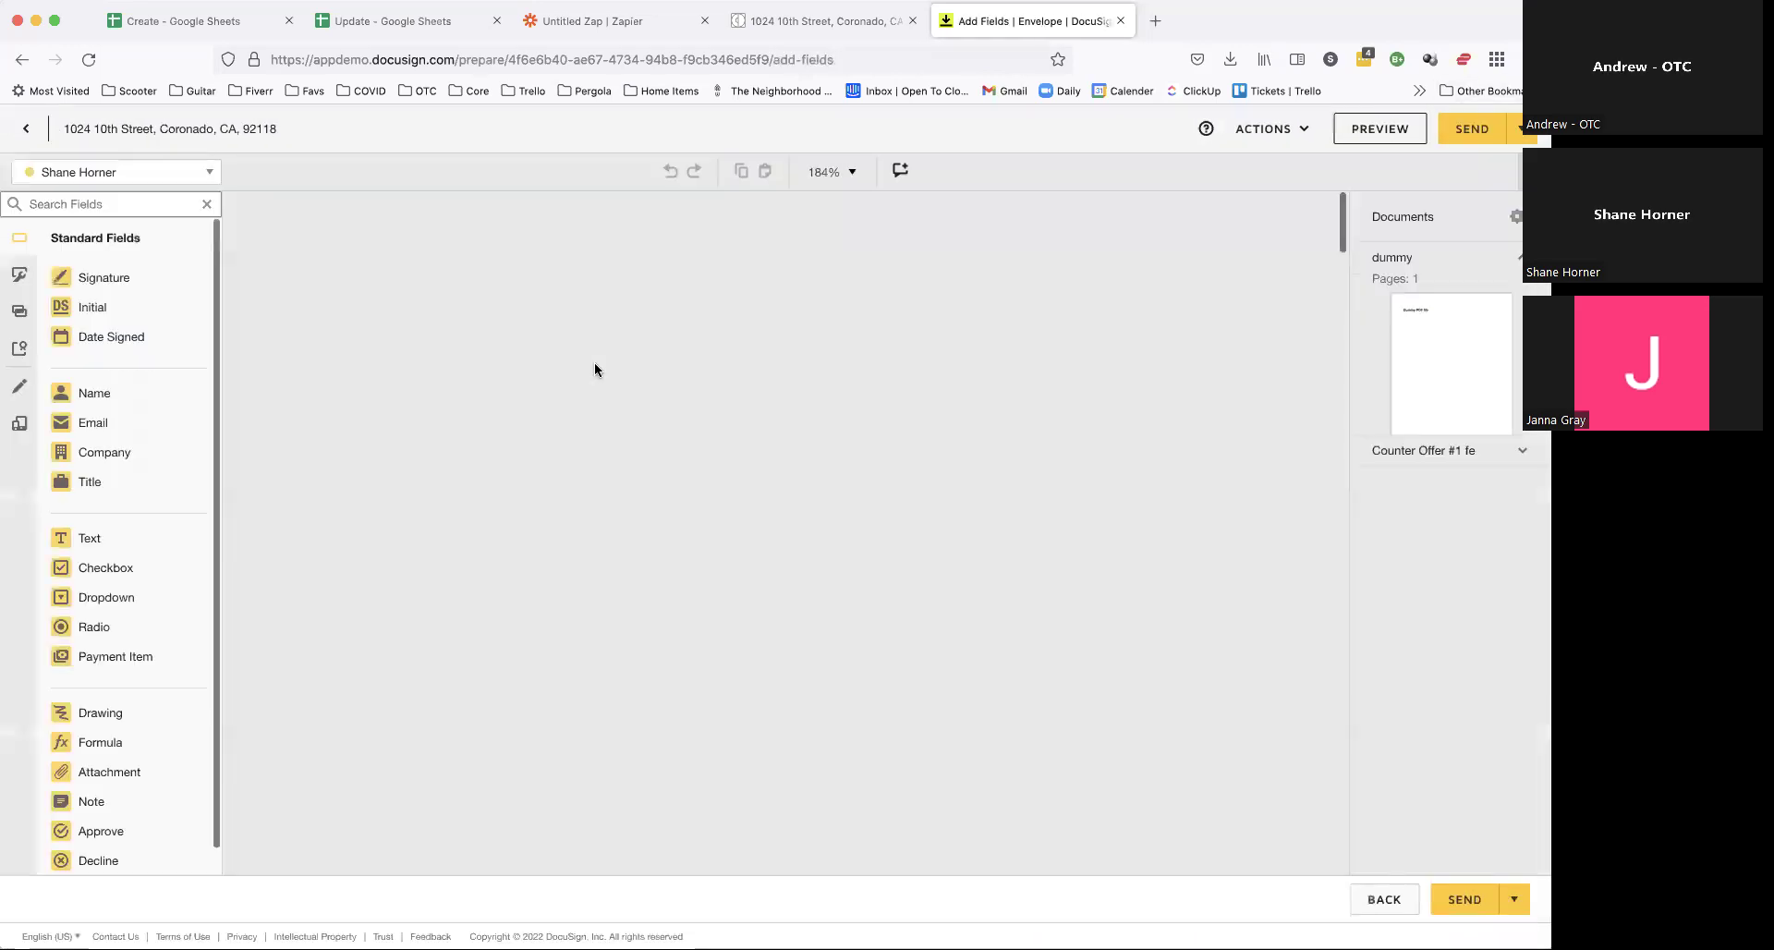
click(116, 279)
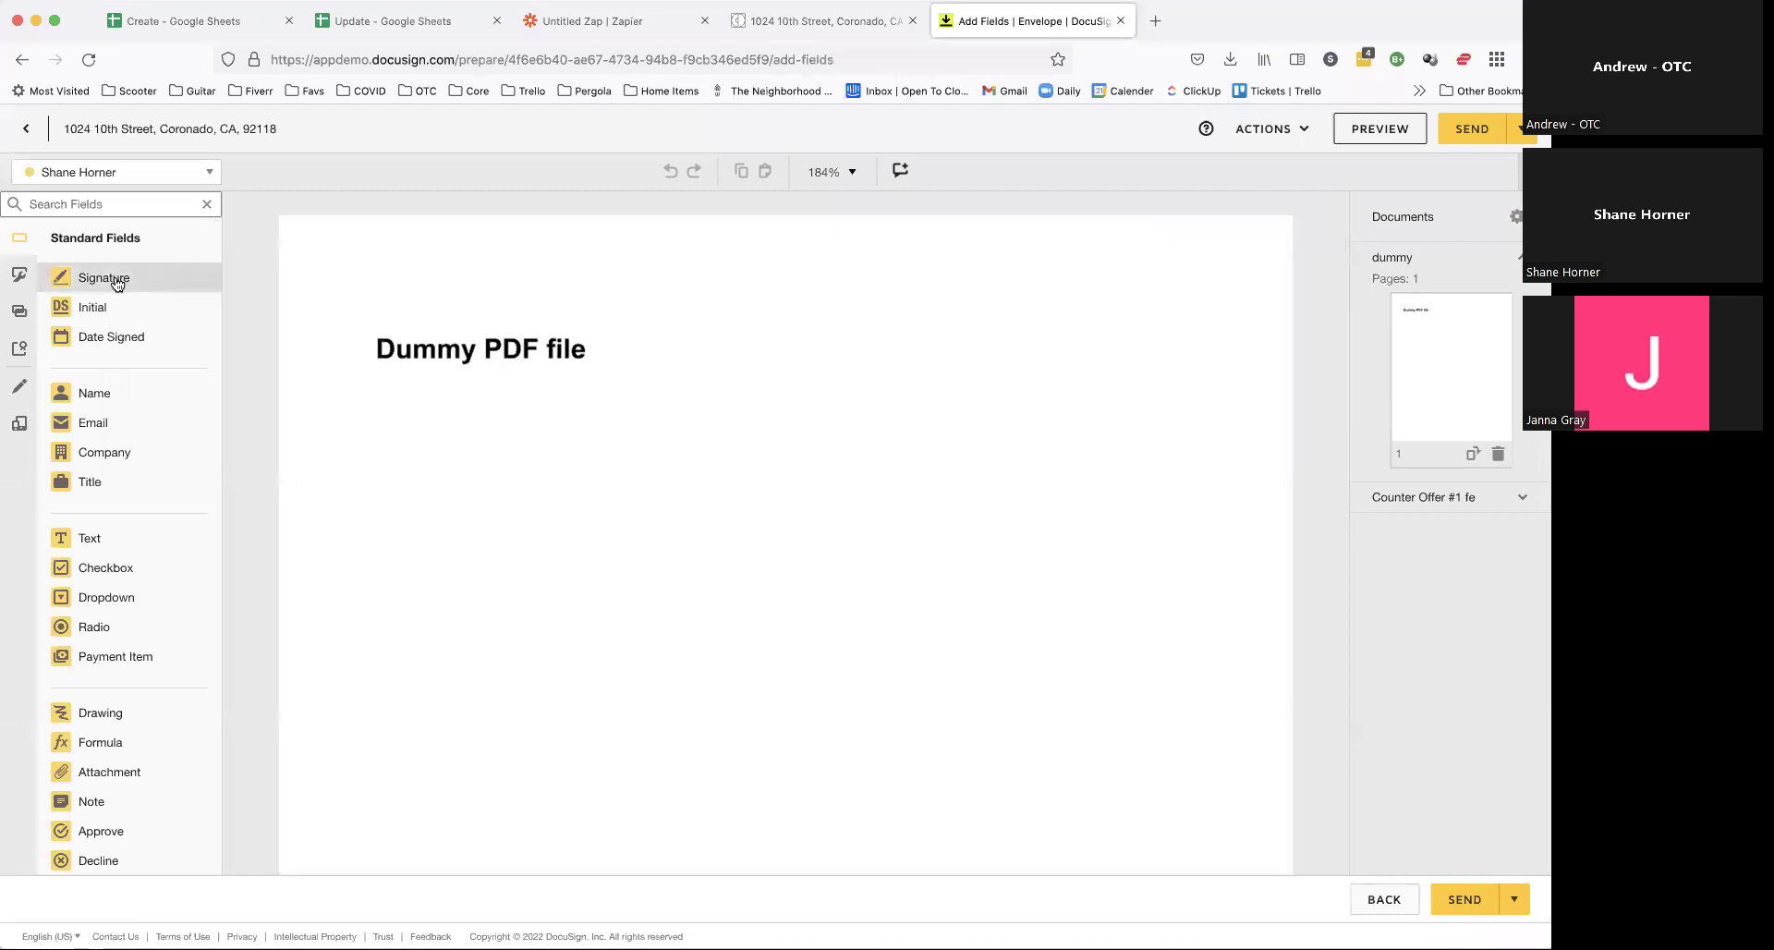
click(389, 436)
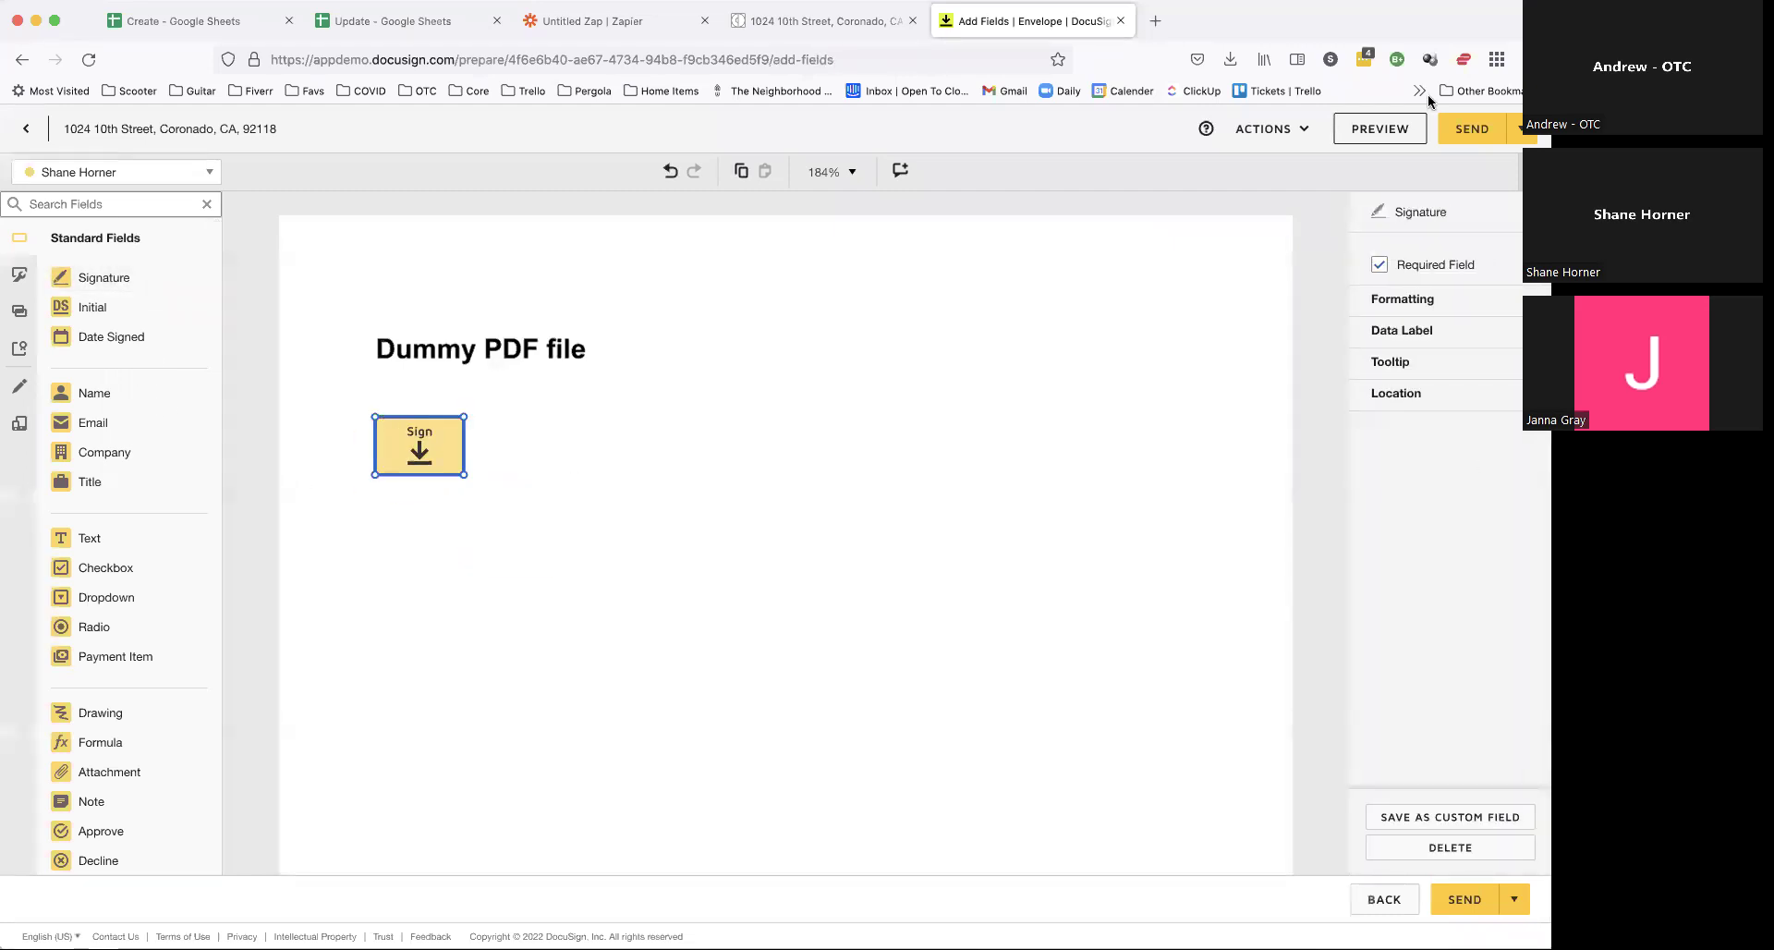
Step: Review the signature field's properties, shrink it slightly, and send the envelope
click(1435, 300)
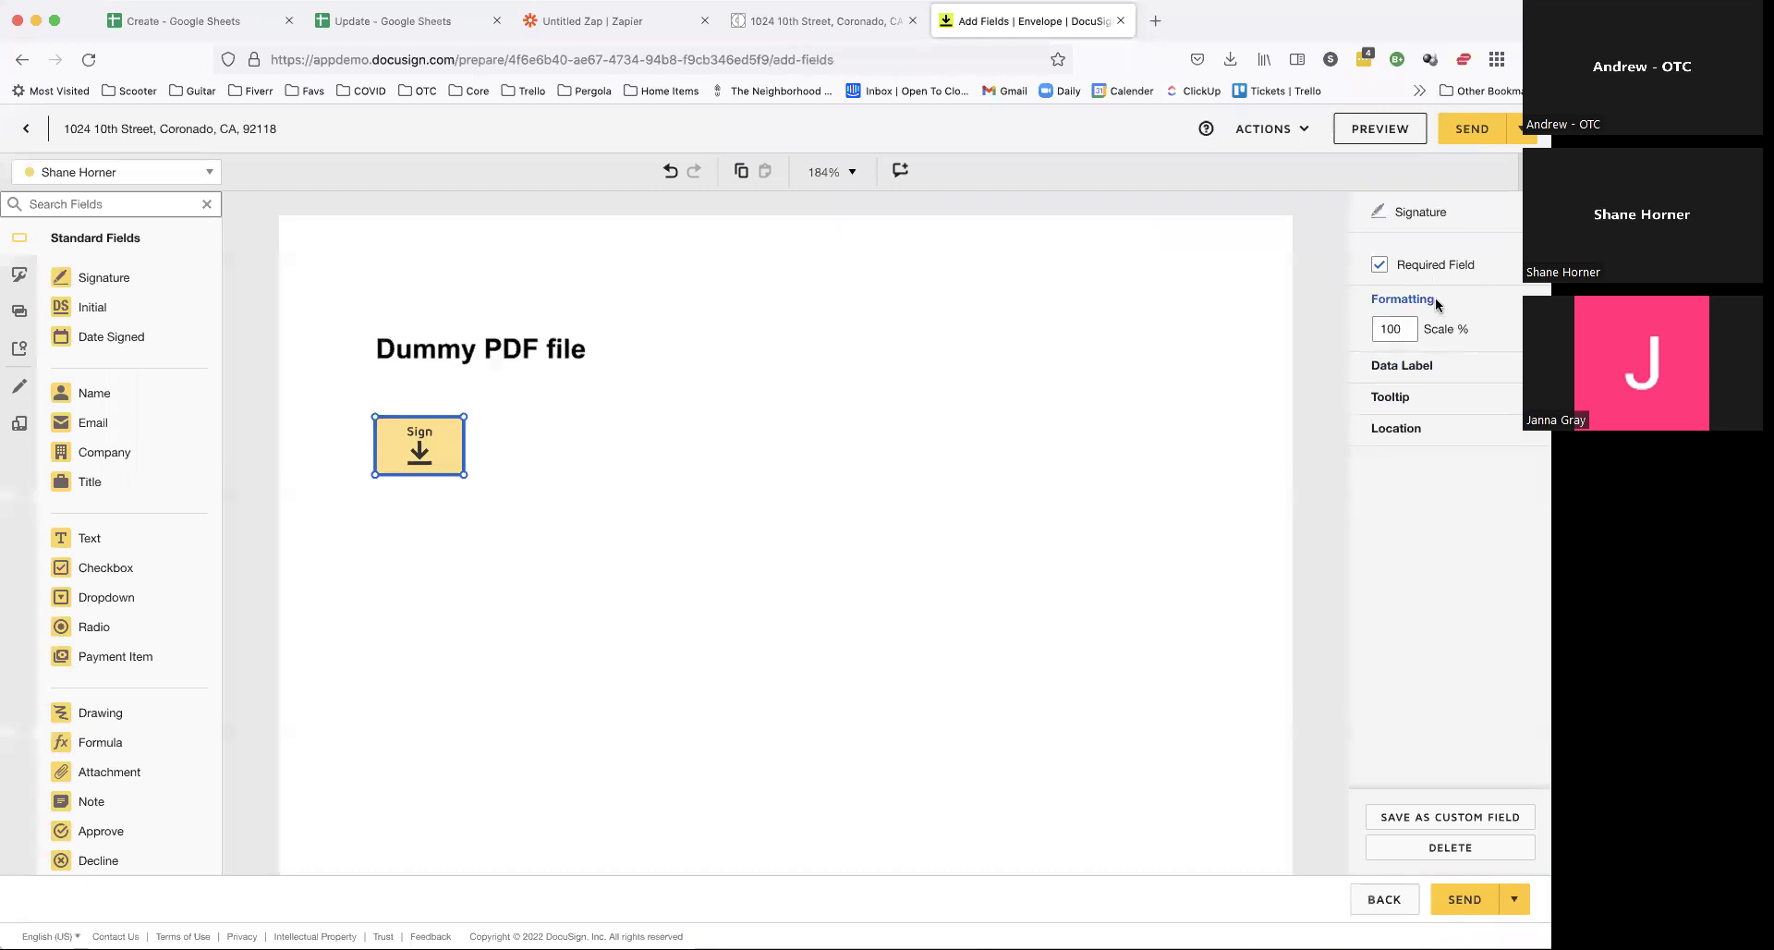
click(1413, 365)
click(1404, 441)
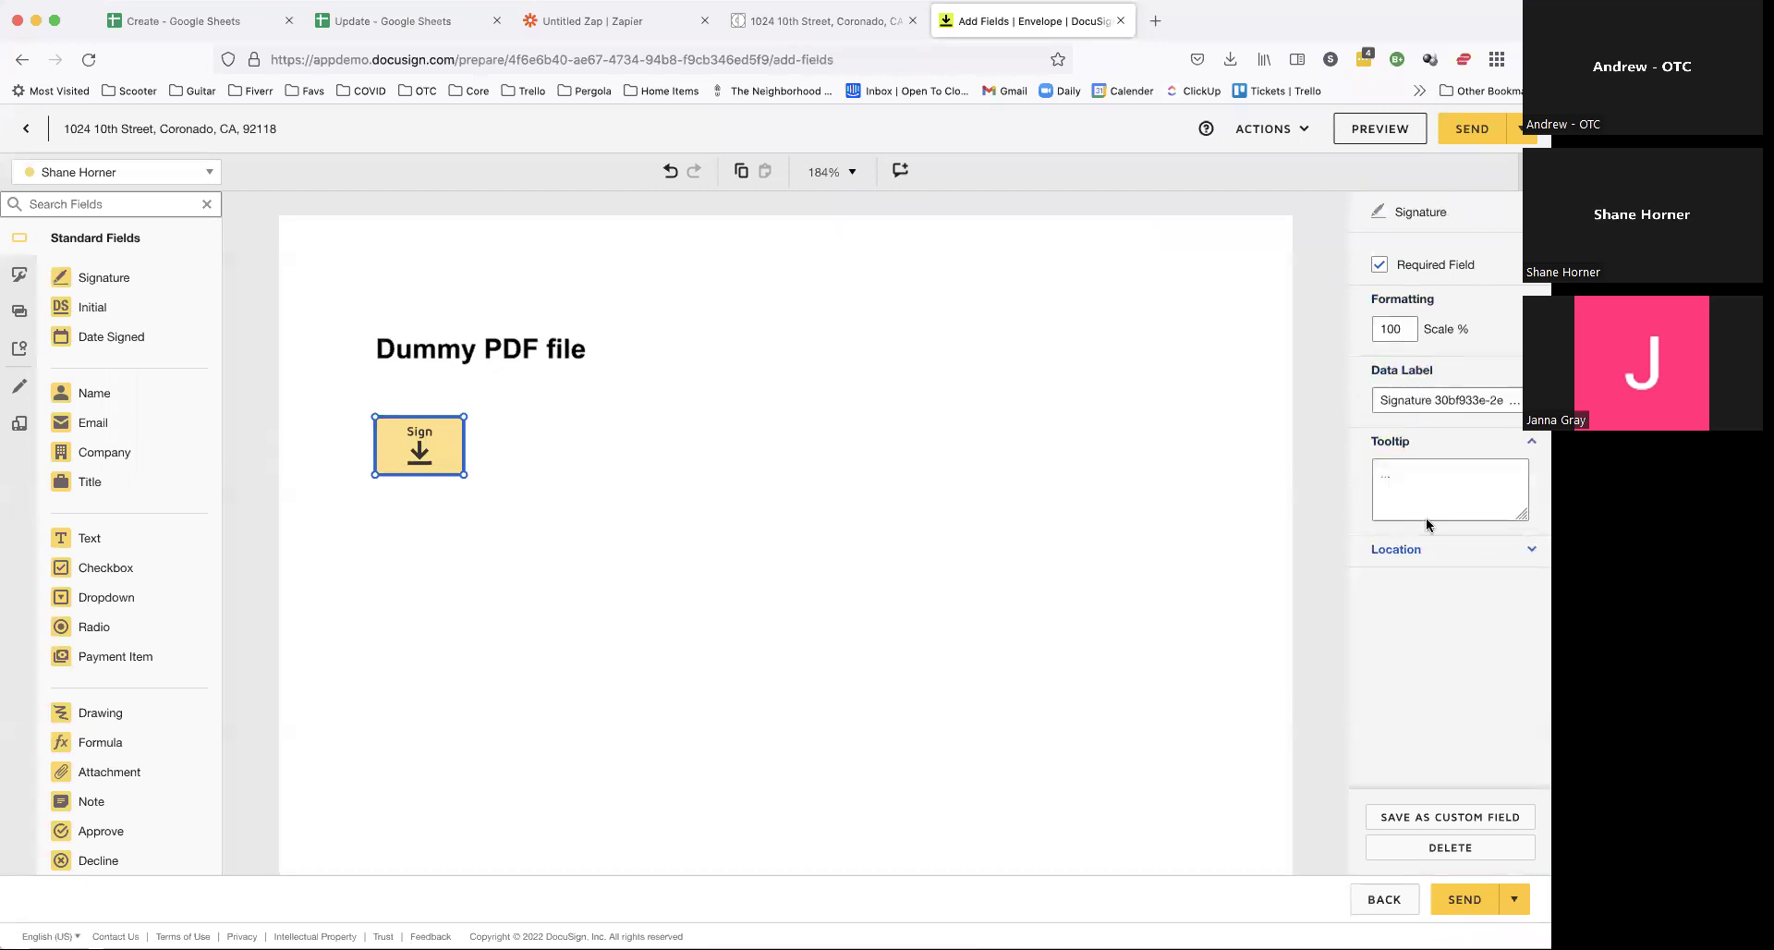
click(1428, 560)
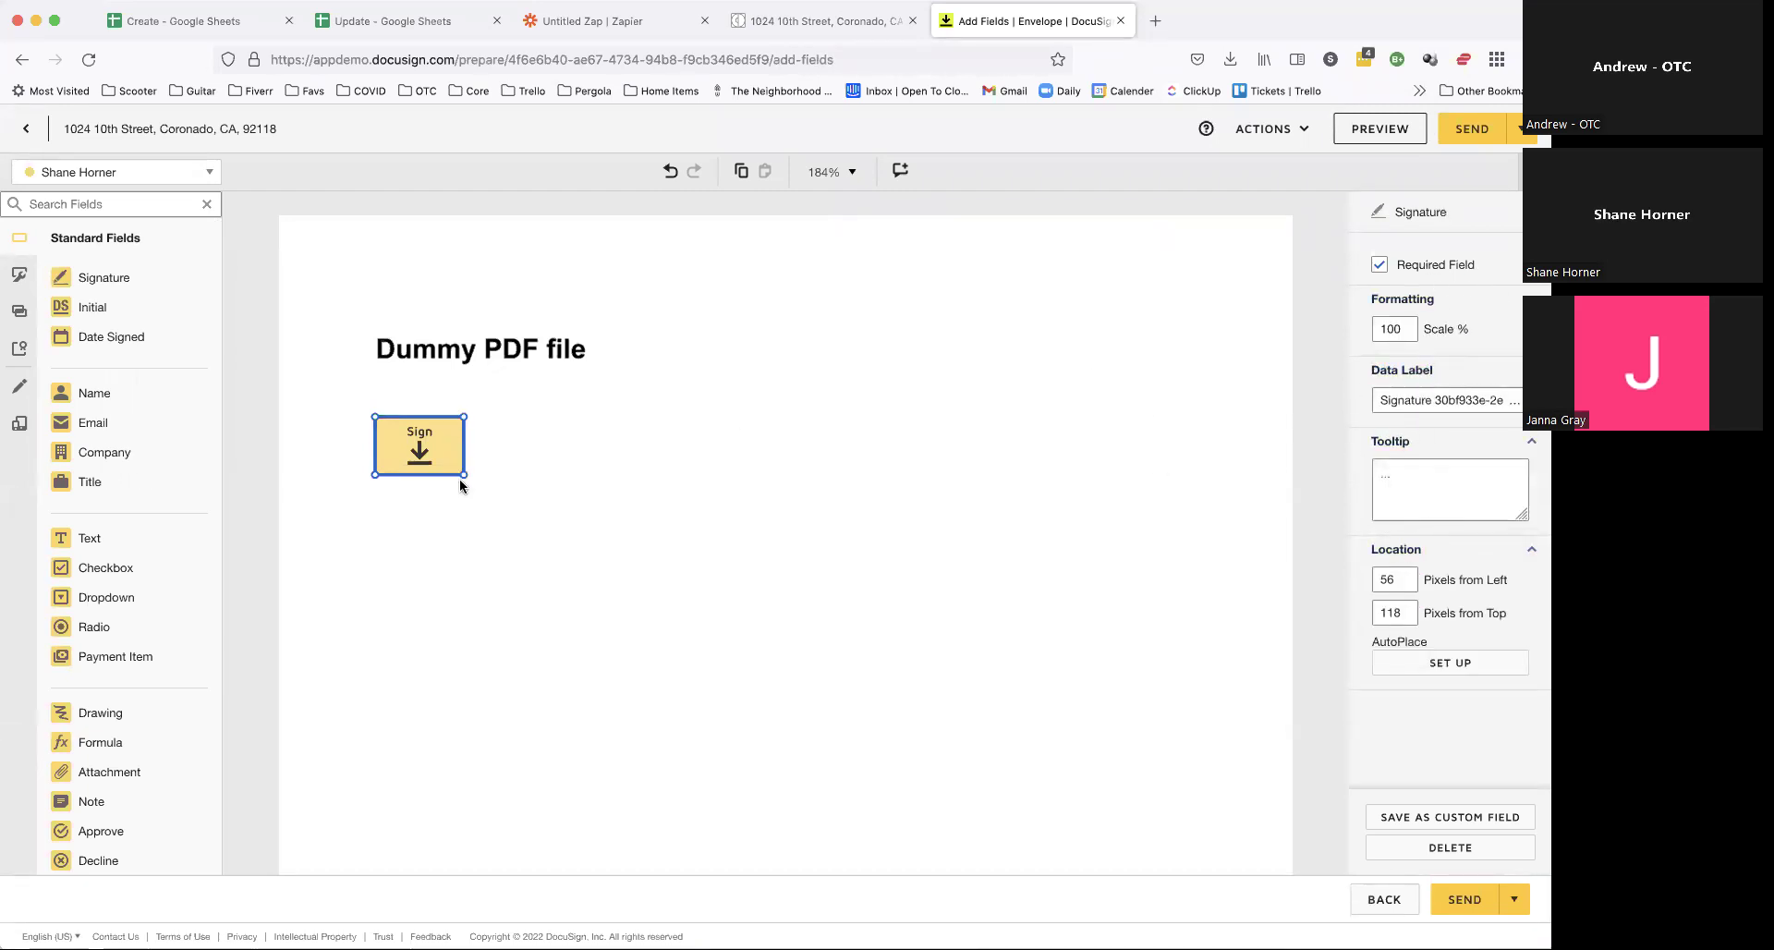
drag(463, 473, 422, 427)
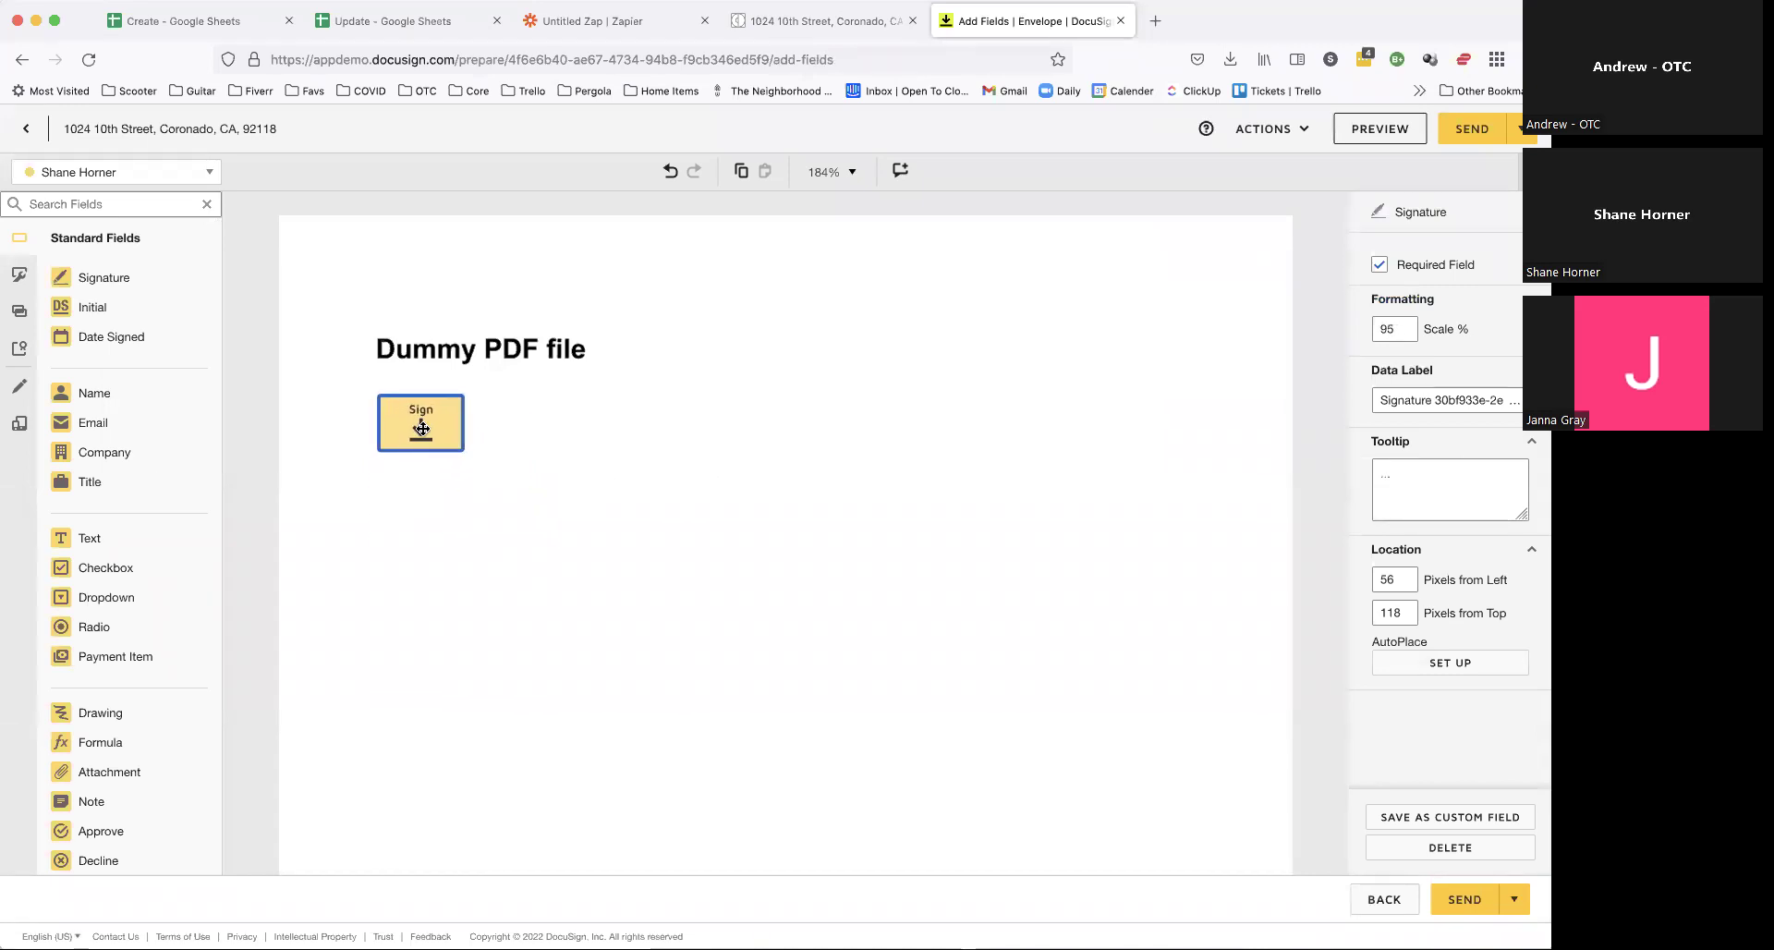
click(423, 536)
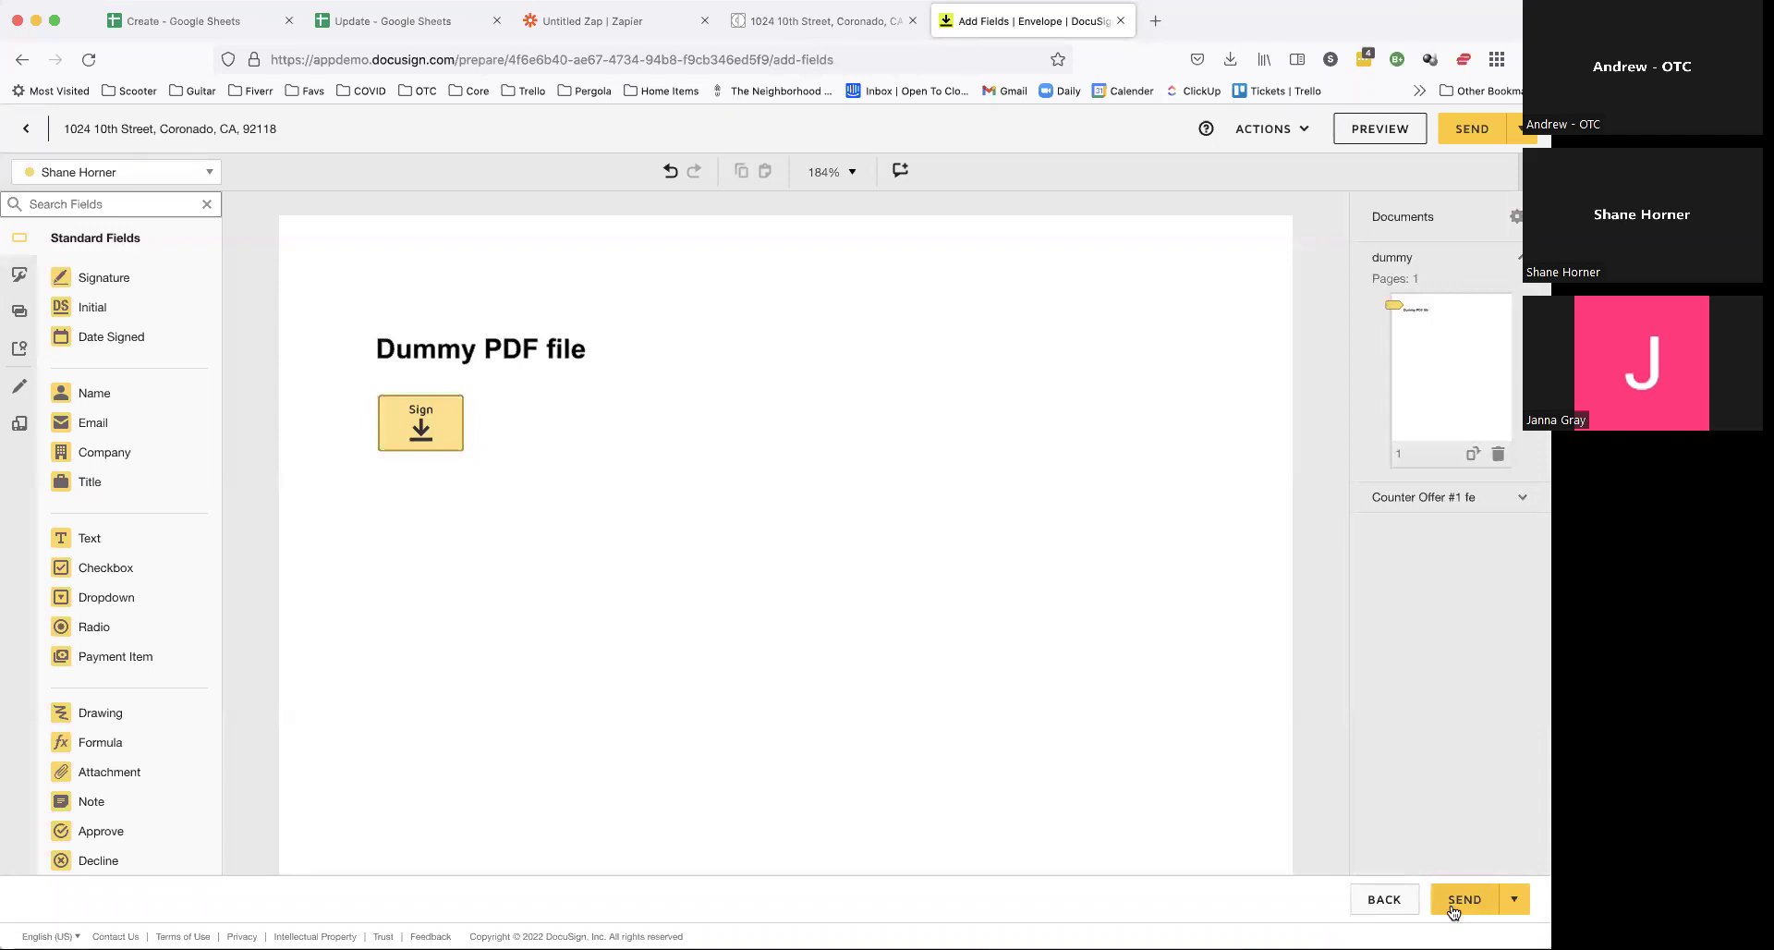
click(1468, 134)
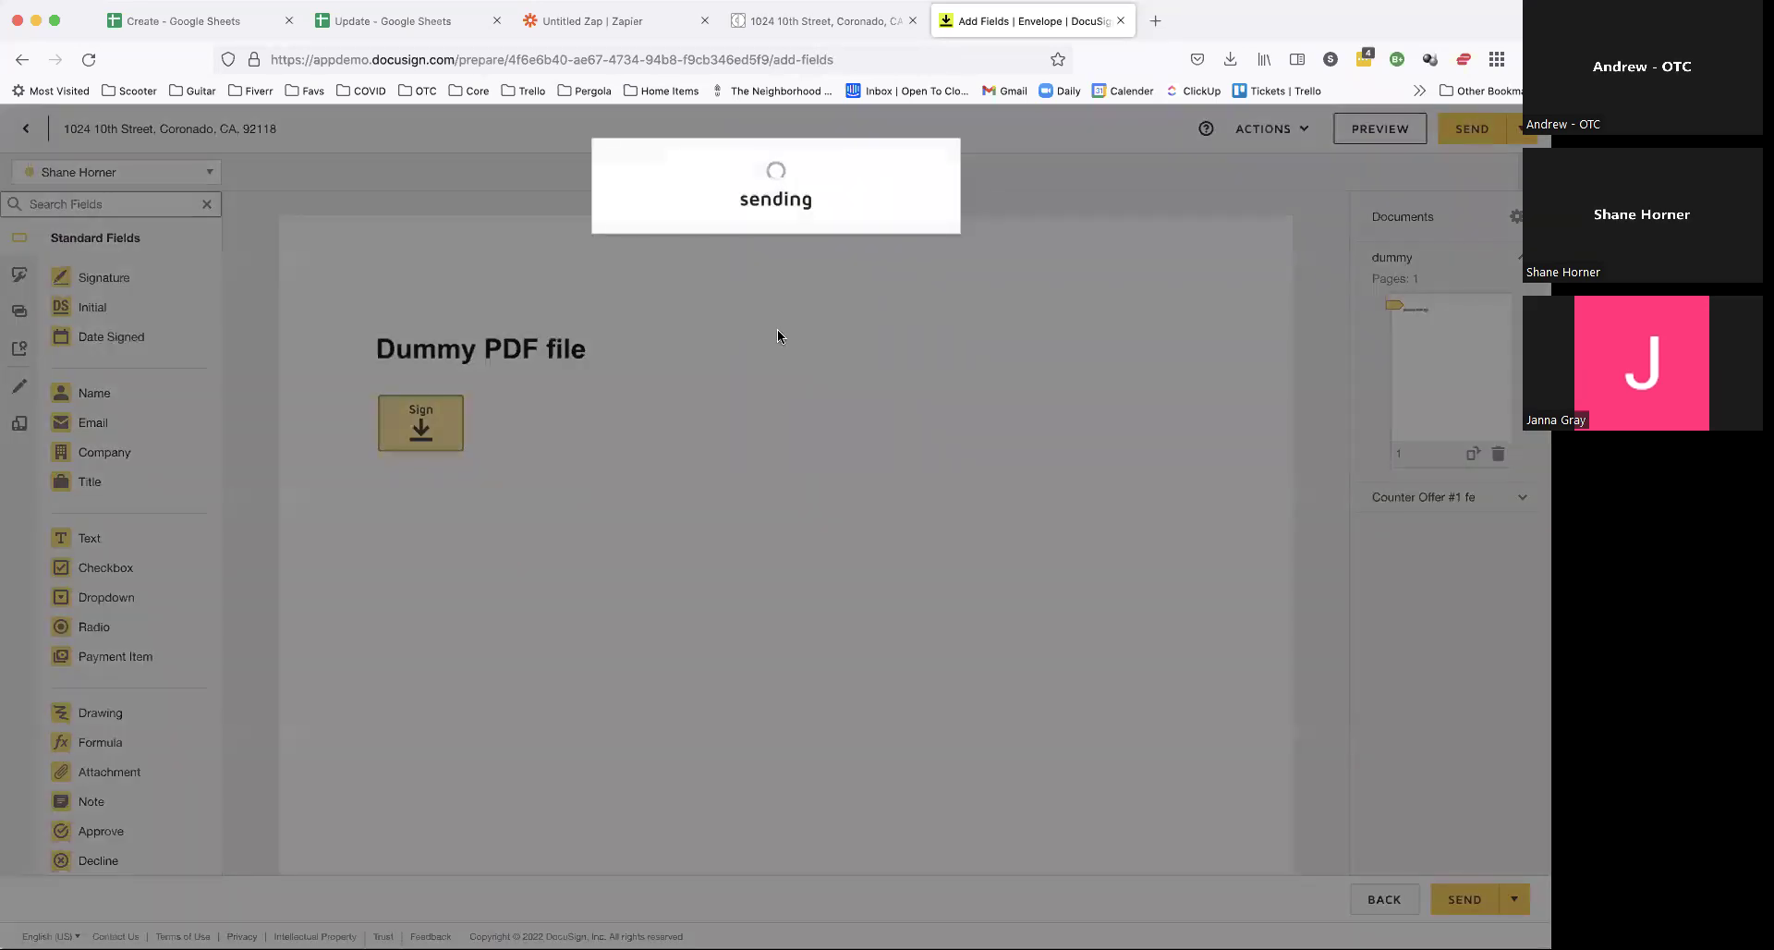